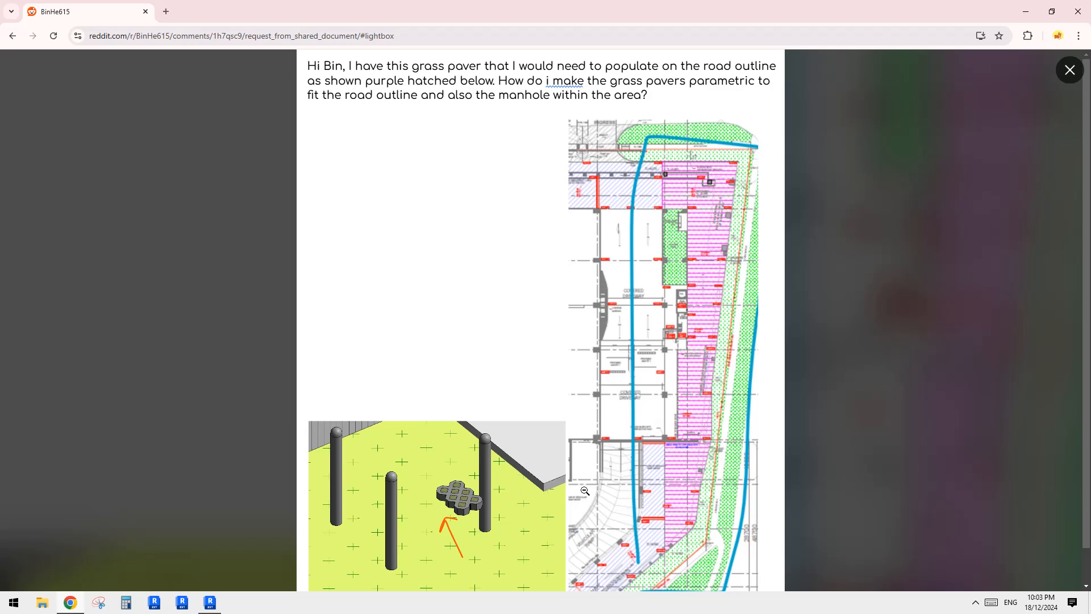
Switch to Revit and create a new project from a template file, reviewing the grass paver request in Chrome while it loads.
click(211, 601)
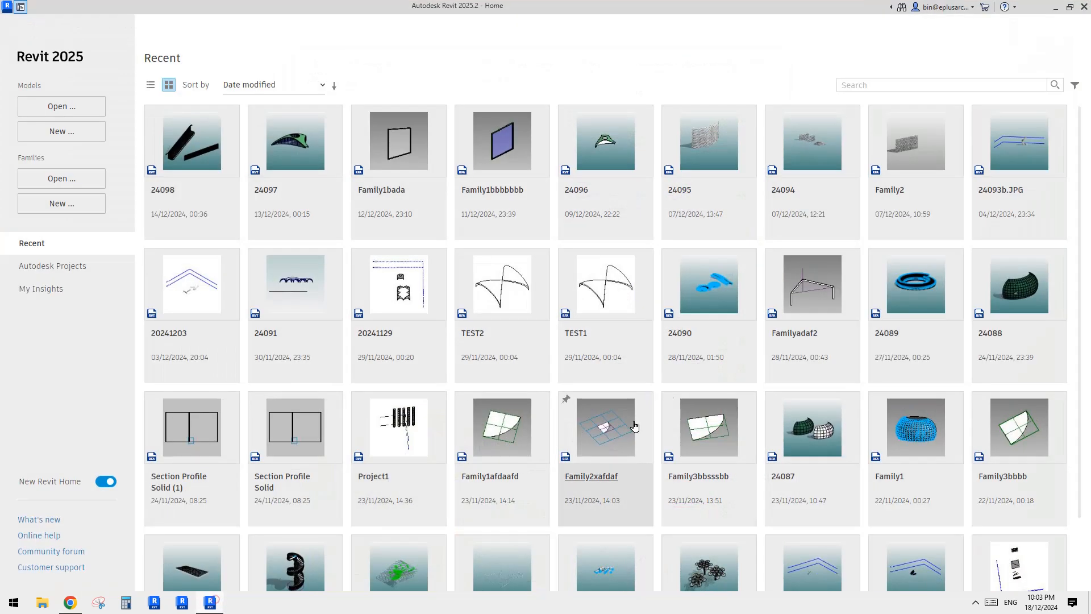
click(73, 136)
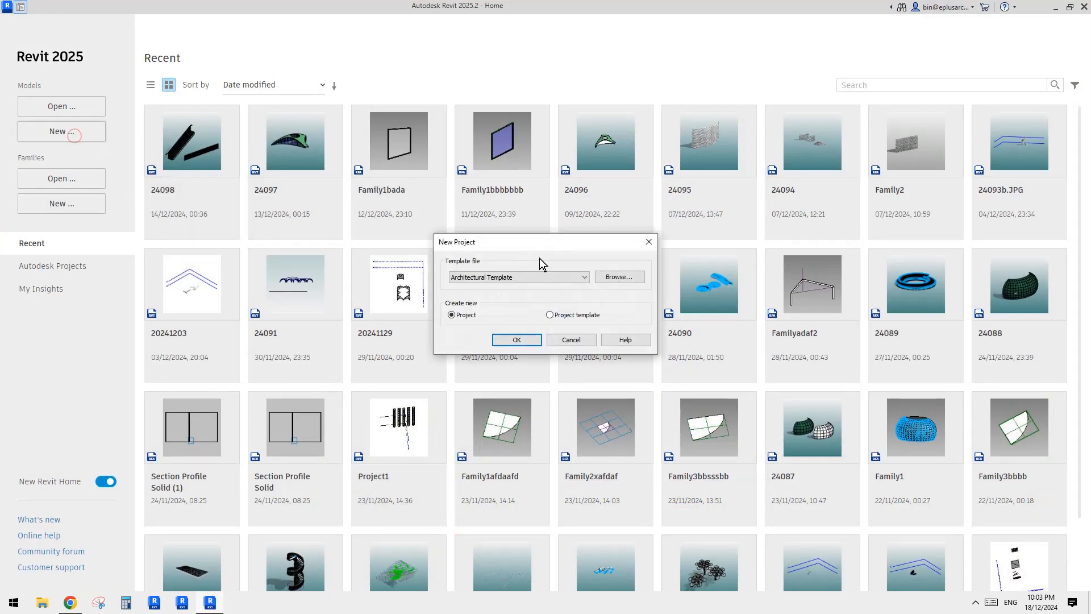
click(545, 278)
click(550, 284)
click(516, 338)
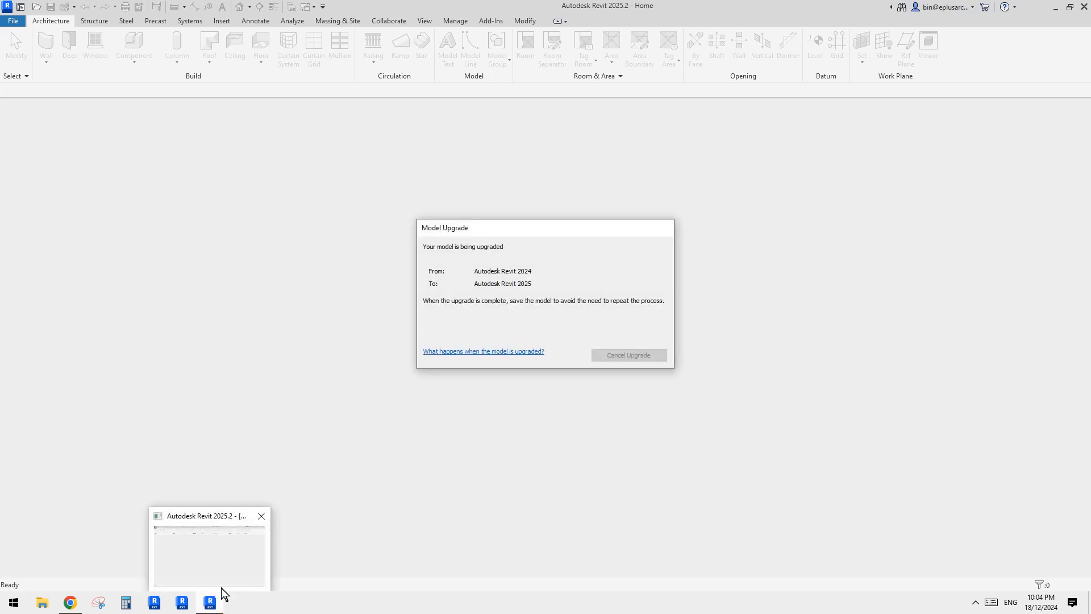
click(74, 607)
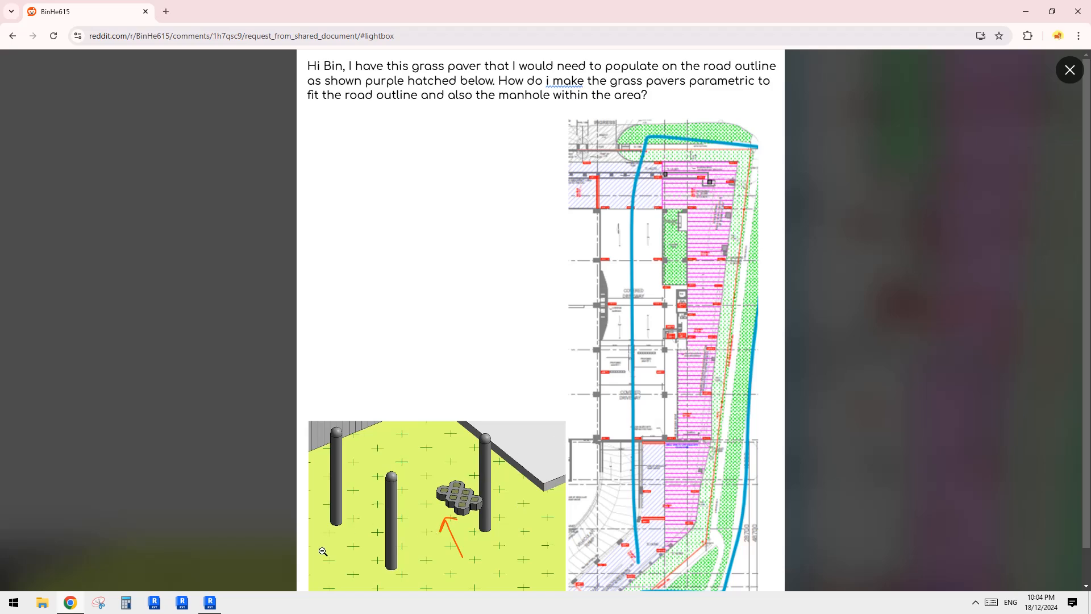
click(210, 603)
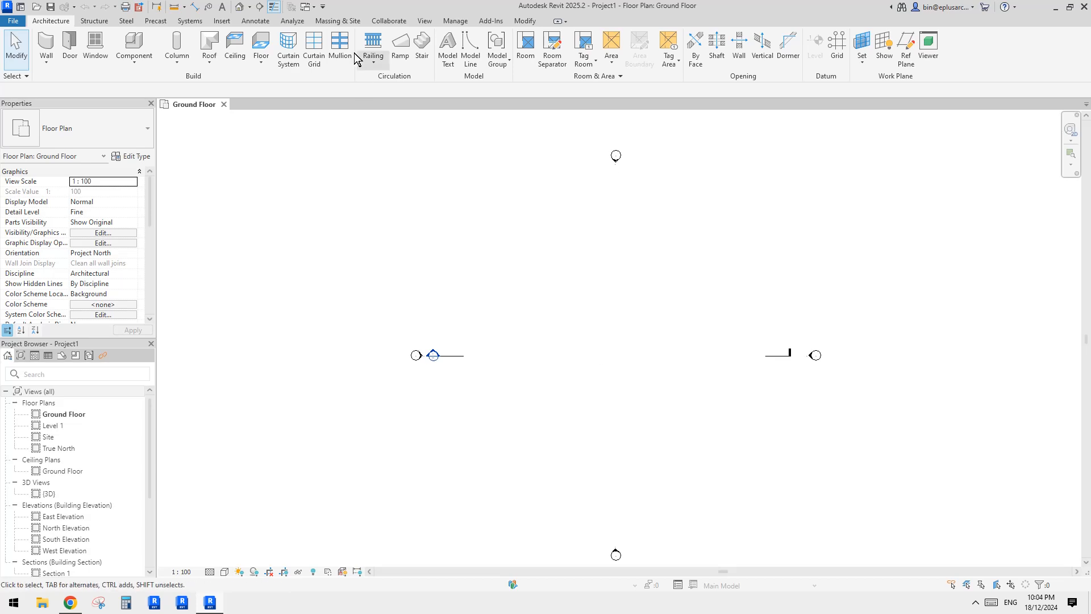
Create a rectangular Generic 150mm floor of about 77 m² on the Ground Floor plan, between the elevation markers.
click(261, 44)
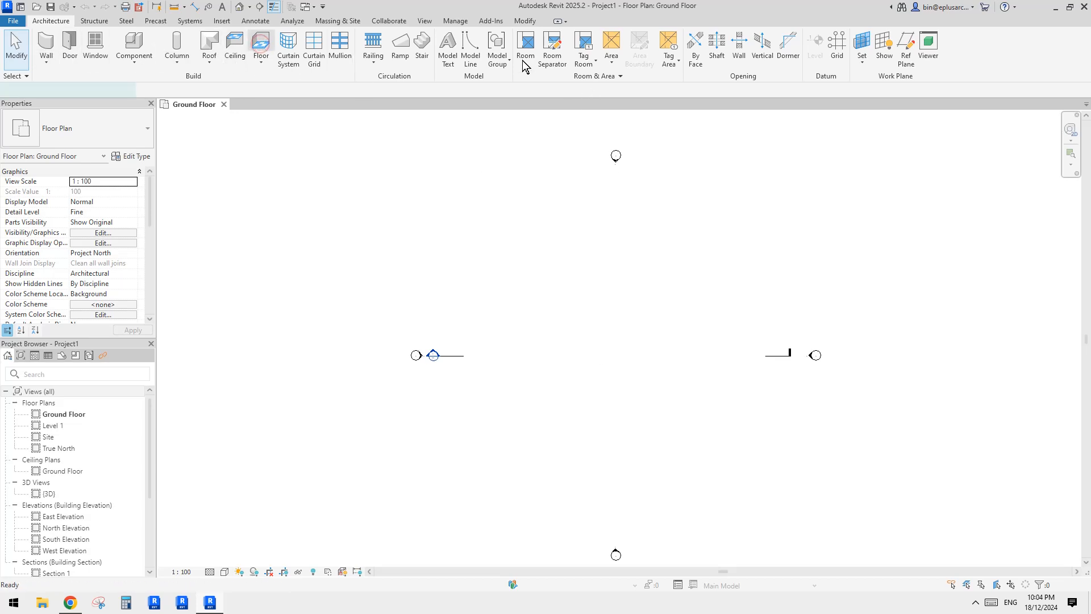
click(586, 39)
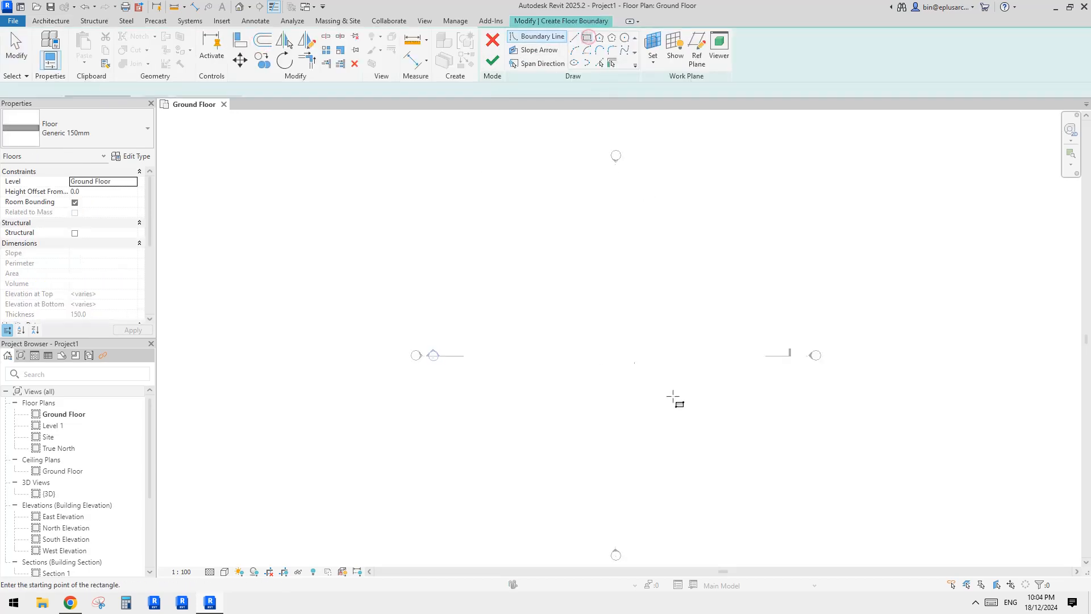
click(602, 299)
scroll(665, 398, up, 2)
key(Escape)
scroll(681, 353, down, 2)
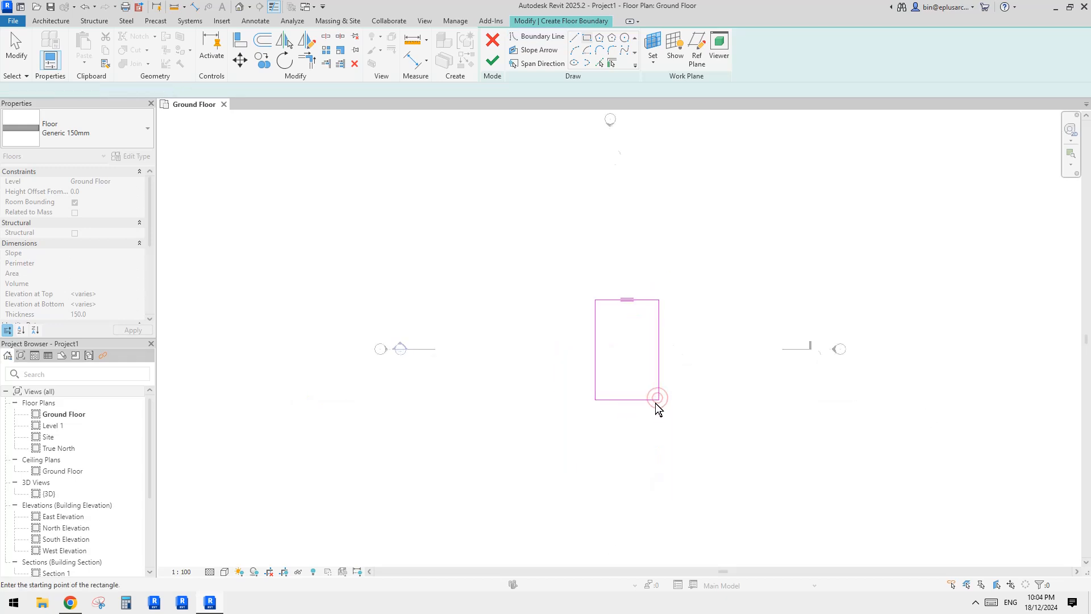
key(Escape)
scroll(651, 348, up, 2)
middle_drag(651, 347, 642, 353)
click(498, 61)
scroll(643, 307, up, 2)
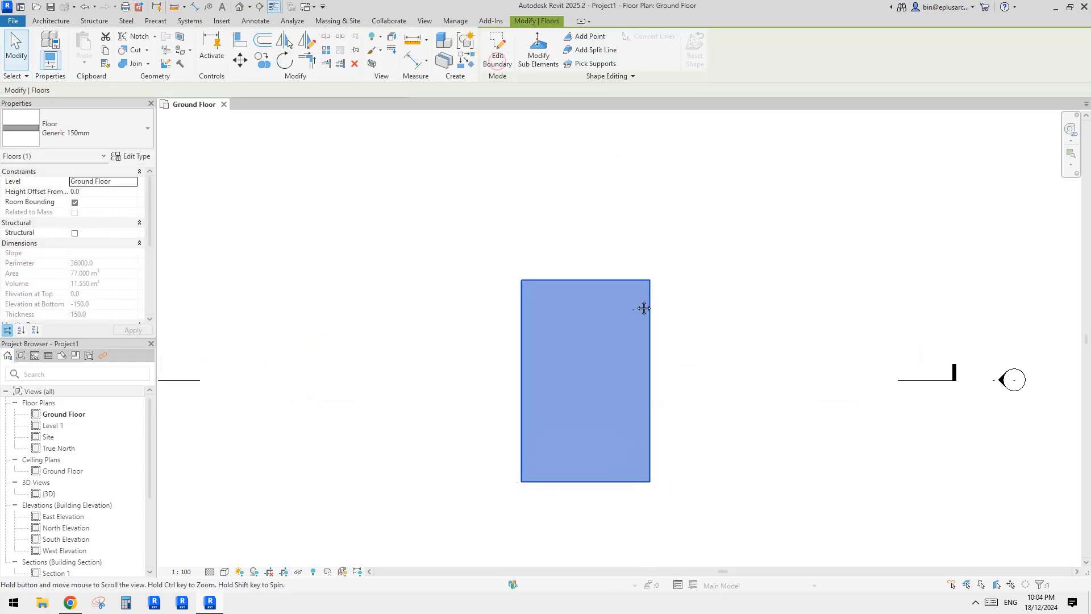
Open the material selection for the floor type's Structure [1] layer and create a new material there.
click(131, 156)
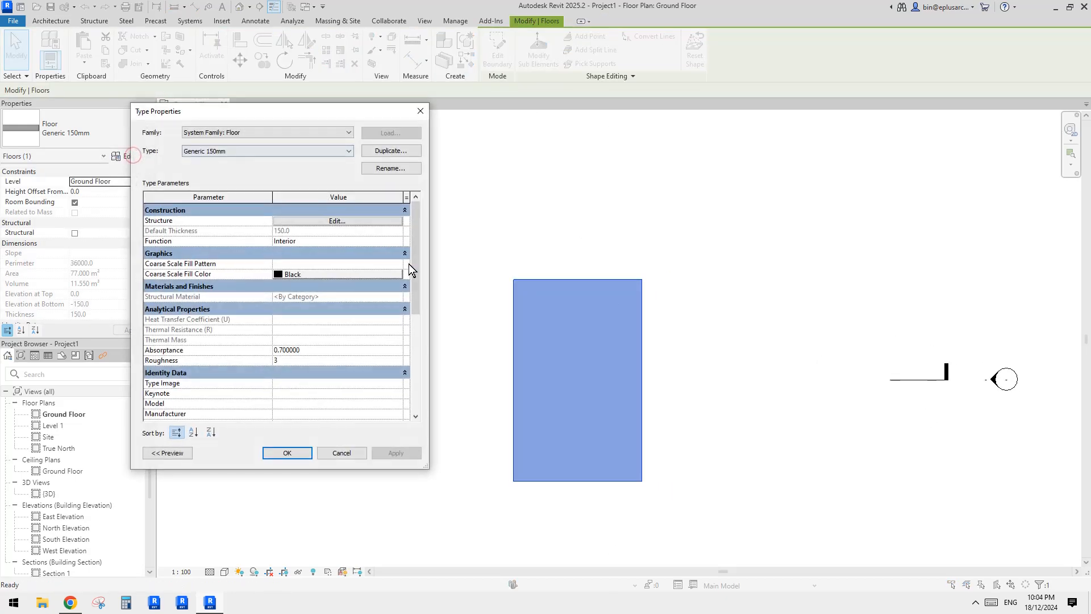
click(386, 152)
click(364, 313)
click(364, 311)
click(337, 220)
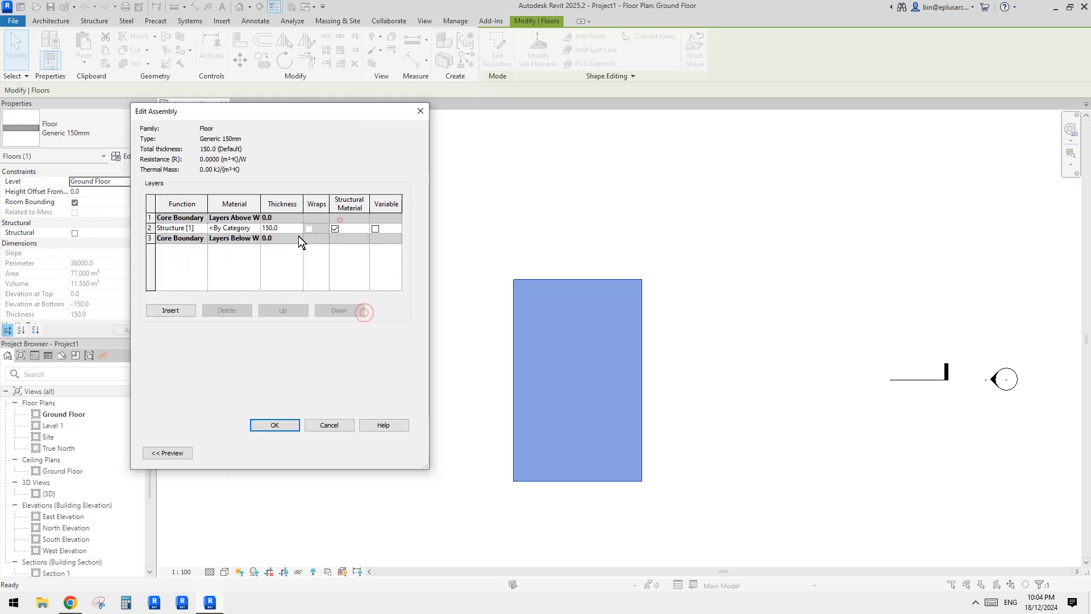
click(233, 228)
click(256, 228)
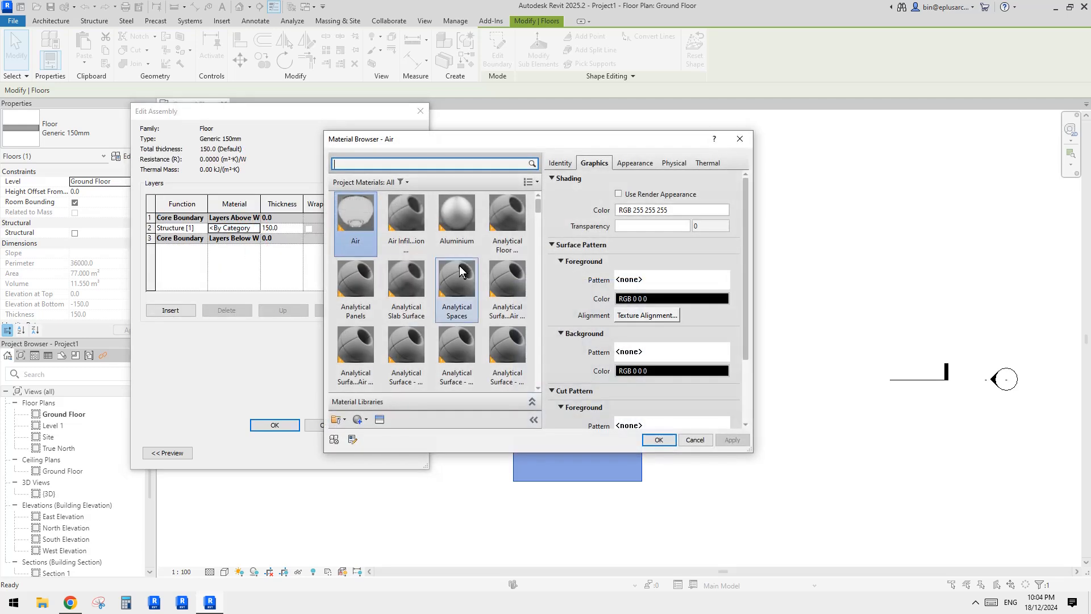
click(358, 420)
click(398, 388)
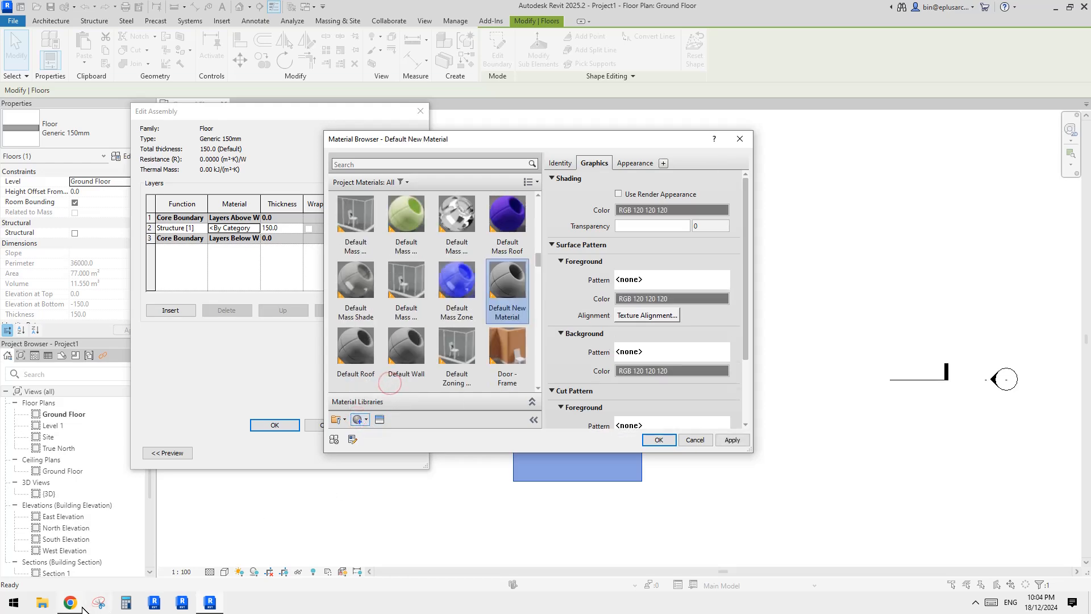
Switch between Revit and the Reddit request in Chrome to examine the grass paver shape and the hatched road outline.
key(alt+Tab)
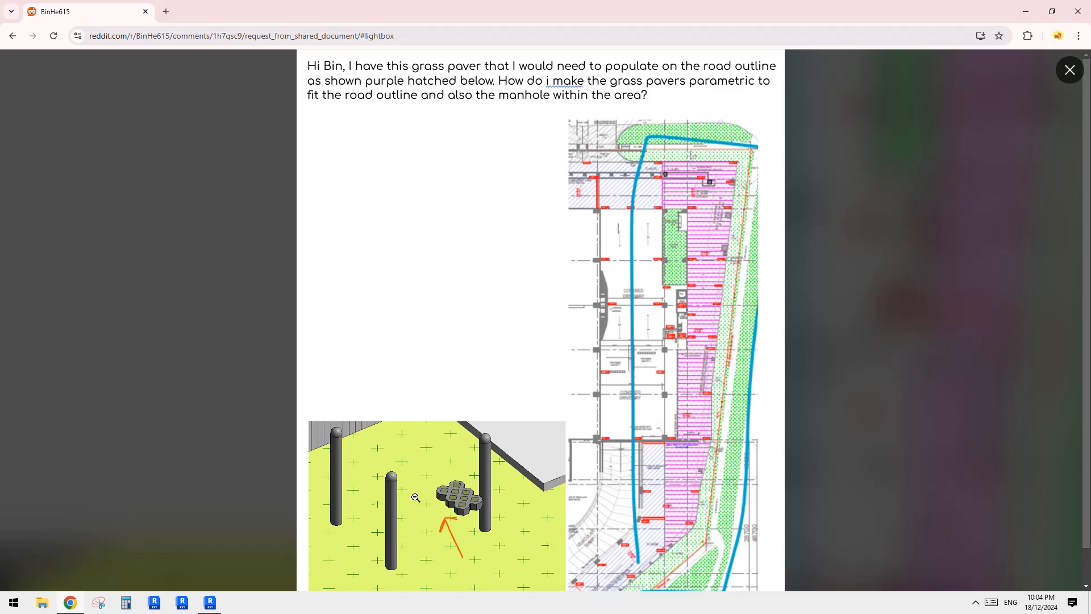
click(211, 604)
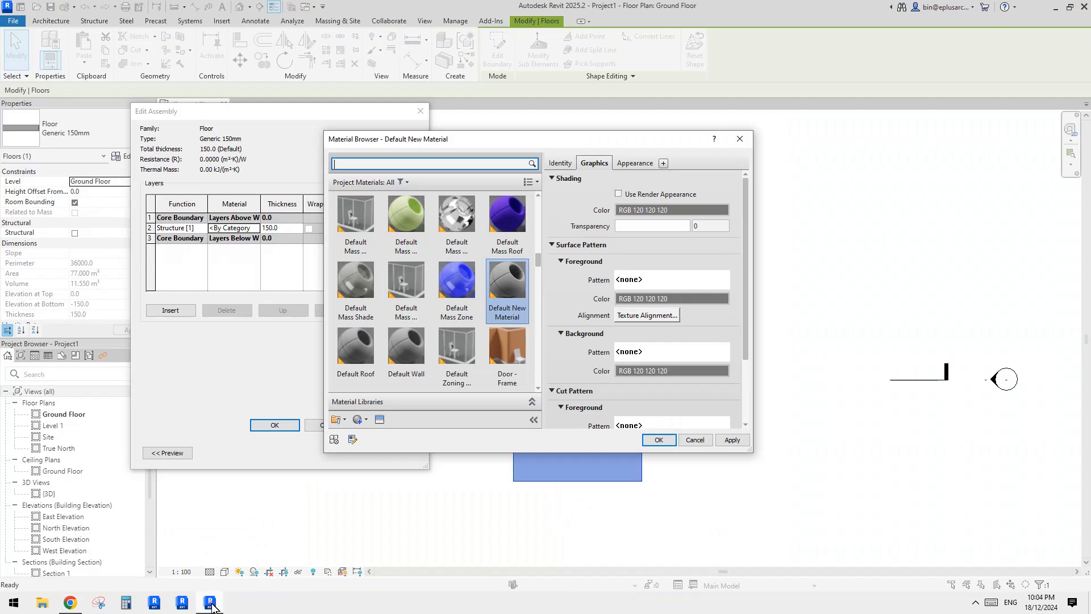
click(73, 604)
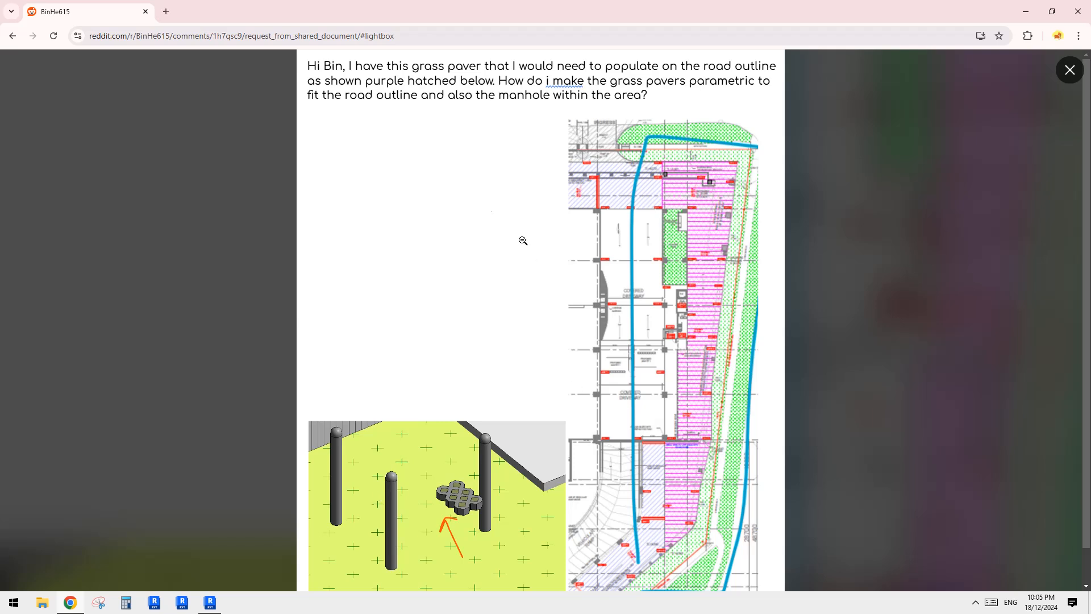
click(211, 604)
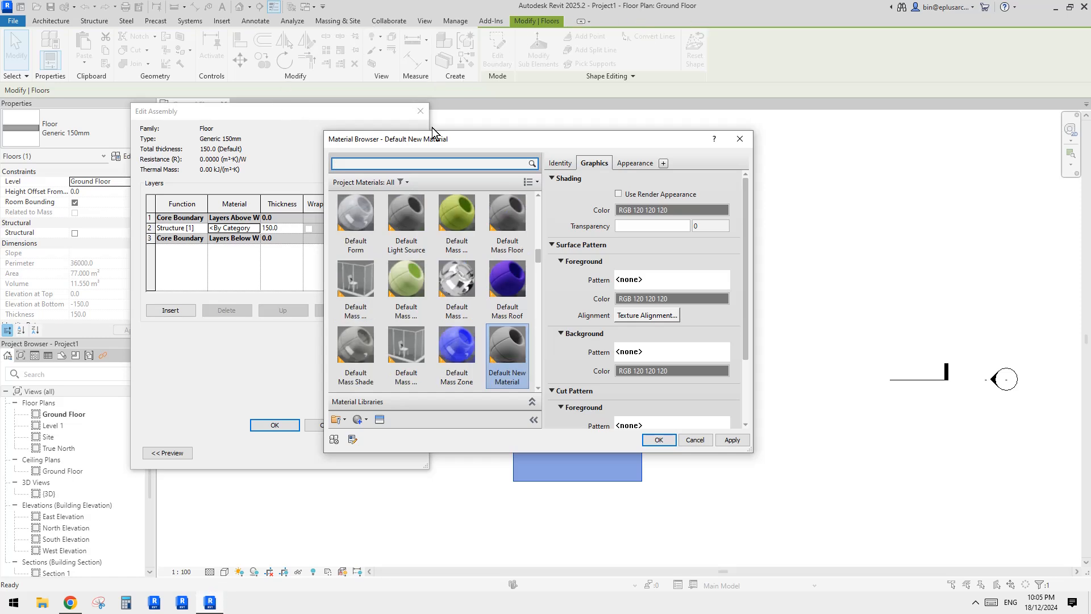
drag(520, 140, 649, 155)
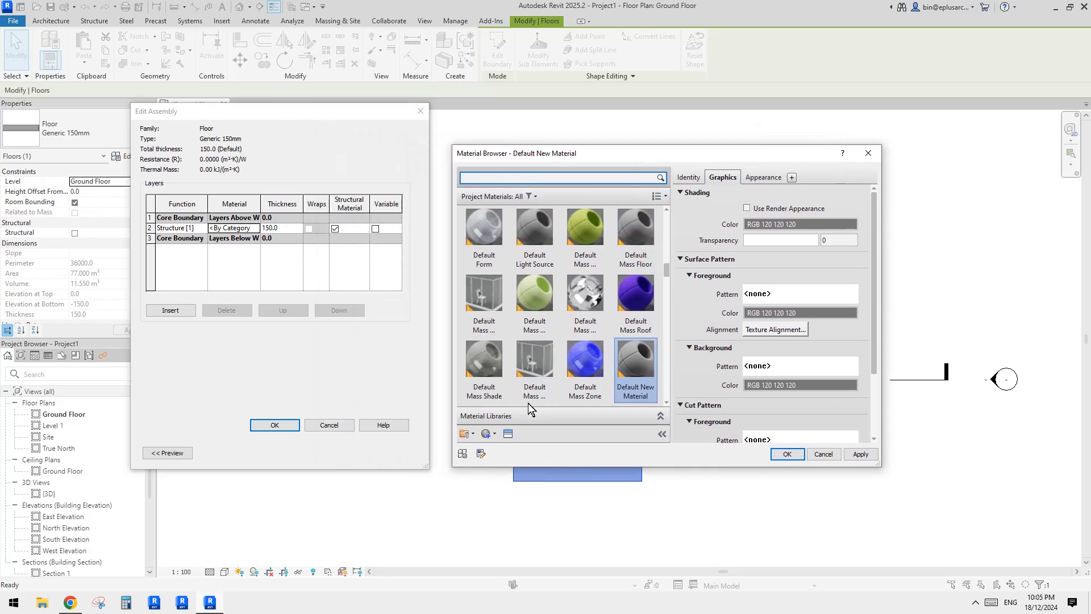
click(70, 604)
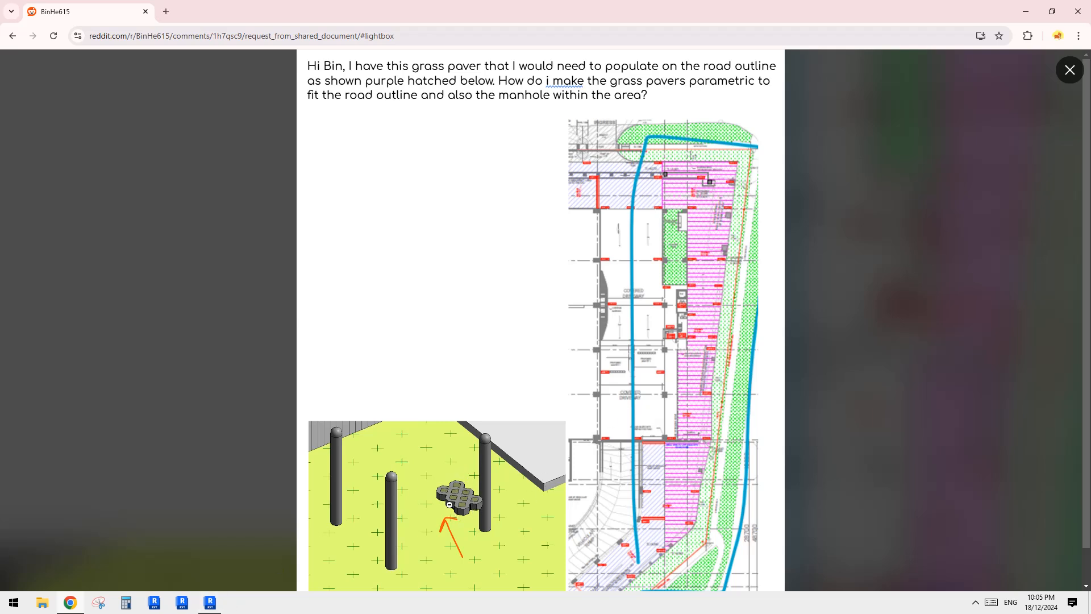
click(217, 603)
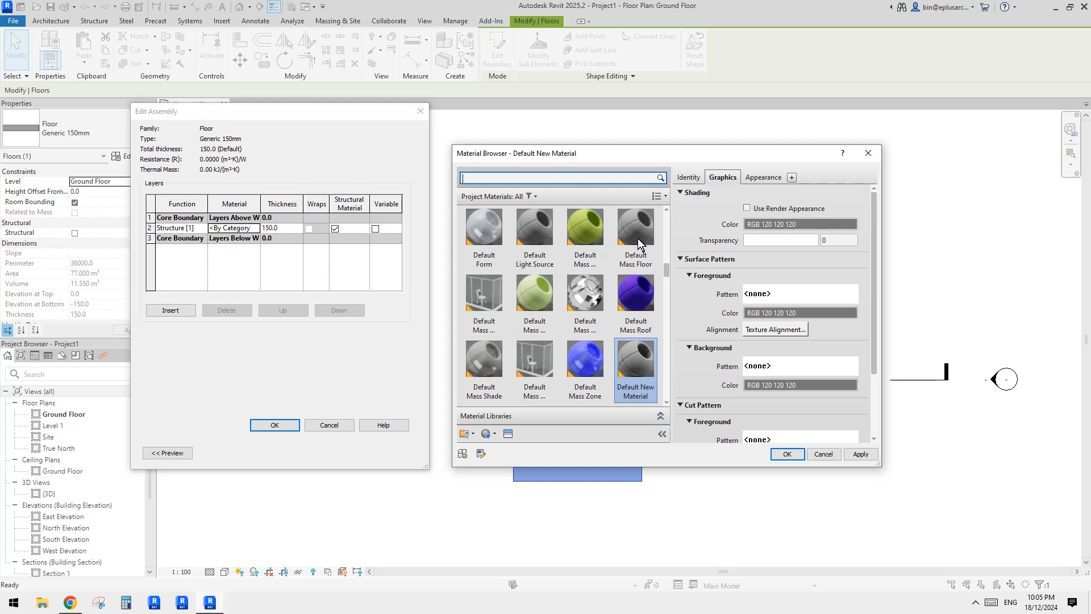
Show the graphics settings of Default New Material and enlarge the Material Browser so more settings fit.
scroll(546, 256, down, 1)
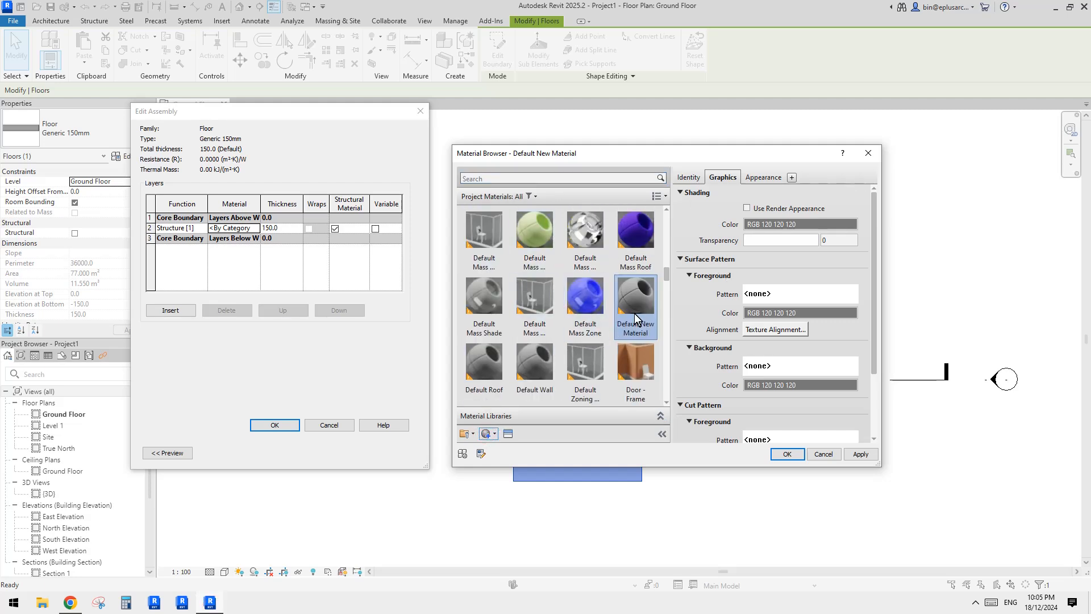
click(689, 178)
click(723, 177)
click(749, 175)
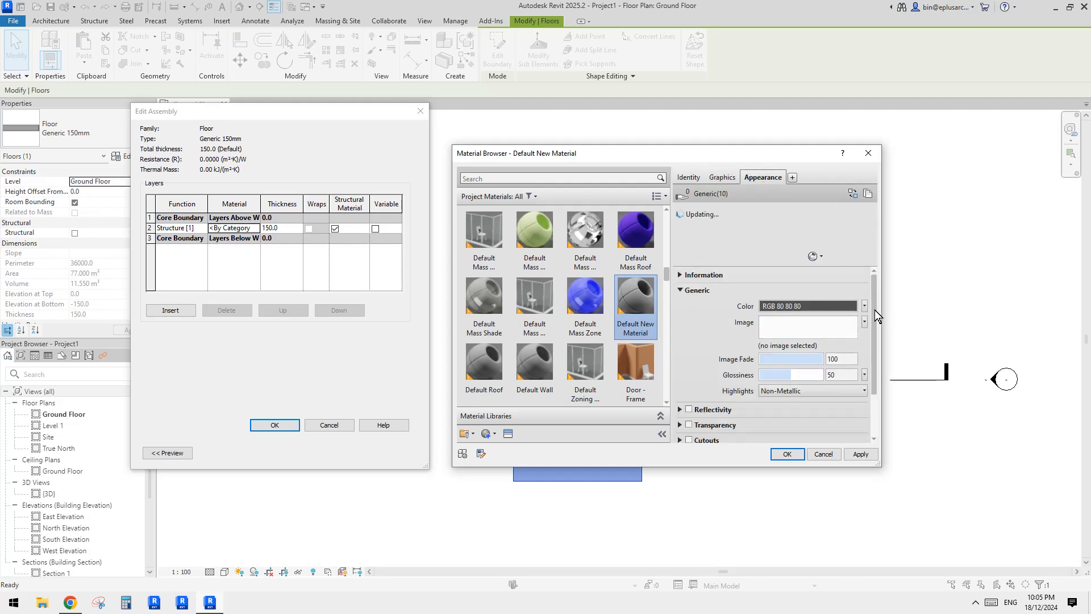
click(722, 177)
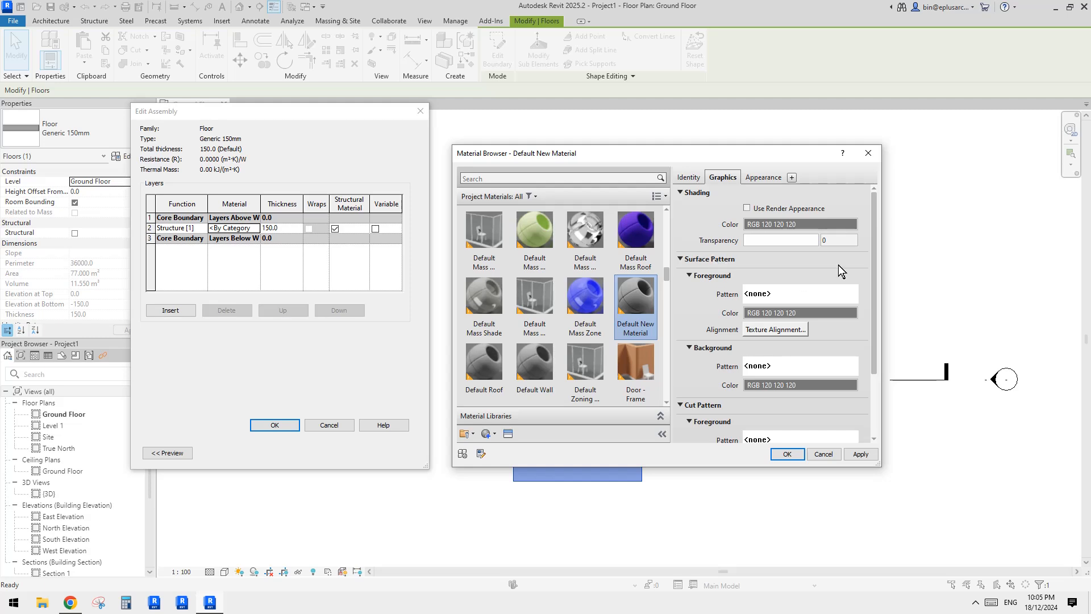
drag(881, 270, 940, 270)
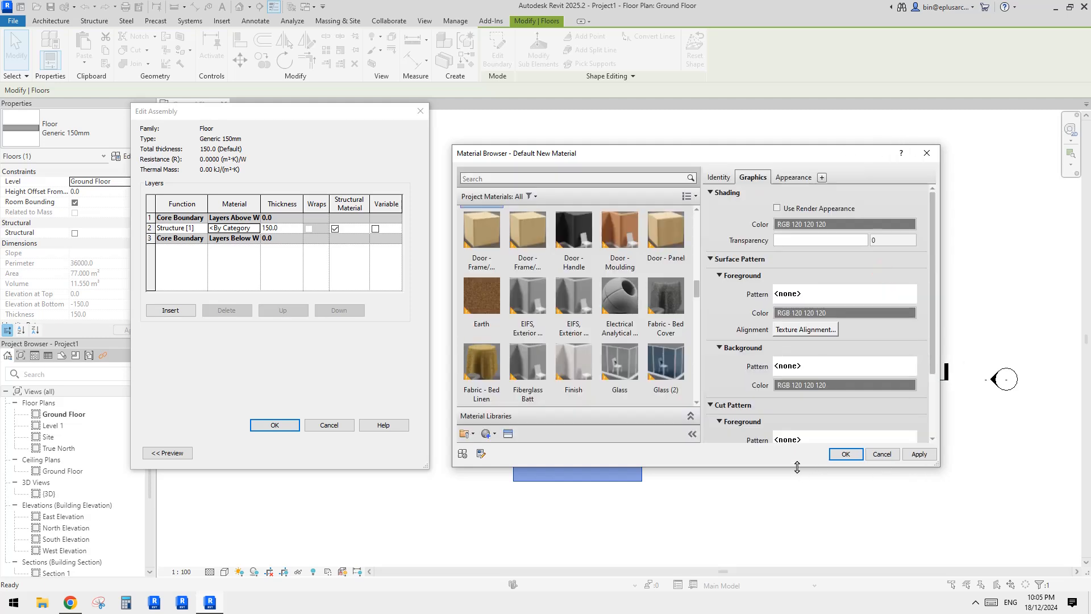
drag(798, 468, 798, 533)
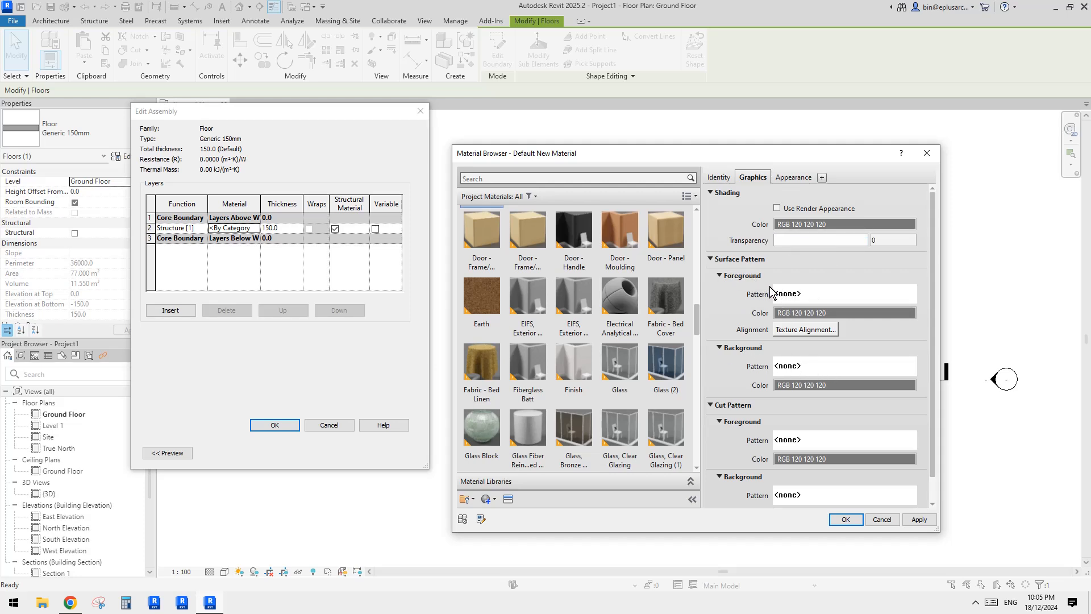
click(811, 295)
click(861, 226)
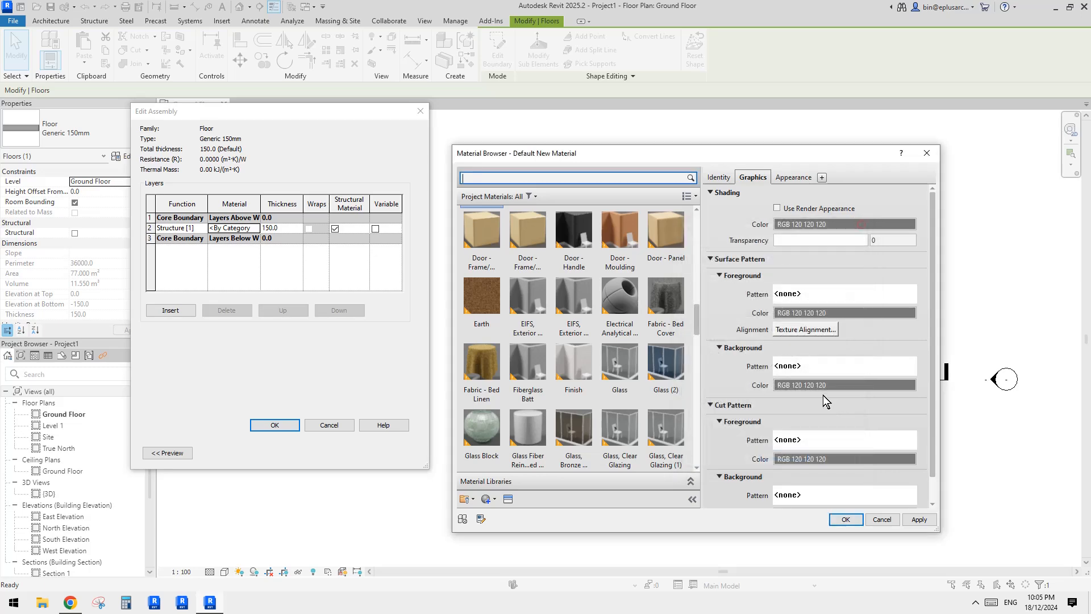
click(813, 366)
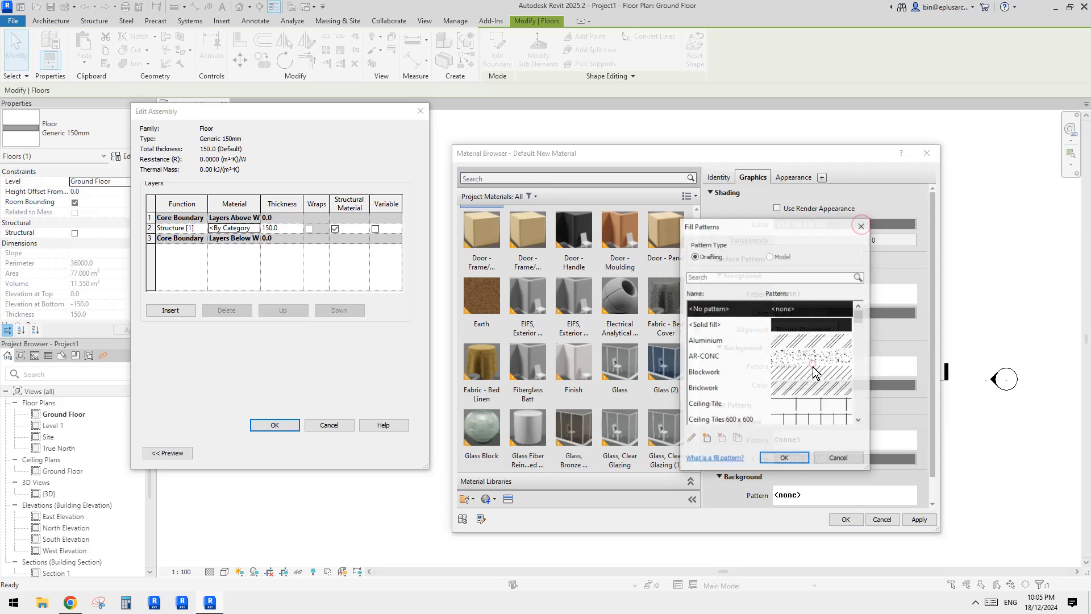
click(861, 226)
For the material's foreground surface pattern, add a basic model fill pattern of Crosshatch type, keeping the 45° angle and 250 mm spacings.
click(806, 293)
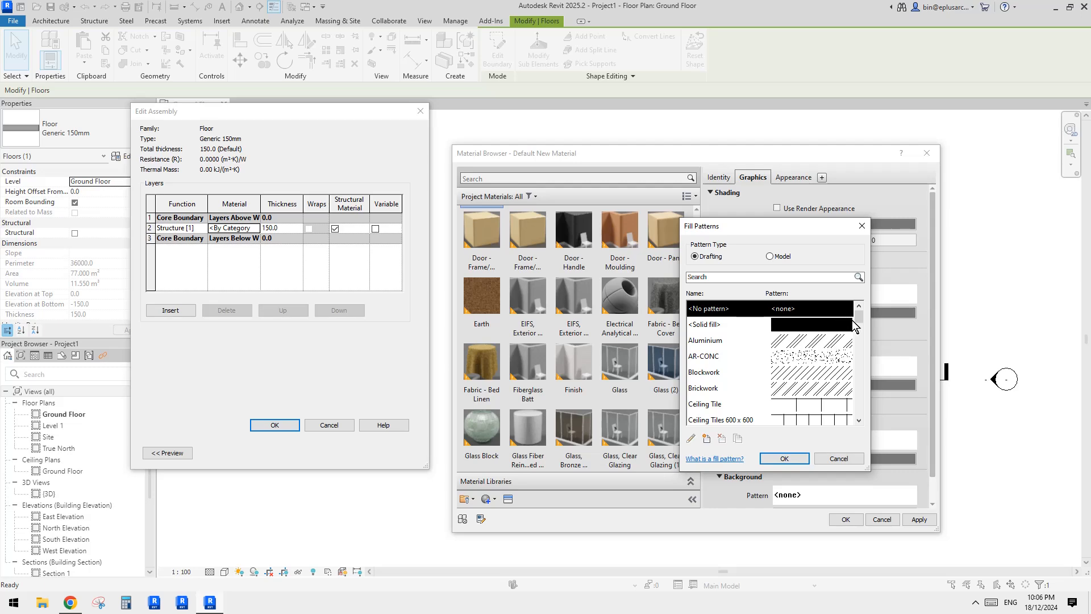
mouse_move(858, 319)
mouse_down()
mouse_move(858, 389)
mouse_move(858, 307)
mouse_move(860, 340)
mouse_up()
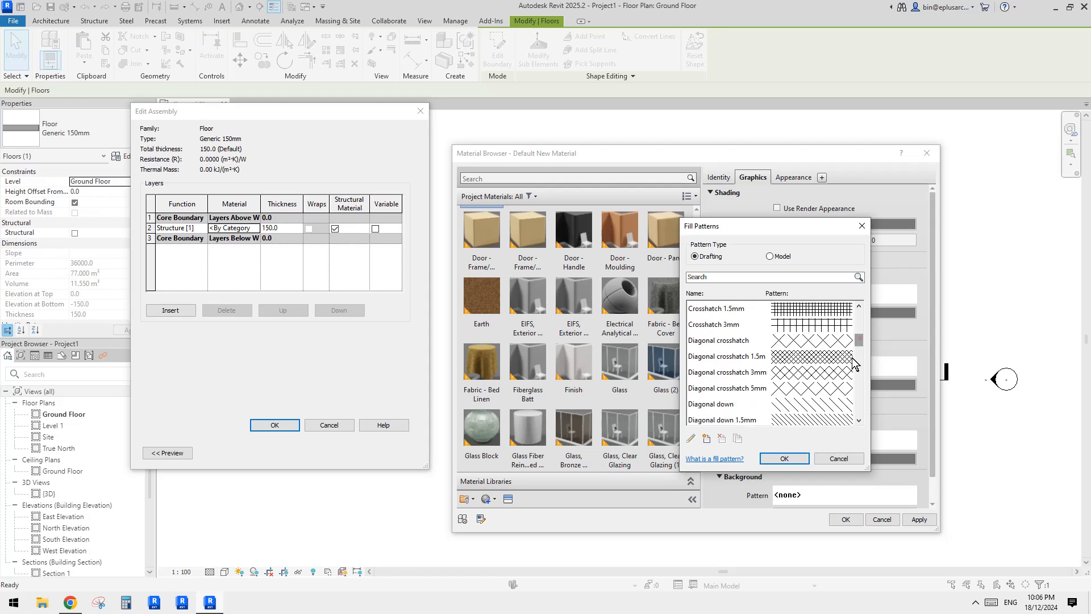
click(771, 256)
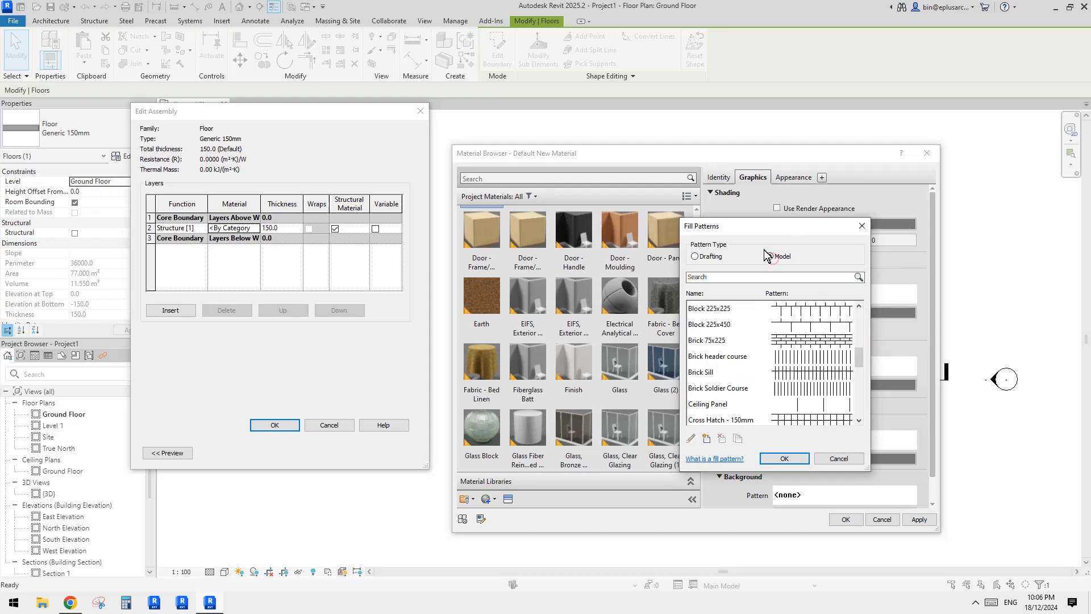
click(707, 439)
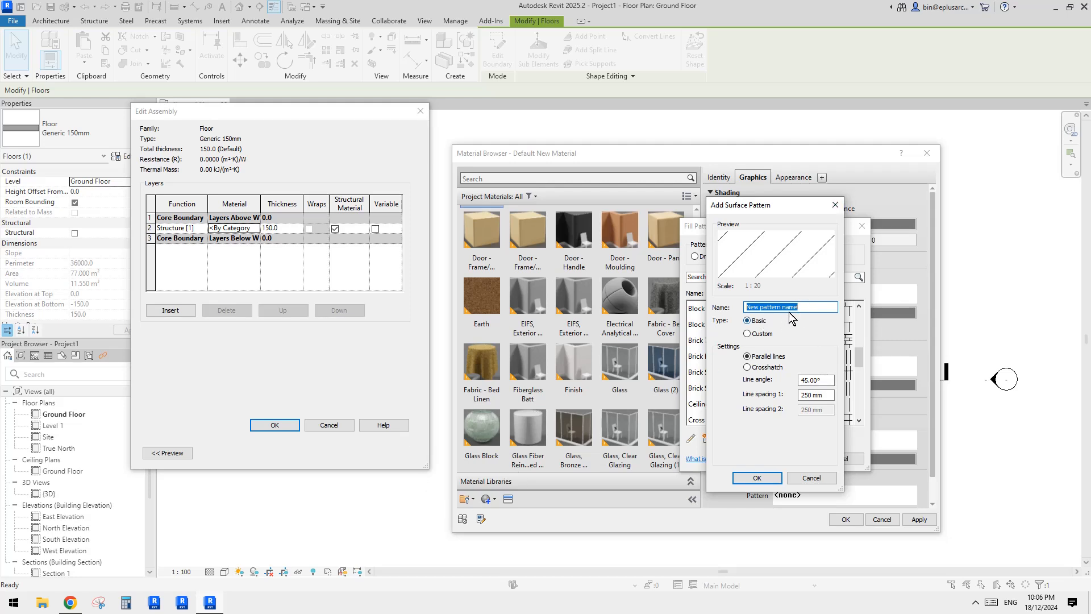
click(814, 392)
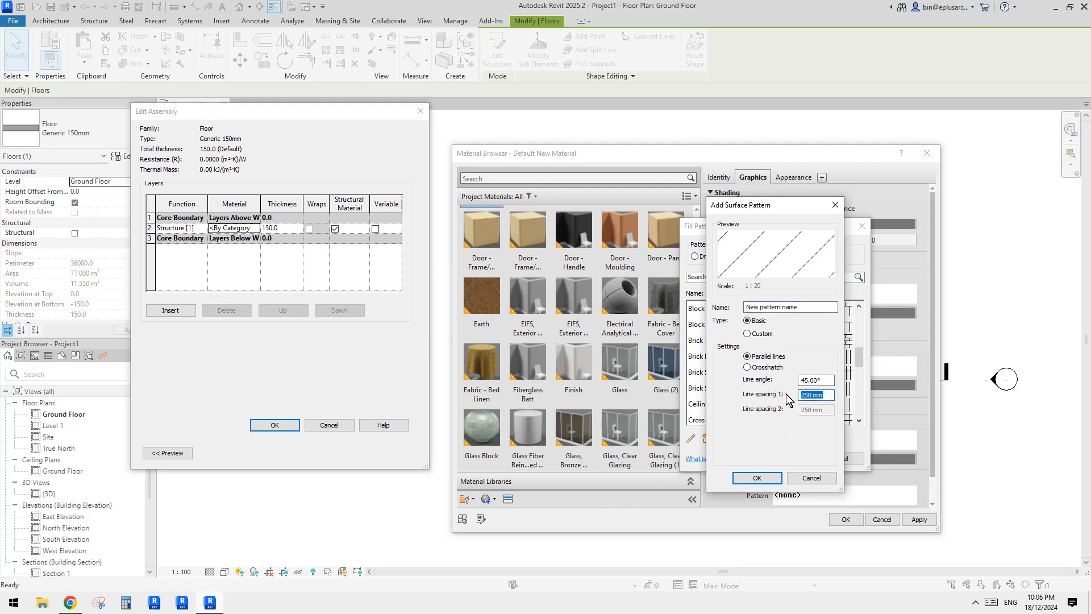
click(758, 369)
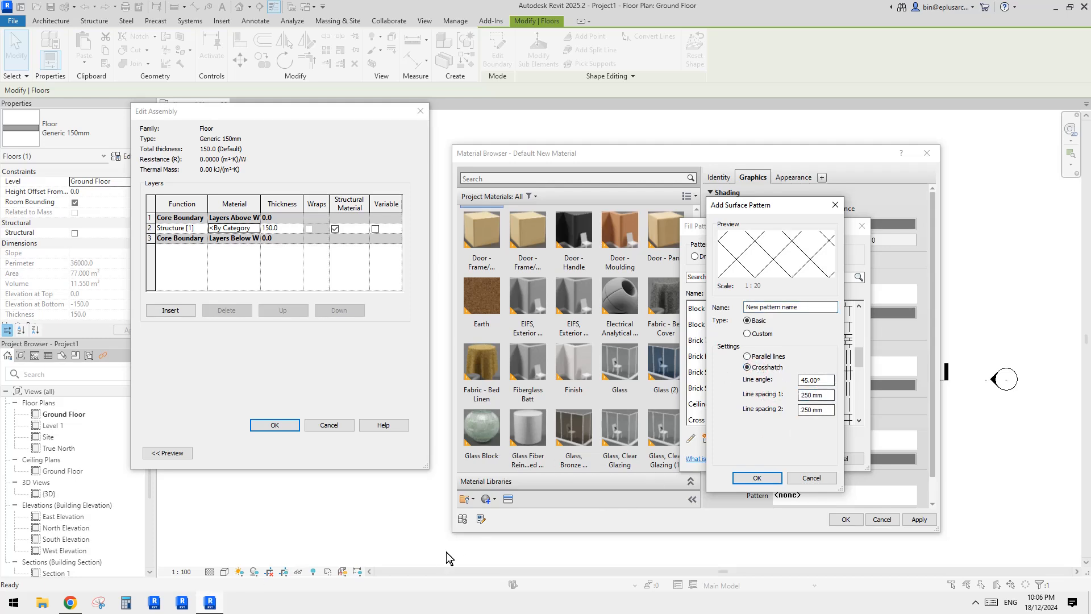
click(759, 481)
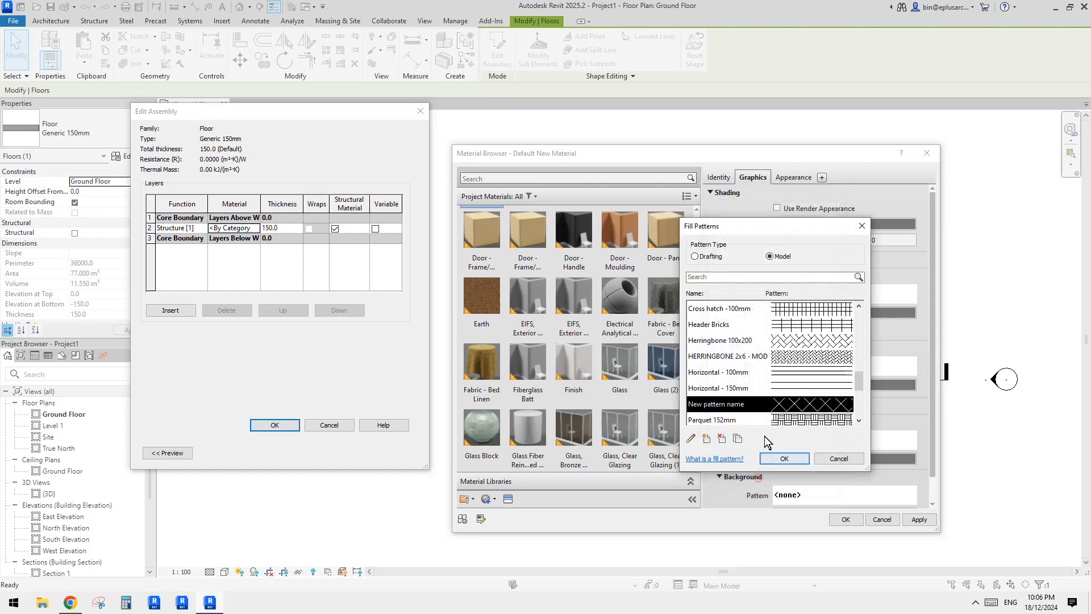
drag(801, 229, 696, 211)
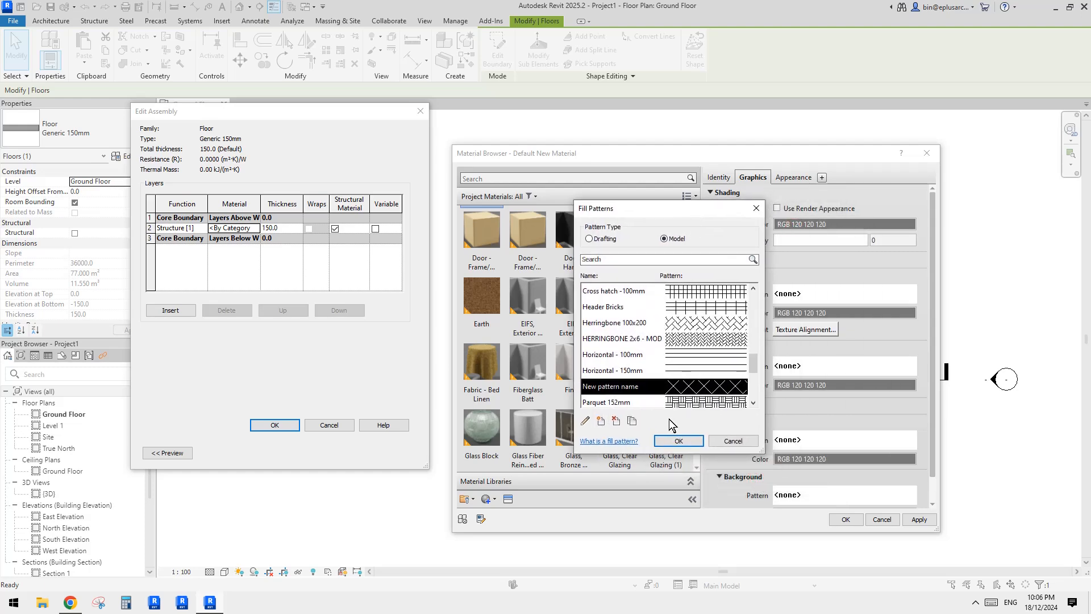
Apply the new crosshatch model pattern to Default New Material's foreground surface and accept the floor type's structure changes.
click(679, 441)
click(847, 520)
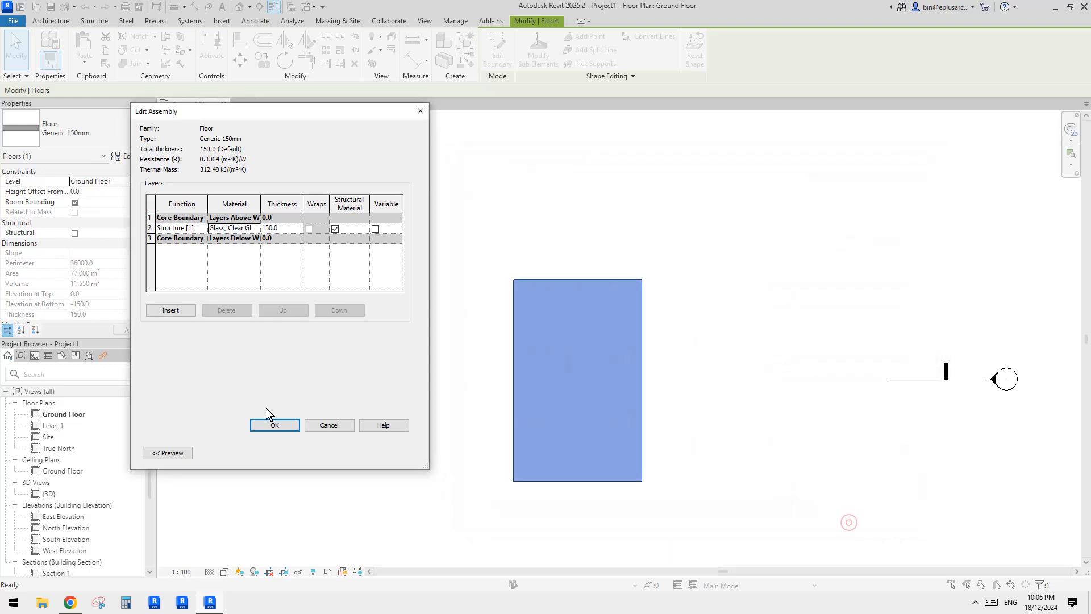
click(274, 425)
click(298, 453)
click(406, 460)
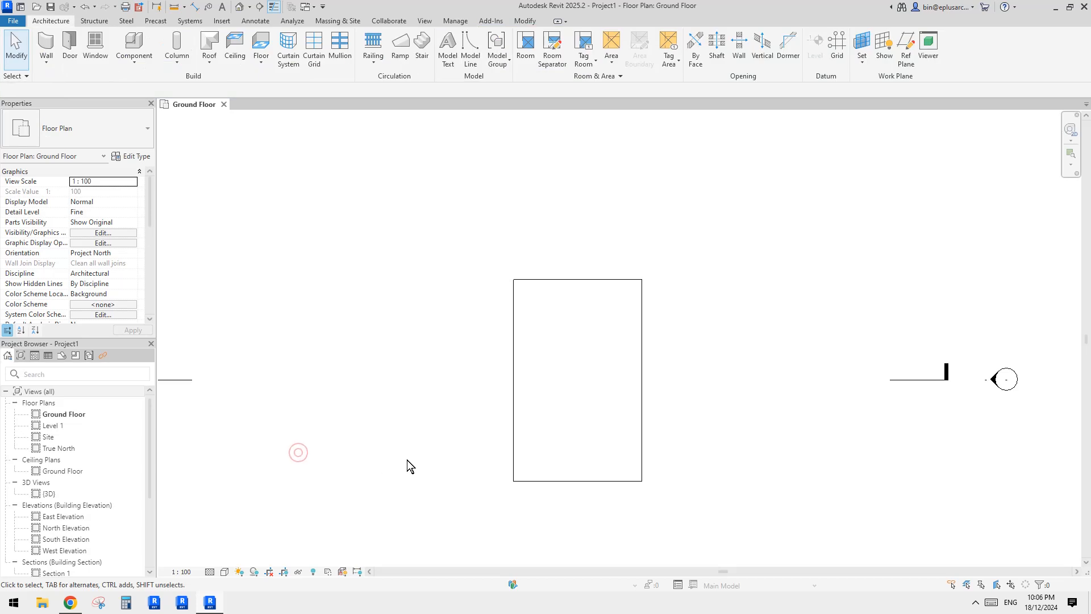
scroll(540, 392, up, 1)
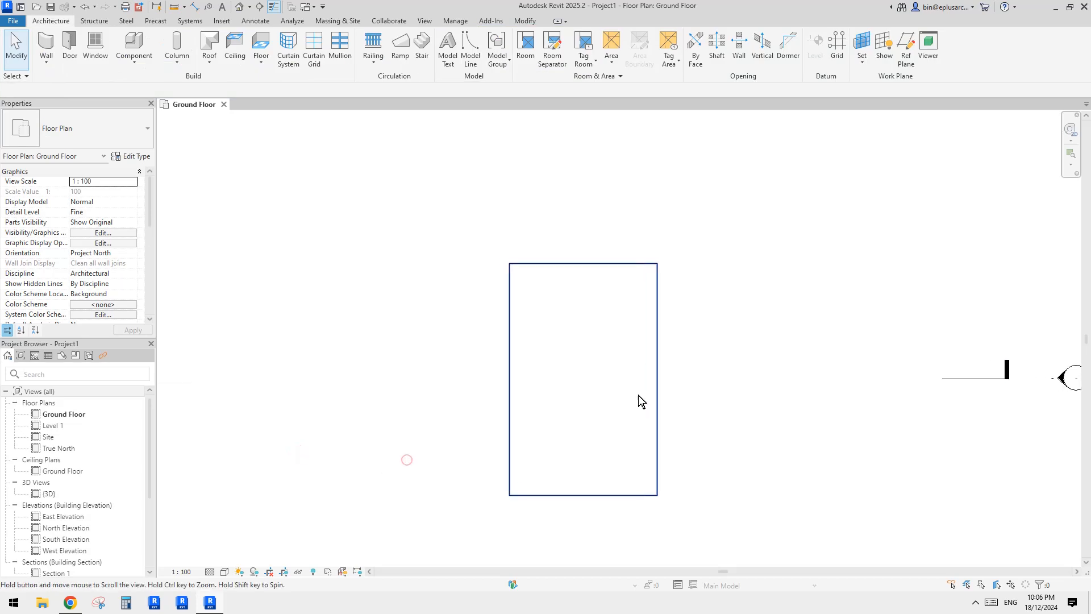
Reopen the structure of the Generic 150mm floor type and bring up the material selection for its Structure [1] layer.
click(604, 406)
middle_drag(673, 366, 668, 320)
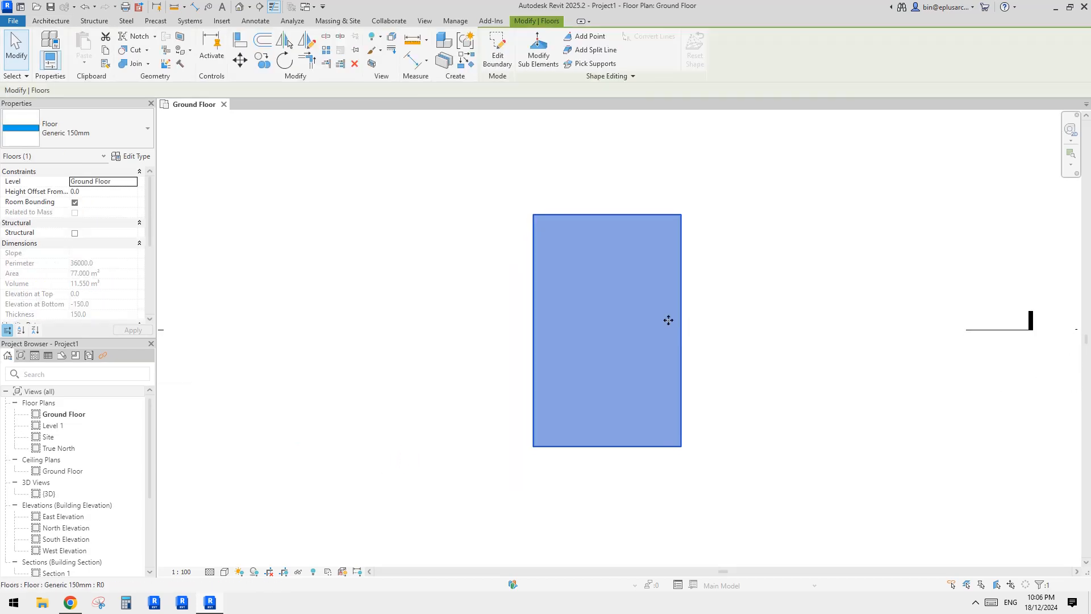
key(Escape)
click(623, 312)
click(131, 156)
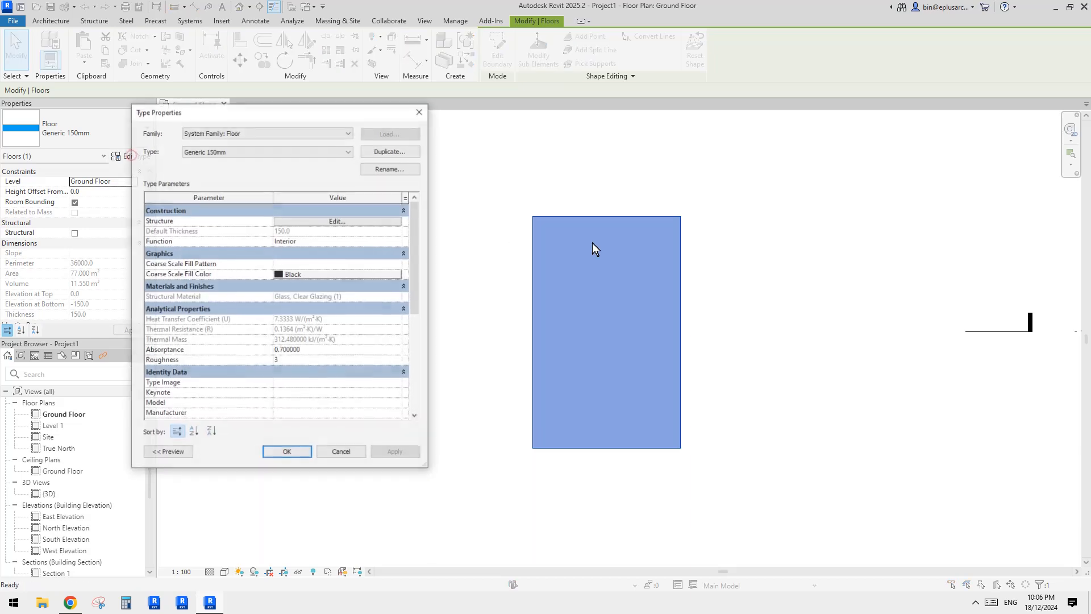
click(364, 221)
click(259, 229)
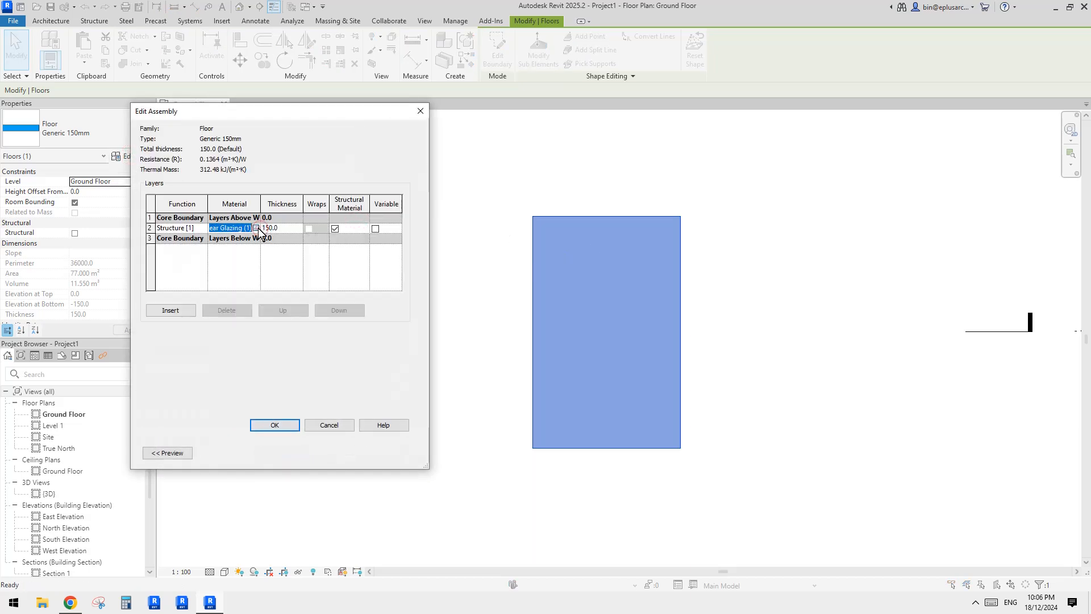
click(256, 228)
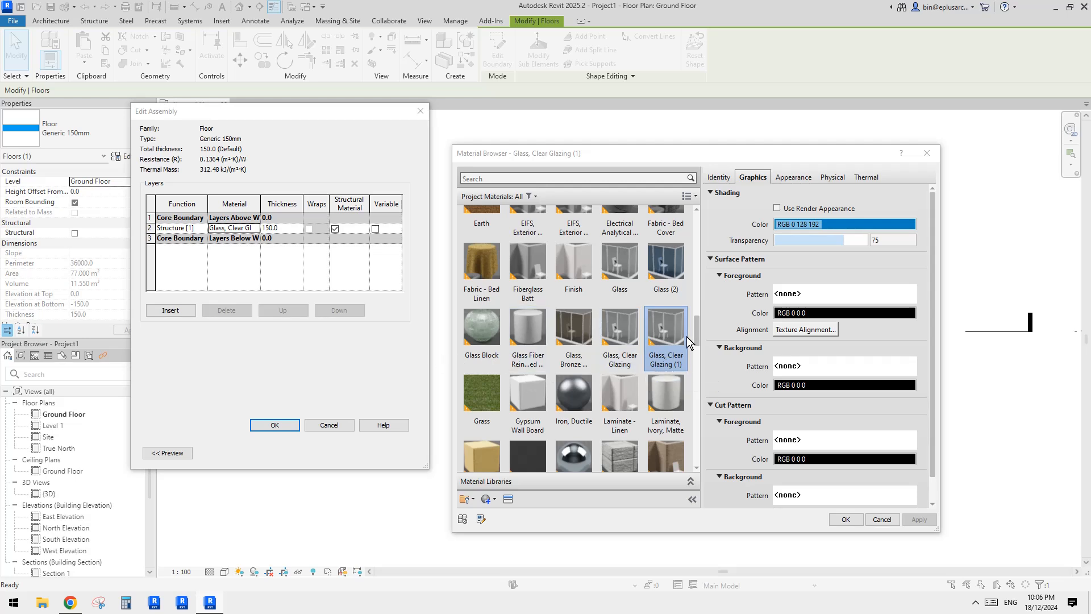
Create another new material in the Material Browser.
scroll(528, 267, up, 1)
scroll(500, 398, down, 1)
click(463, 519)
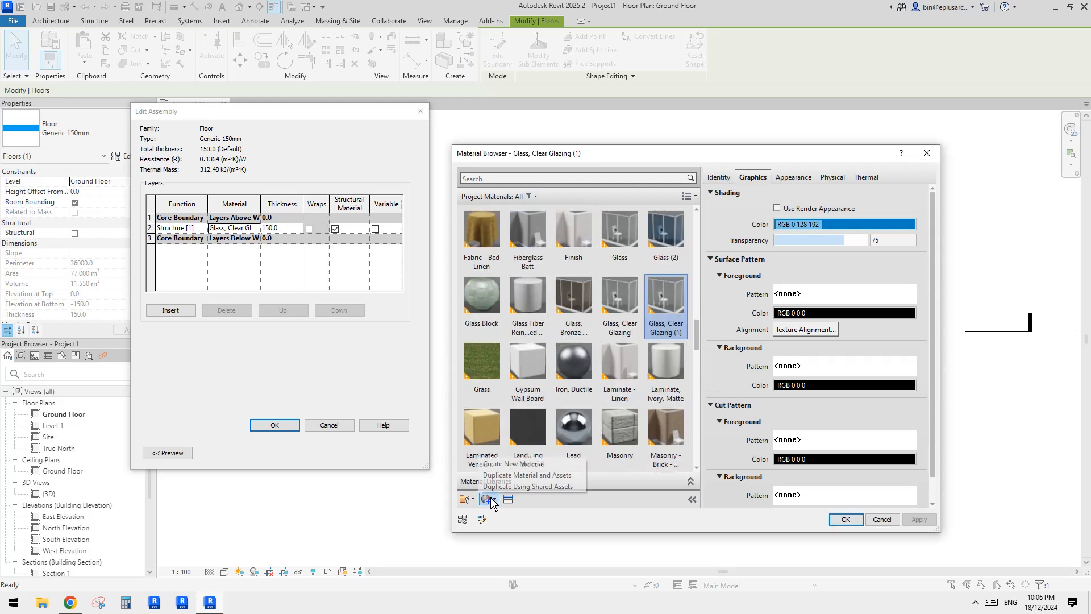
click(512, 464)
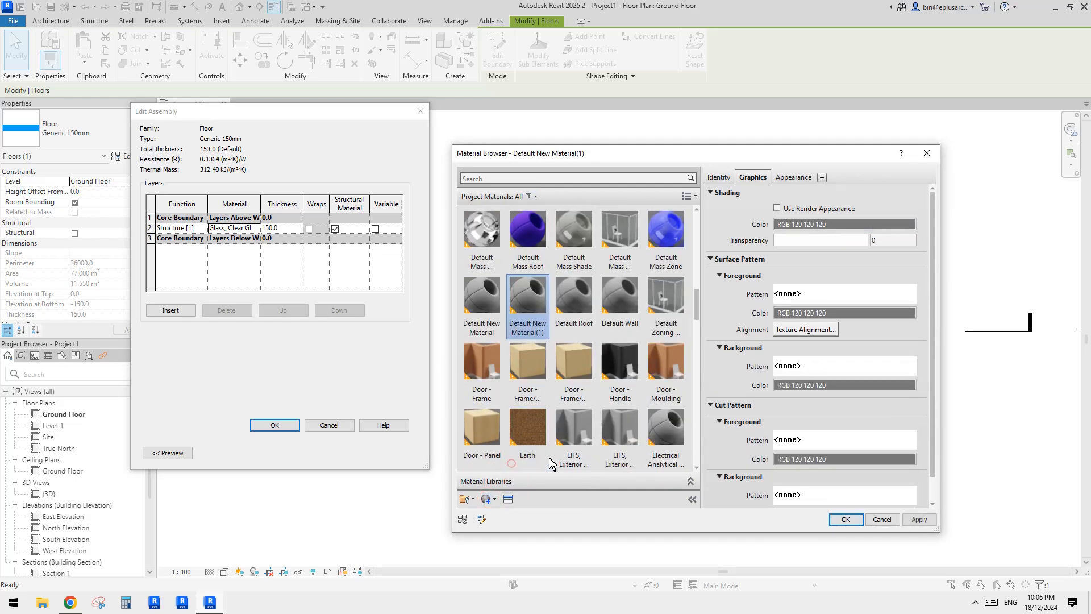
Assign Default New Material with the crosshatch surface pattern to the floor's Structure [1] layer and accept the type changes.
click(476, 306)
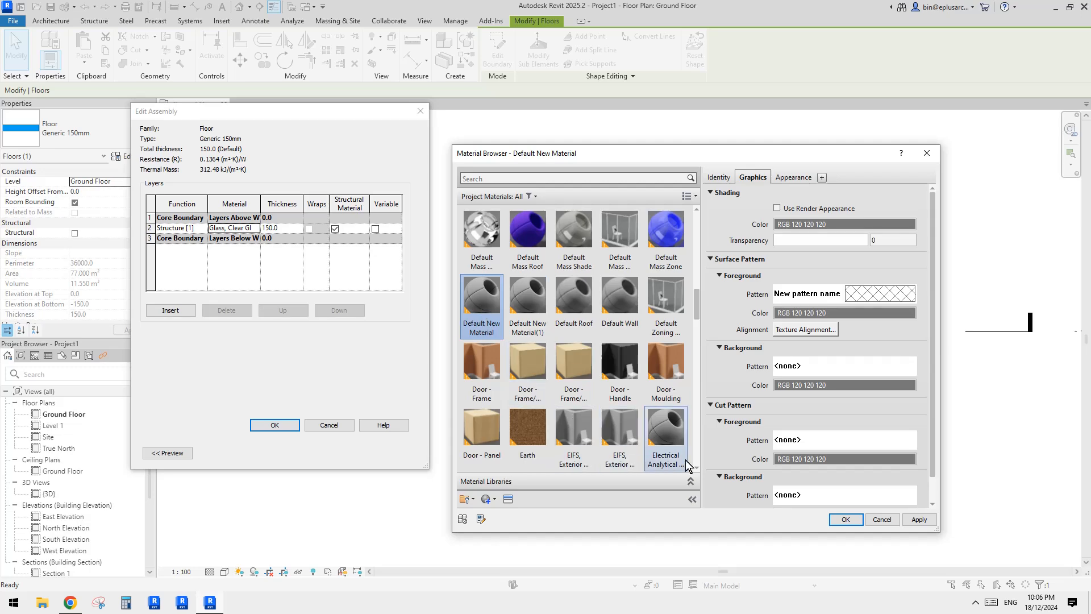
click(846, 518)
click(275, 425)
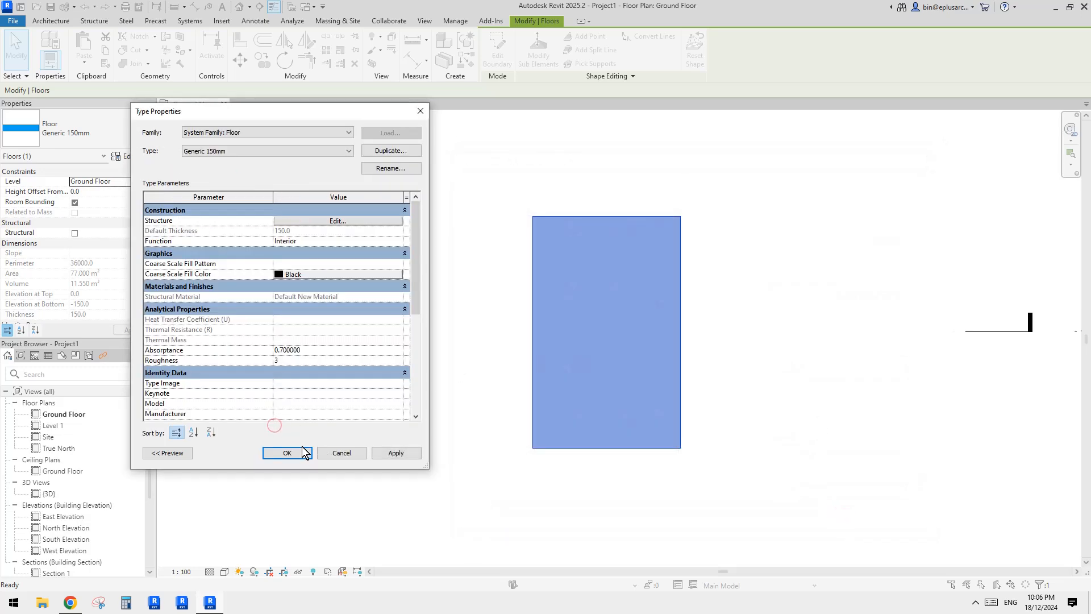
click(299, 448)
click(499, 460)
scroll(654, 307, up, 1)
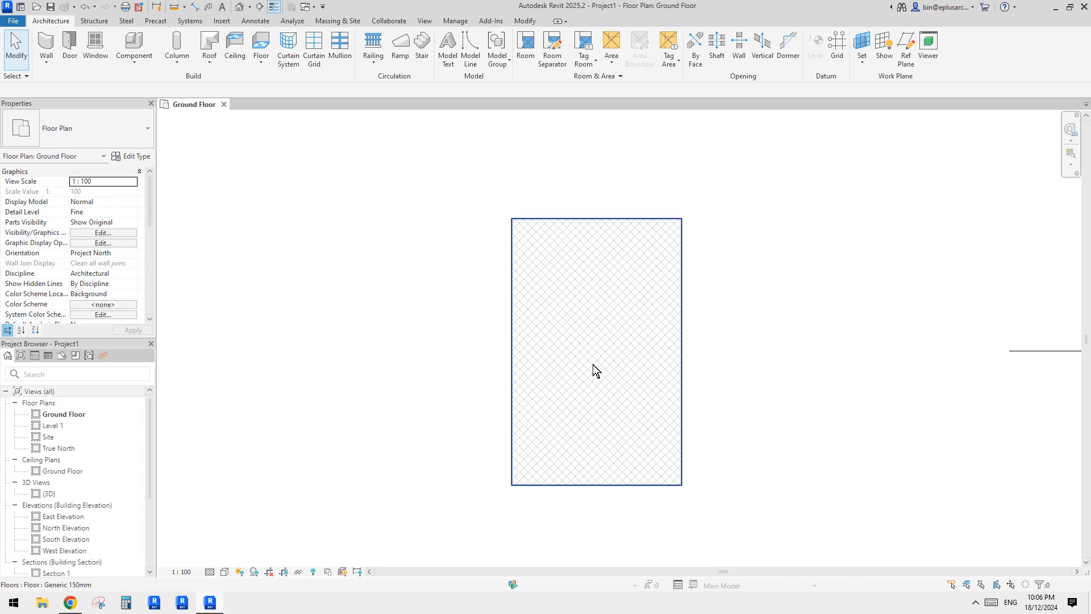
click(434, 341)
Switch between the Reddit request in Chrome and the Revit floor plan to compare the grass paver with the crosshatch surface.
click(73, 603)
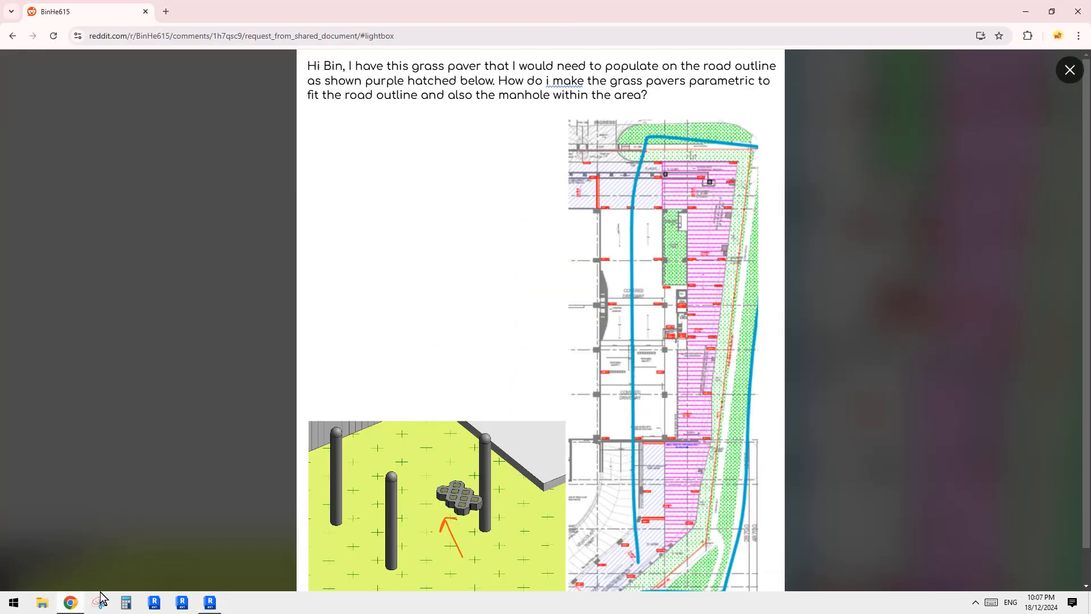
click(200, 608)
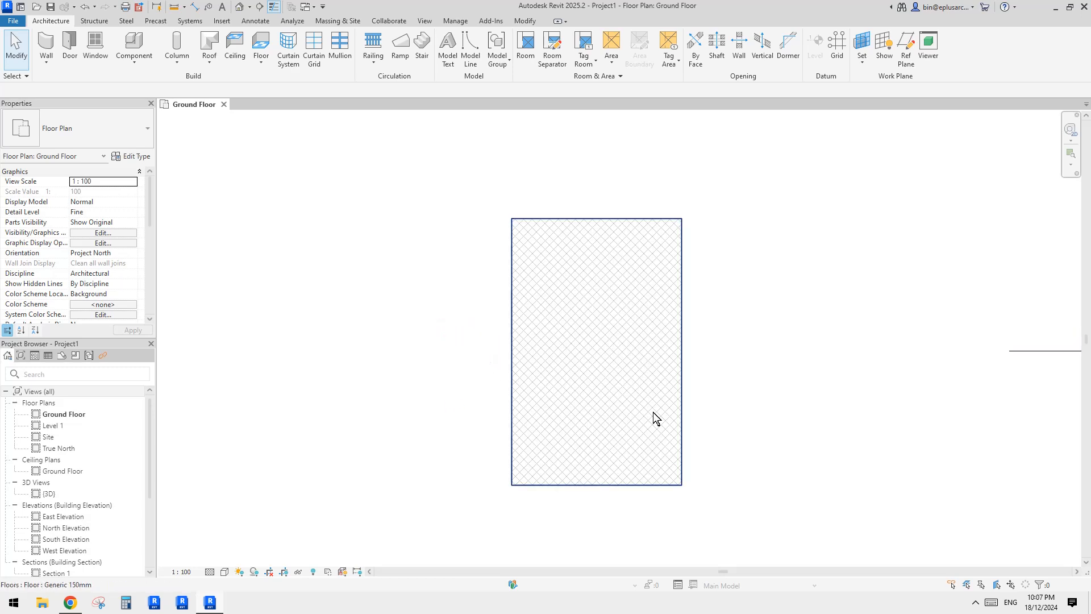
click(69, 603)
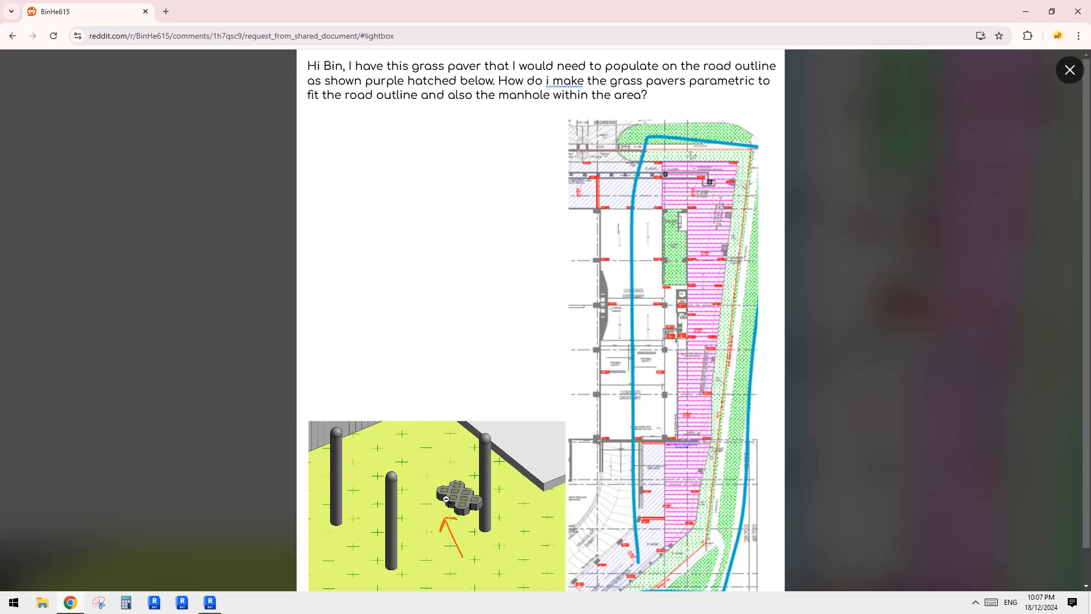
click(210, 602)
scroll(606, 434, right, 3)
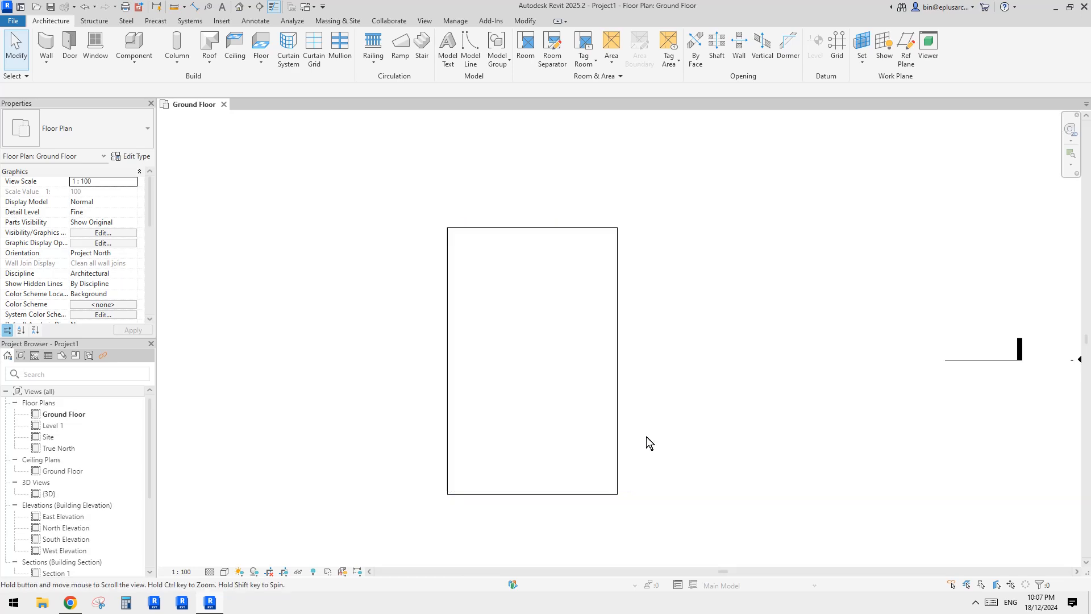
Open the default 3D view to examine the patterned floor and compare it with the grass paver shown in the Chrome request.
click(614, 426)
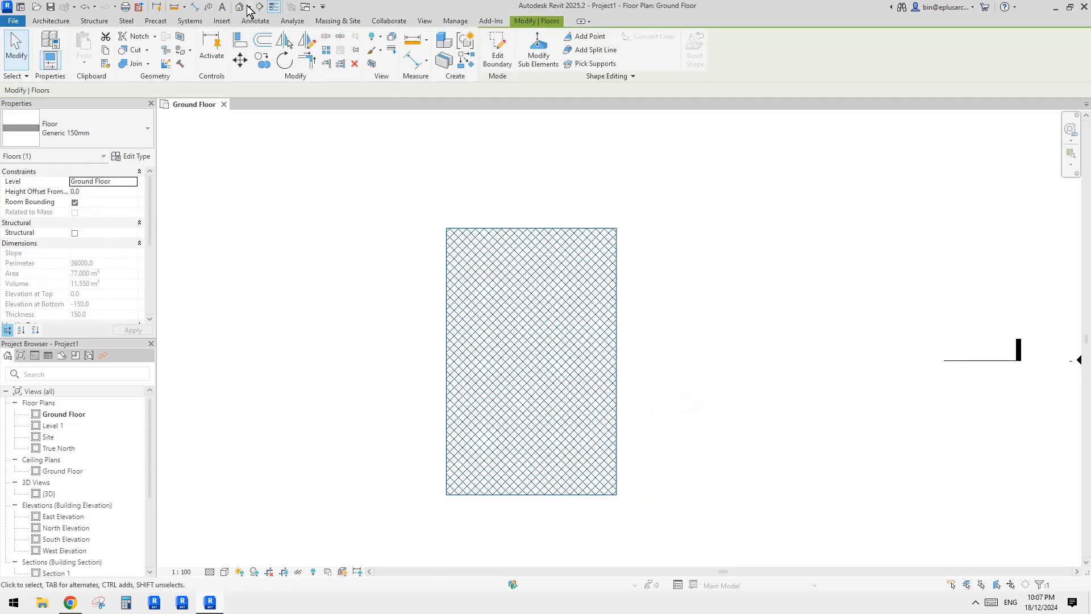
click(240, 6)
click(614, 398)
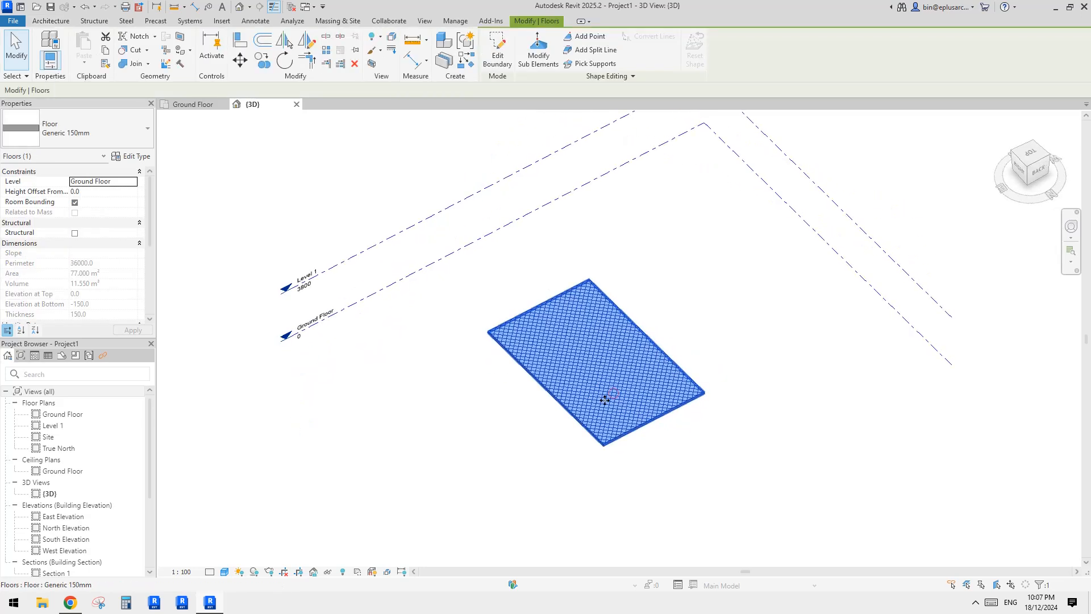
scroll(591, 411, up, 3)
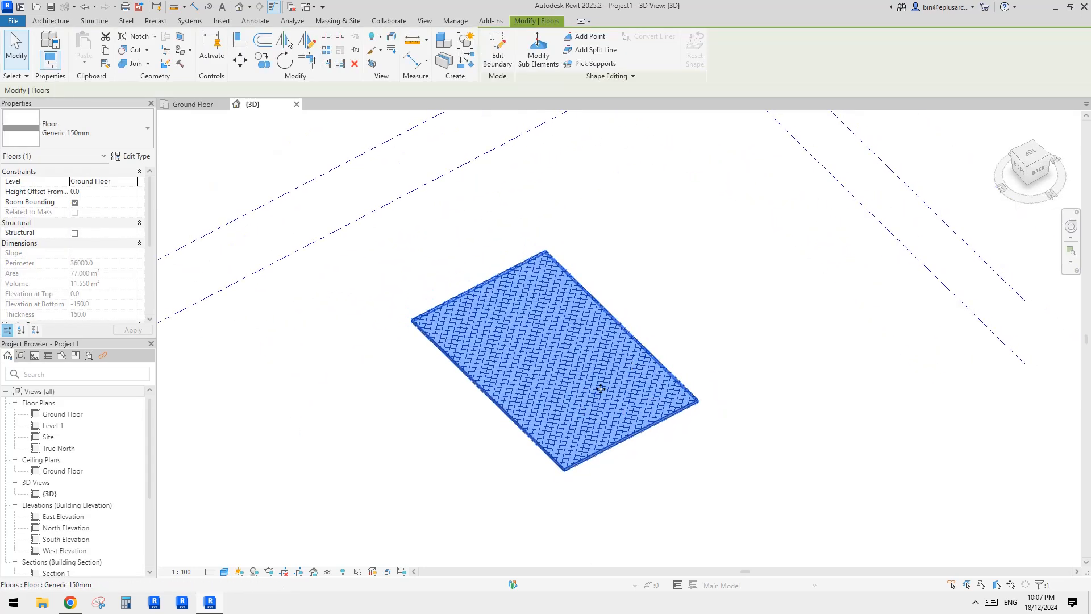
click(644, 301)
shift+middle_drag(645, 301, 619, 375)
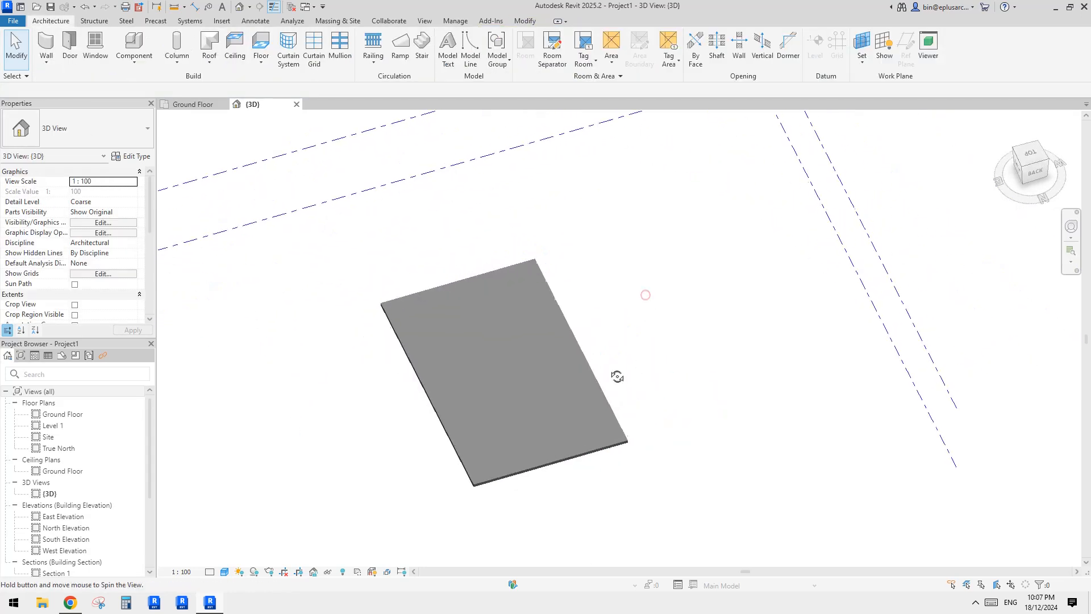
click(67, 606)
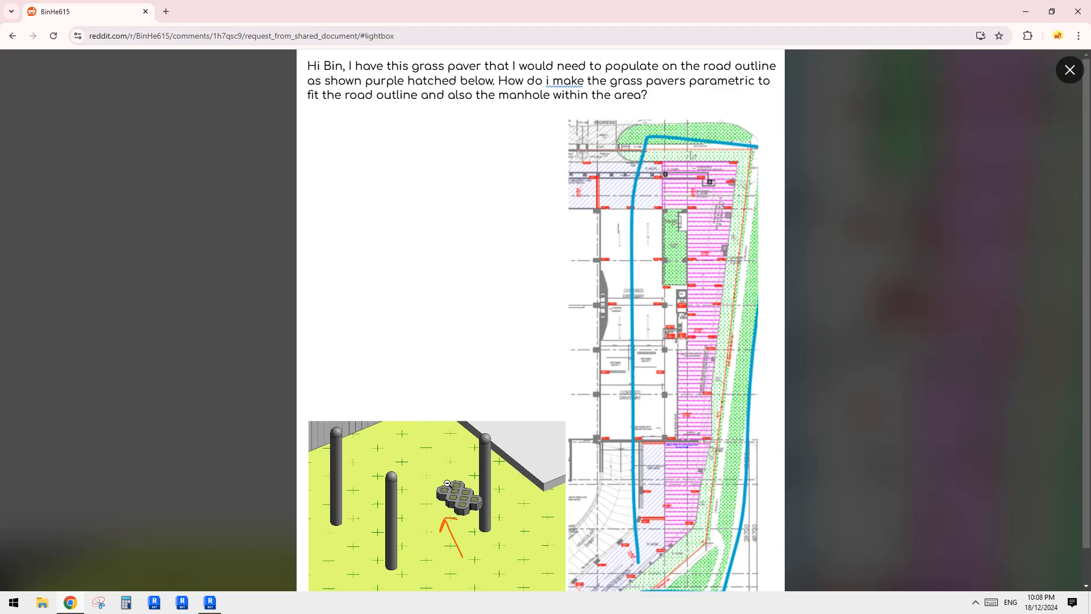
click(215, 604)
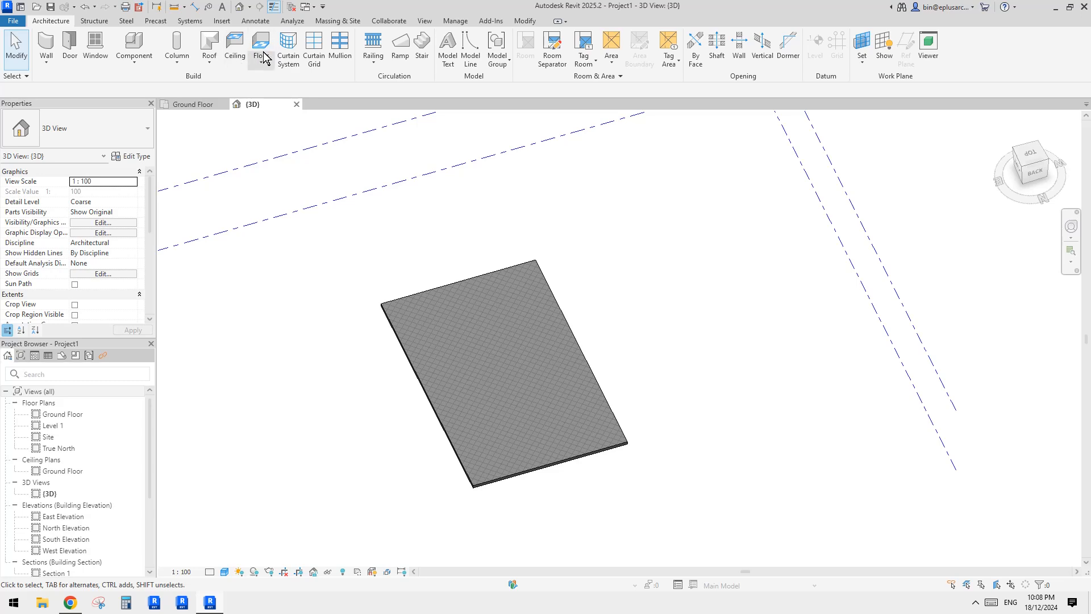
Start a roof by footprint and choose the Sloped Glazing roof type.
click(215, 65)
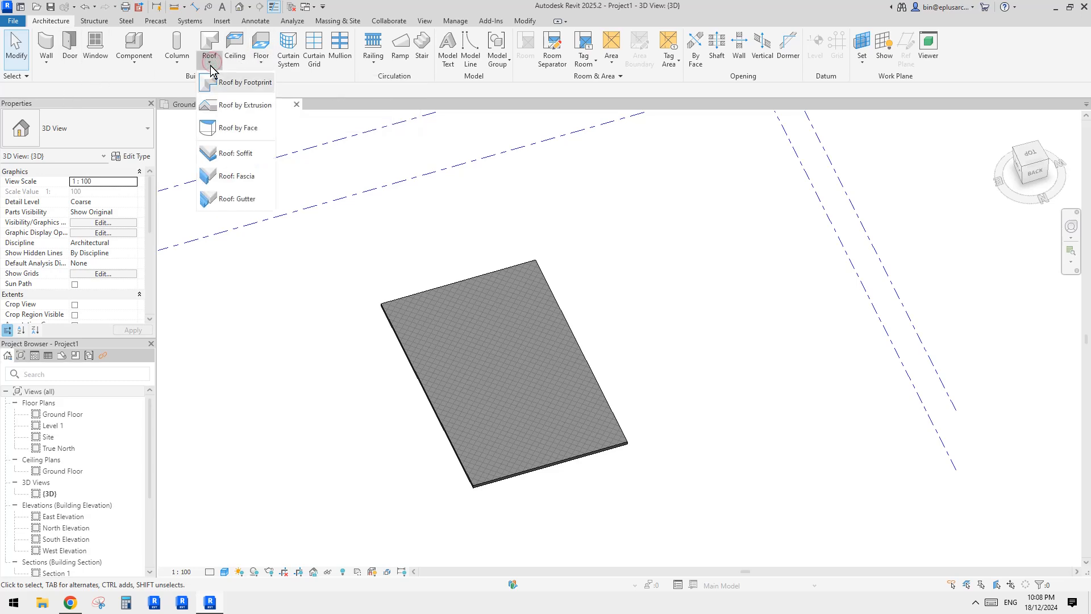
click(248, 84)
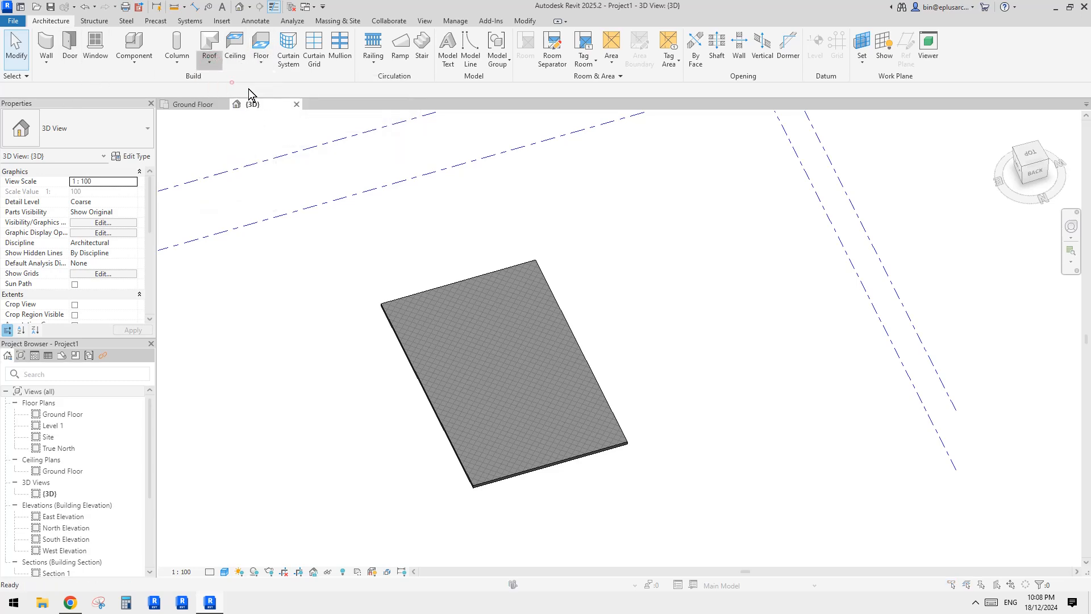
click(538, 325)
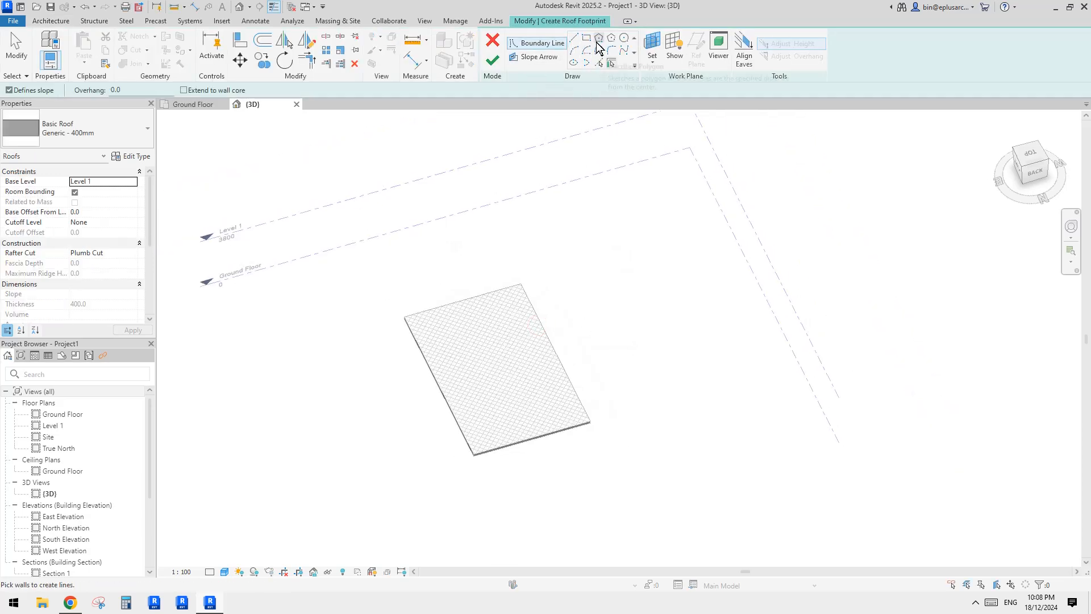
click(128, 141)
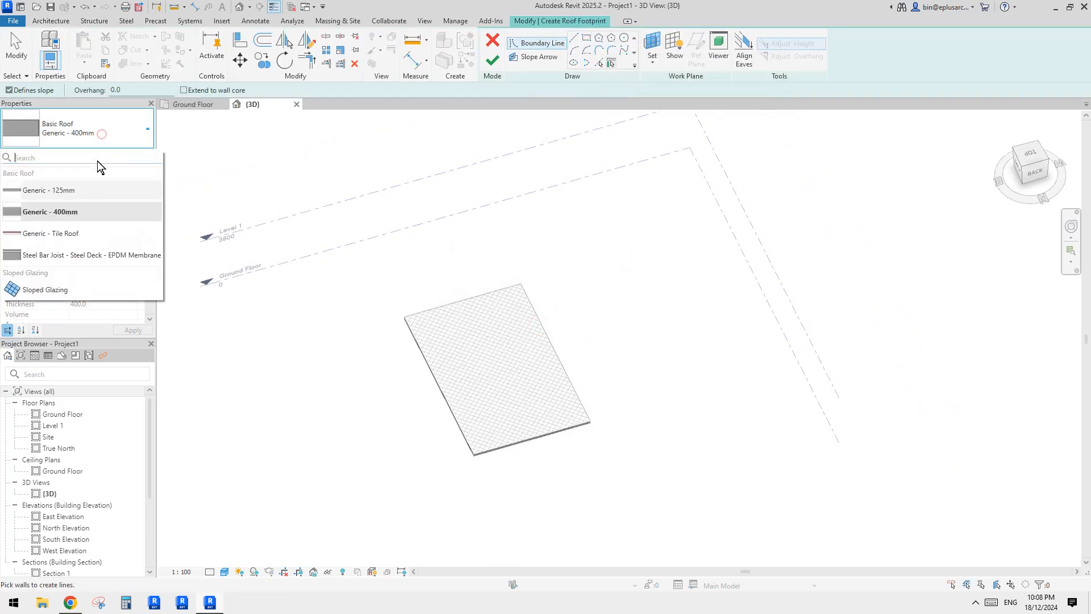
click(49, 288)
Sketch a rectangular roof boundary beside the patterned floor.
click(586, 38)
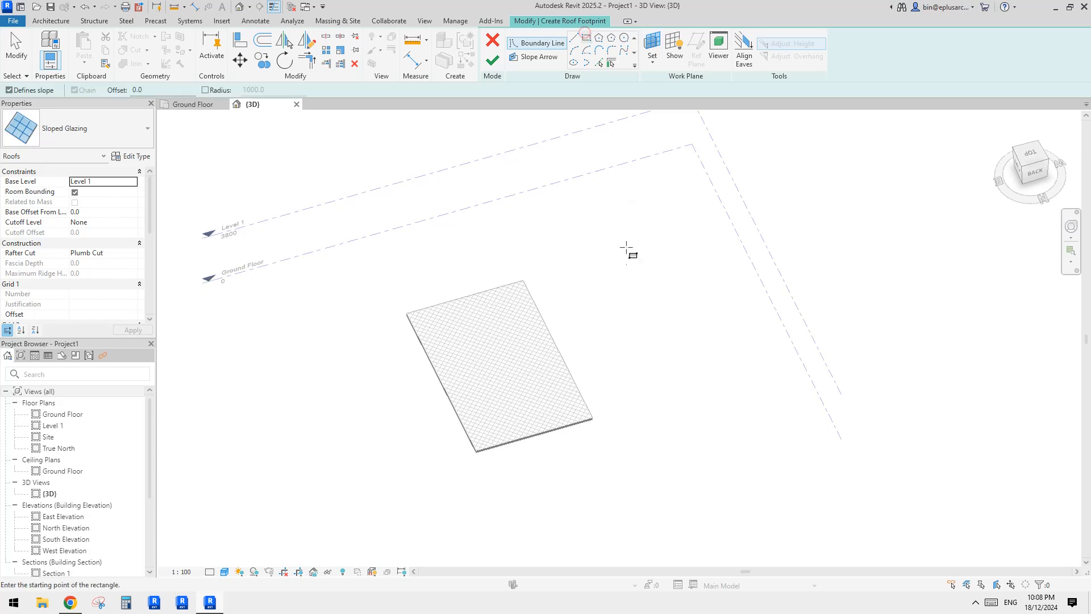
click(591, 261)
click(743, 359)
key(Escape)
key(Escape)
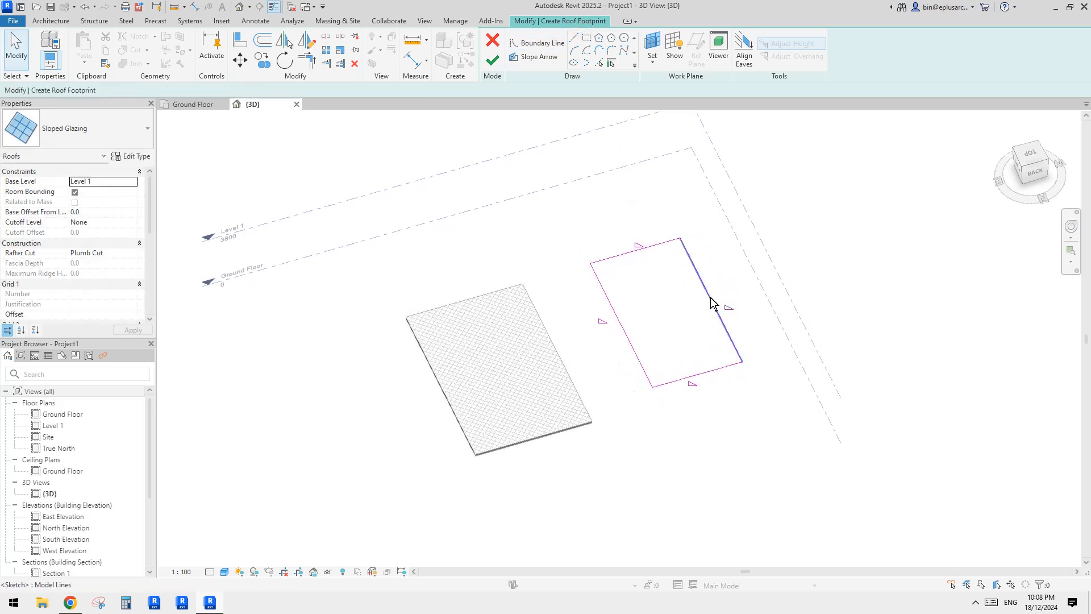
Turn off Defines Slope for all four roof boundary lines and finish the footprint.
key(Tab)
click(712, 296)
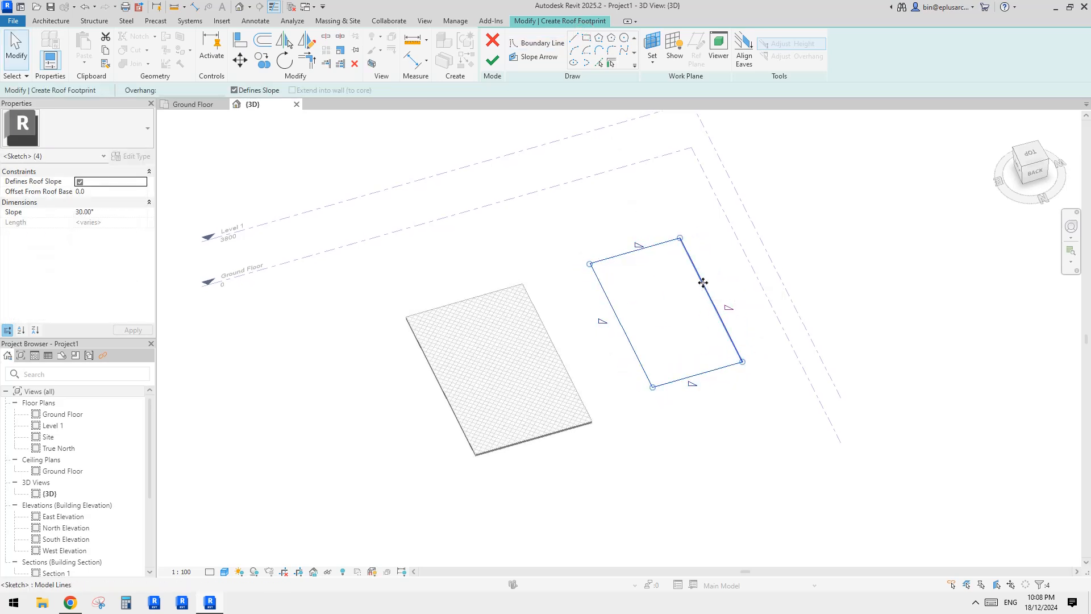
middle_drag(720, 235, 705, 247)
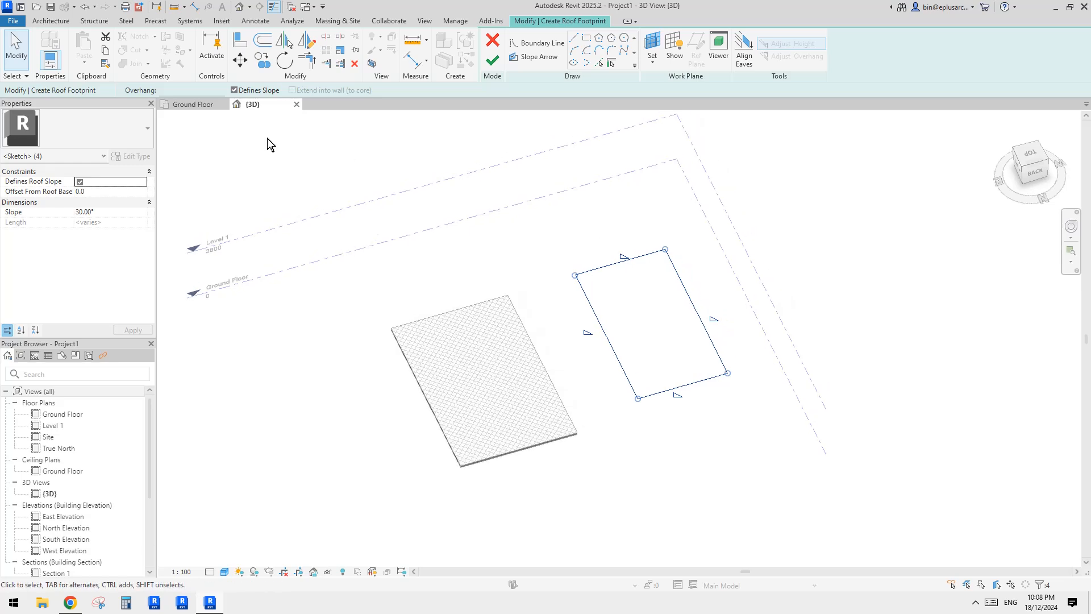
scroll(567, 202, up, 2)
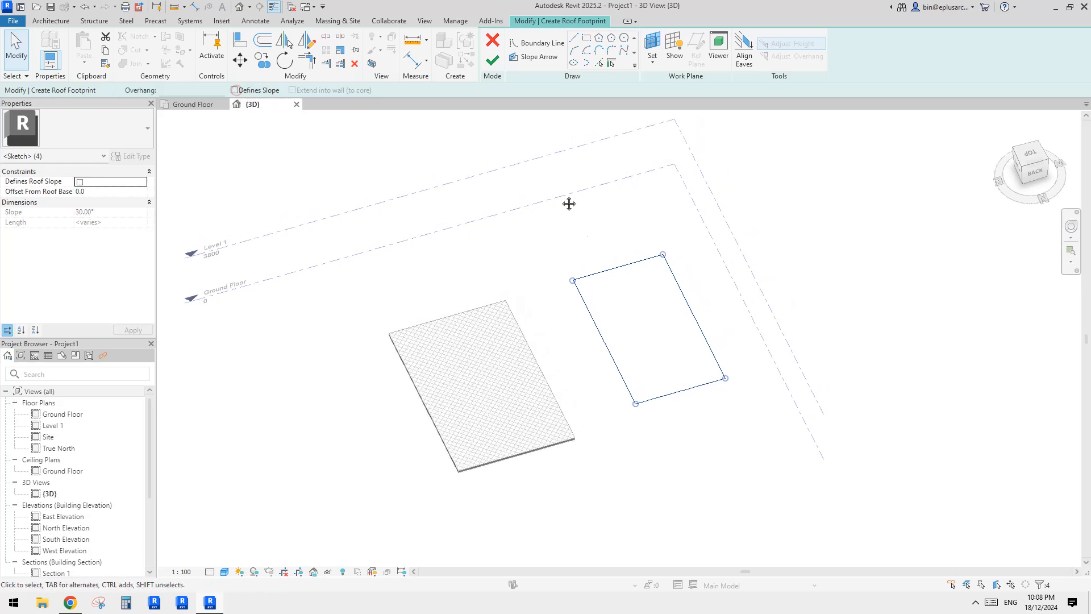
click(492, 60)
Open the type properties of the new sloped glazing and look through its Curtain Panel choices, keeping None.
scroll(645, 357, up, 3)
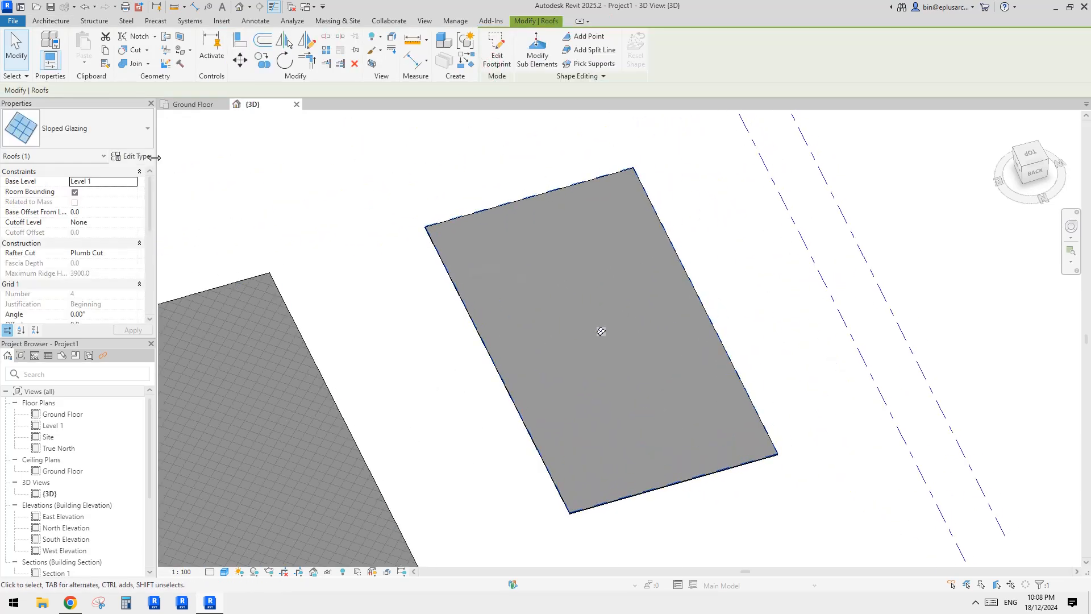
click(132, 155)
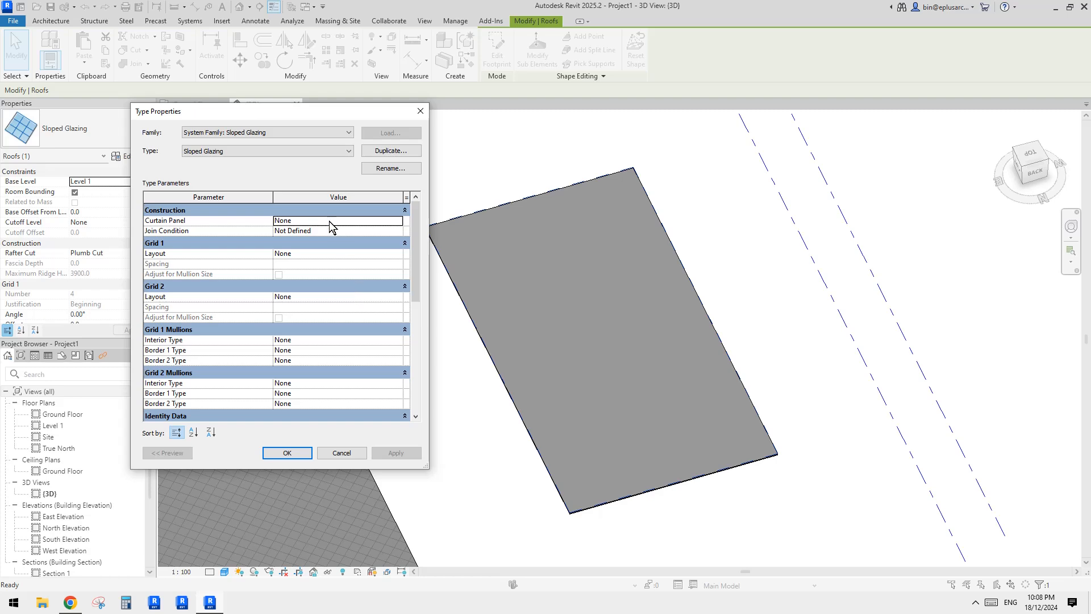
click(326, 222)
click(326, 223)
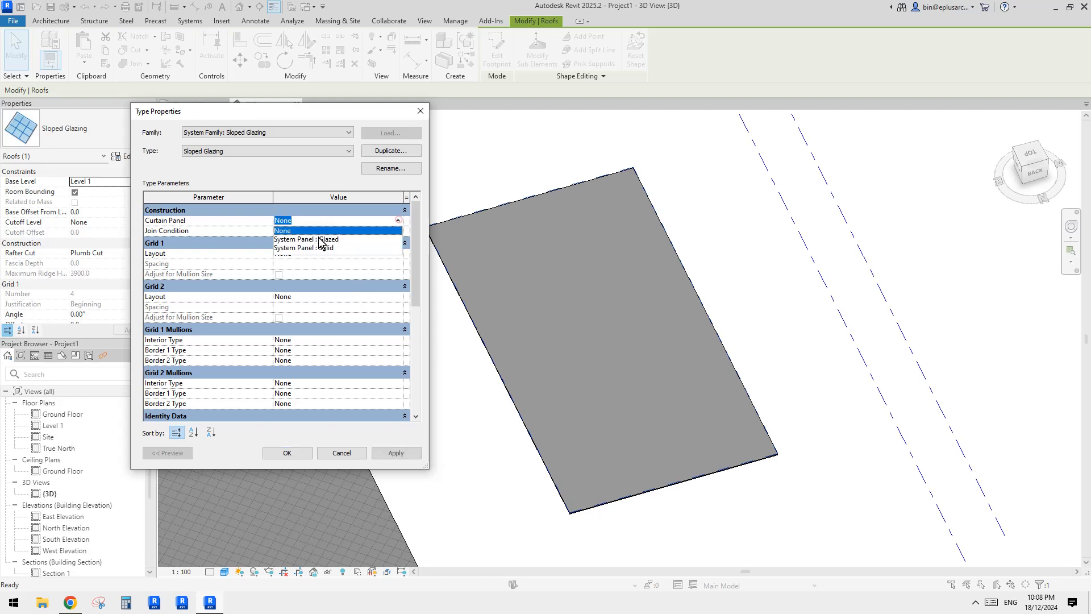
click(277, 229)
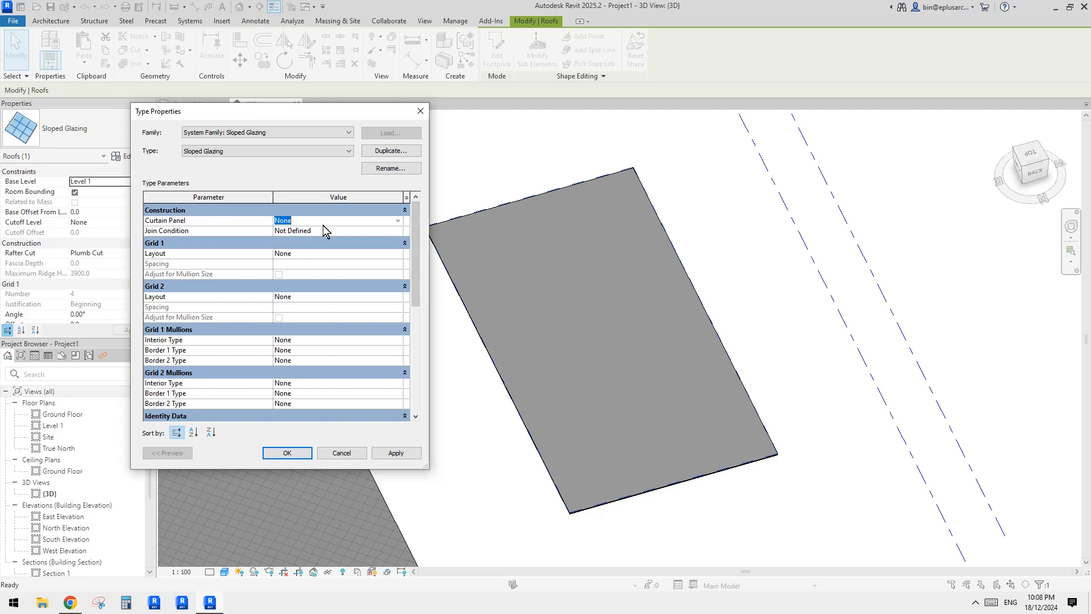
Set the sloped glazing's Grid 1 and Grid 2 layouts to Fixed Distance.
click(284, 255)
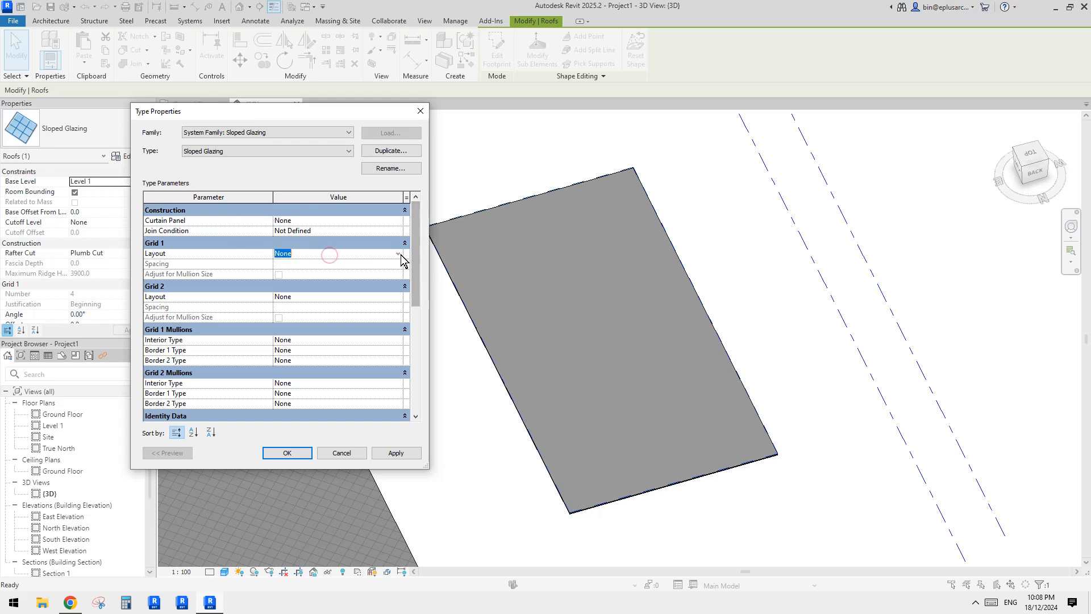
click(329, 254)
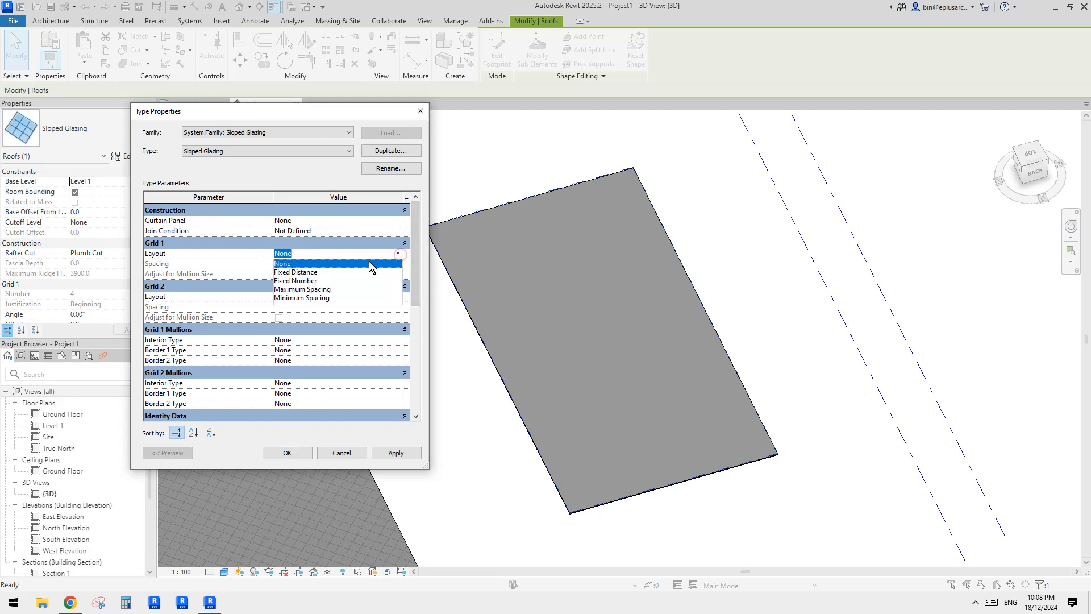
click(302, 273)
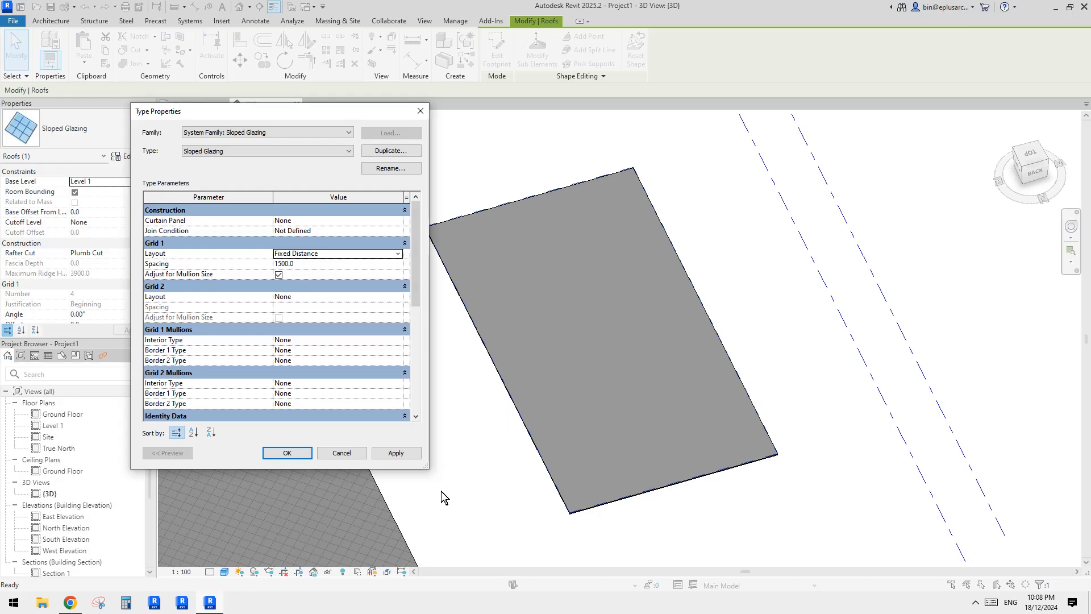
click(70, 603)
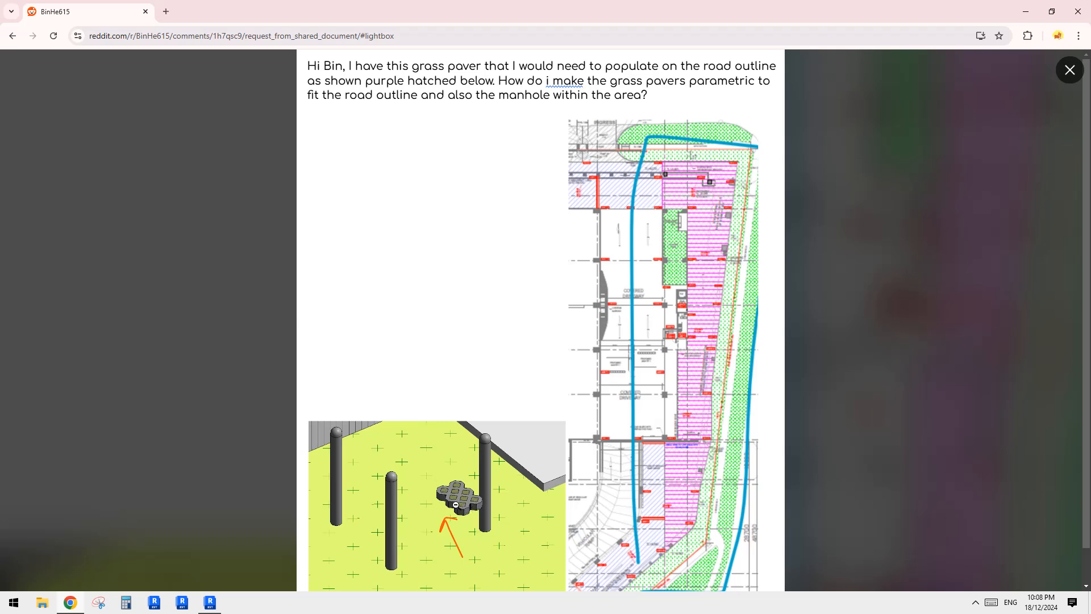
click(209, 601)
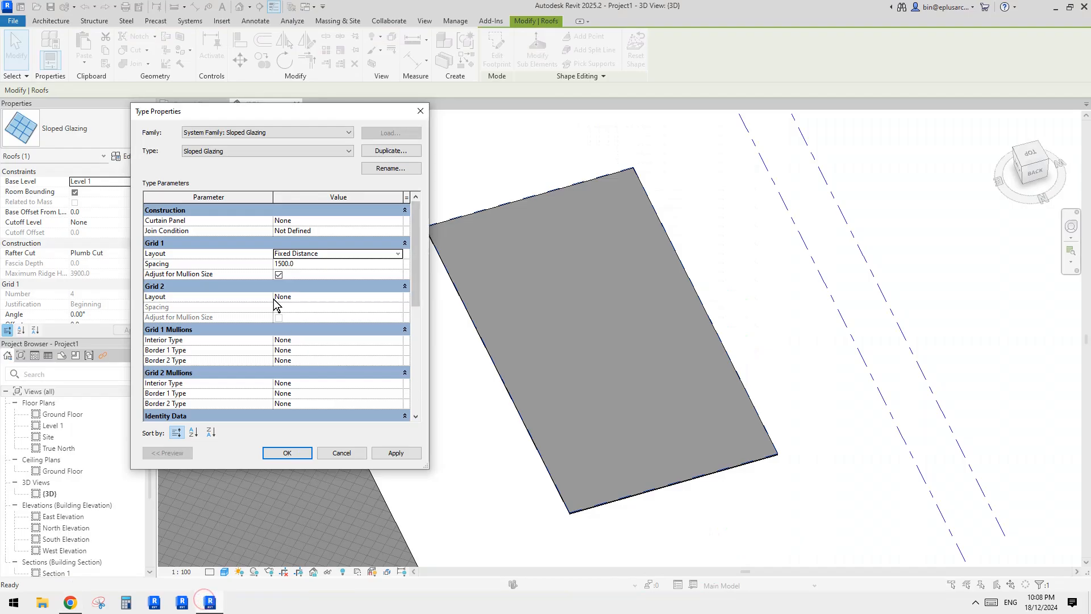
click(355, 296)
click(354, 297)
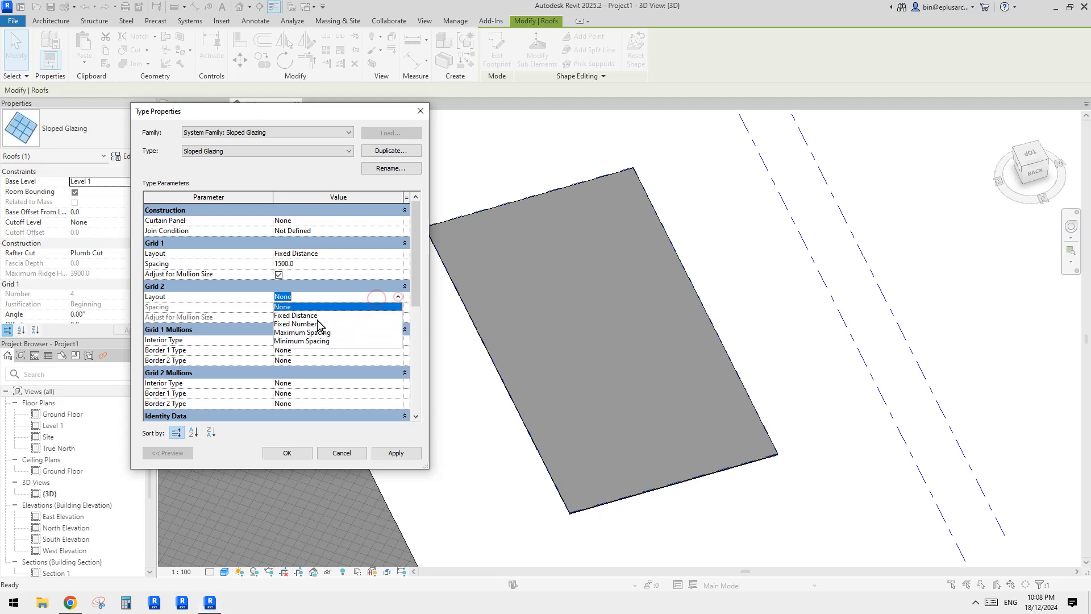
click(307, 309)
Set the spacing to 300 for Grid 1 and 500 for Grid 2, and apply the type changes.
click(314, 267)
text(300)
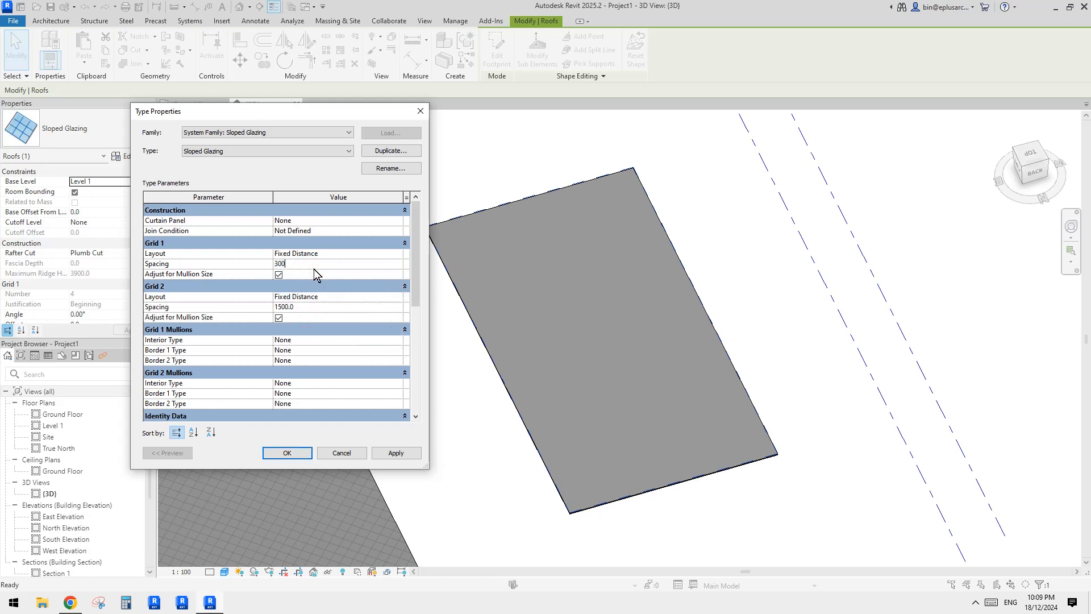
click(315, 305)
text(500)
click(228, 344)
click(70, 603)
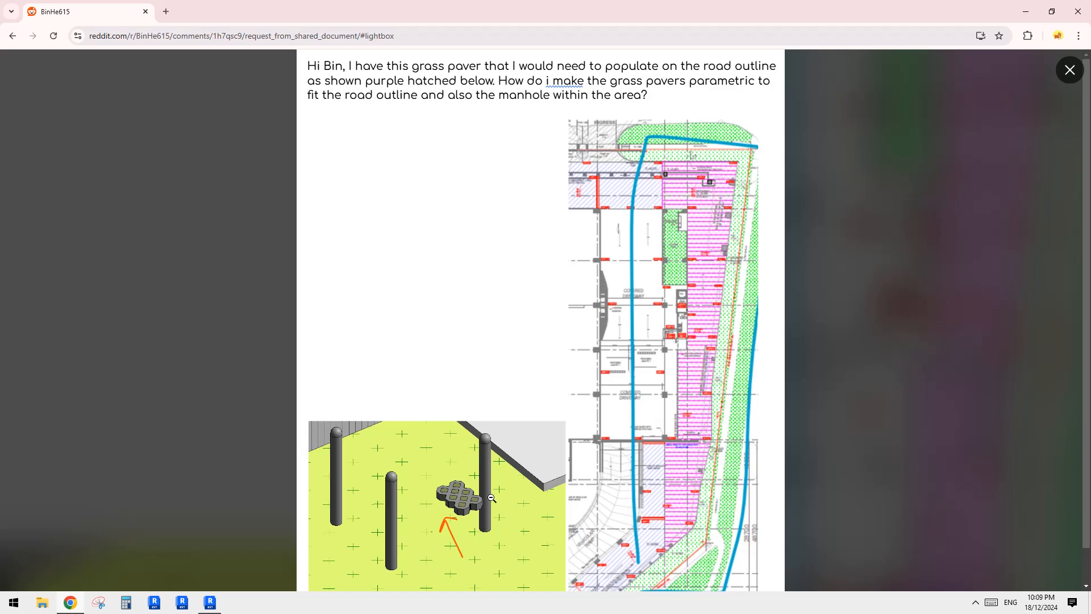
click(210, 603)
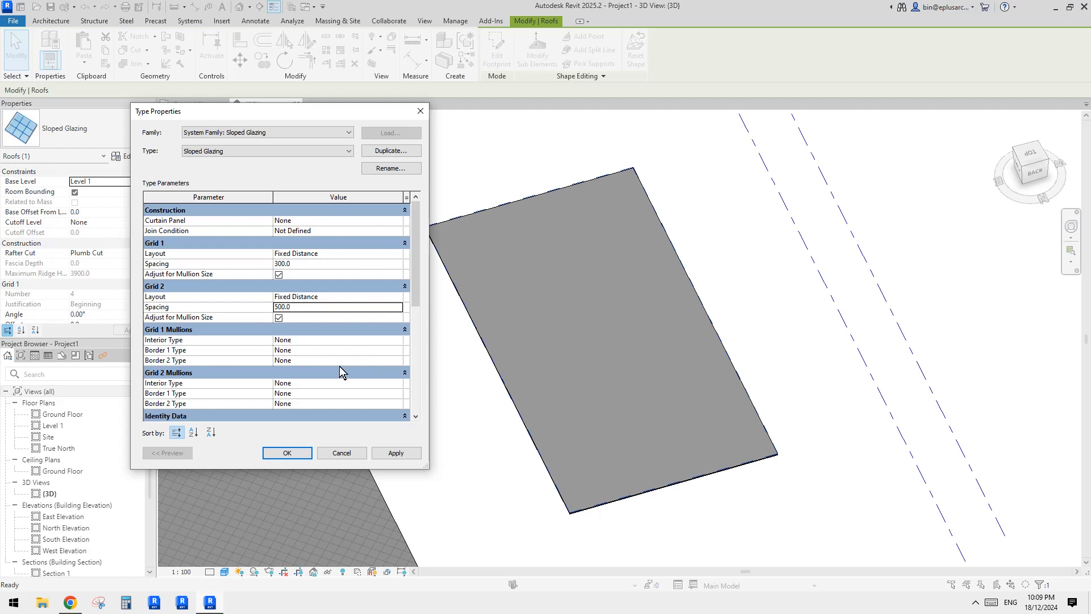
click(287, 453)
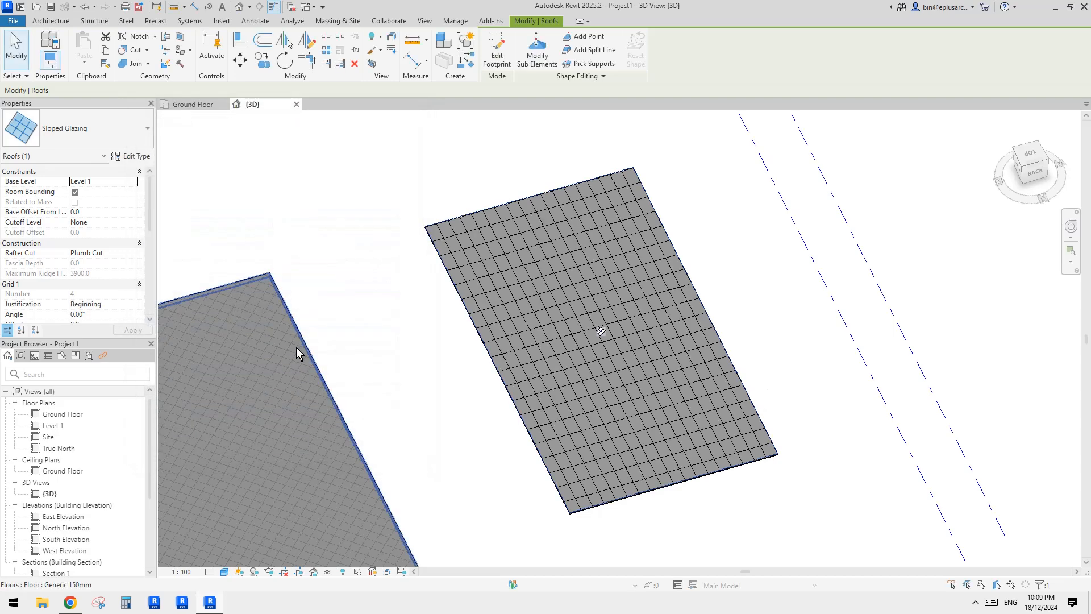
Examine the gridded sloped glazing and one of its panels, comparing them with the paver reference picture in the browser.
shift+middle_drag(545, 397, 717, 429)
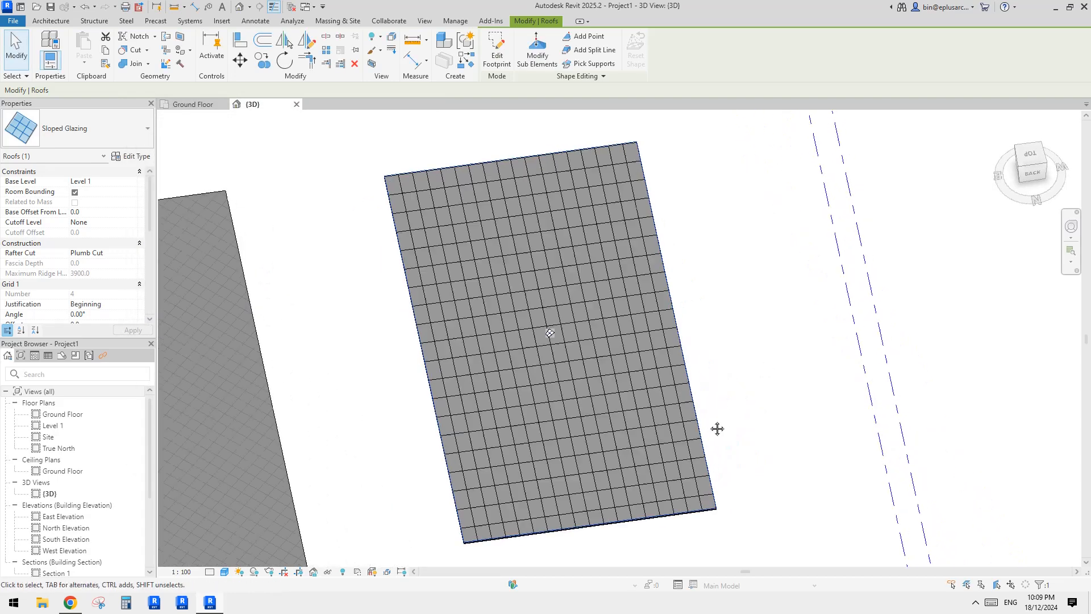
scroll(551, 390, up, 5)
click(559, 364)
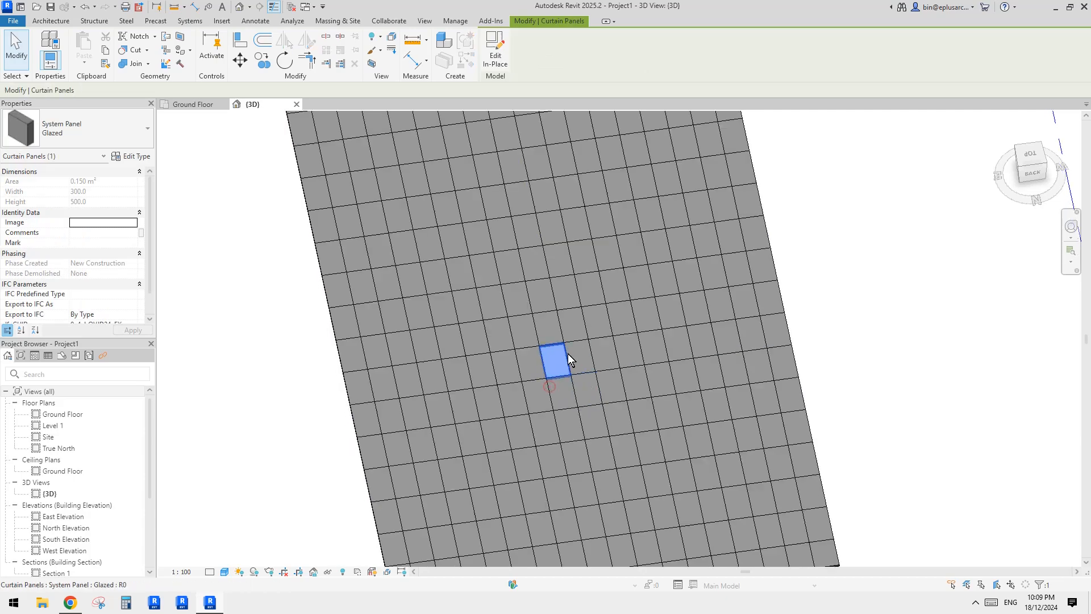
scroll(553, 362, down, 3)
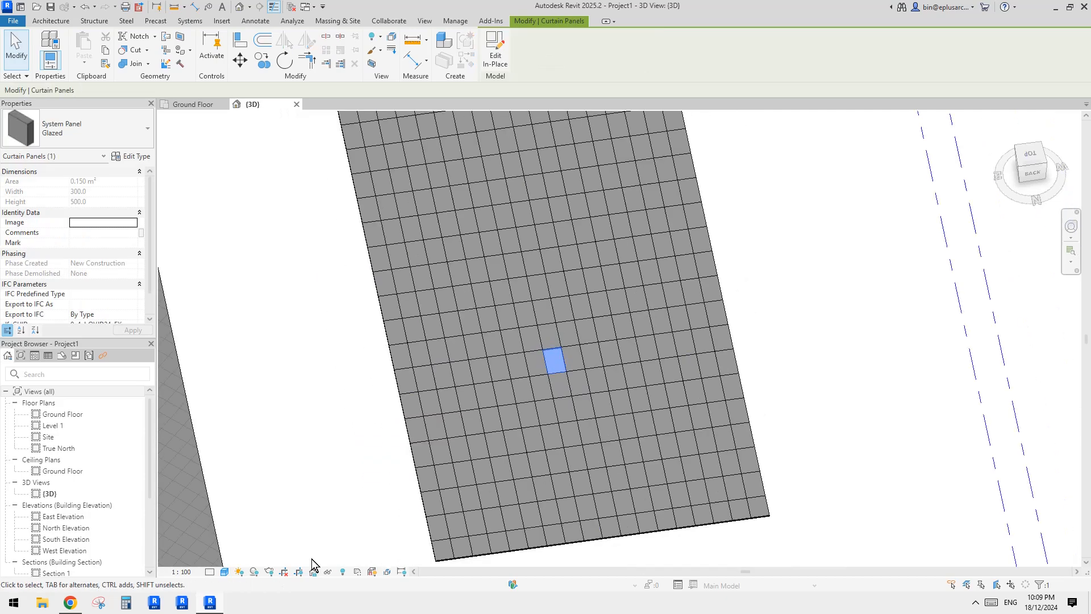
click(70, 602)
click(210, 602)
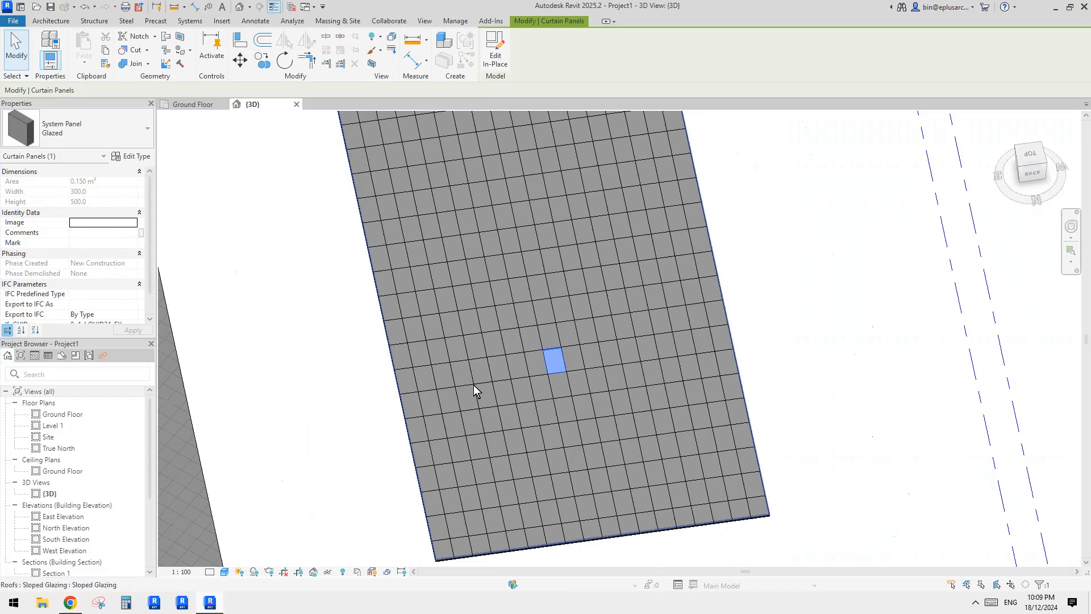
scroll(475, 384, down, 3)
key(Escape)
Select the sloped glazing roof and set its base level to Ground Floor.
shift+middle_drag(553, 369, 581, 347)
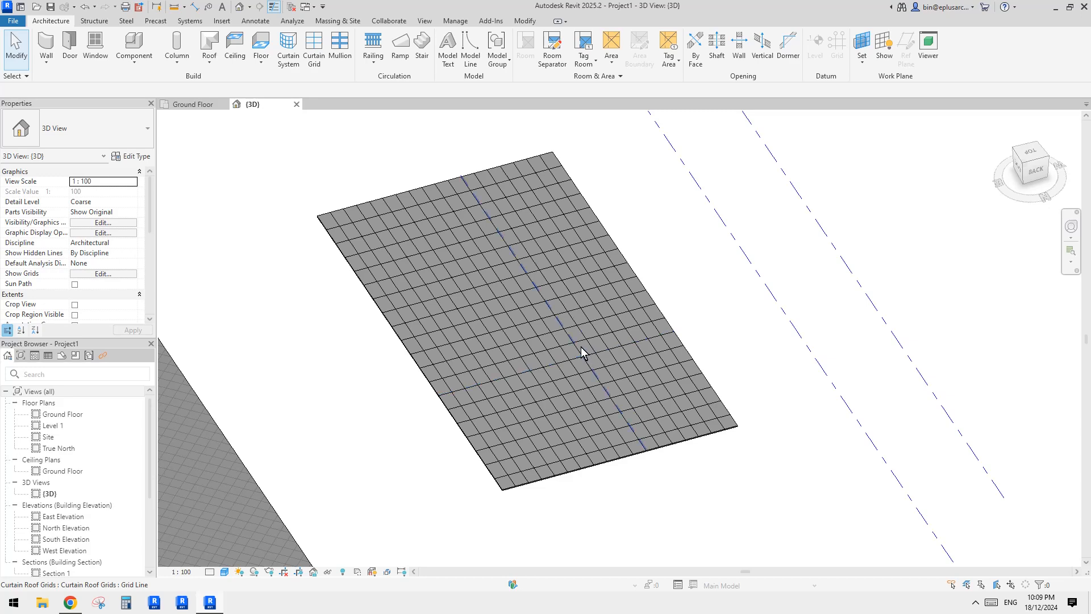
click(634, 379)
shift+middle_drag(634, 379, 575, 296)
key(Escape)
scroll(578, 306, up, 5)
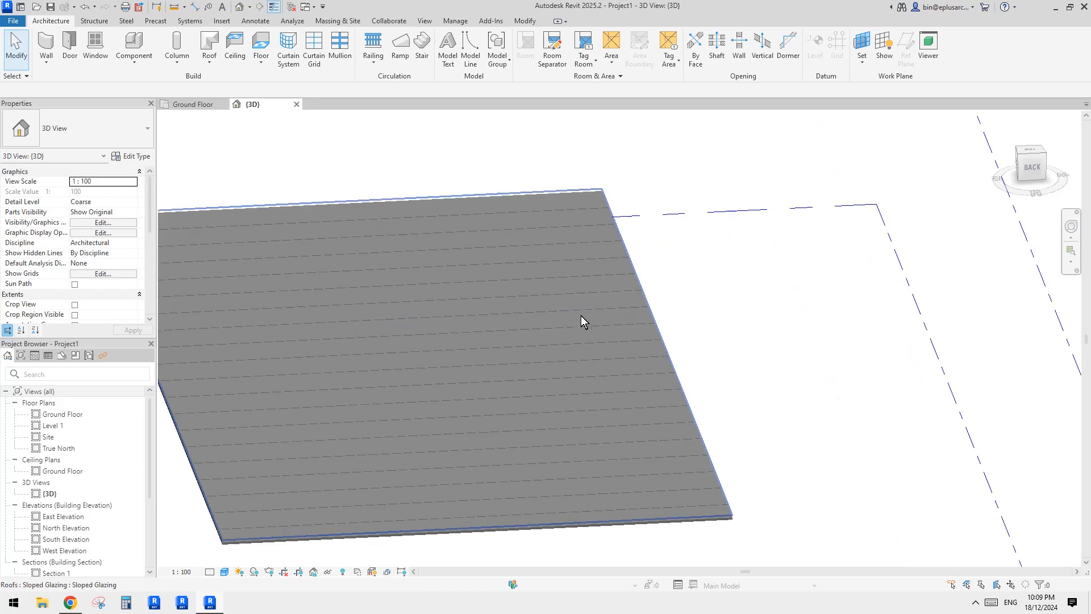
click(582, 315)
key(Escape)
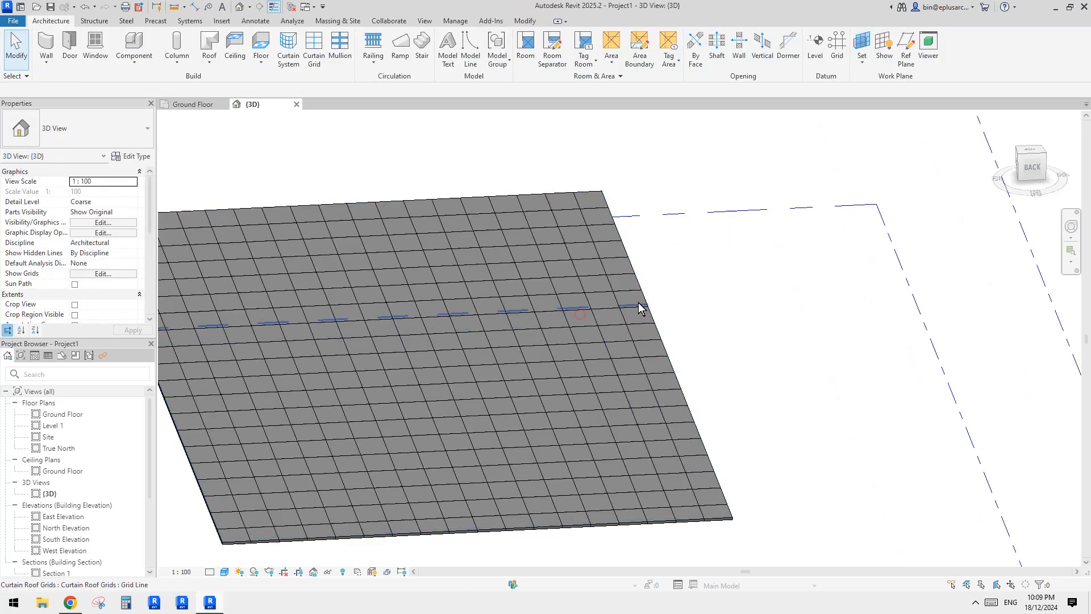
click(646, 299)
click(102, 181)
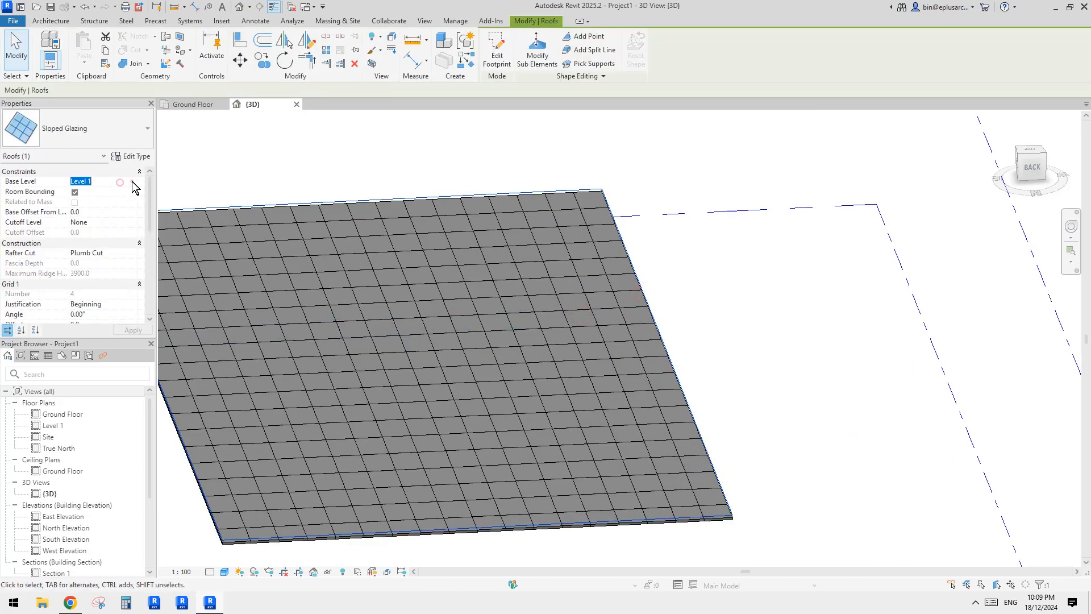
click(120, 182)
click(90, 191)
scroll(608, 265, down, 3)
middle_drag(615, 298, 592, 195)
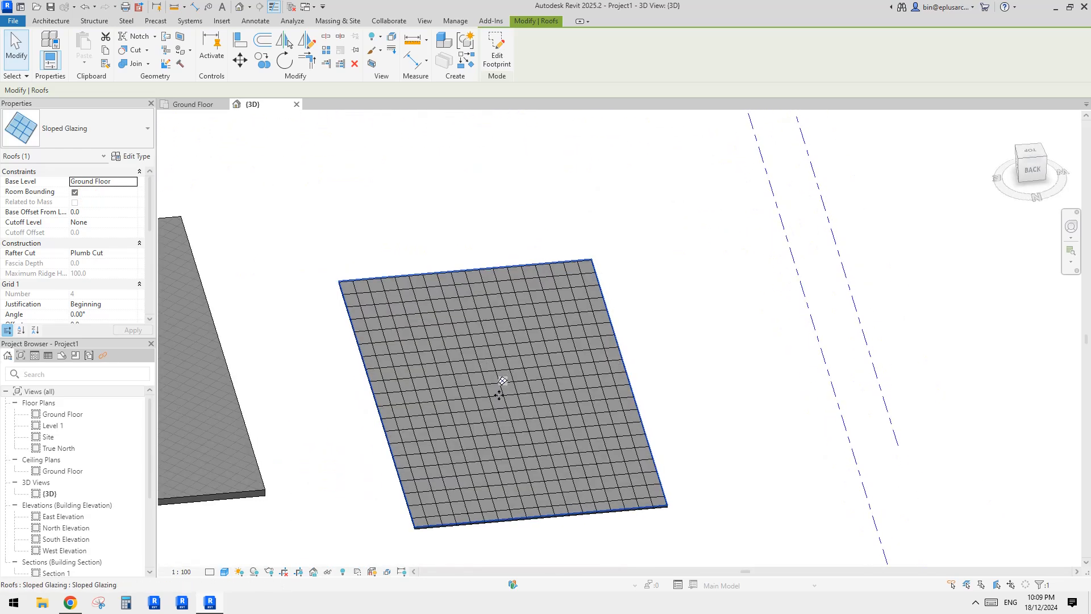
shift+middle_drag(501, 382, 477, 323)
key(Escape)
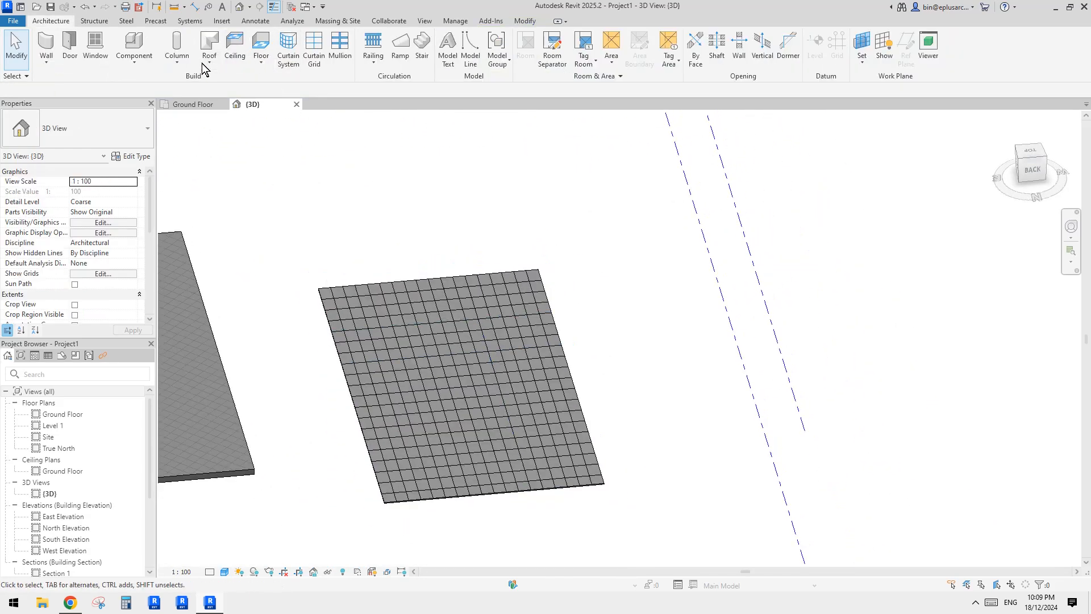
click(141, 62)
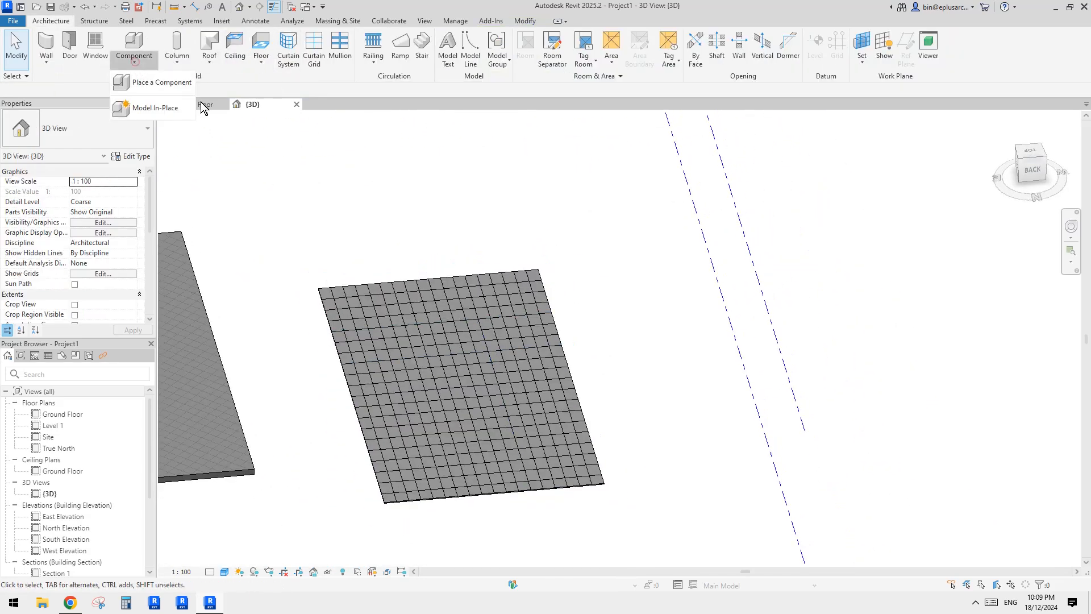
click(164, 111)
double_click(583, 282)
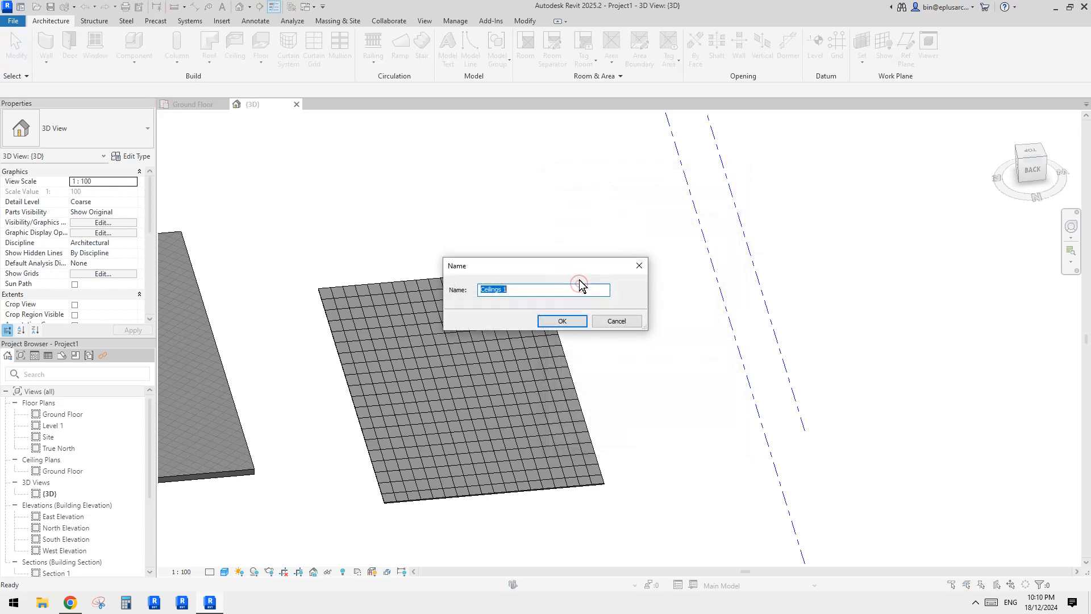
click(621, 324)
Start a model in-place component in the Generic Models category, accepting the suggested name.
click(137, 60)
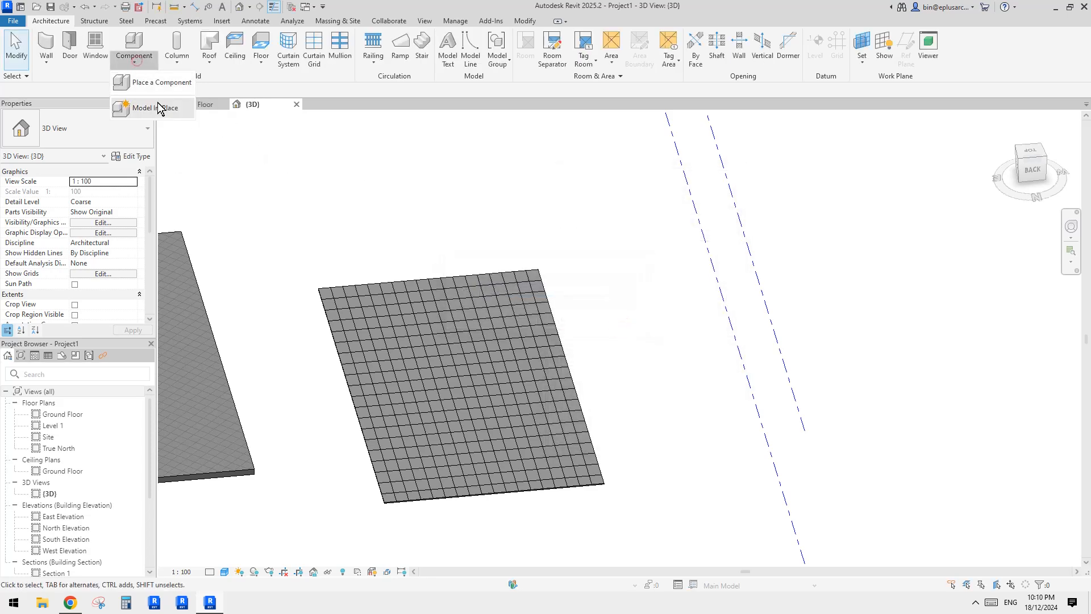
click(153, 108)
click(603, 306)
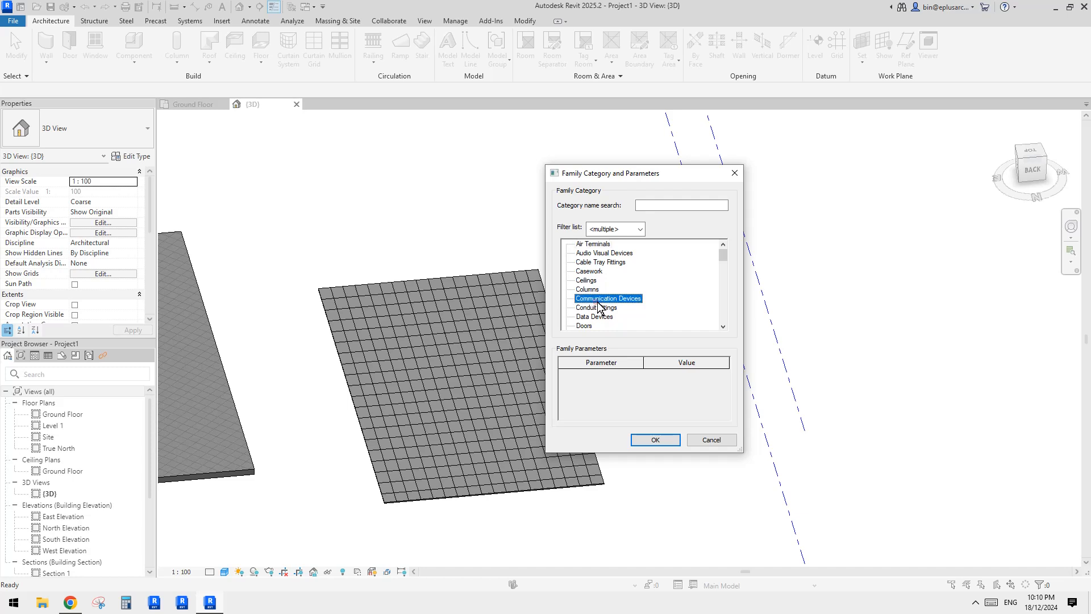
key(m)
click(601, 291)
key(Up)
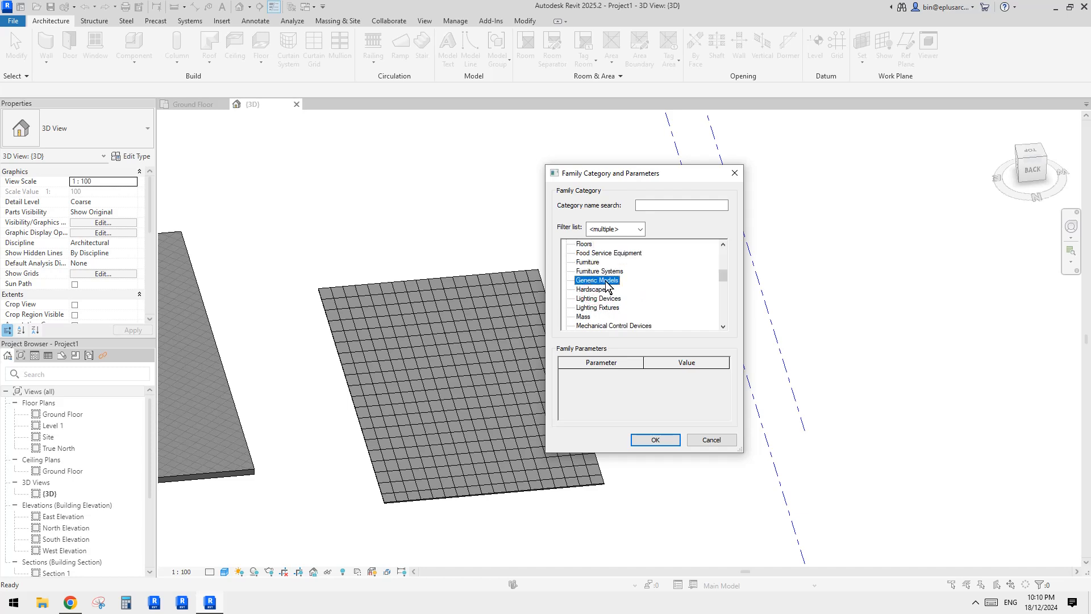
key(m)
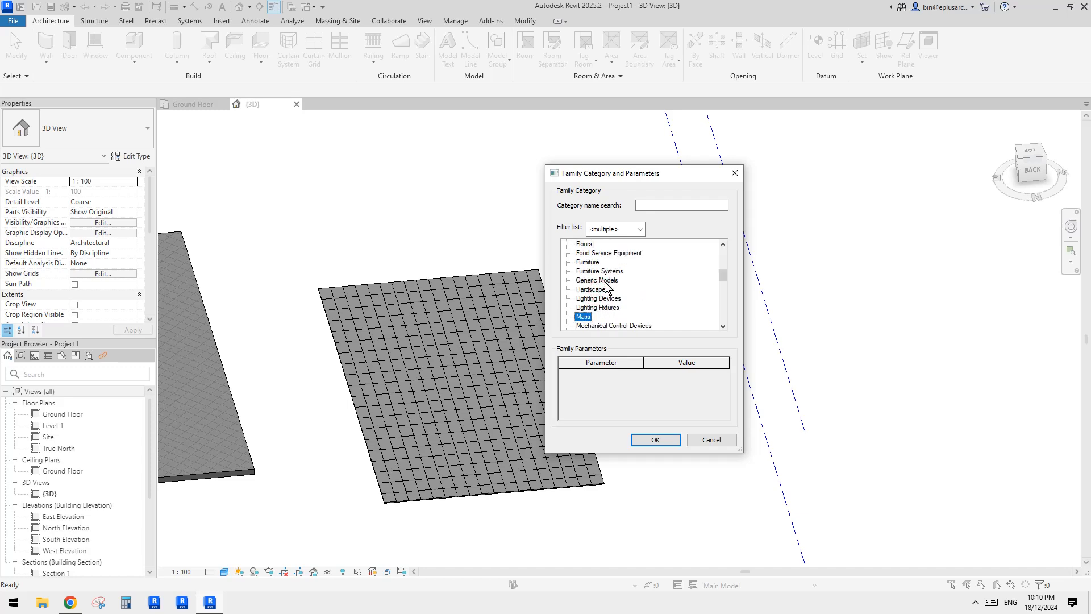
click(606, 281)
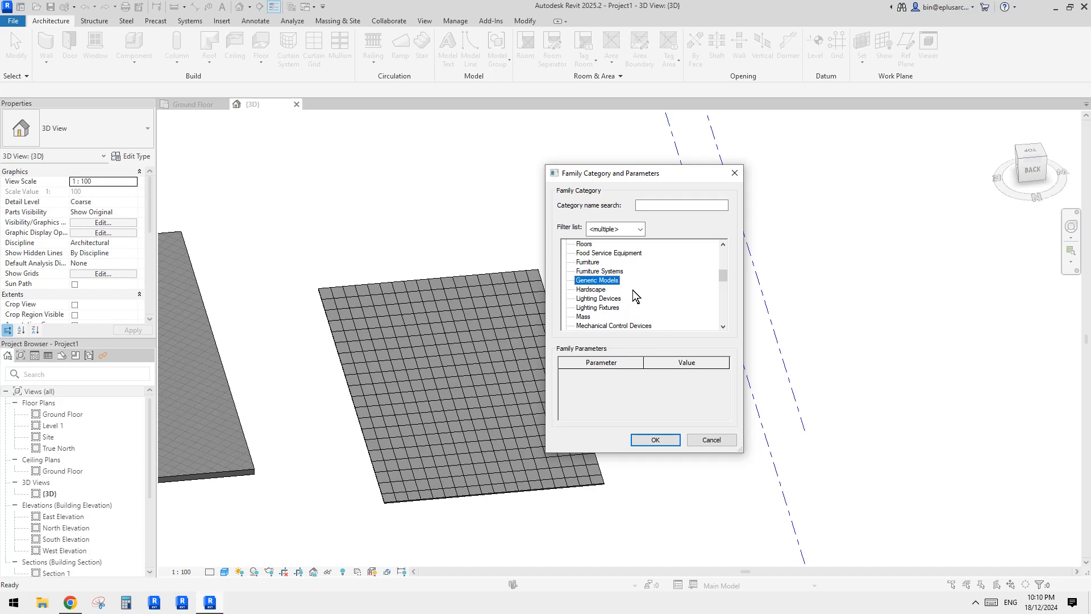
click(656, 441)
click(563, 319)
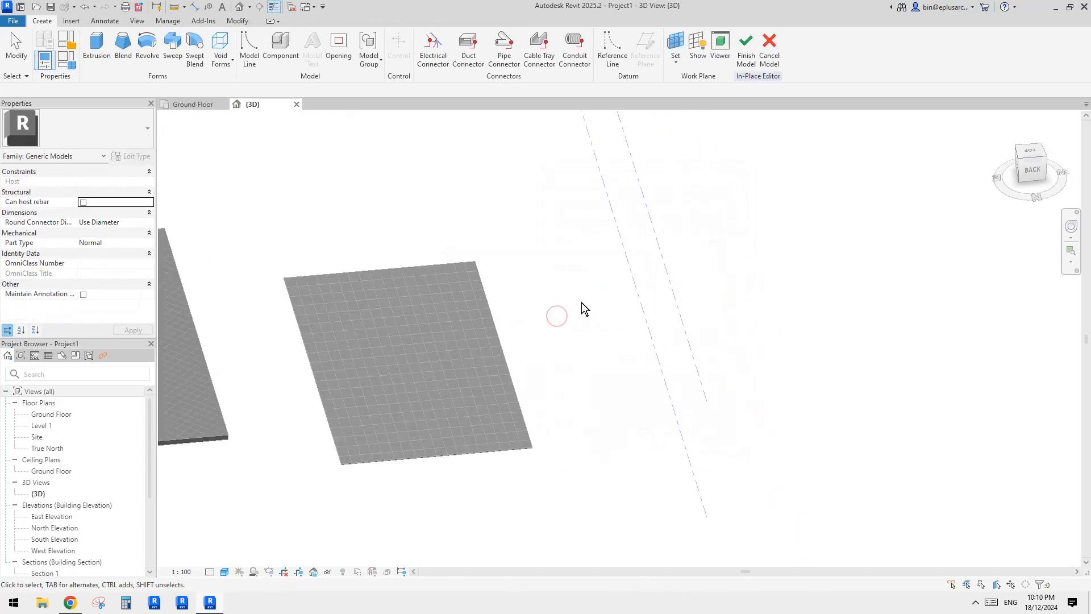
Create an extrusion with a depth of 250 from a closed irregular polygon sketched beside the gridded roof.
click(97, 49)
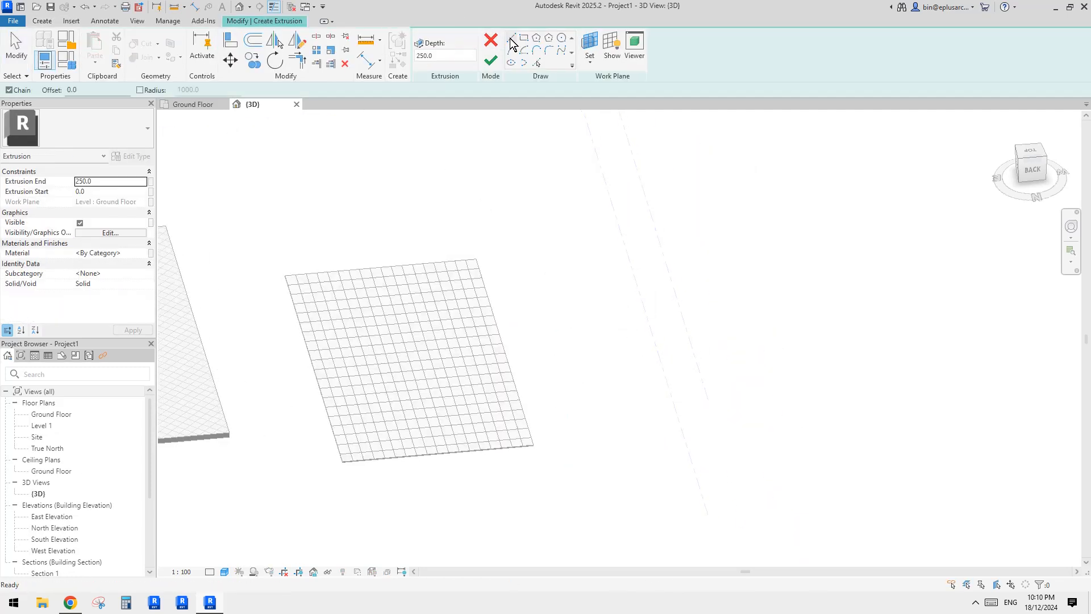
click(511, 38)
click(579, 232)
click(684, 207)
click(718, 292)
click(710, 415)
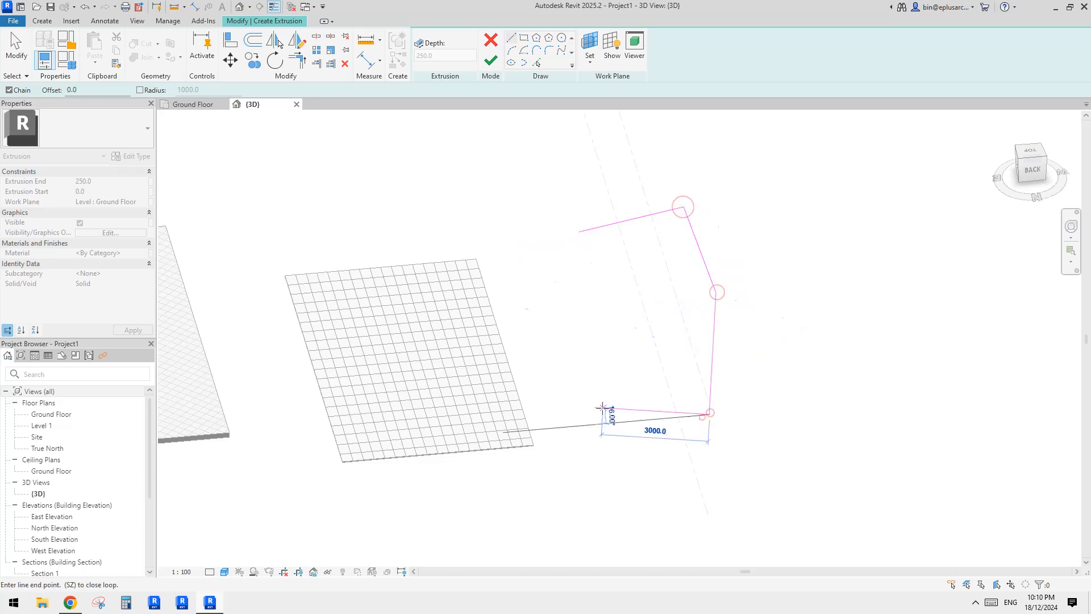
click(602, 408)
click(579, 232)
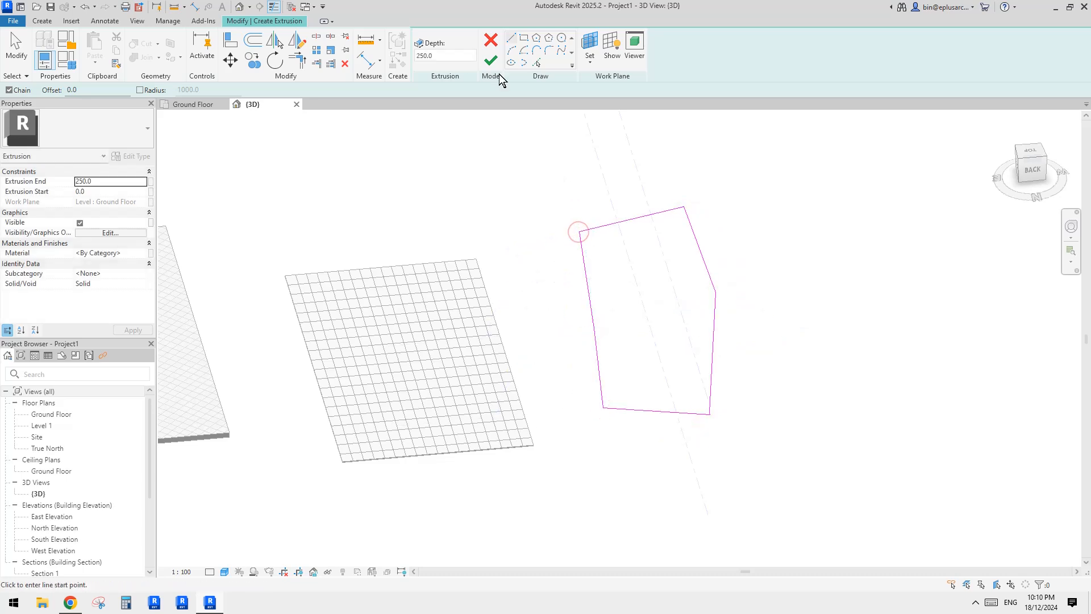
click(491, 61)
View the extruded slab from several angles and finish the in-place model.
shift+middle_drag(701, 287, 660, 308)
drag(659, 307, 662, 343)
shift+middle_drag(661, 343, 572, 239)
key(Escape)
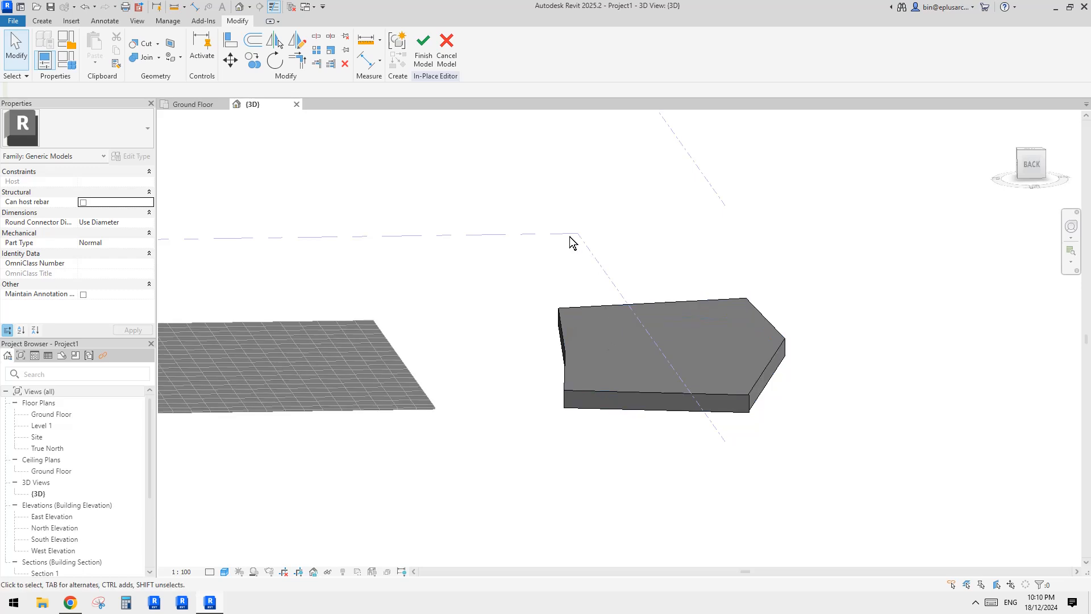
mouse_move(592, 277)
shift+middle_down()
mouse_move(567, 267)
mouse_move(568, 249)
mouse_move(590, 274)
mouse_move(592, 264)
shift+middle_up()
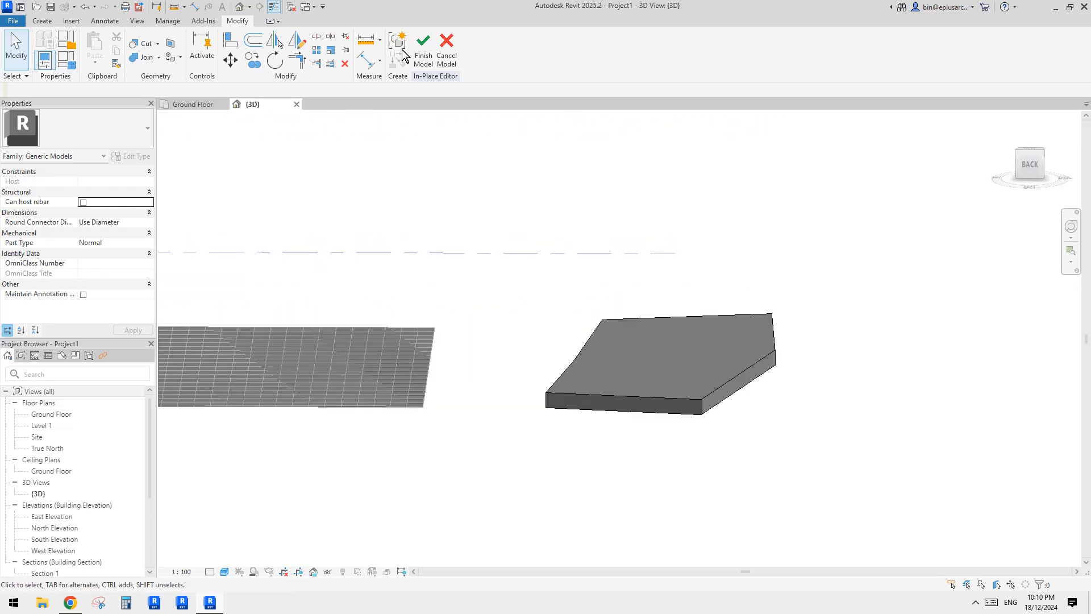
click(415, 59)
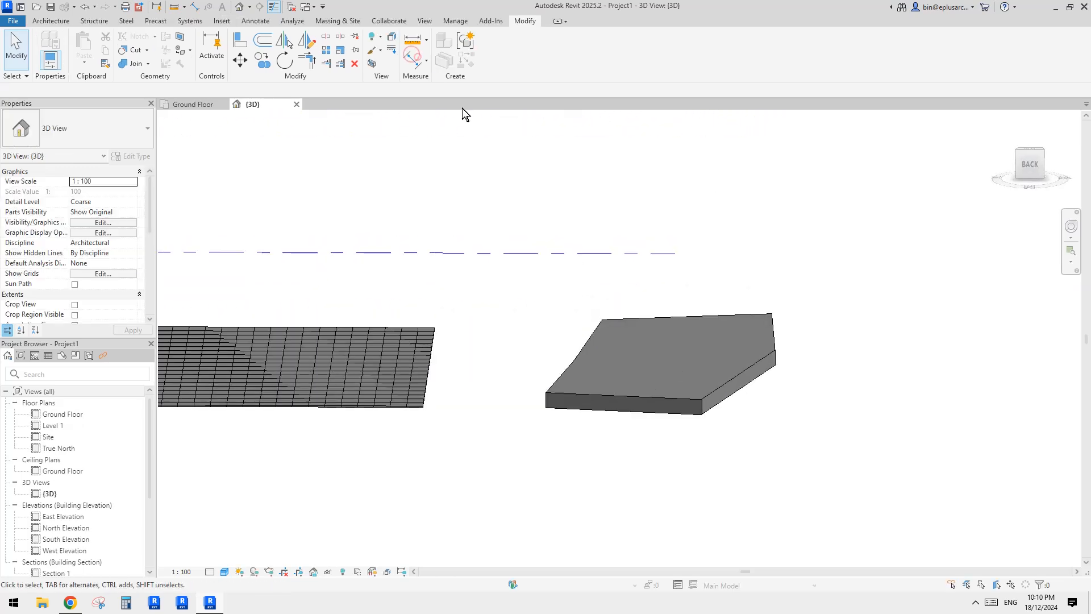
Start a curtain system by face and duplicate the 1500 x 3000mm type, accepting the suggested name.
click(52, 22)
click(297, 46)
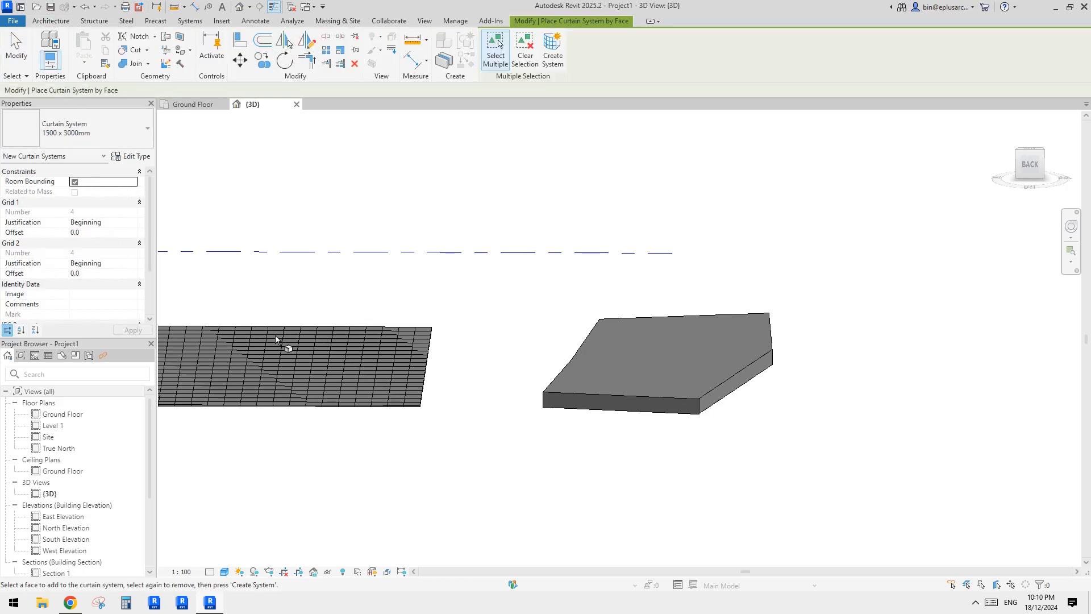
click(131, 157)
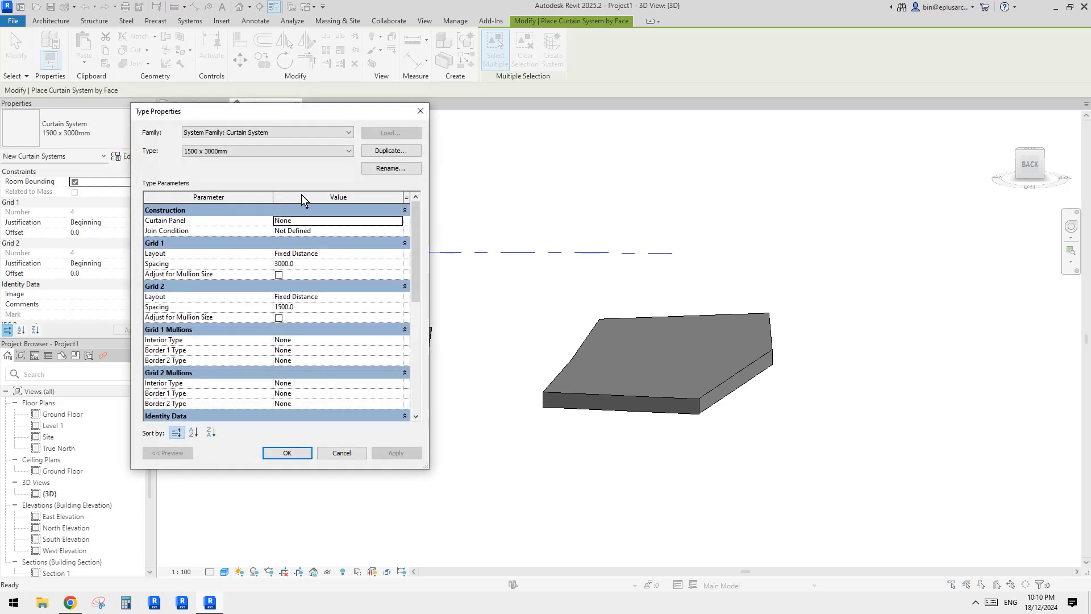
click(384, 151)
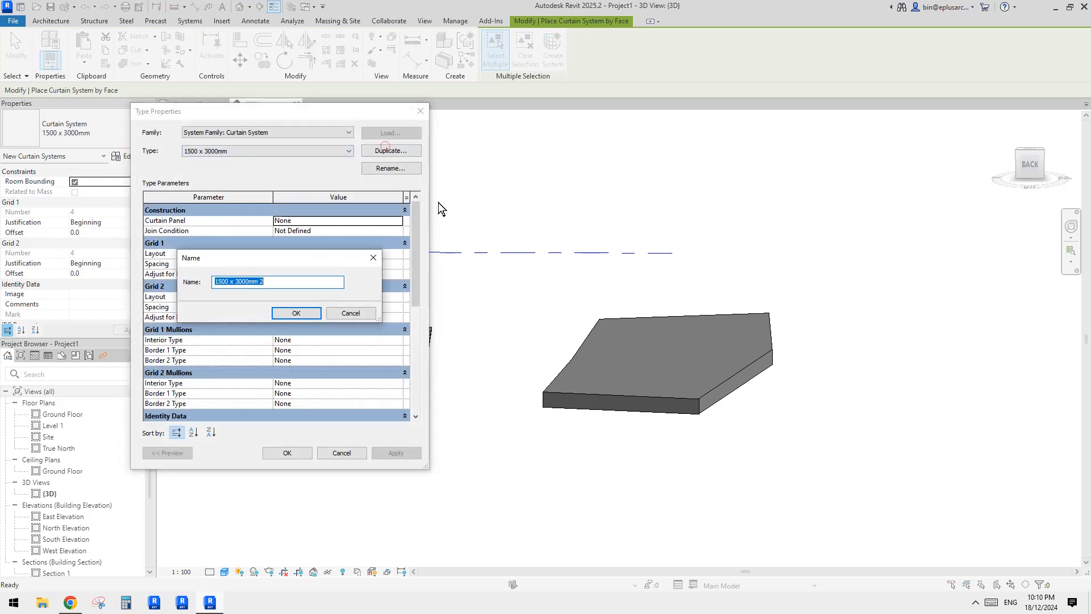
click(303, 316)
Keep the new curtain system type's Grid 1 layout at Fixed Distance, change its grid spacings, entering 500 for Grid 2, and accept the type.
click(342, 257)
click(398, 254)
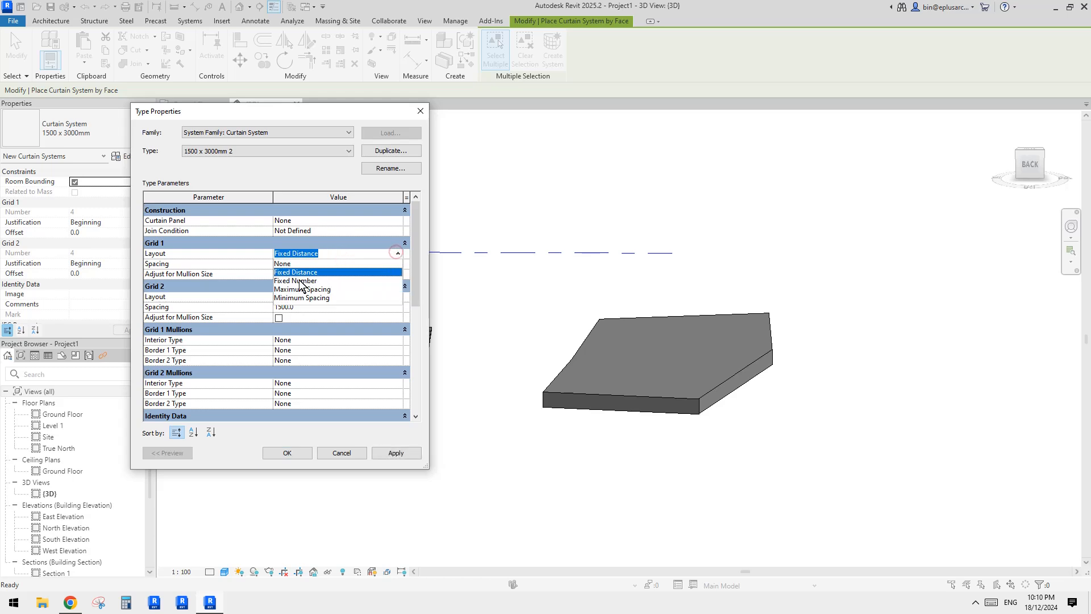
click(305, 273)
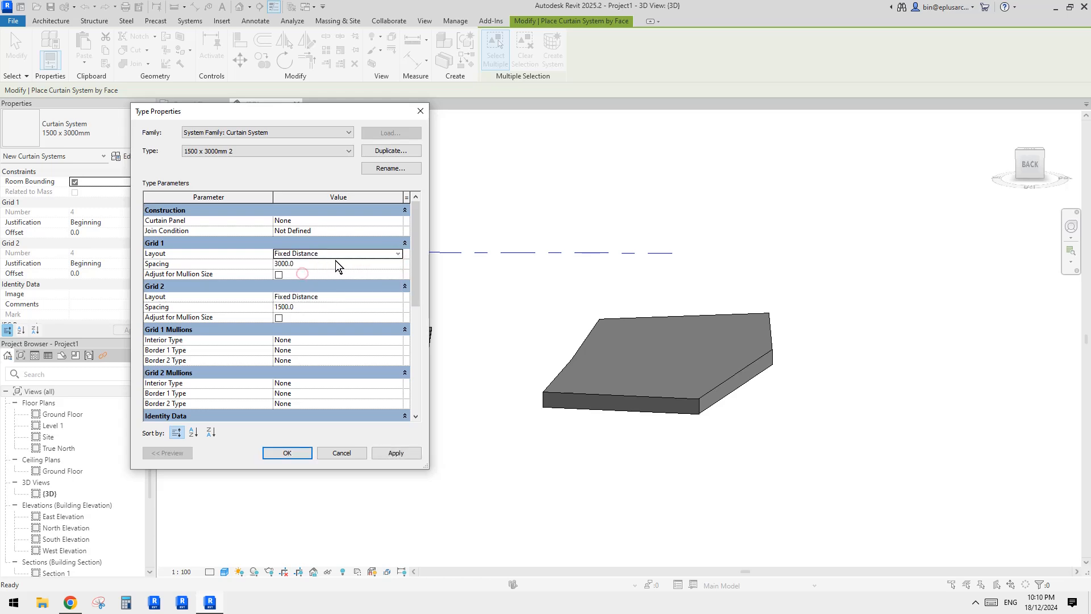
click(338, 263)
text(3)
click(397, 297)
text(500)
click(294, 453)
Create the curtain system on the top face of the in-place slab and finish placement.
click(646, 358)
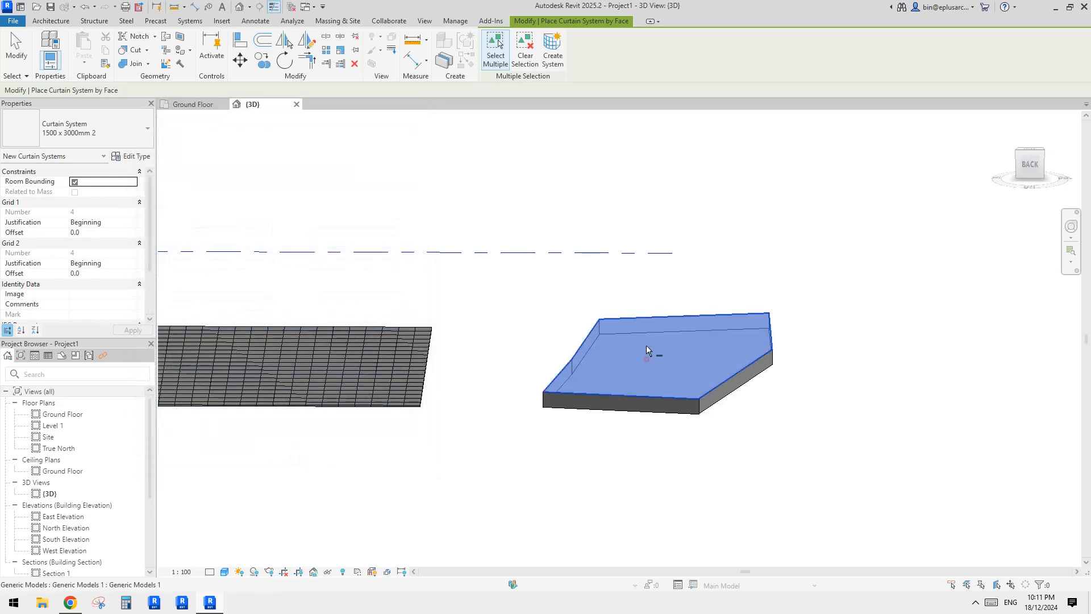
click(560, 57)
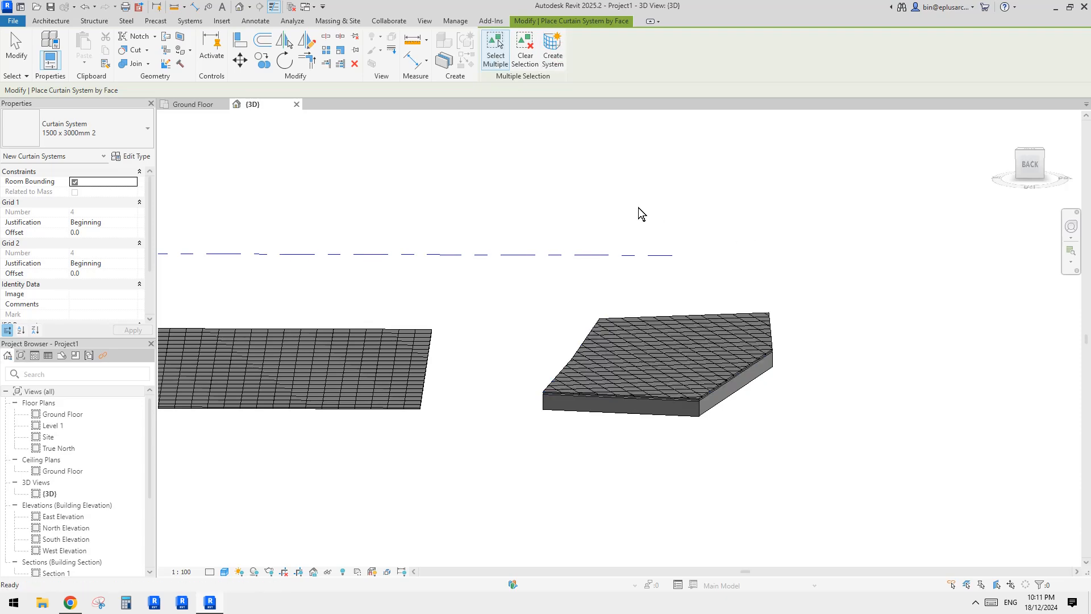
shift+middle_drag(623, 230, 656, 300)
key(Escape)
Select the slab's curtain system and try a Grid 1 angle of 20°.
scroll(666, 322, up, 4)
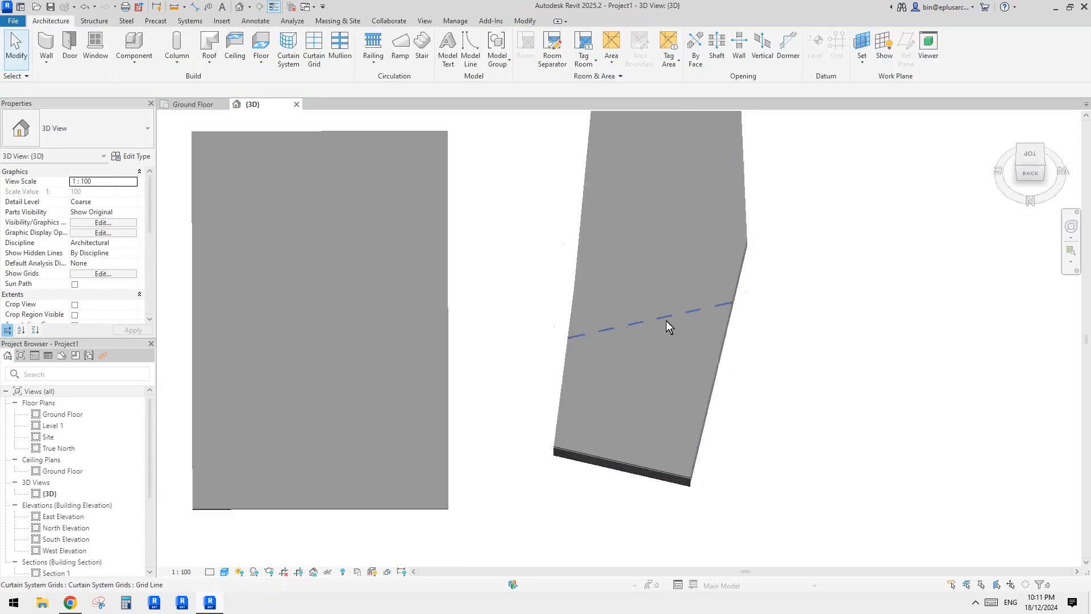
click(645, 308)
scroll(644, 309, down, 2)
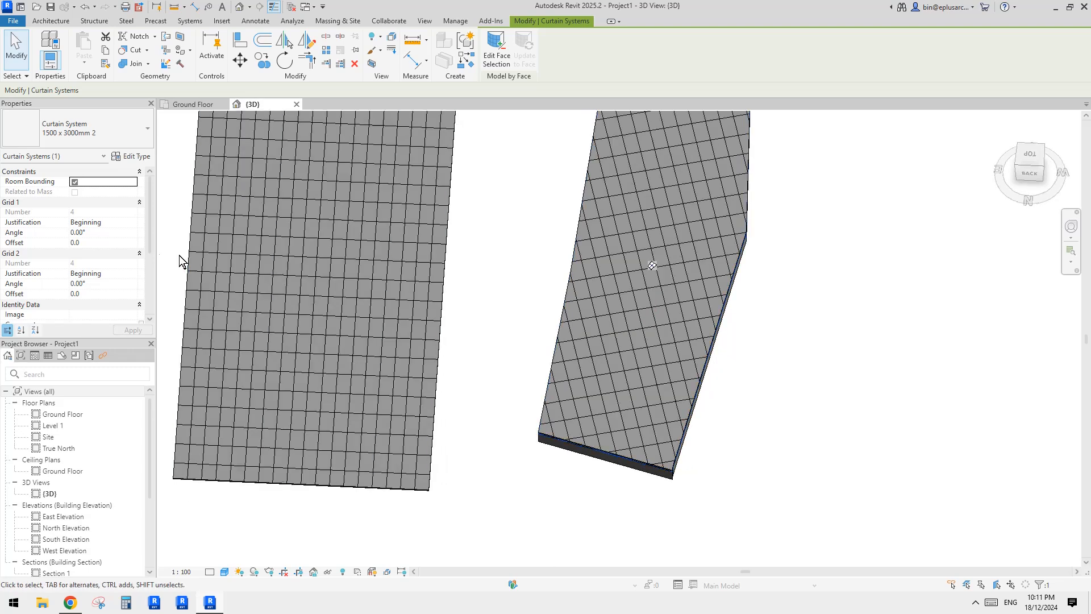
shift+middle_drag(449, 284, 466, 293)
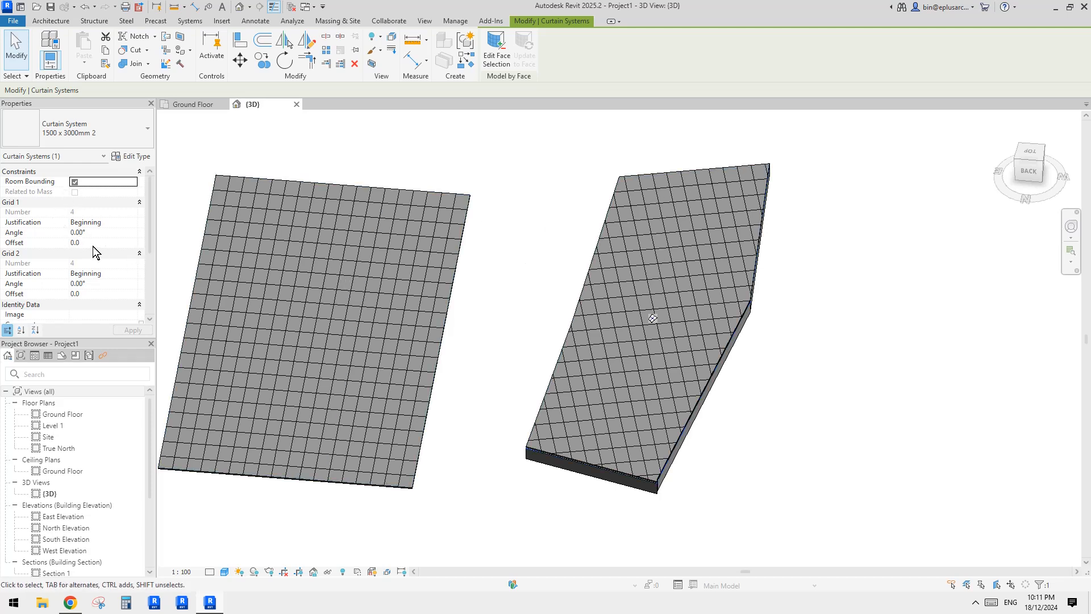
text(20)
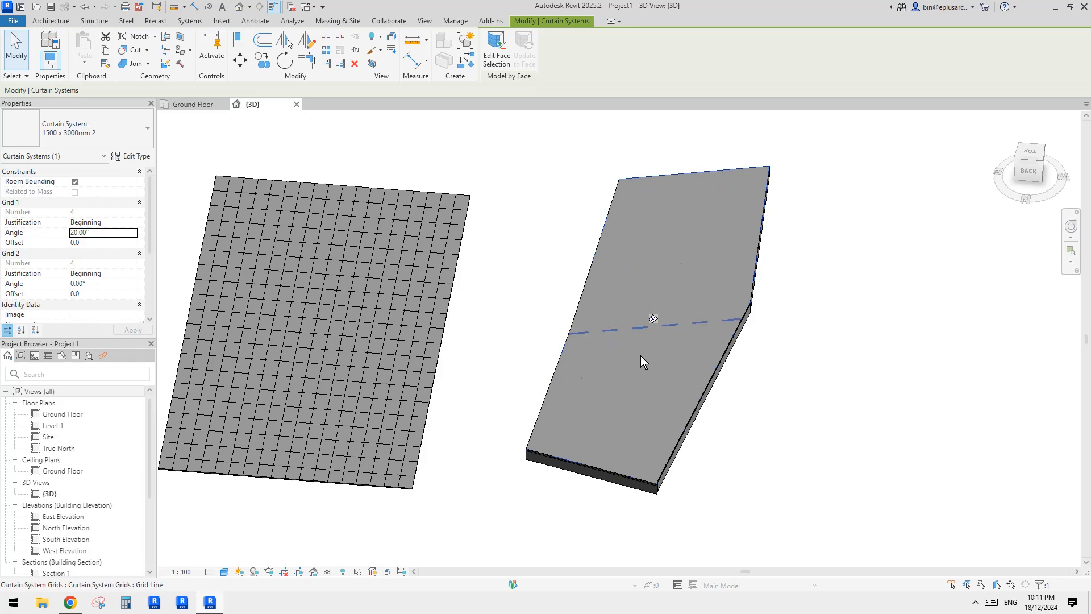
shift+middle_drag(844, 311, 682, 369)
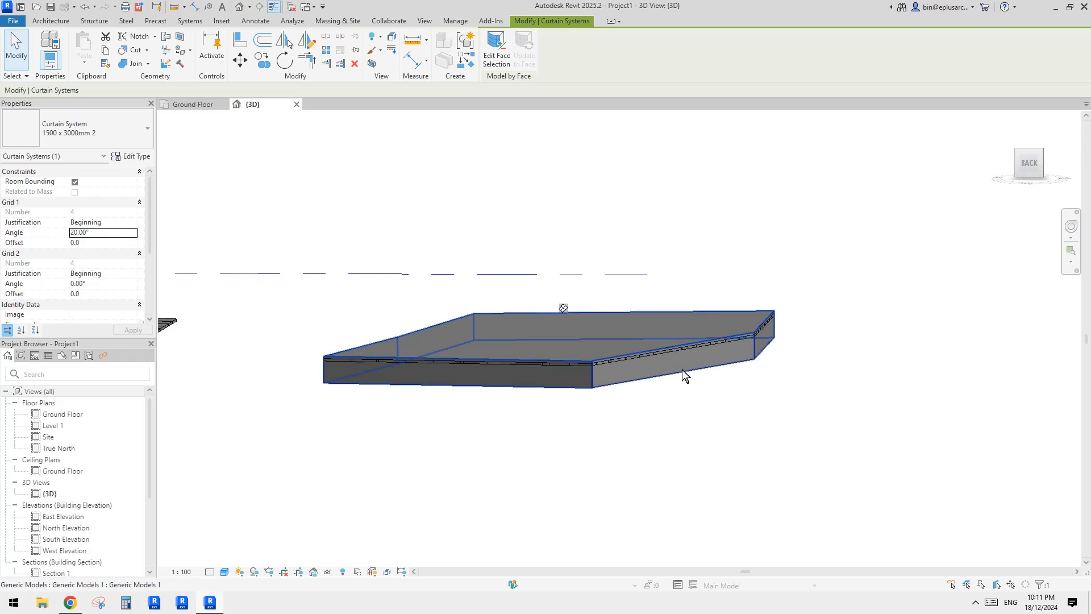
Temporarily hide the in-place slab to examine the curtain system and its edges, and restore the hidden elements.
click(680, 367)
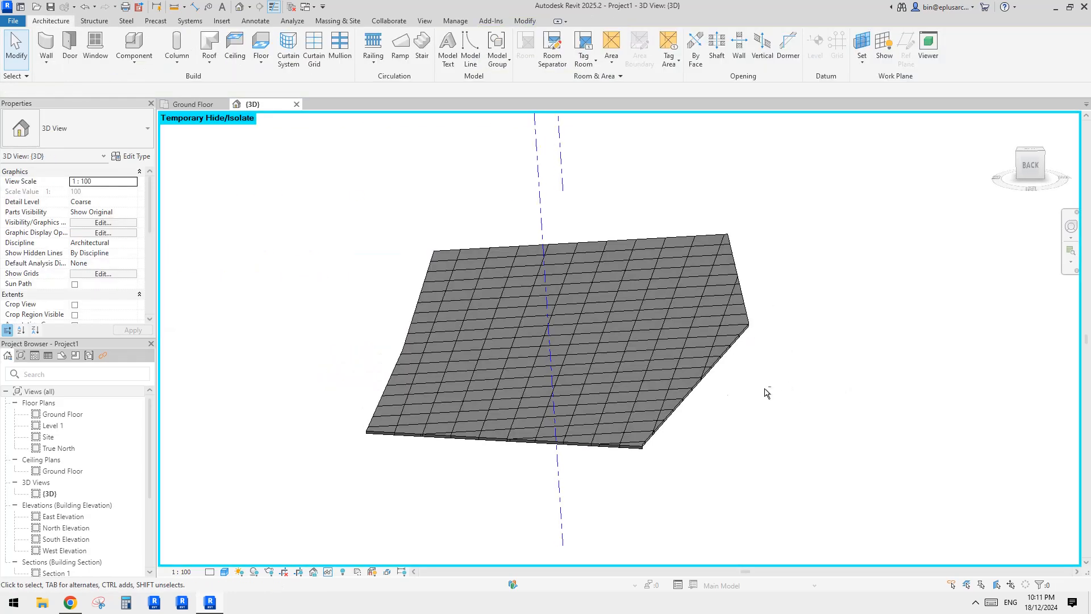
shift+middle_drag(619, 363, 681, 318)
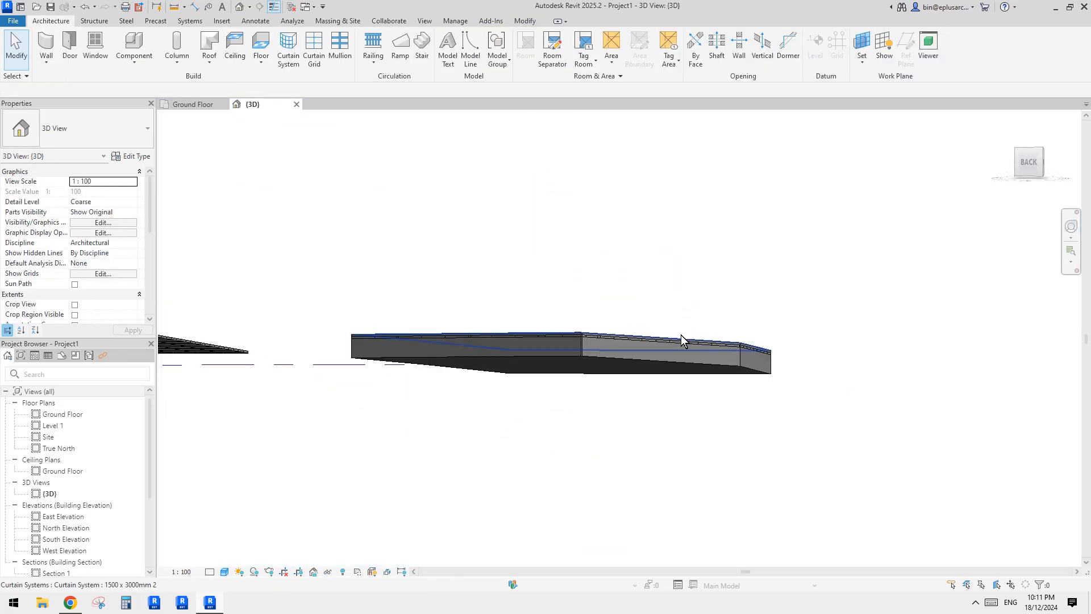
shift+middle_drag(681, 336, 699, 383)
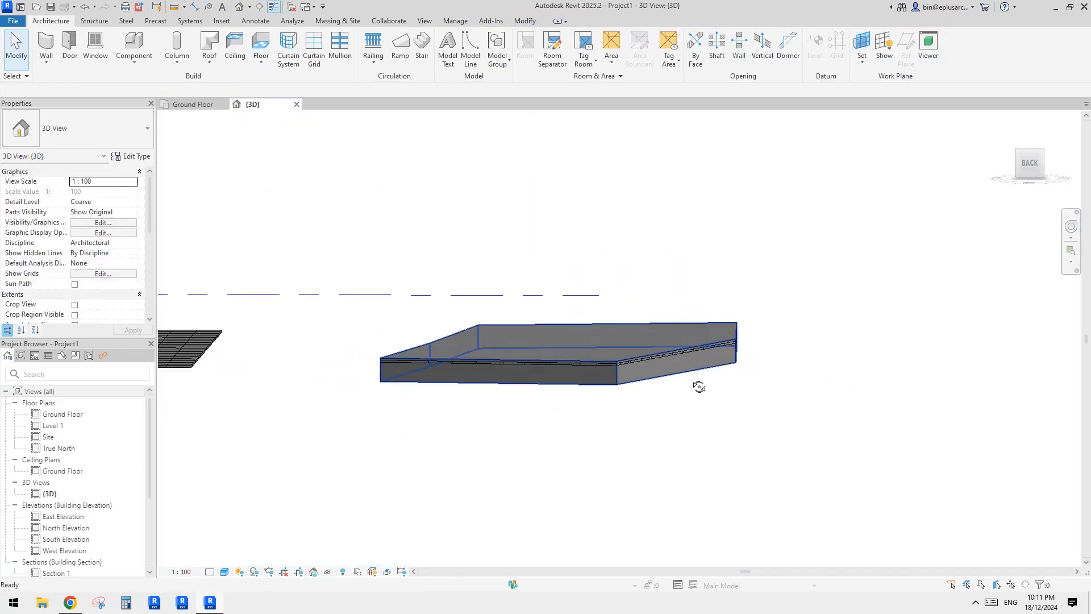
click(697, 363)
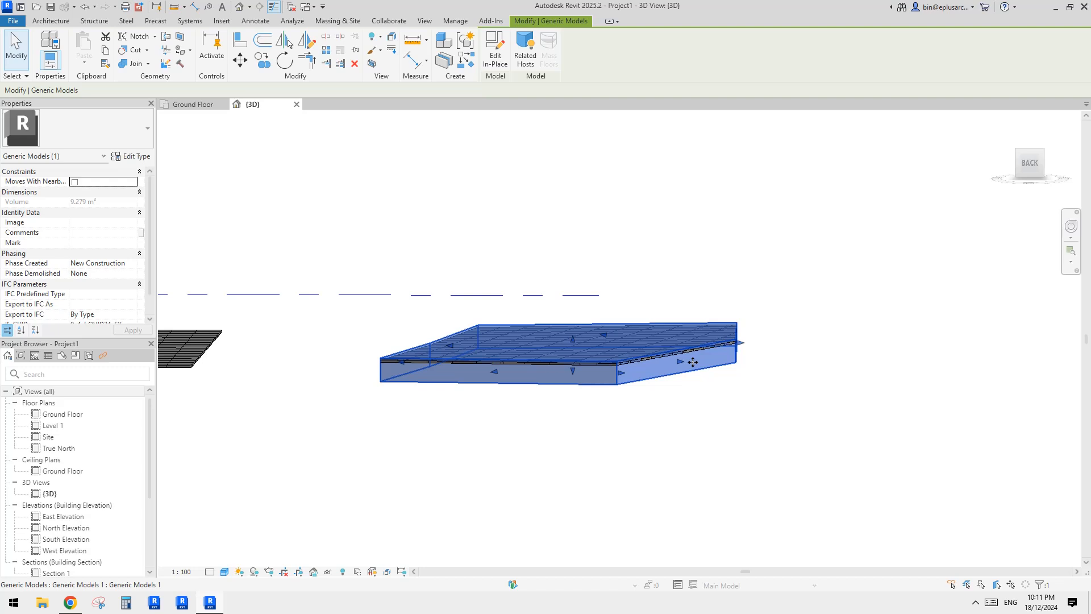
scroll(706, 352, up, 3)
shift+middle_drag(706, 352, 760, 340)
key(Escape)
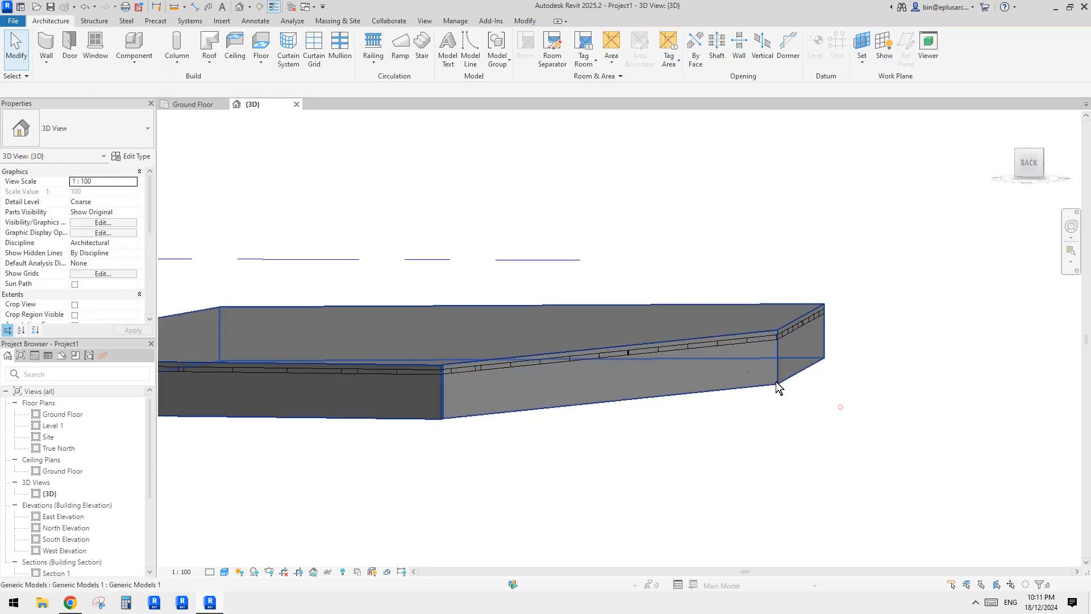
click(776, 340)
shift+middle_drag(735, 369, 551, 421)
key(h)
key(h)
key(h)
key(r)
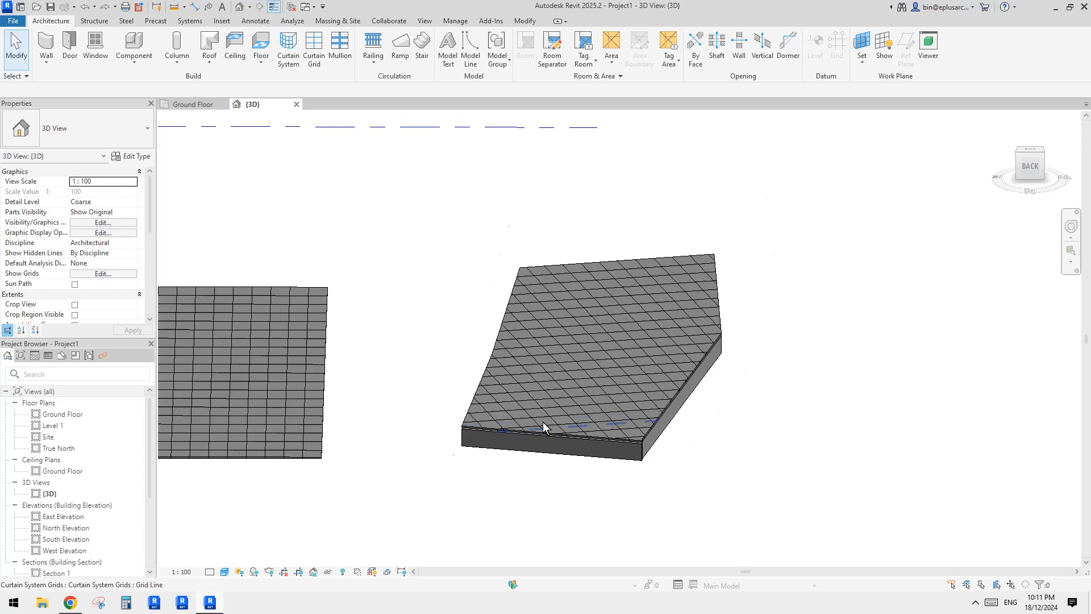
Select the curtain system on the slab and review its Grid 1 and Grid 2 properties against the pattern on the face.
scroll(543, 423, up, 3)
click(551, 400)
scroll(592, 397, down, 1)
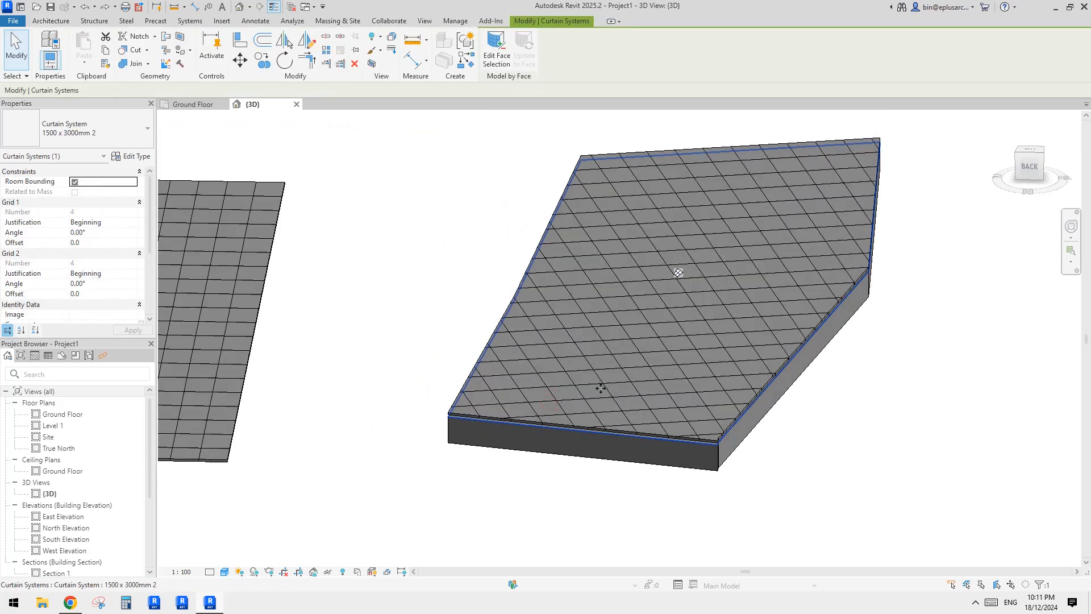
scroll(88, 273, down, 2)
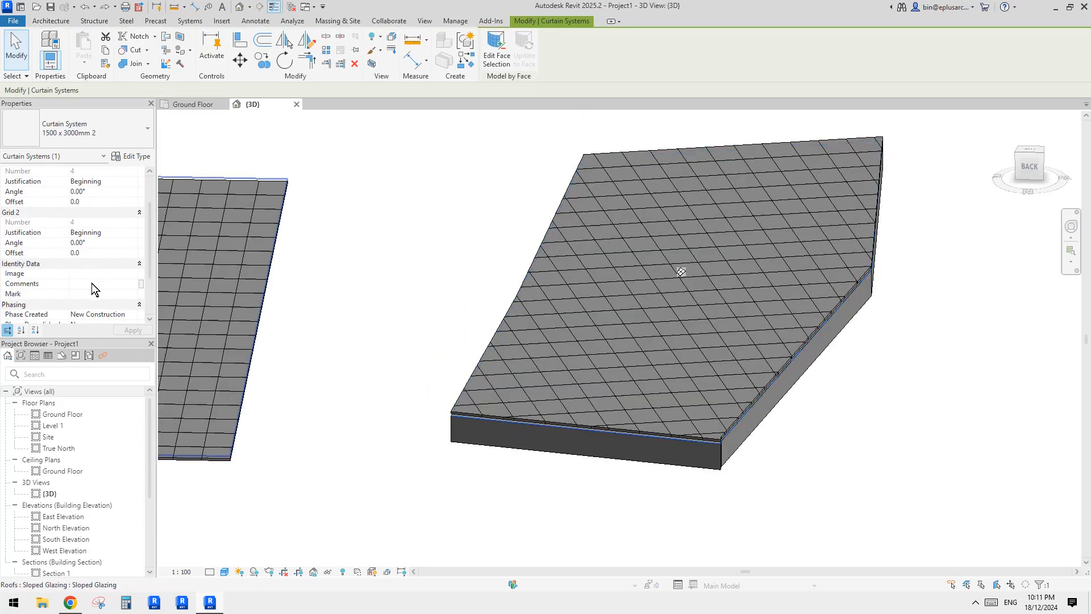
scroll(94, 284, up, 2)
shift+middle_drag(511, 302, 633, 275)
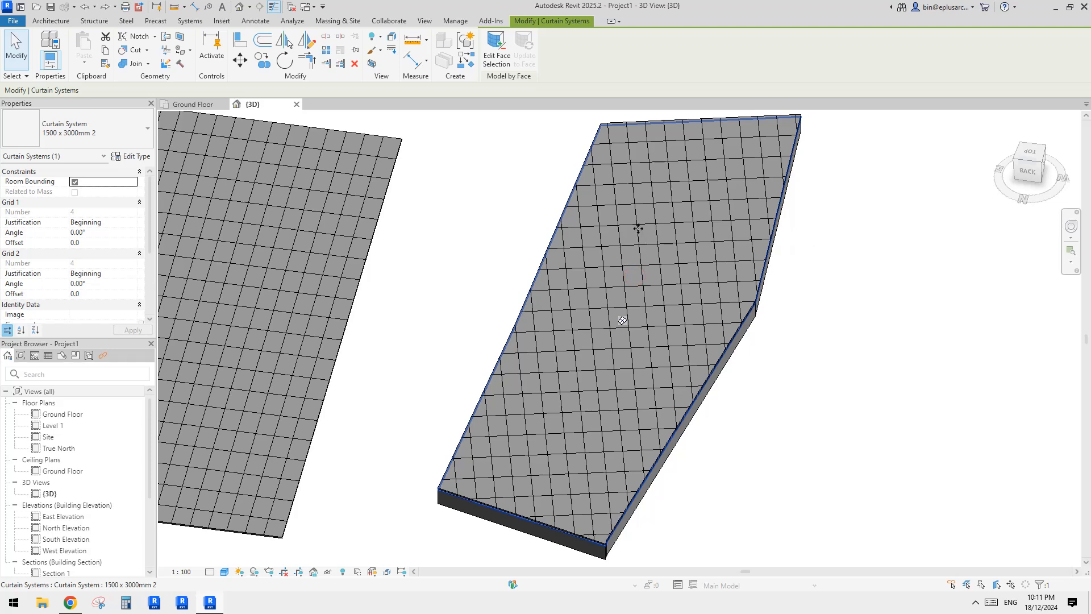
shift+middle_drag(635, 255, 635, 292)
shift+middle_drag(643, 248, 625, 242)
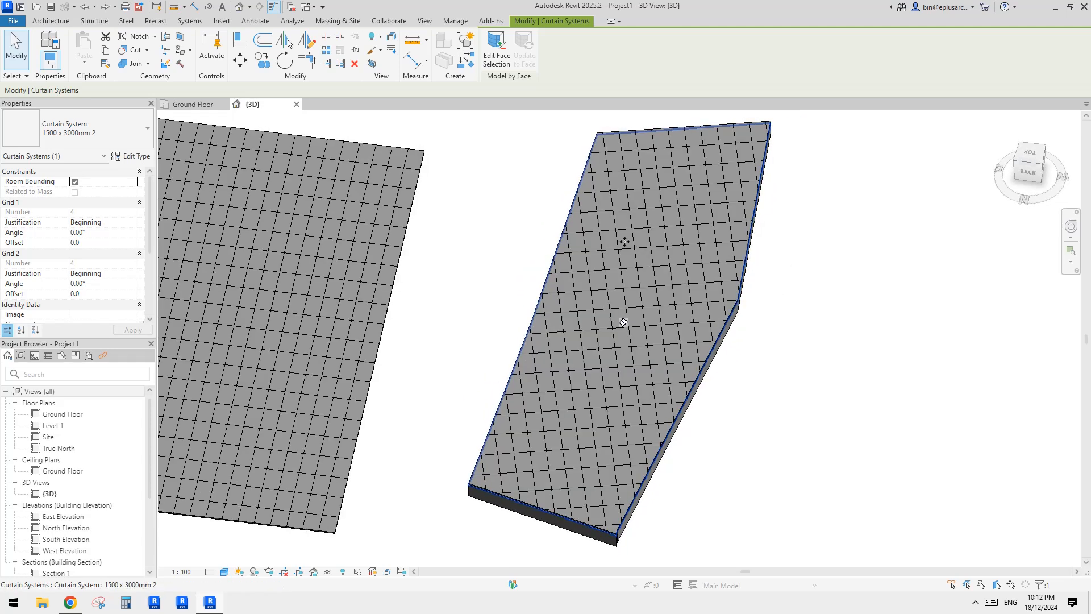
key(Escape)
click(619, 199)
middle_drag(619, 199, 622, 227)
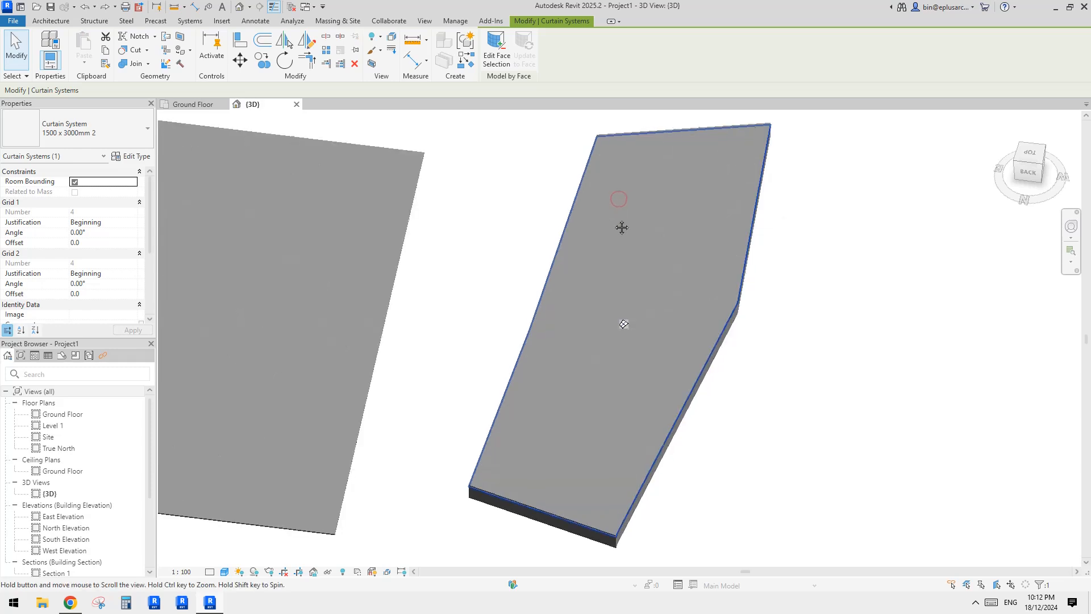
scroll(517, 200, down, 2)
key(Escape)
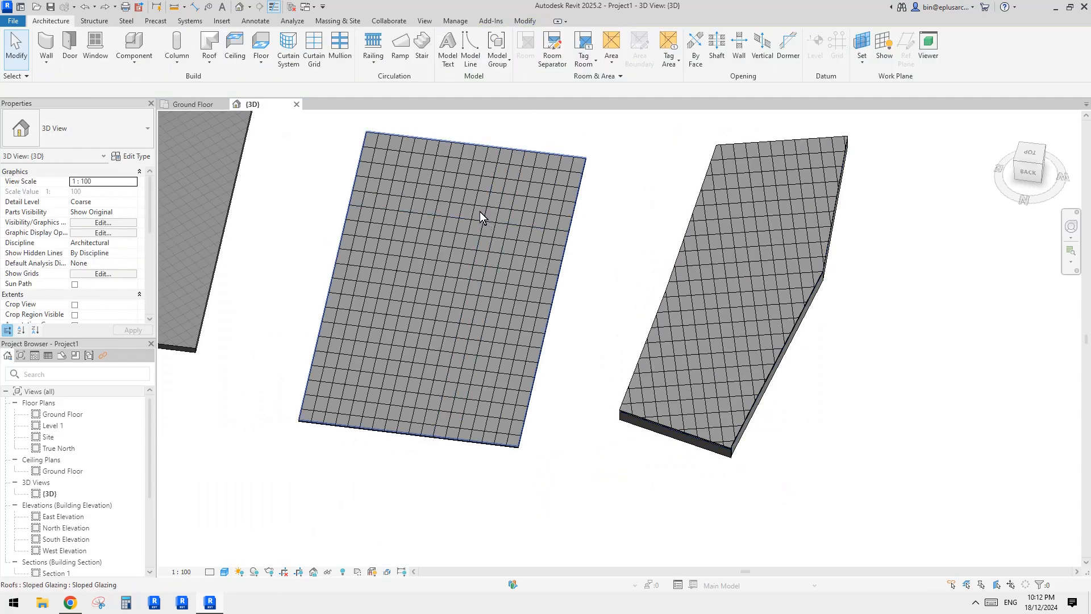
Select the sloped glazing roof and review its construction settings and Grid 1 and Grid 2 justification, angle and offset.
click(480, 211)
scroll(536, 253, up, 2)
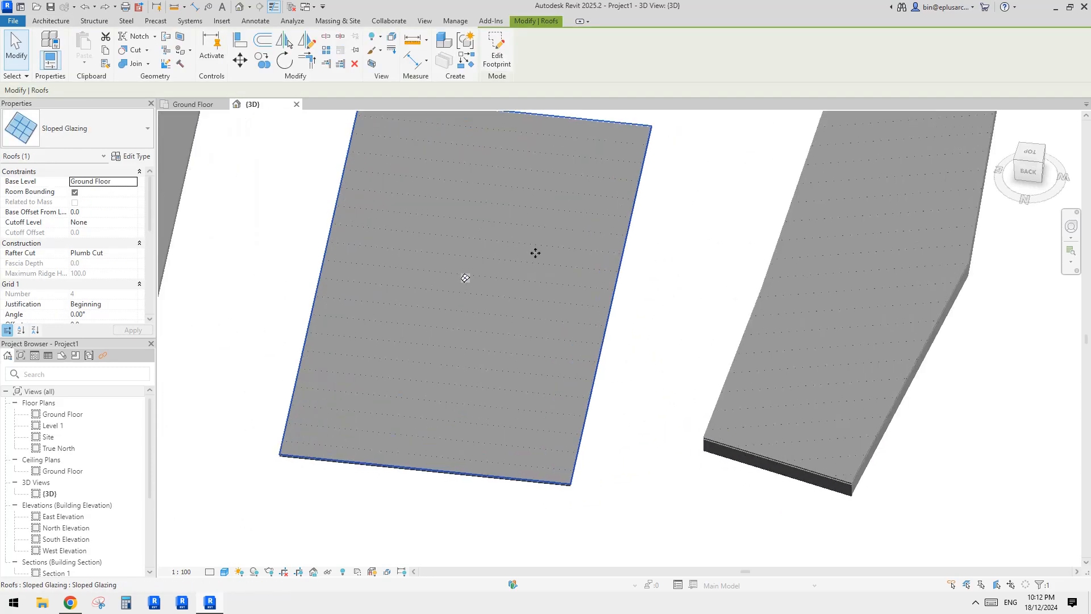
middle_drag(535, 253, 554, 254)
shift+middle_drag(502, 277, 506, 273)
scroll(74, 249, down, 2)
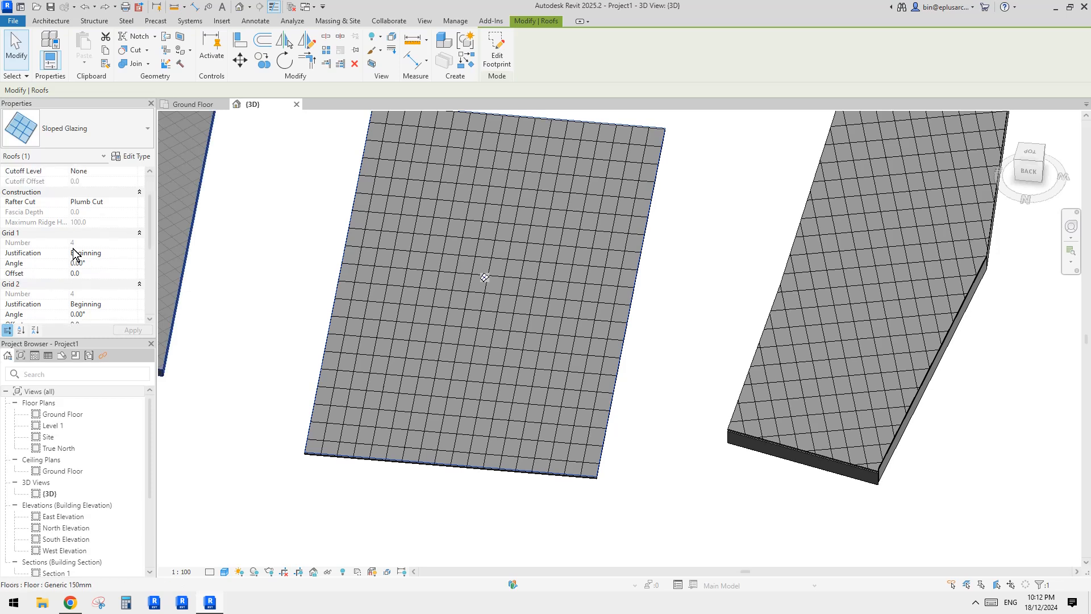
scroll(87, 254, up, 2)
scroll(87, 254, down, 3)
scroll(87, 253, down, 2)
scroll(100, 255, up, 5)
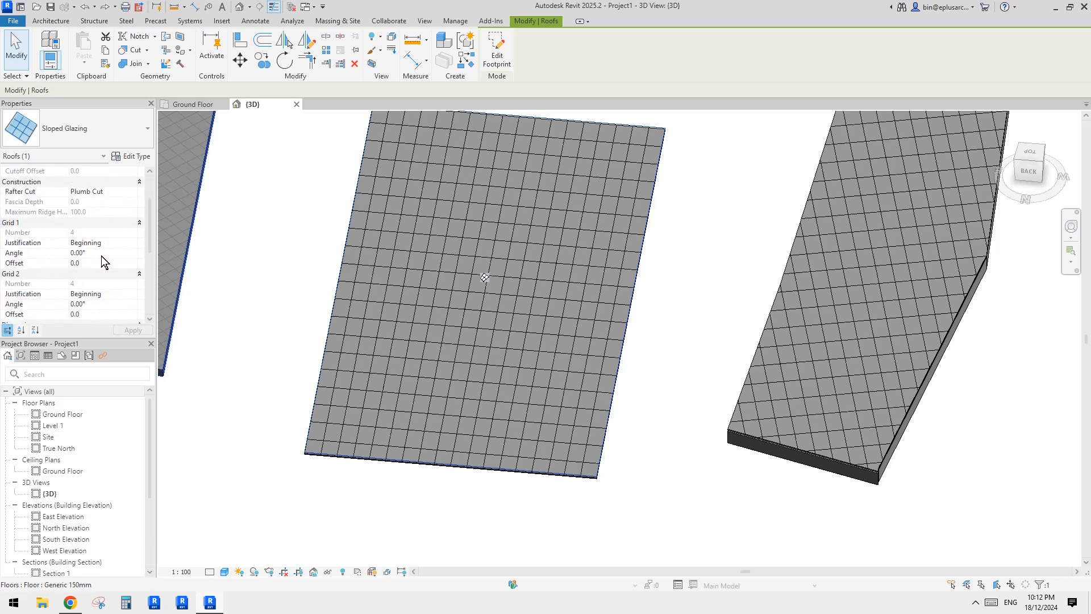
shift+middle_drag(495, 276, 536, 263)
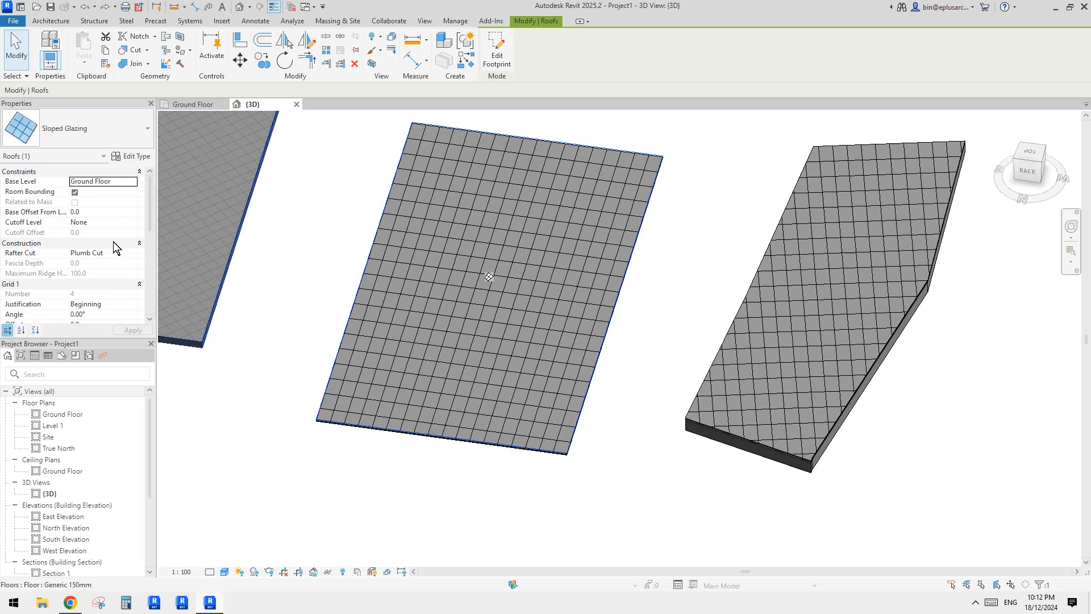
Edit the sloped glazing roof's footprint and draw a slope arrow about 10500 long diagonally across it, ending near the opposite corner.
click(496, 52)
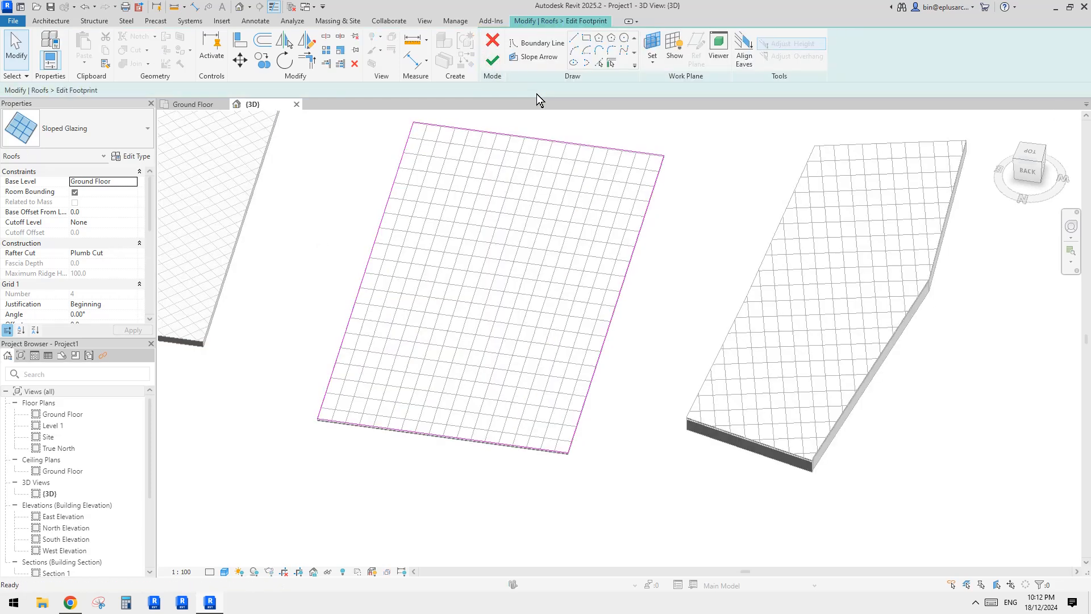
click(539, 56)
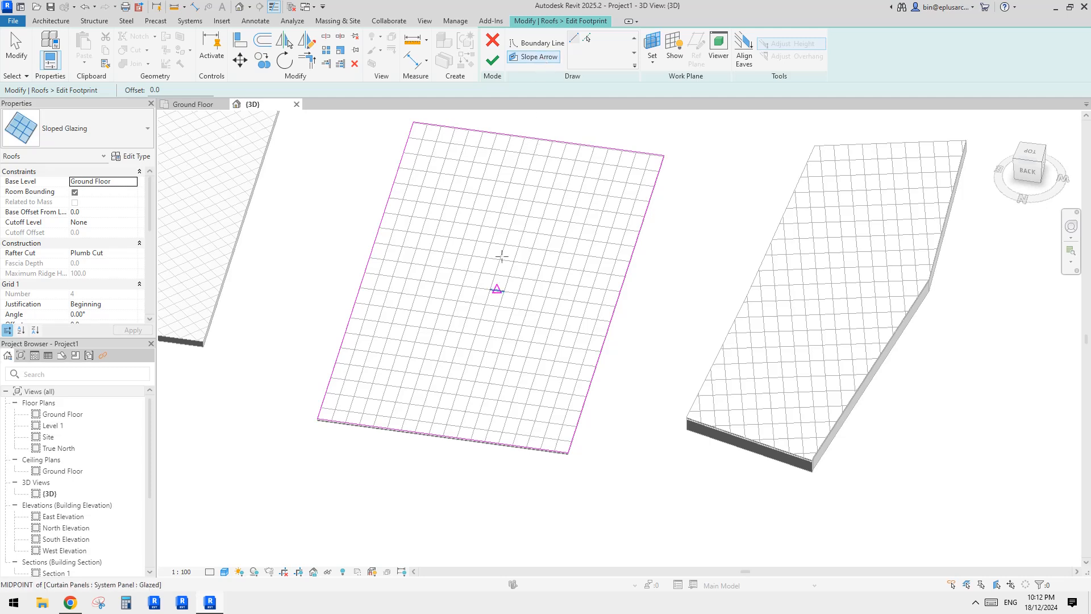
click(325, 393)
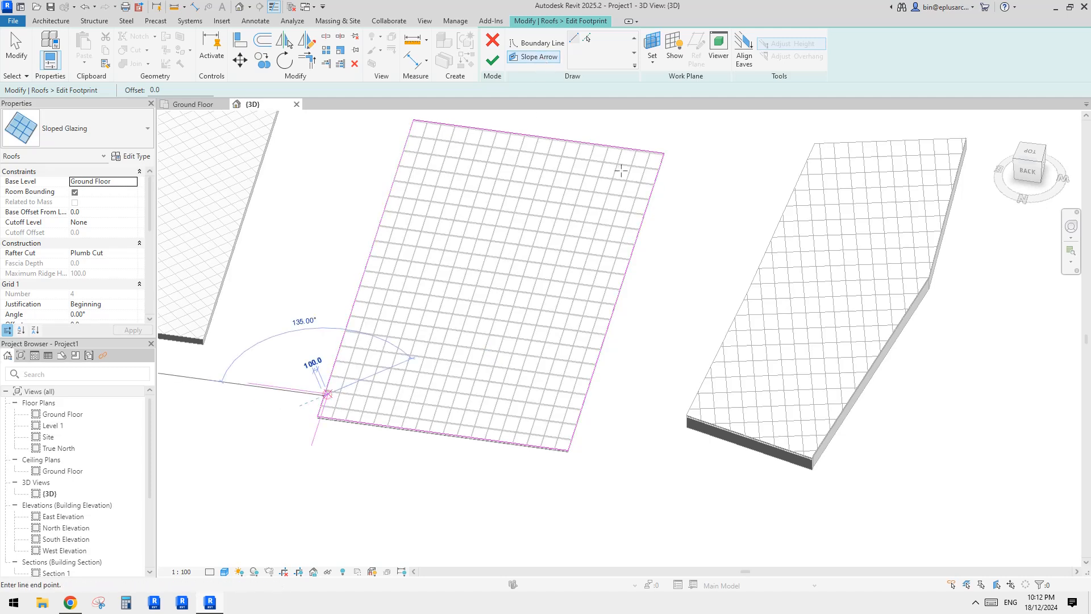
click(650, 153)
key(Escape)
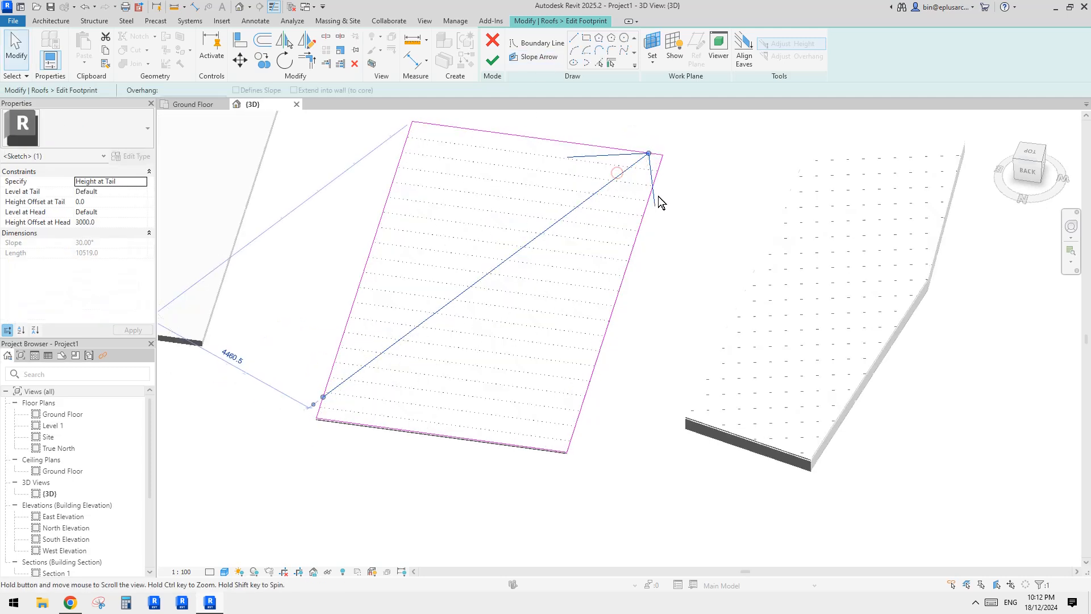
middle_drag(661, 202, 658, 202)
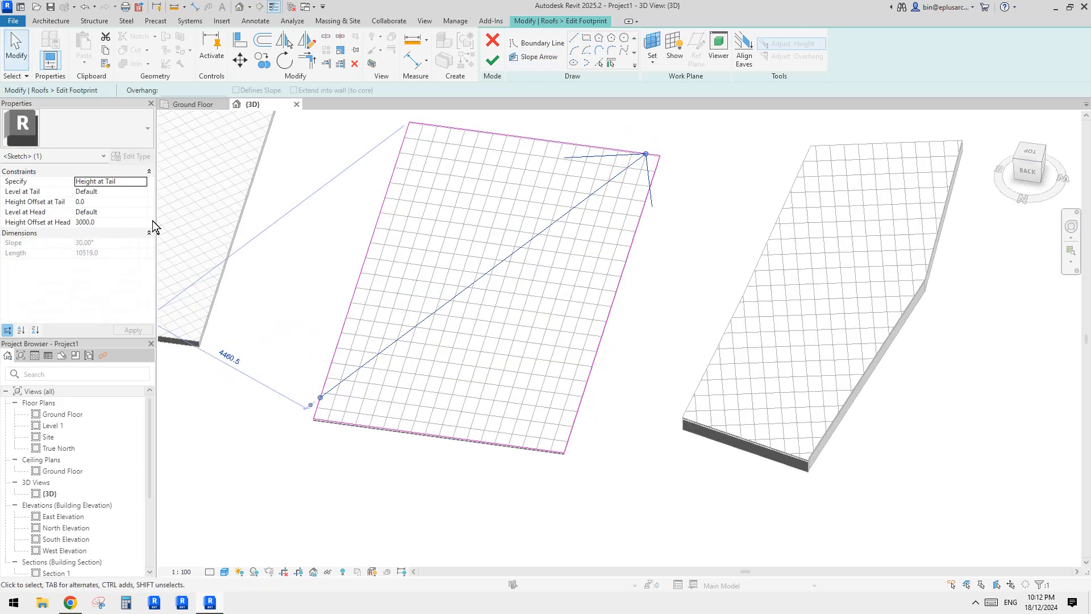
Set the slope arrow's height offset at head to 1 and finish the roof footprint.
click(111, 221)
text(1)
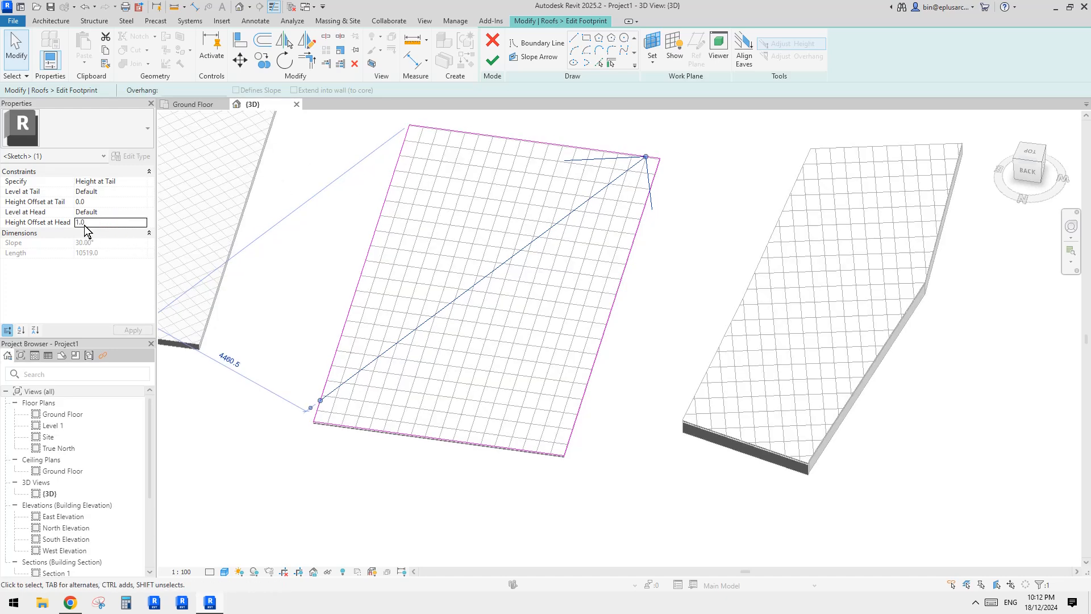
click(492, 61)
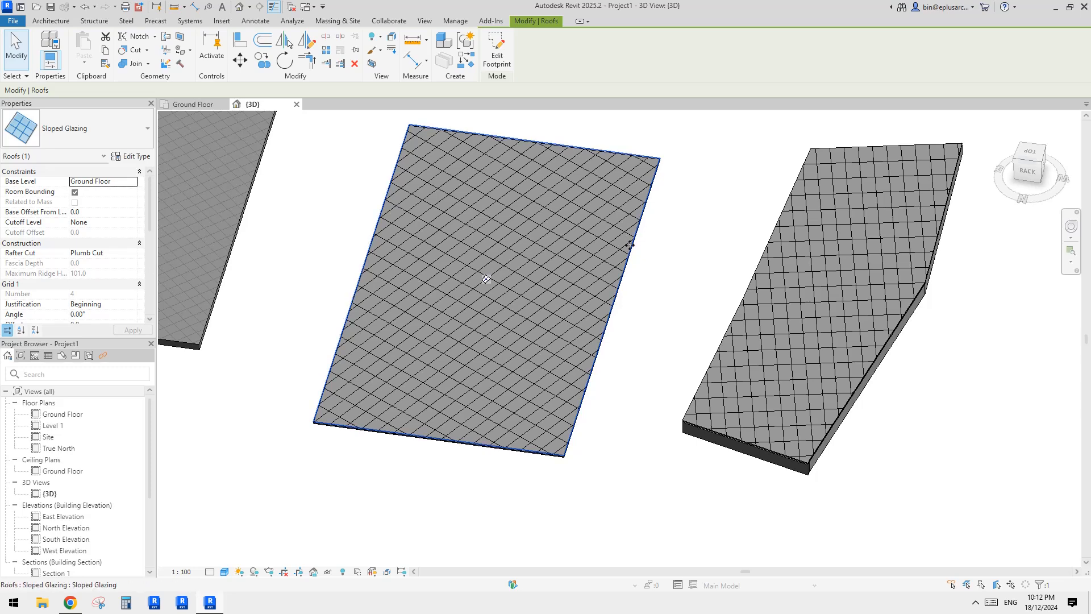
Examine the sloped glazing roof's diagonal grid from several angles and compare it with the grass paver reference image in the browser.
scroll(585, 273, up, 3)
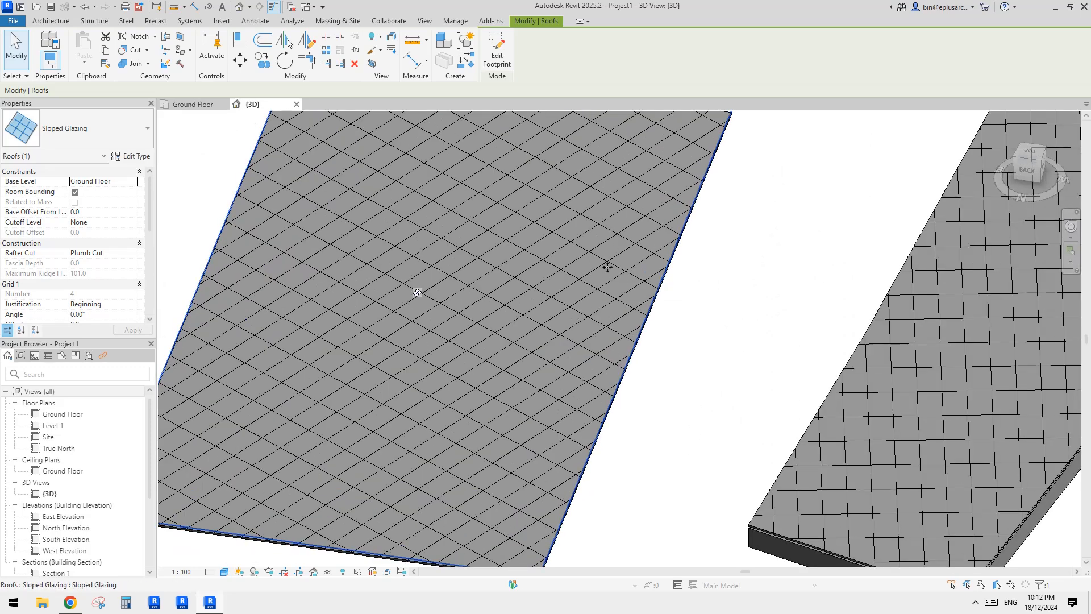
key(Escape)
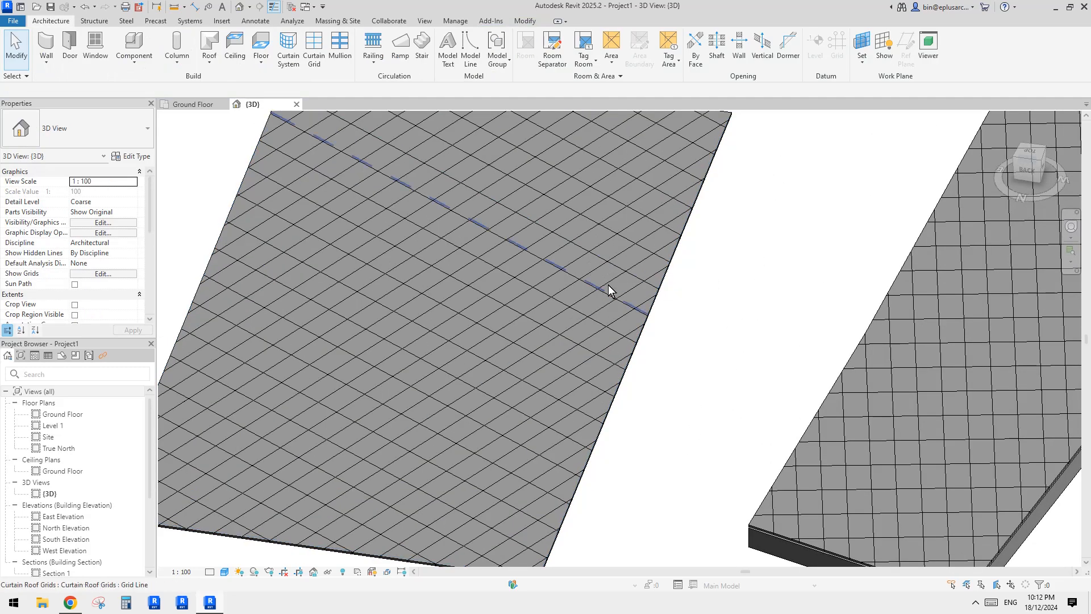
click(585, 264)
scroll(587, 263, down, 3)
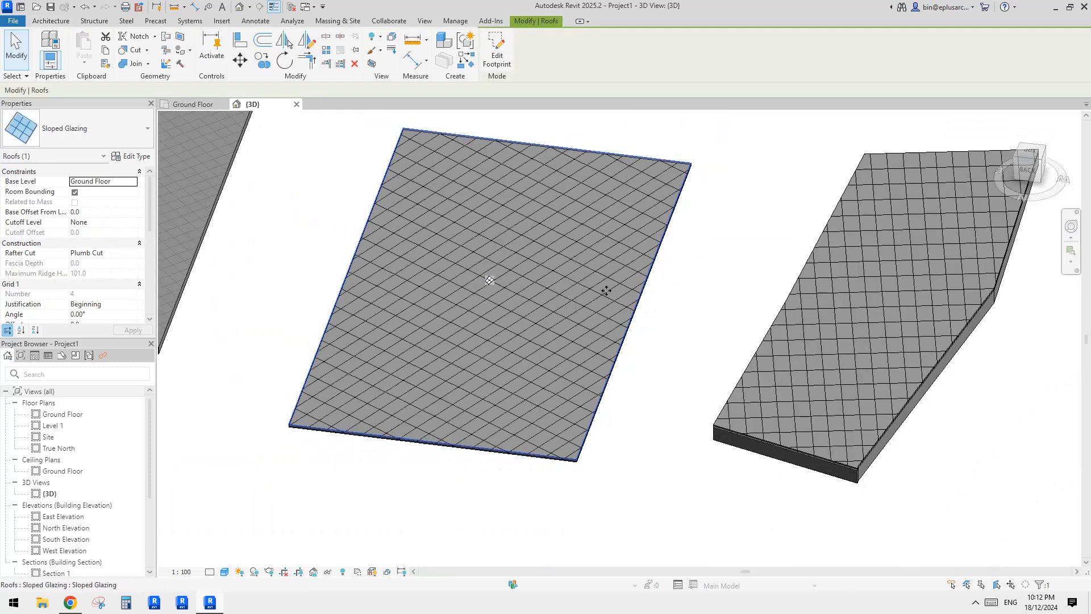
shift+middle_drag(607, 290, 540, 191)
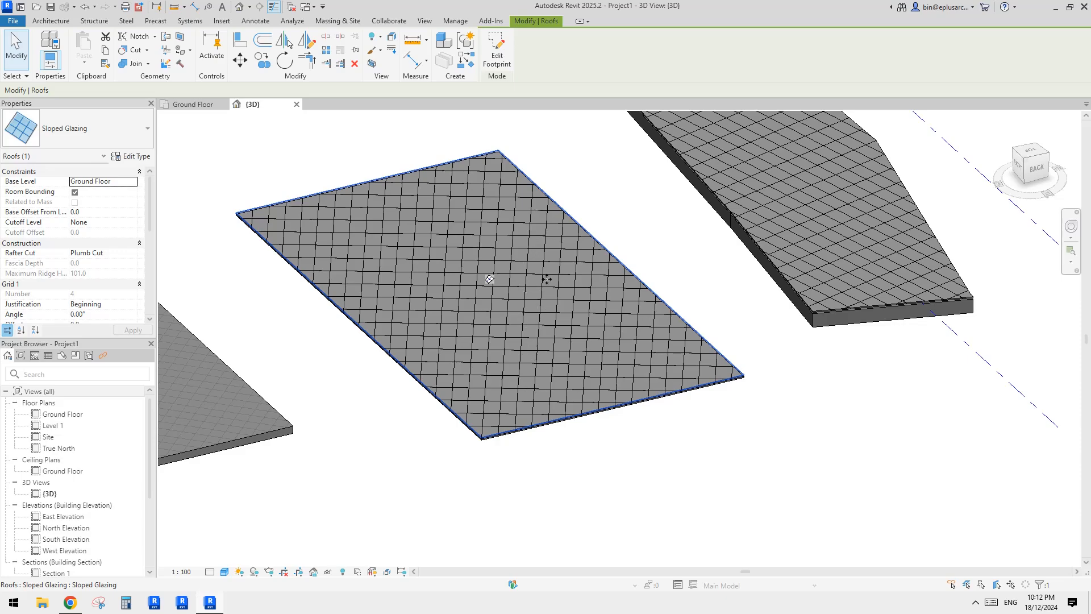
shift+middle_drag(584, 318, 625, 360)
key(Escape)
scroll(606, 353, up, 2)
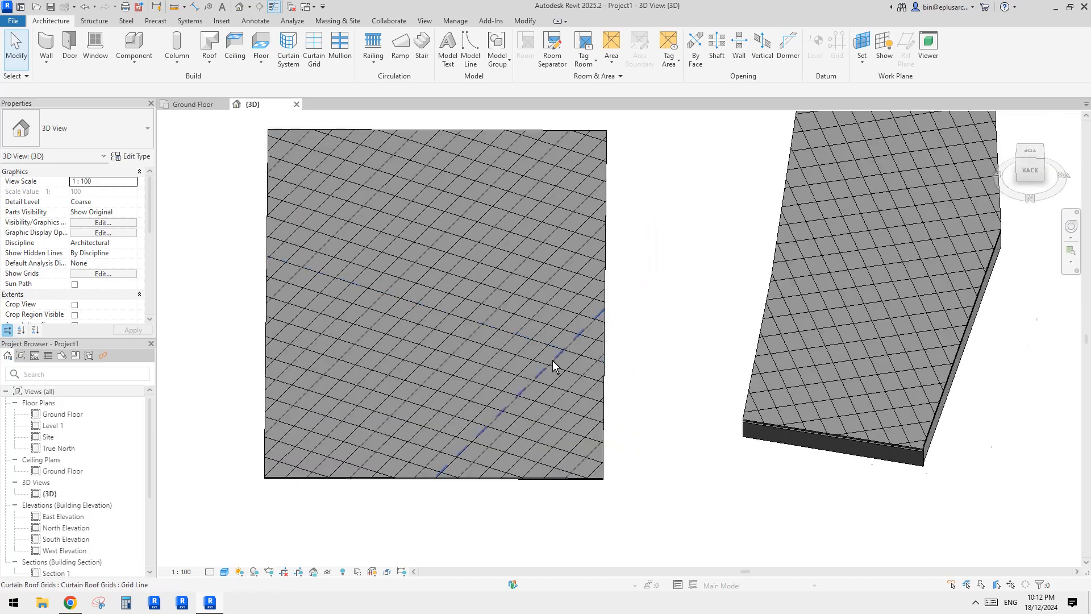
scroll(553, 360, up, 2)
click(70, 604)
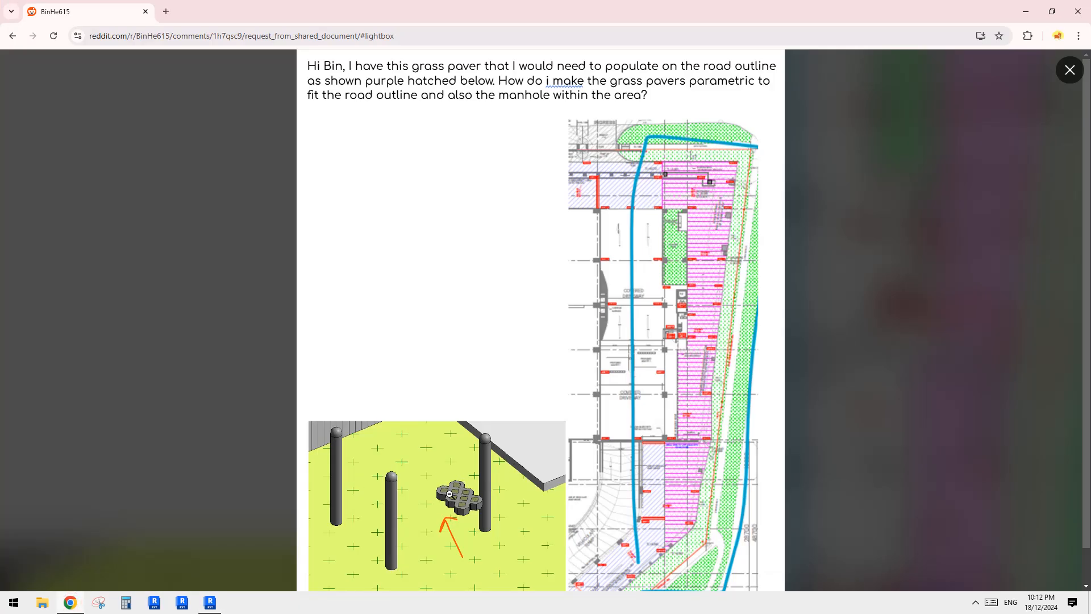
click(218, 600)
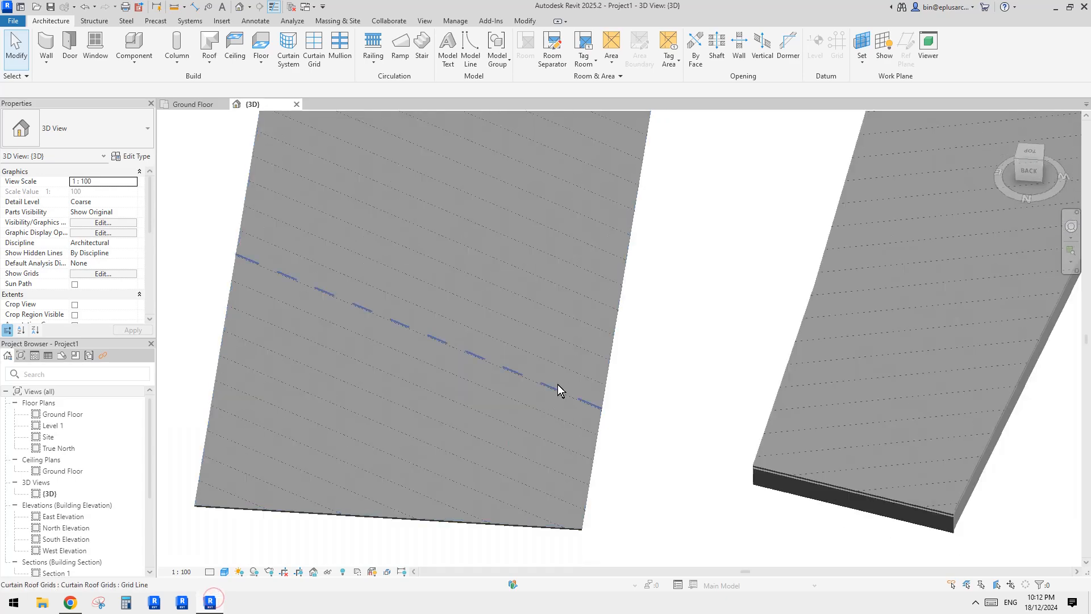
Create a new family from the Metric Curtain Wall Panel.rft template.
key(alt+f)
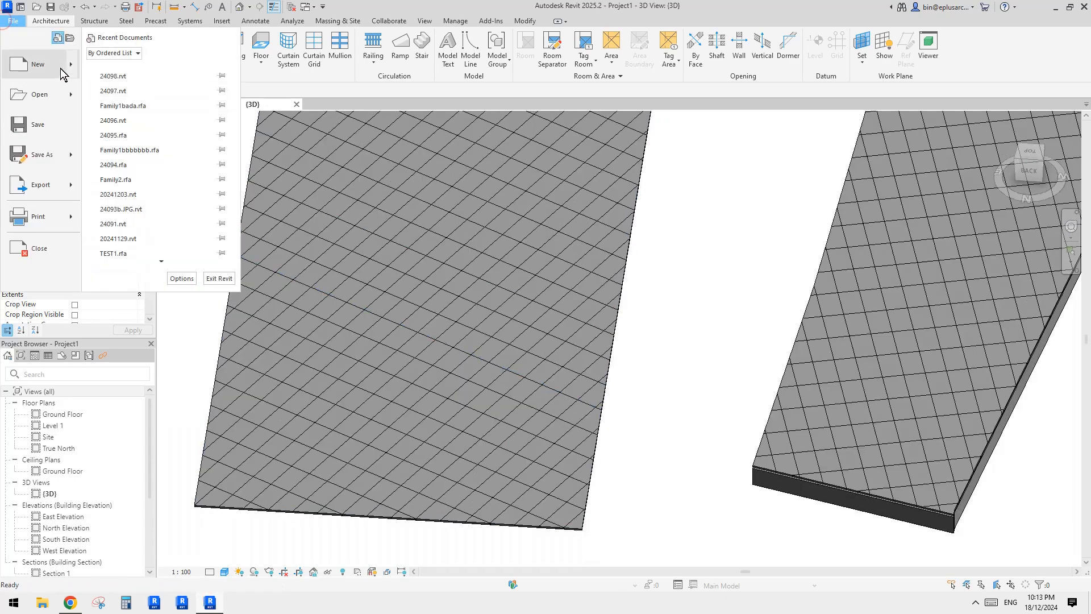
mouse_move(73, 74)
click(146, 107)
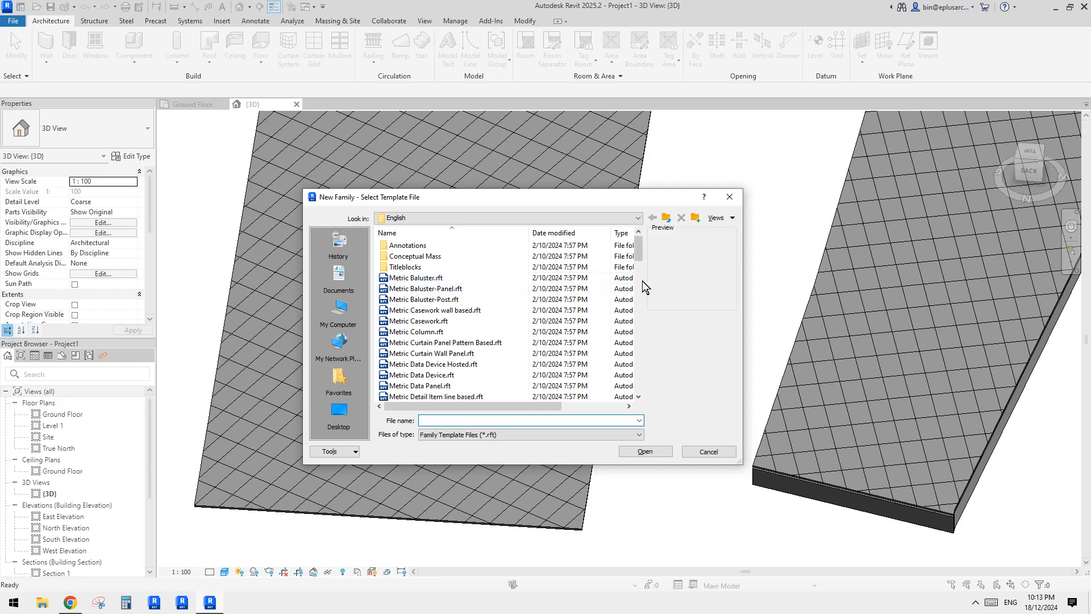
click(639, 286)
scroll(639, 286, up, 5)
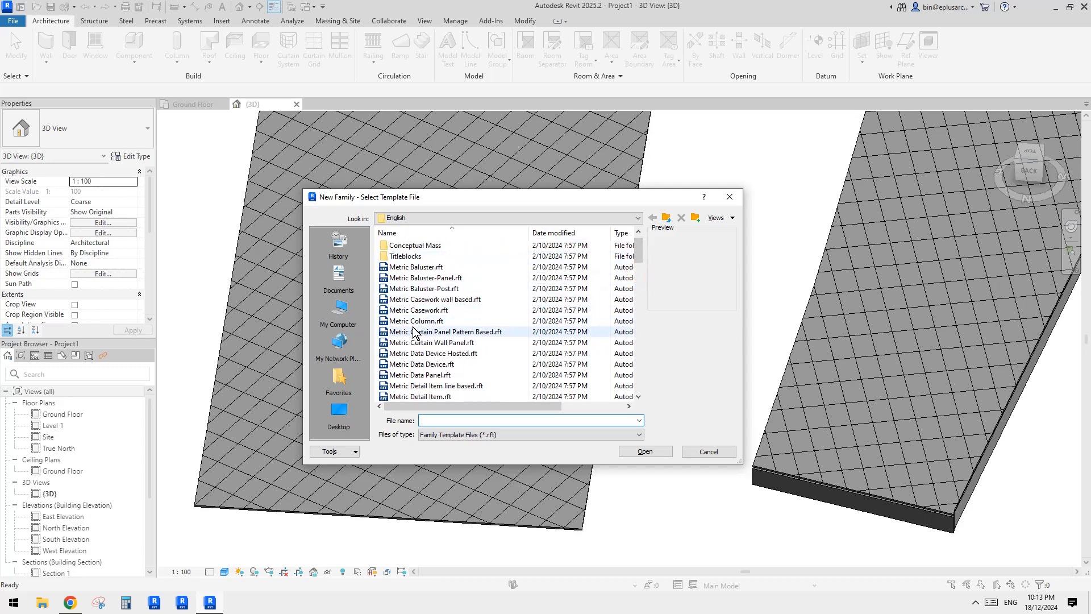
double_click(448, 342)
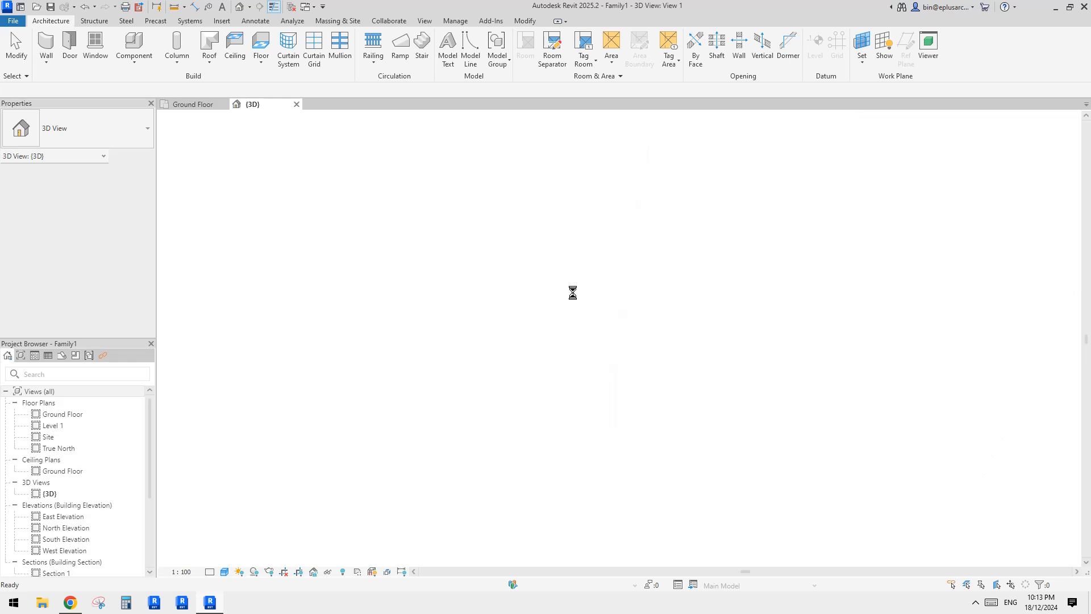
Open the Exterior elevation and set the Left reference plane's distance from the centre plane to 150.
scroll(567, 297, down, 4)
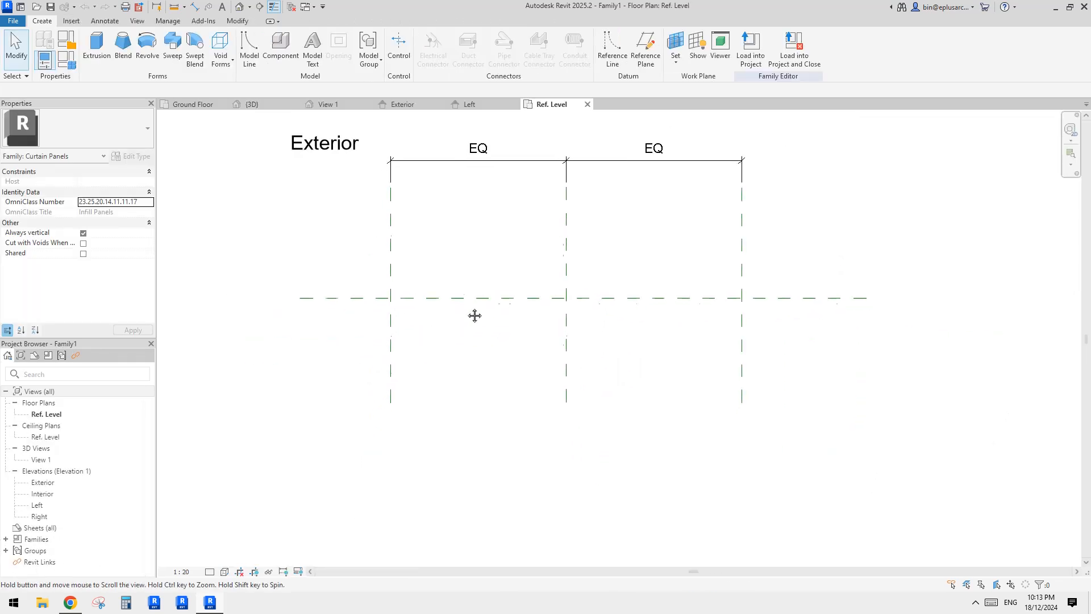
middle_drag(562, 202, 560, 211)
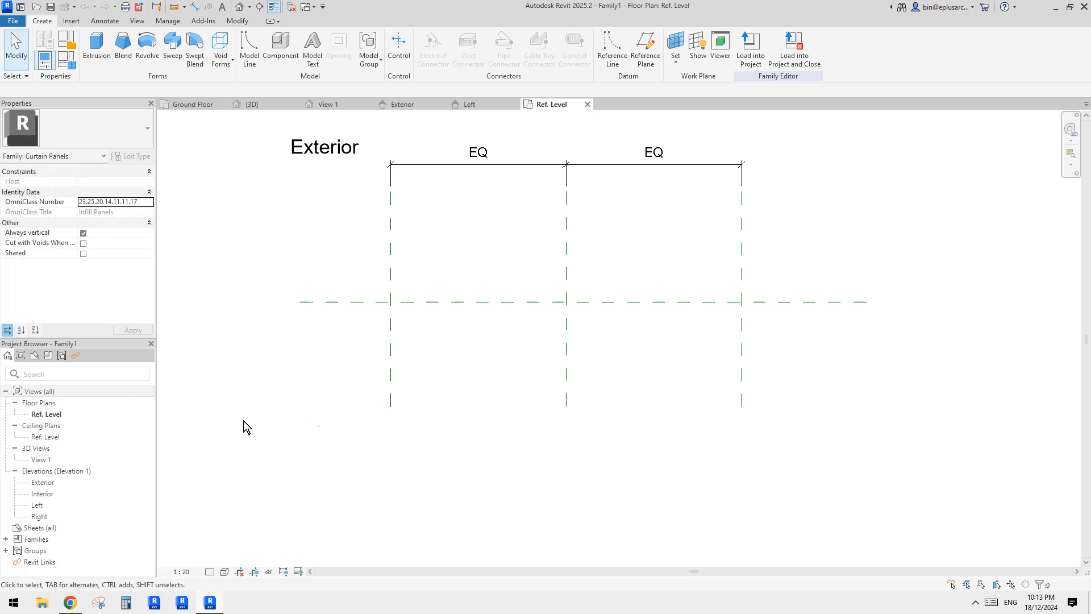
middle_drag(243, 420, 241, 416)
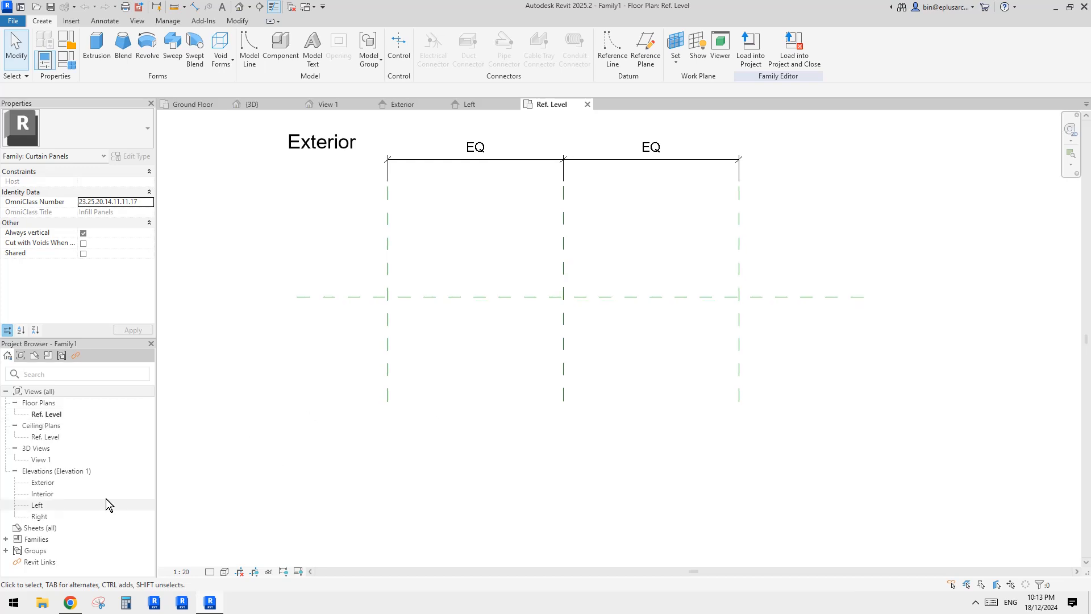
double_click(46, 487)
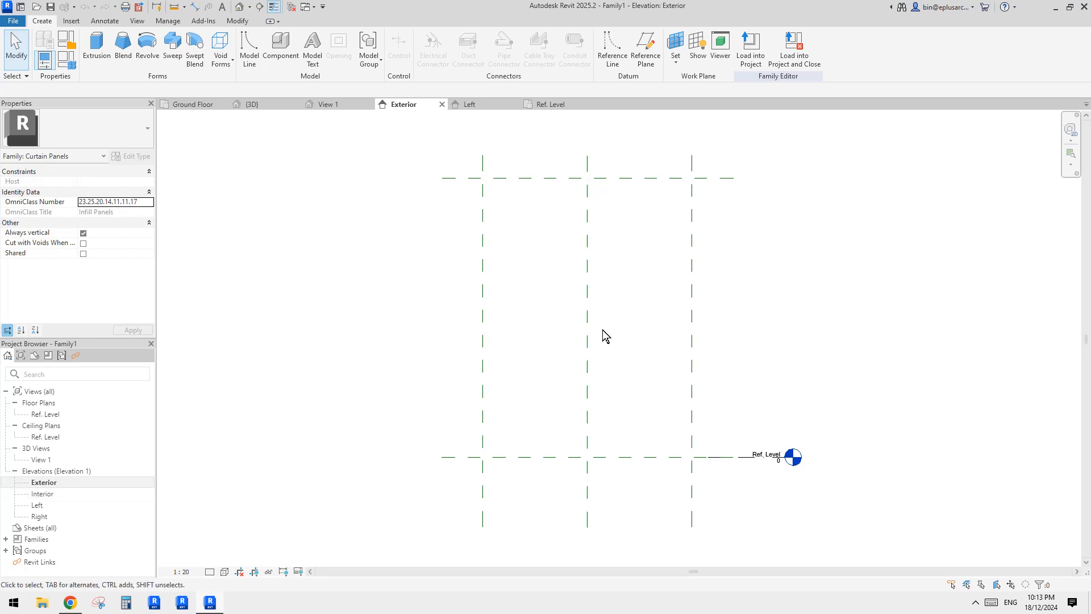
middle_drag(614, 322, 613, 328)
click(692, 298)
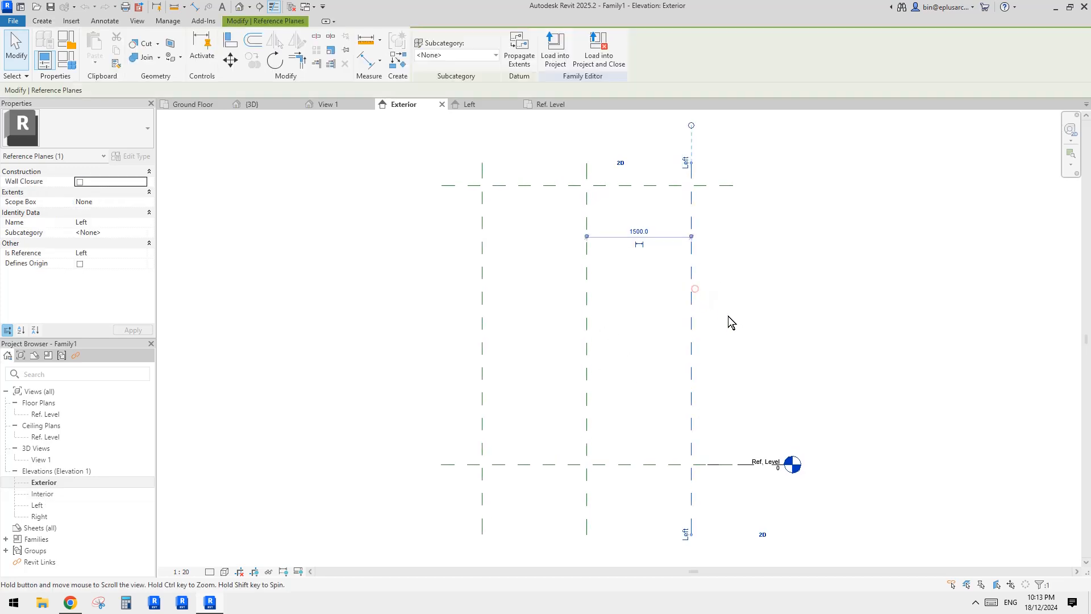
click(640, 233)
middle_drag(646, 383, 650, 380)
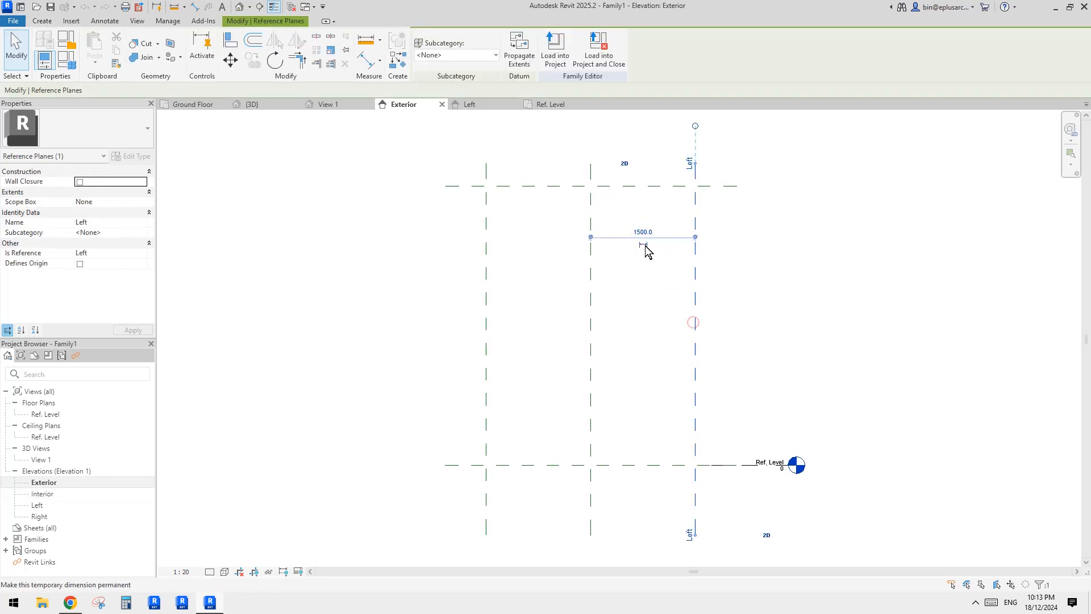
text(150)
key(Return)
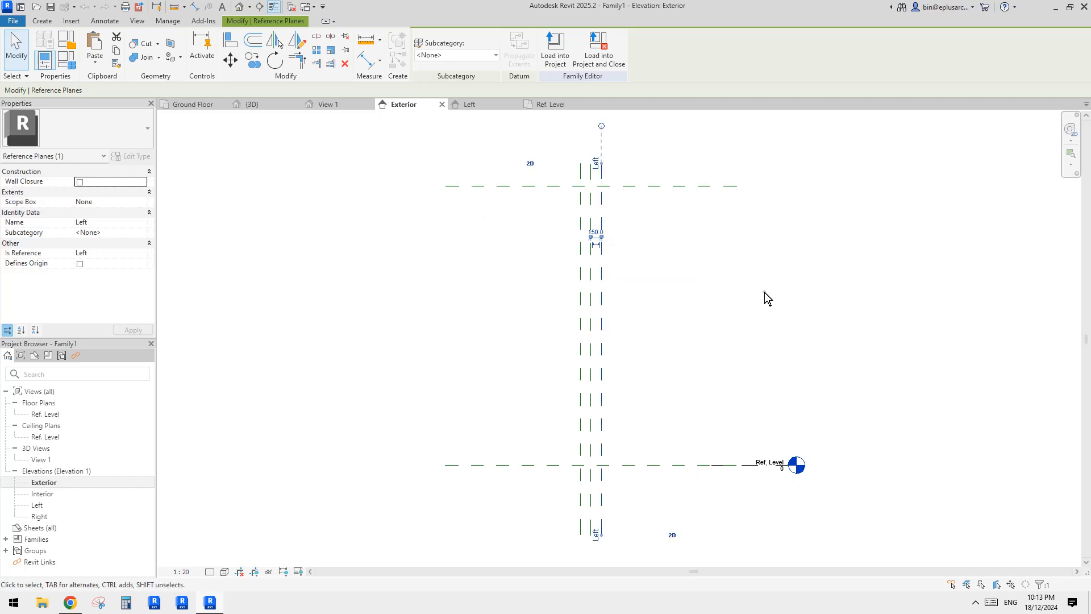
Set the Top reference plane's height above the reference level to 500.
click(634, 205)
click(634, 186)
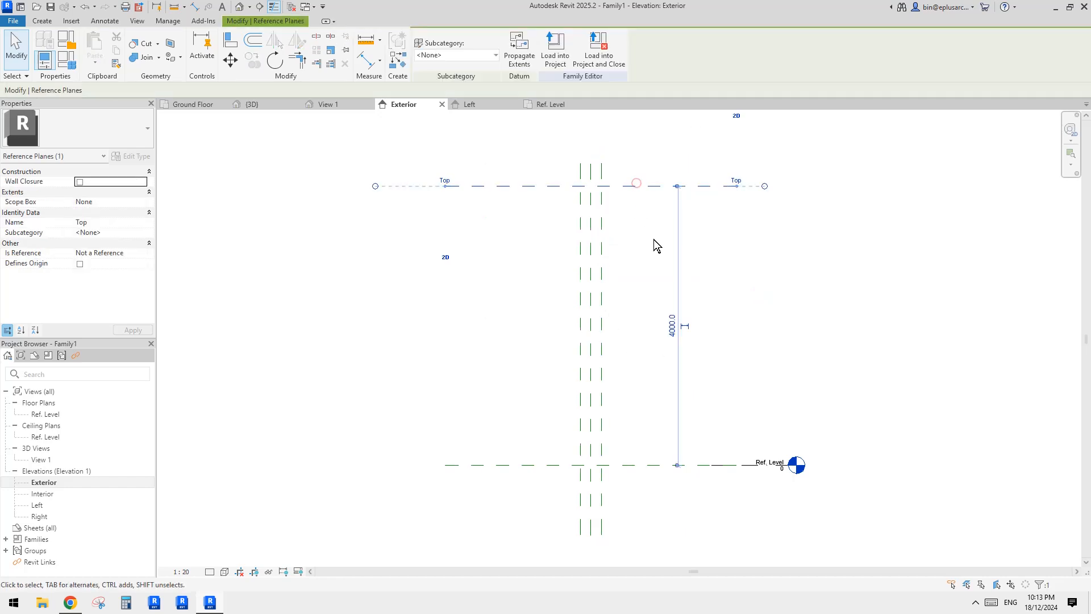
click(672, 327)
key(Return)
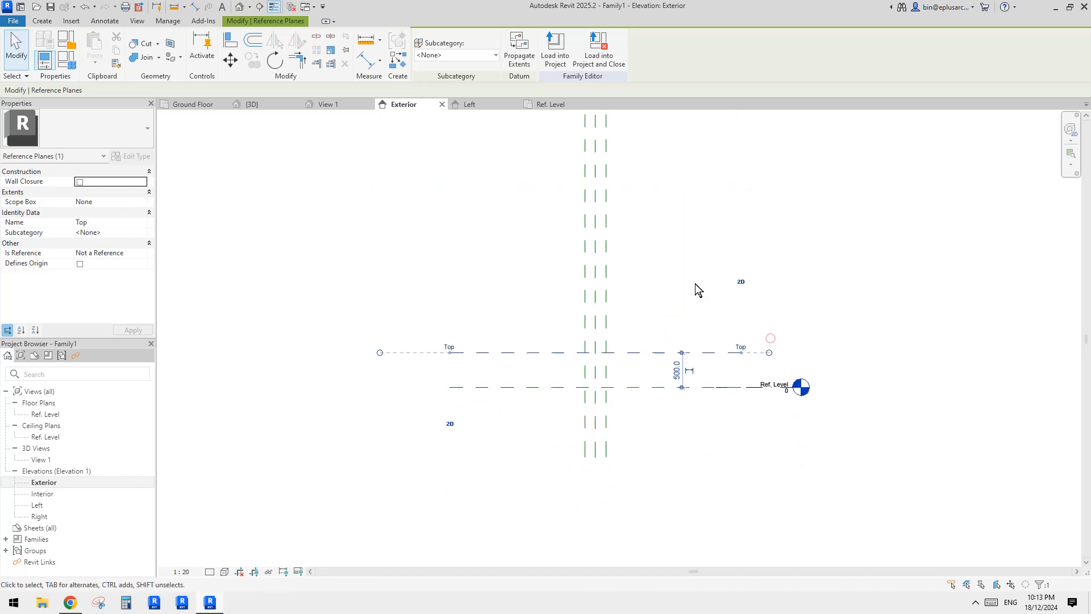
key(Escape)
scroll(591, 361, up, 3)
scroll(568, 398, up, 5)
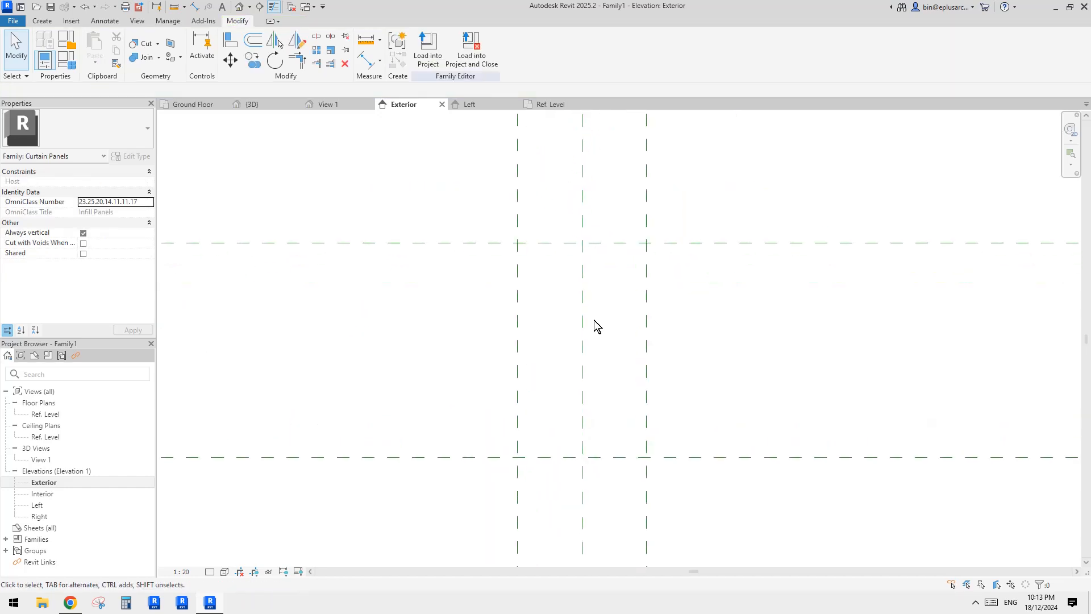
click(621, 243)
scroll(634, 306, down, 1)
key(Escape)
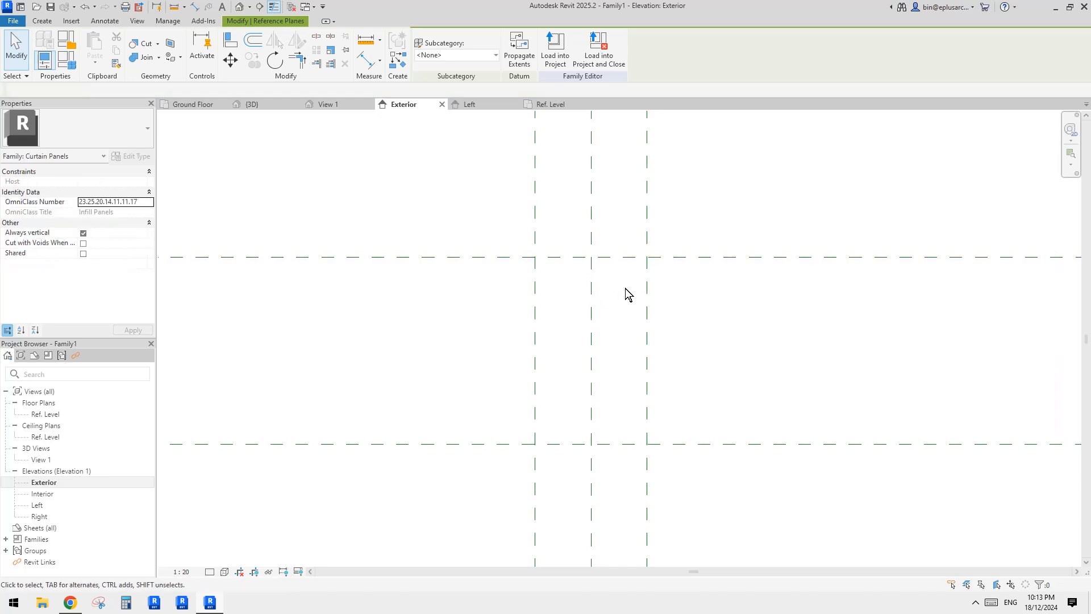
click(630, 258)
key(Escape)
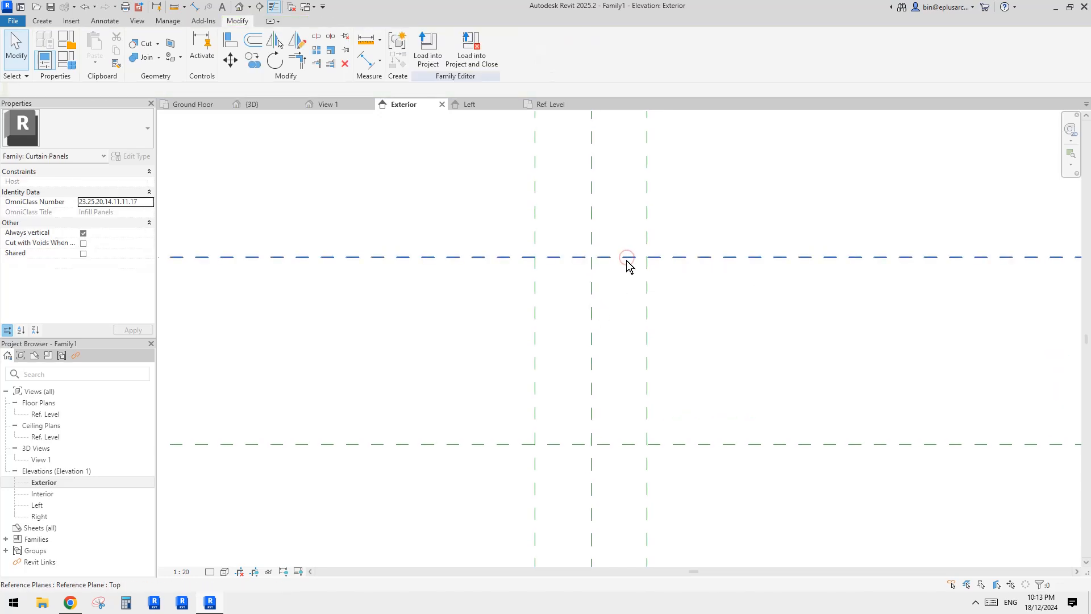
scroll(662, 281, down, 2)
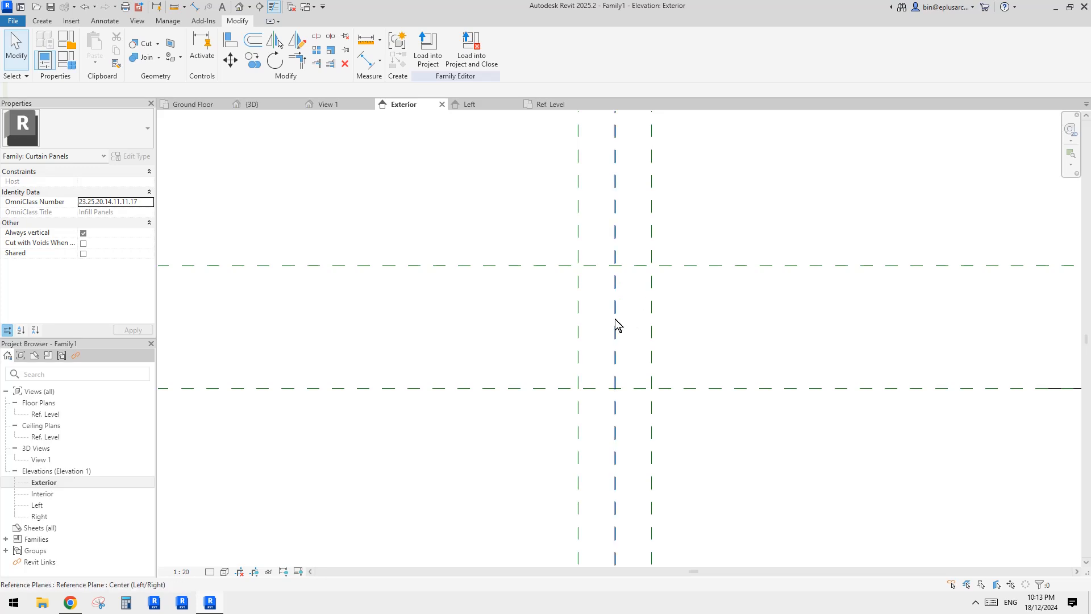
scroll(615, 325, up, 2)
middle_drag(627, 301, 630, 304)
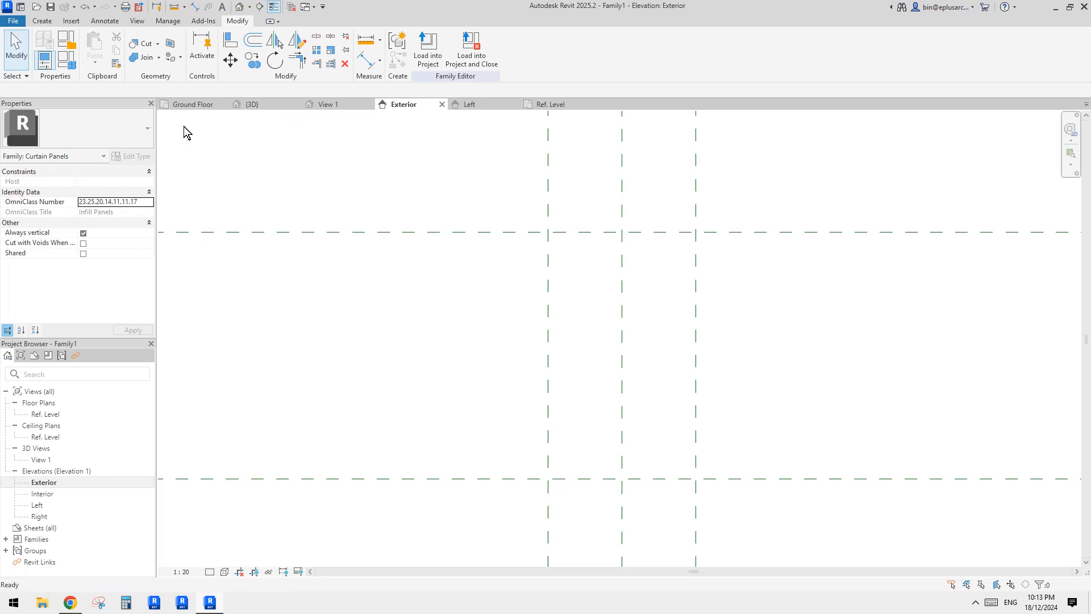
Start an extrusion in the Exterior elevation and check the paver's shape in the browser's reference image.
click(42, 21)
middle_drag(511, 198, 421, 195)
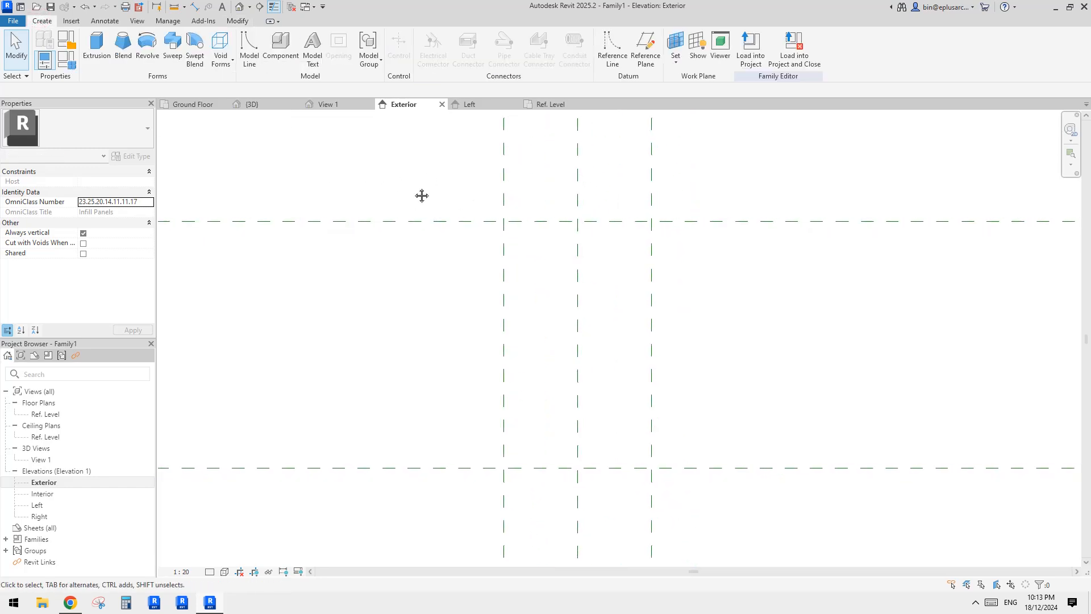
click(92, 50)
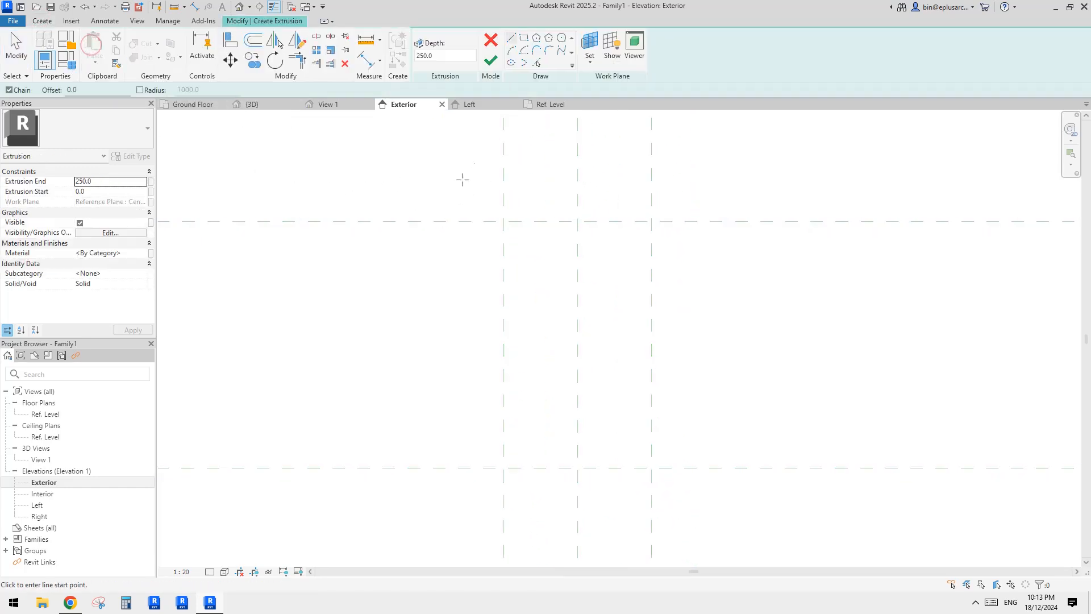
middle_drag(512, 185, 487, 175)
click(77, 604)
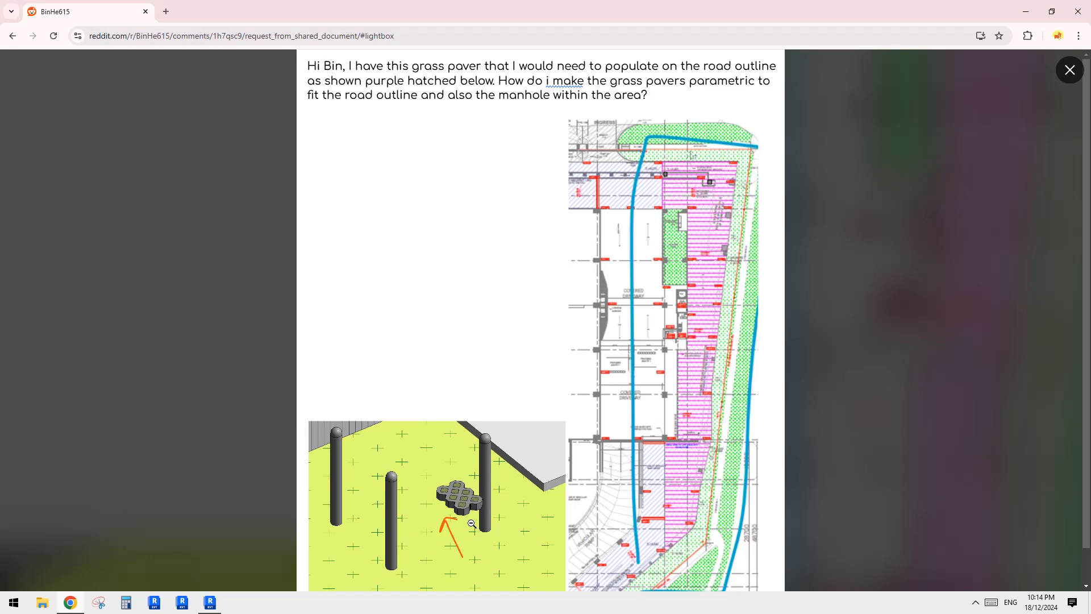
click(212, 602)
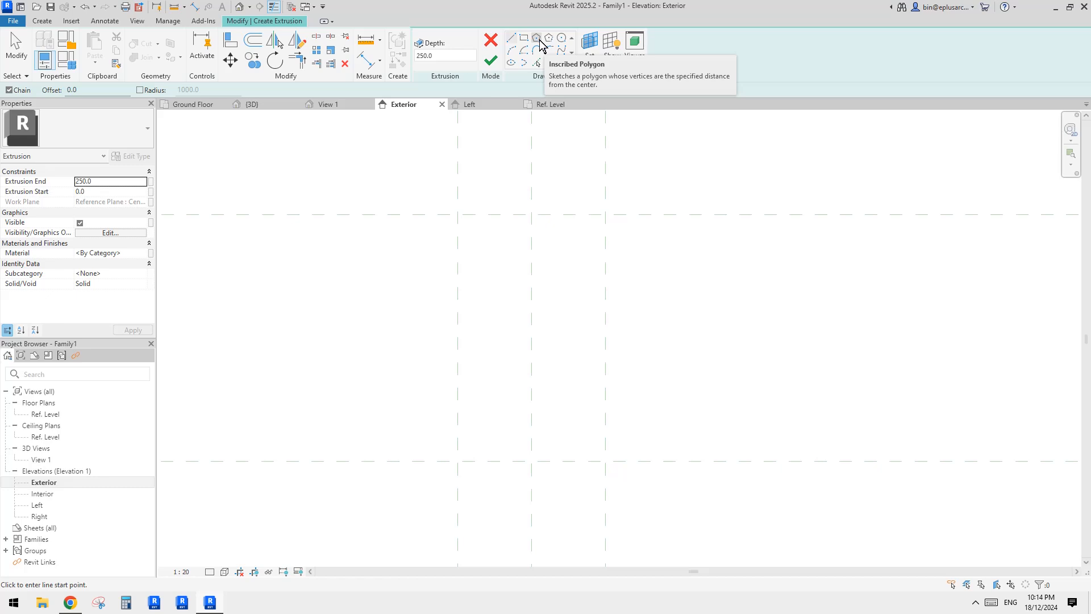
Sketch an 8-sided circumscribed polygon centred midway between the centre and Left reference planes, with its radius reaching the Left plane.
click(548, 41)
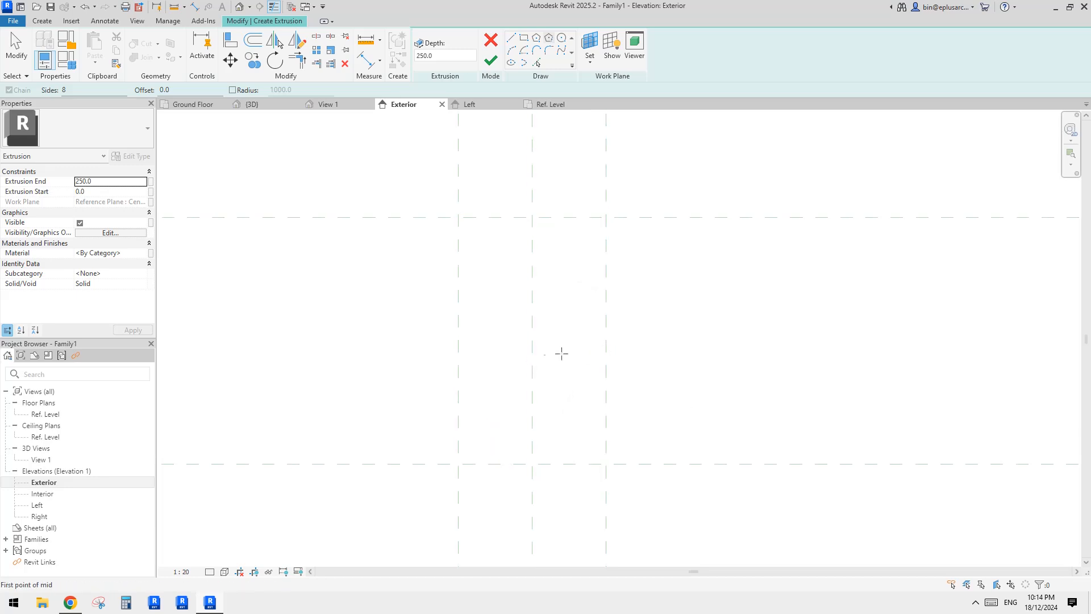
click(607, 356)
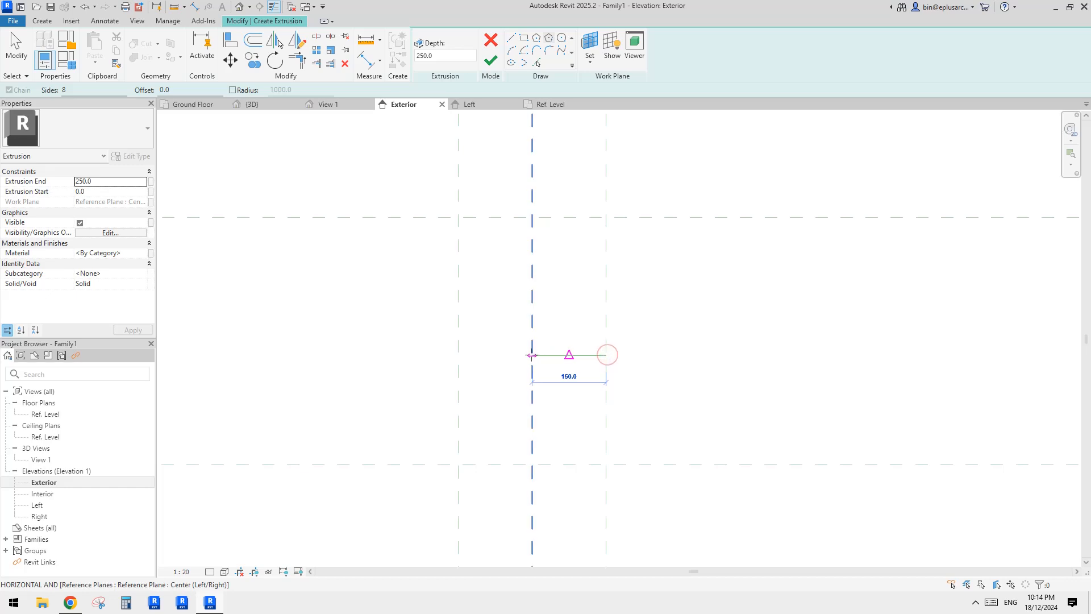
click(569, 355)
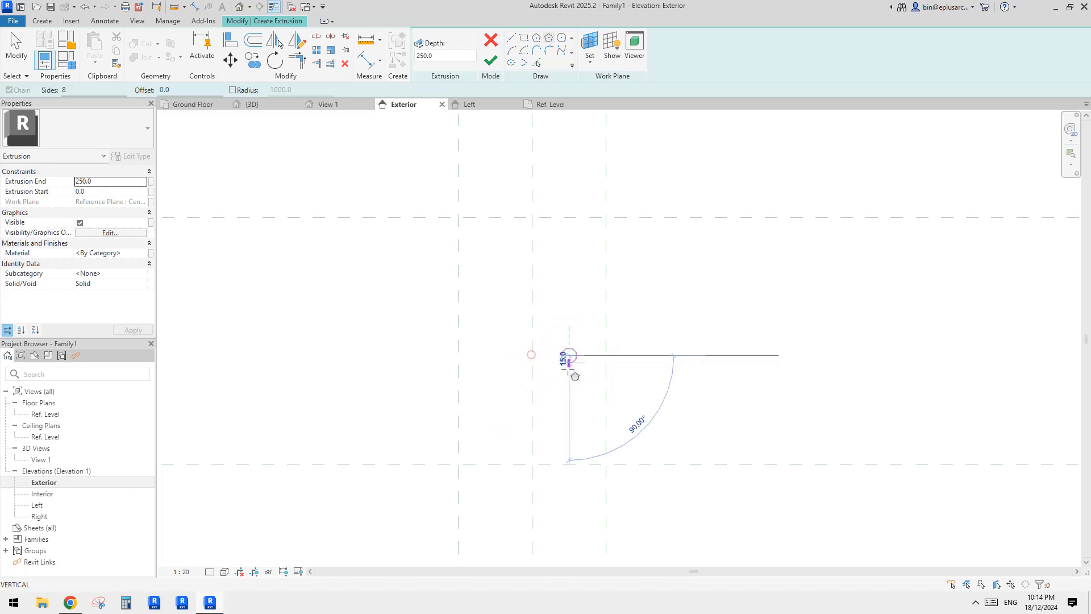
click(607, 355)
middle_drag(718, 379, 735, 360)
key(Escape)
key(Escape)
Move the octagon straight down so its bottom edge lies on the lower horizontal reference plane.
drag(510, 277, 666, 384)
middle_drag(652, 358, 678, 343)
key(m)
key(v)
click(612, 360)
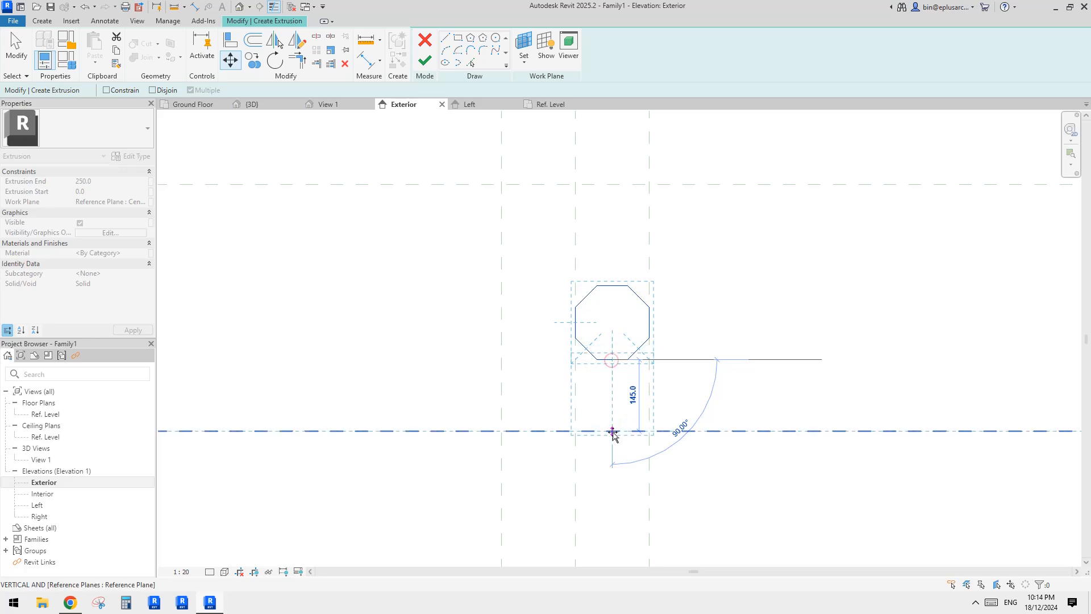
click(612, 430)
scroll(613, 432, up, 5)
key(Escape)
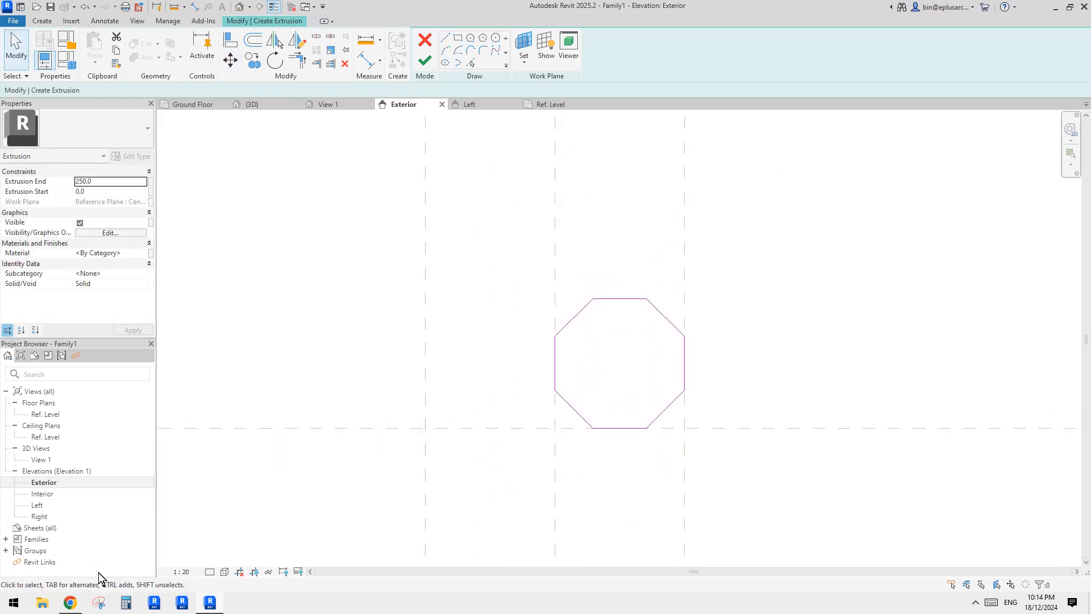
Check the paver reference image in the browser, and sketch two crossing pairs of parallel 45° diagonals between the octagon's corners.
click(70, 602)
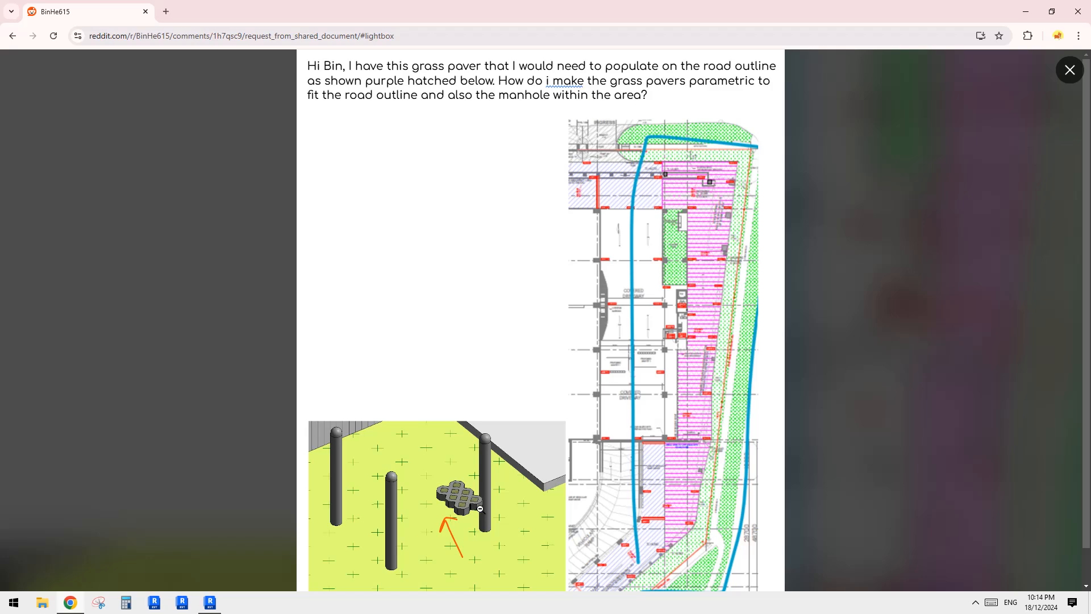
click(202, 599)
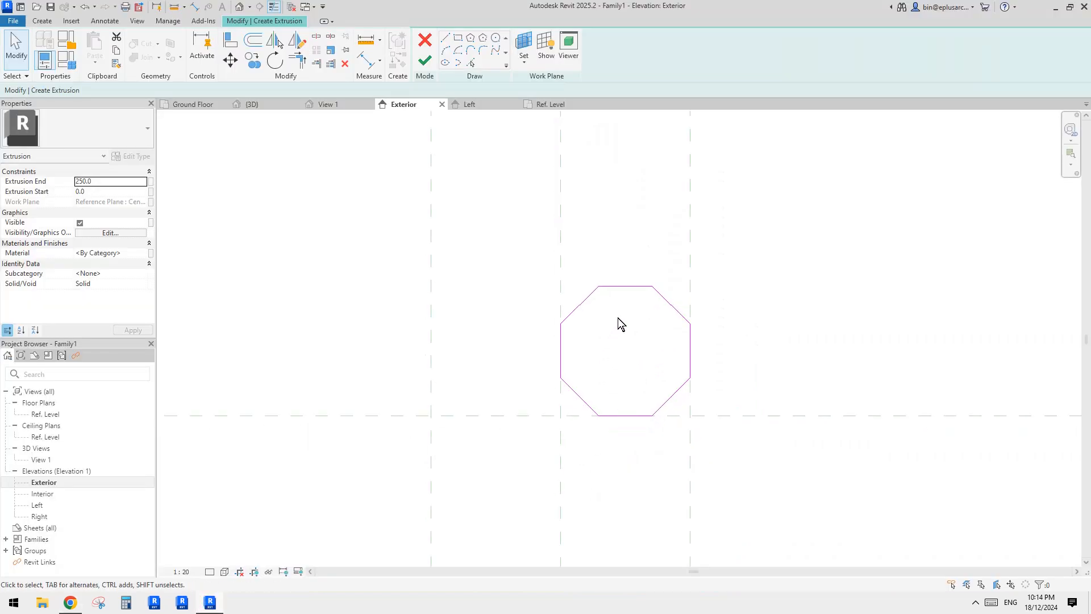
click(445, 37)
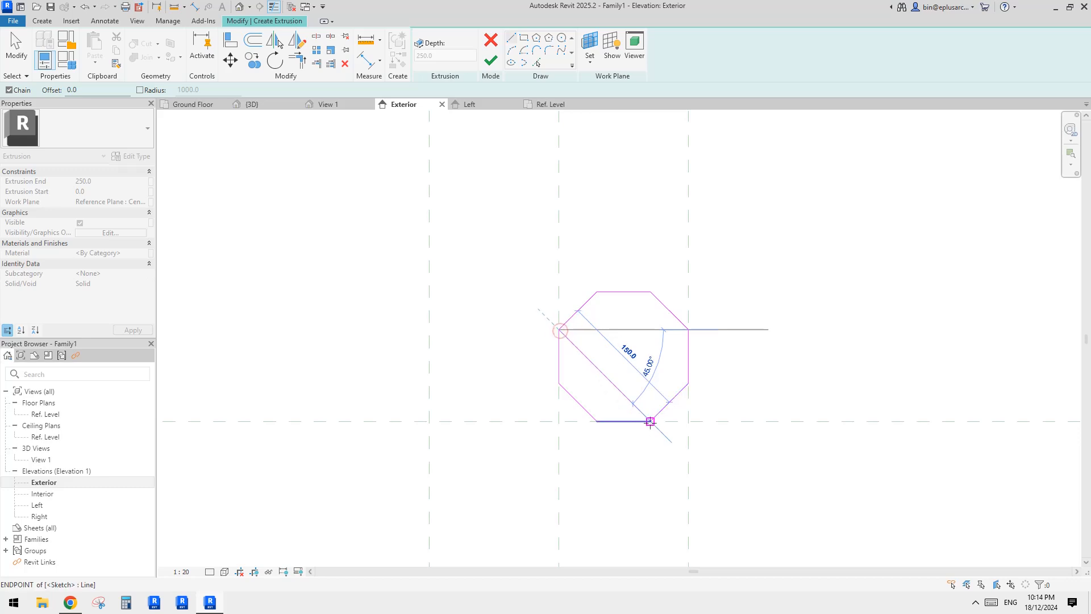
click(689, 382)
click(597, 292)
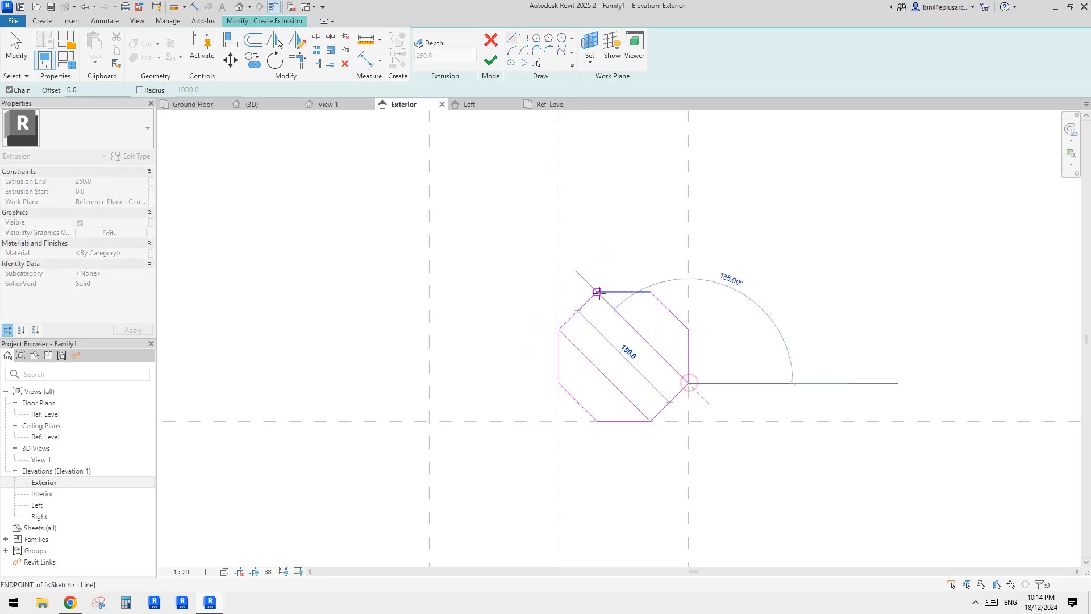
click(652, 292)
click(559, 383)
key(Escape)
click(597, 421)
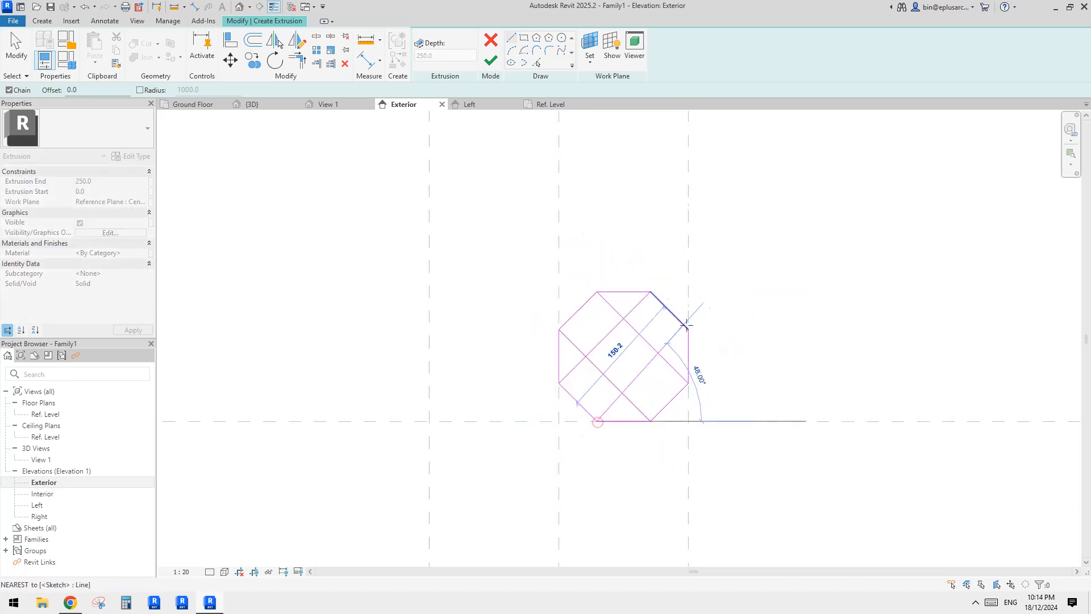
click(688, 330)
key(Escape)
key(Escape)
Trim the crossing diagonals to one another so they form a closed diamond in the middle of the octagon.
click(655, 366)
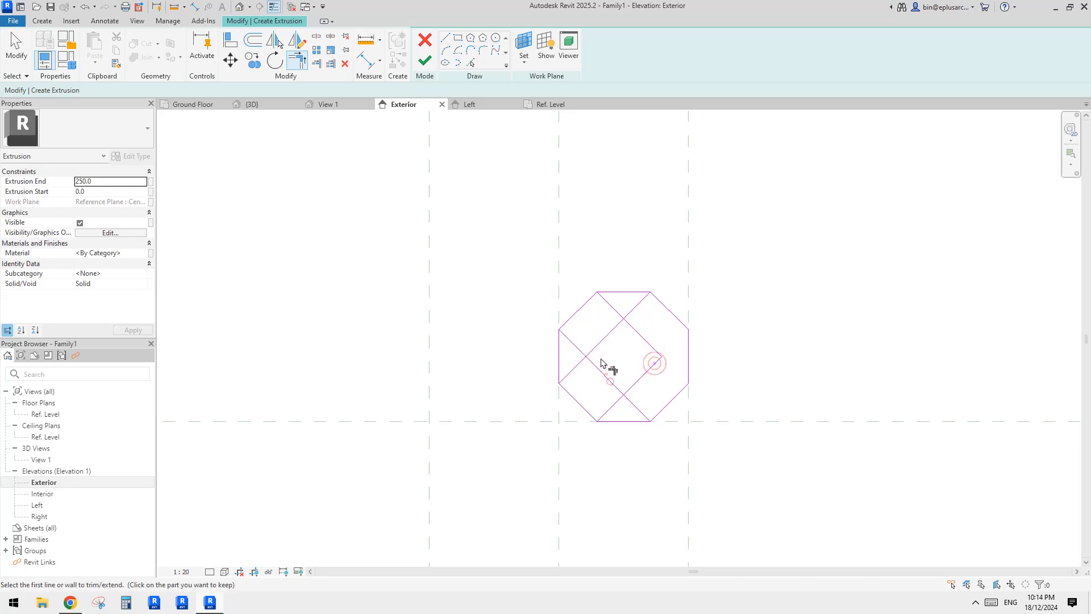
click(606, 376)
click(609, 343)
click(629, 327)
click(611, 331)
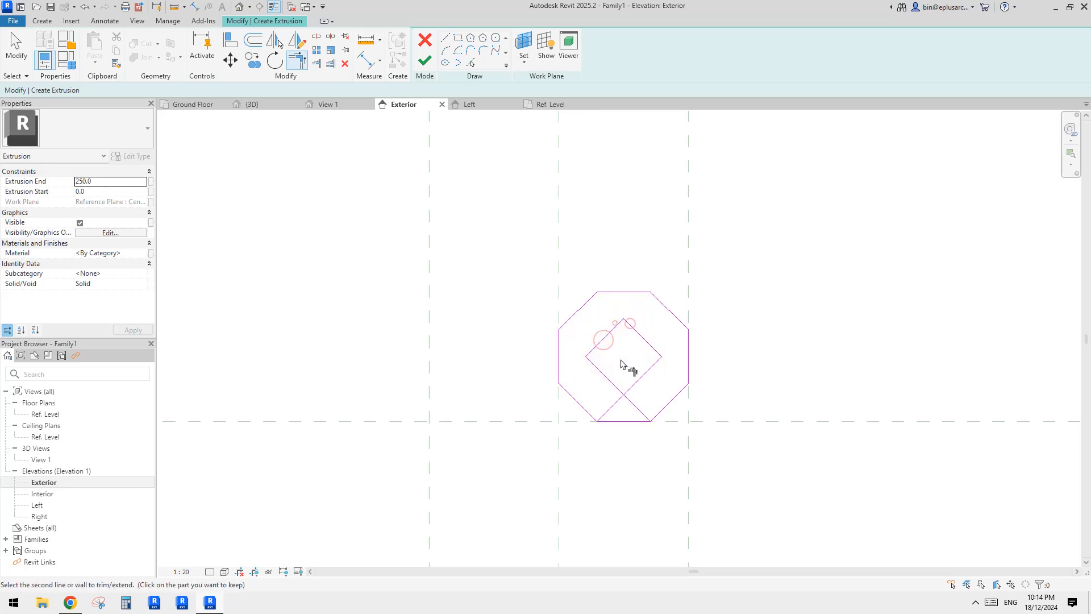
click(614, 388)
click(646, 372)
key(Escape)
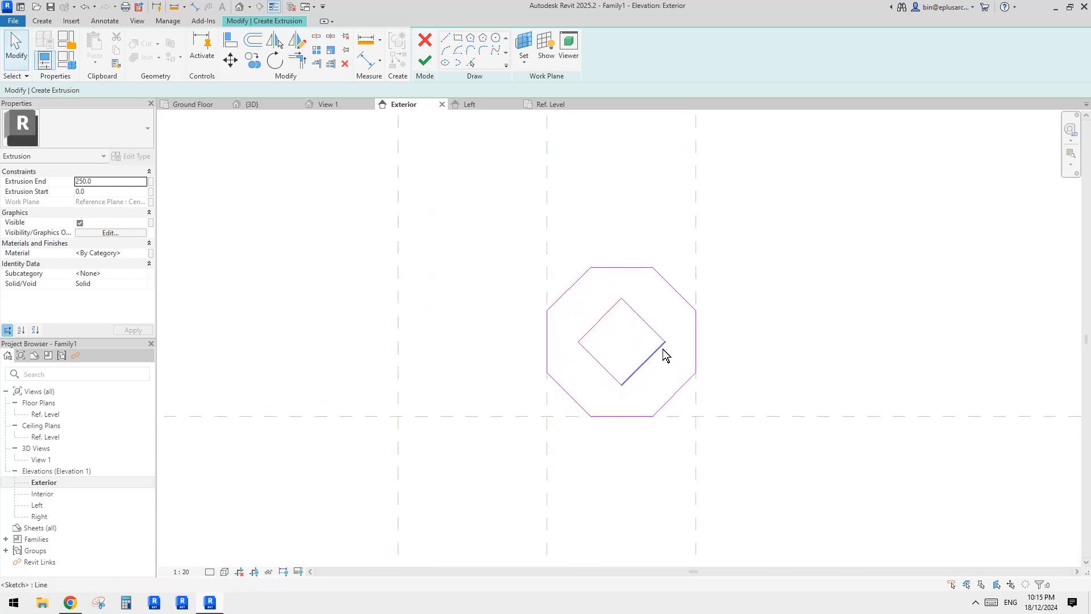
Mirror the octagon and its diamond about the octagon's vertical edge on the centre reference plane.
drag(512, 238, 760, 433)
scroll(760, 434, down, 1)
scroll(641, 397, down, 1)
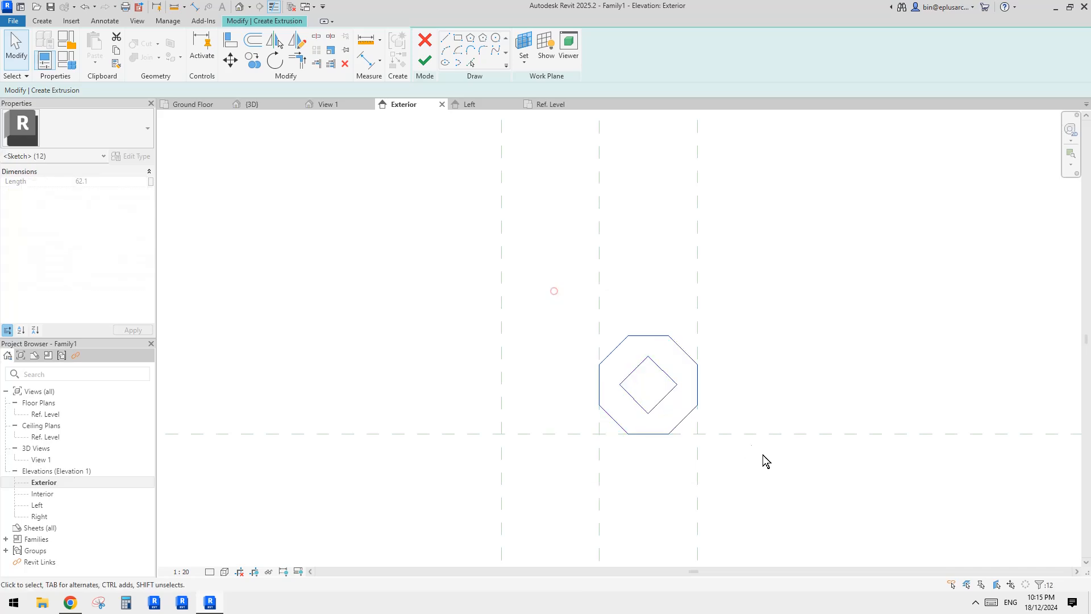
key(m)
key(m)
click(599, 391)
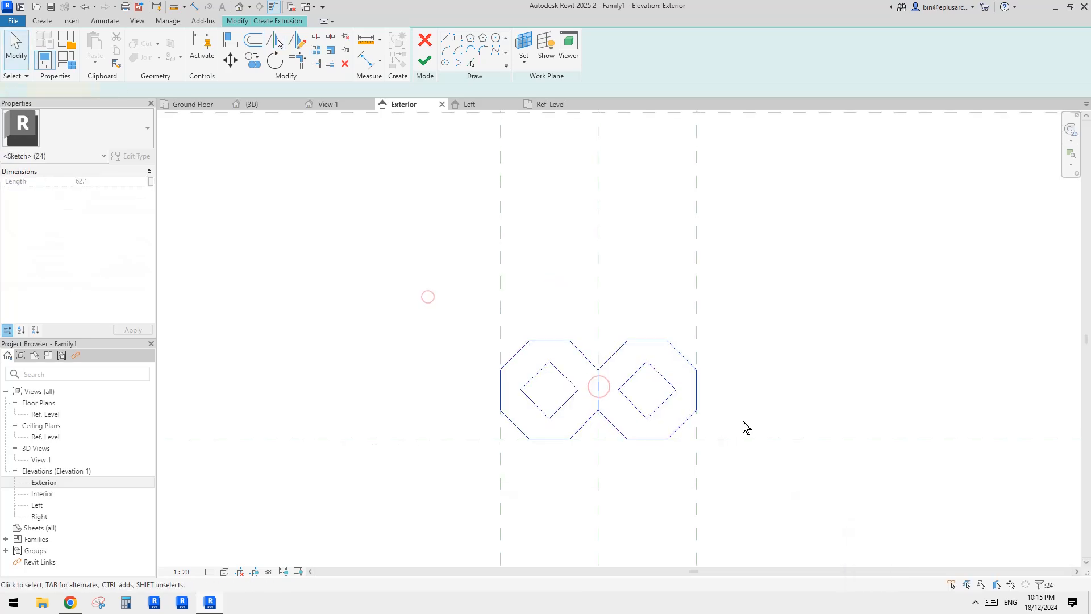
Mirror the octagon pair upward about its top edges twice to build a grid two octagons wide and three high.
click(650, 346)
middle_drag(501, 238, 523, 305)
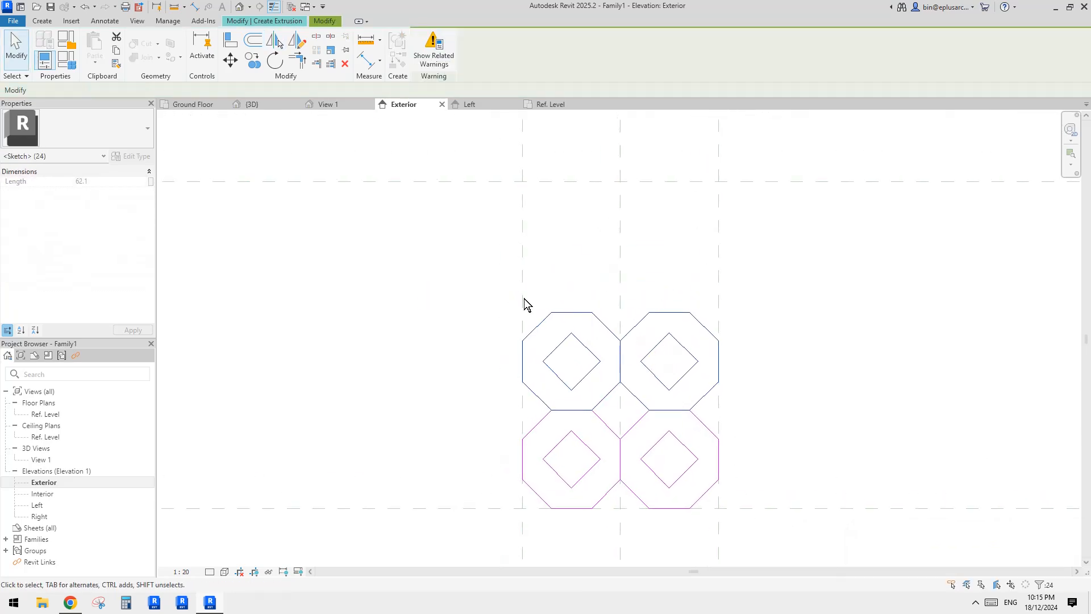
key(m)
key(m)
key(Escape)
scroll(742, 299, down, 1)
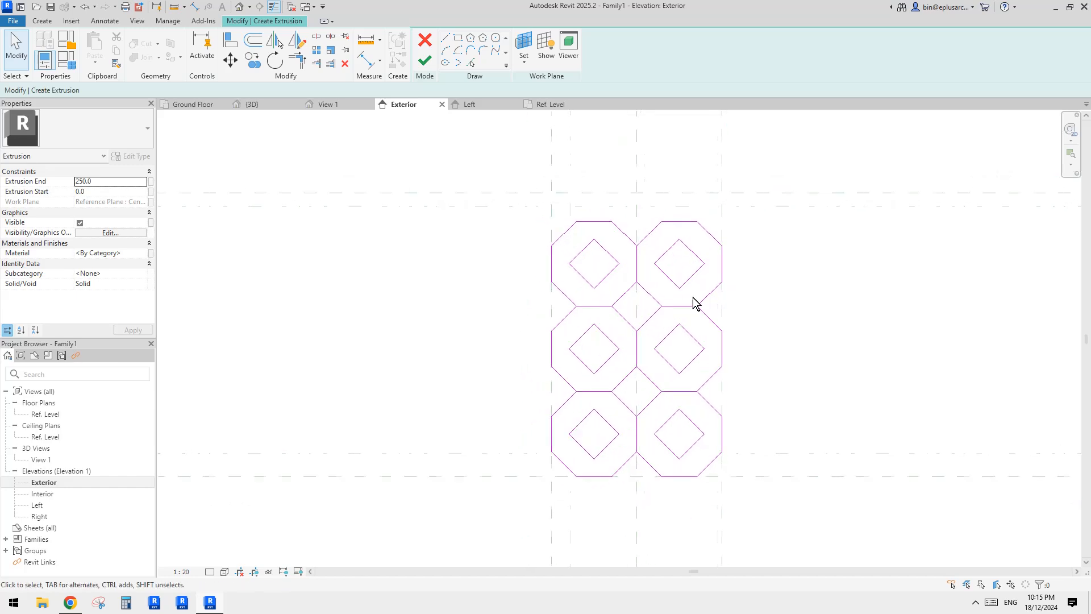
Delete the edges shared by neighbouring octagons, leaving one continuous paver outline with diamond openings.
scroll(676, 299, up, 2)
drag(636, 301, 711, 319)
key(Delete)
drag(616, 195, 633, 302)
key(Delete)
drag(493, 298, 642, 412)
key(Delete)
key(Delete)
drag(488, 410, 743, 433)
key(Delete)
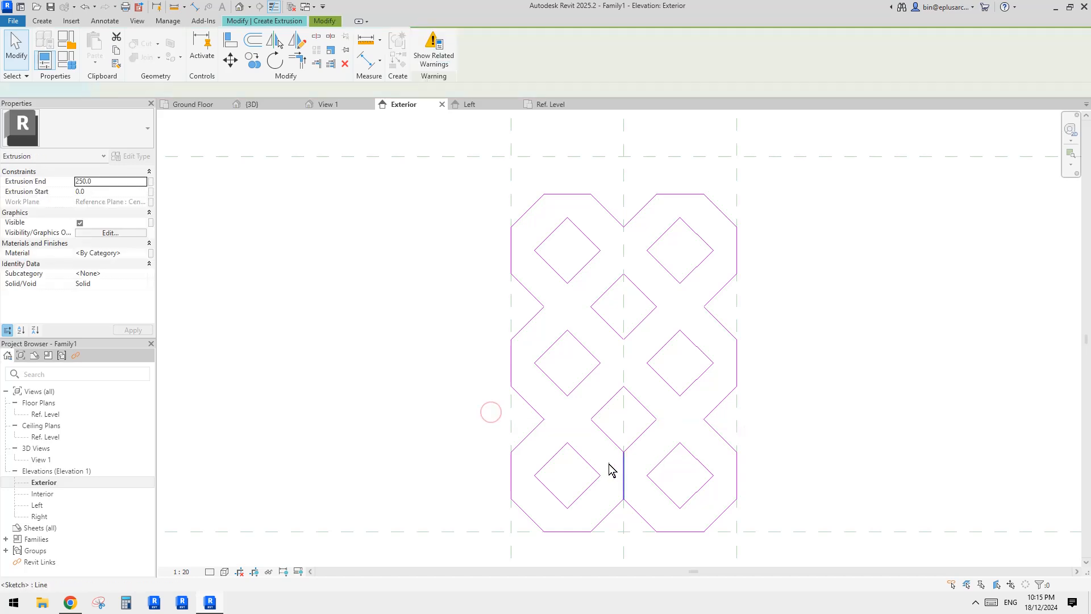
drag(621, 429, 648, 528)
key(Delete)
Compare the sketched paver outline with the grass paver reference image in the browser.
scroll(799, 309, down, 1)
middle_drag(799, 310, 750, 308)
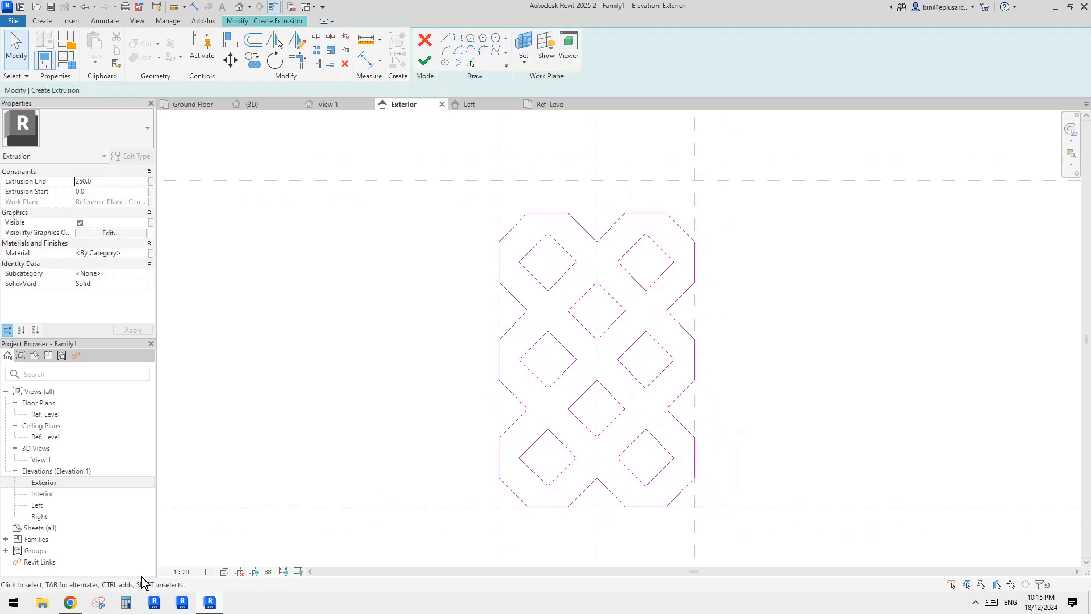
click(74, 605)
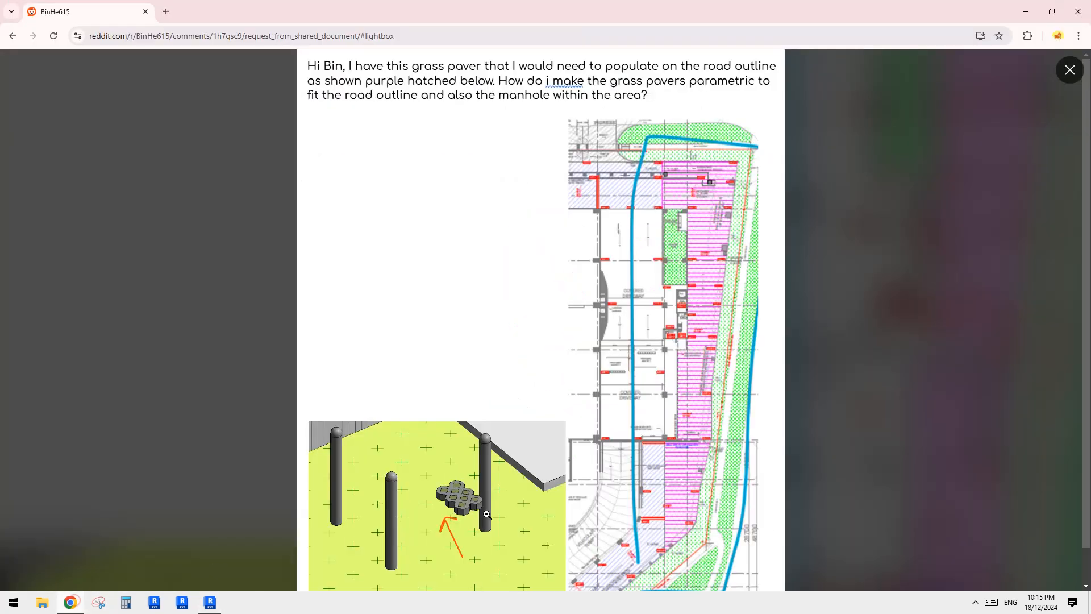
click(211, 603)
middle_drag(683, 390, 640, 341)
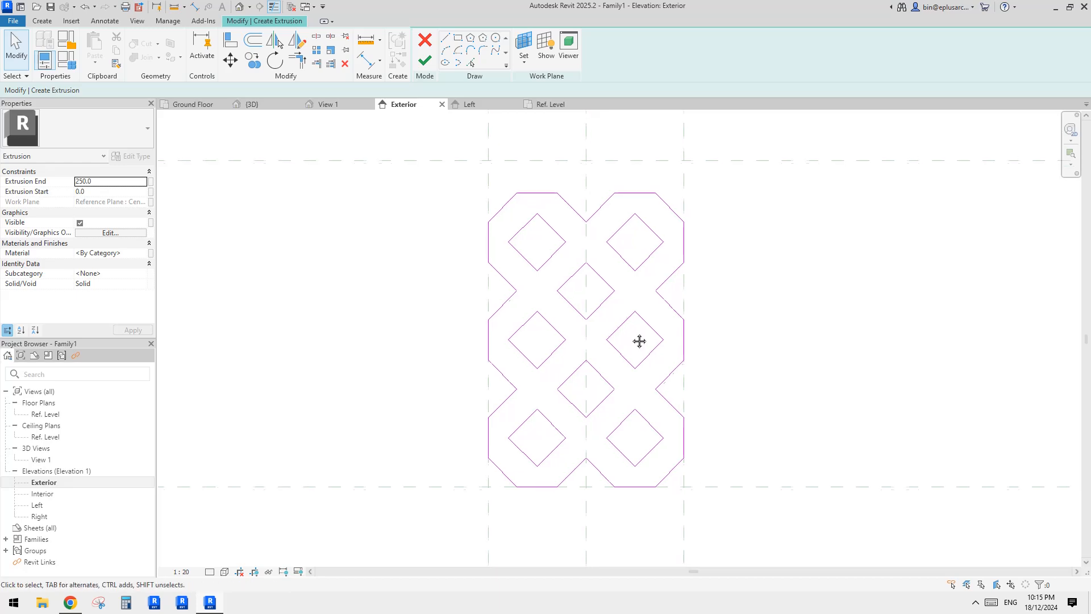
middle_drag(625, 172, 623, 177)
scroll(711, 192, down, 2)
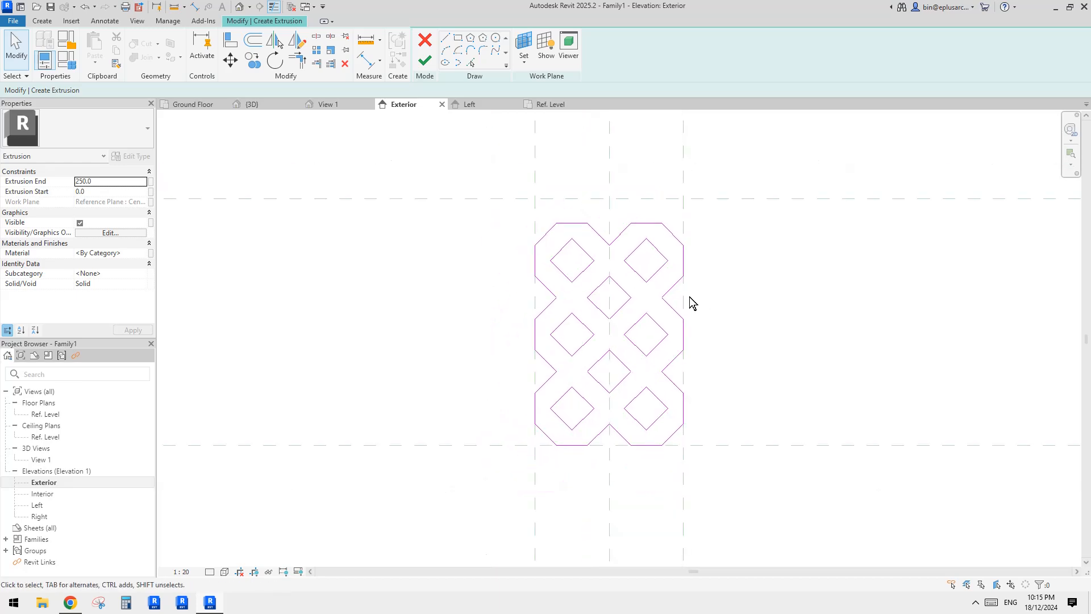
middle_drag(690, 297, 666, 379)
middle_drag(658, 282, 667, 305)
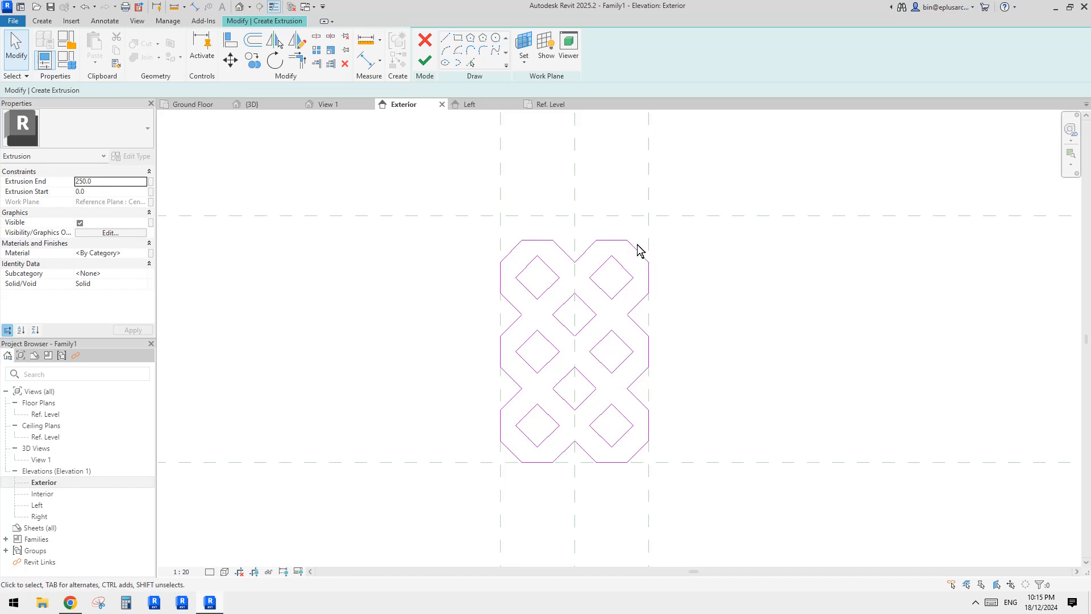
Measure the paver sketch's overall height with an aligned dimension between its top and bottom edges.
key(d)
key(i)
click(615, 238)
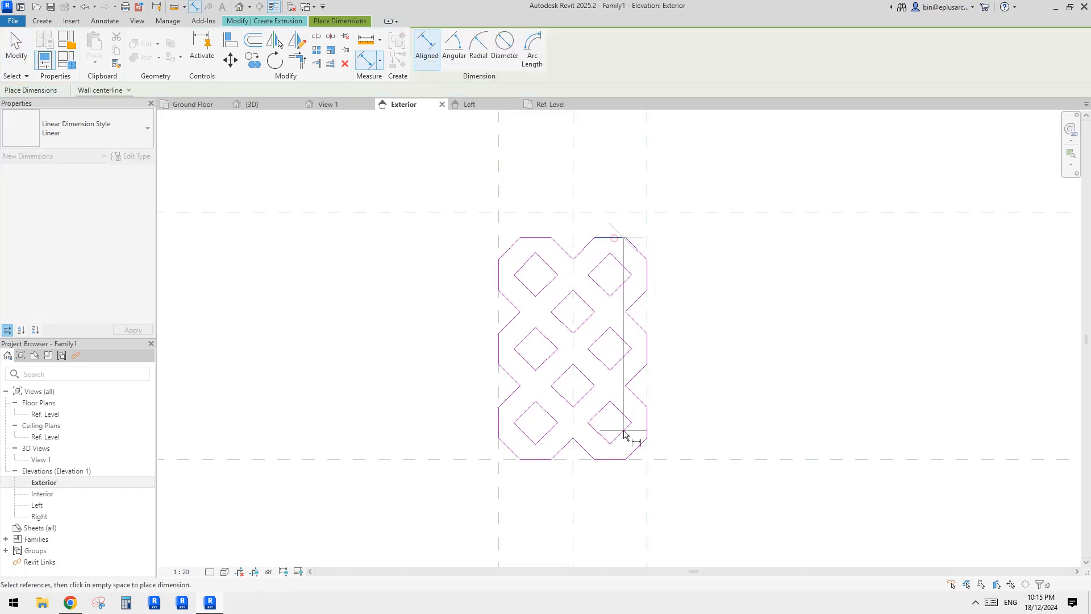
click(619, 462)
key(Escape)
key(Escape)
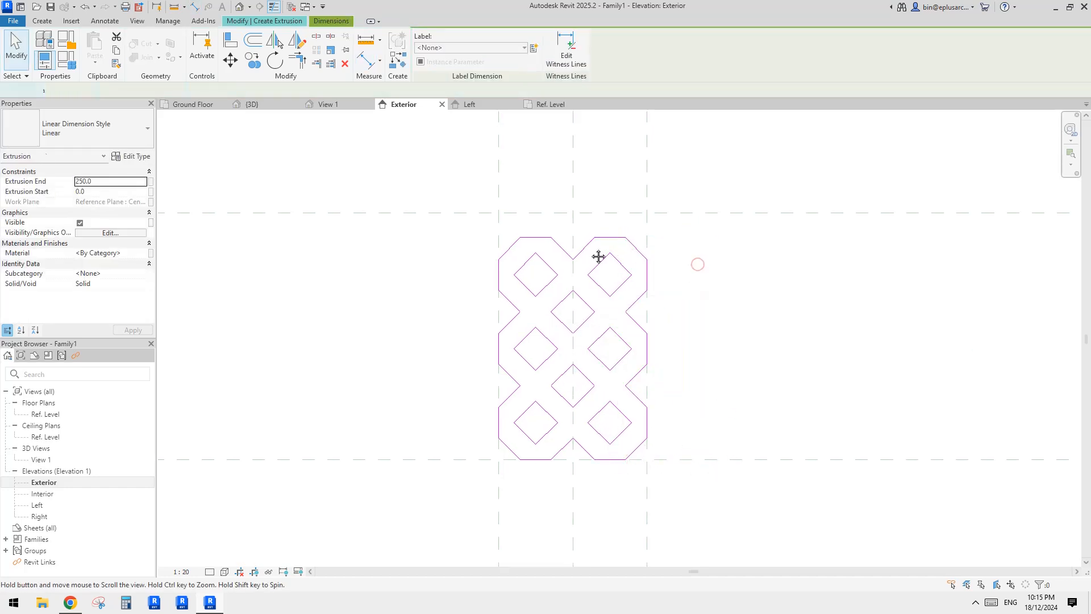
Finish the extrusion sketch and lower the Top reference plane onto the paver's top edge.
click(425, 60)
click(619, 214)
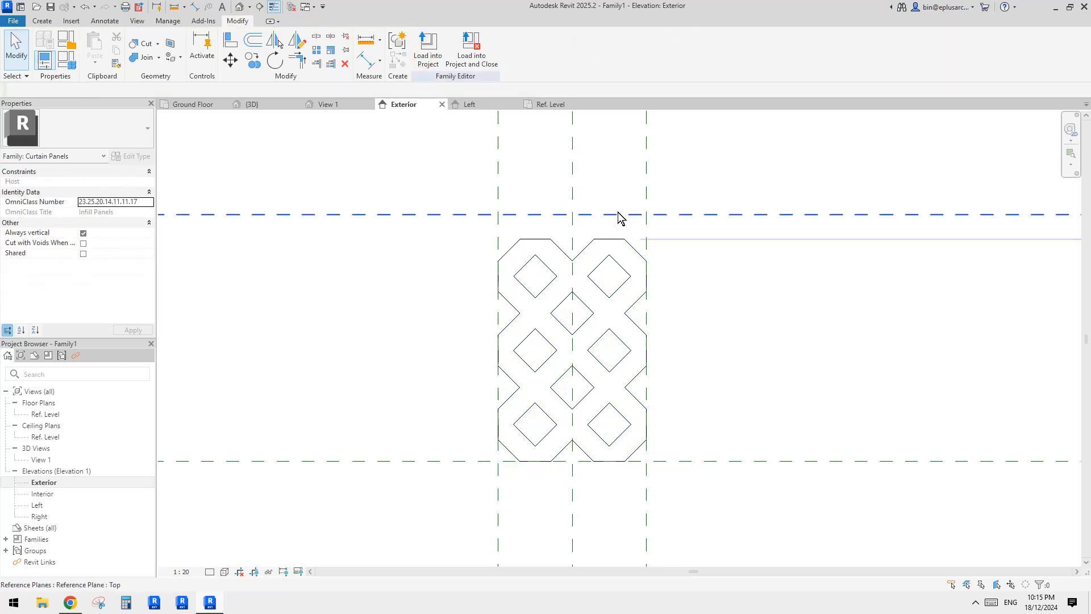
scroll(620, 234, up, 2)
drag(625, 210, 621, 240)
scroll(646, 213, down, 2)
click(648, 214)
middle_drag(609, 285, 577, 250)
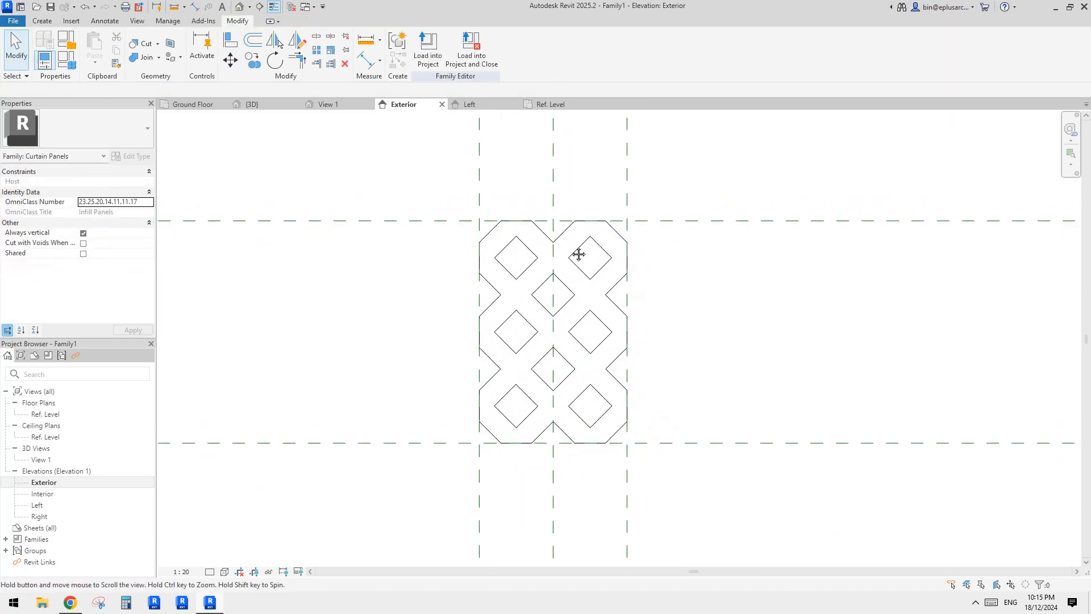
Close the inactive views, return to the project's 3D view and set the Sloped Glazing type's Grid 2 spacing to 450.
click(291, 7)
click(189, 104)
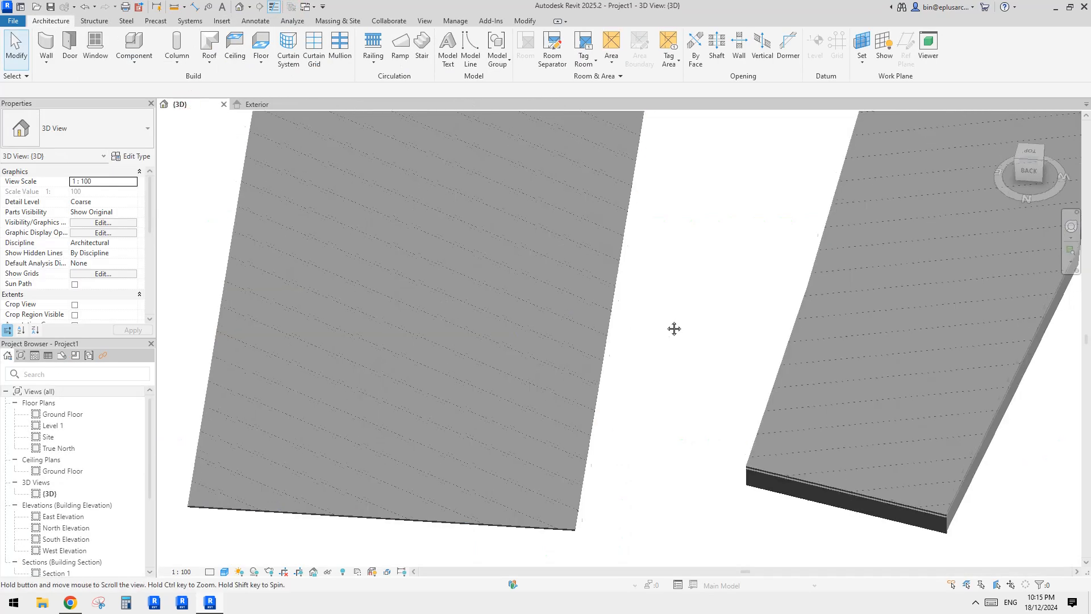
click(557, 306)
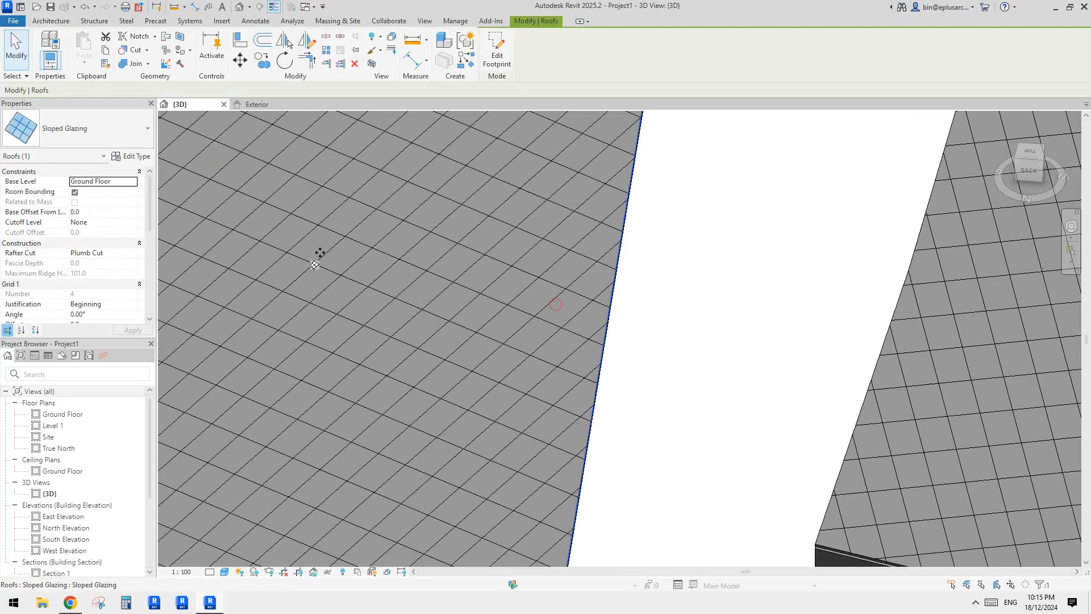
click(131, 157)
click(307, 308)
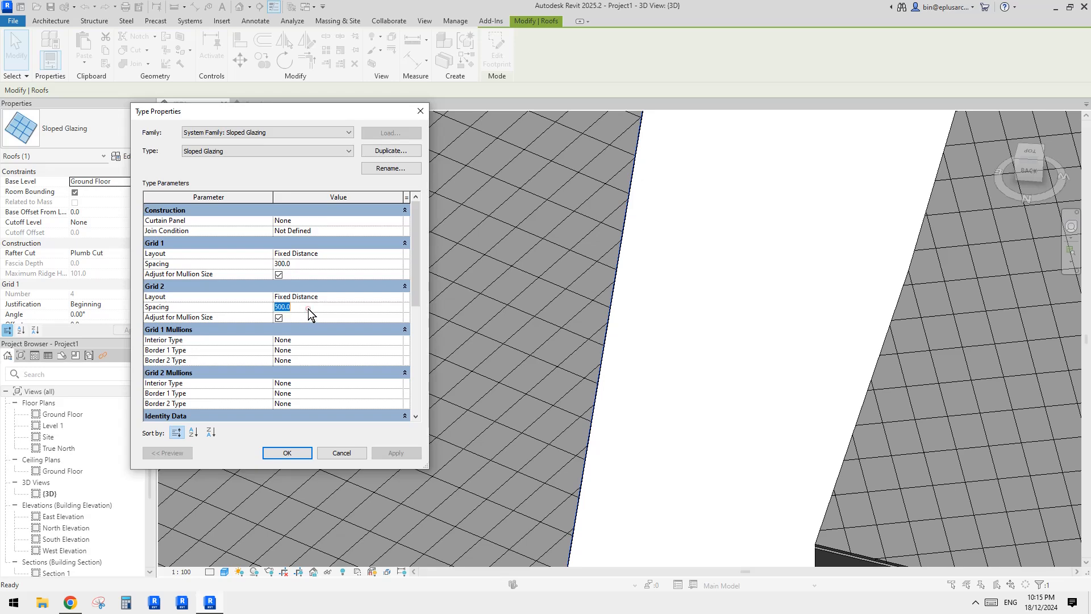
text(450)
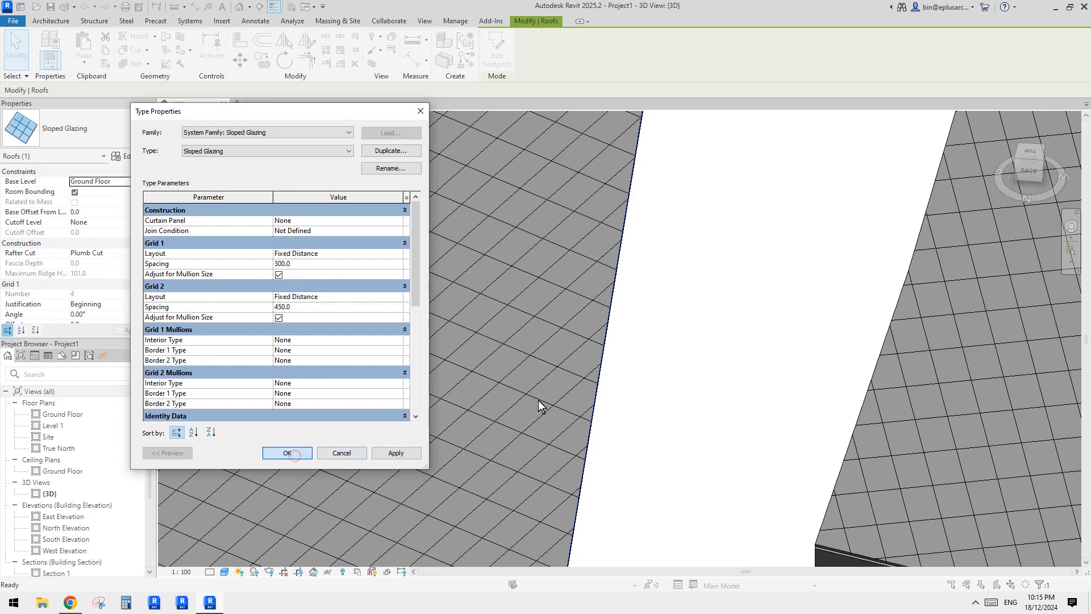
scroll(533, 375, up, 2)
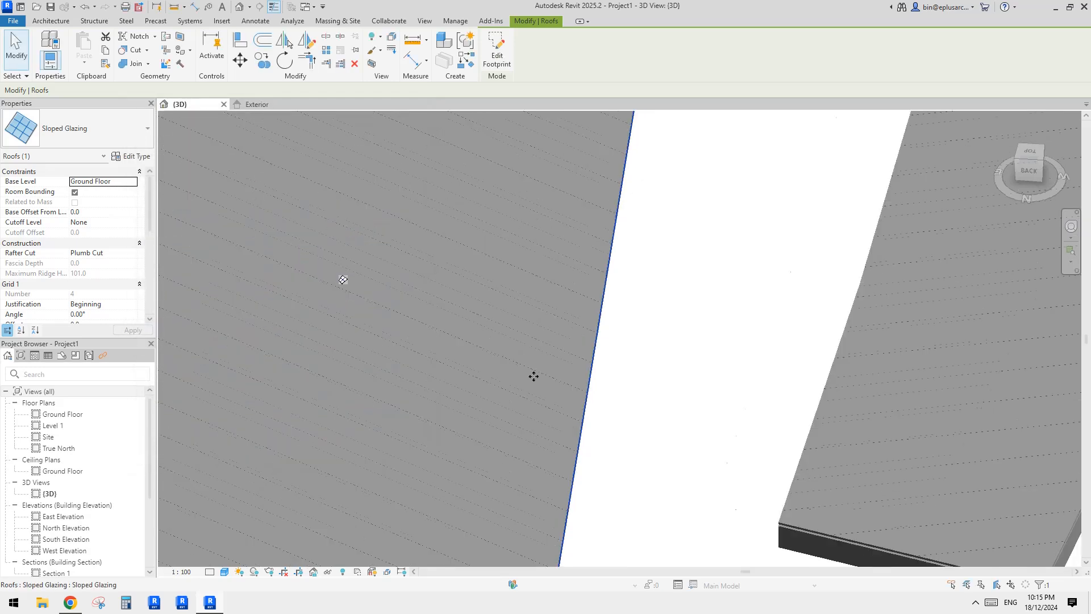
scroll(665, 389, down, 4)
Set the Grid 2 spacing of the curtain system type 1500 x 3000mm 2 to 450.
click(665, 389)
scroll(759, 341, up, 3)
click(756, 342)
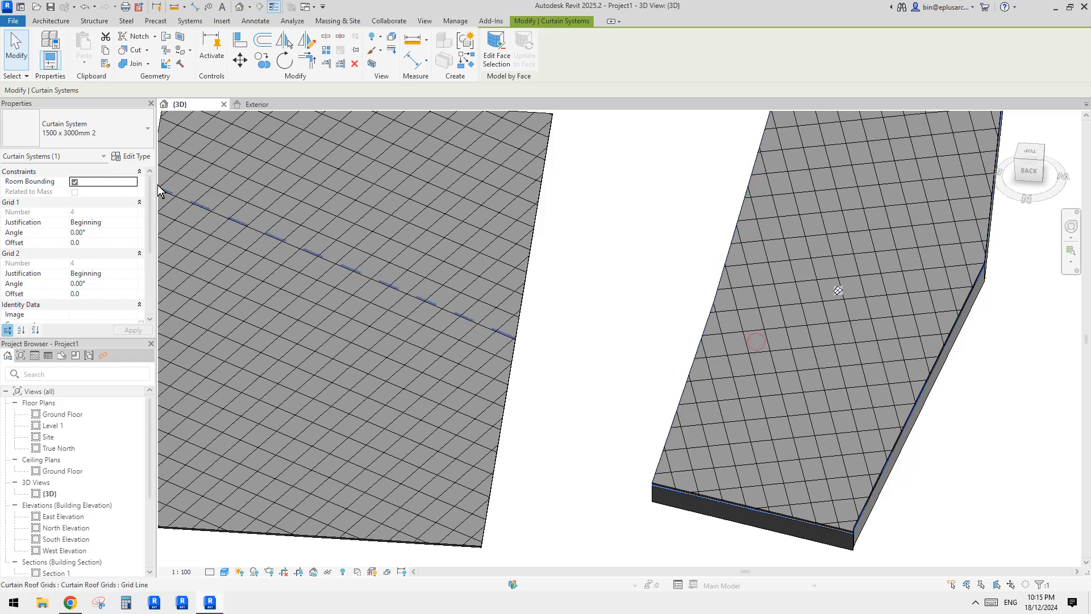
click(135, 155)
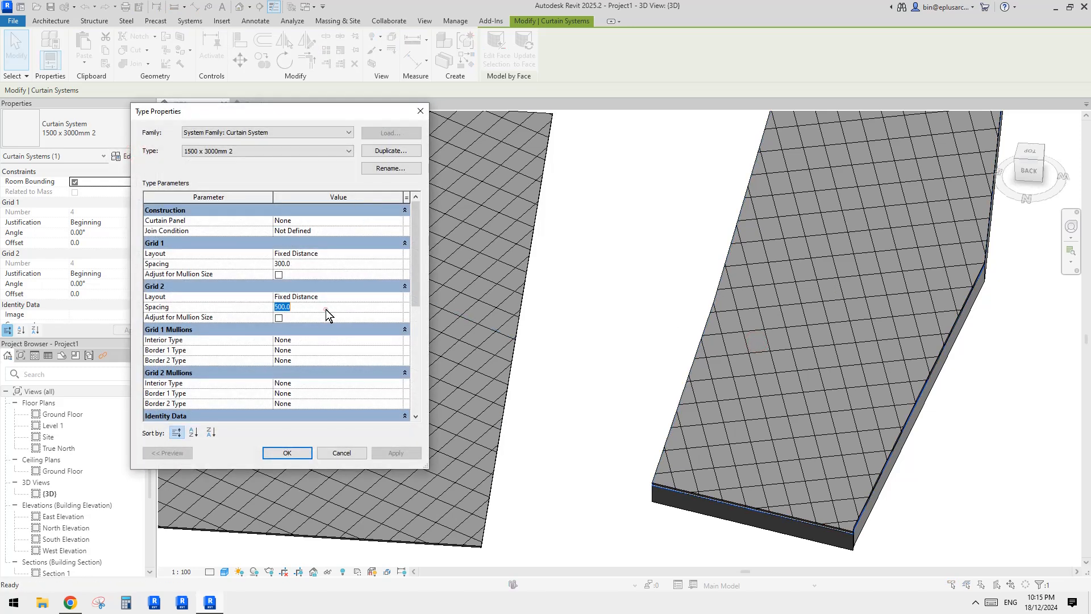
text(450)
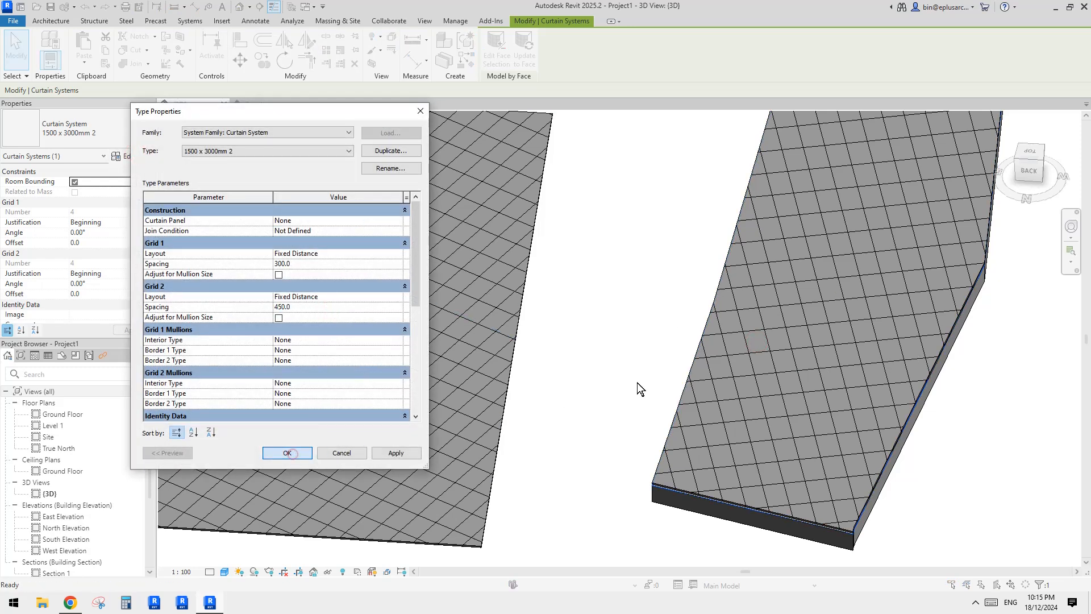
shift+middle_drag(623, 310, 522, 349)
click(514, 355)
key(Escape)
Reduce the Extrusion End of the paver extrusion in the curtain panel family's Exterior elevation.
click(256, 104)
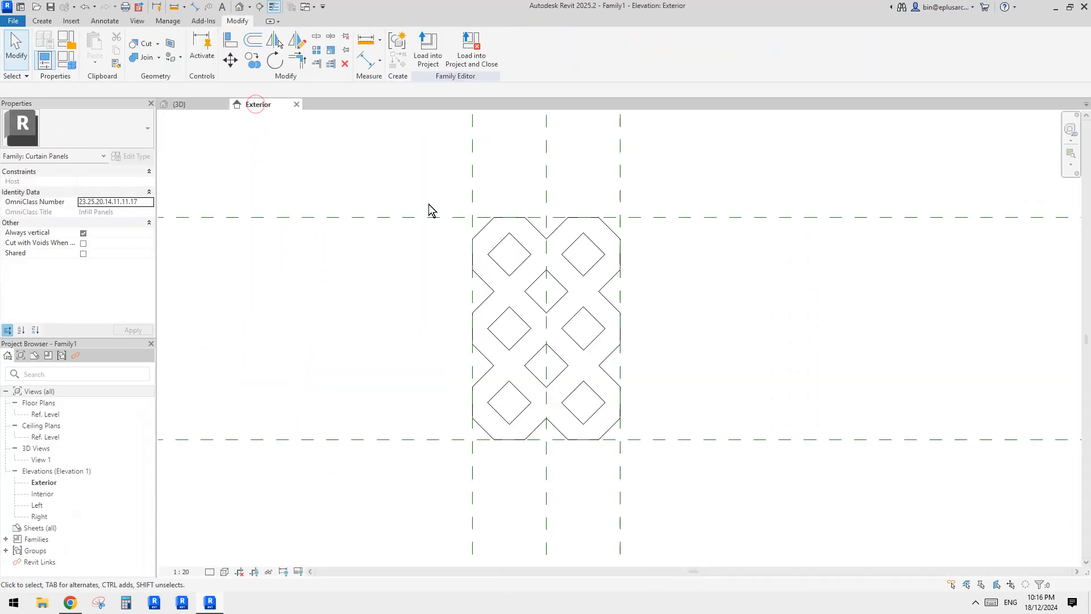
scroll(557, 260, up, 1)
click(544, 238)
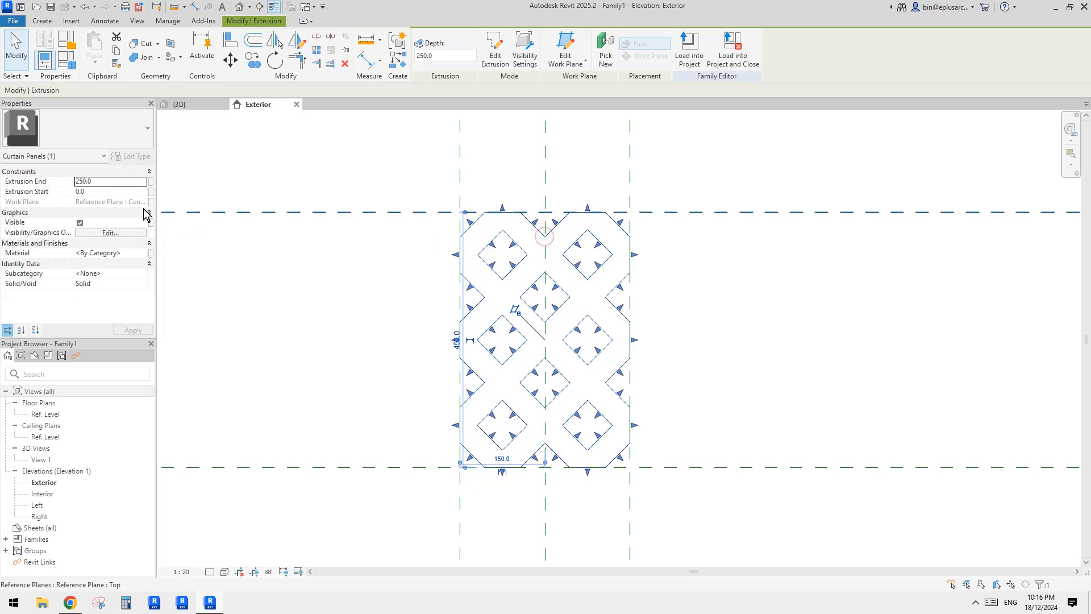
click(105, 183)
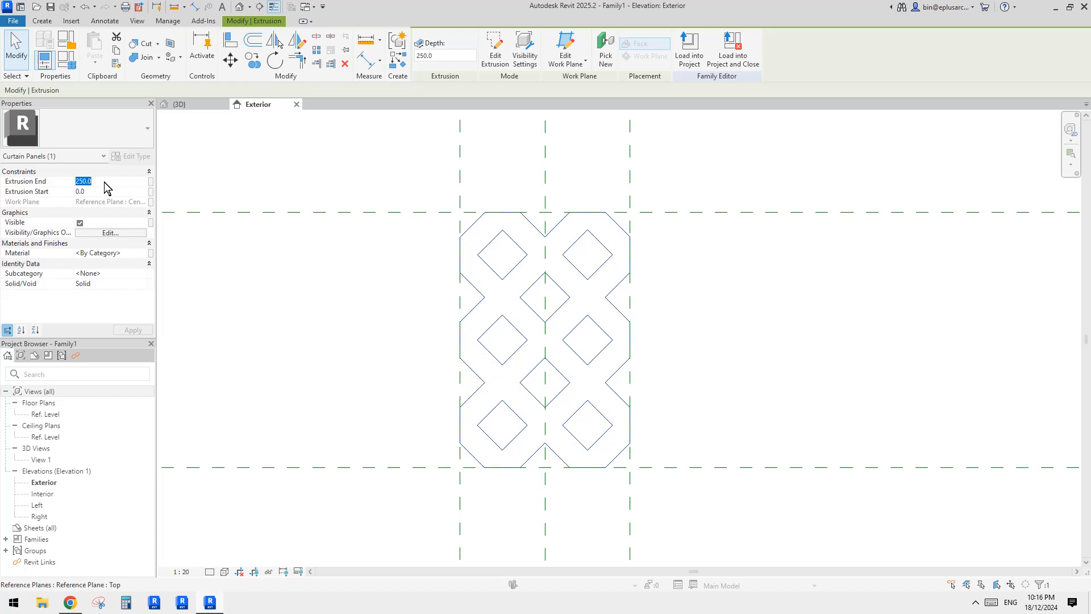
click(361, 190)
Check the thinner paver in 3D and in the Ref. Level plan, and load the family into the project.
click(240, 8)
shift+middle_drag(650, 292, 654, 415)
double_click(45, 414)
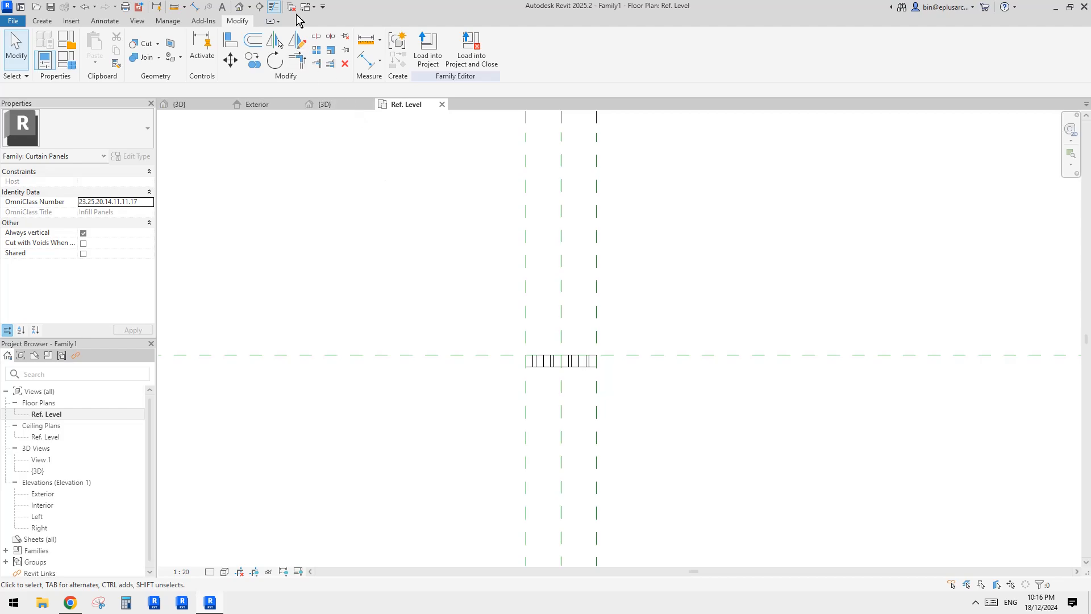
click(428, 49)
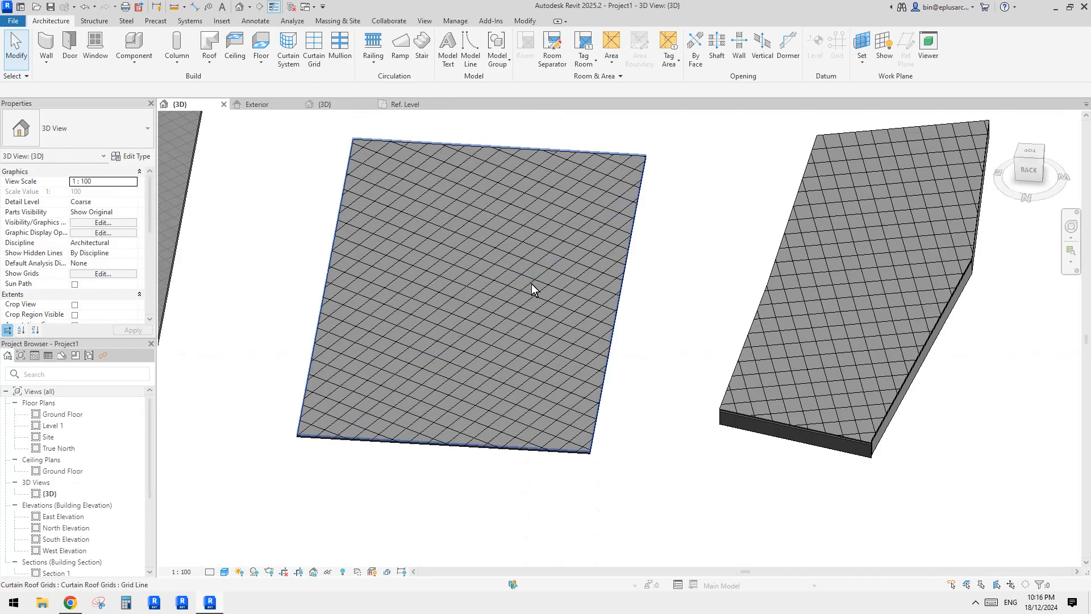
Set the Sloped Glazing type's curtain panel to Family1 : Family1.
scroll(470, 355, up, 5)
click(486, 343)
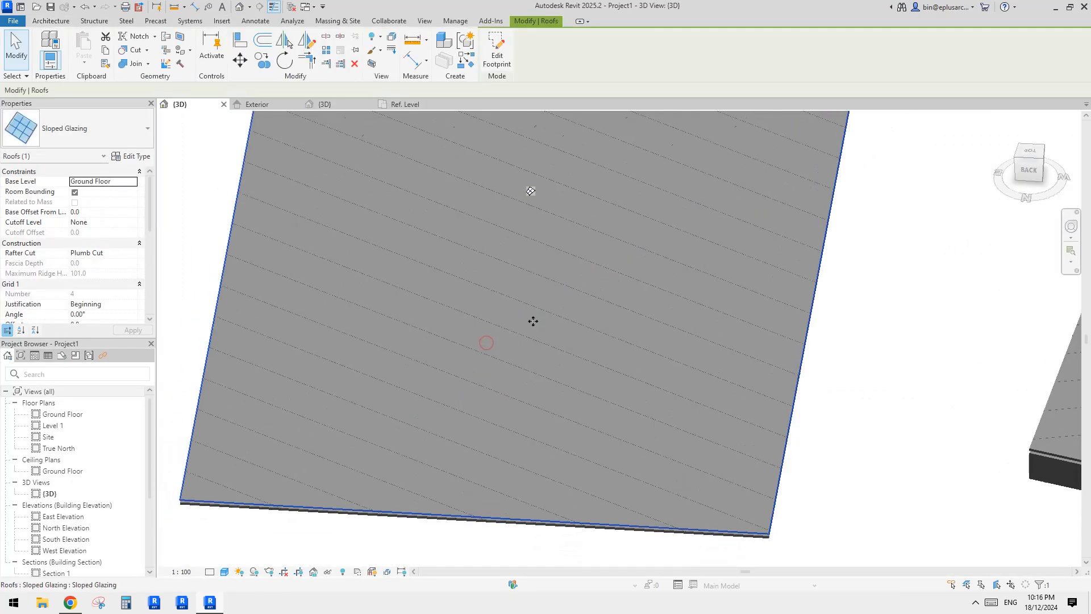
click(136, 157)
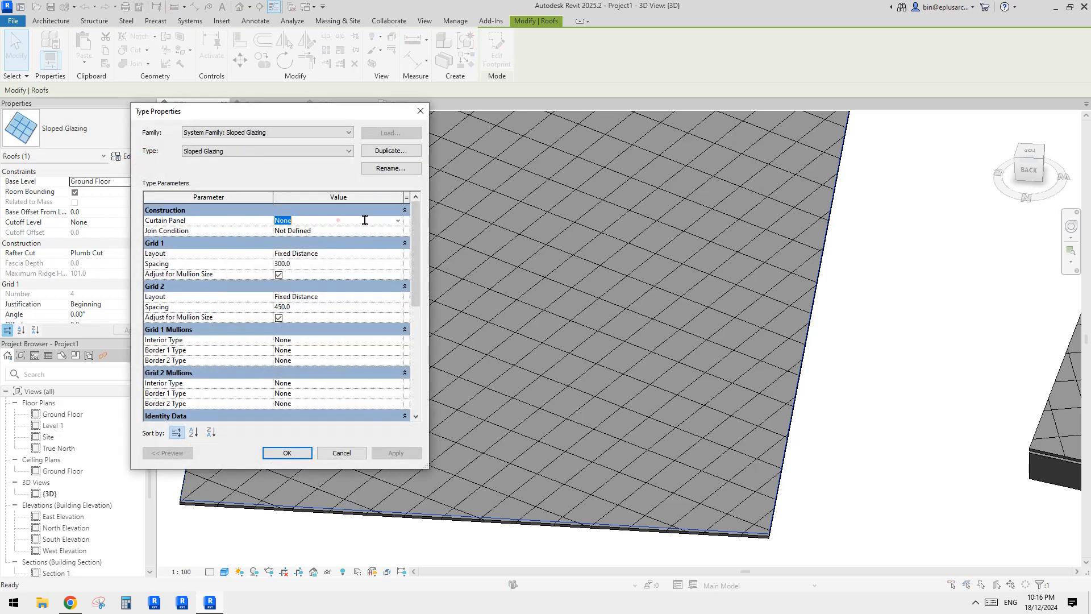
click(398, 221)
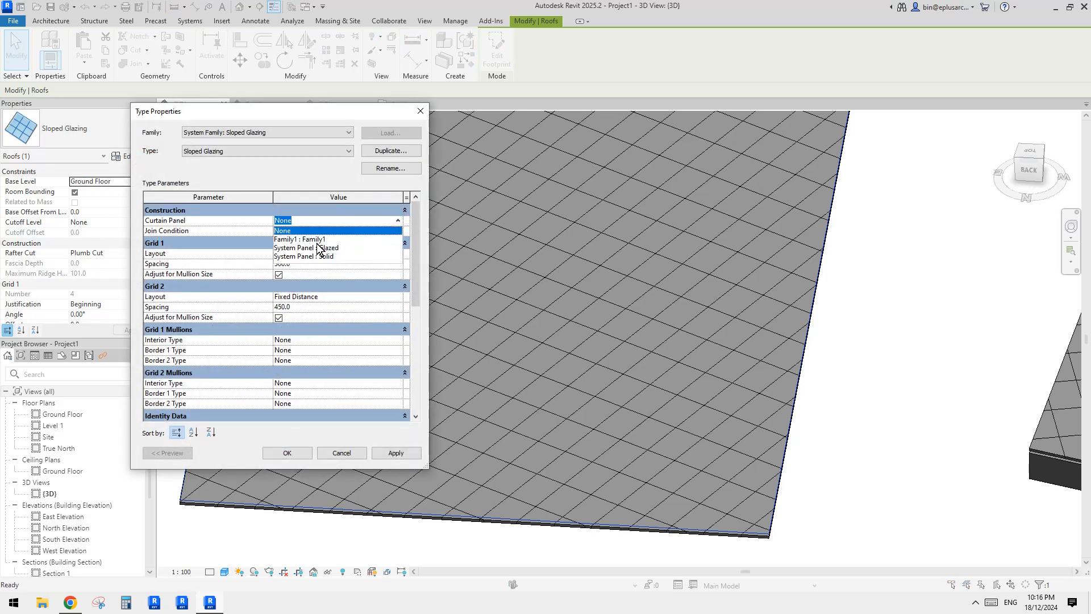
click(312, 239)
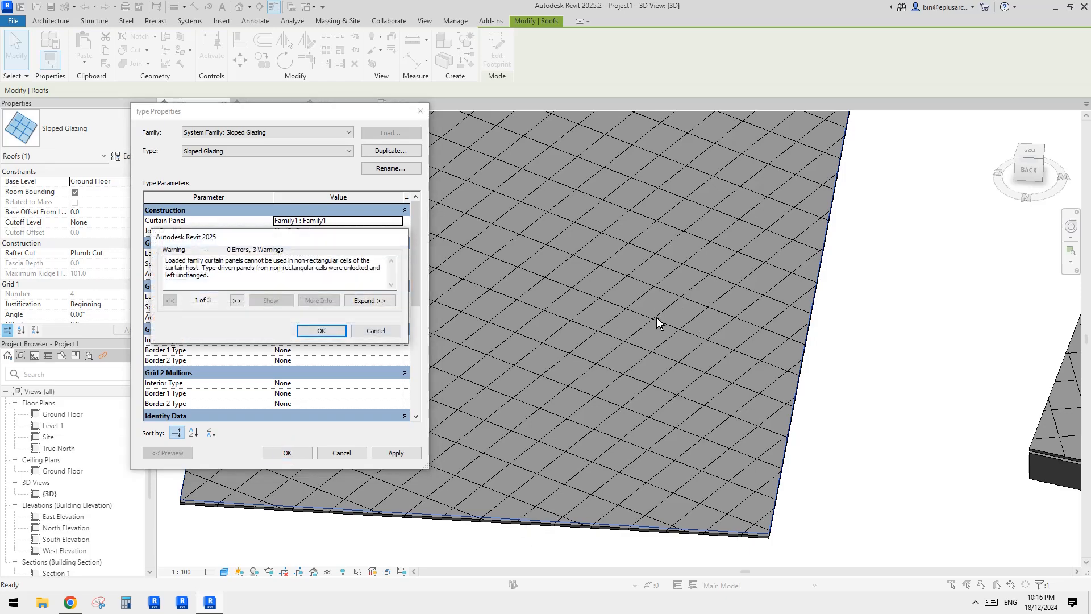
click(322, 331)
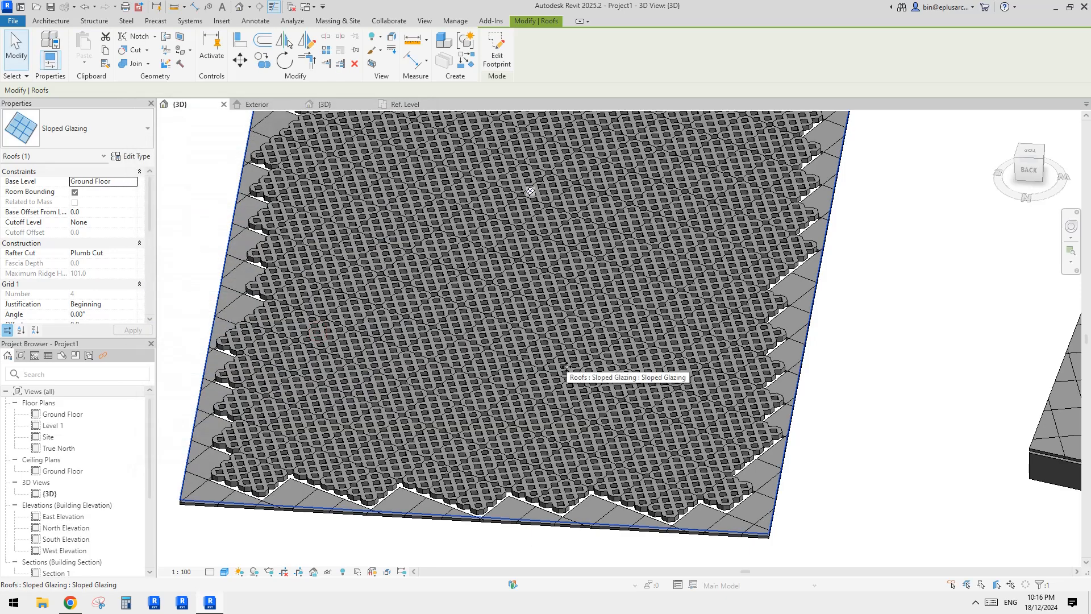
Examine from the back and at an angle how the paver panels sit relative to the glazed edge panels.
scroll(588, 388, down, 2)
key(Escape)
scroll(588, 389, down, 3)
shift+middle_drag(624, 335, 720, 356)
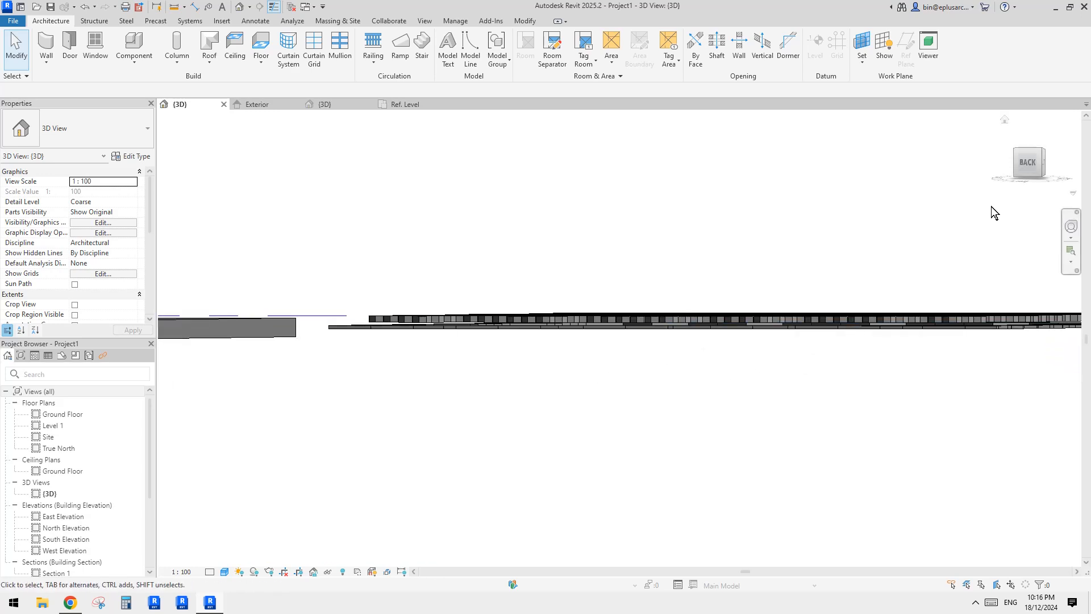
click(1028, 163)
scroll(561, 358, up, 10)
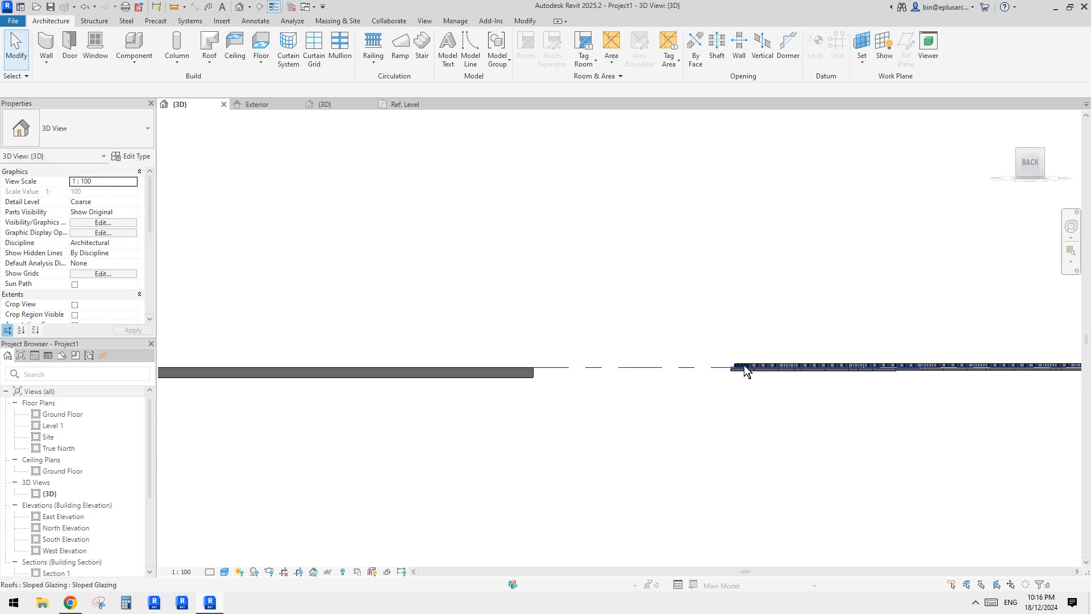
scroll(717, 370, up, 4)
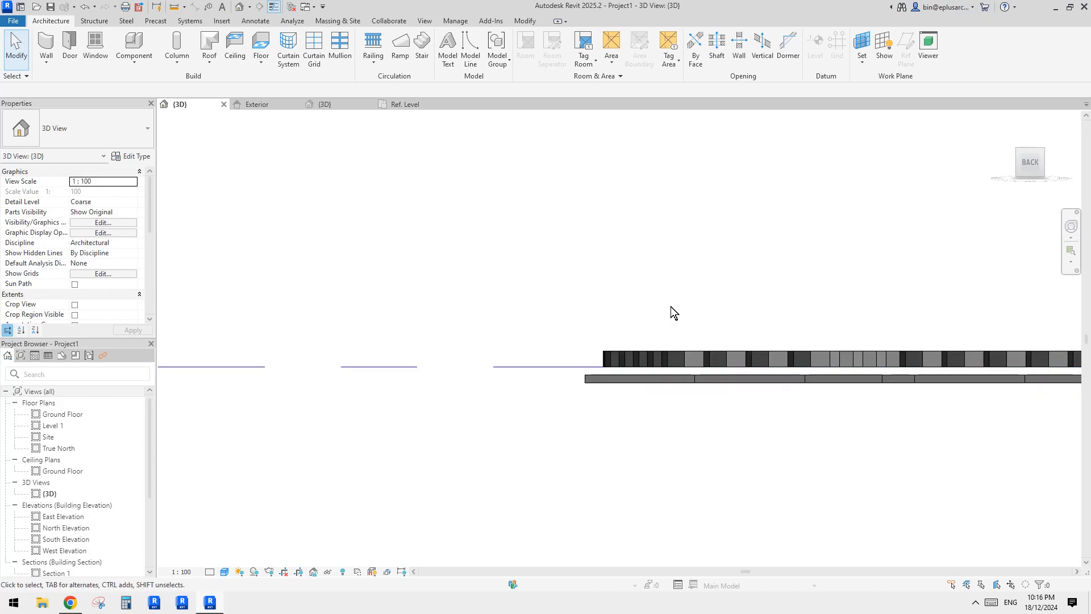
scroll(671, 313, down, 1)
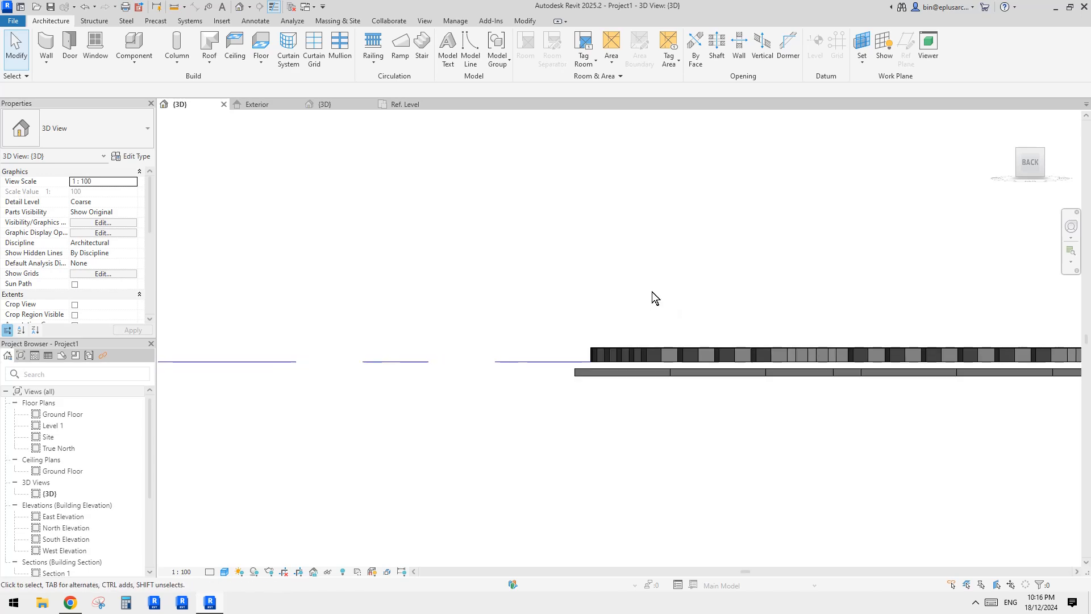
shift+middle_drag(582, 357, 618, 379)
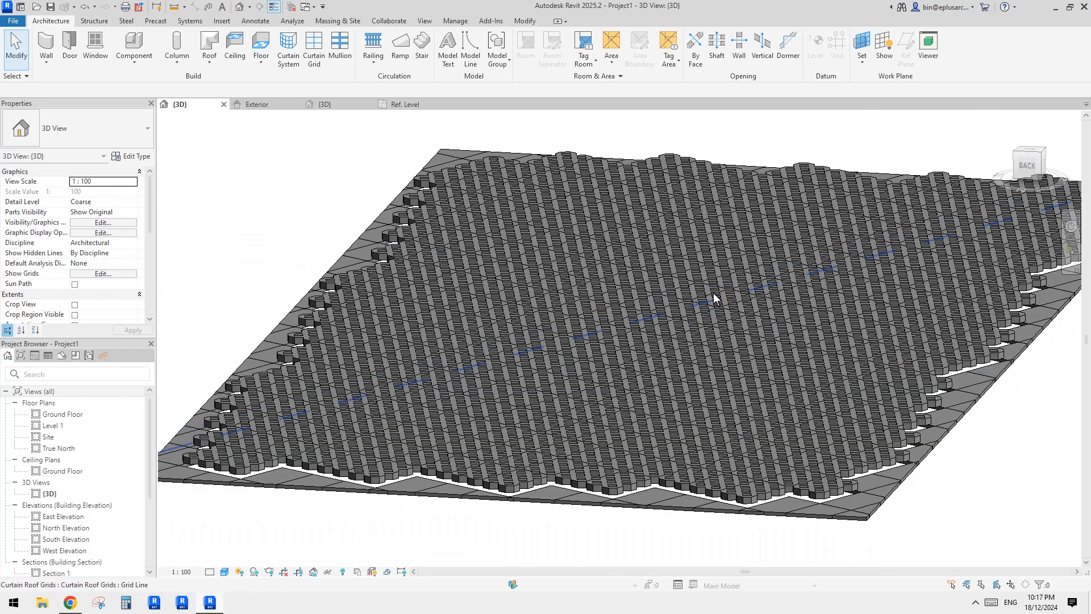
scroll(680, 296, down, 3)
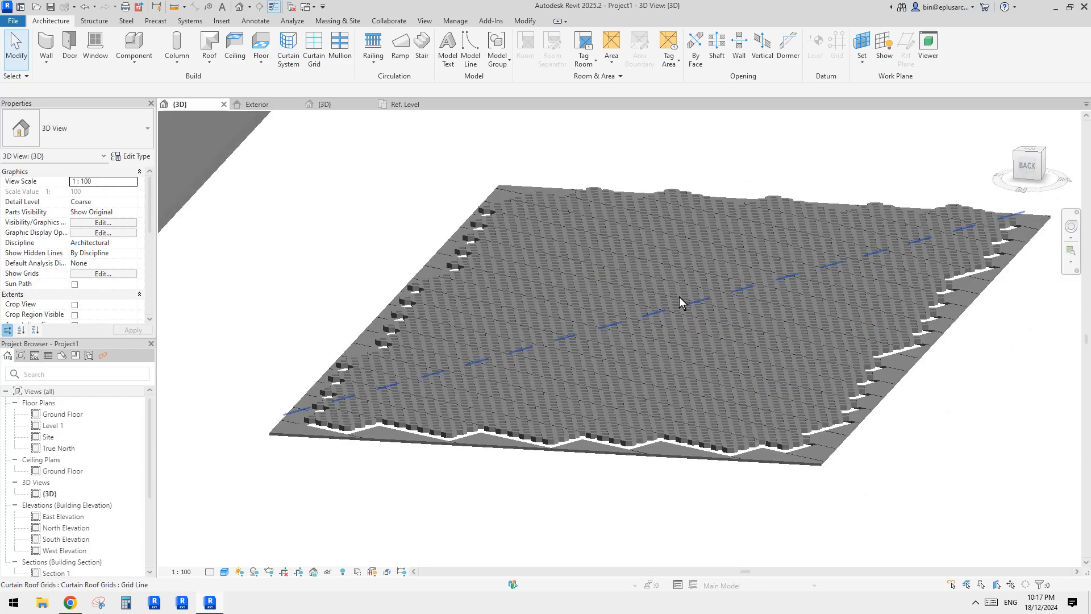
Set the paver extrusion's Extrusion End to -50 in the family's Ref. Level plan.
click(344, 103)
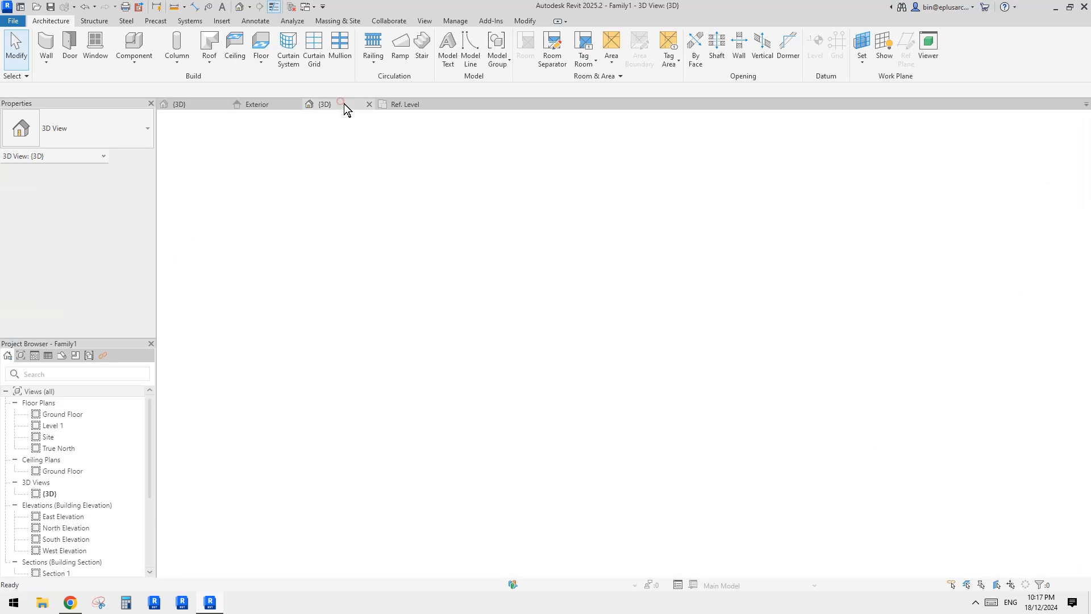
click(412, 106)
scroll(607, 386, up, 2)
click(559, 354)
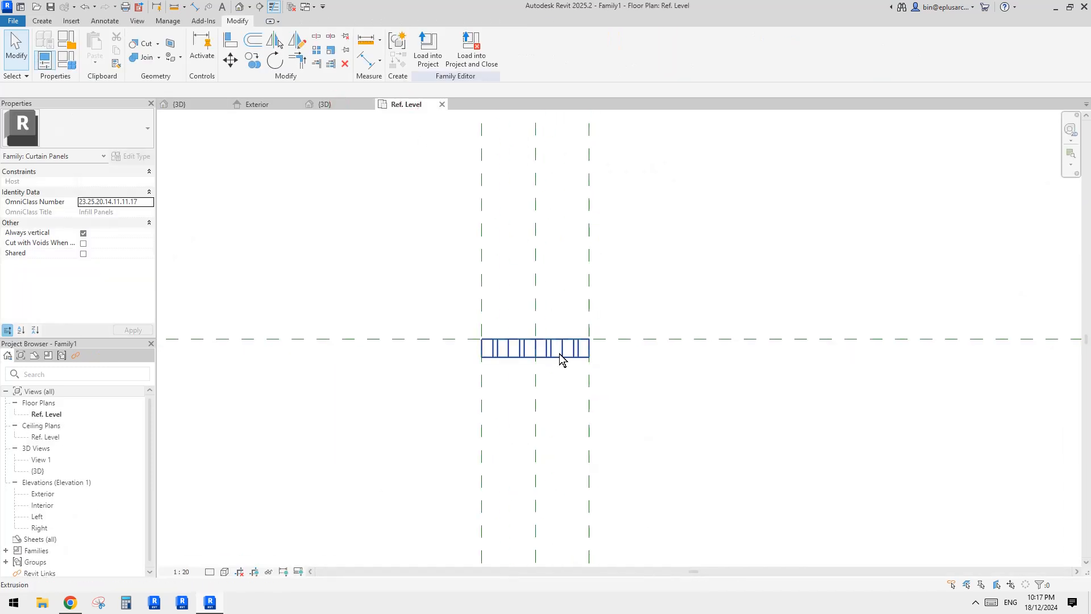
click(107, 178)
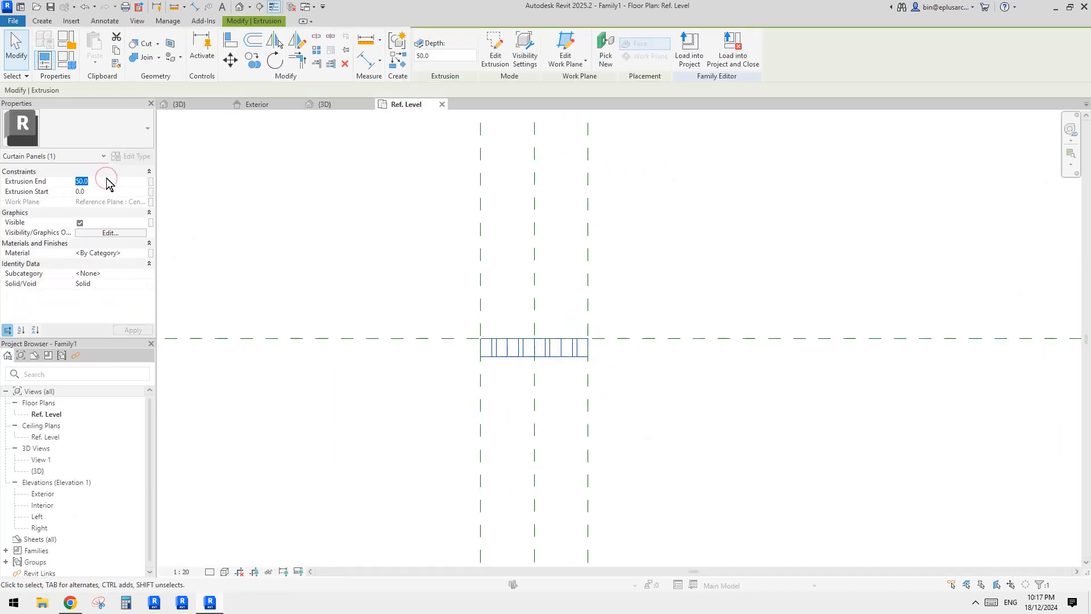
text(-50)
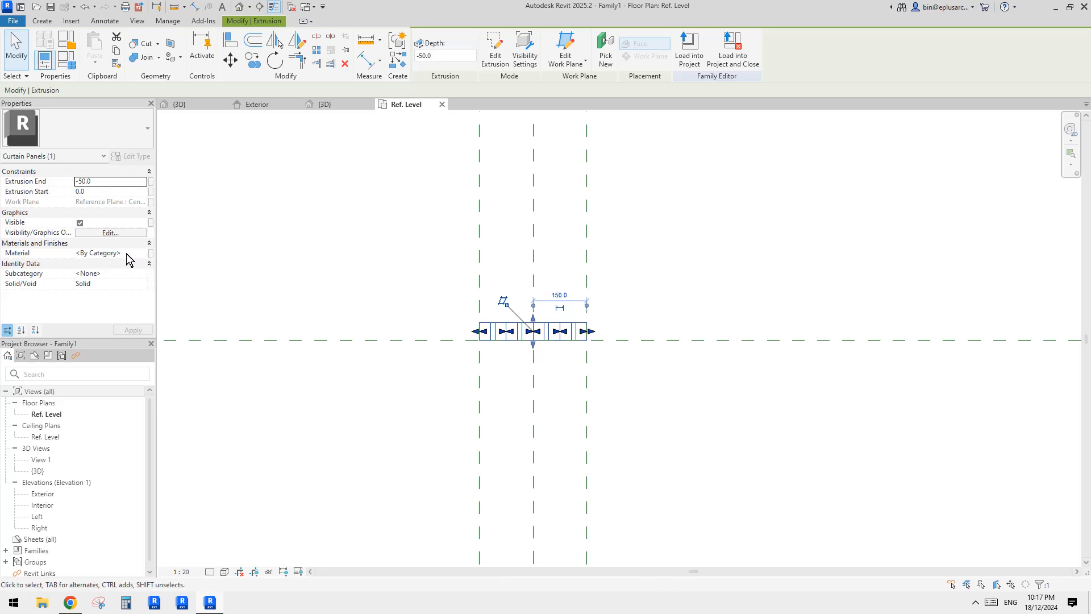
Create a type family parameter named MATERIAL and associate it with the paver extrusion's material.
click(151, 253)
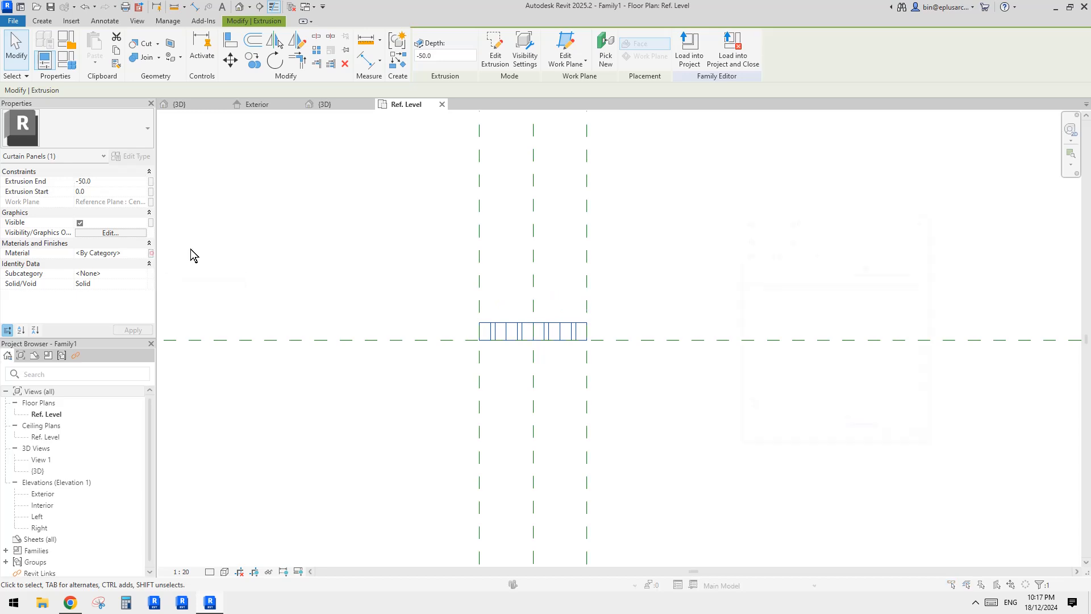
click(755, 405)
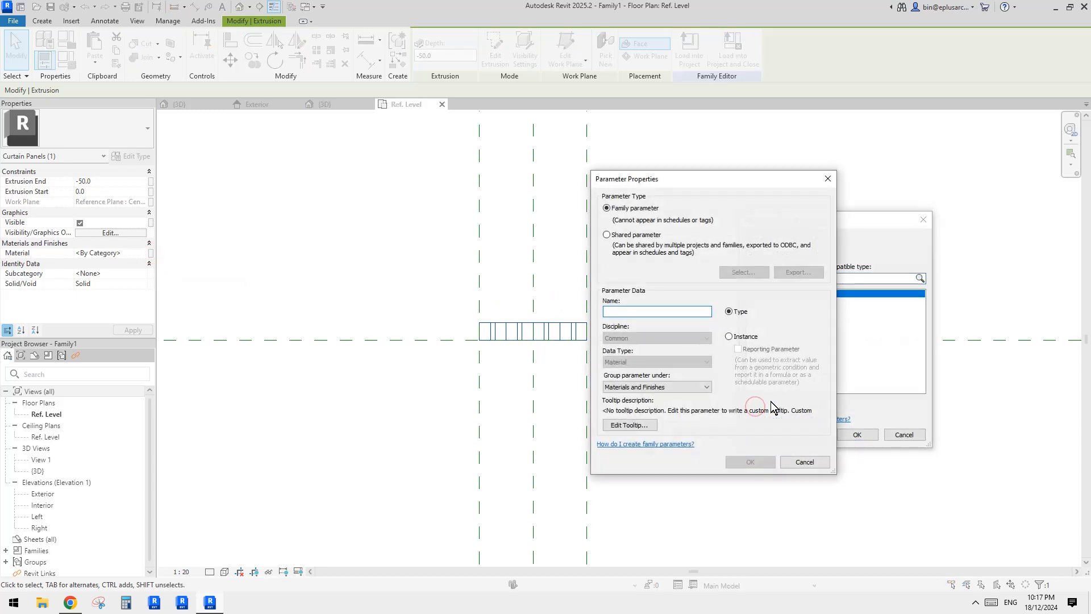
text(MATERIAL)
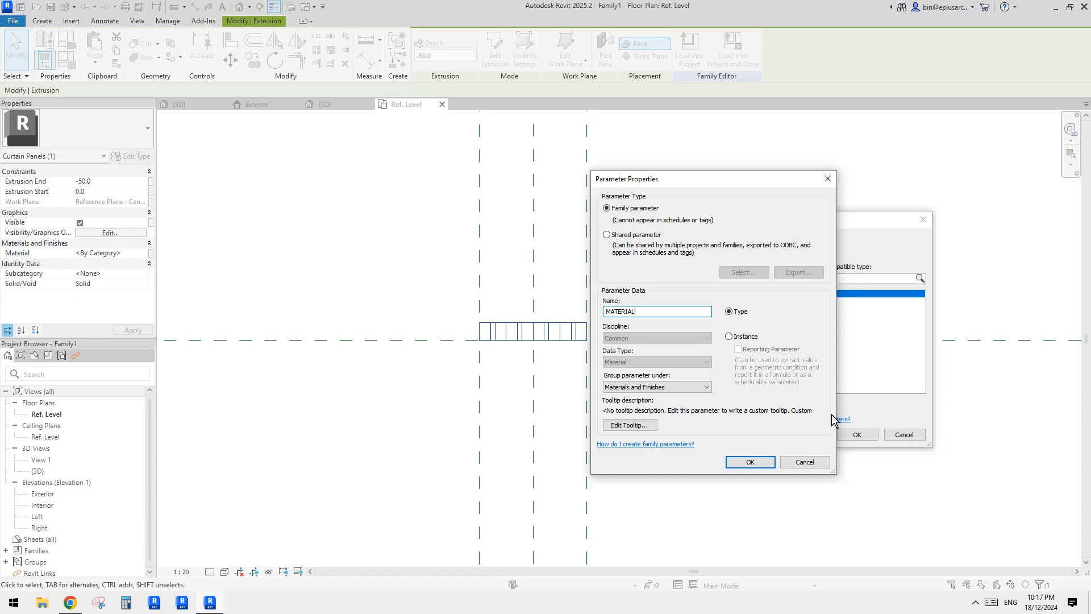
click(751, 462)
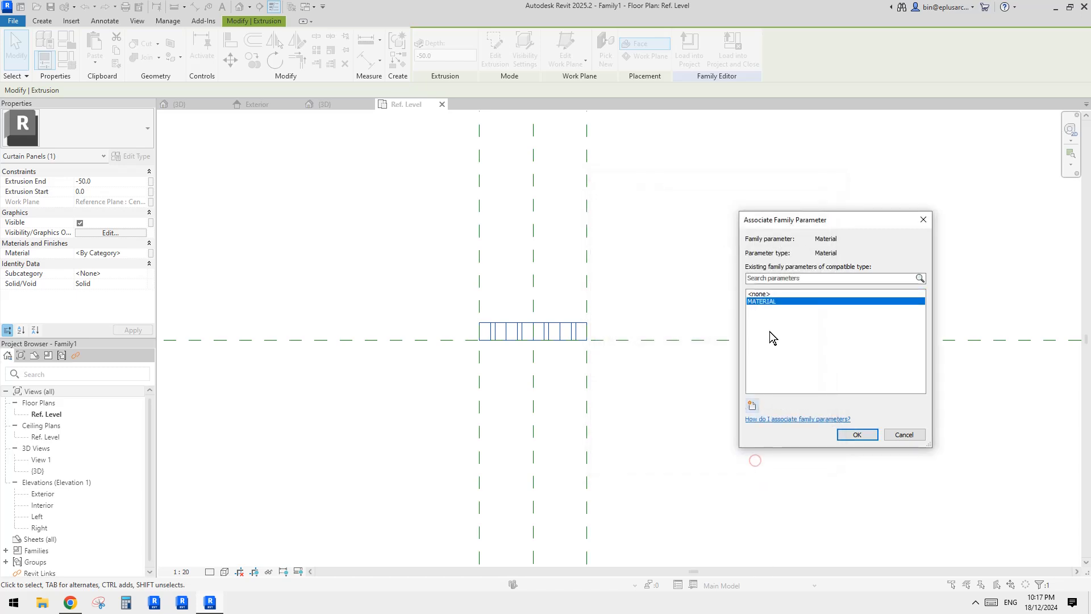
click(857, 434)
Load the updated paver family into the project, overwriting the existing version.
middle_drag(608, 289, 689, 220)
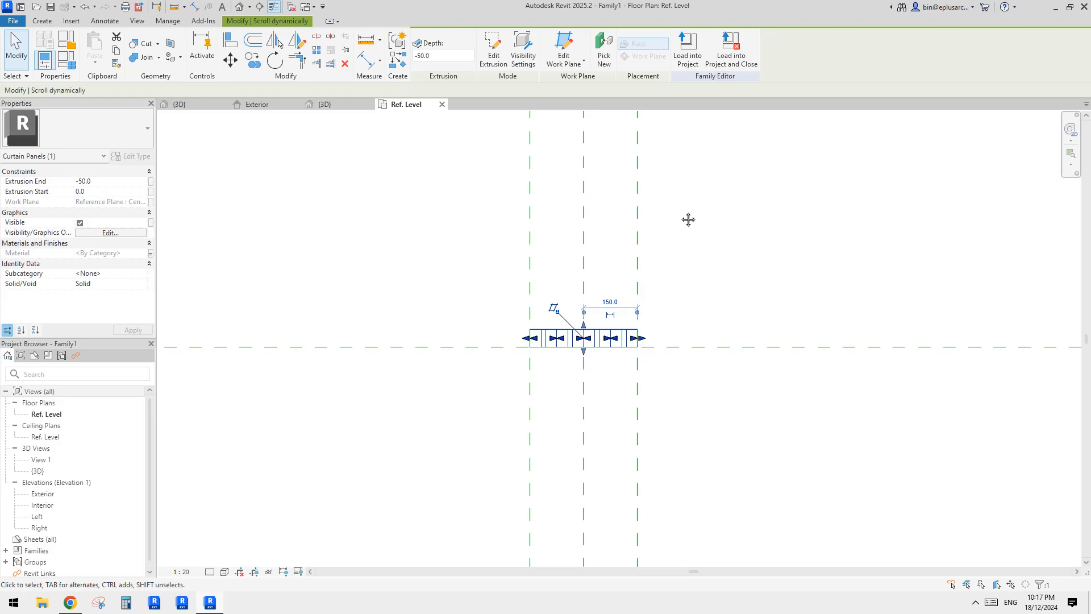
click(691, 56)
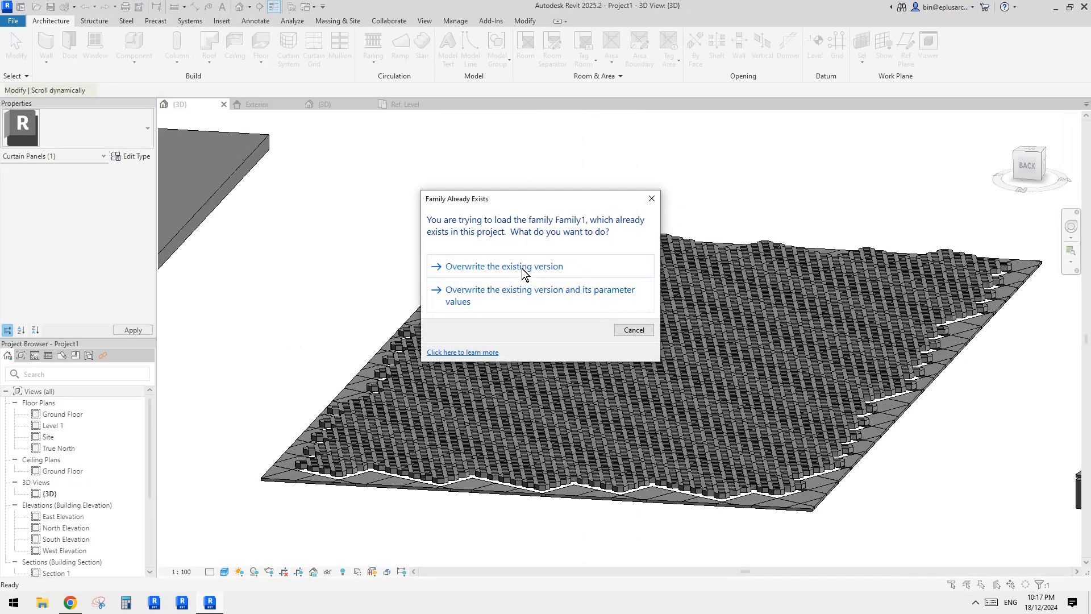
click(524, 267)
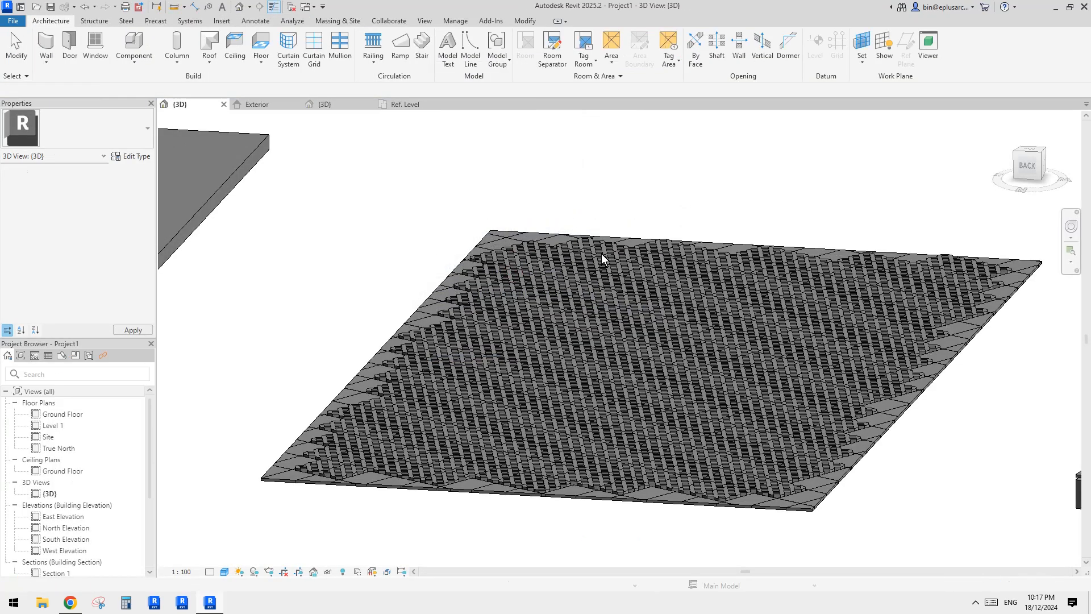
Examine the paver pattern along the sloped glazing's edges and check one of the non-rectangular glazed panels.
shift+middle_drag(581, 322, 565, 260)
shift+middle_drag(841, 234, 680, 272)
scroll(679, 272, up, 8)
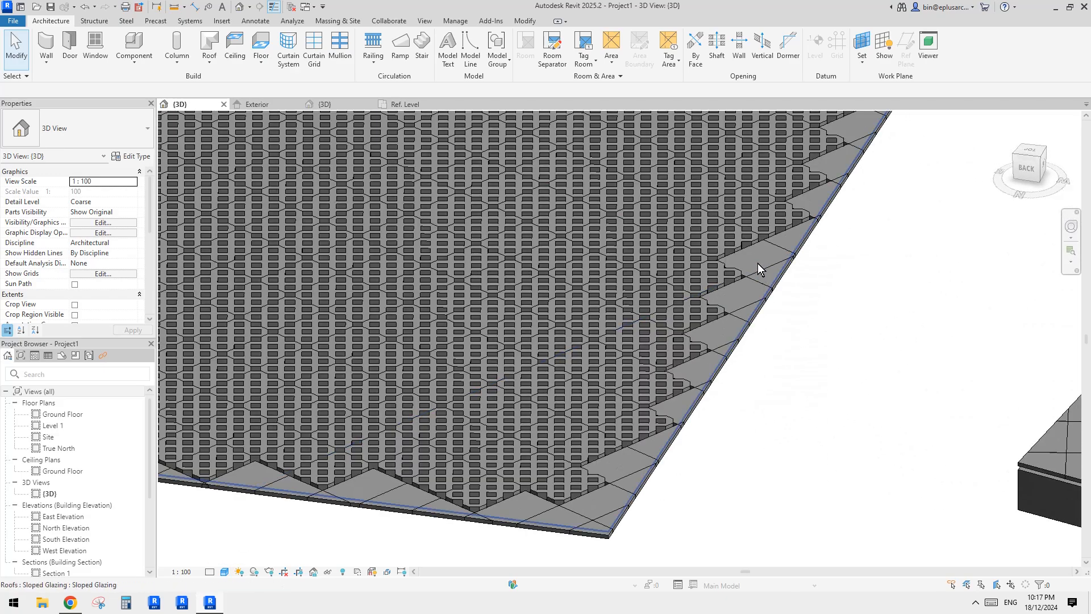
click(758, 264)
shift+middle_drag(759, 264, 755, 309)
key(Escape)
click(748, 352)
scroll(755, 309, down, 1)
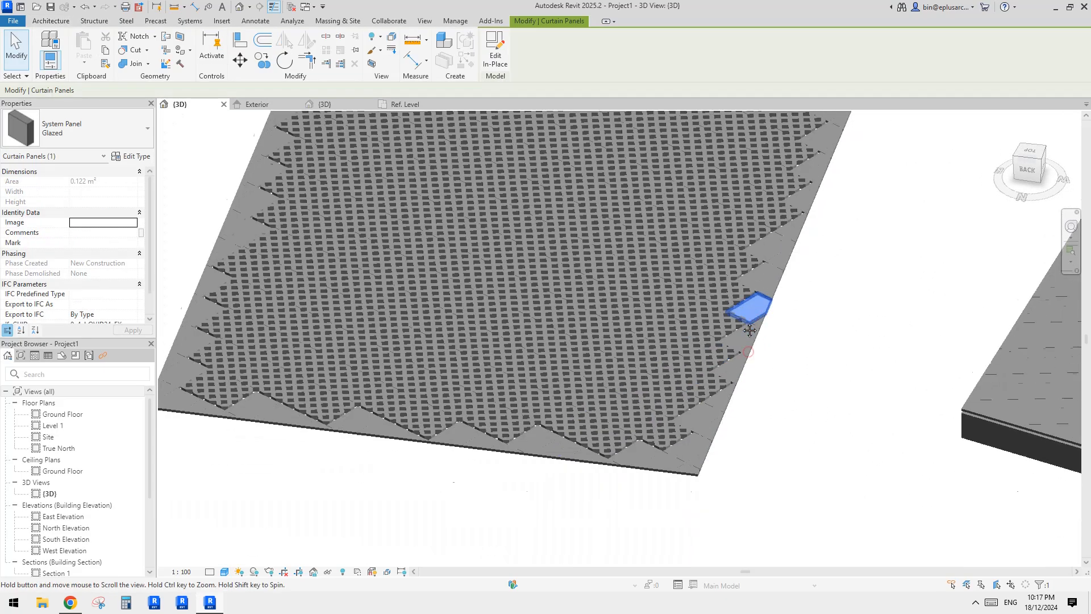
scroll(702, 500, up, 2)
key(Escape)
Select the glazed edge panel near the sloped glazing's corner to check its properties, and deselect it.
click(718, 376)
scroll(719, 377, down, 2)
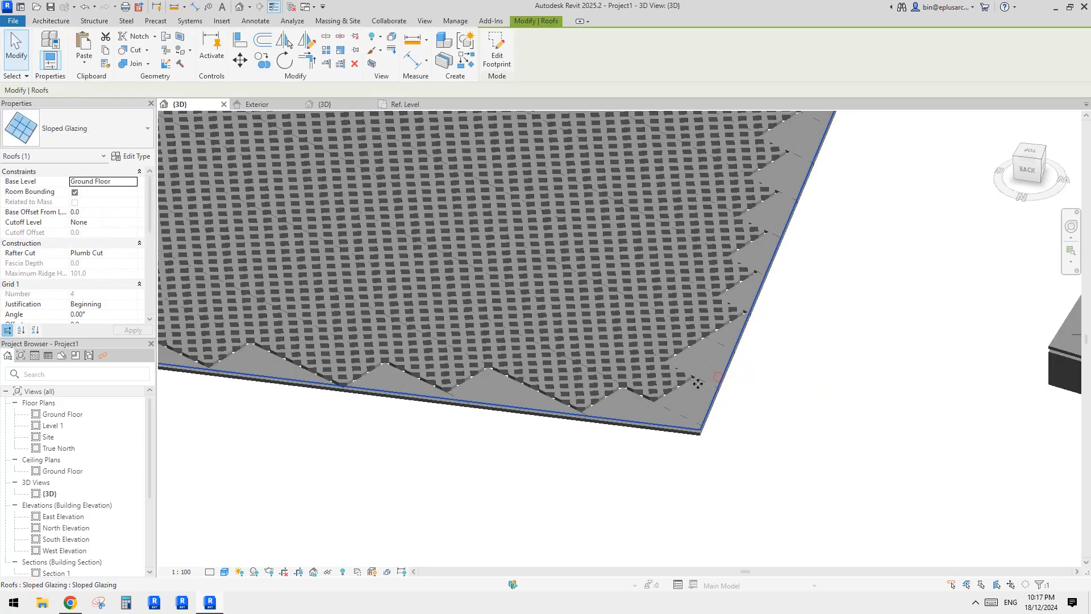
scroll(779, 392, up, 3)
scroll(745, 377, down, 1)
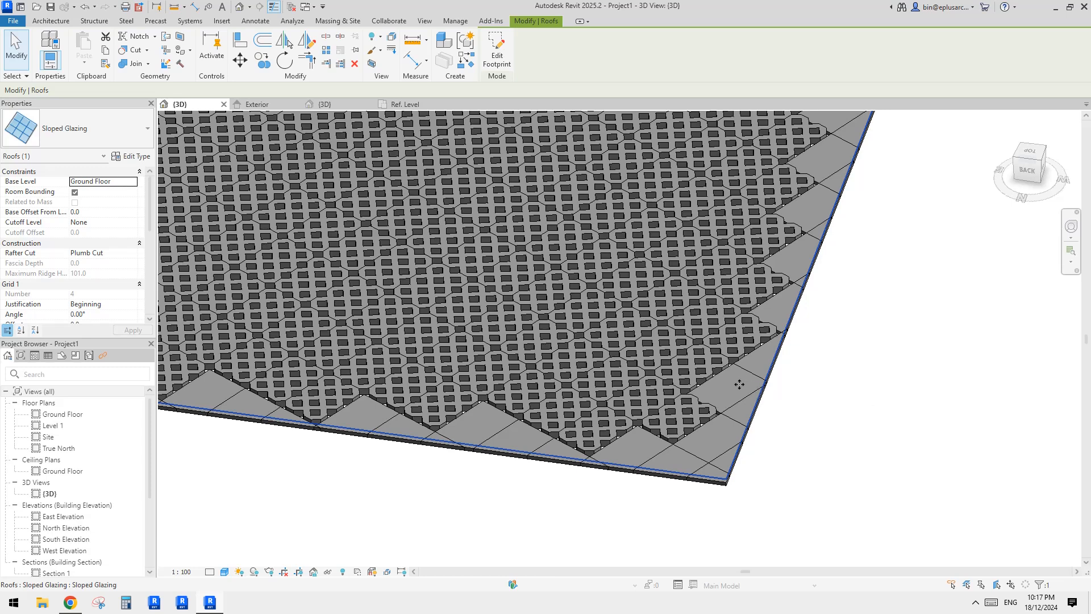
scroll(752, 394, up, 2)
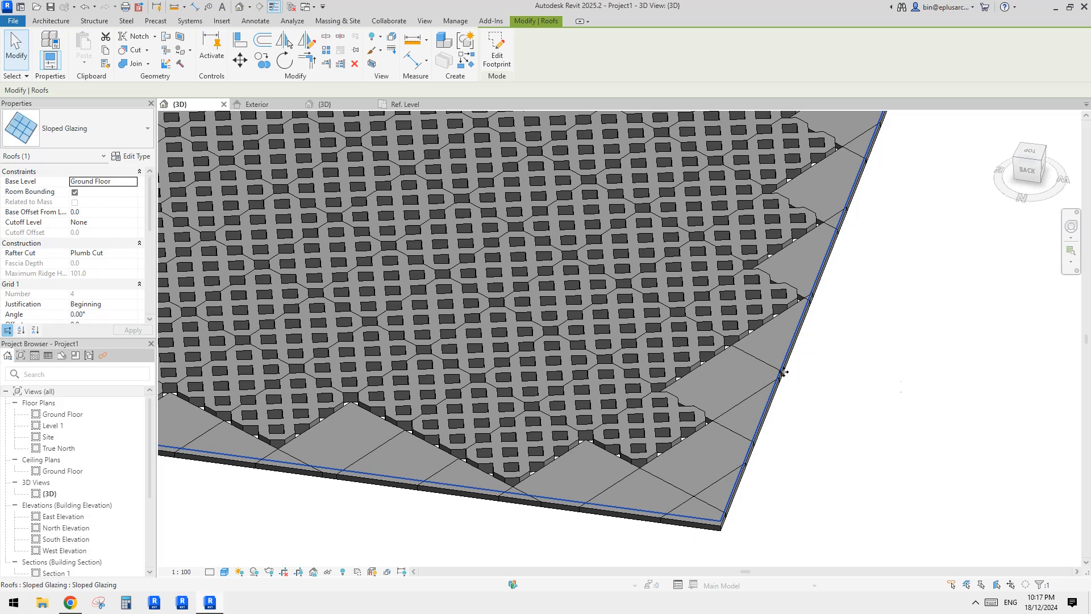
key(Tab)
click(756, 375)
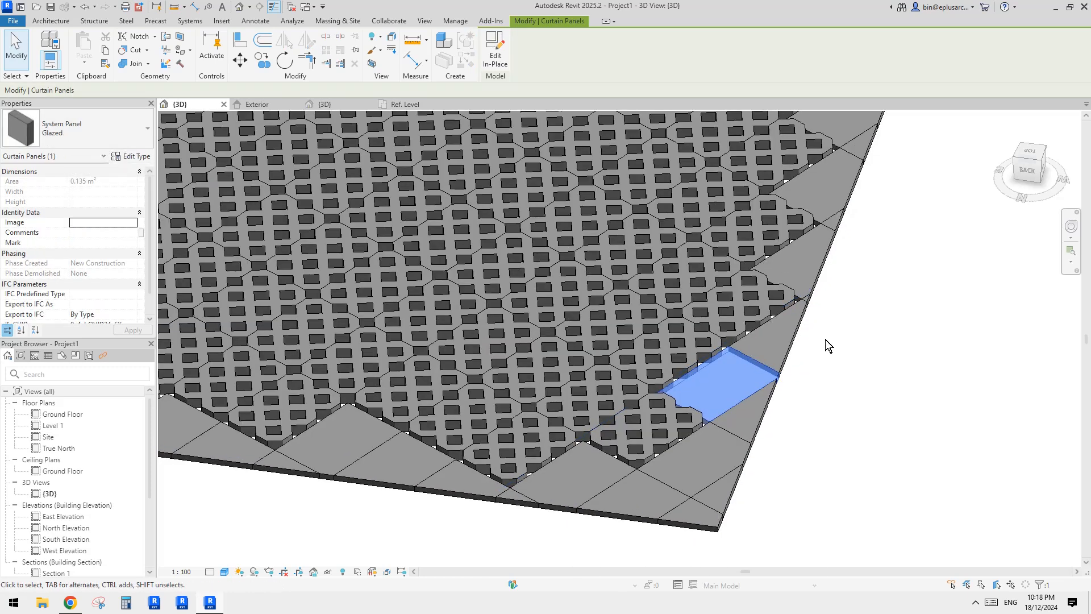
click(825, 340)
Review the overall paver layout and the type properties of the Sloped Glazing roof.
scroll(740, 322, down, 2)
mouse_move(740, 322)
shift+middle_down()
mouse_move(748, 367)
mouse_move(561, 329)
mouse_move(739, 335)
shift+middle_up()
shift+middle_drag(765, 233, 765, 219)
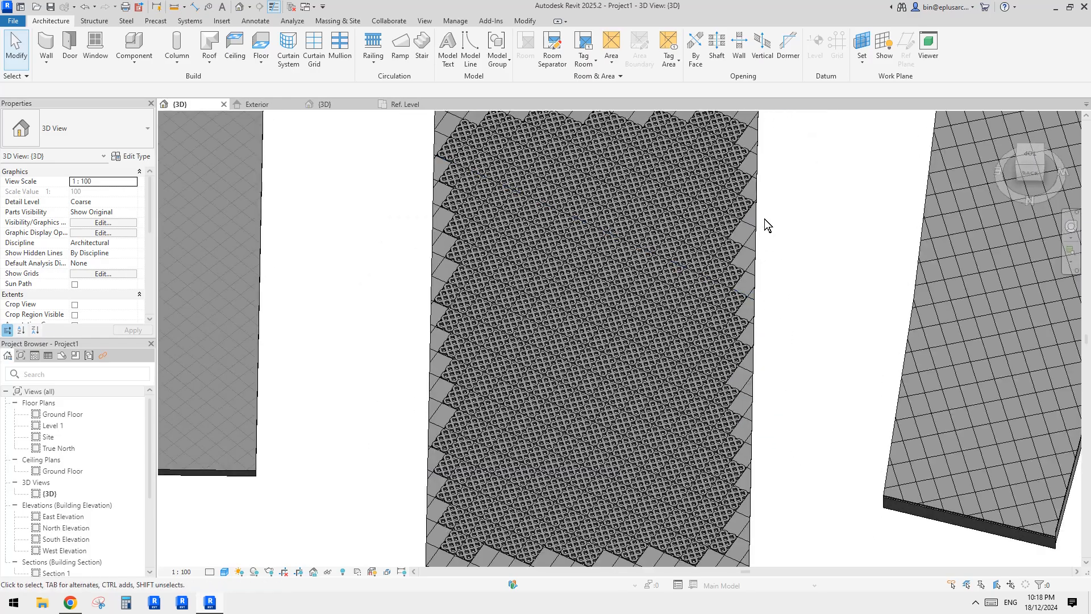
scroll(760, 193, up, 4)
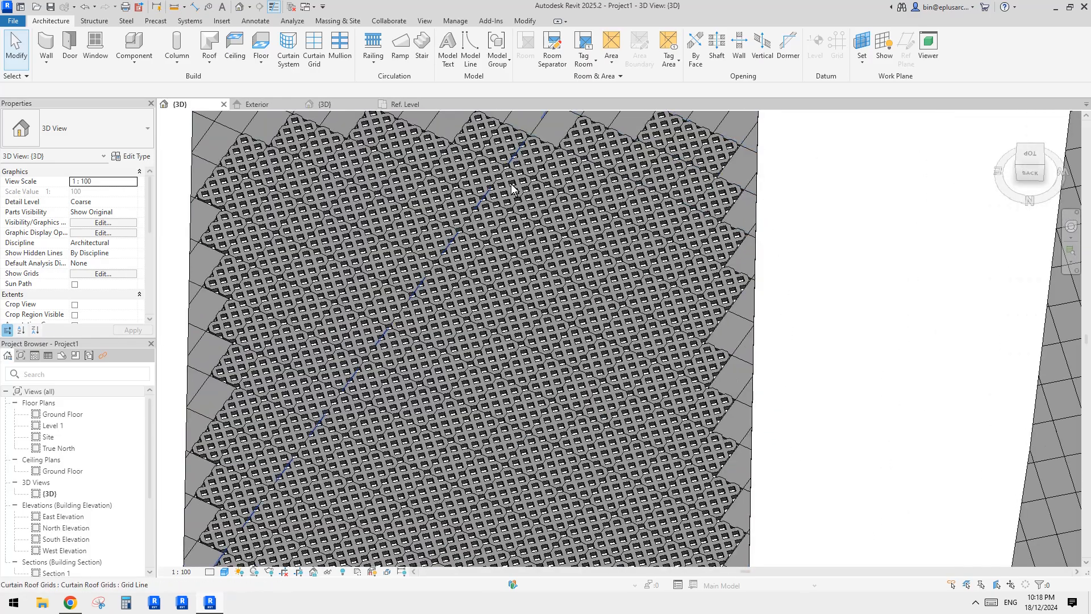
scroll(646, 291, down, 3)
scroll(614, 277, up, 2)
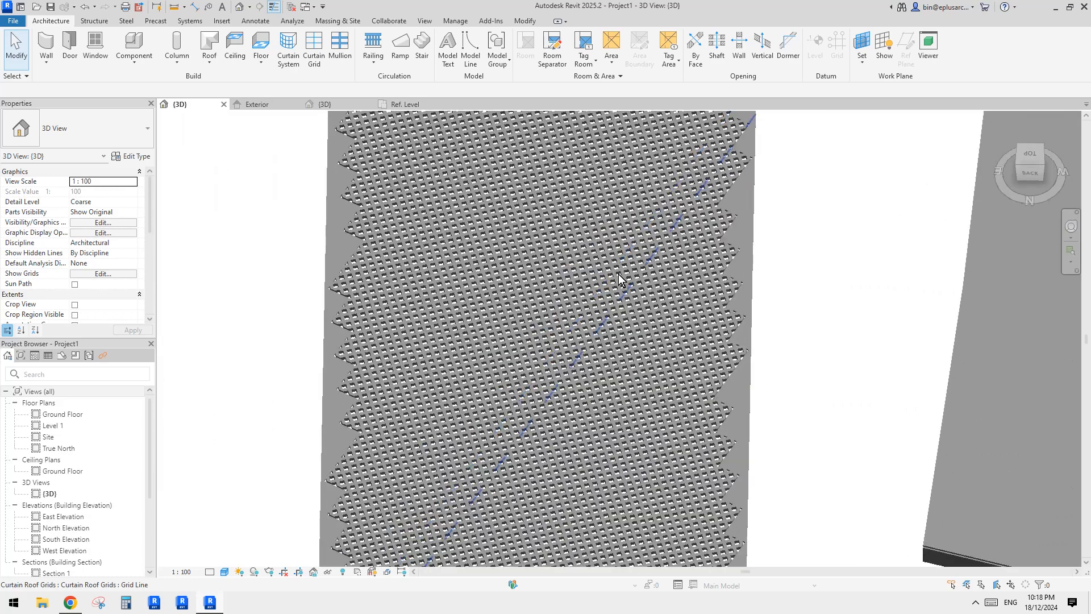
click(620, 275)
scroll(620, 275, down, 1)
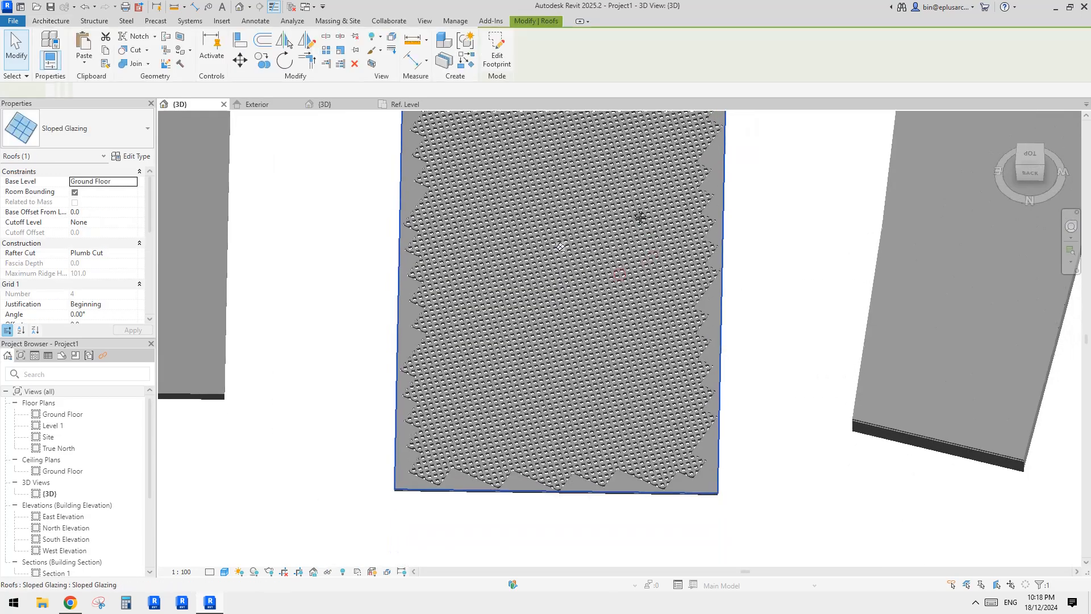
click(129, 156)
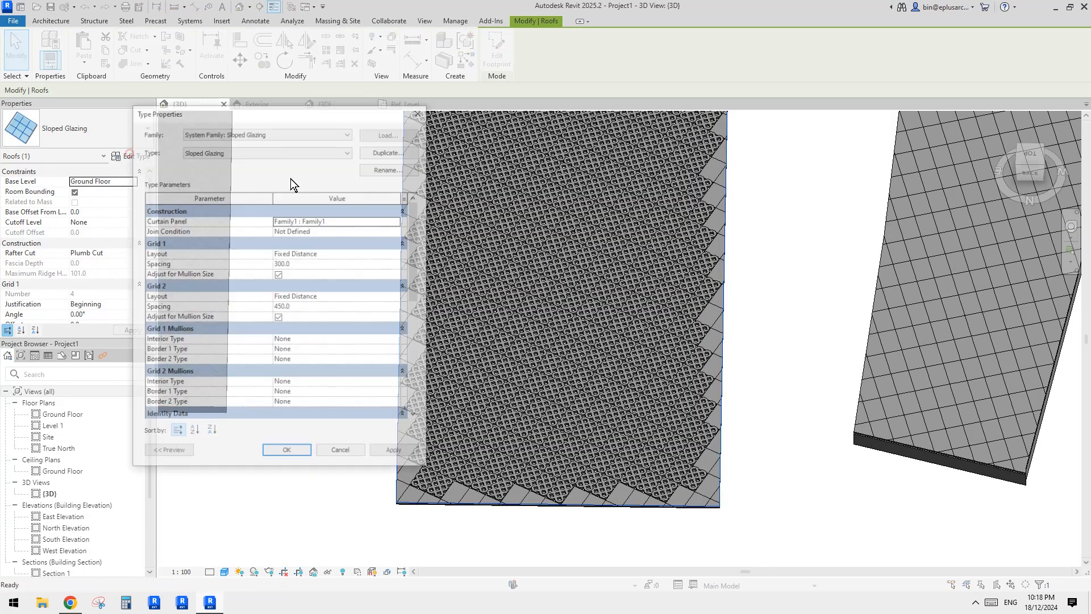
key(Return)
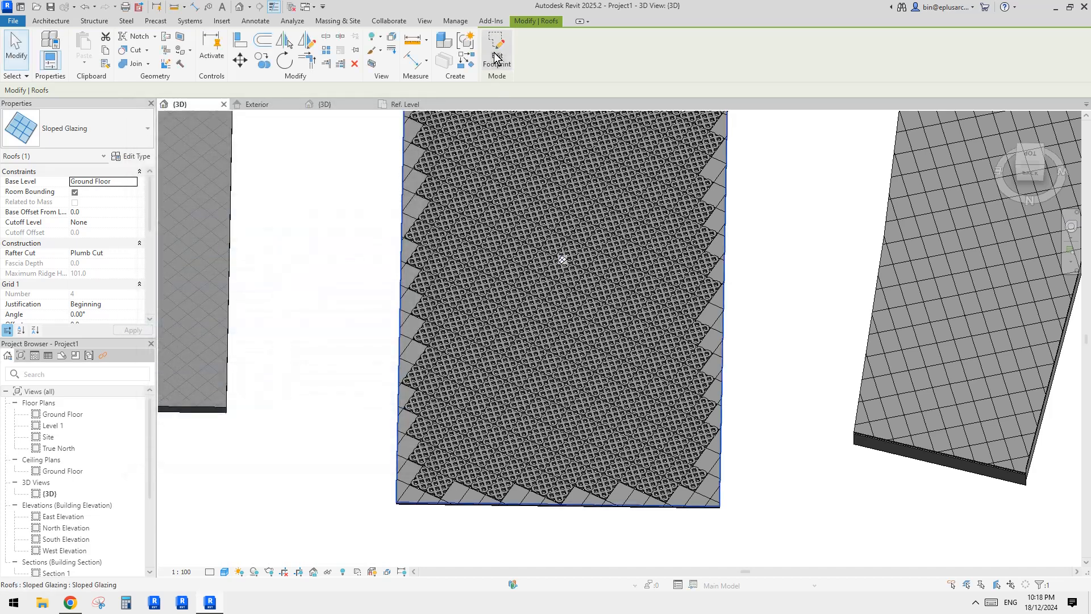
Delete the slope arrow from the paved sloped glazing's footprint sketch and finish the sketch.
double_click(605, 288)
scroll(608, 301, down, 1)
click(591, 252)
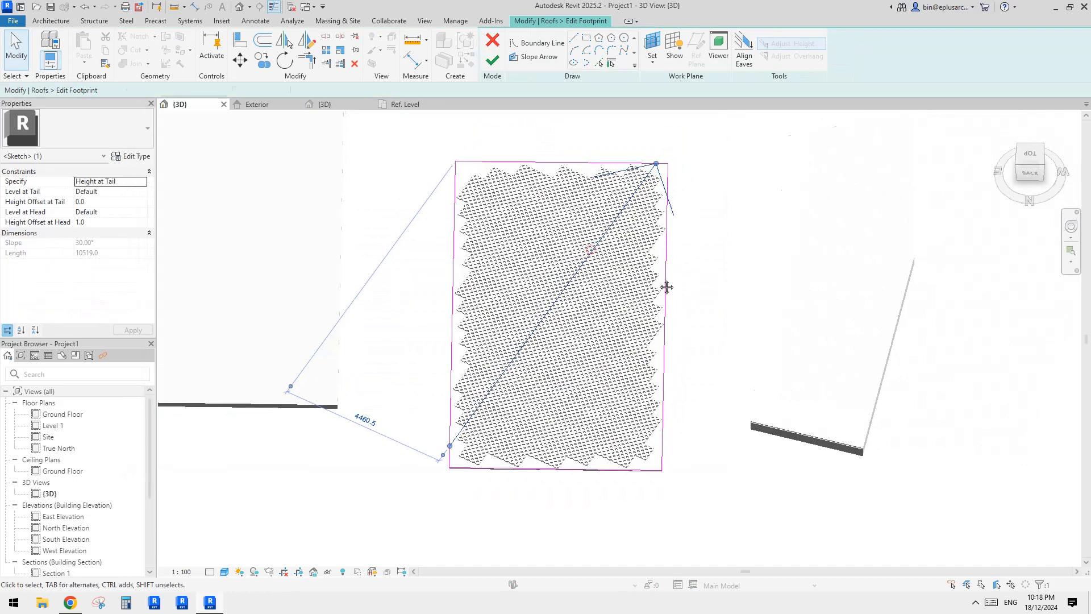
key(Delete)
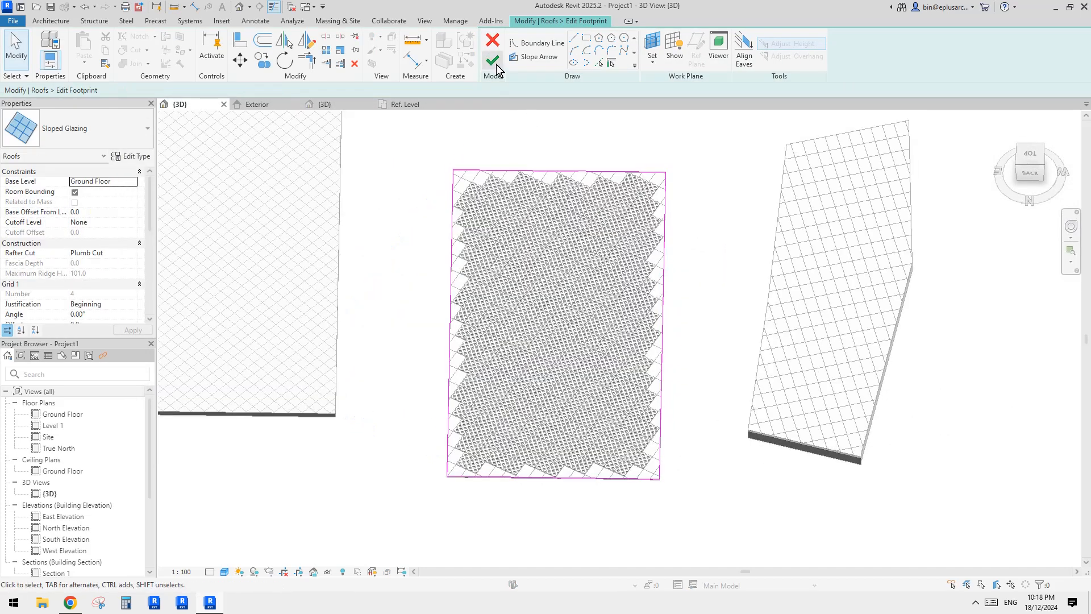
click(496, 63)
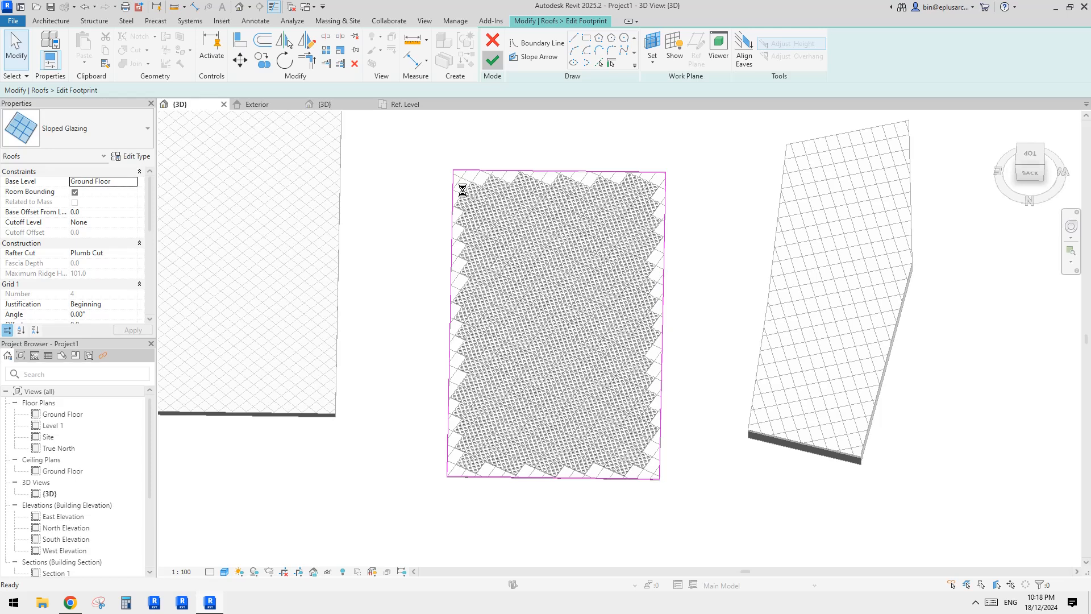
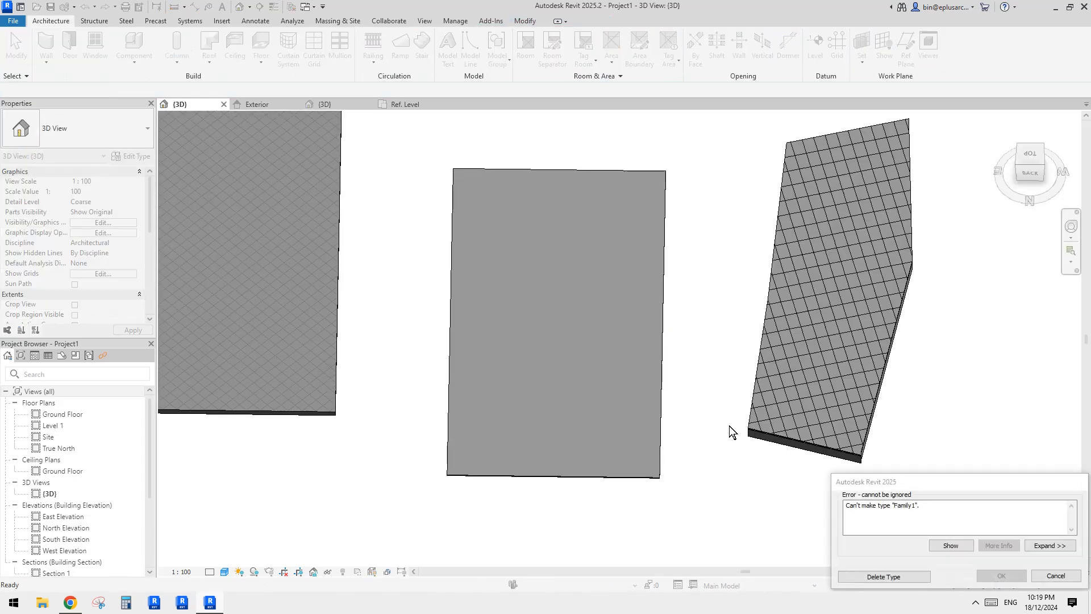
Resolve the regeneration errors by deleting the failing Family1 type instance and replacing the missing curtain panels with system panels.
drag(953, 483, 797, 362)
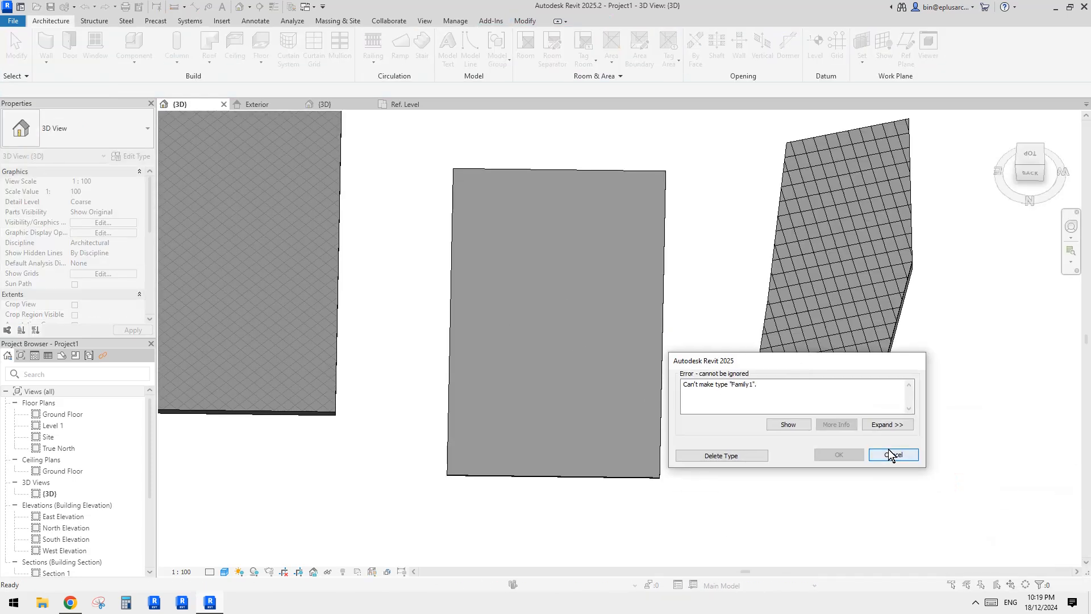
drag(730, 361, 753, 369)
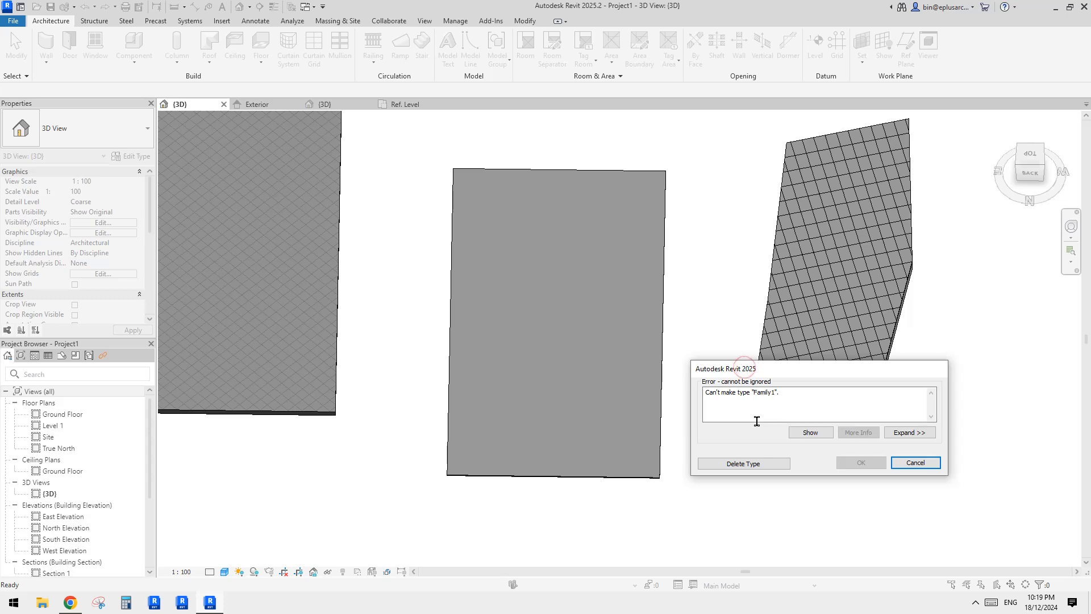
click(758, 469)
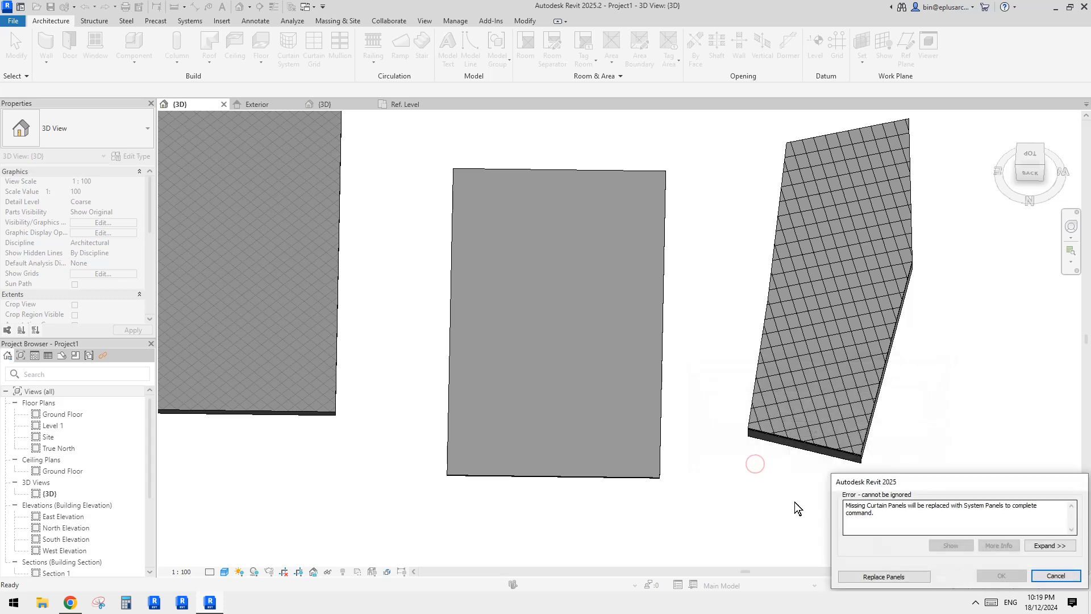
click(880, 575)
Delete the middle sloped glazing roof from the model.
shift+middle_drag(820, 524, 663, 295)
click(638, 348)
key(Delete)
Start a new roof by footprint on Level 1 and set its type to Sloped Glazing.
shift+middle_drag(708, 234, 625, 244)
click(210, 42)
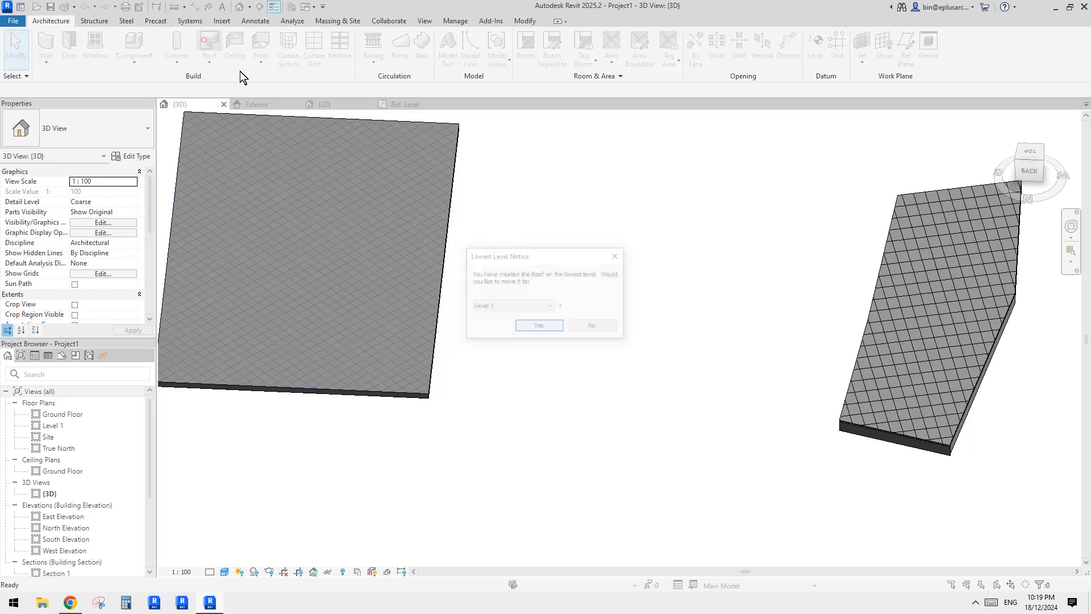
click(540, 327)
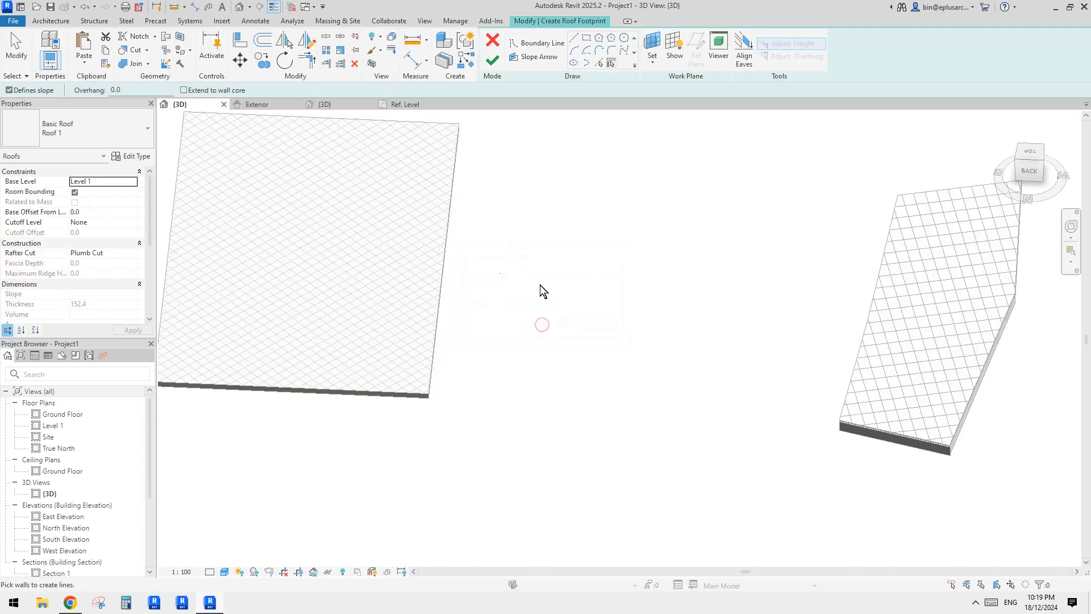
click(104, 132)
click(40, 301)
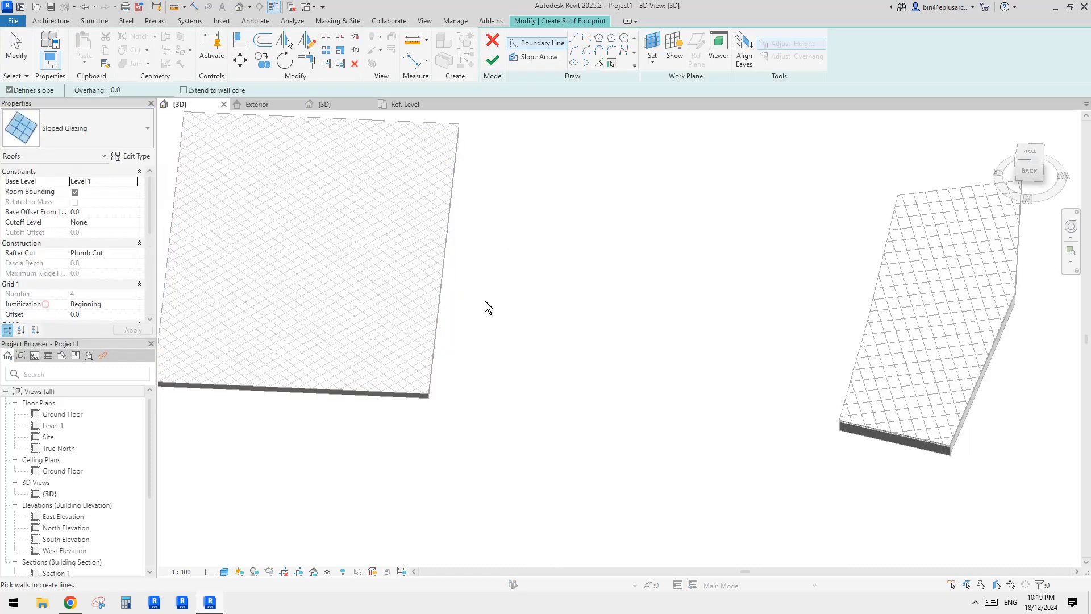
Sketch a rectangular footprint about 1700 by 3100 between the existing surfaces, turn off Defines Slope on all edges, and finish the roof.
click(587, 43)
click(578, 278)
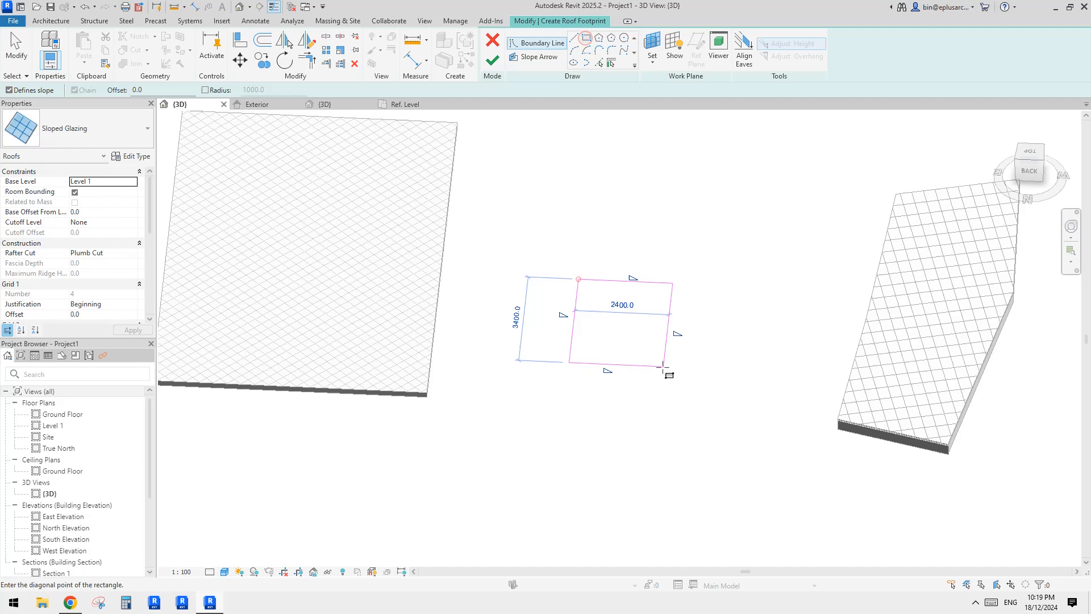
click(637, 358)
key(Escape)
key(Tab)
click(650, 323)
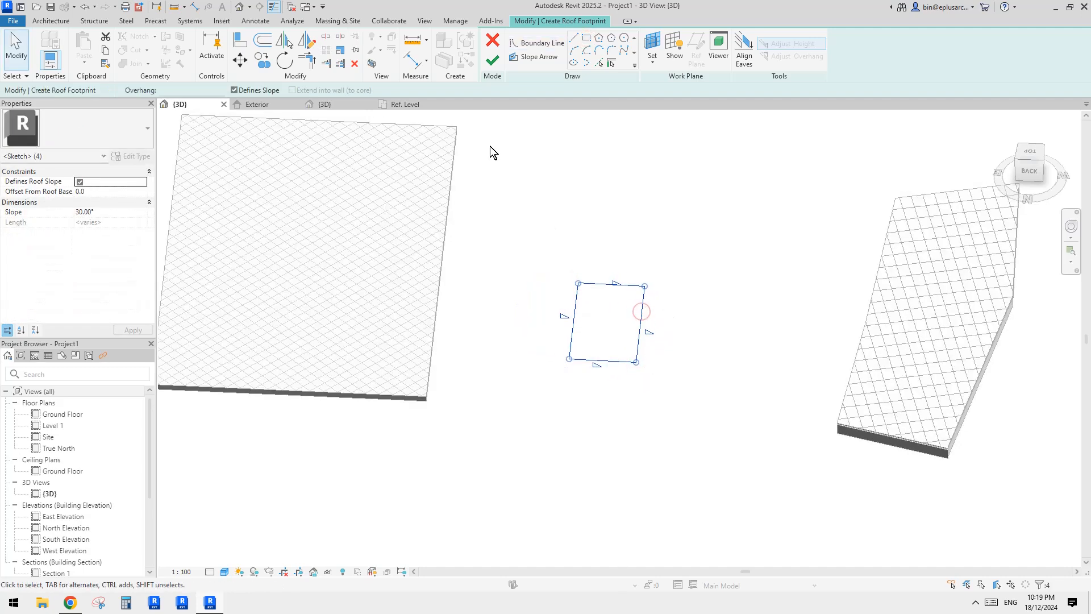
click(234, 91)
click(492, 60)
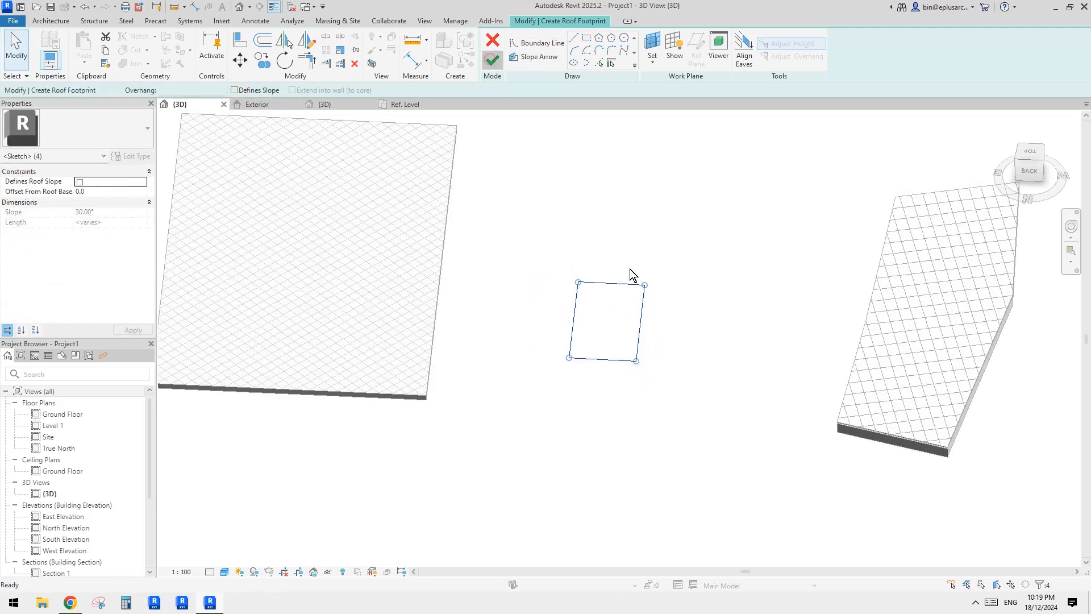
Resolve the new roof's errors by deleting the failing panel type and replacing the missing panels with system panels.
scroll(612, 307, up, 5)
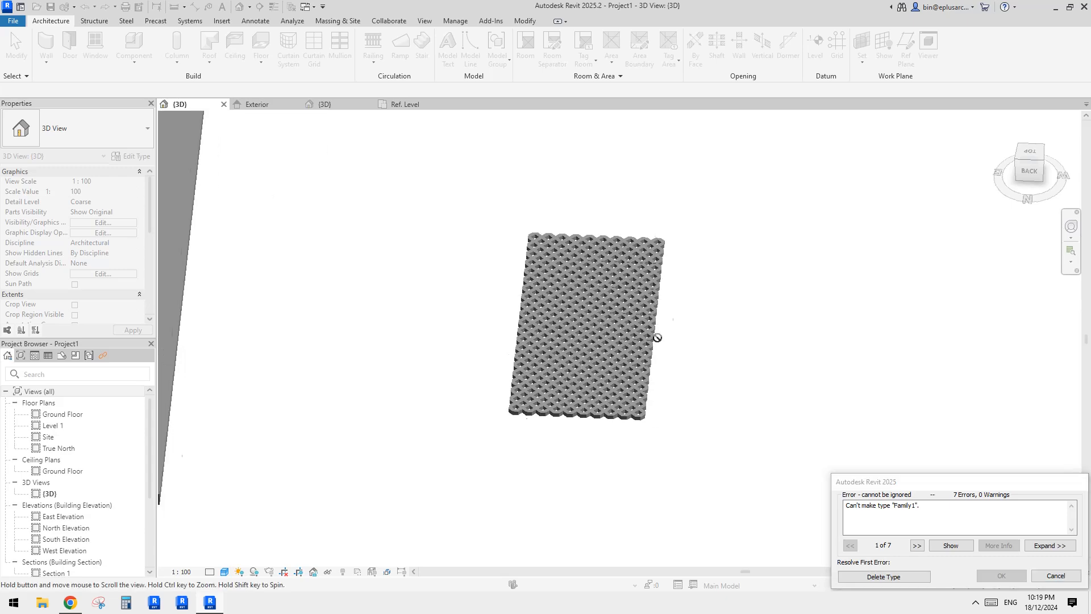
click(906, 577)
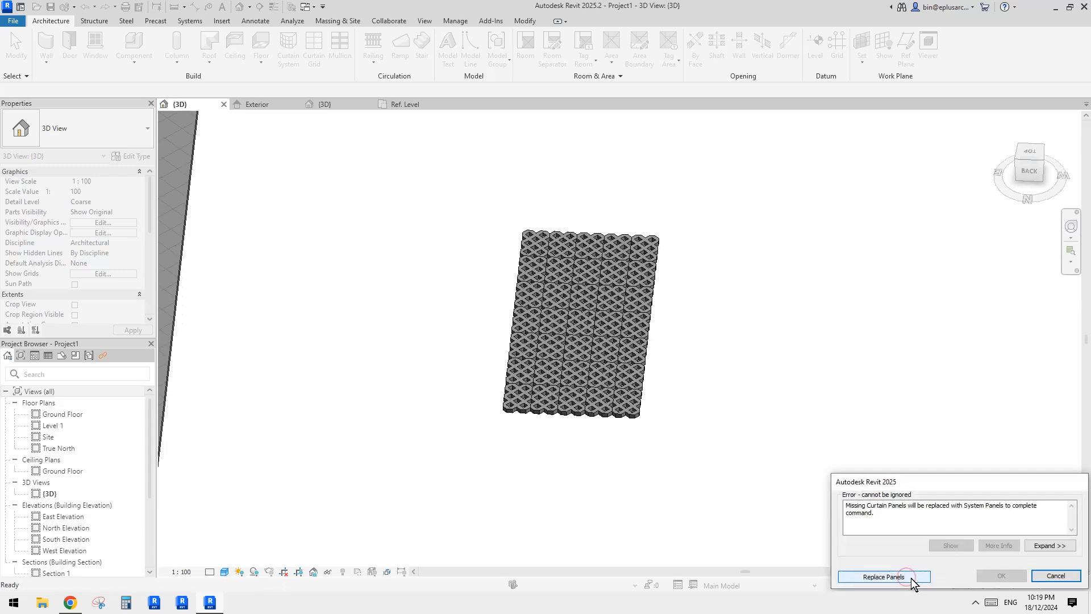
click(911, 579)
Select the new small sloped glazing and open its footprint sketch for editing.
scroll(572, 324, up, 2)
click(515, 212)
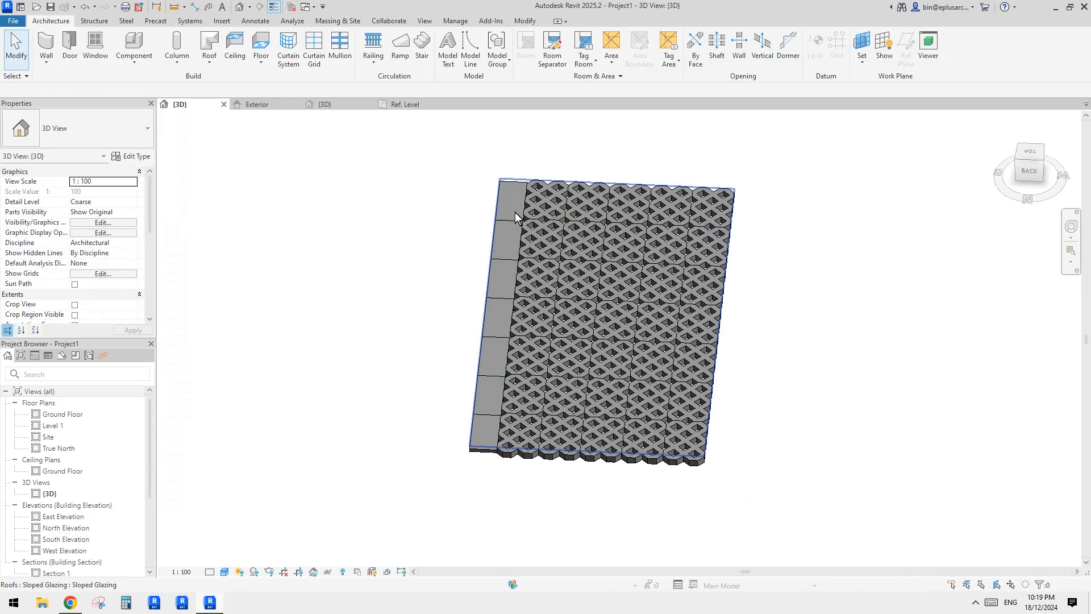
click(513, 207)
middle_drag(531, 227, 545, 245)
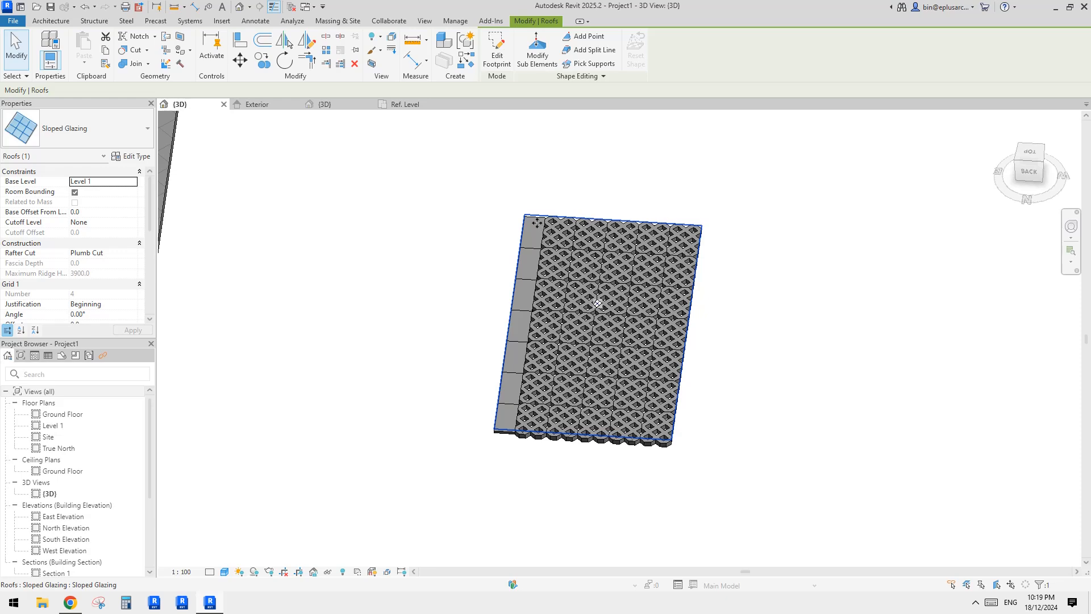
shift+middle_drag(516, 364, 593, 296)
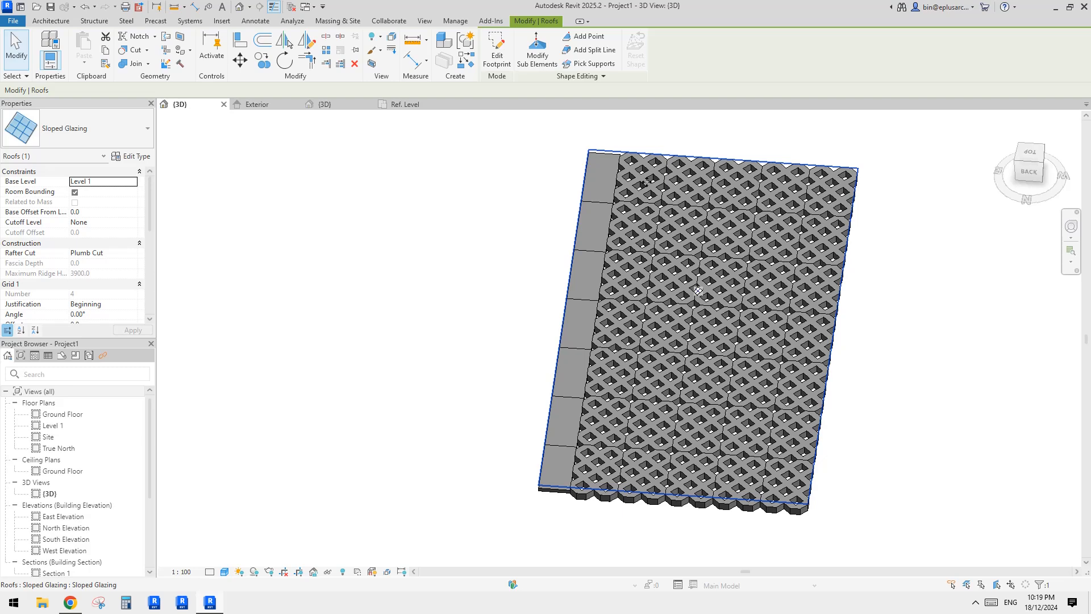
middle_drag(654, 215, 653, 229)
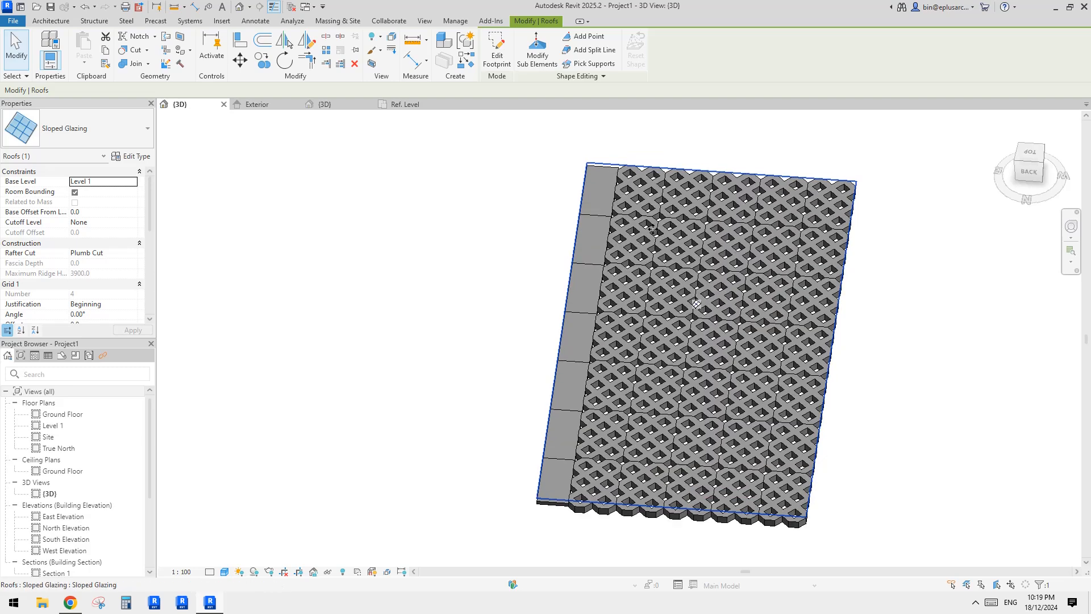
double_click(655, 210)
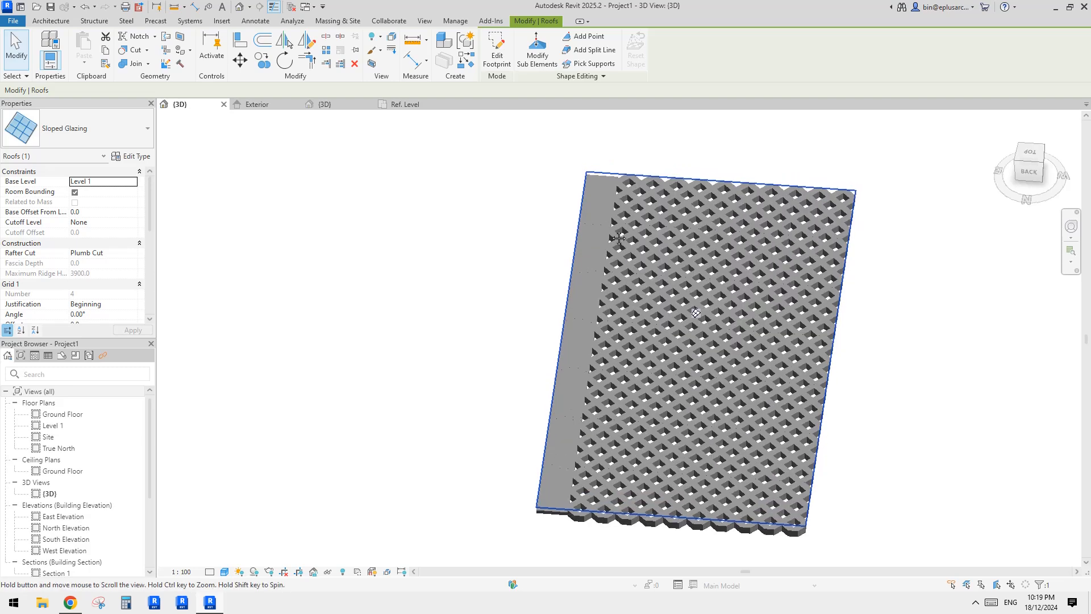
Move the long footprint edge beside the plain panels outward to make the sketch 1800 wide, and finish the sketch.
click(581, 243)
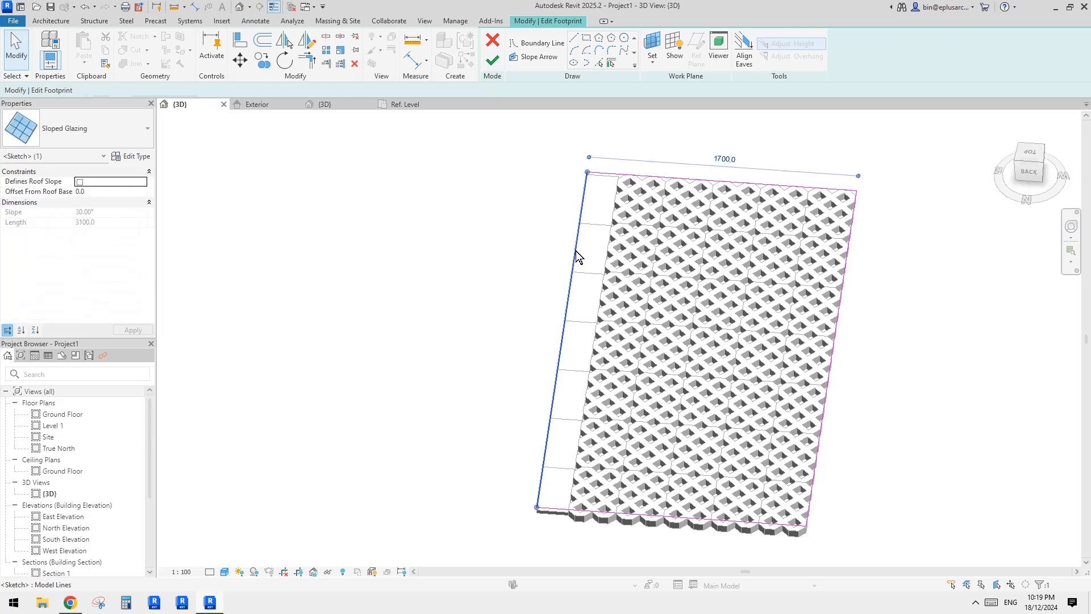
scroll(595, 275, down, 1)
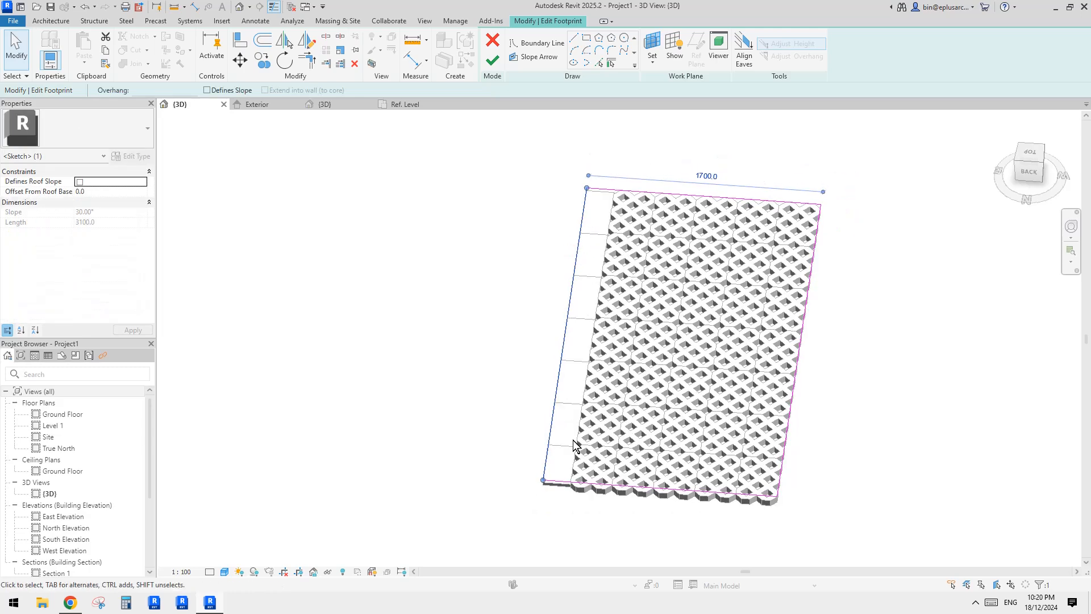
middle_drag(714, 382, 715, 384)
scroll(619, 226, up, 1)
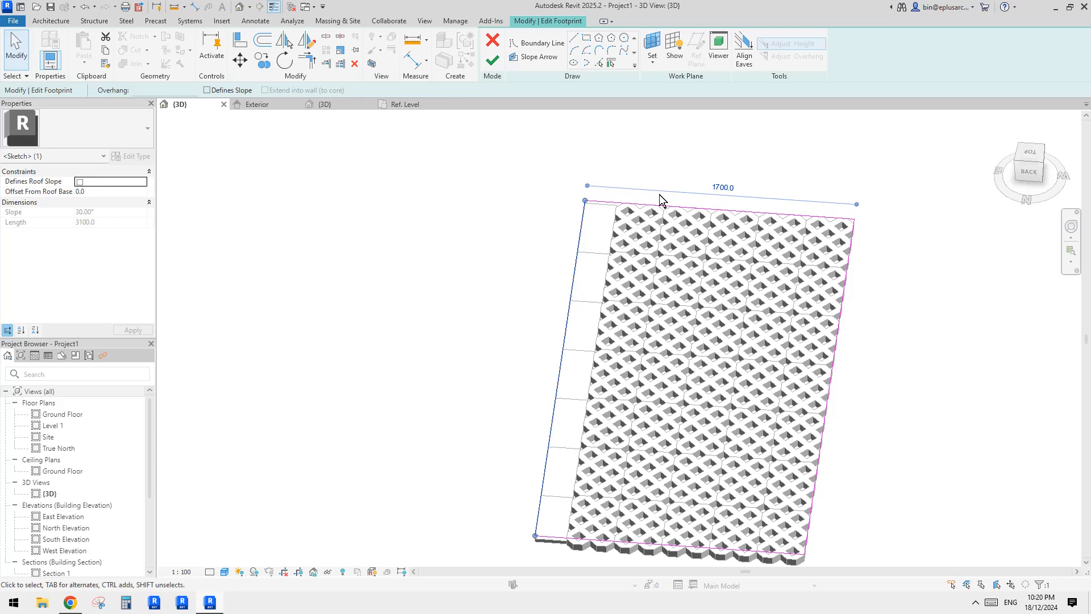
click(721, 185)
text(1800)
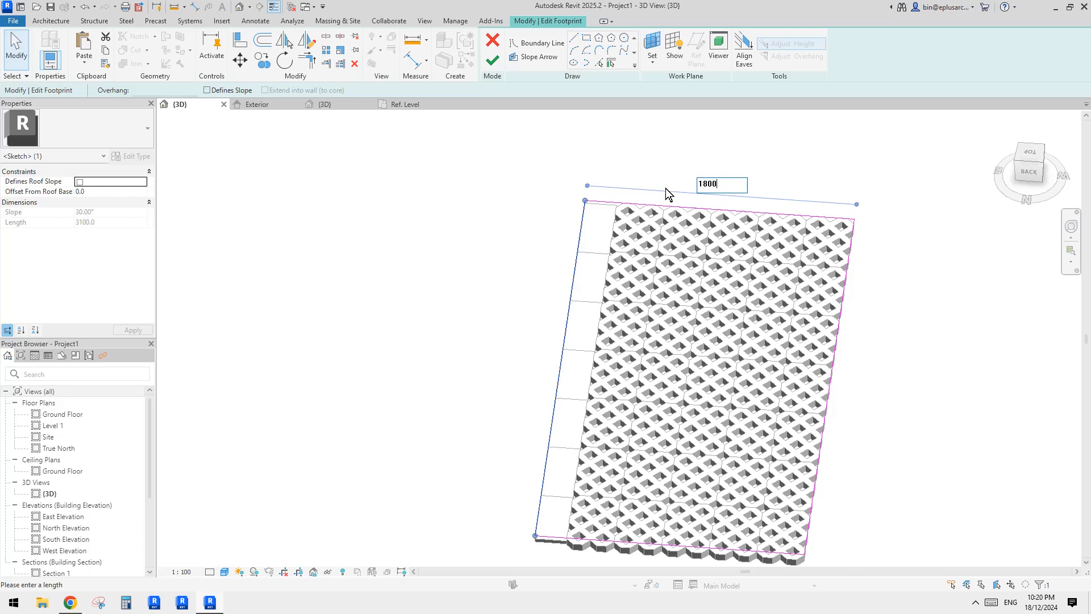
key(Return)
click(493, 60)
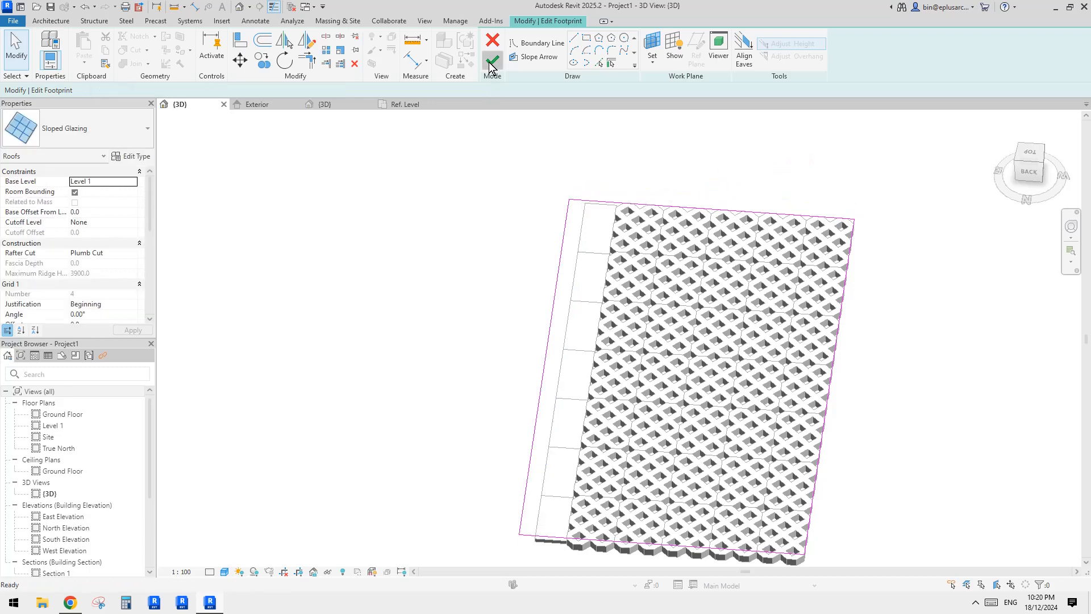
Select the column of plain glazed panels, filter the selection to Curtain Panels, and change their type to Family1.
key(Escape)
shift+middle_drag(572, 306, 617, 220)
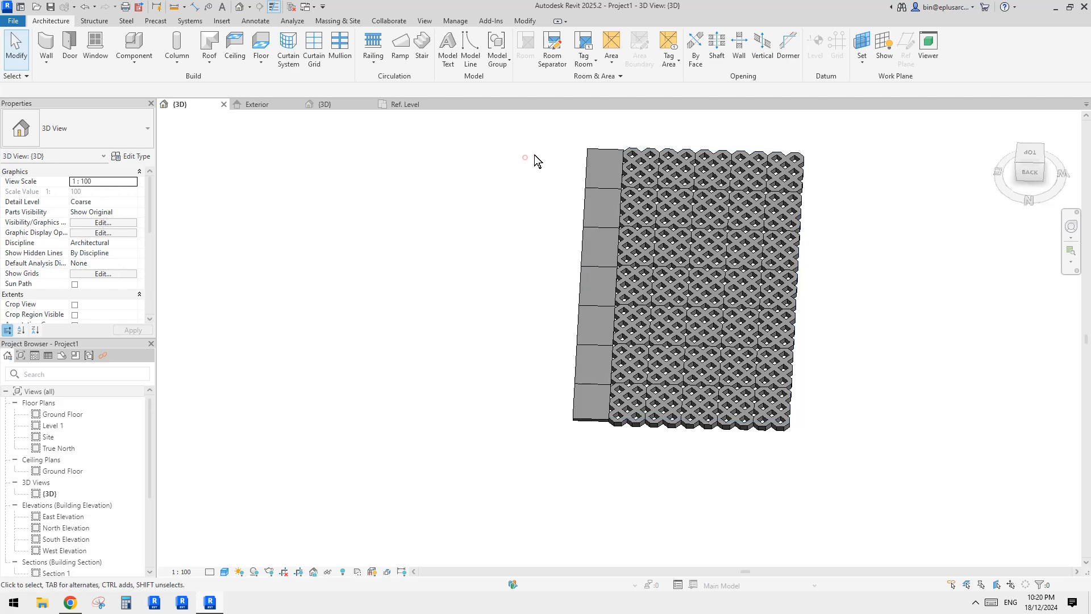
drag(549, 138, 625, 448)
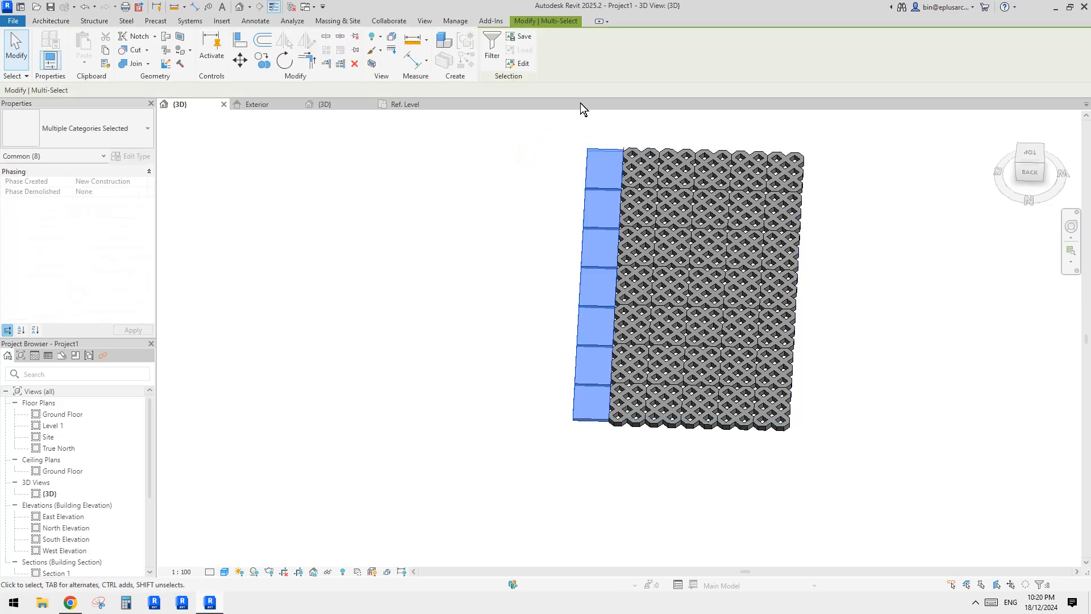
click(493, 48)
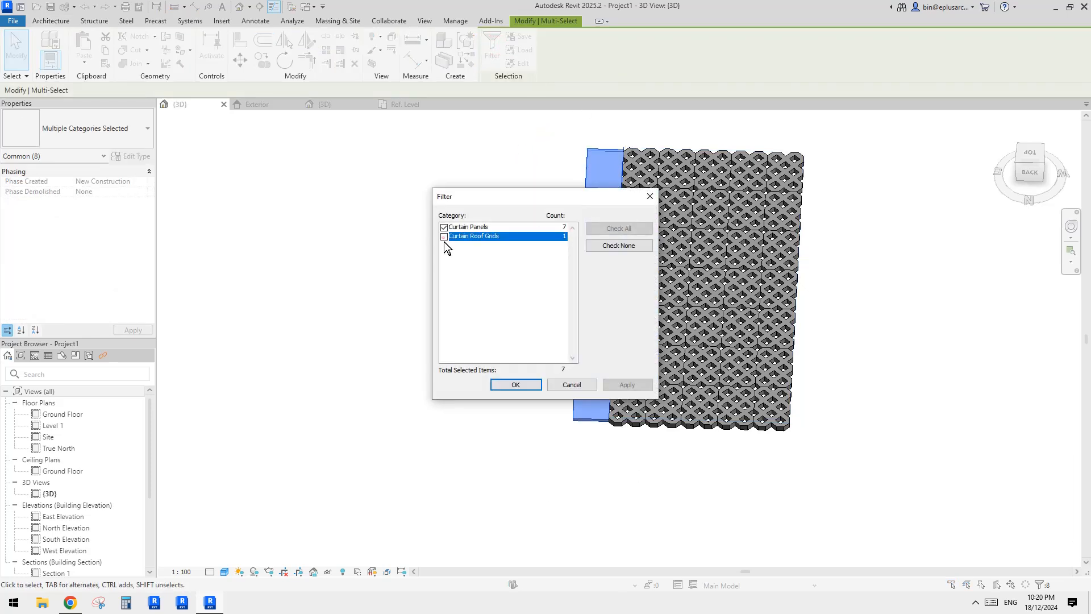
click(514, 385)
click(116, 134)
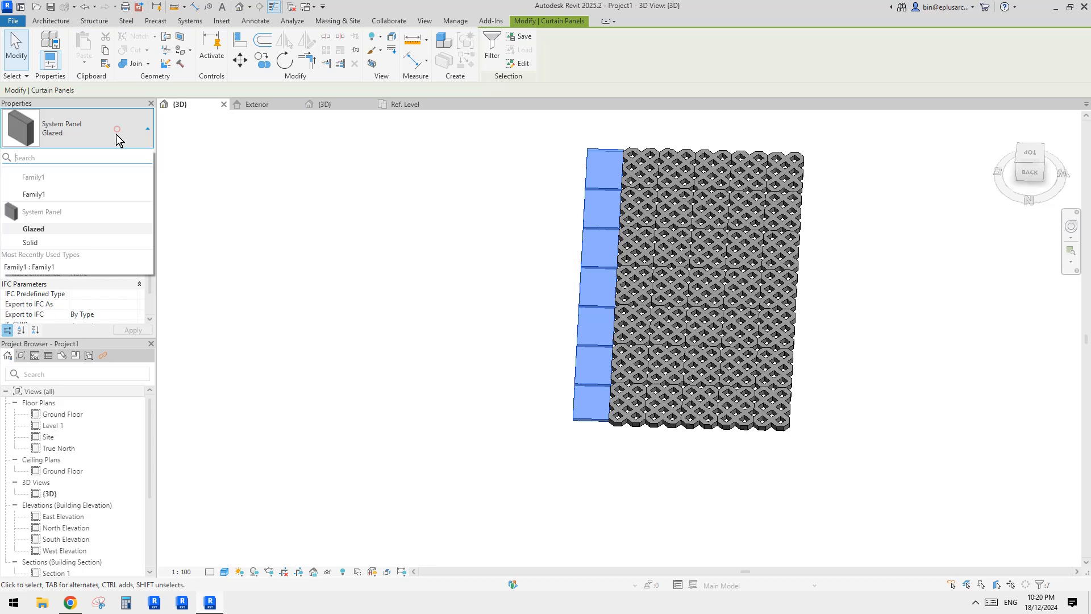
click(46, 223)
click(473, 180)
Edit the small sloped glazing's footprint and pull one corner outward to make the outline non-rectangular.
shift+middle_drag(414, 195, 725, 262)
click(725, 258)
scroll(726, 258, up, 3)
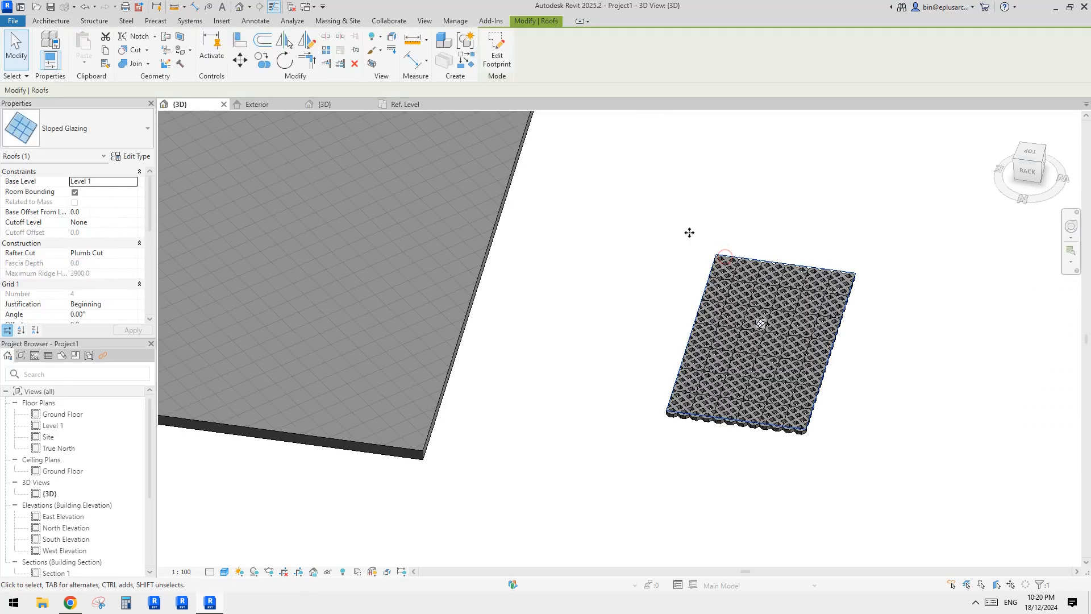
shift+middle_drag(562, 180, 554, 181)
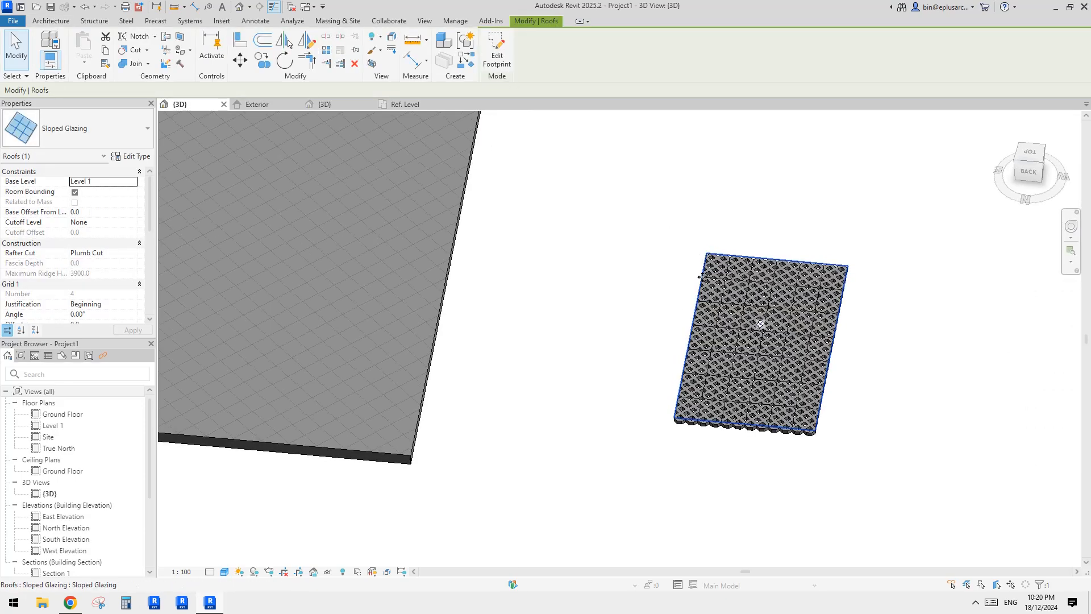
scroll(700, 277, up, 2)
middle_drag(714, 251, 712, 253)
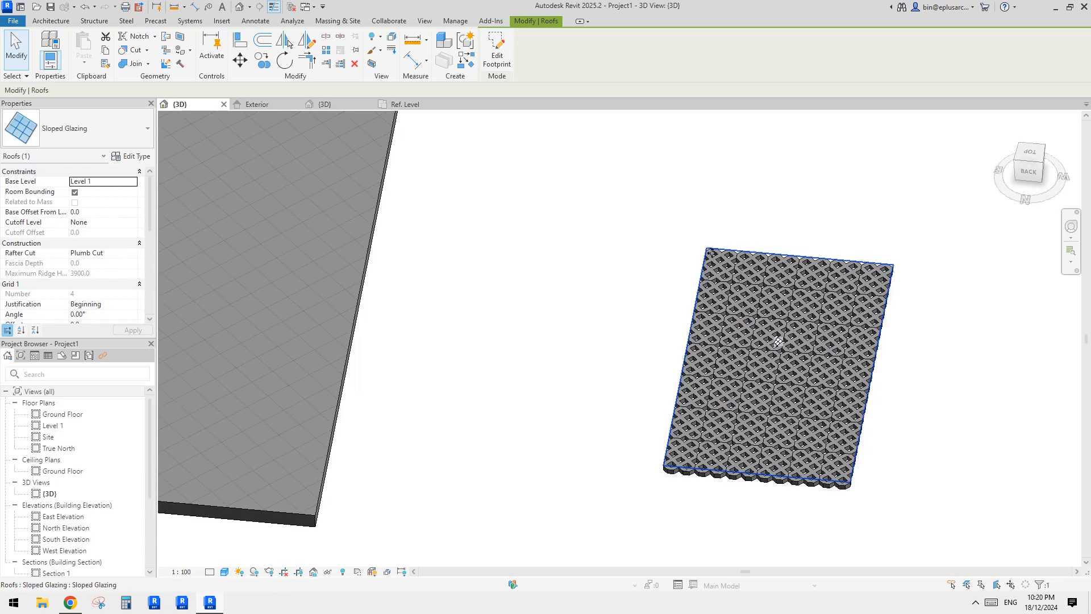
scroll(713, 270, down, 2)
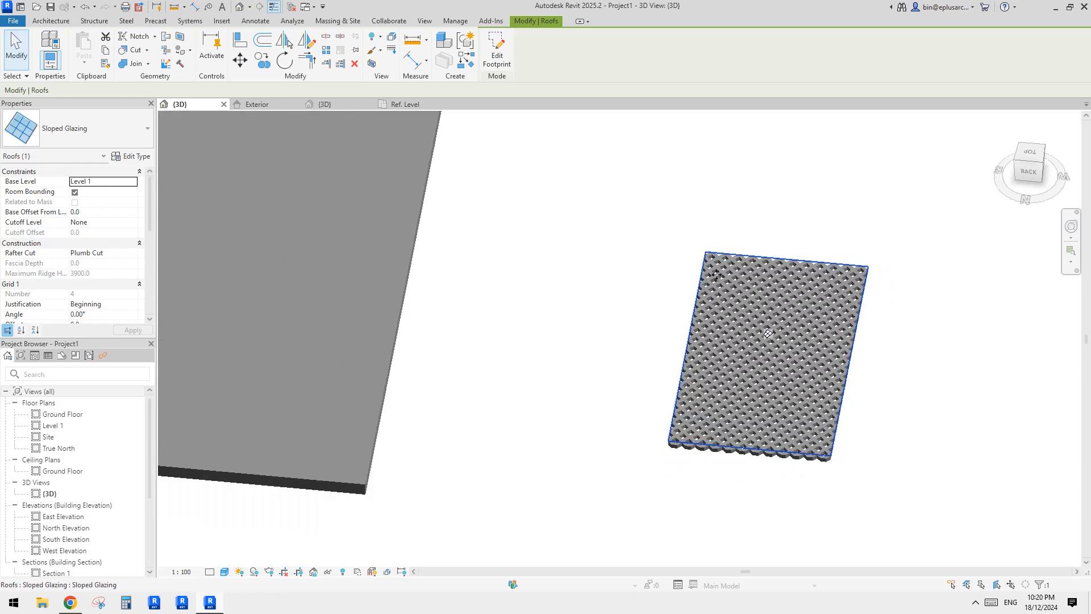
click(497, 51)
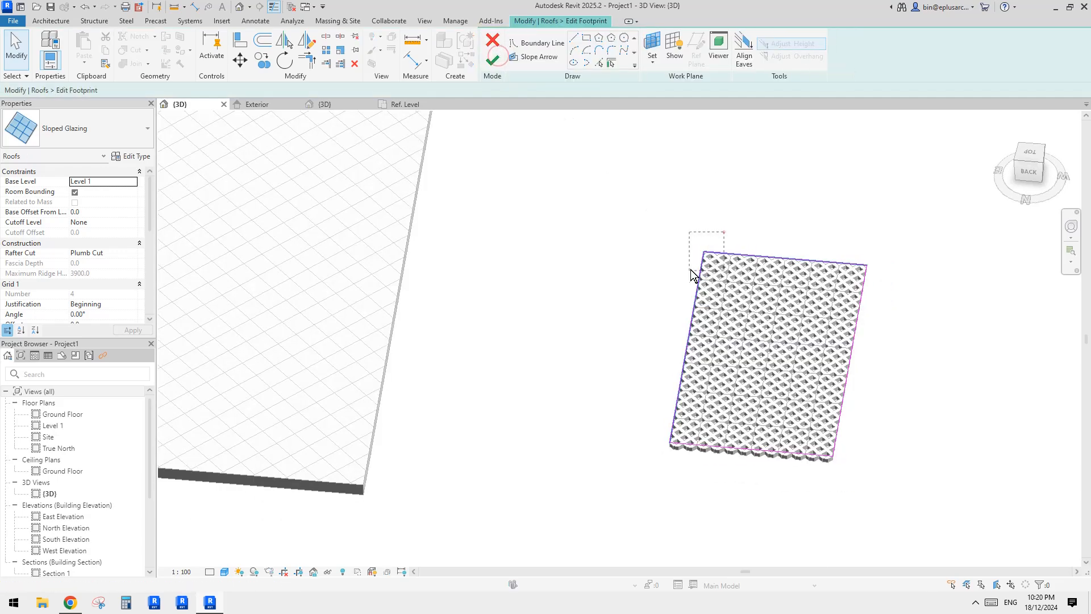
drag(704, 252, 680, 230)
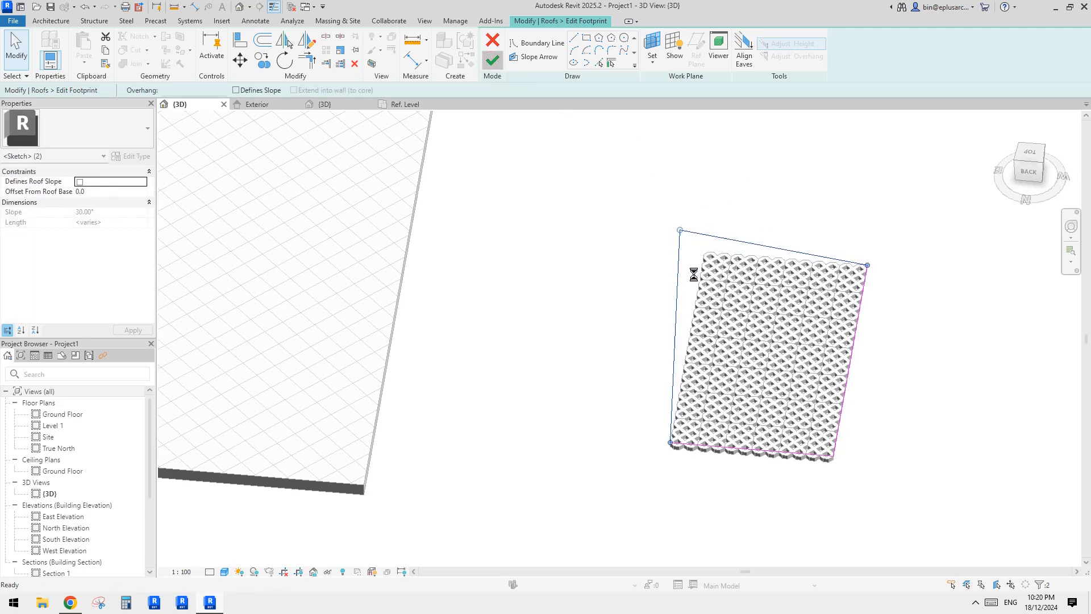
Finish the small sloped glazing's non-rectangular footprint, resolving the Family1 errors with Delete Type.
click(907, 576)
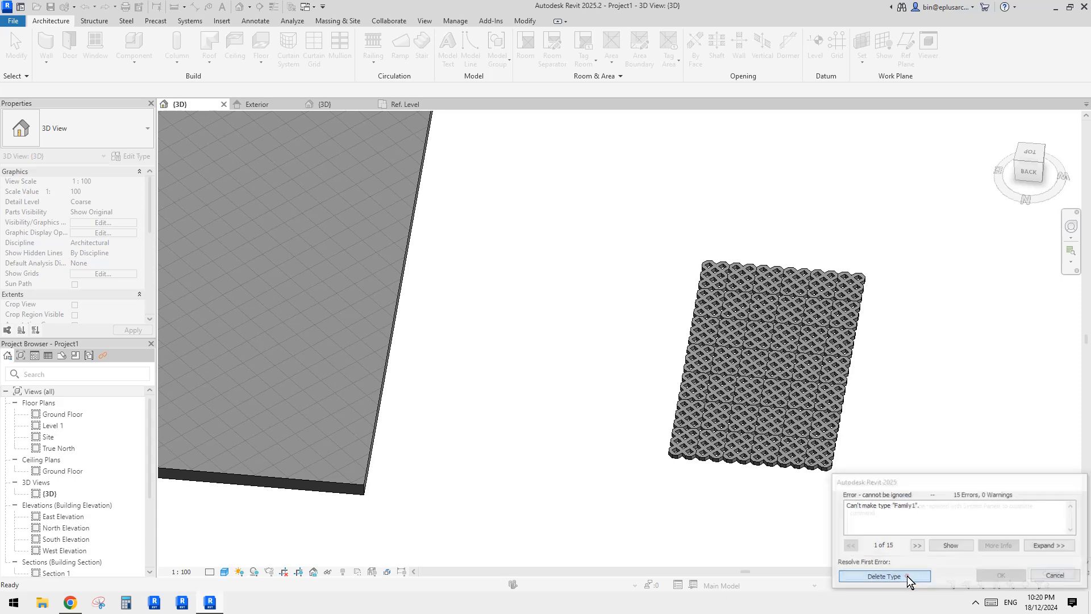
click(885, 577)
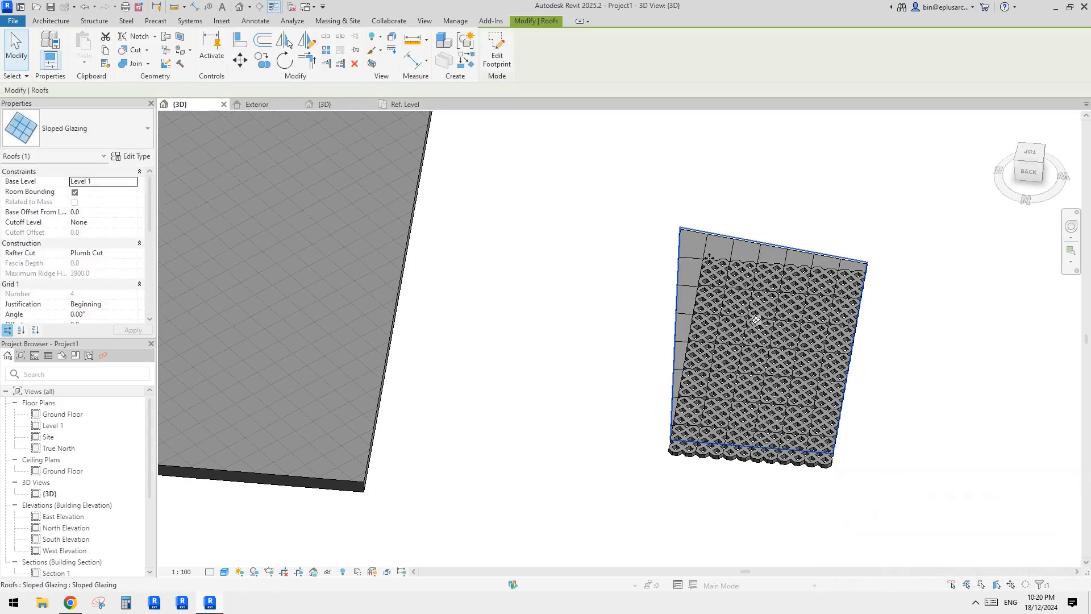
click(932, 386)
Set the Curtain Panel of the irregular slab's curtain system type, 1500 x 3000mm 2, to Family1 : Family1.
middle_drag(928, 395, 713, 319)
scroll(738, 320, up, 2)
click(762, 315)
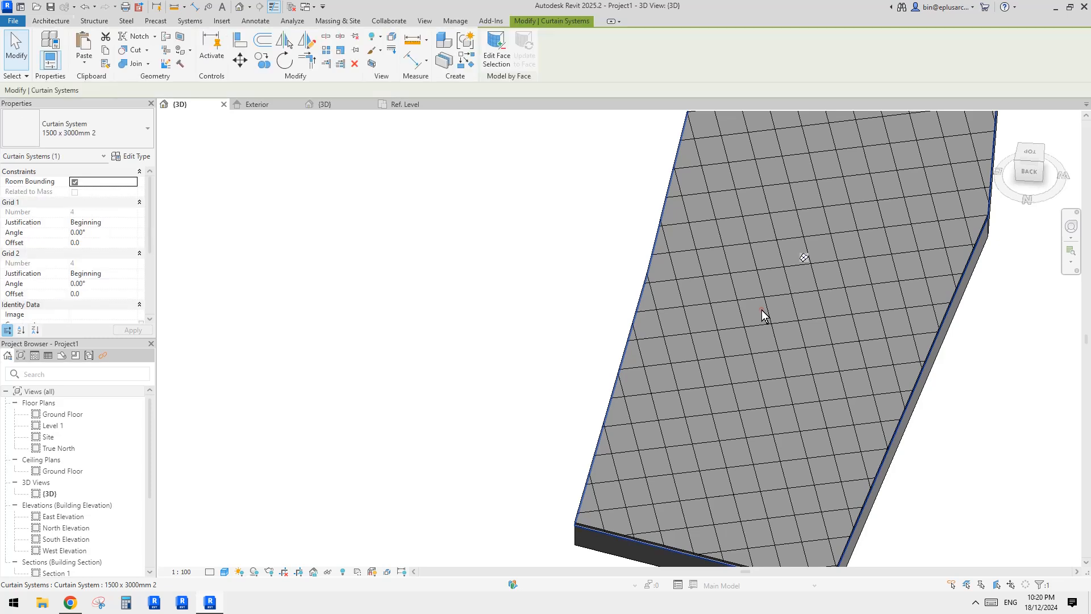
scroll(739, 321, down, 1)
click(95, 130)
click(132, 156)
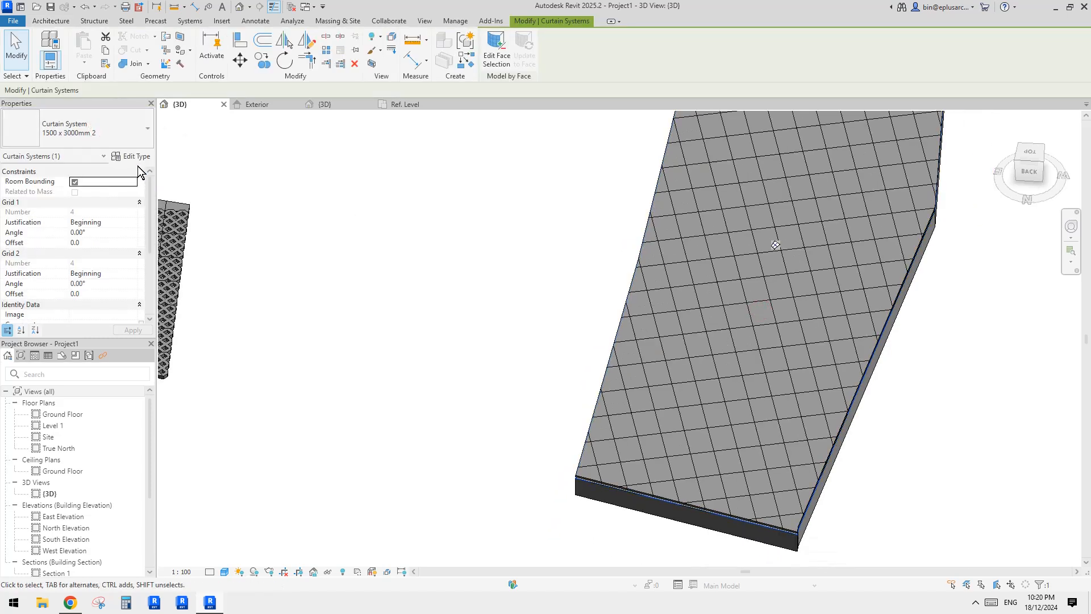
click(132, 156)
drag(367, 115, 469, 126)
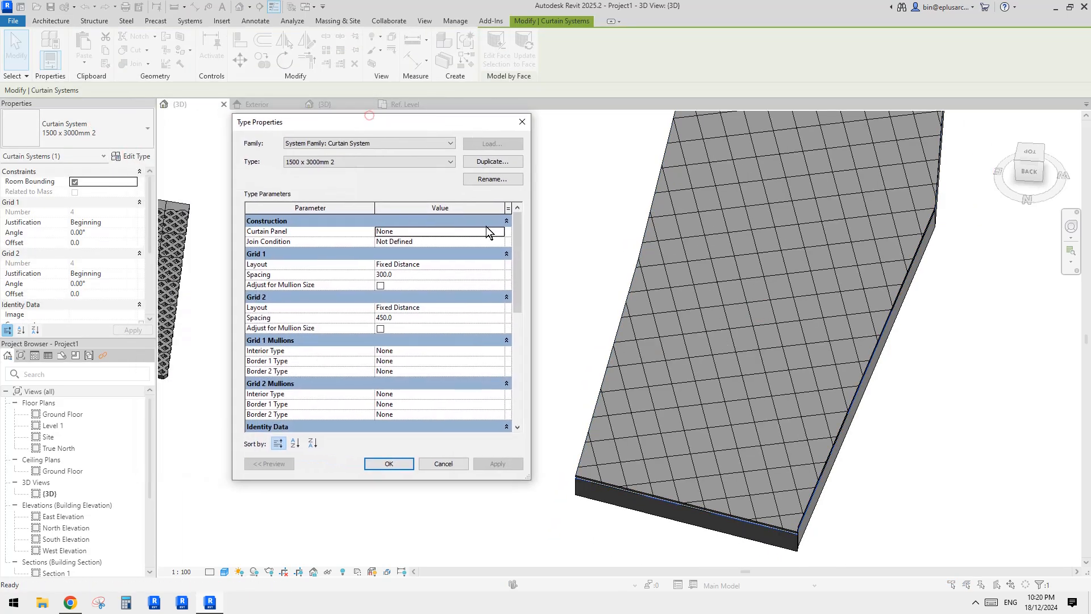
click(500, 232)
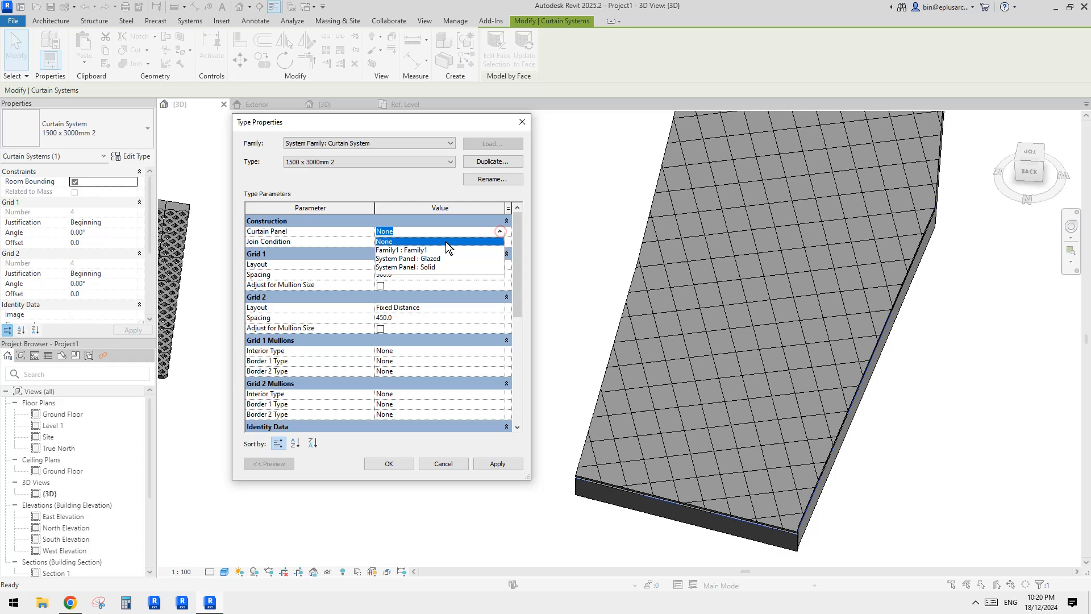
click(413, 251)
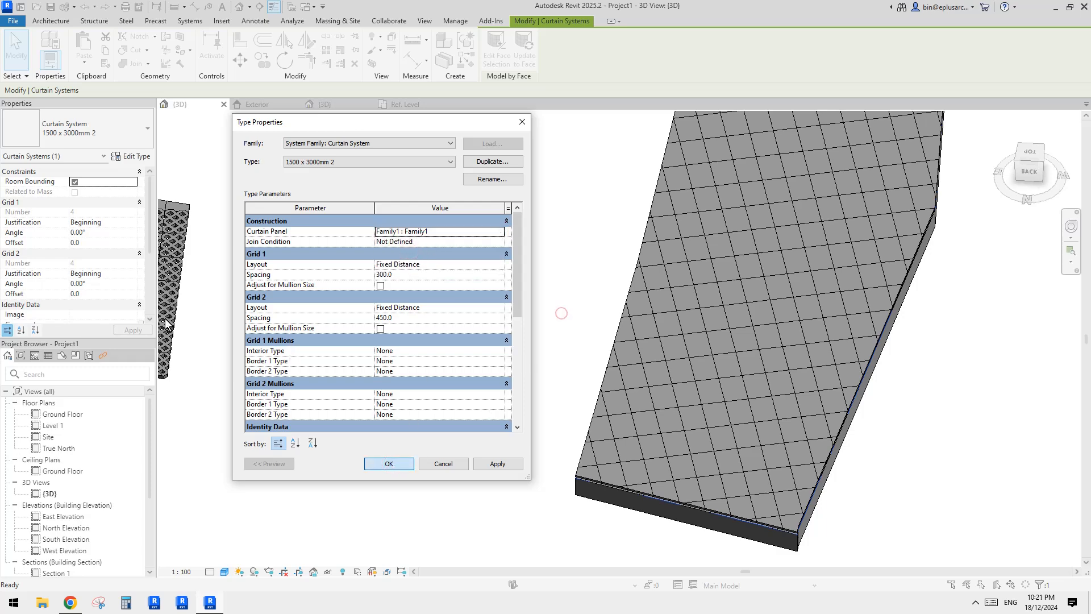
click(423, 342)
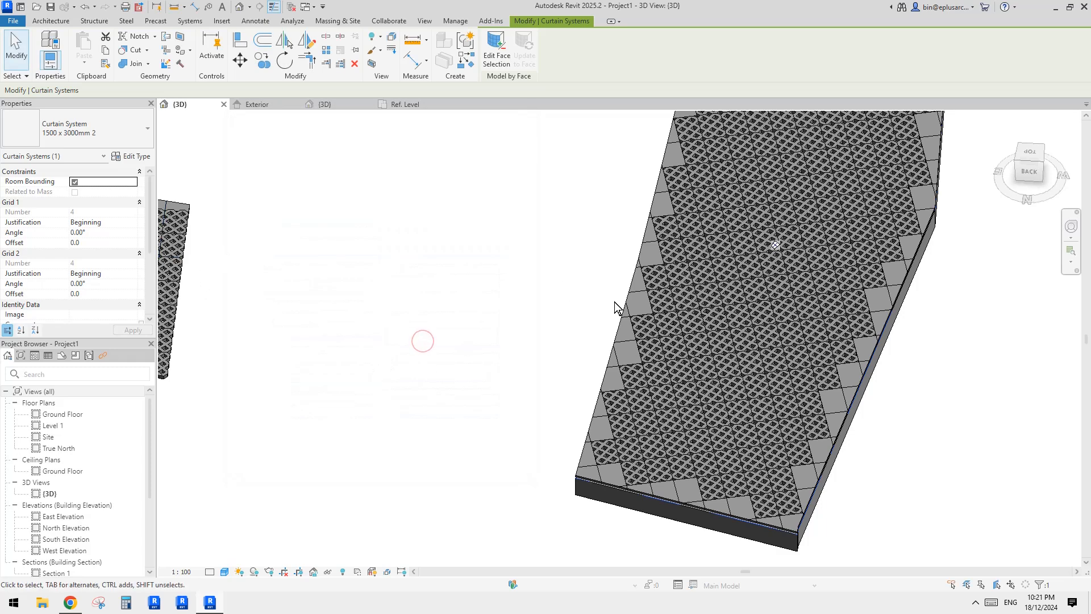
Examine how the paver panels fill the irregular curtain system, especially along its angled edges.
scroll(617, 307, down, 5)
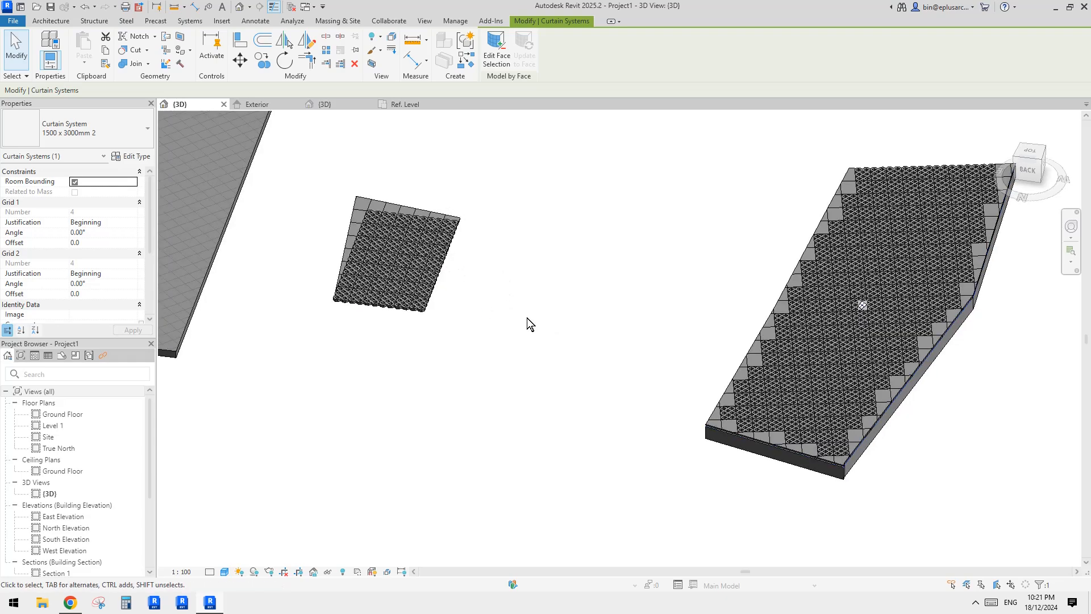
scroll(658, 349, up, 5)
shift+middle_drag(703, 358, 761, 316)
key(Escape)
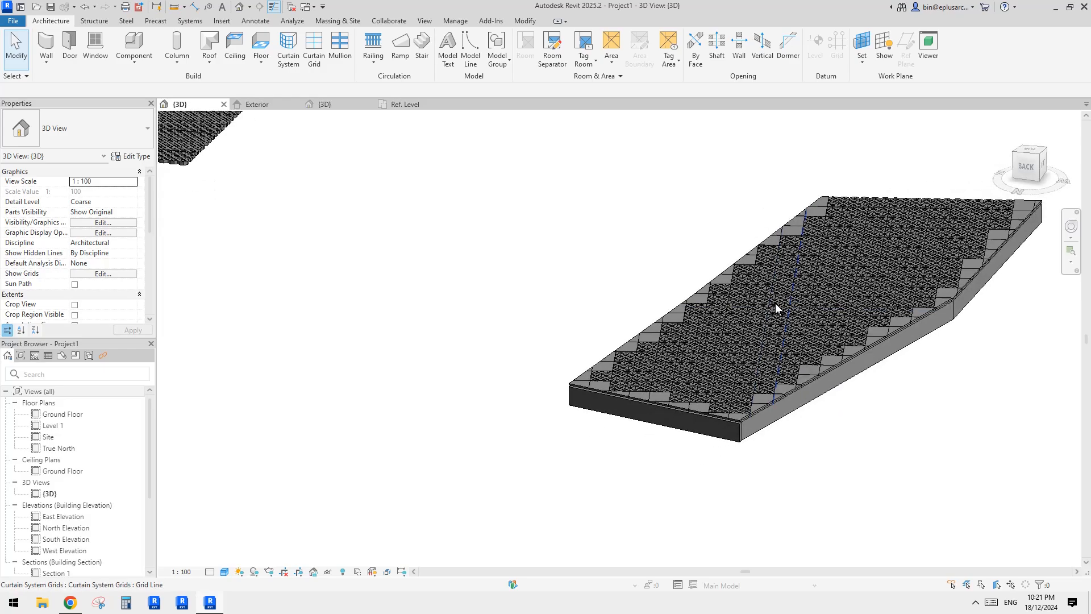
scroll(775, 307, up, 6)
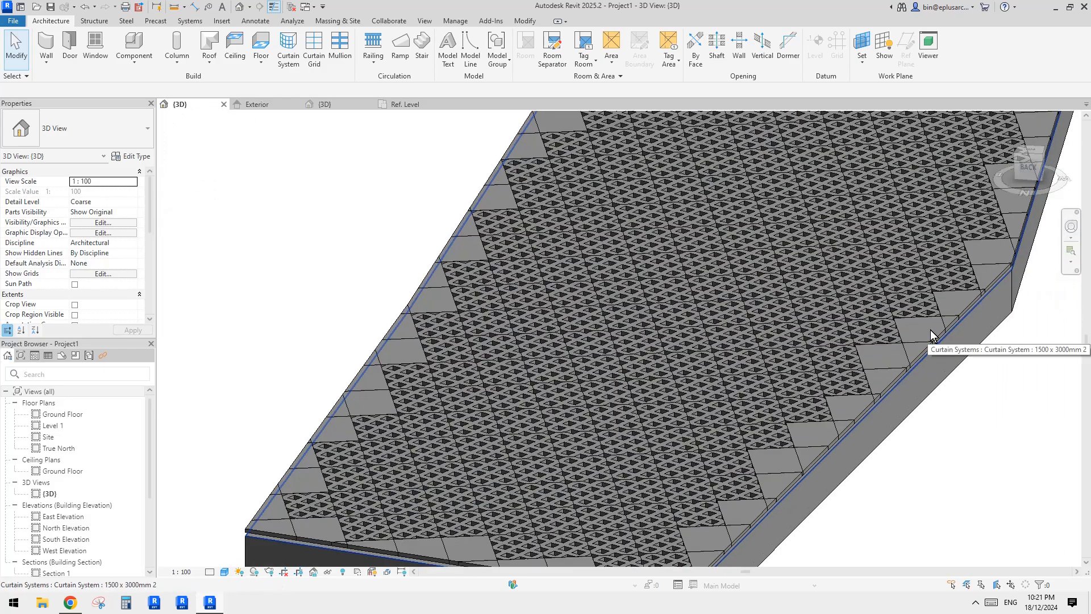
scroll(930, 329, down, 4)
drag(1002, 178, 966, 199)
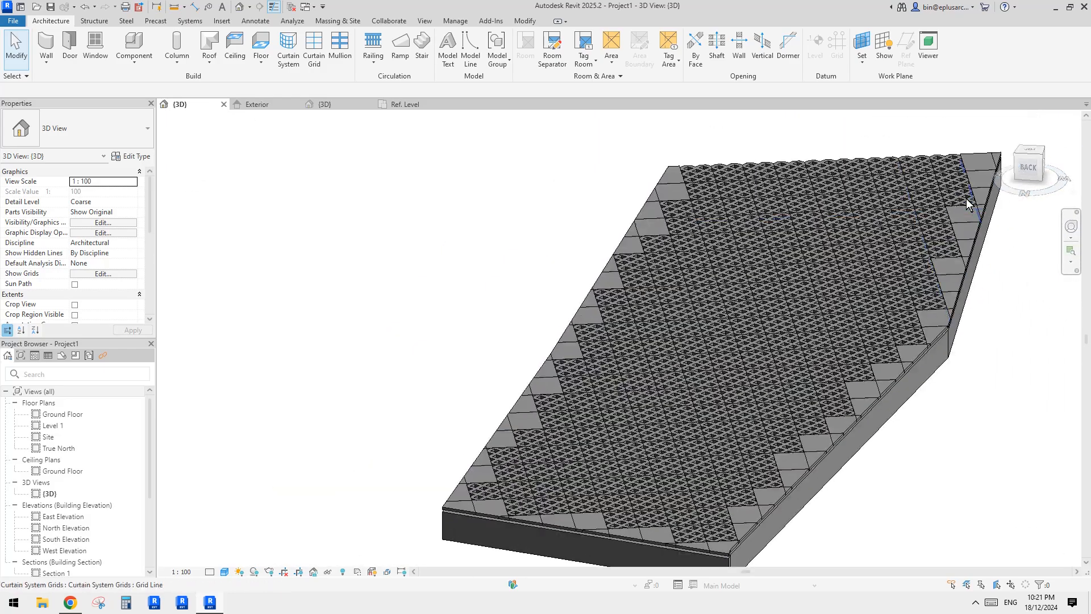
shift+middle_drag(629, 187, 613, 353)
middle_drag(572, 447, 595, 432)
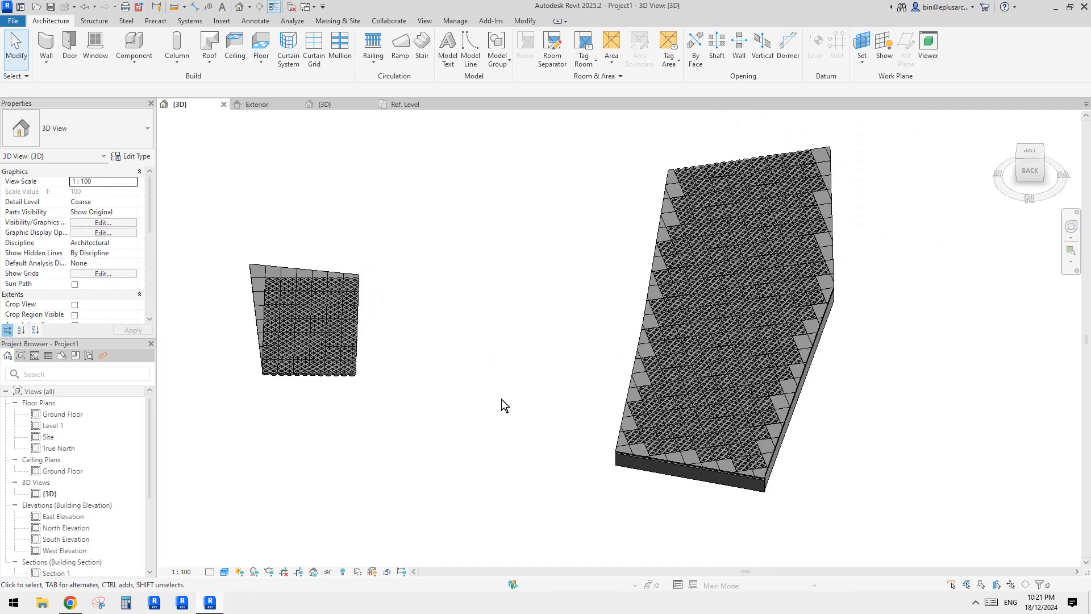
Inspect a single paver panel within the irregular curtain system and its relation to the rotated grid.
scroll(724, 439, up, 5)
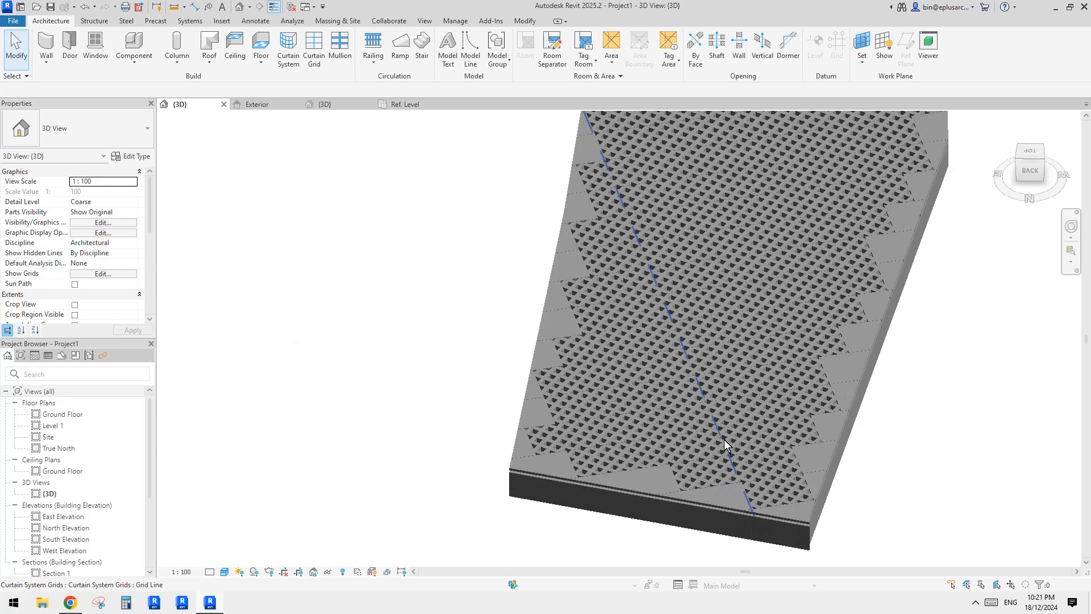
click(731, 414)
scroll(711, 398, down, 2)
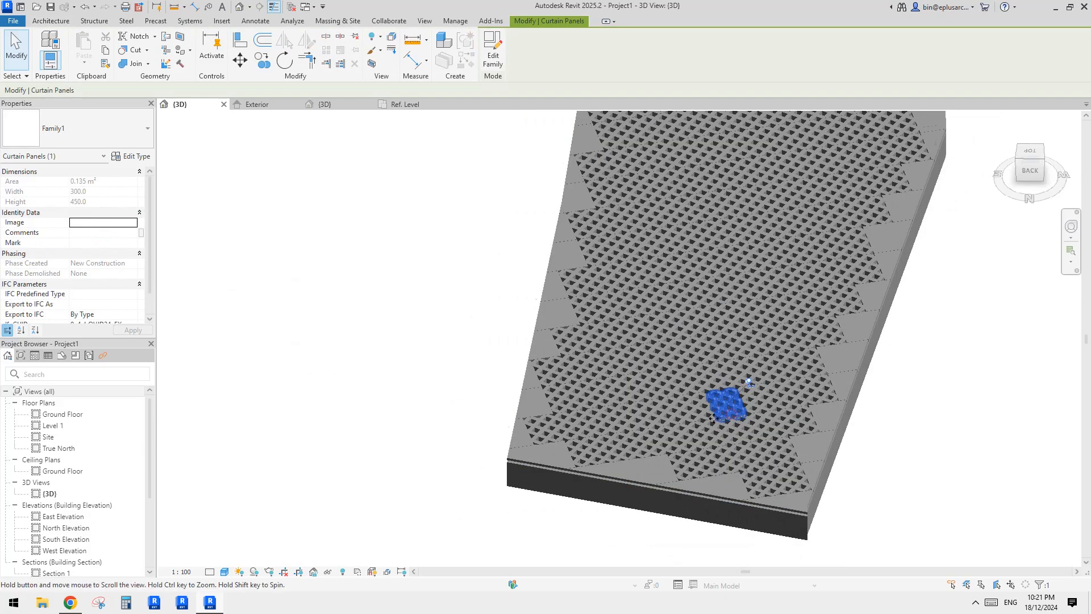
middle_drag(680, 396, 692, 390)
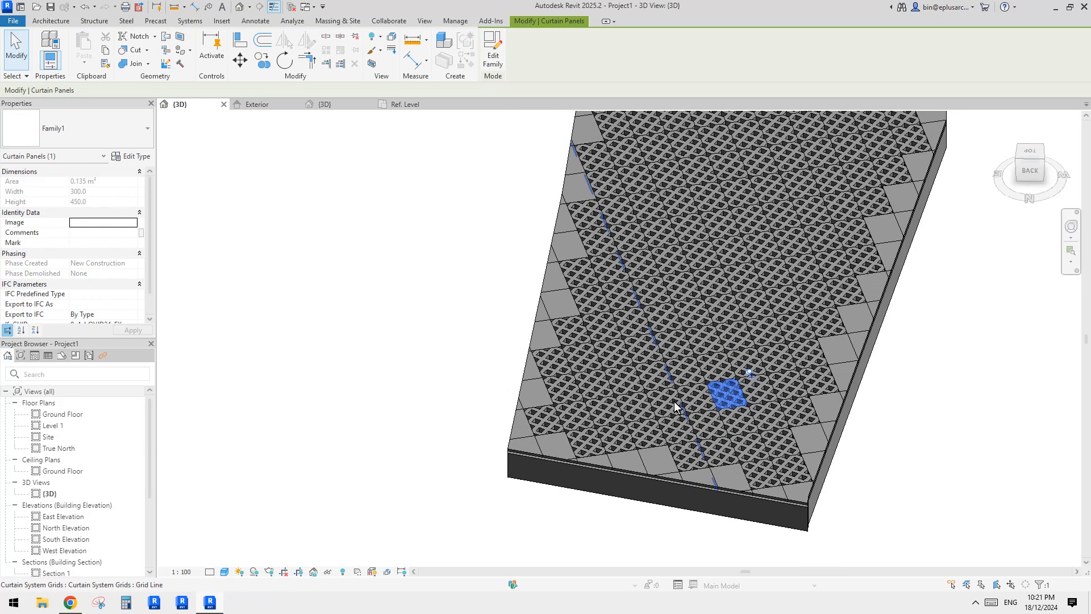
key(Escape)
scroll(681, 408, down, 3)
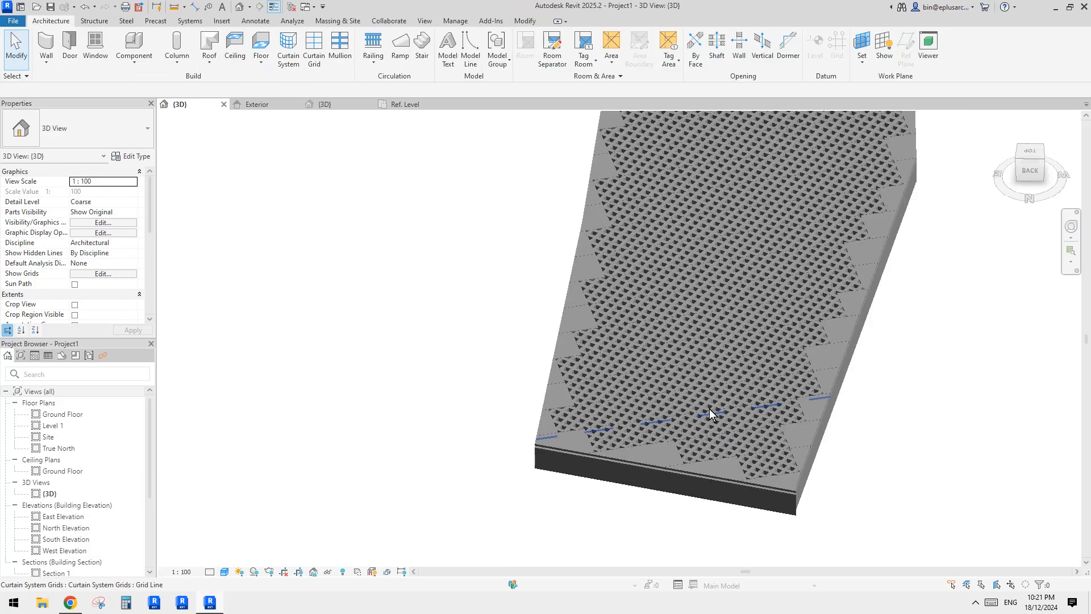
shift+middle_drag(731, 415, 743, 382)
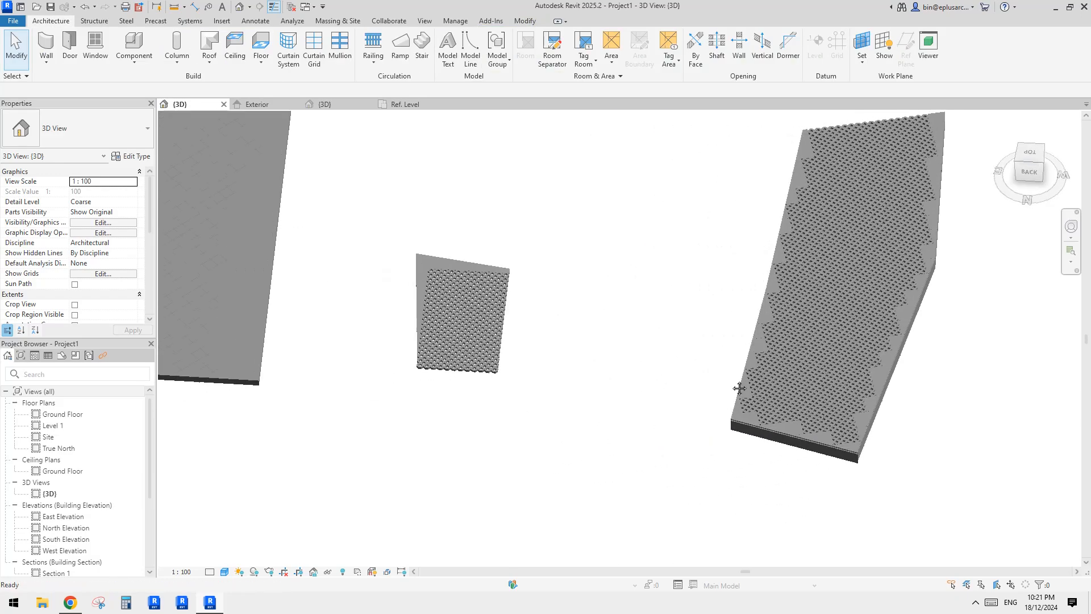
Compare the small sloped glazing with the irregular curtain system, checking each element's type and how its edge panels are filled.
scroll(596, 364, up, 3)
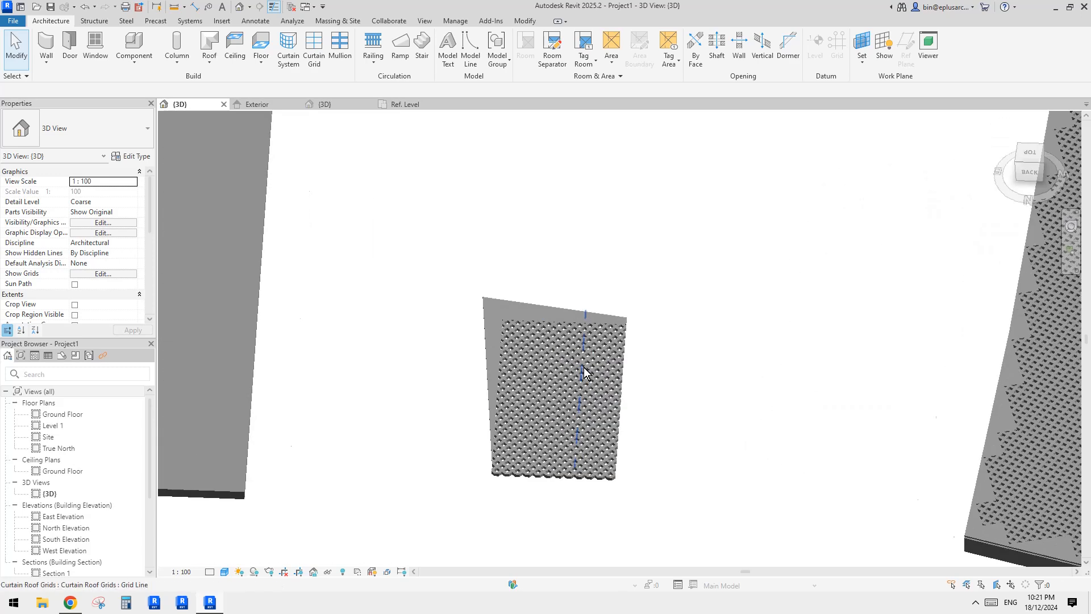
click(619, 359)
scroll(616, 354, up, 2)
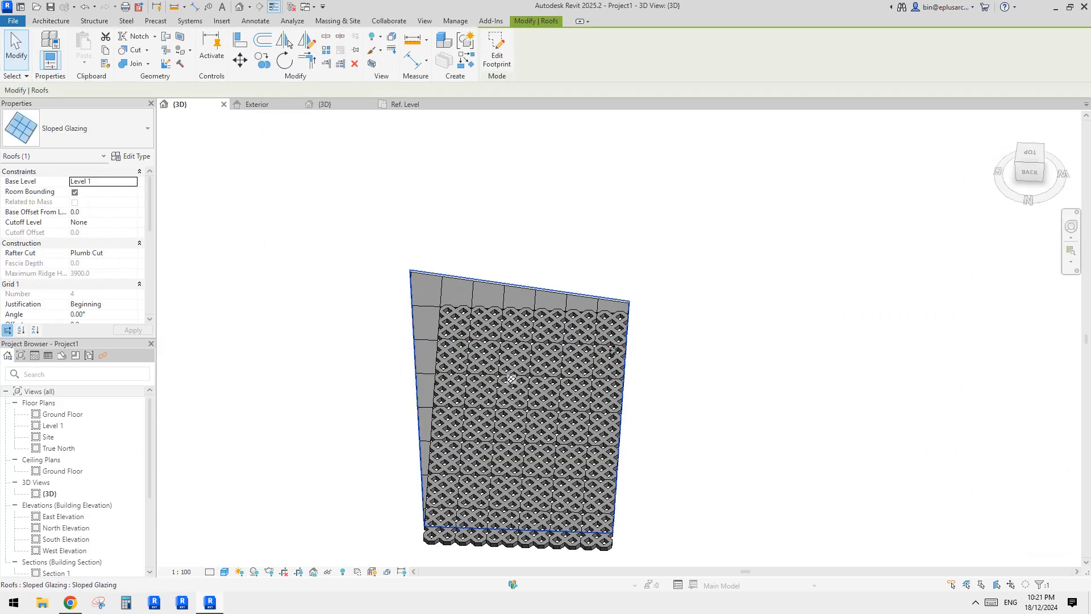
scroll(603, 358, down, 2)
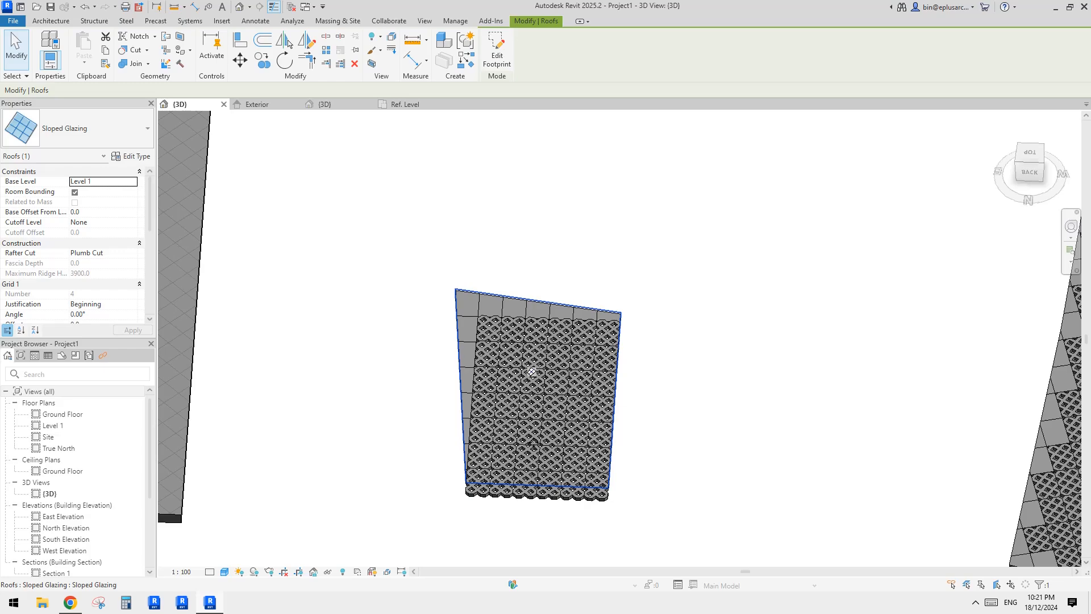
click(595, 311)
shift+middle_drag(595, 312, 648, 309)
scroll(670, 304, down, 4)
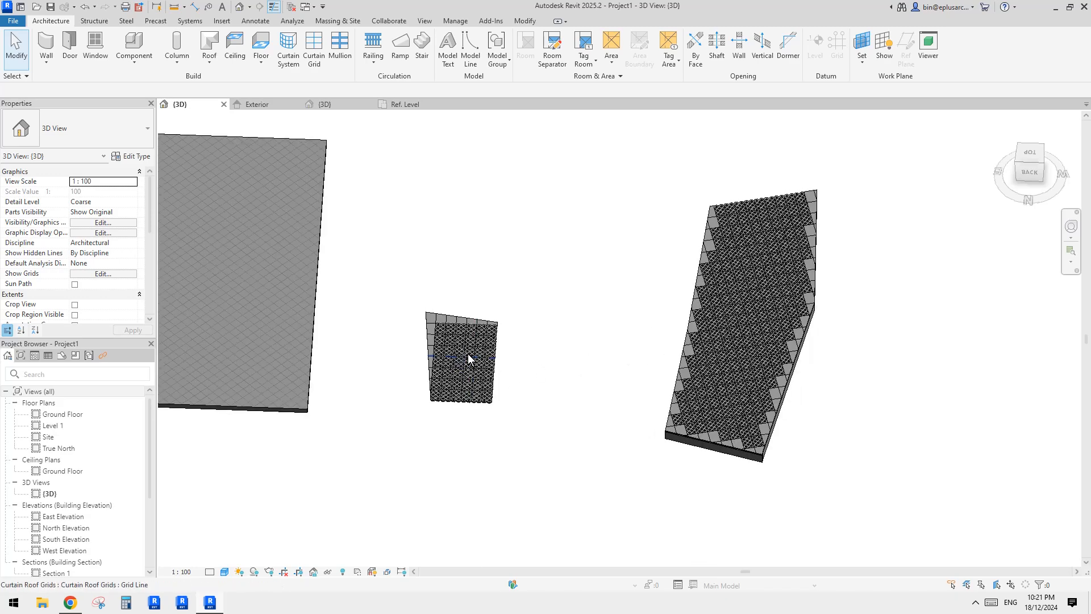
scroll(468, 359, up, 3)
click(472, 334)
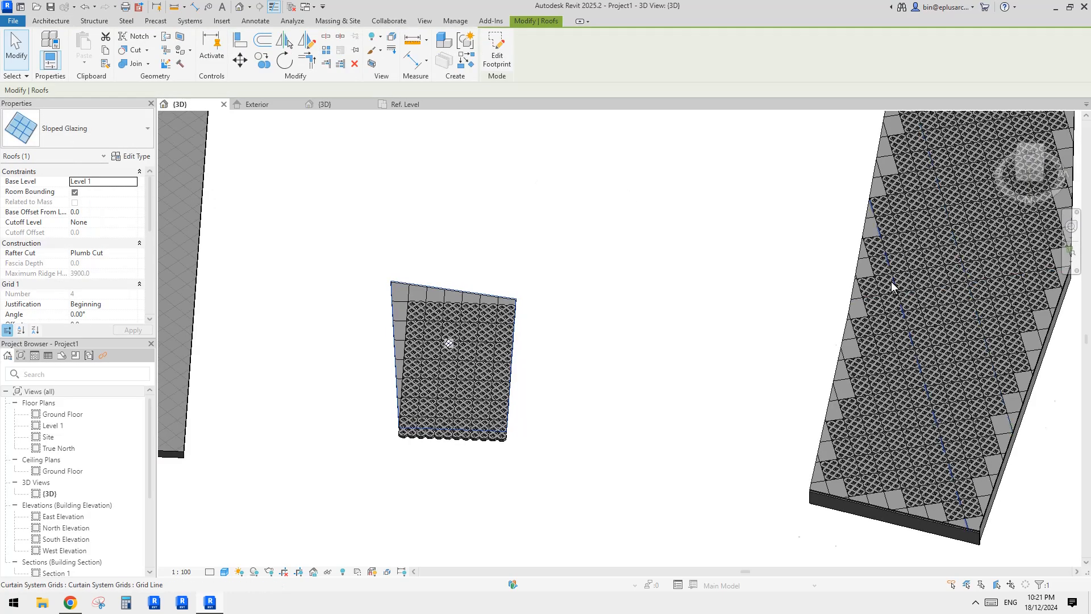
scroll(892, 281, up, 2)
click(886, 282)
scroll(505, 263, down, 2)
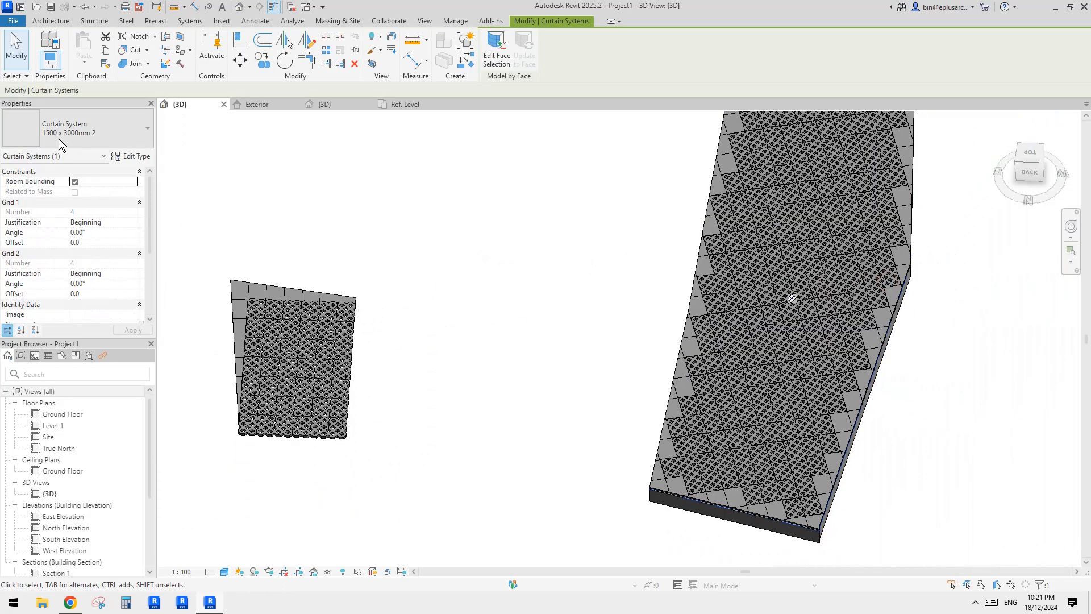
scroll(625, 284, down, 4)
click(607, 290)
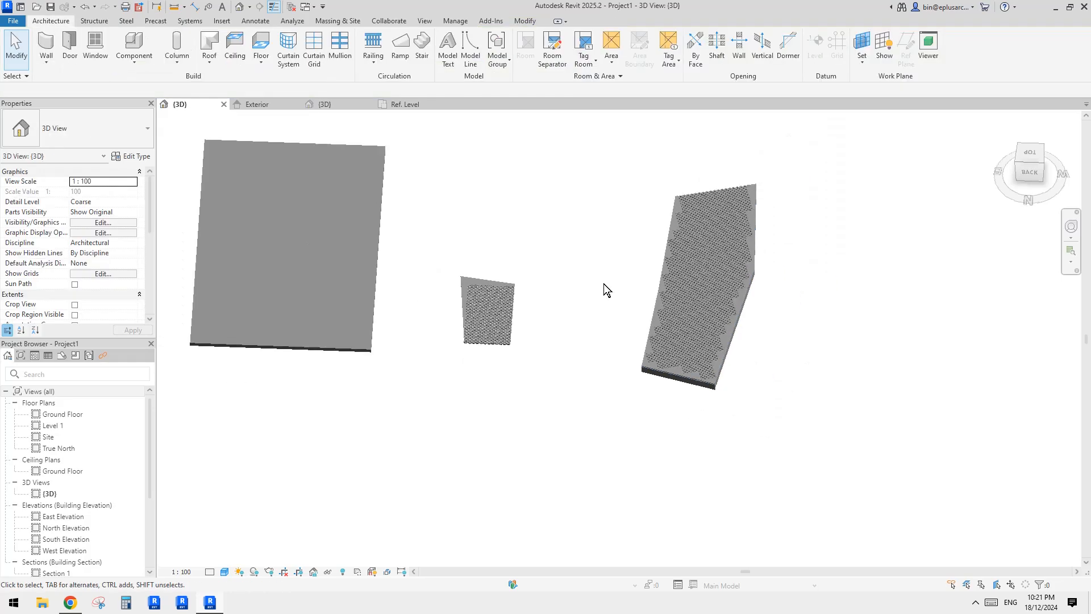
Examine the slanted panel with the lattice pattern and its grey edge tiles from several angles in the 3D view.
scroll(658, 312, up, 3)
scroll(579, 336, up, 2)
middle_drag(579, 337, 545, 289)
scroll(584, 323, down, 3)
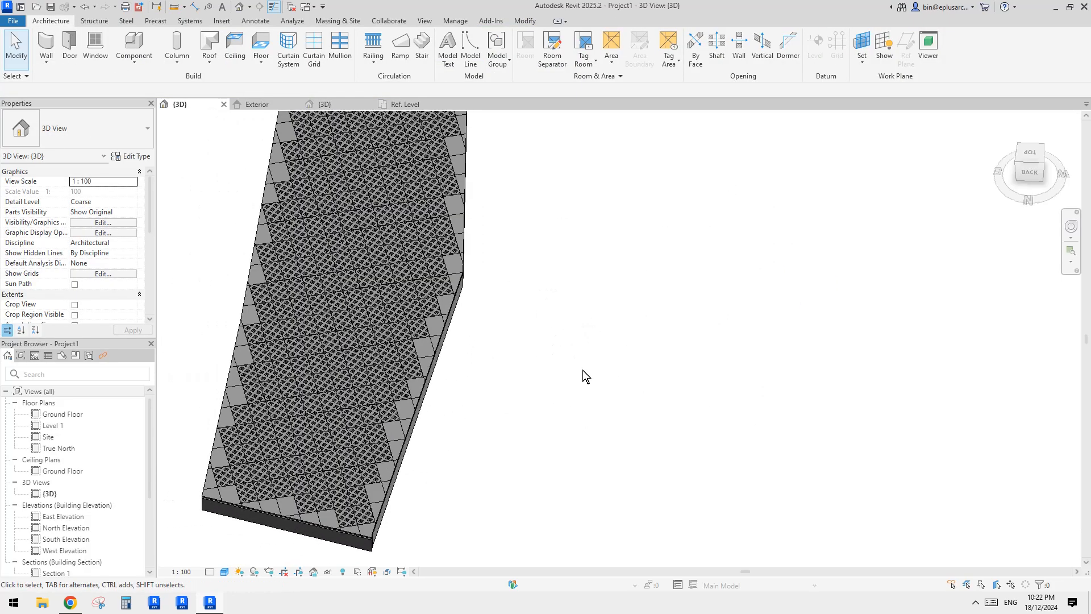
scroll(606, 361, up, 1)
middle_drag(592, 360, 603, 367)
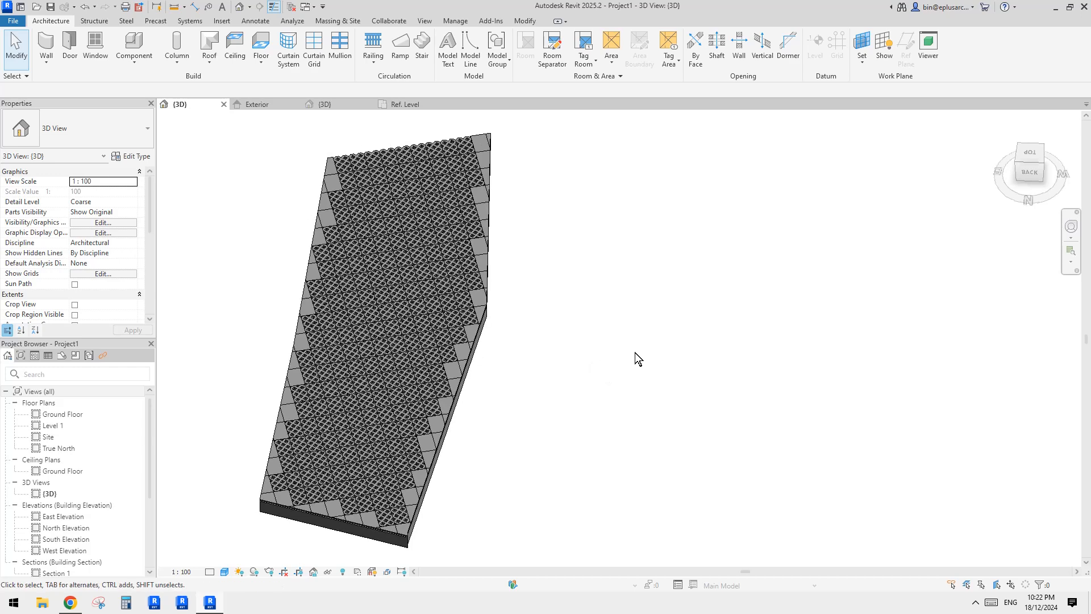
shift+middle_drag(657, 352, 736, 295)
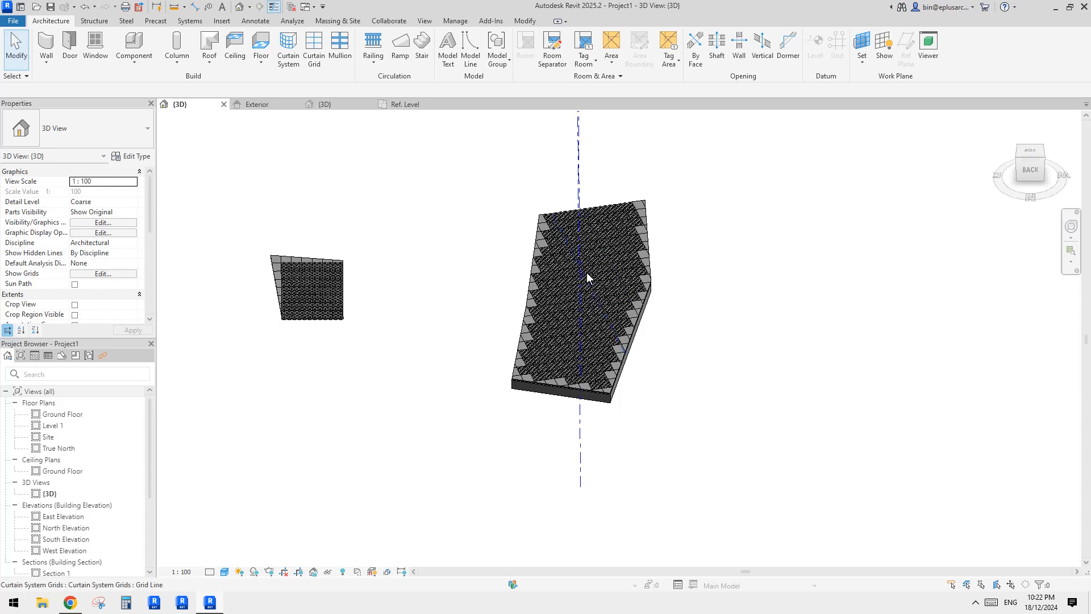
shift+middle_drag(576, 307, 832, 324)
click(614, 399)
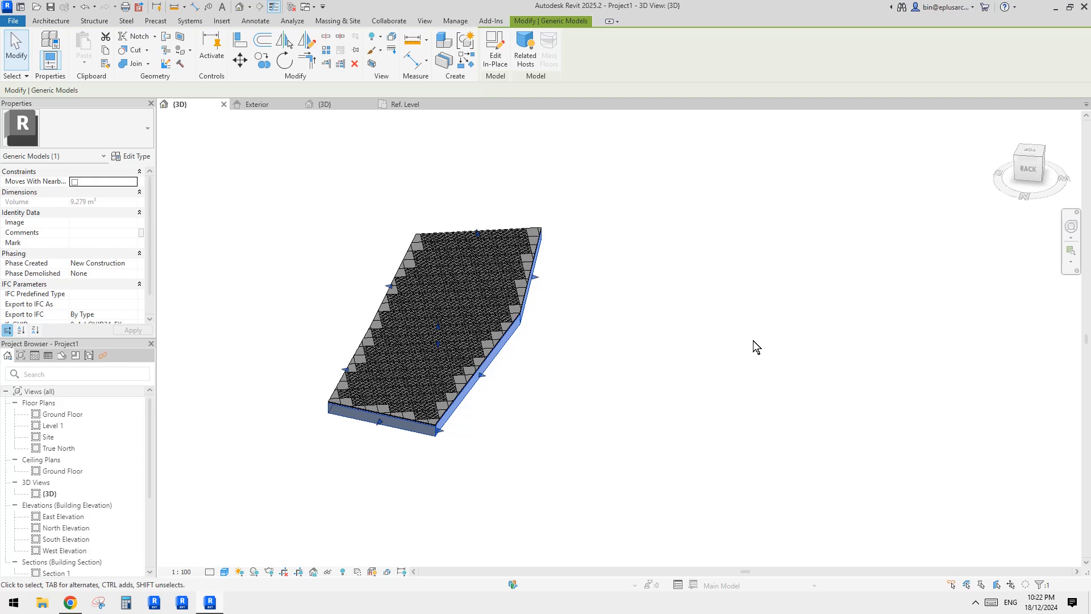
shift+middle_drag(735, 342, 727, 339)
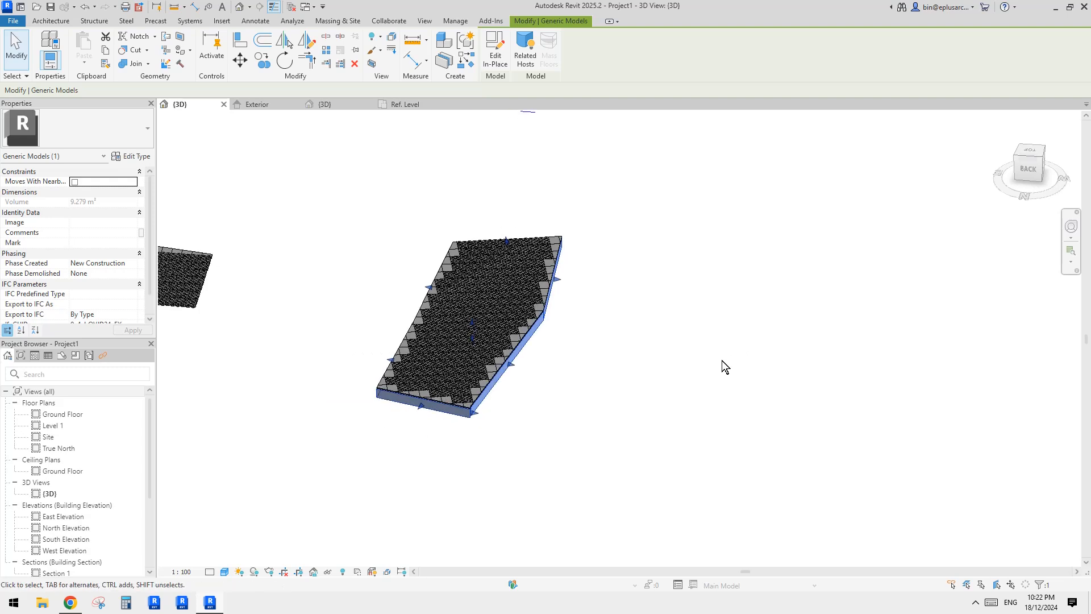
click(732, 359)
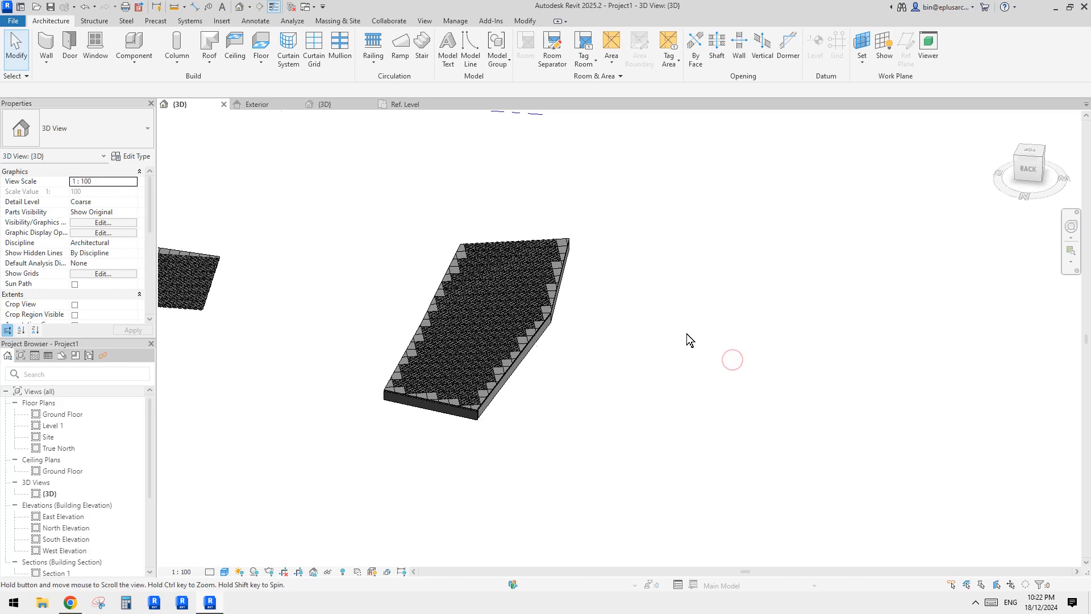
middle_drag(687, 333, 665, 370)
Create a new family from the Metric Curtain Panel Pattern Based template.
click(12, 22)
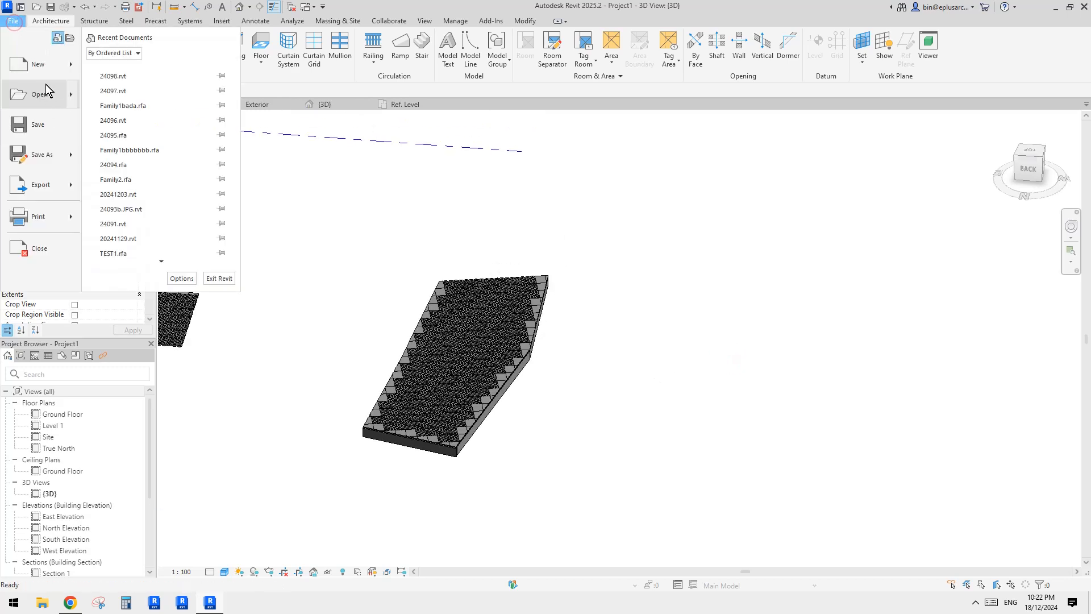
click(541, 208)
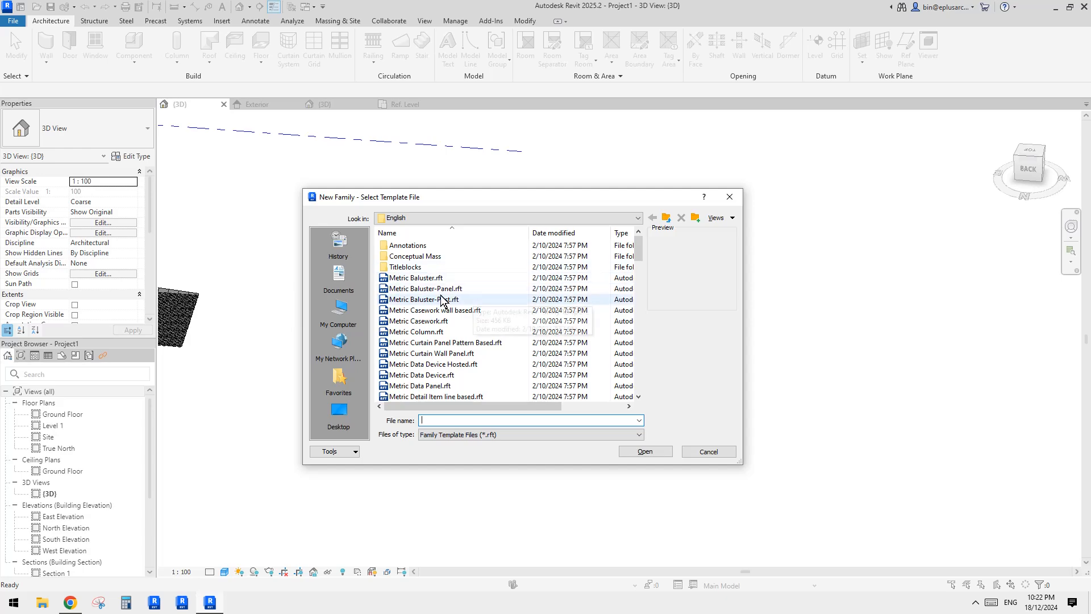
click(427, 308)
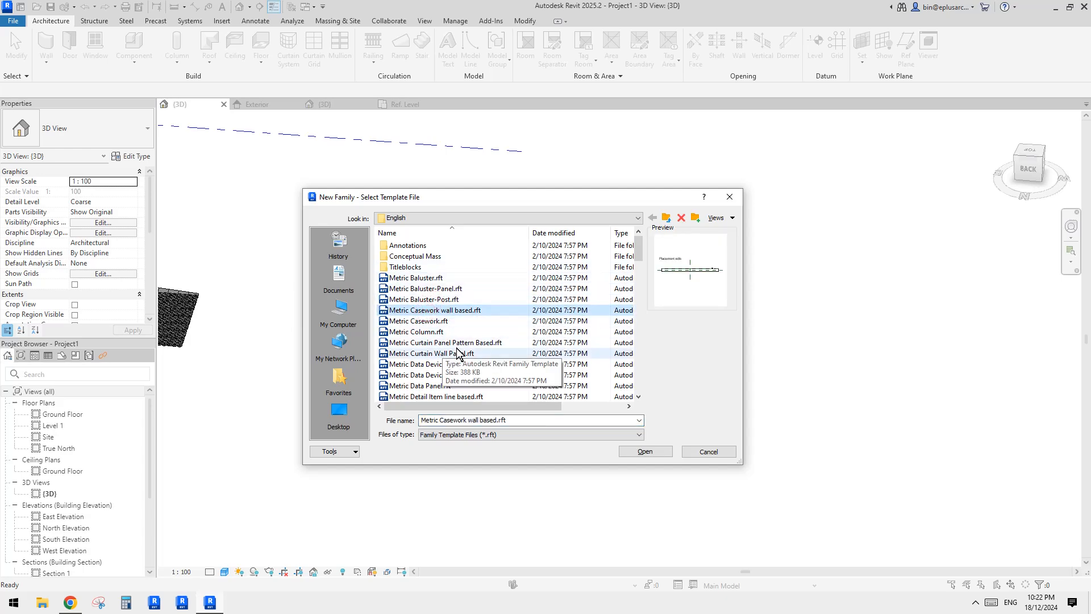
double_click(478, 343)
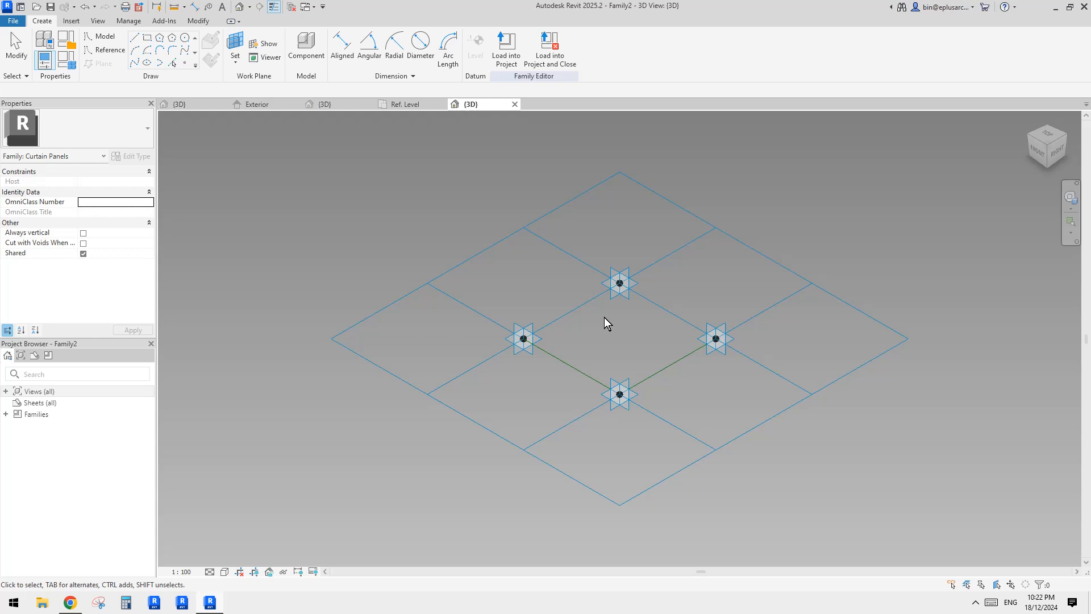
Set the tile pattern grid's horizontal spacing to 300 and its vertical spacing to 450.
shift+middle_drag(606, 322, 728, 307)
click(724, 184)
shift+middle_drag(723, 184, 535, 307)
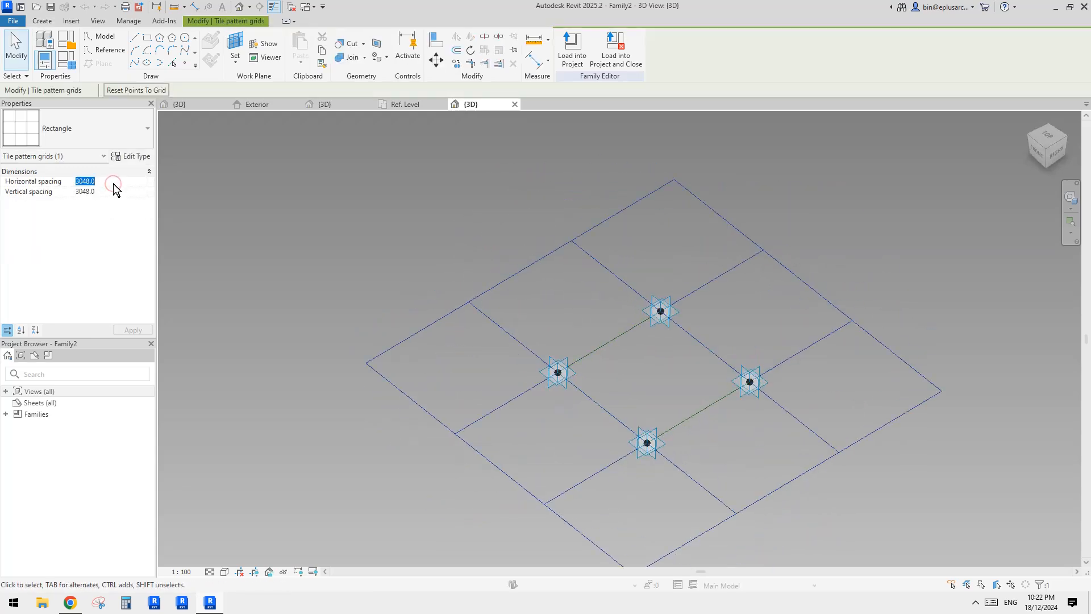
text(250)
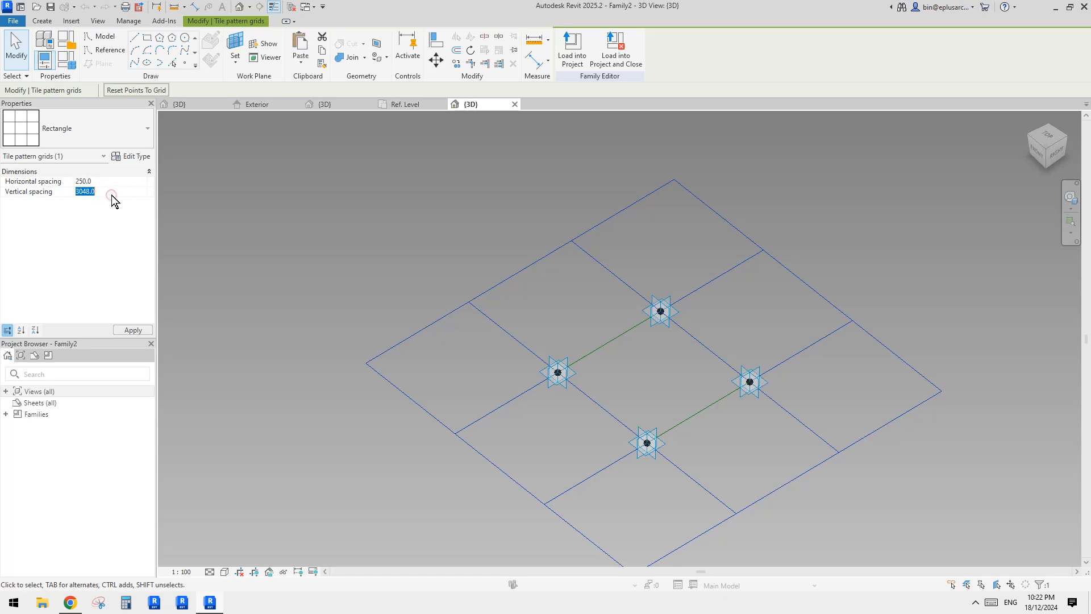
text(450)
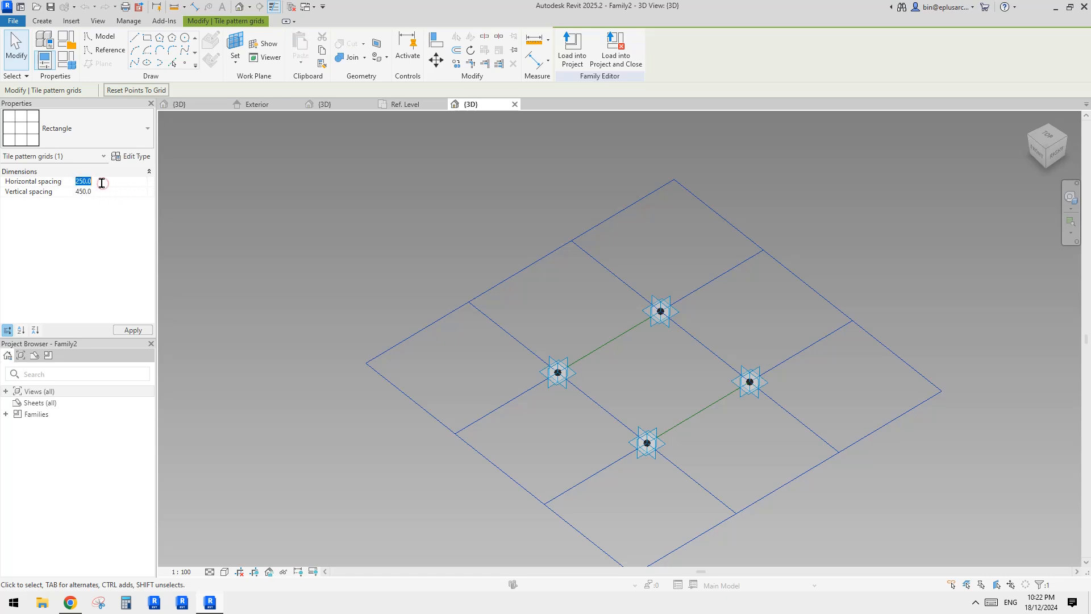
click(390, 209)
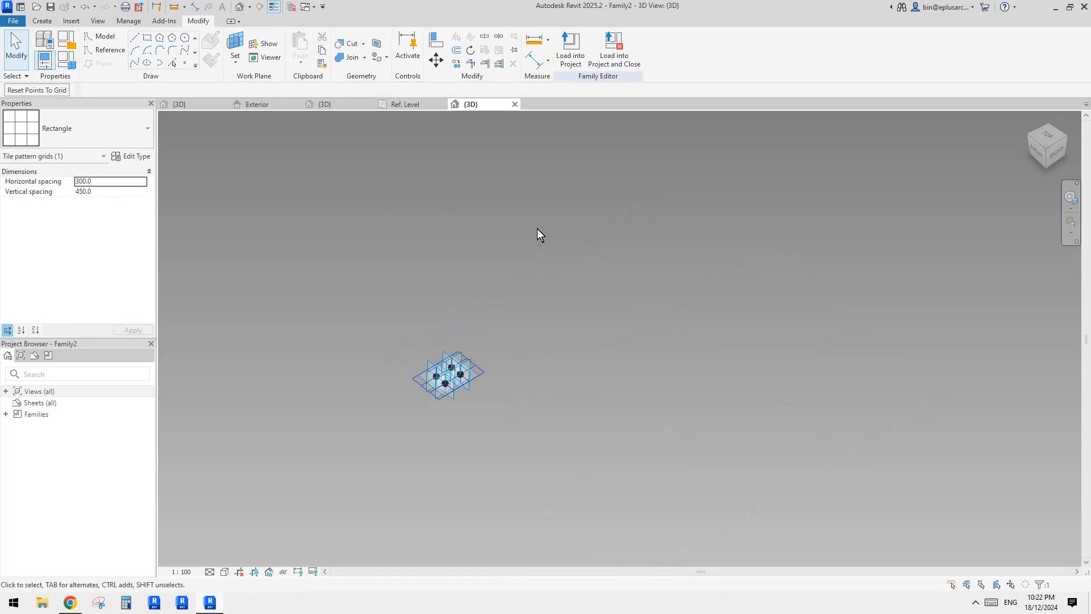
In top view, draw a 450 mm vertical reference line between the midpoints of the central cell's upper and lower edges.
scroll(443, 382, up, 6)
shift+middle_drag(417, 387, 582, 346)
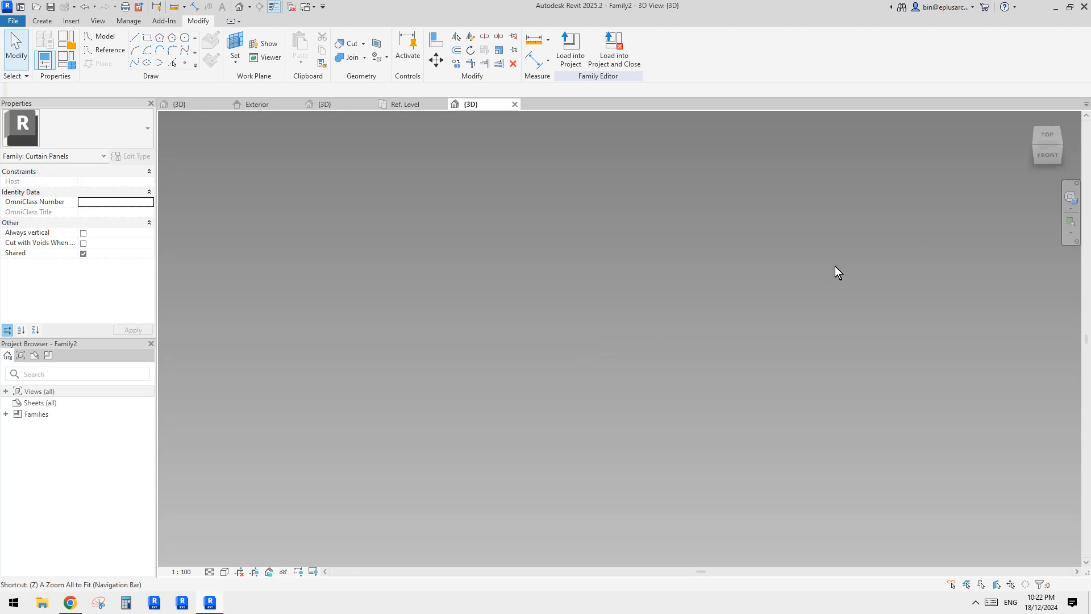
key(a)
click(1046, 136)
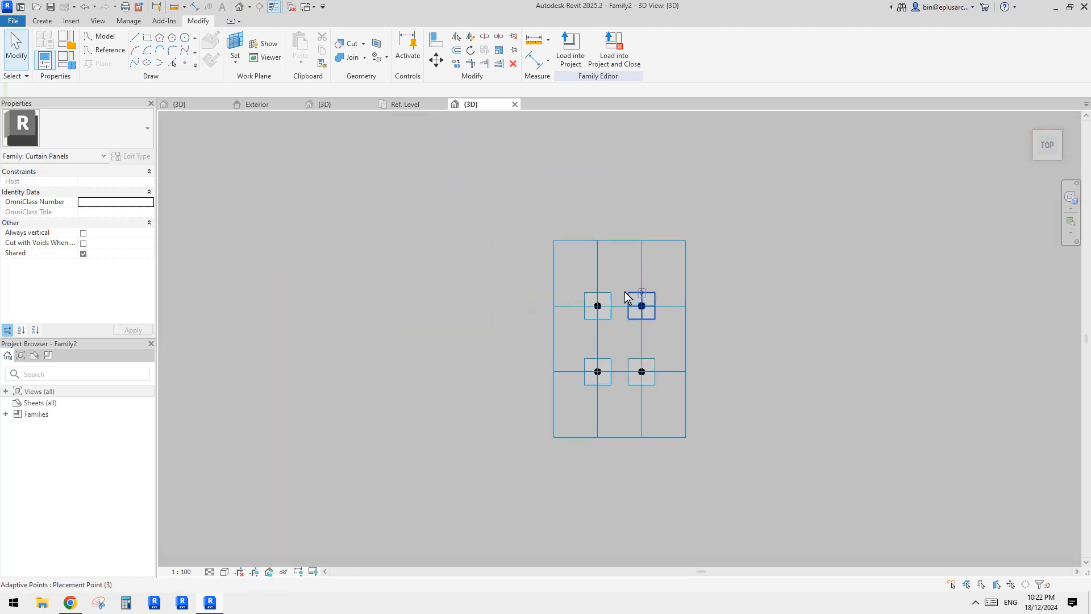
scroll(606, 386, up, 5)
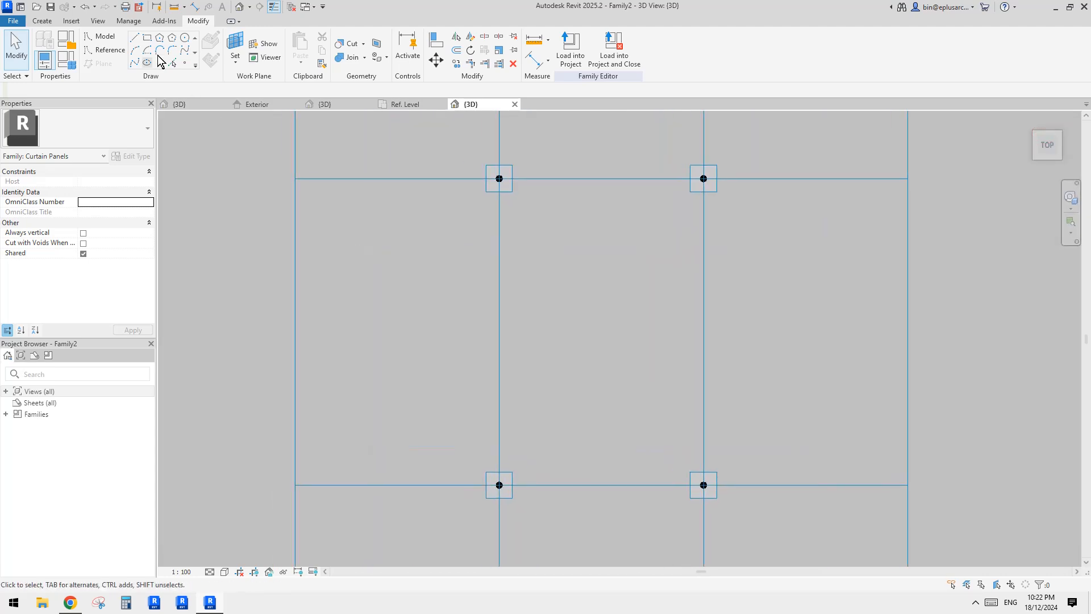
middle_drag(526, 284, 527, 274)
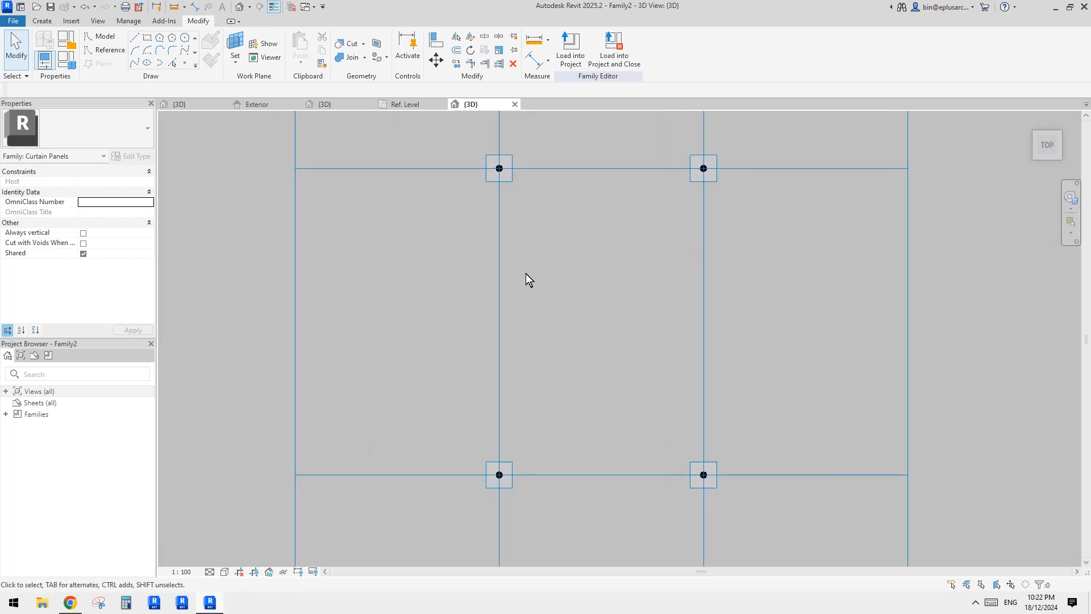
click(108, 52)
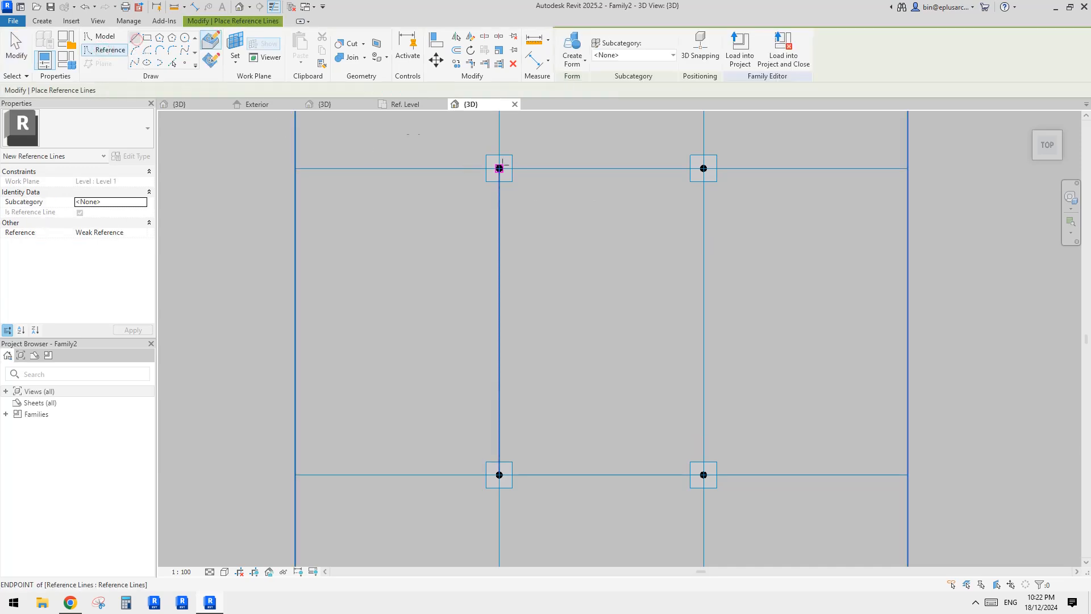
click(602, 169)
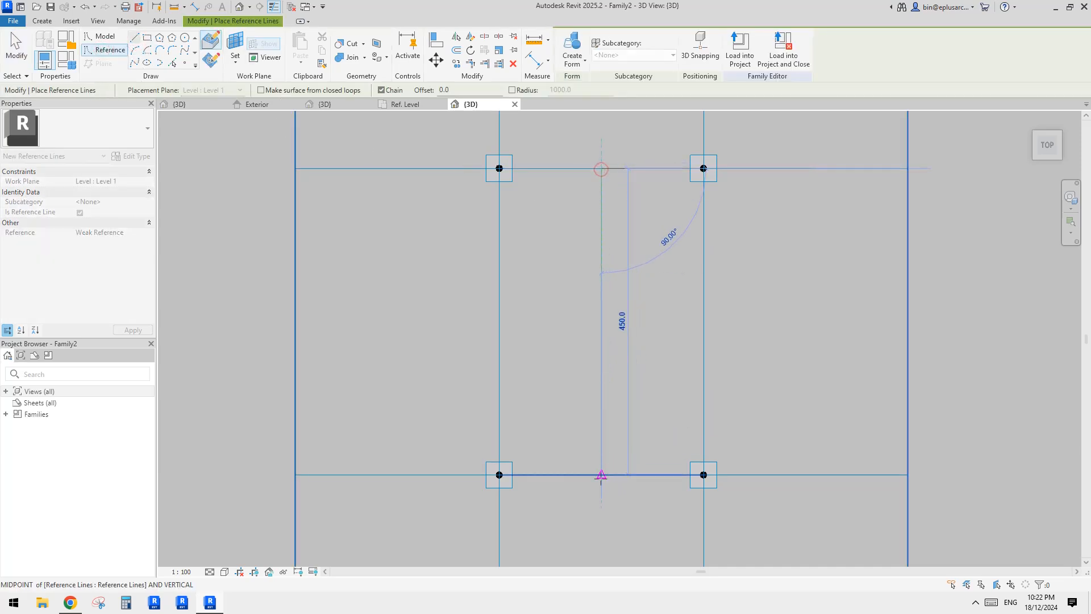
click(638, 467)
key(Escape)
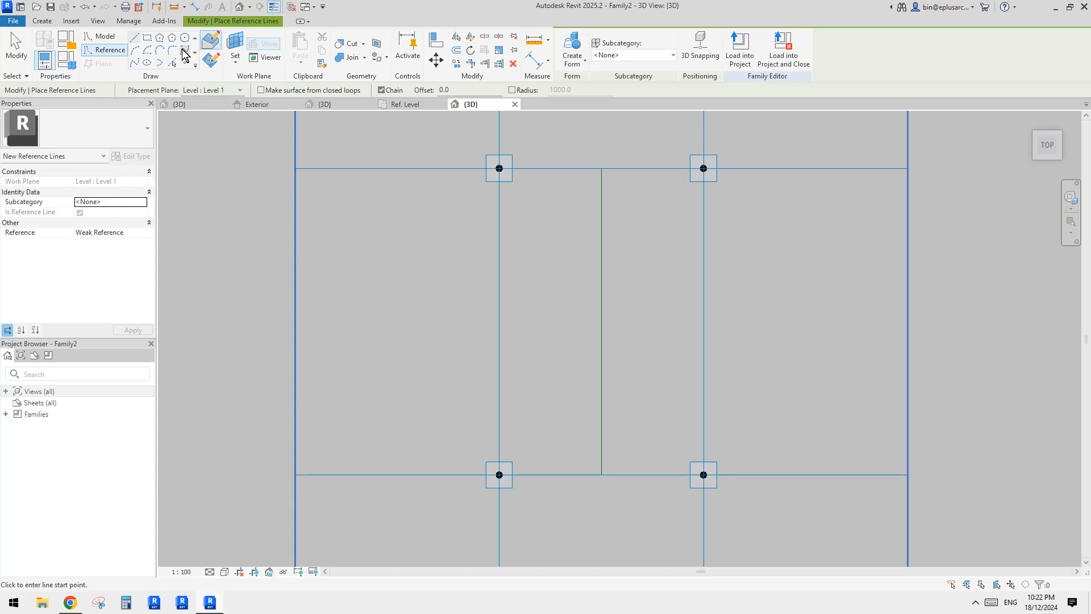
Draw an eight-sided circumscribed polygon in reference lines, sides about 62 mm, spanning from the centre line to the cell's right edge.
click(172, 37)
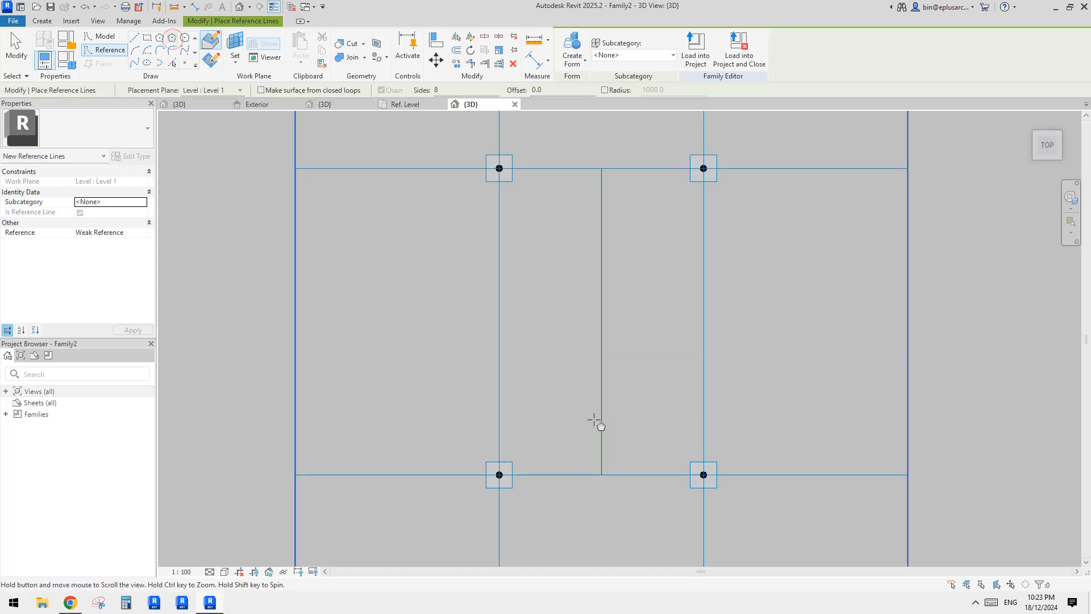
click(602, 353)
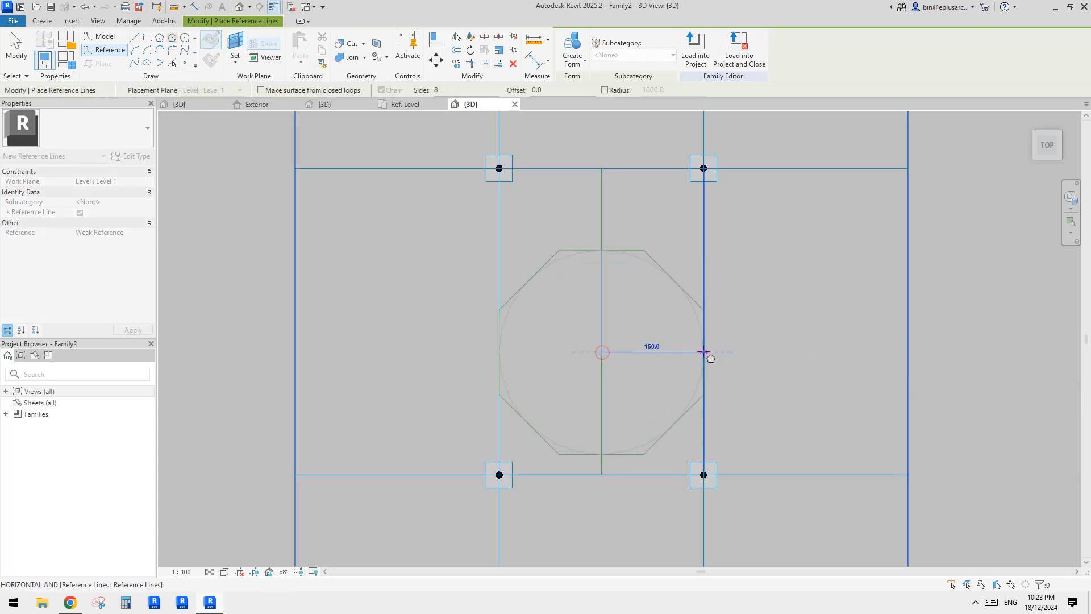
key(Escape)
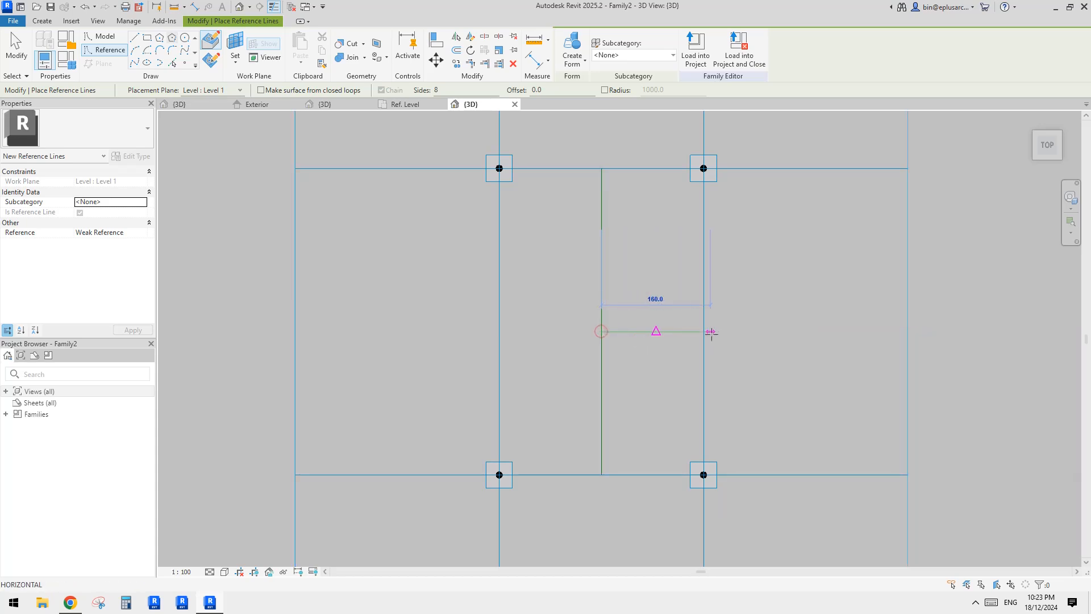
click(654, 331)
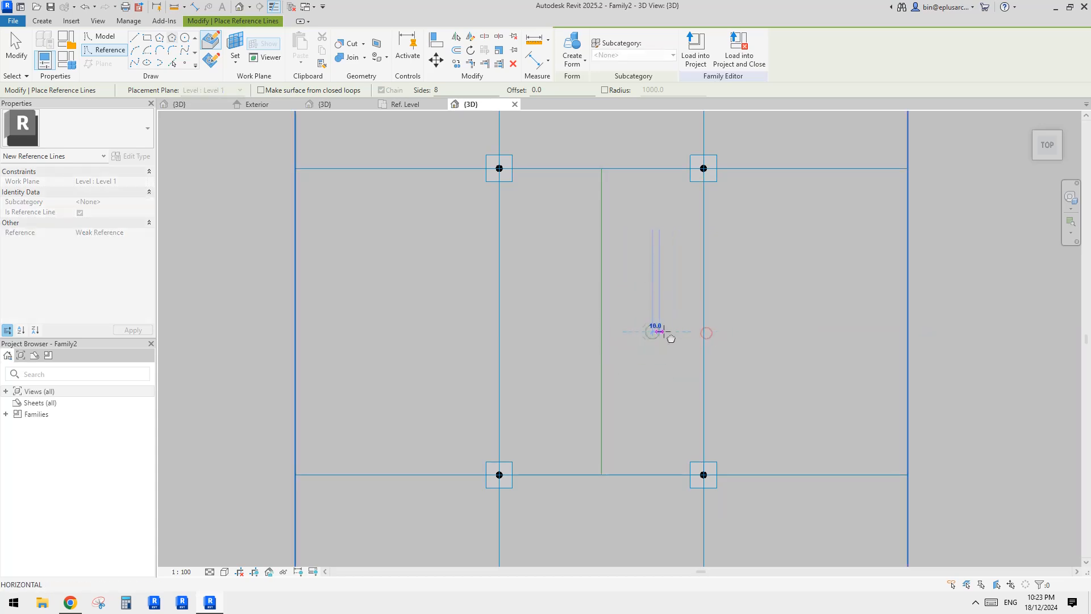
click(705, 332)
key(Escape)
key(Escape)
Move the octagon down so its base lies on the cell's lower edge, and delete the vertical centre reference line.
drag(568, 278, 765, 398)
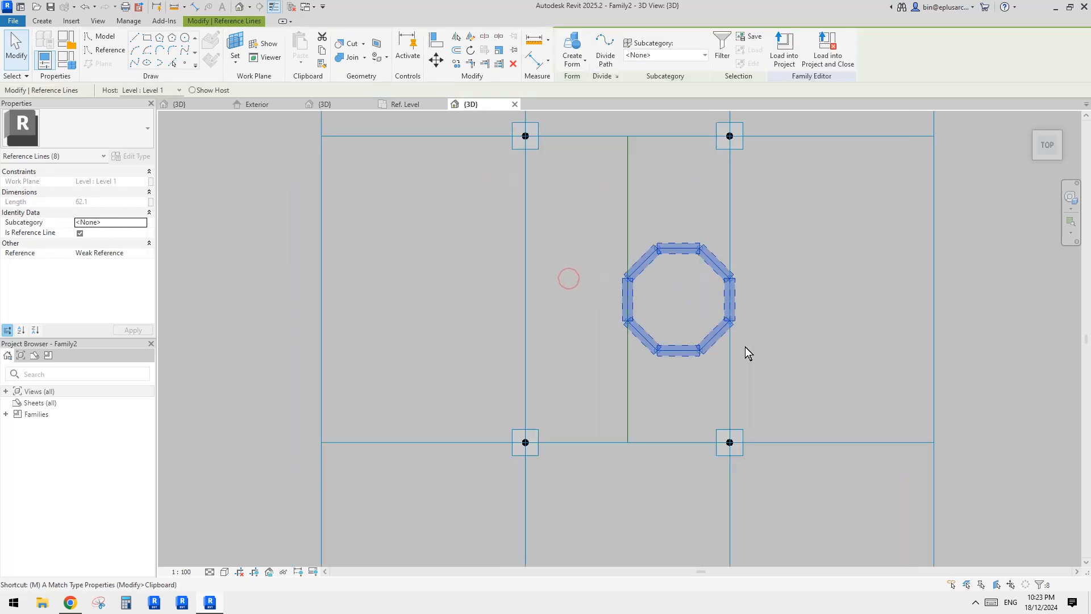
key(m)
key(v)
click(678, 350)
click(681, 444)
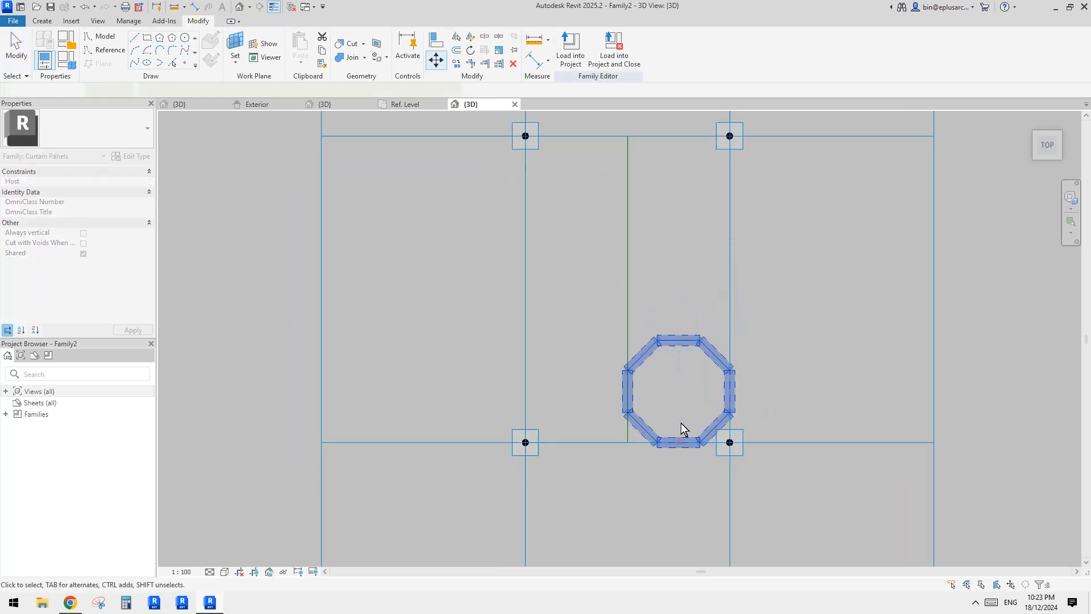
key(Escape)
click(628, 302)
key(Delete)
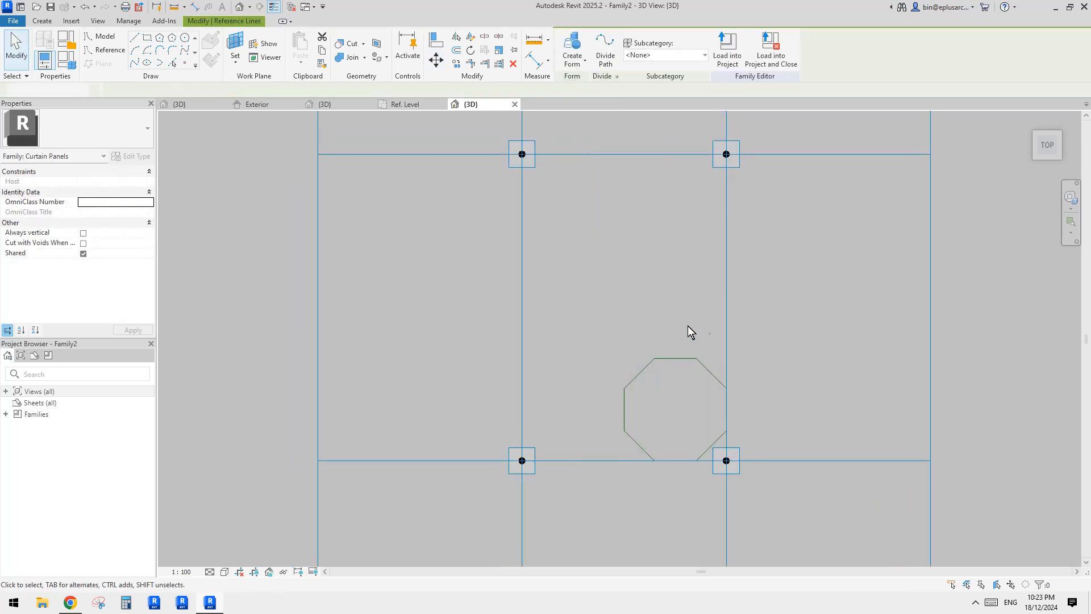
Mirror the octagon about its left vertical side to place a second one in the cell's lower-left corner.
key(Tab)
click(663, 359)
key(m)
key(m)
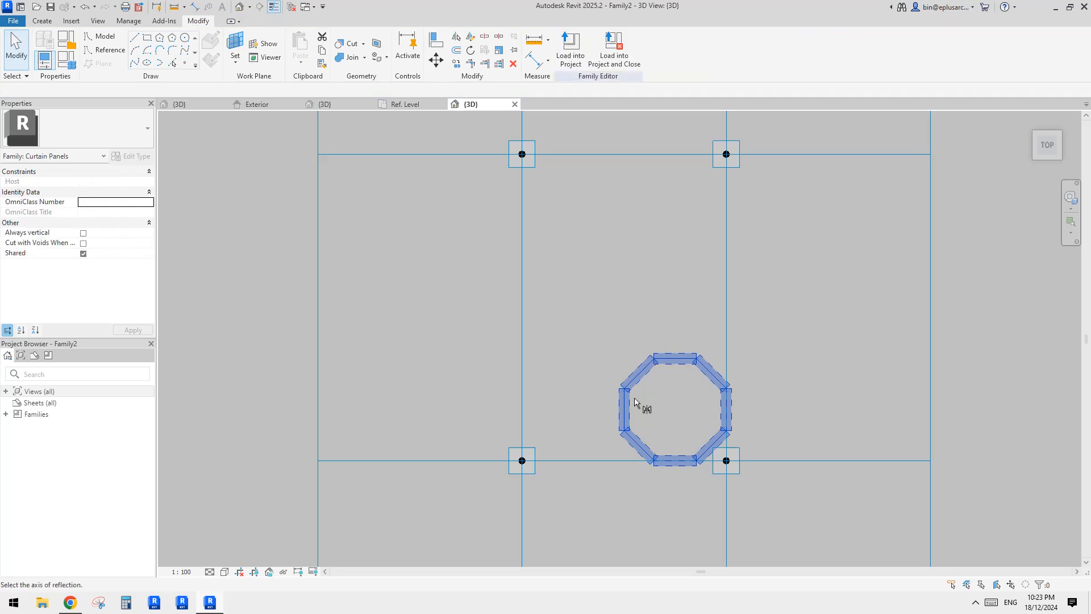
click(625, 410)
key(Escape)
key(Tab)
click(571, 359)
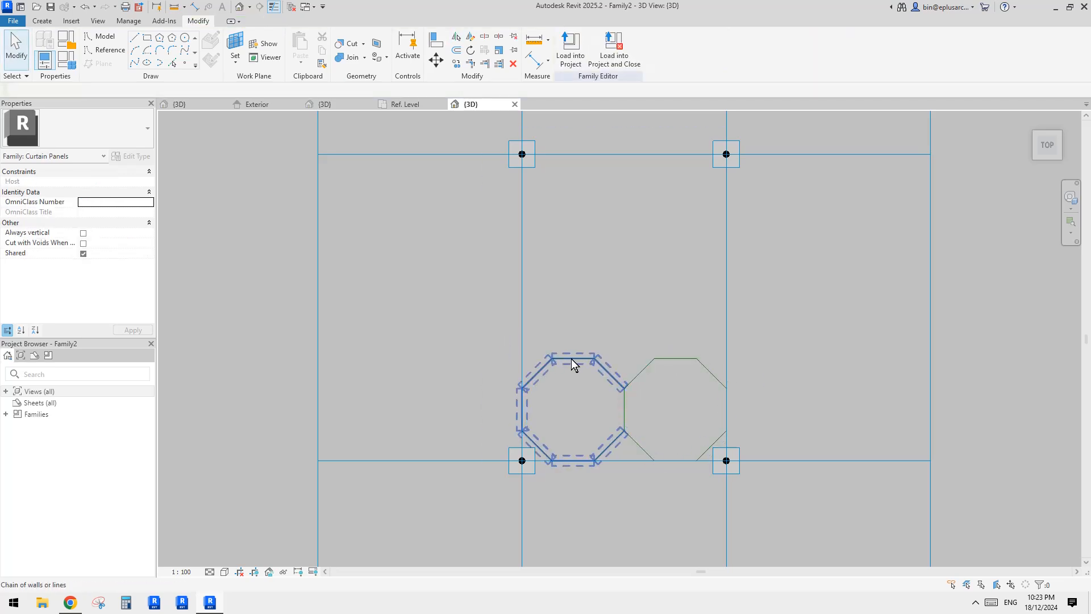
key(Escape)
drag(474, 316, 748, 465)
key(Escape)
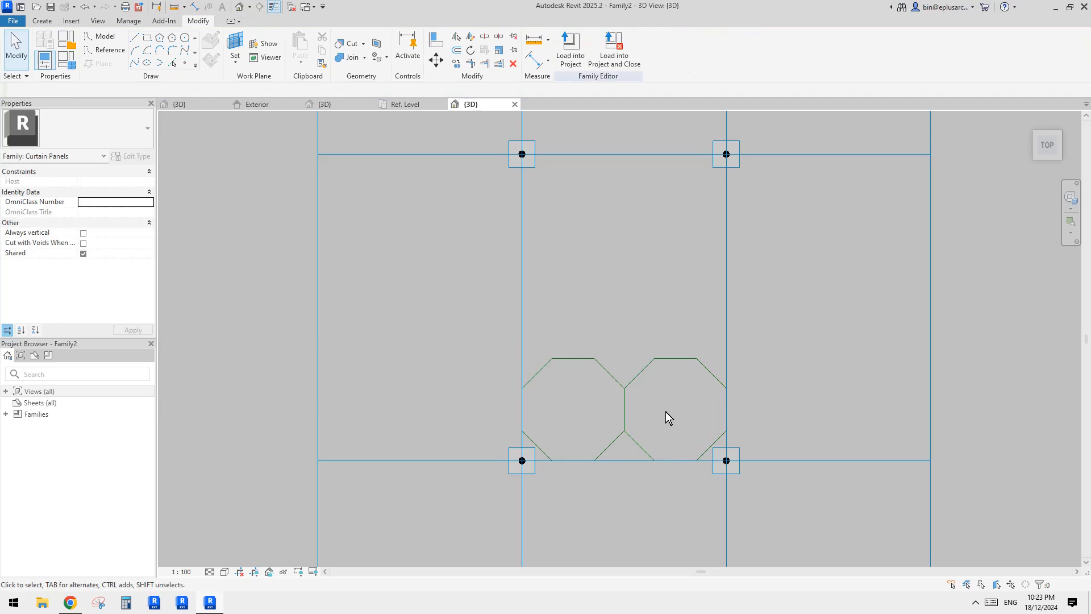
Copy both octagons upward twice, stacking them edge to edge to fill the cell with three rows.
key(Tab)
click(637, 447)
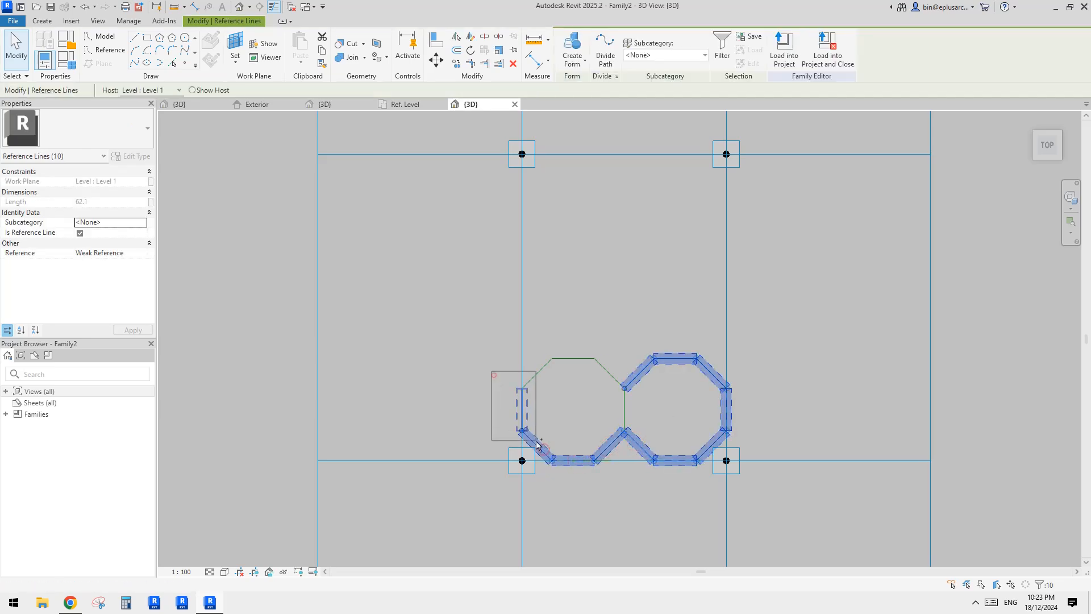
ctrl+drag(480, 335, 676, 447)
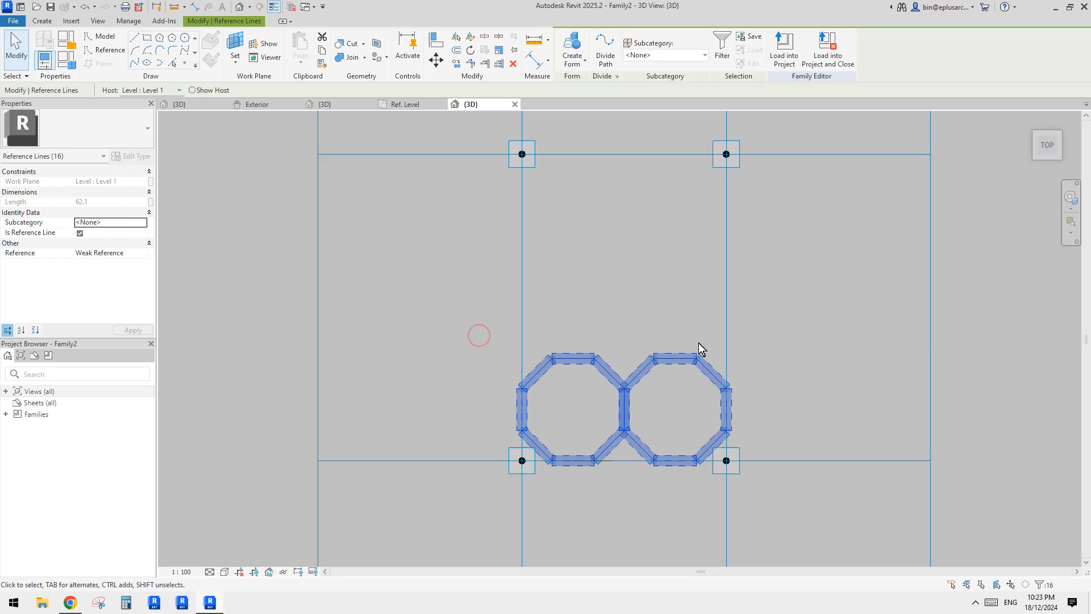
click(656, 322)
ctrl+drag(672, 357, 671, 179)
click(772, 248)
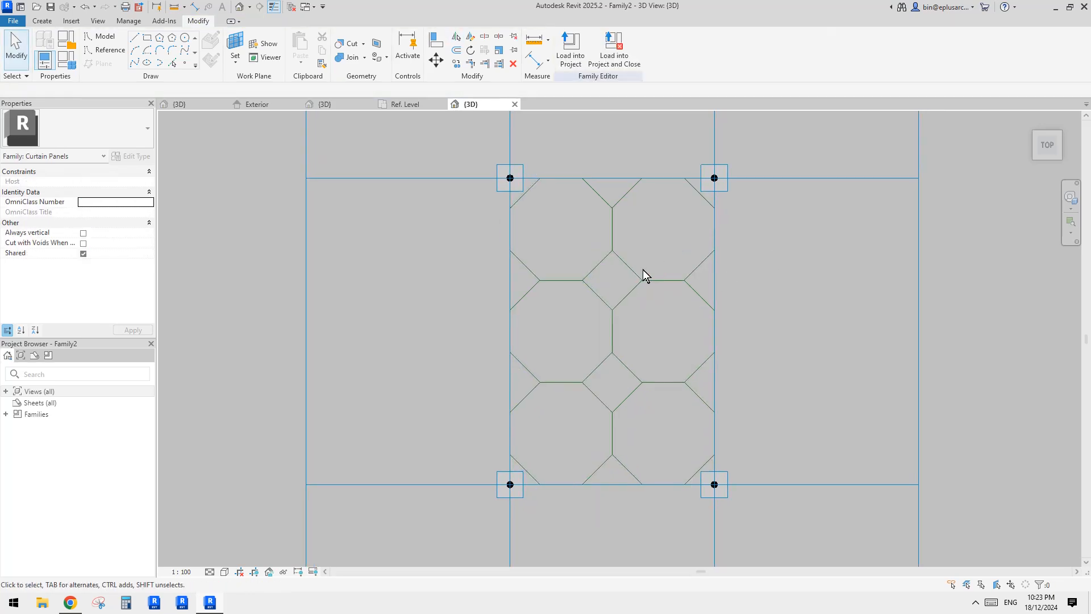
scroll(642, 270, up, 2)
scroll(719, 316, down, 2)
key(Tab)
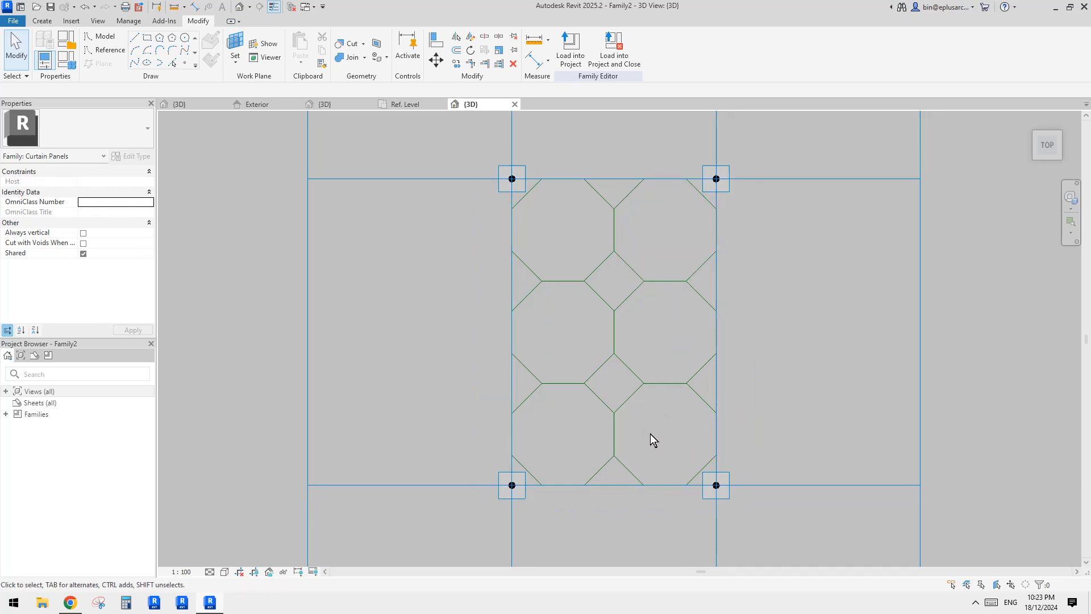
Copy the lower diamond between the octagons into the centre of the cell's lower-right octagon.
scroll(653, 427, up, 2)
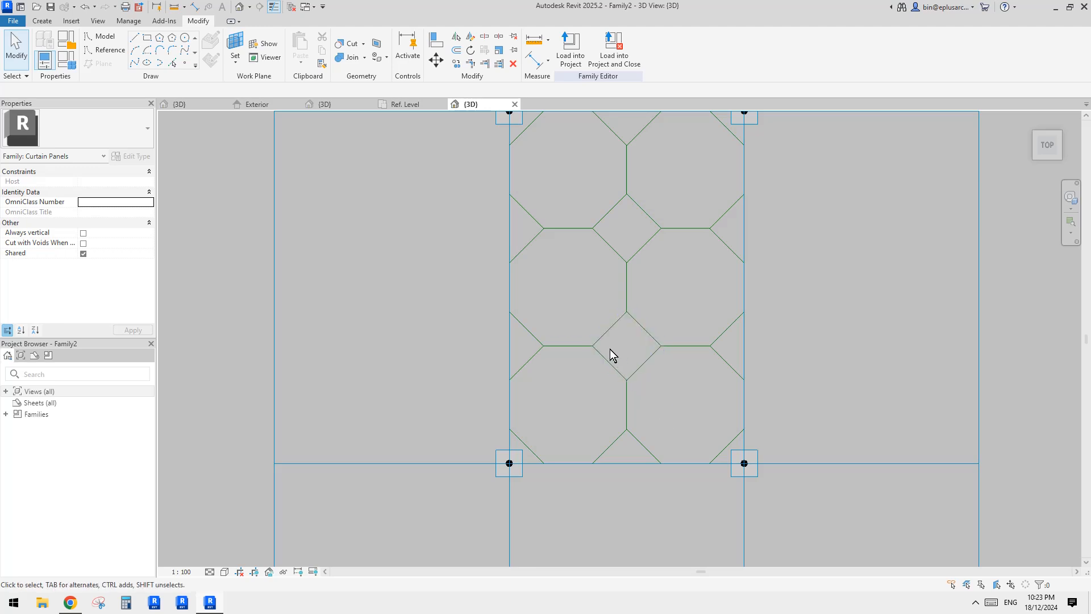
key(Tab)
click(648, 359)
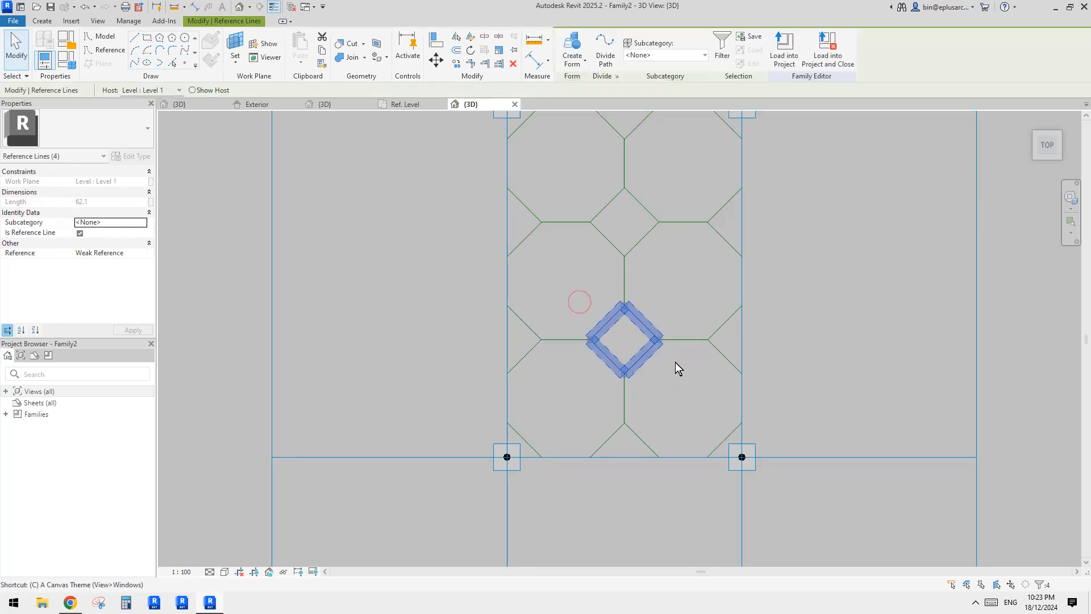
key(c)
key(o)
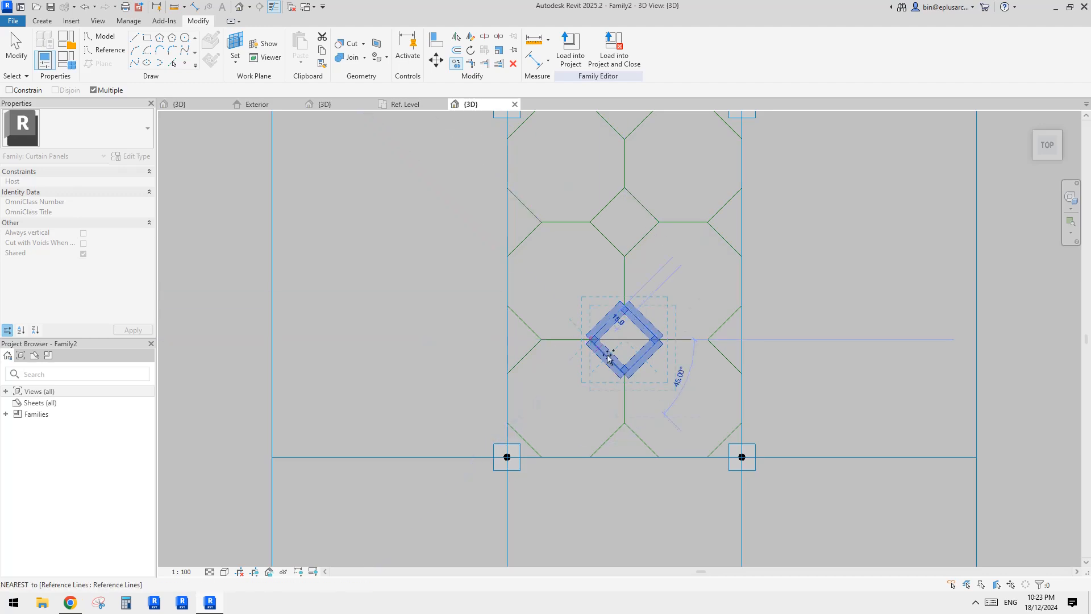
click(649, 400)
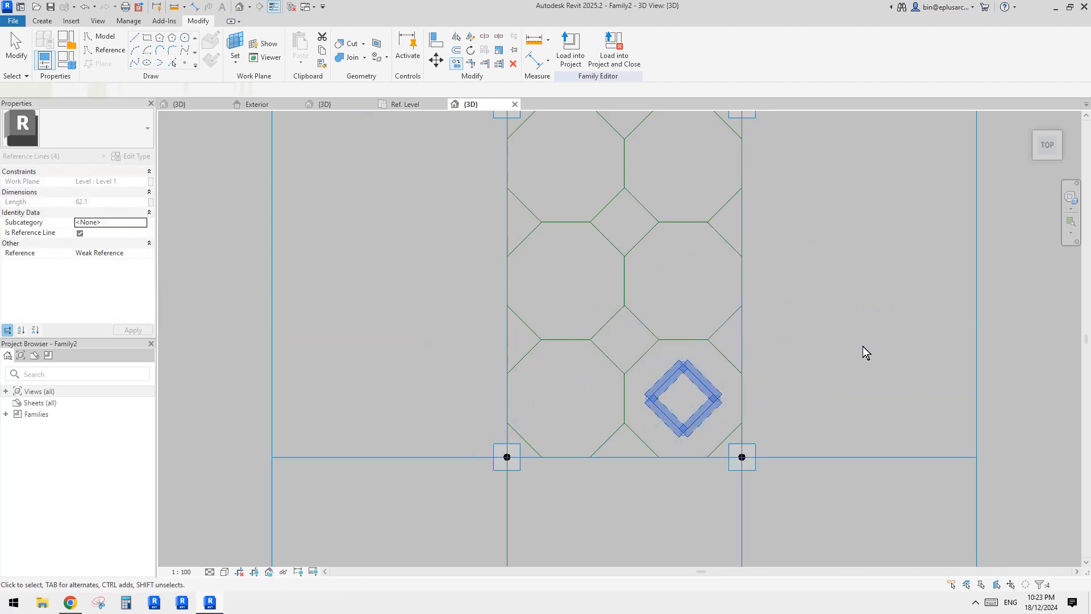
click(862, 346)
Mirror the new diamond about the vertical side shared by the two lowest octagons, placing one in the lower-left octagon.
scroll(796, 338, up, 2)
scroll(784, 329, up, 2)
scroll(783, 292, down, 1)
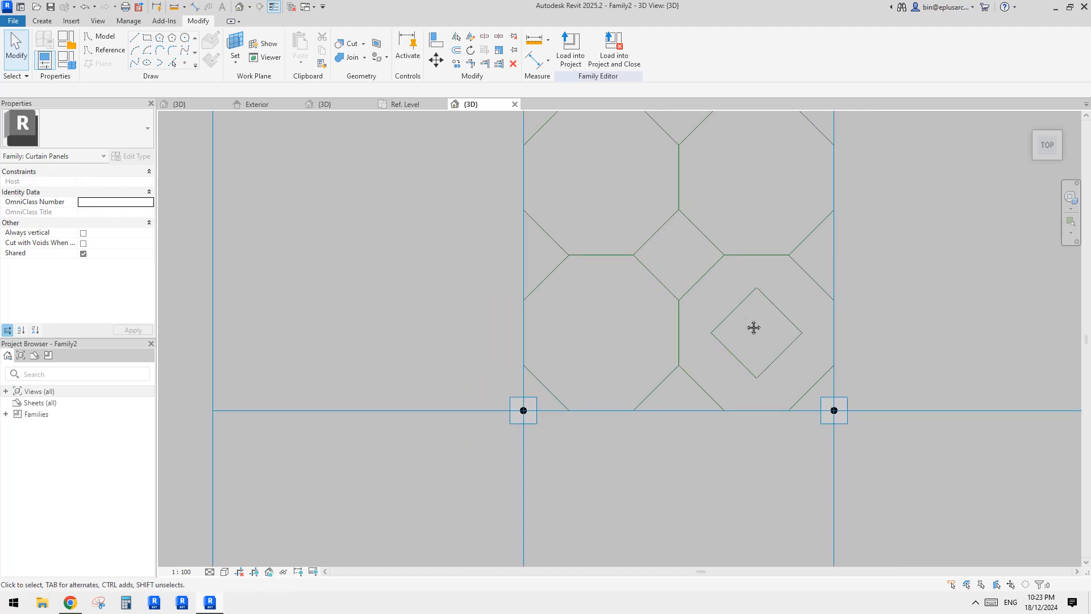
click(741, 303)
key(m)
key(m)
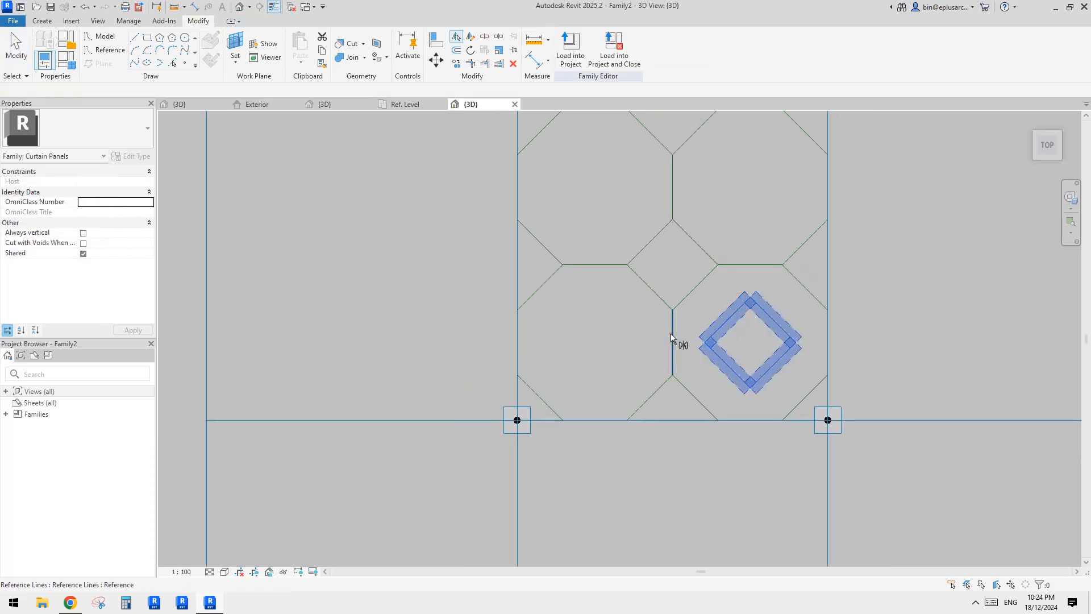
click(676, 334)
Mirror the lower-left diamond up into the middle-left octagon, and mirror that copy across into the middle-right octagon.
key(m)
key(m)
click(599, 323)
key(m)
key(m)
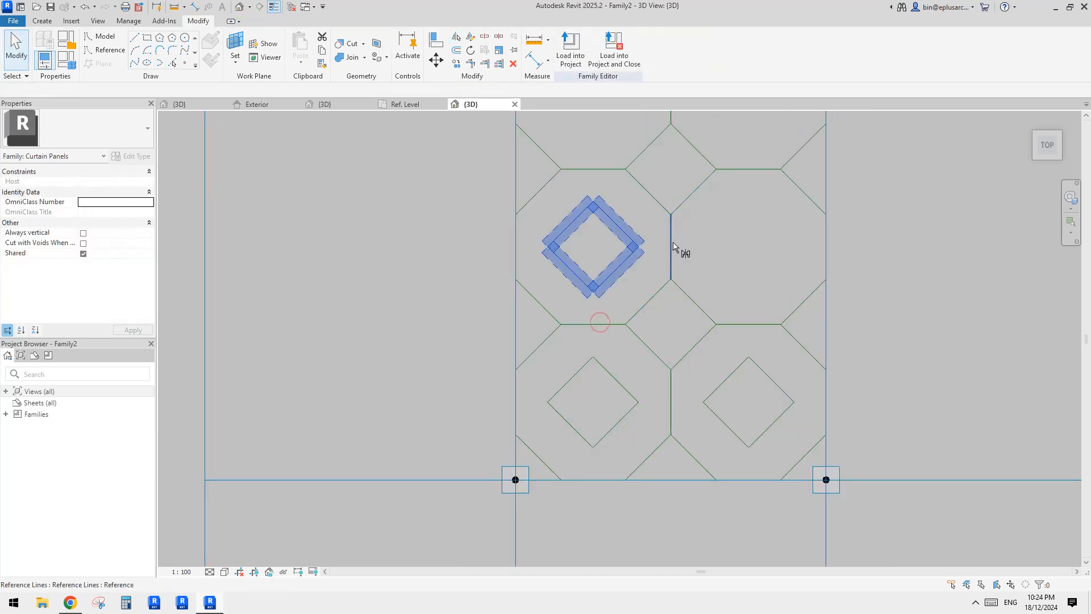
click(673, 242)
Mirror the middle-right diamond up into the upper-right octagon, and mirror that copy across into the upper-left octagon.
middle_drag(725, 207, 722, 298)
key(m)
key(m)
click(745, 260)
middle_drag(696, 191, 697, 249)
key(m)
key(m)
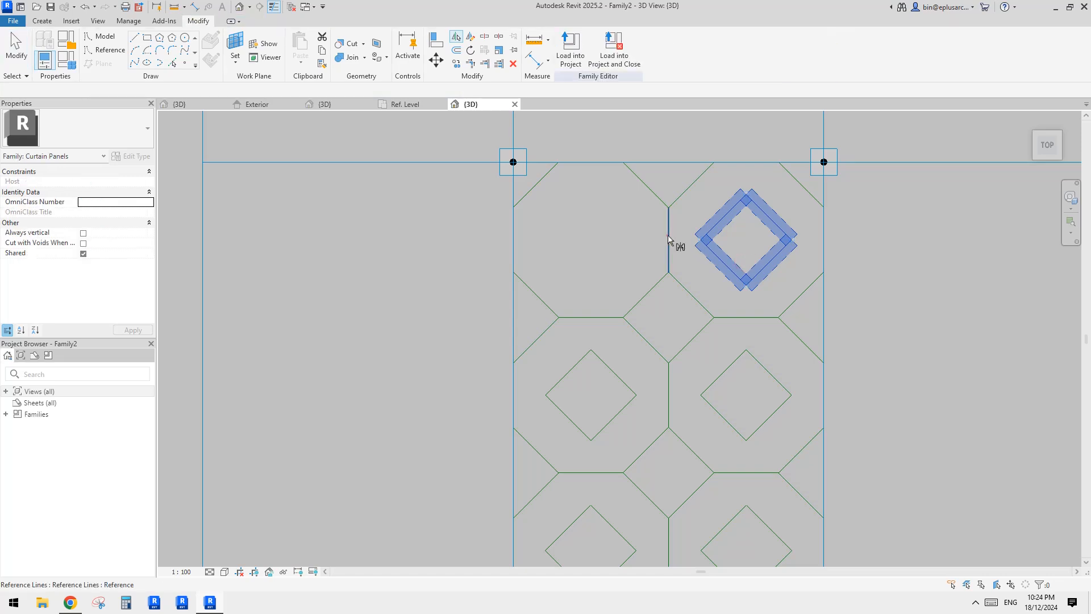
click(668, 235)
key(Escape)
Delete the horizontal and vertical octagon sides inside the cell, keeping the diamonds and the outer outline.
scroll(731, 334, down, 1)
middle_drag(732, 334, 729, 260)
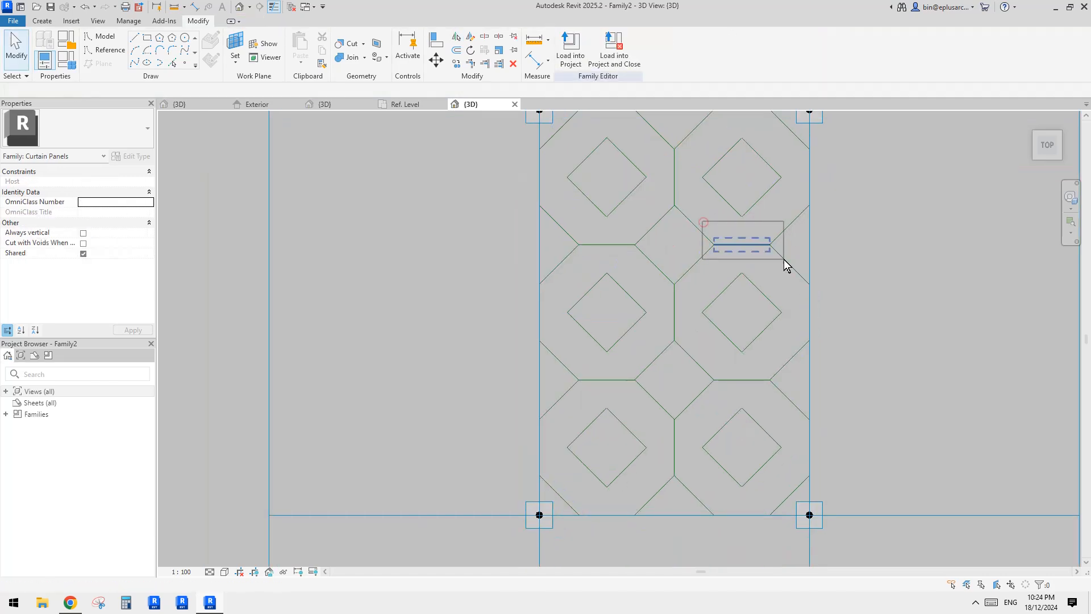
drag(784, 259, 784, 259)
middle_drag(773, 246, 761, 262)
key(Delete)
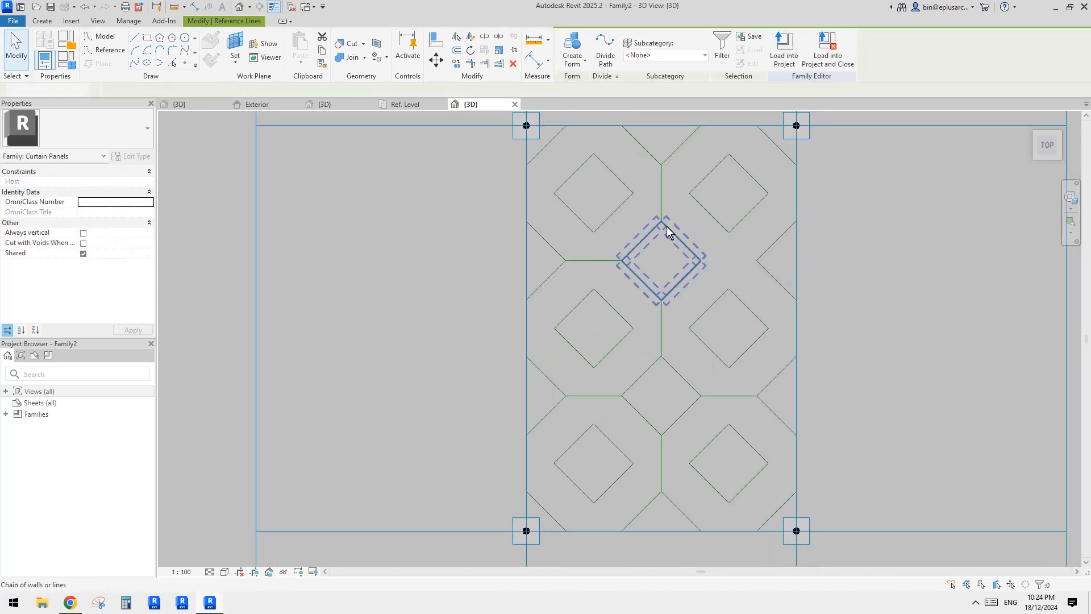
click(535, 248)
drag(499, 243, 657, 323)
key(Delete)
click(560, 374)
key(Delete)
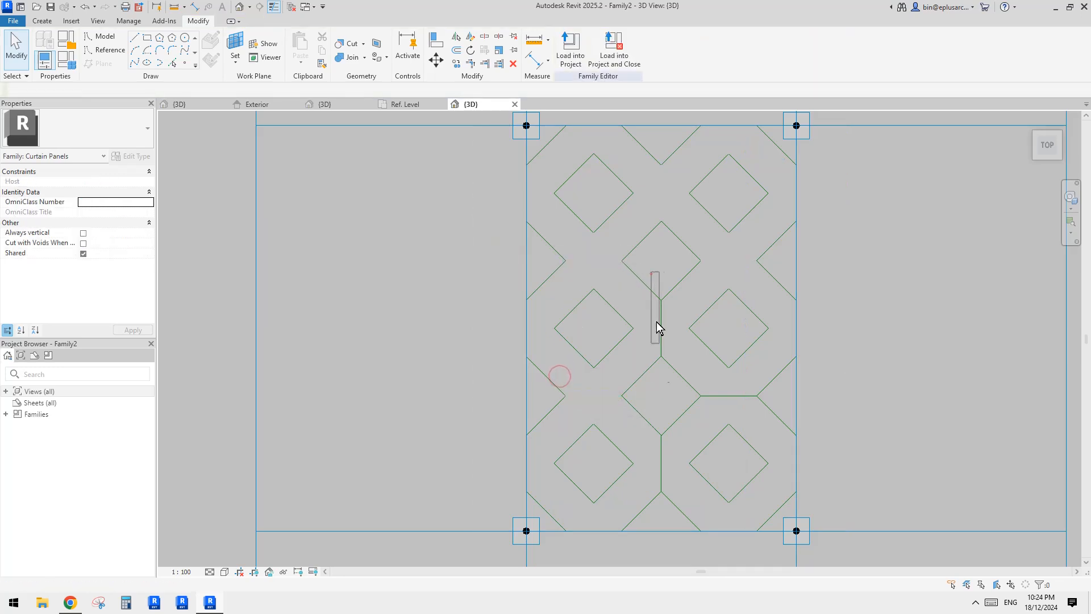
drag(670, 475, 670, 475)
key(Delete)
drag(659, 381, 772, 394)
key(Delete)
Check the outer outline by selecting its whole chain of reference lines around the diamonds.
scroll(731, 299, down, 2)
key(Tab)
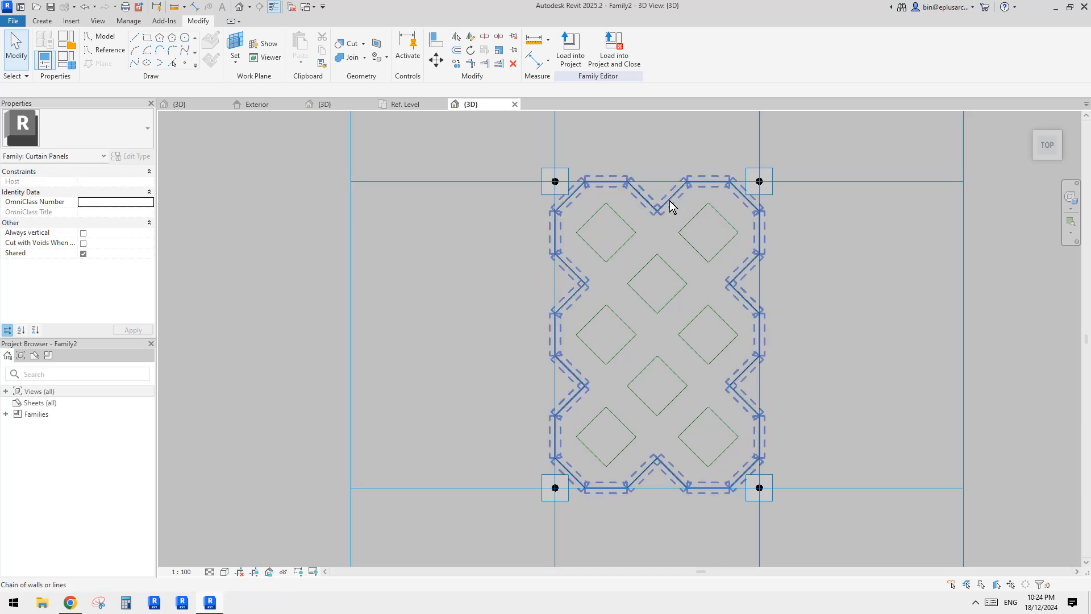
click(670, 204)
mouse_move(731, 289)
middle_down()
mouse_move(738, 254)
mouse_move(734, 284)
middle_up()
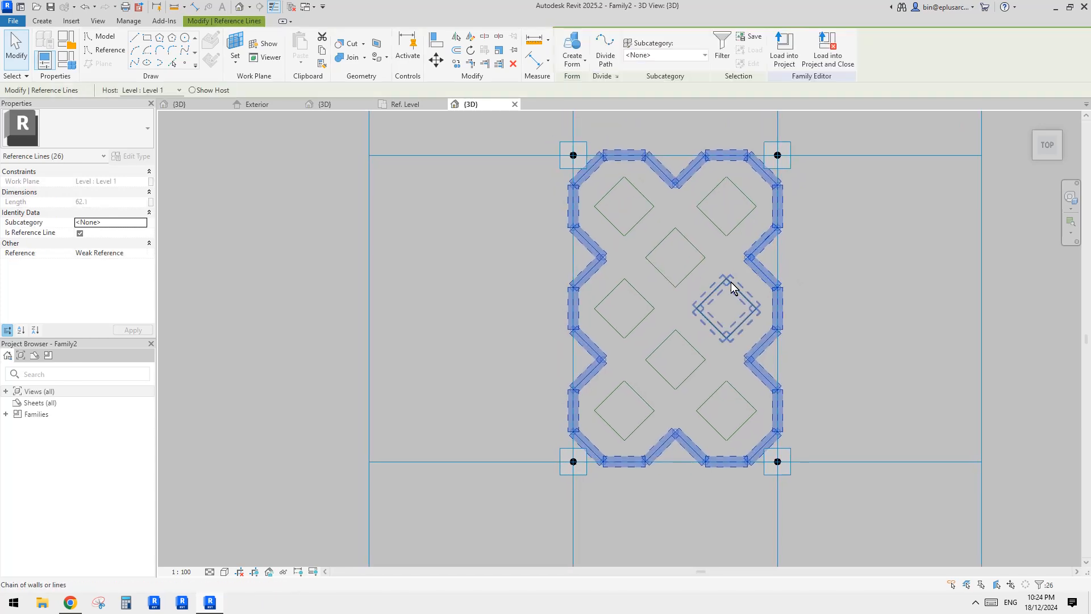
key(Escape)
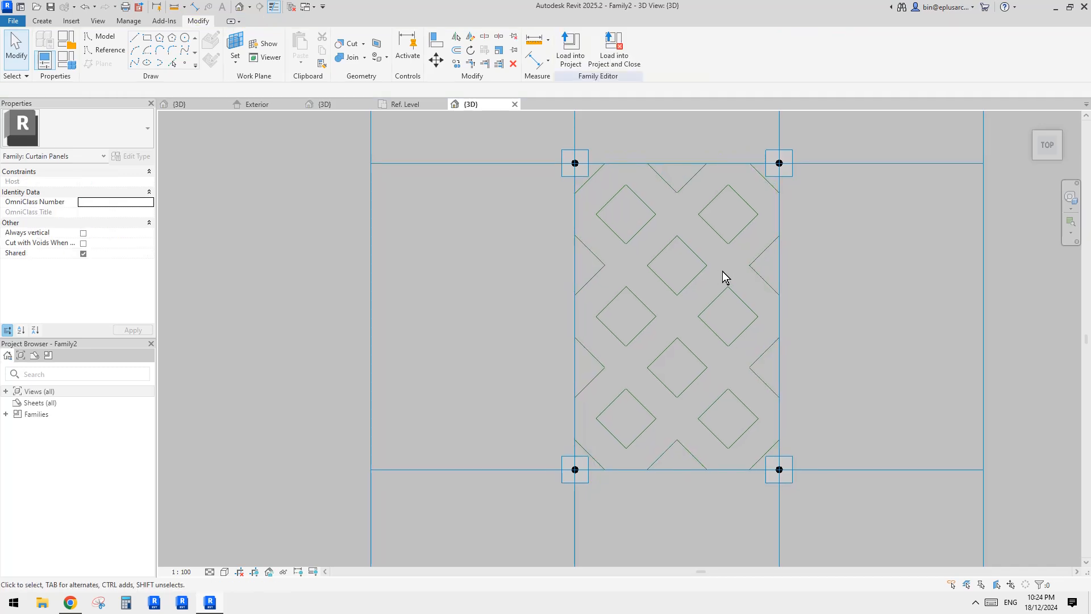
middle_drag(672, 248, 675, 247)
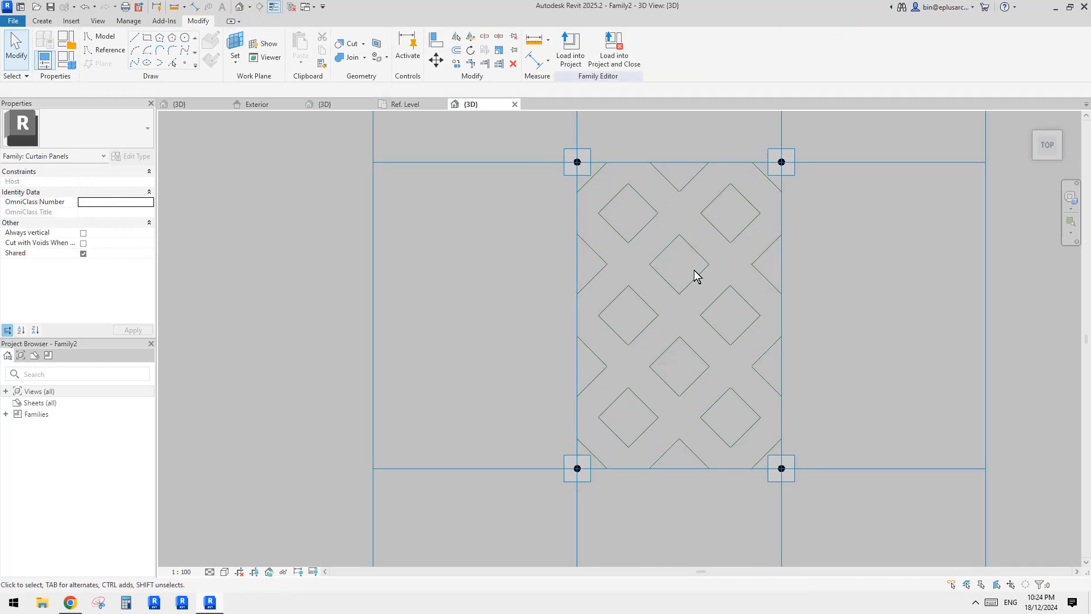
key(Tab)
click(690, 183)
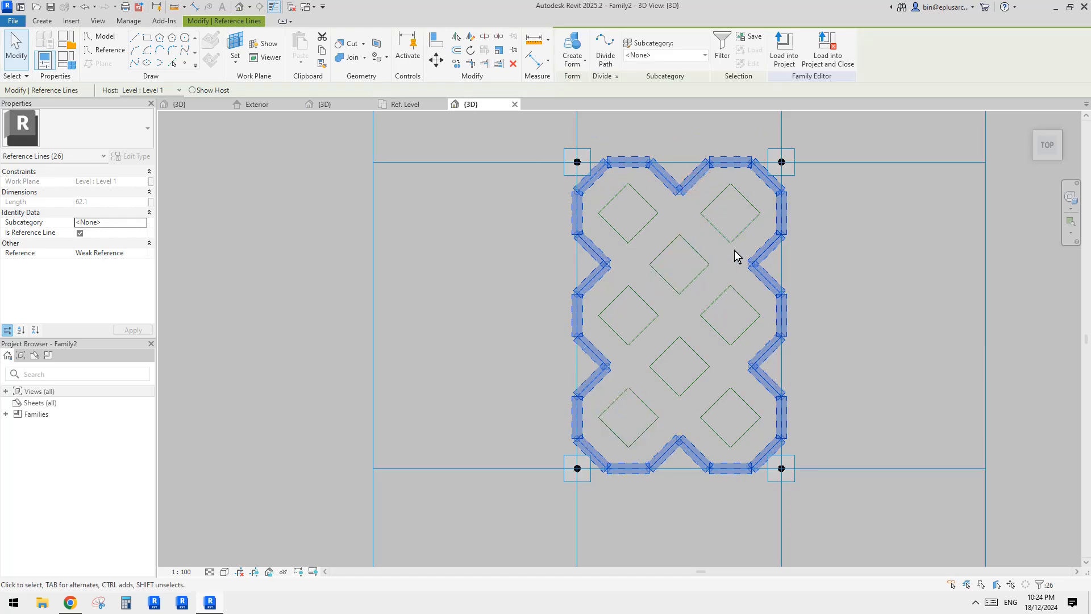
key(Escape)
Examine the lattice extrusion in the other family's Exterior elevation and return to the pattern-based panel family.
click(263, 104)
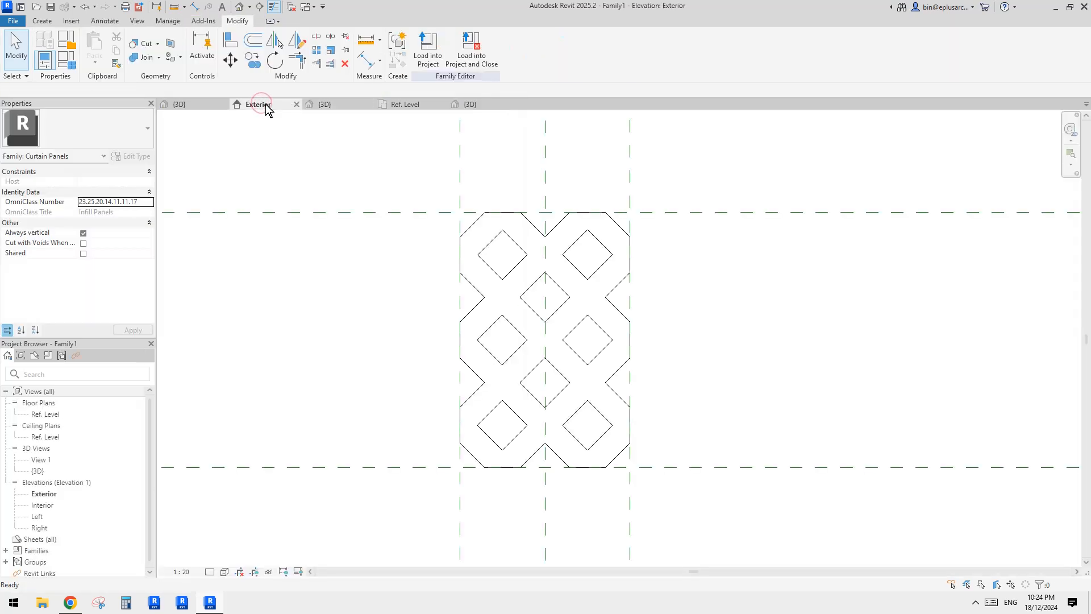
click(537, 227)
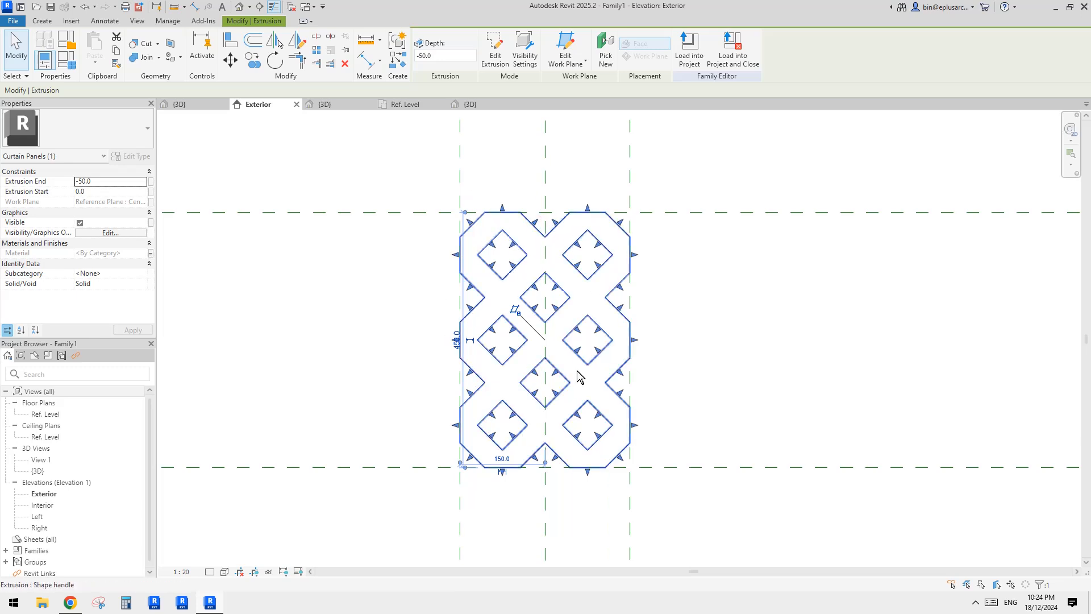
key(Escape)
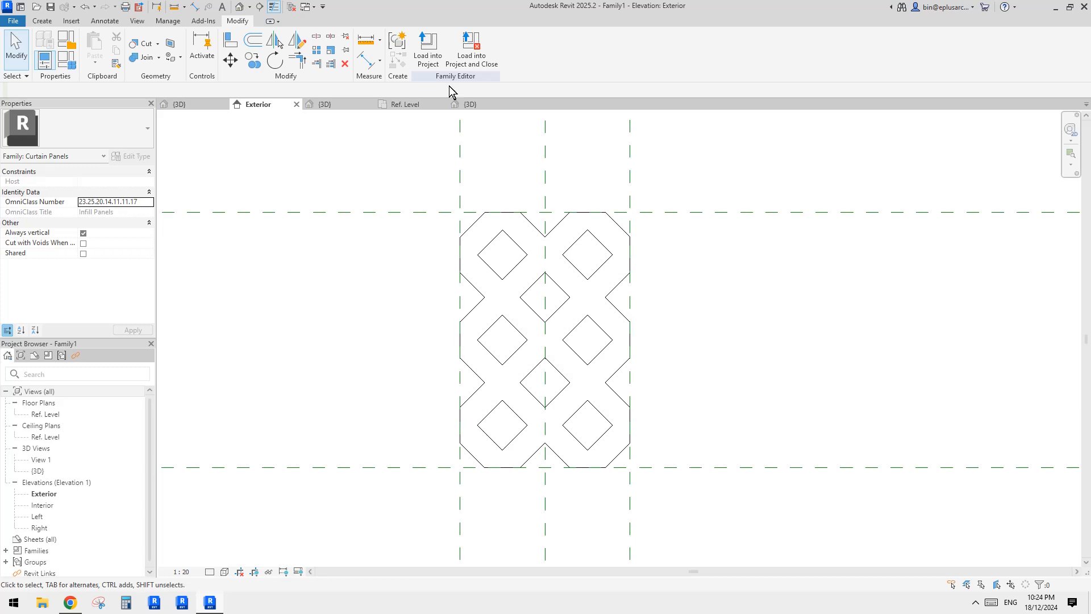
click(477, 105)
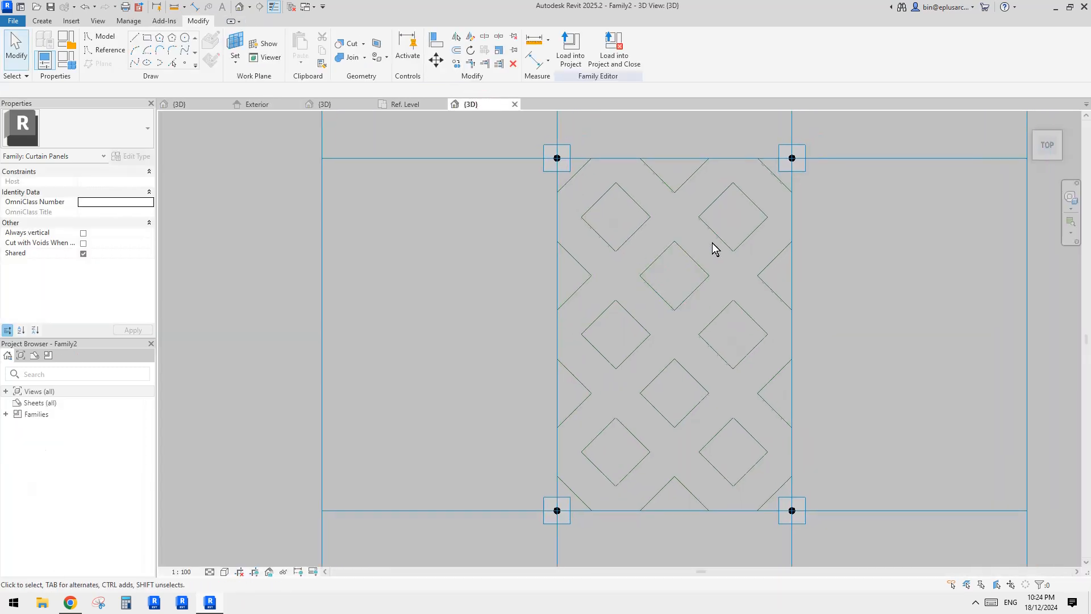
Try to create one form from the outer outline together with all eight inner diamonds.
middle_drag(712, 243, 662, 227)
key(Tab)
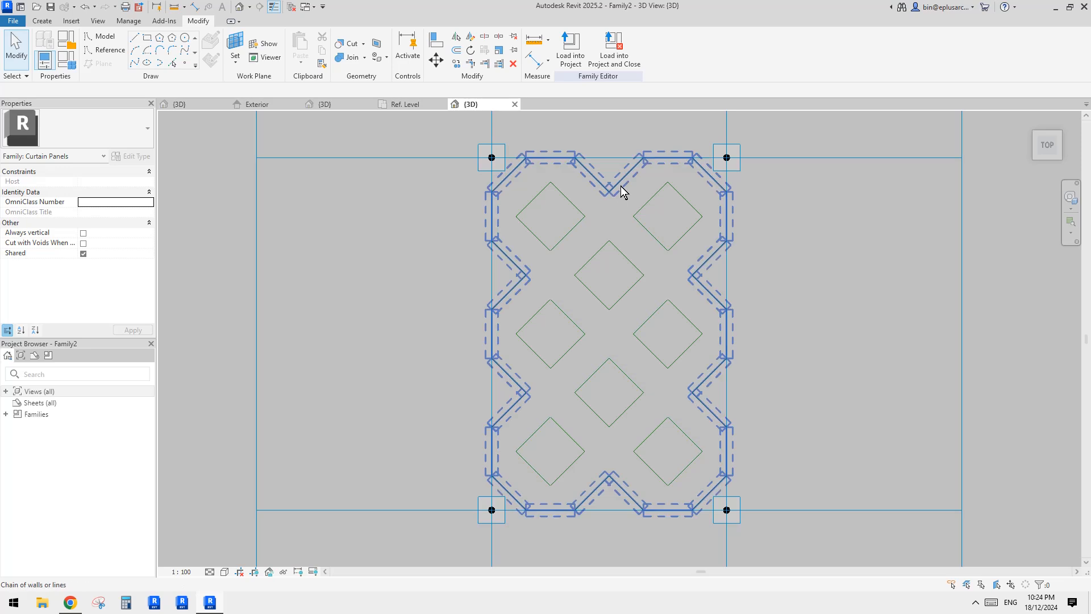
click(621, 186)
middle_drag(658, 257, 670, 250)
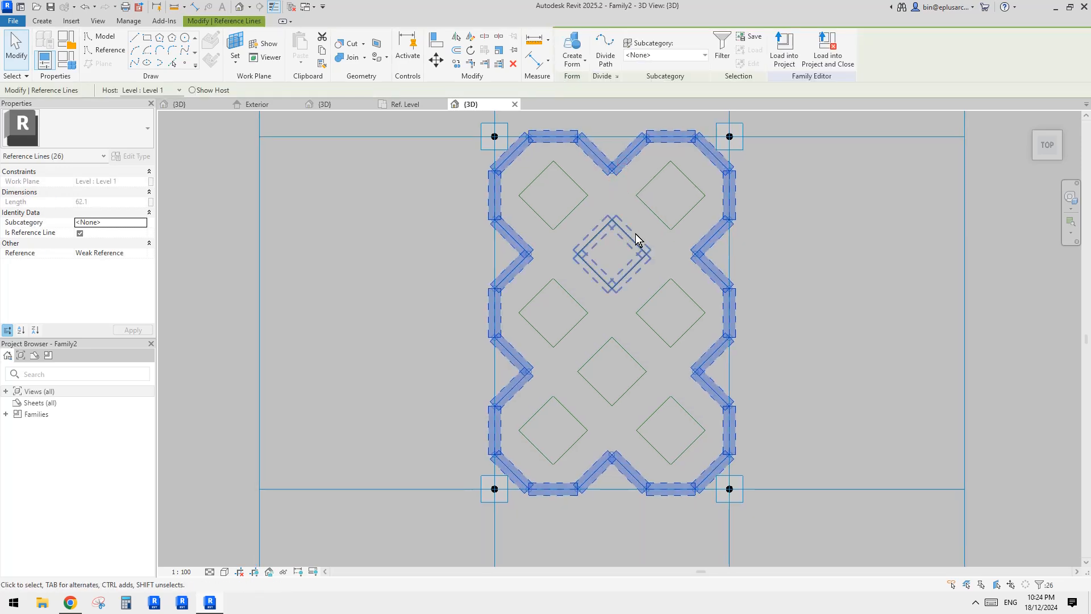
key(Tab)
ctrl+click(579, 207)
key(Tab)
ctrl+click(655, 211)
key(Tab)
ctrl+click(624, 228)
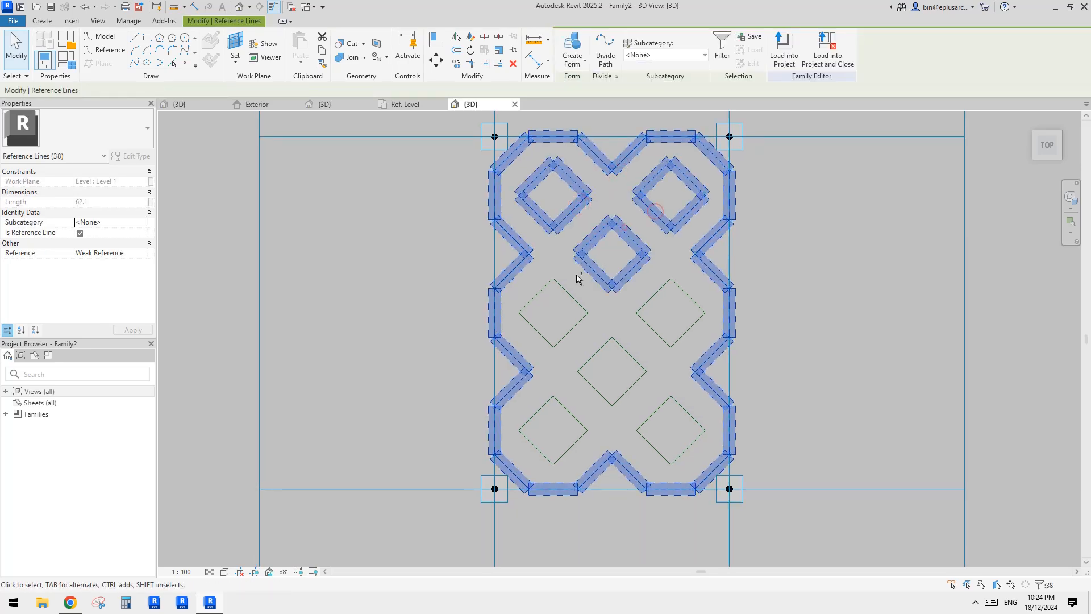
key(Tab)
ctrl+click(574, 300)
key(Tab)
ctrl+click(652, 293)
key(Tab)
ctrl+click(634, 355)
key(Tab)
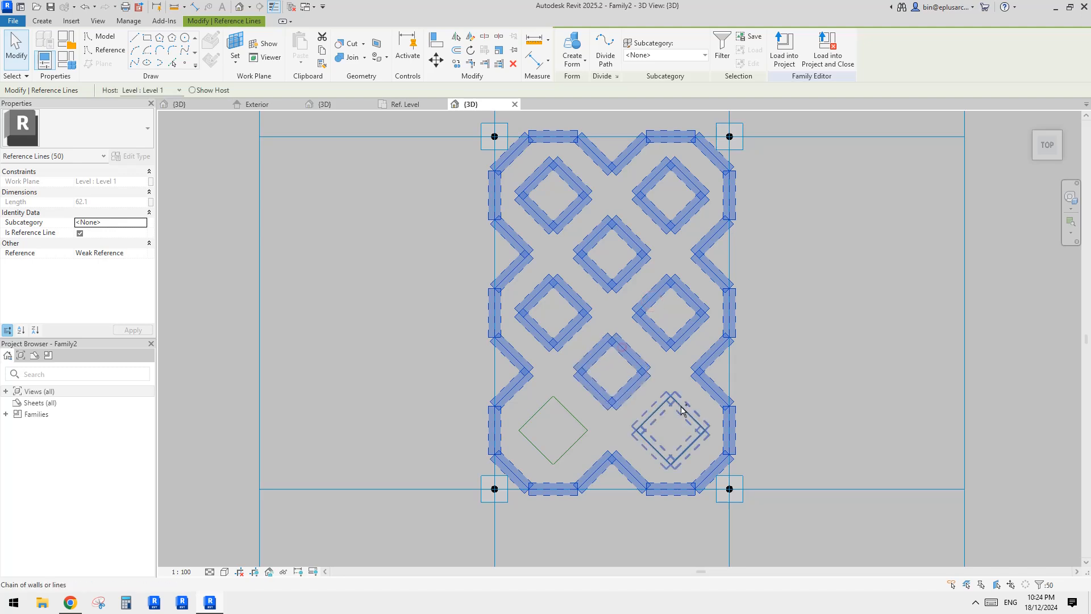
ctrl+click(682, 409)
key(Tab)
ctrl+click(575, 414)
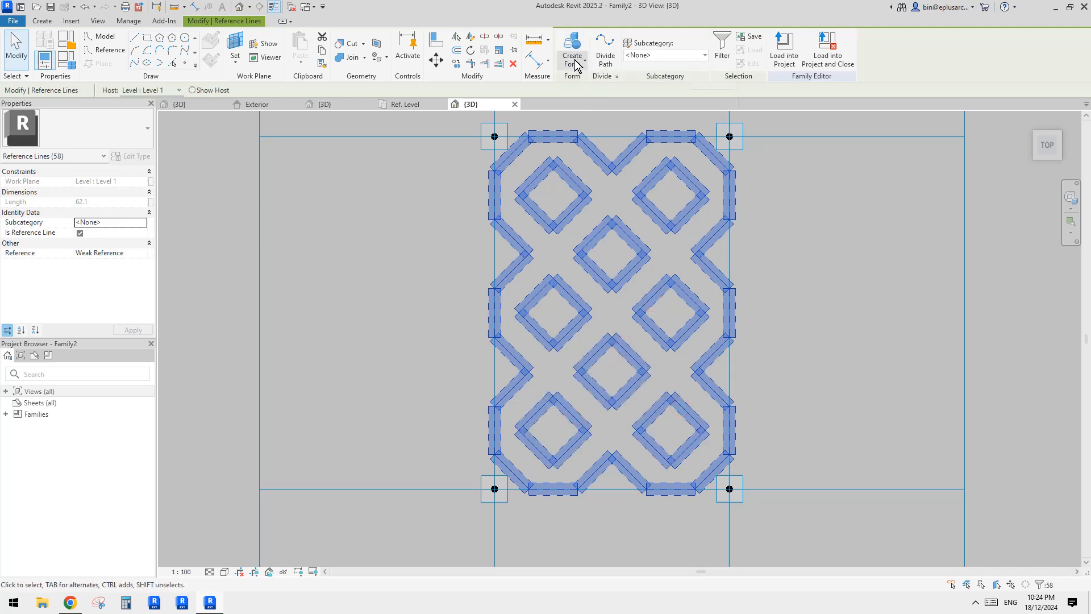
click(574, 60)
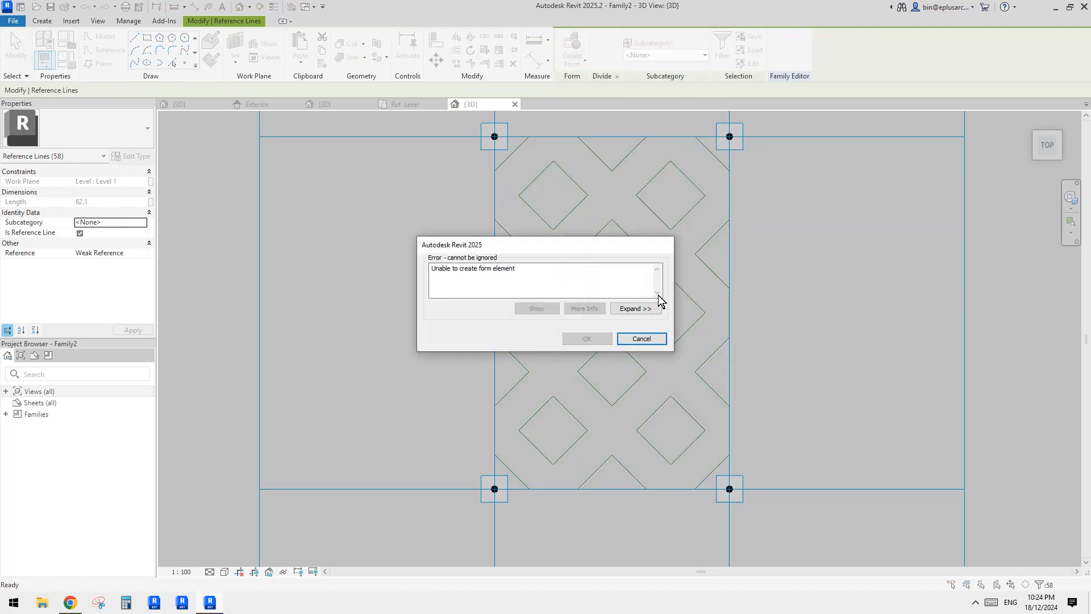
key(Escape)
Create an extruded solid form from the outer outline's chain of reference lines alone.
key(Tab)
click(618, 160)
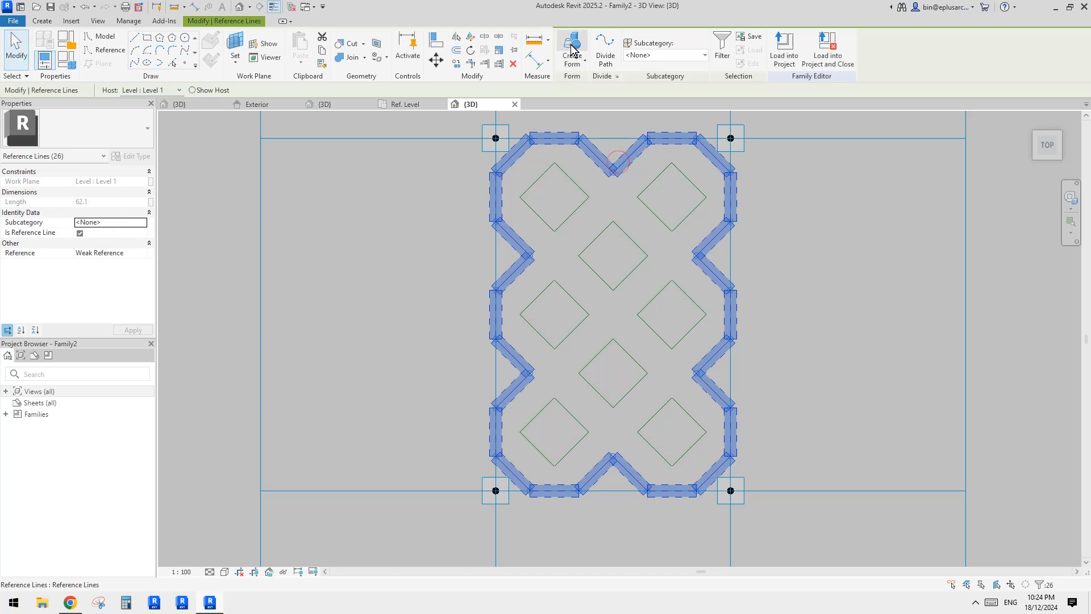
key(Escape)
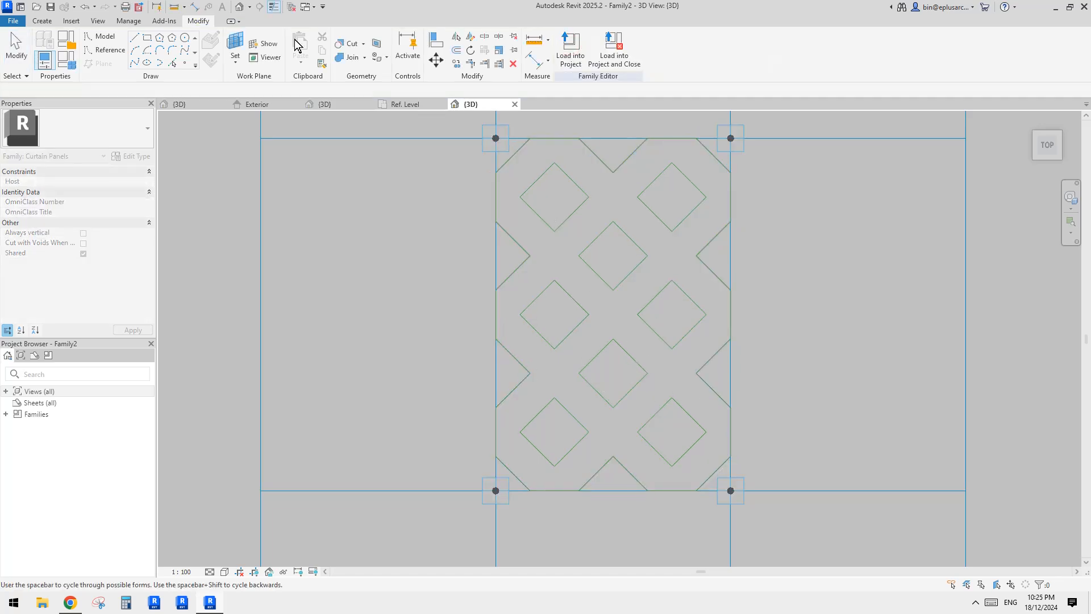
scroll(733, 362, down, 3)
shift+middle_drag(733, 362, 831, 352)
Reduce the solid form's positive offset to make the panel thinner.
key(Tab)
click(727, 292)
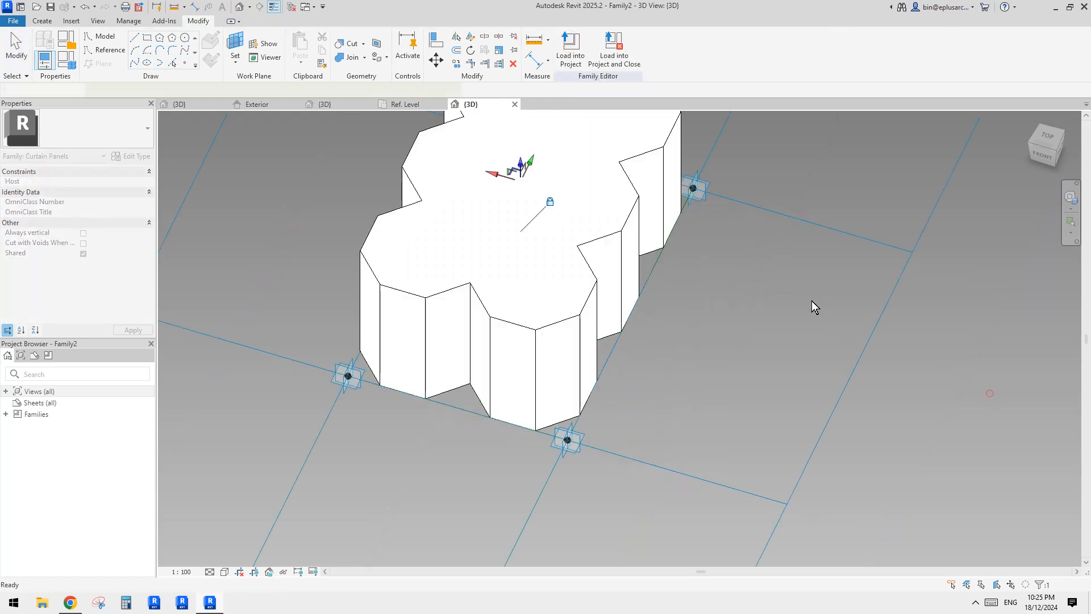
click(114, 185)
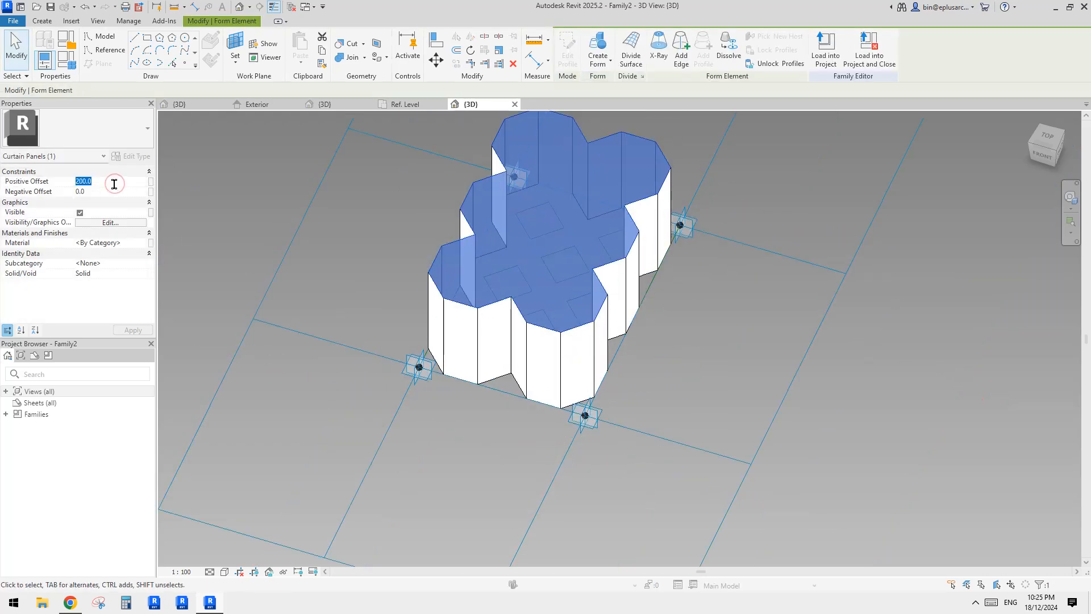
middle_drag(546, 272, 630, 313)
key(Escape)
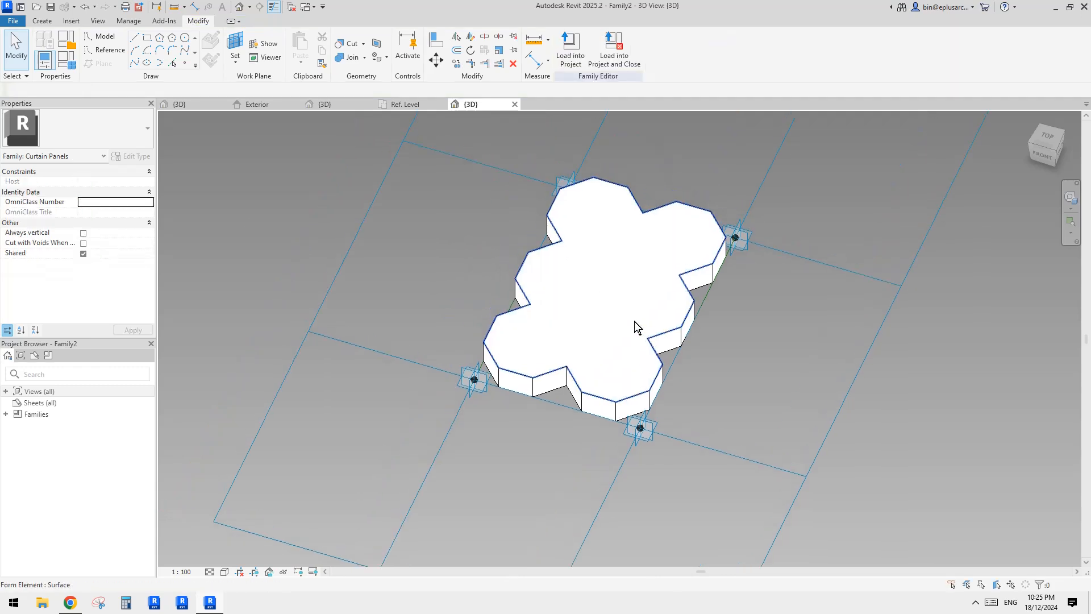
Switch the view to wireframe and create a void form from the lower-right diamond with a positive offset of 50.
key(w)
key(f)
click(618, 374)
scroll(608, 362, up, 1)
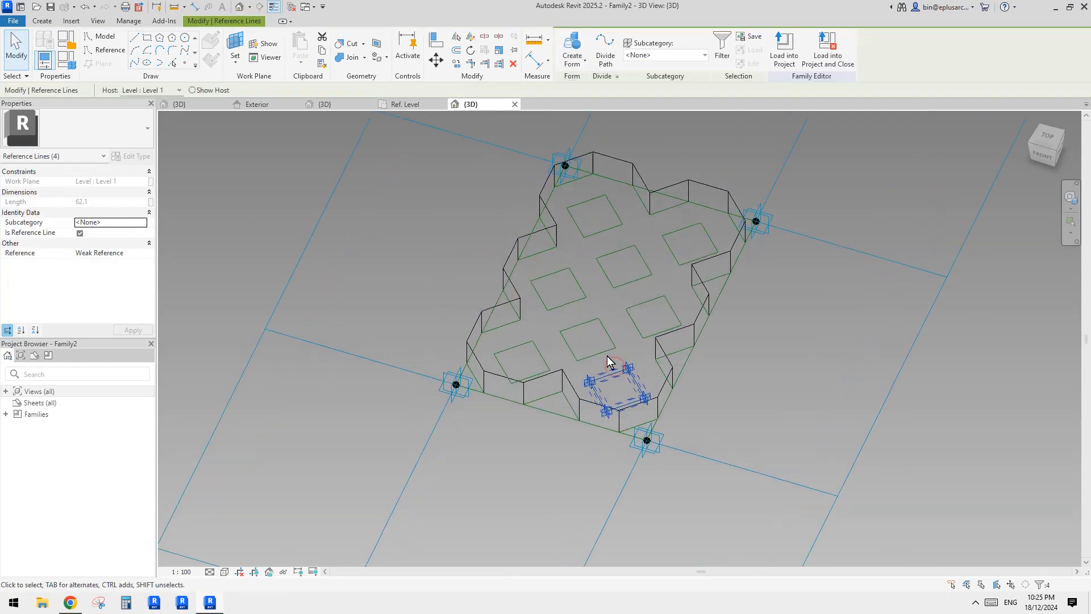
click(577, 68)
click(582, 106)
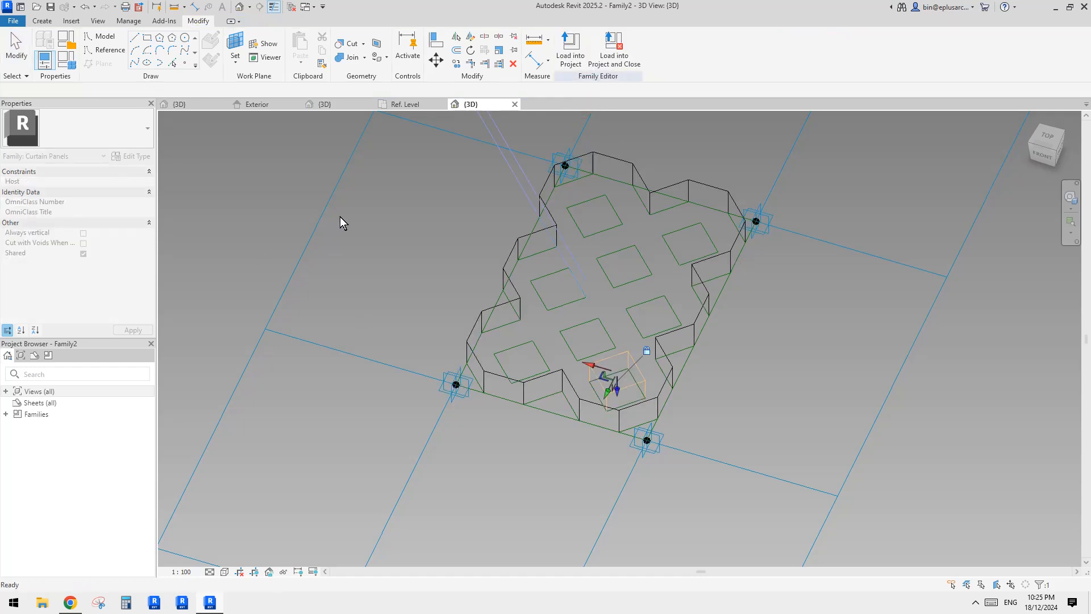
click(106, 184)
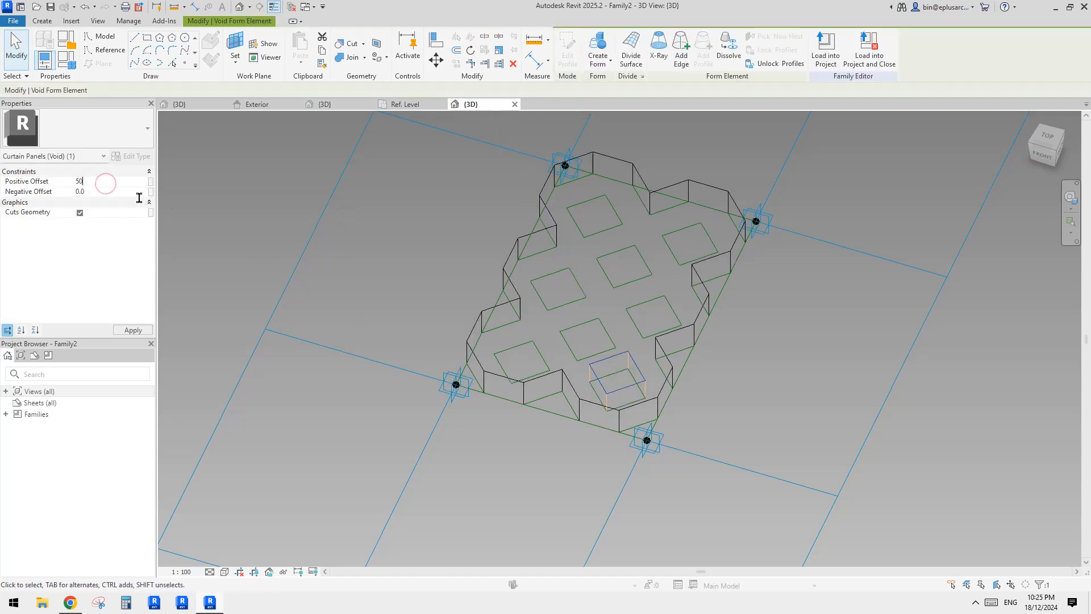
text(50)
Create separate void forms from the lower-left diamond, the diamond above it and the lower central diamond.
click(529, 347)
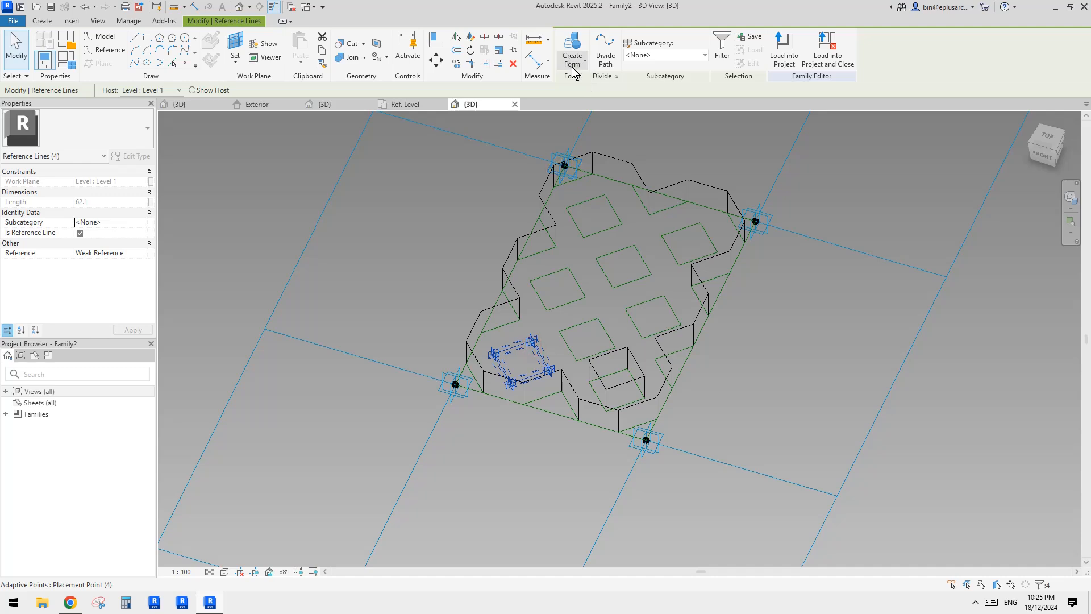
click(573, 73)
click(590, 109)
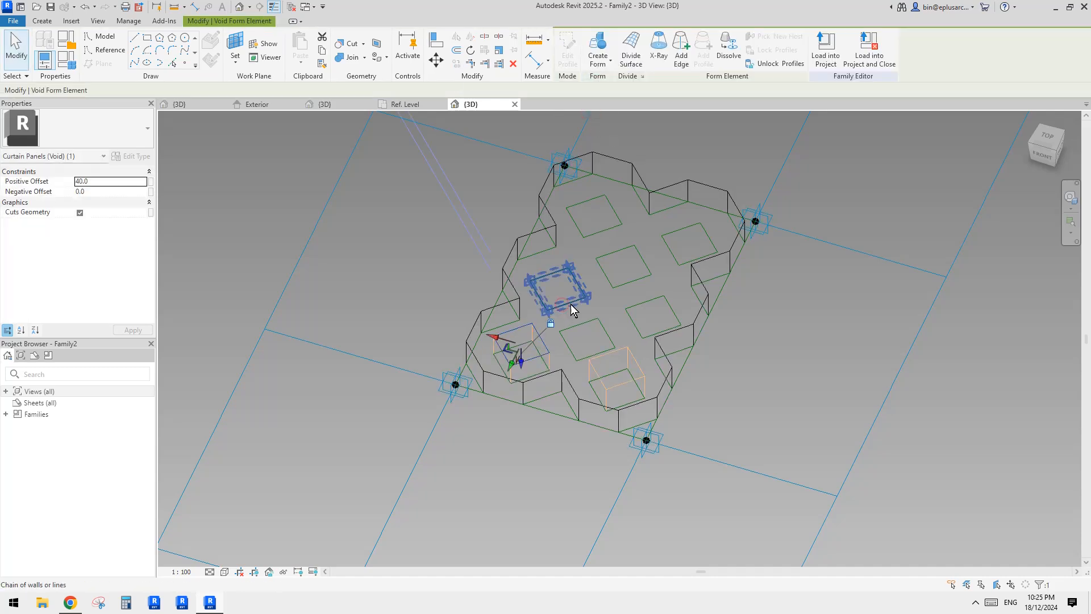
click(570, 304)
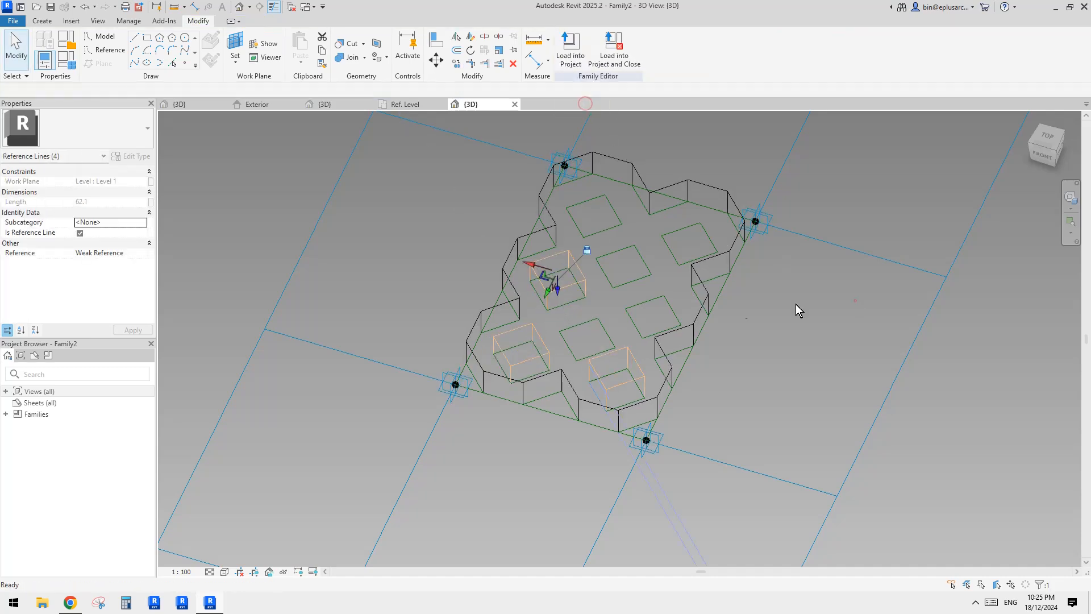
click(591, 320)
click(574, 61)
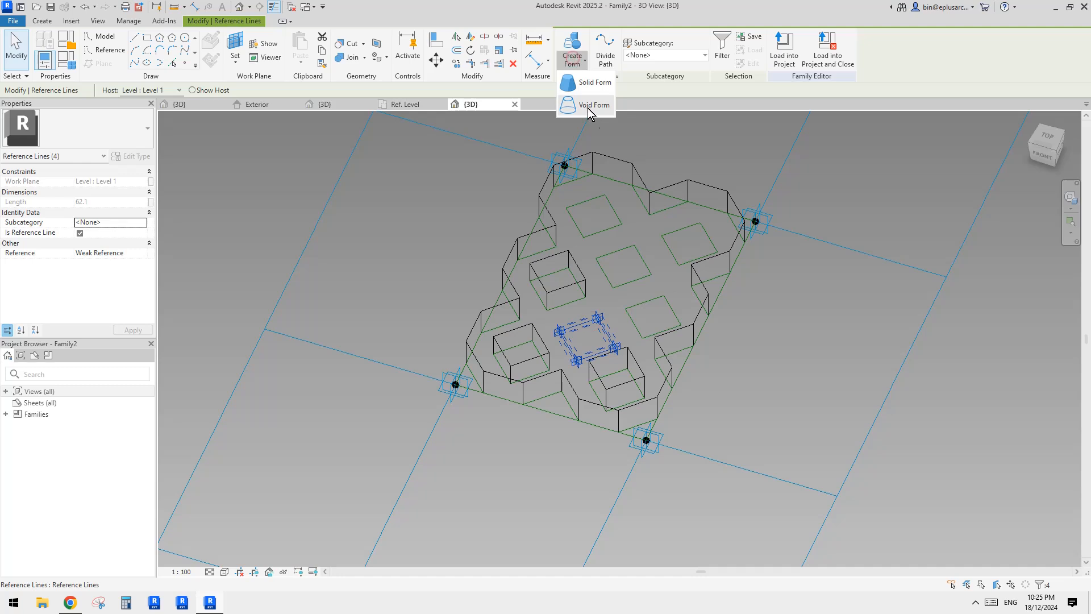
click(588, 108)
Create separate void forms from the right-hand middle diamond and the upper central diamond.
click(647, 301)
click(572, 59)
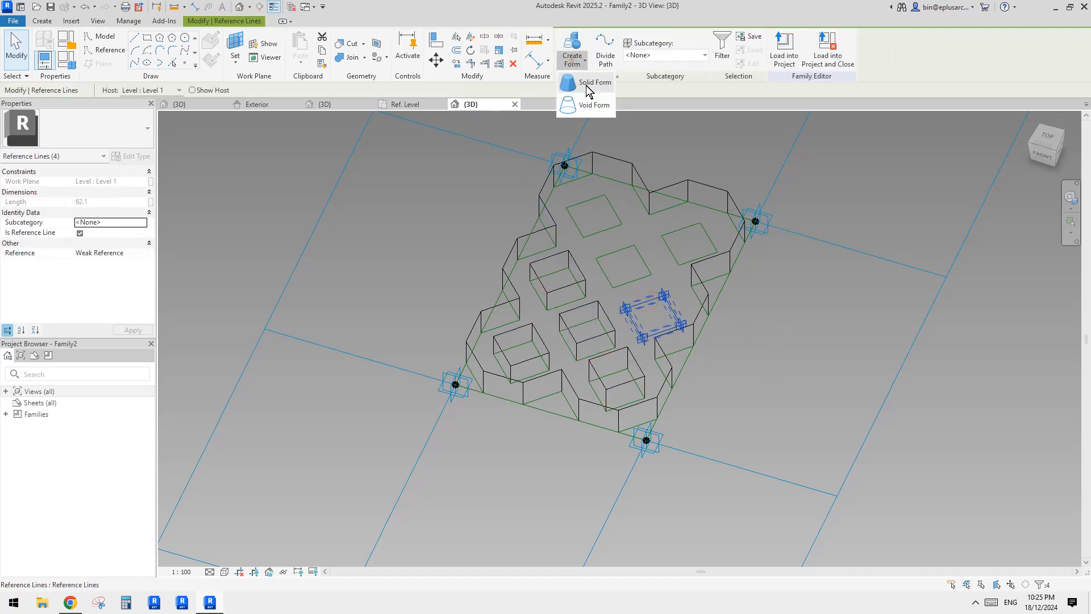
click(591, 105)
click(621, 252)
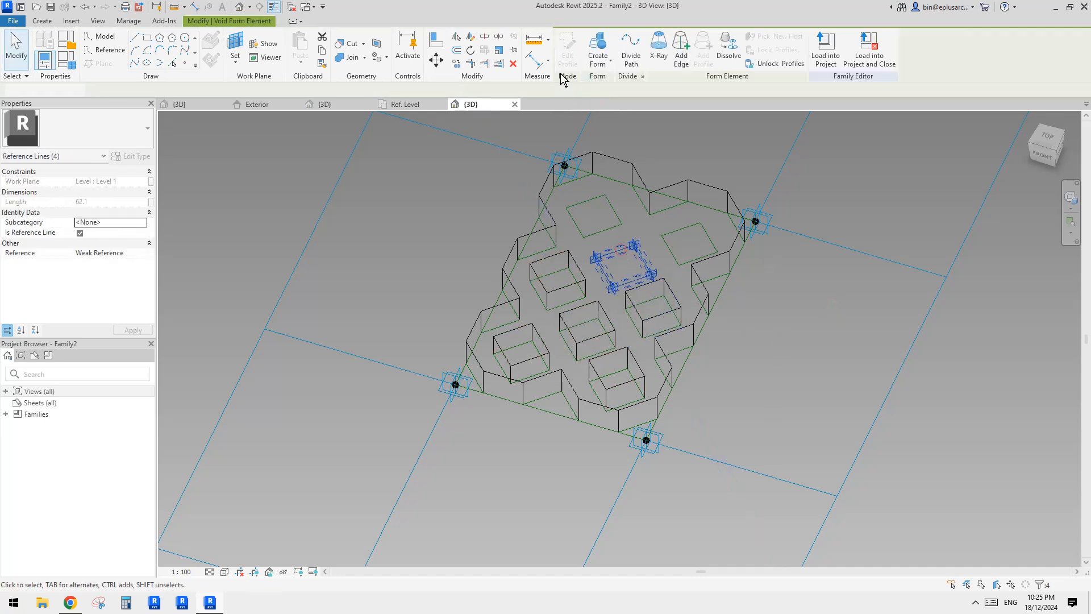
click(573, 59)
click(594, 107)
click(772, 306)
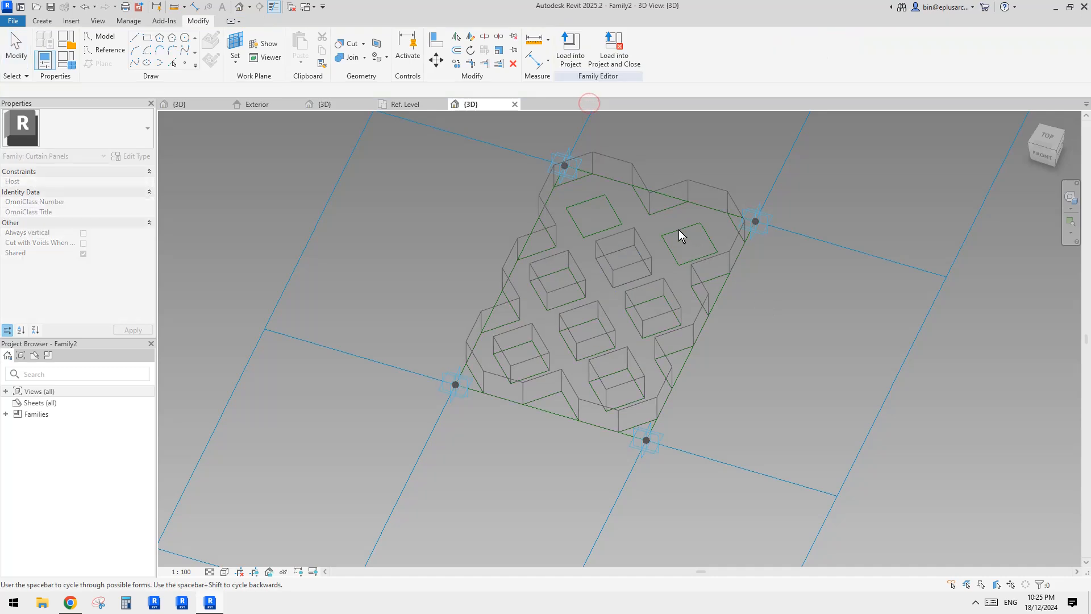
Create separate void forms from the two remaining diamonds at the far end of the panel.
click(680, 230)
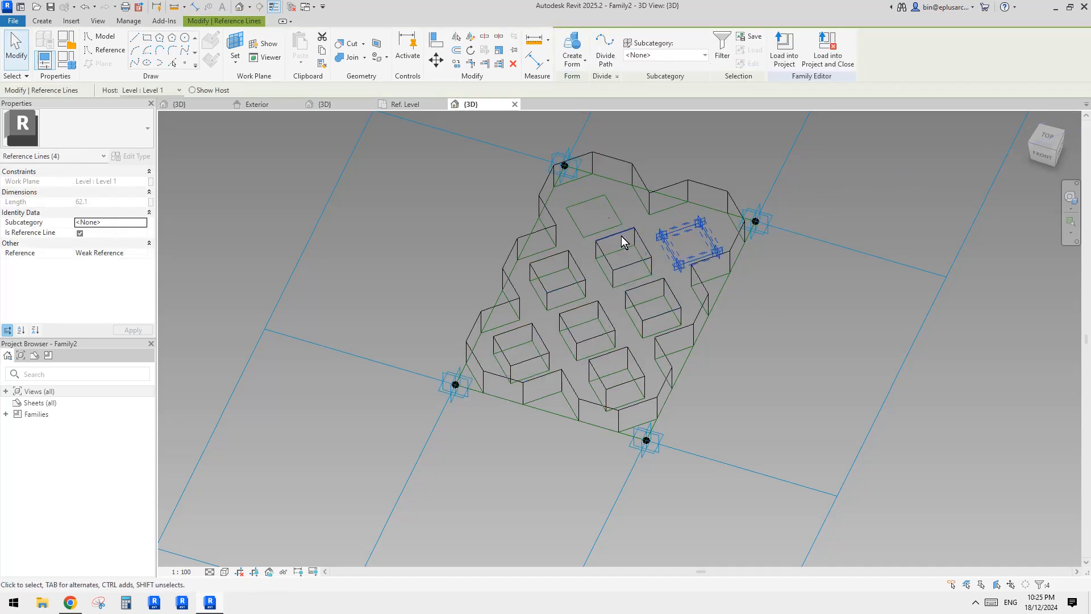
click(594, 105)
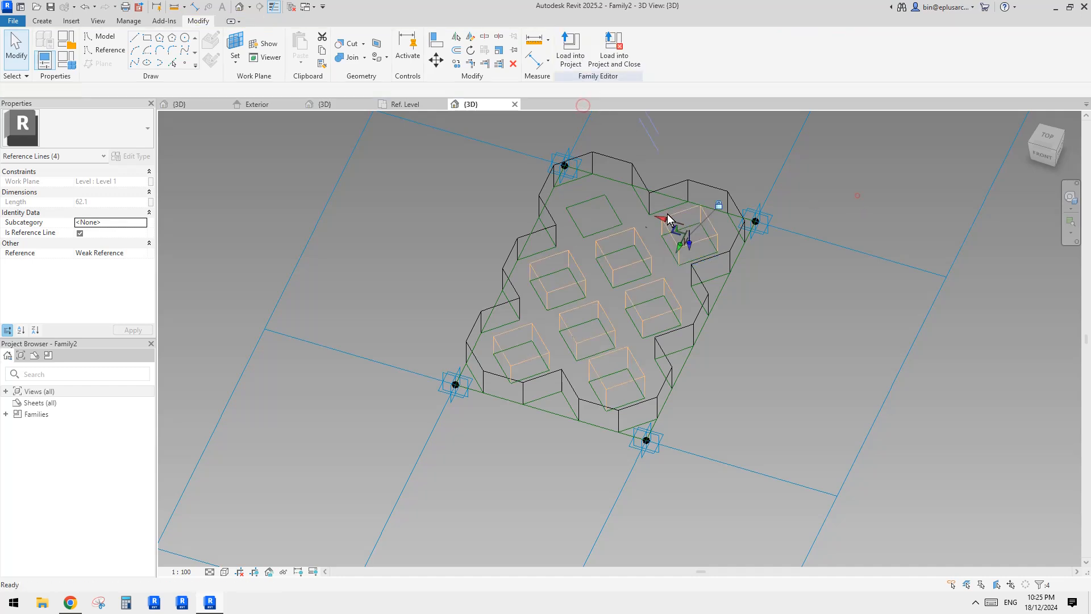
click(586, 200)
click(571, 64)
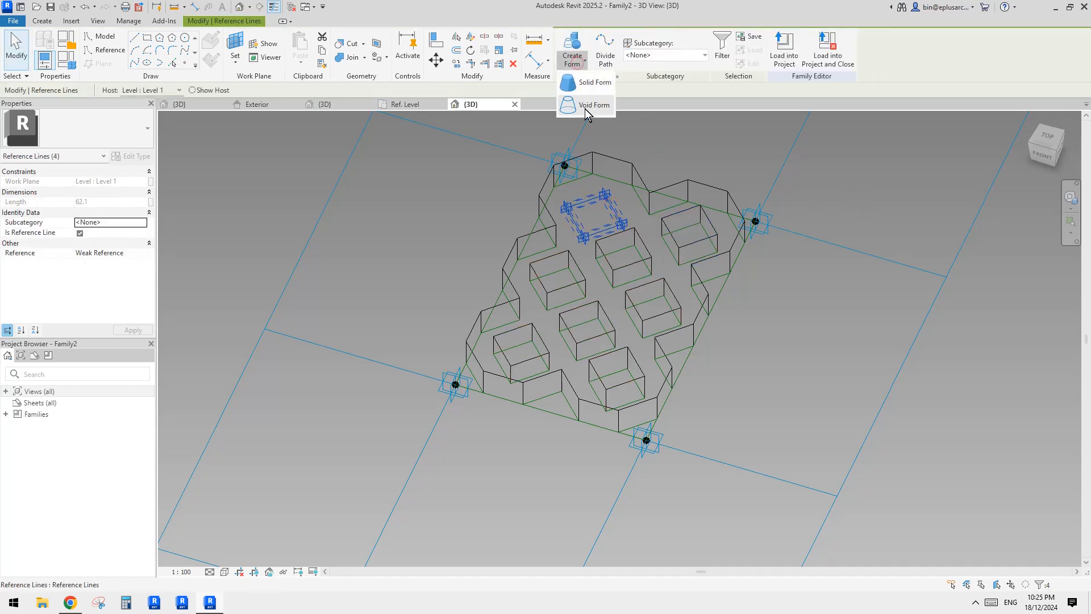
click(588, 105)
key(Escape)
Select the seven shorter diamond voids together and set their positive offset to 50.
shift+middle_drag(703, 294, 658, 177)
scroll(647, 275, up, 4)
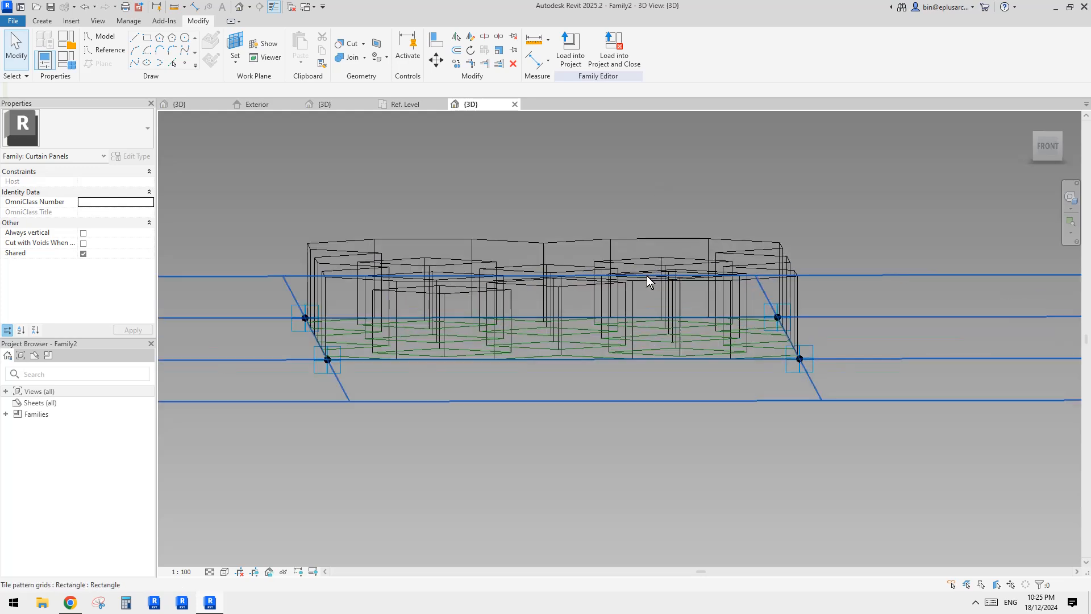
shift+middle_drag(647, 276, 549, 279)
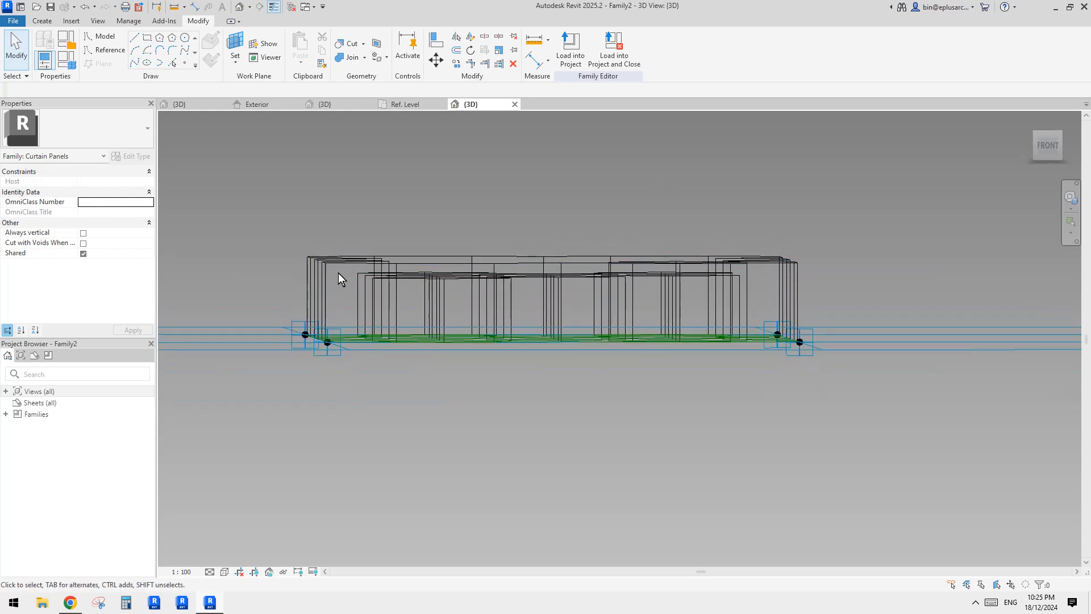
shift+middle_drag(339, 279, 323, 278)
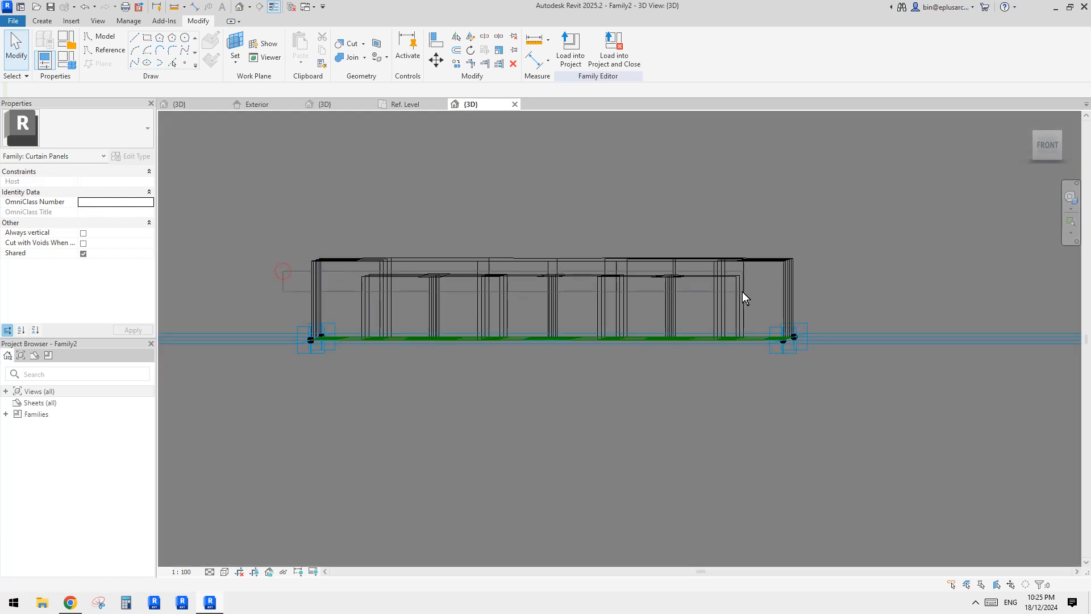
shift+middle_drag(680, 243, 670, 349)
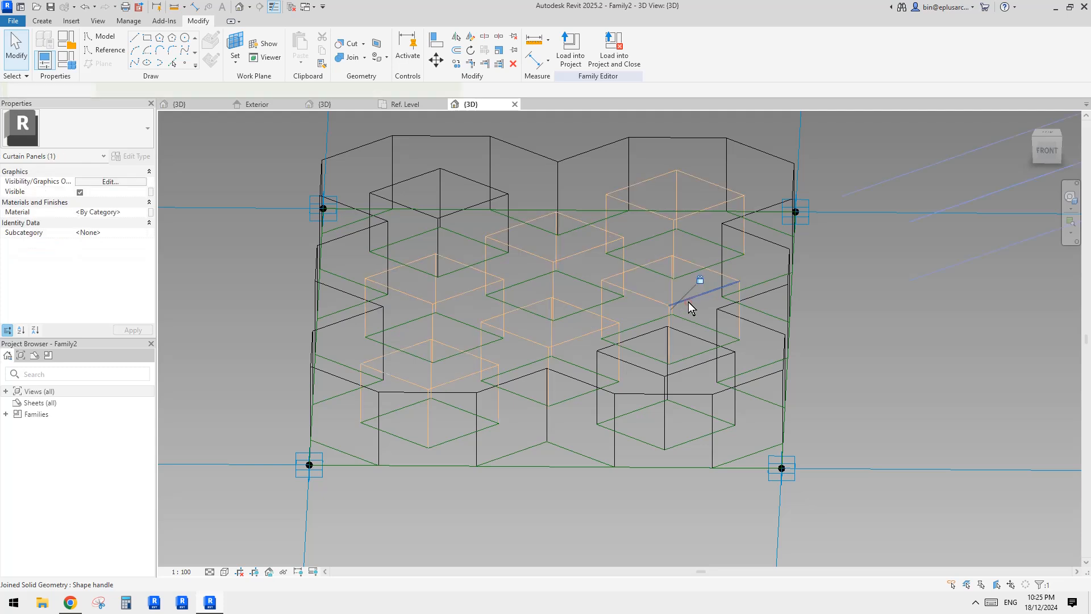
shift+middle_drag(688, 302, 609, 335)
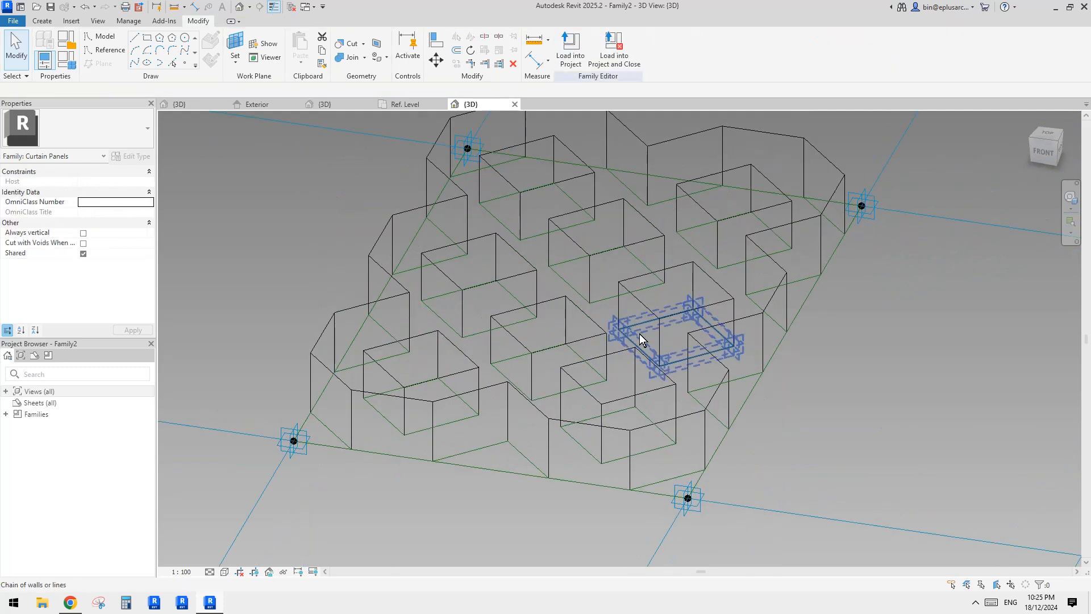
click(583, 313)
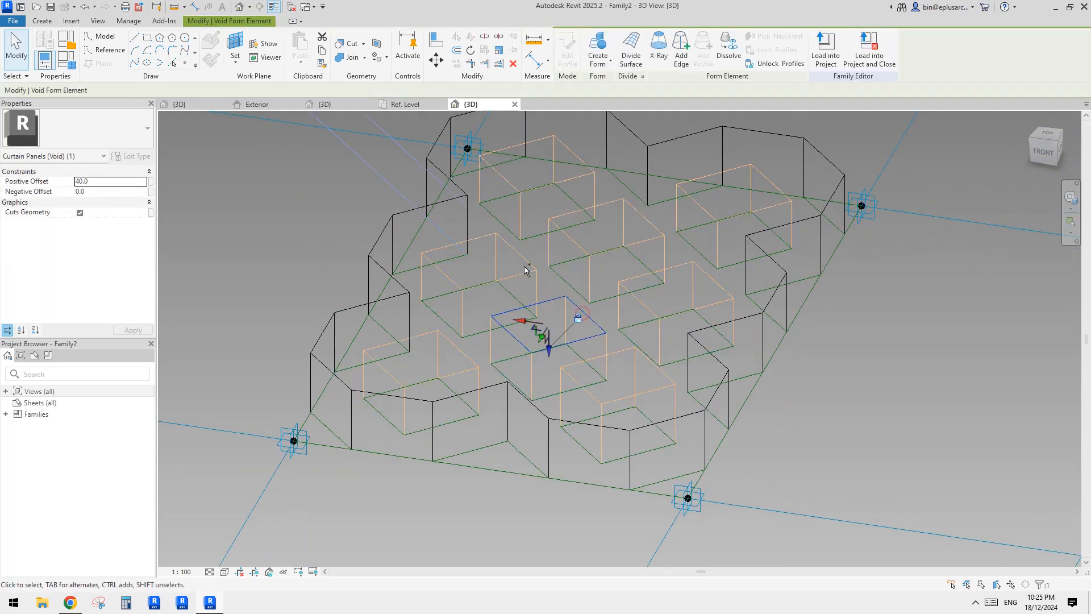
ctrl+click(458, 344)
ctrl+click(629, 230)
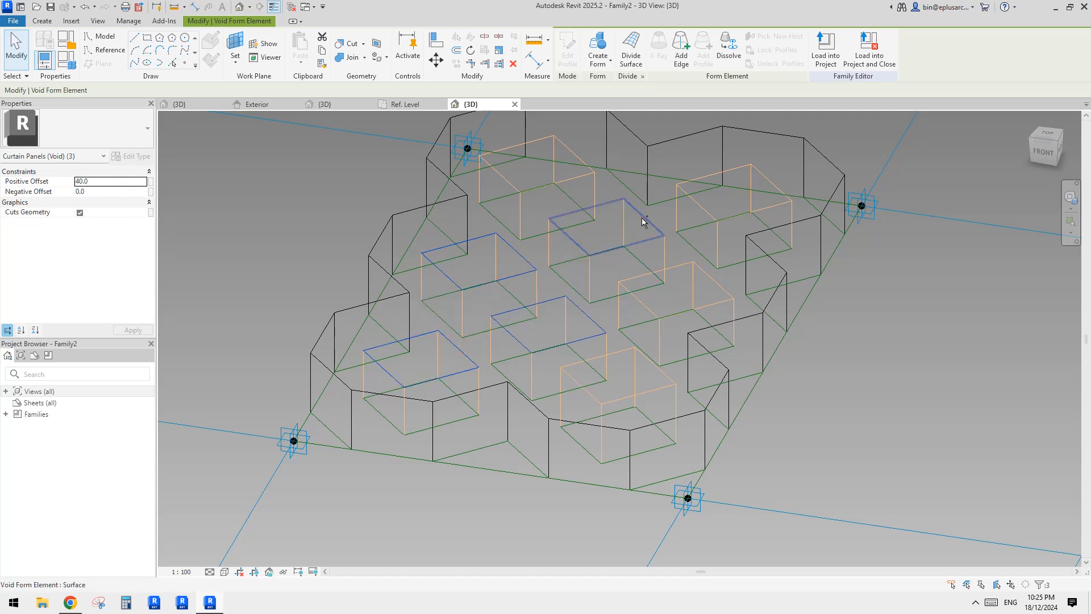
ctrl+click(706, 275)
ctrl+click(699, 210)
ctrl+click(571, 153)
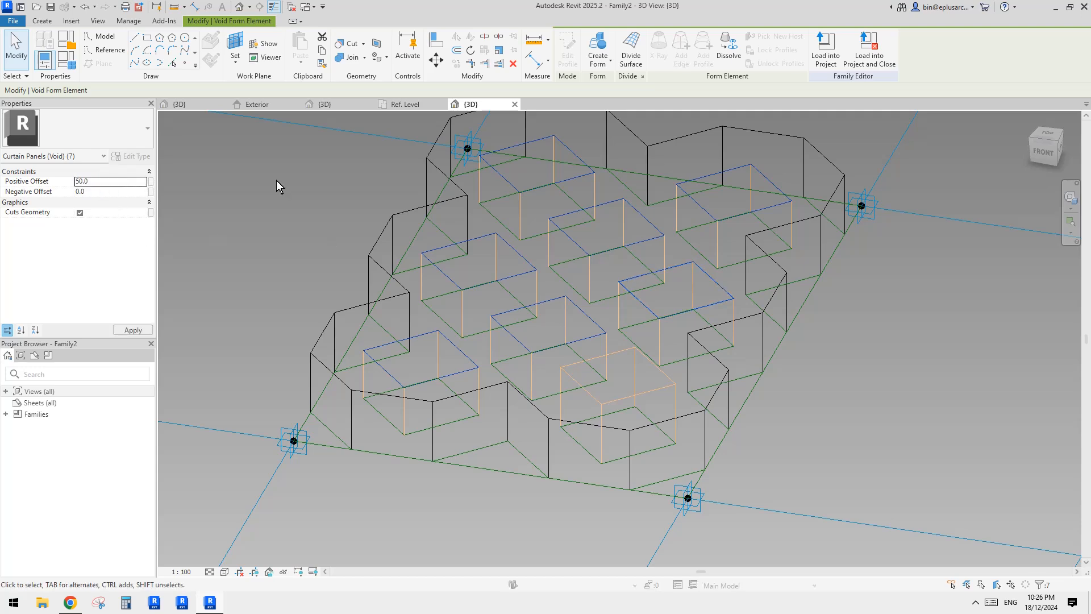
click(901, 432)
scroll(915, 427, down, 3)
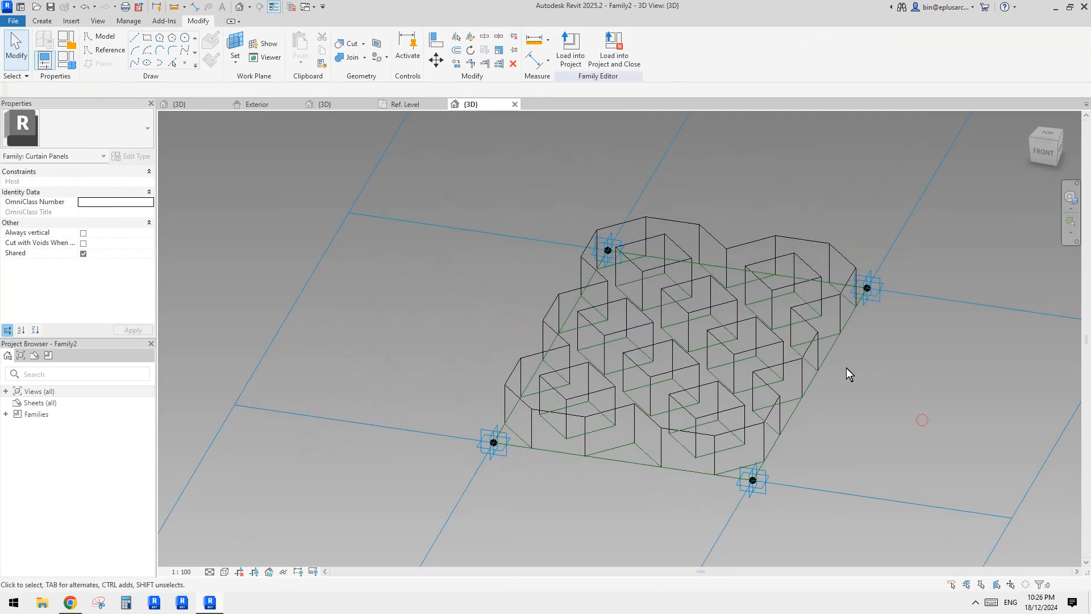
Display the panel shaded and load the curtain panel family into Project1.
key(d)
mouse_move(851, 366)
shift+middle_down()
mouse_move(858, 475)
mouse_move(954, 456)
mouse_move(960, 350)
mouse_move(860, 209)
mouse_move(828, 419)
mouse_move(720, 397)
mouse_move(663, 360)
mouse_move(693, 369)
mouse_move(654, 295)
mouse_move(596, 122)
shift+middle_up()
click(575, 58)
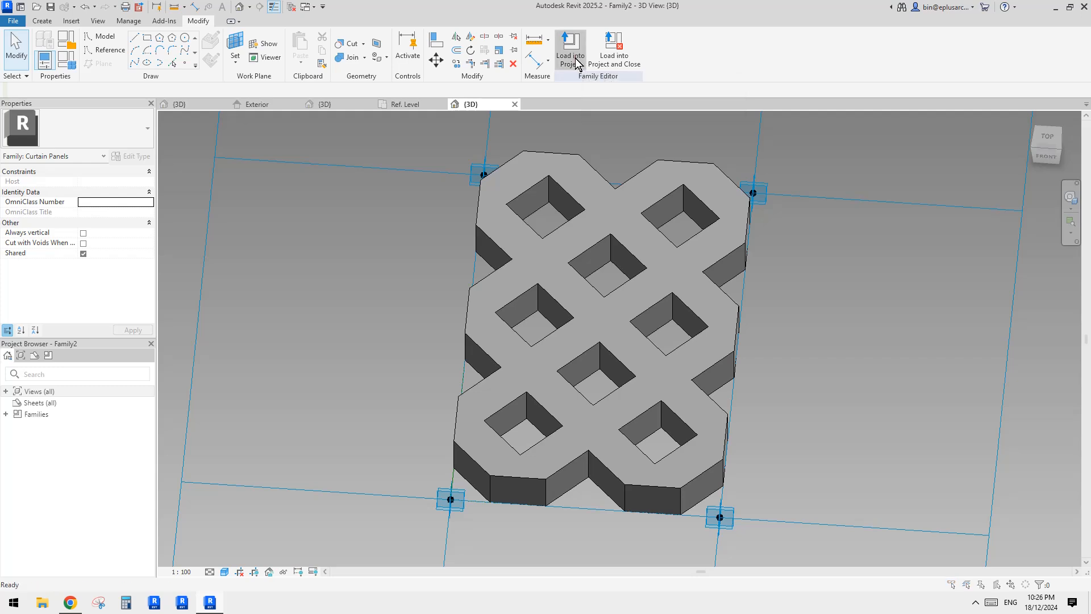
click(630, 391)
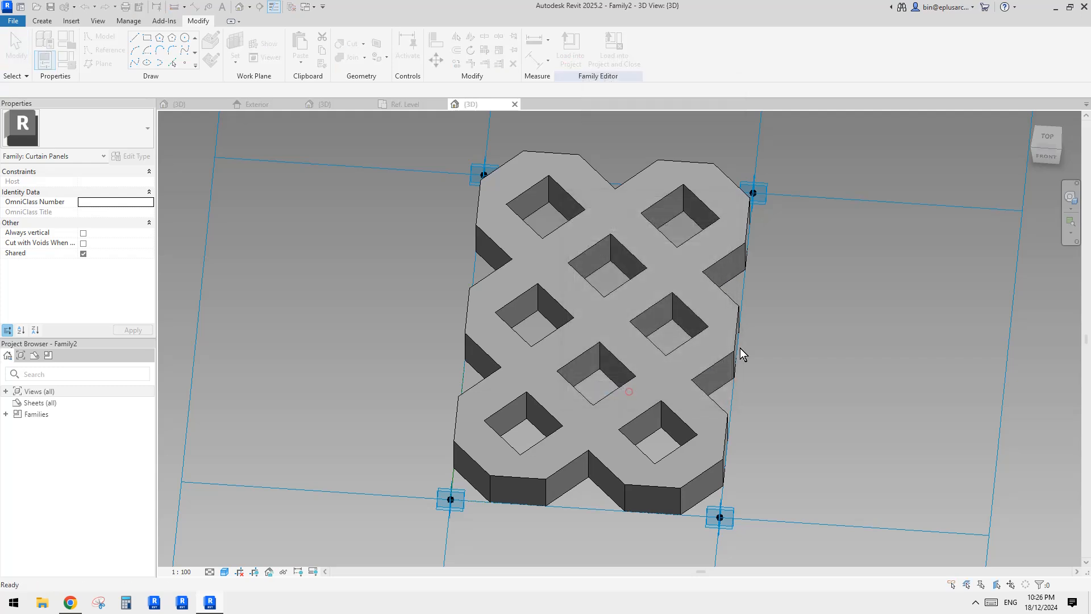
scroll(596, 324, down, 1)
middle_drag(610, 335, 622, 308)
From the top view, start an in-place model in the Mass category, named Mass 1.
click(1034, 148)
middle_drag(909, 187, 855, 202)
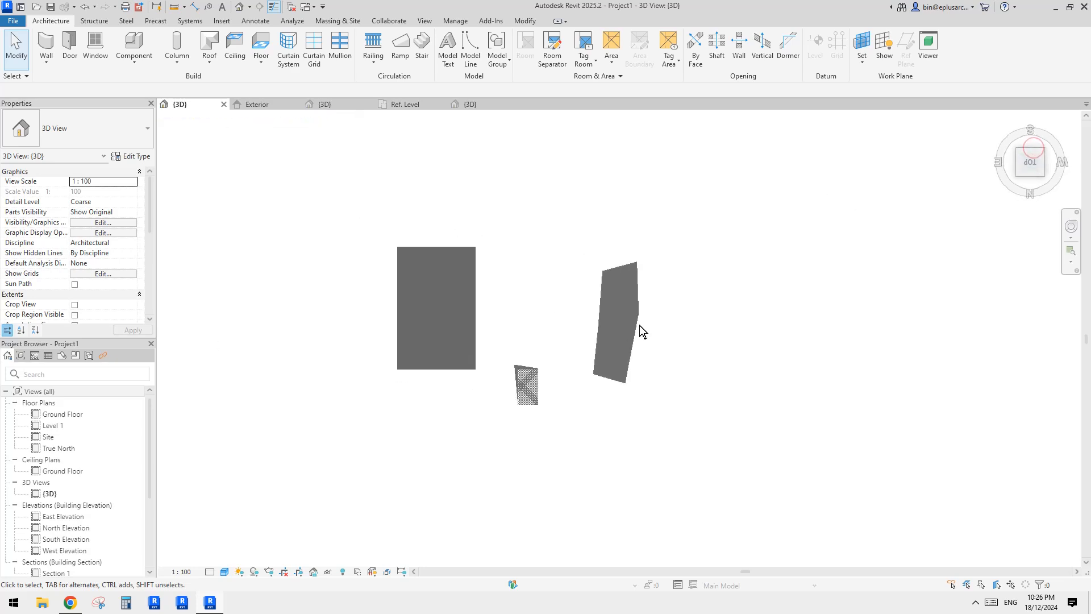
click(132, 62)
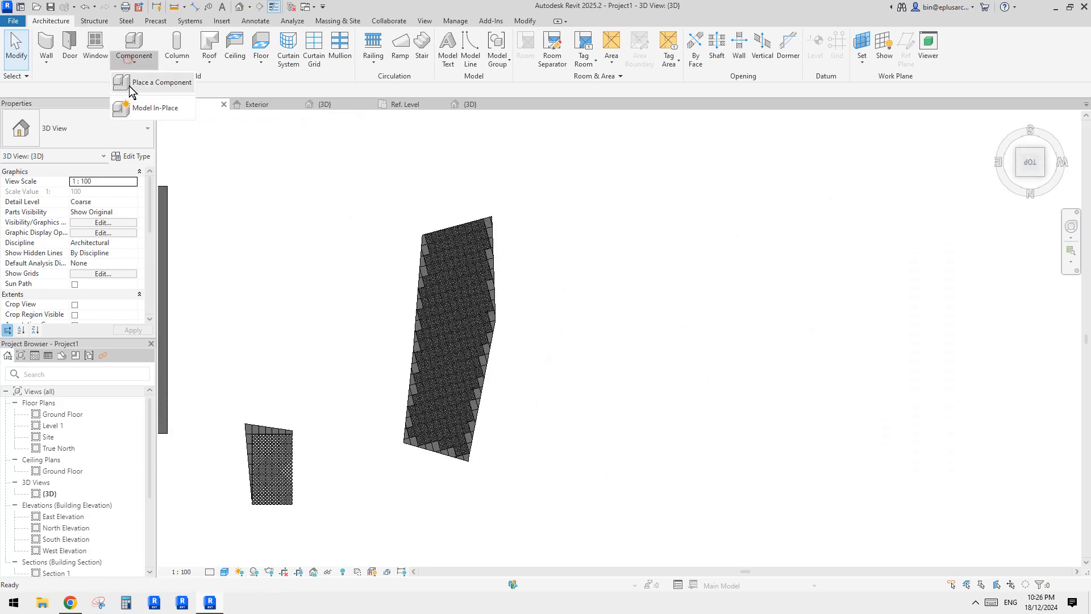
click(149, 108)
scroll(608, 312, down, 4)
click(618, 316)
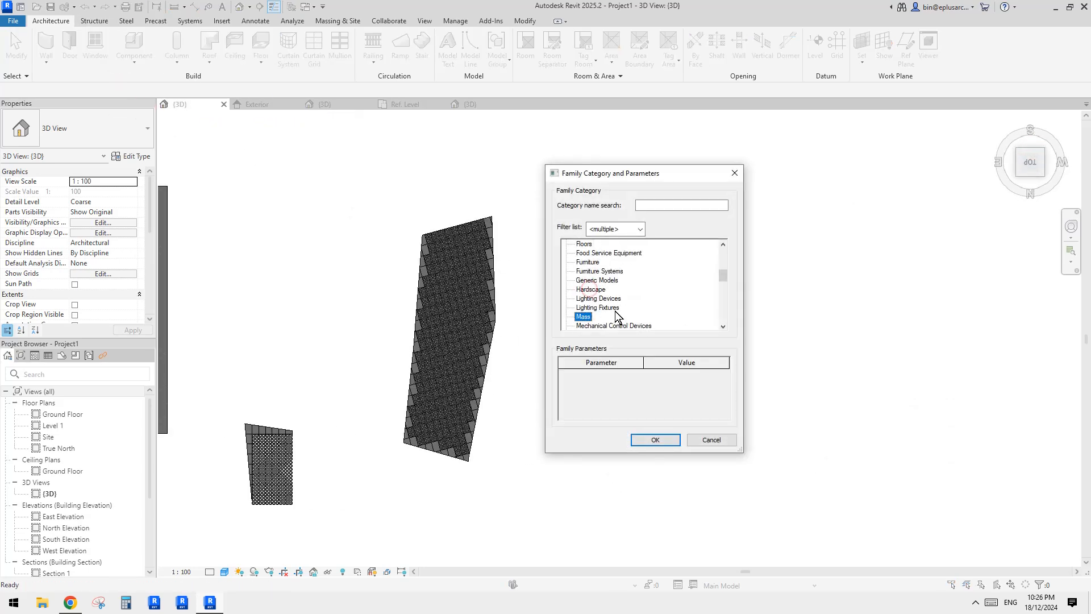
click(663, 440)
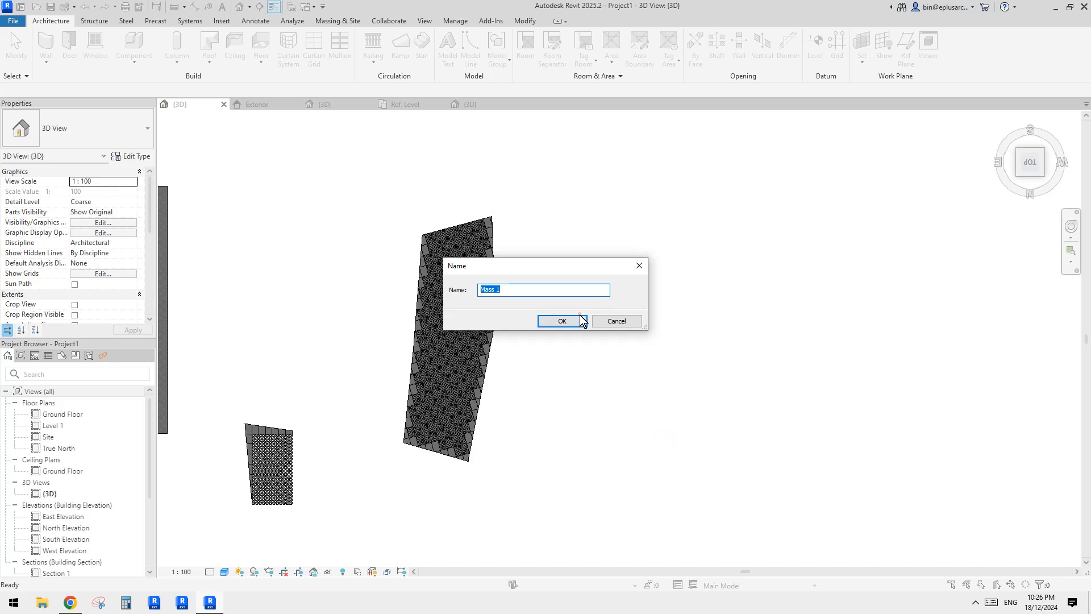
click(580, 319)
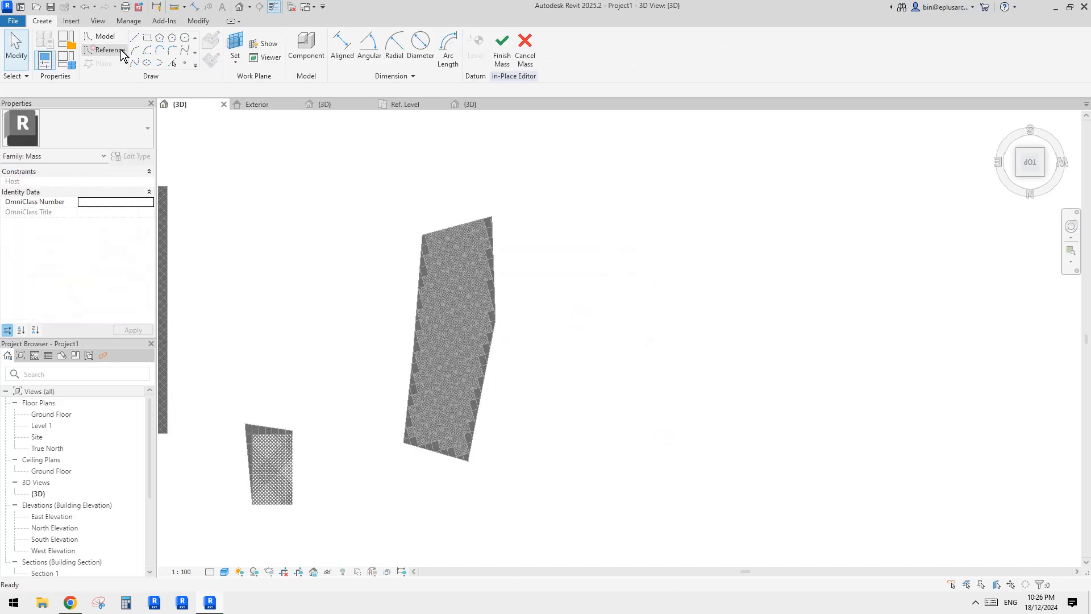
Draw a six-sided reference-line polygon with a radius of about 1100 in the empty area between the existing floors.
click(107, 51)
click(135, 37)
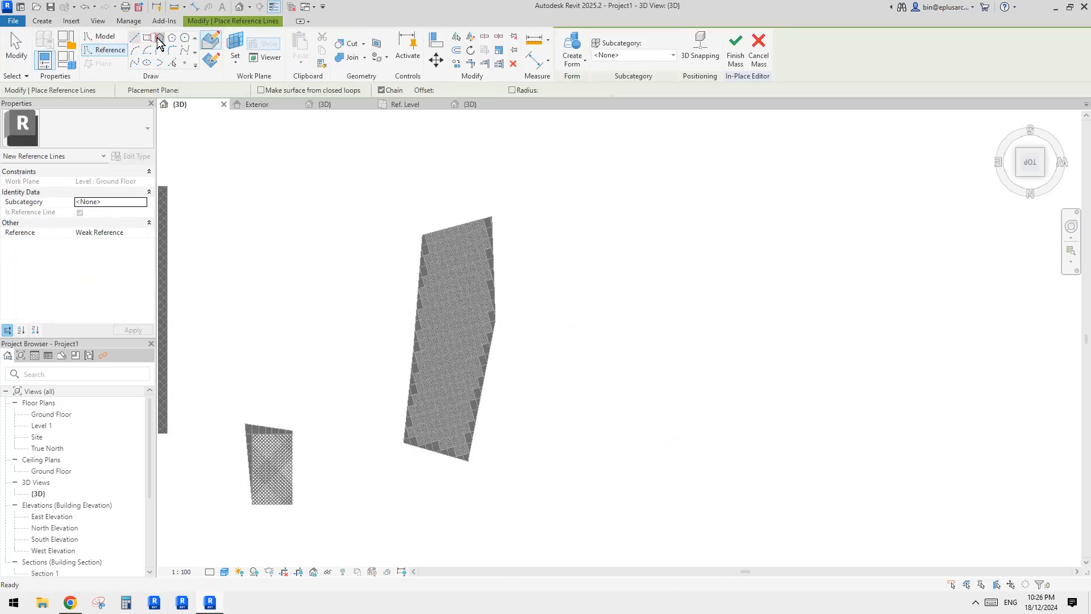
click(160, 38)
scroll(741, 265, up, 3)
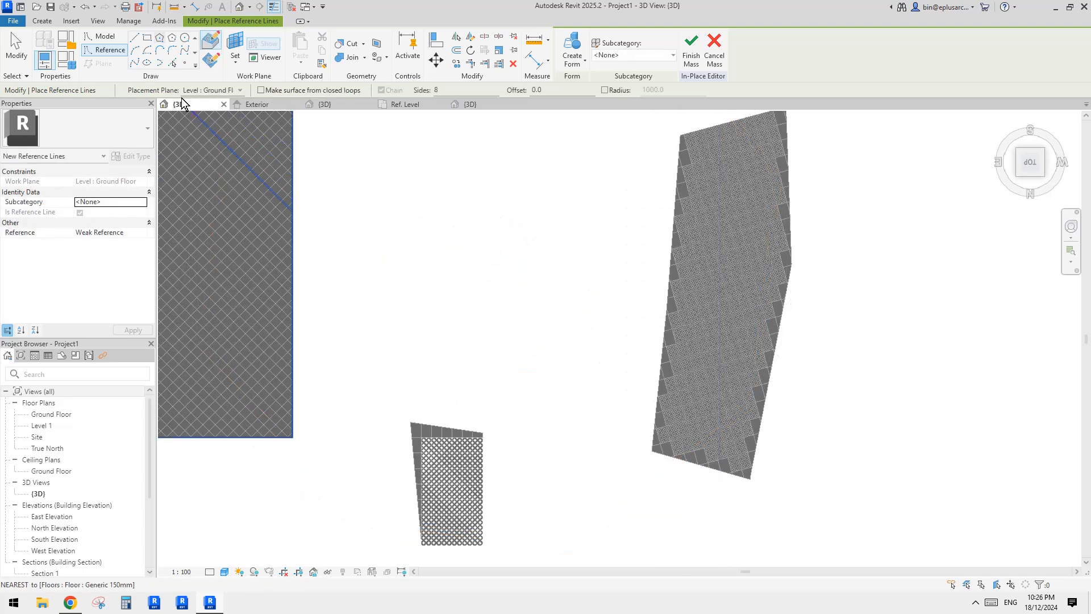
text(6)
click(484, 260)
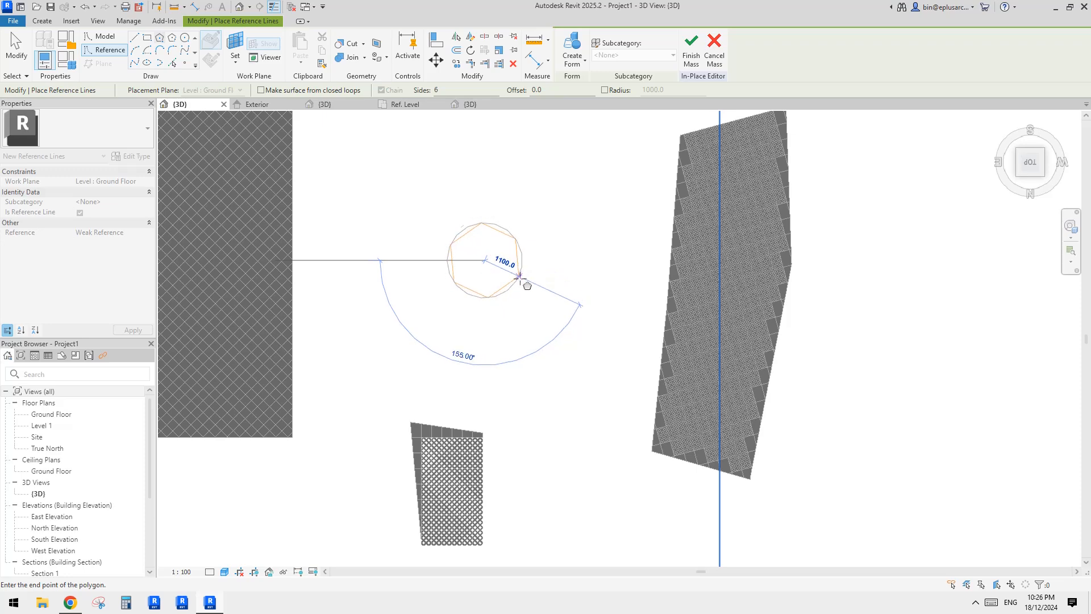
click(519, 280)
scroll(567, 236, up, 1)
key(Escape)
key(Escape)
Create a form from the hexagon's chain of reference lines, choosing the flat surface instead of the extrusion.
scroll(492, 223, up, 2)
key(Tab)
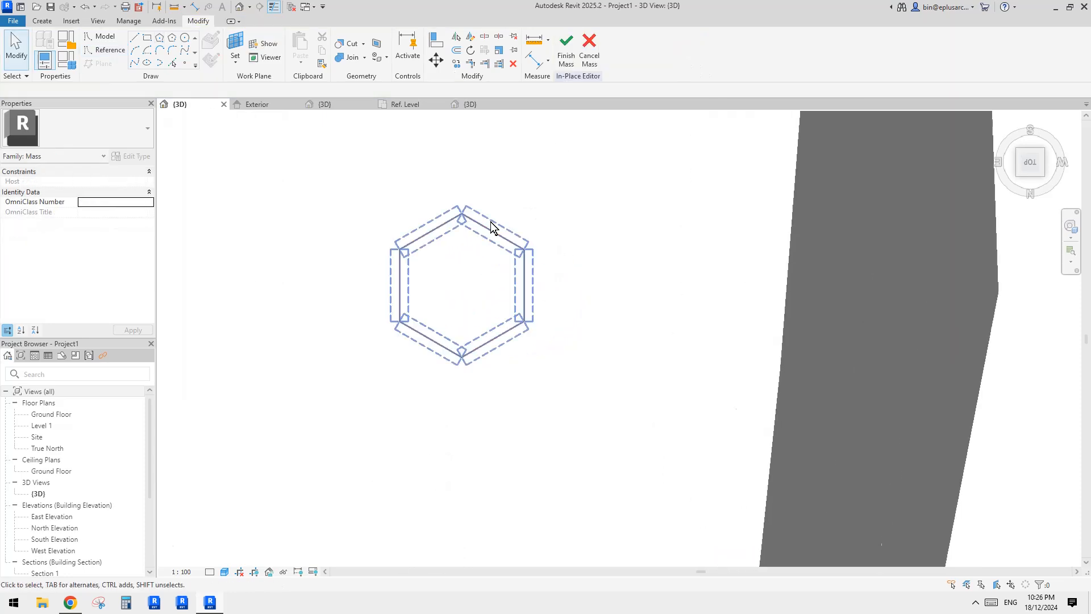
click(495, 235)
shift+middle_drag(480, 119, 580, 76)
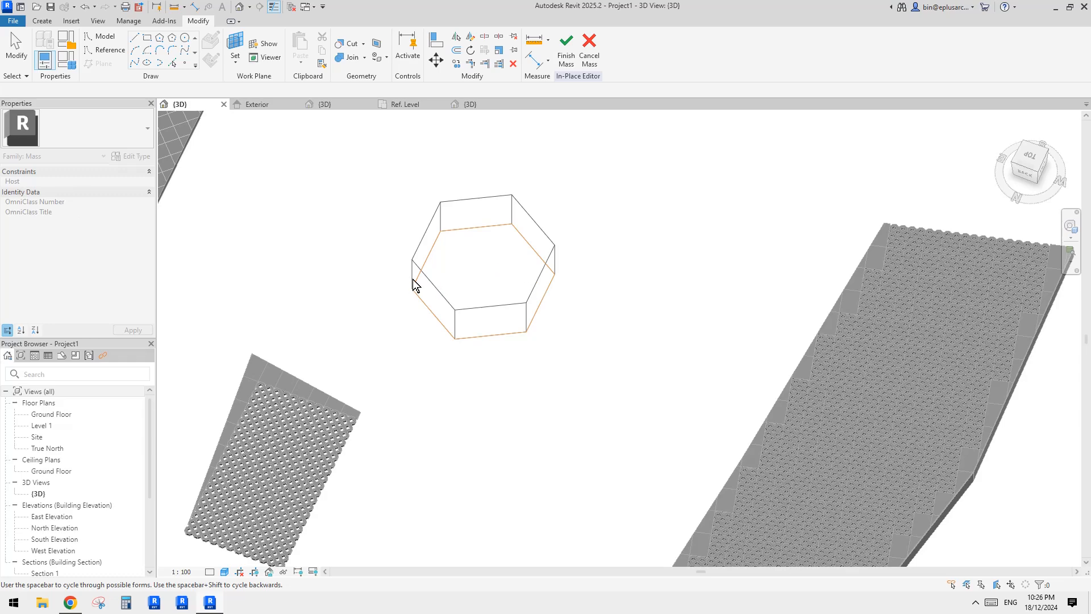
key(space)
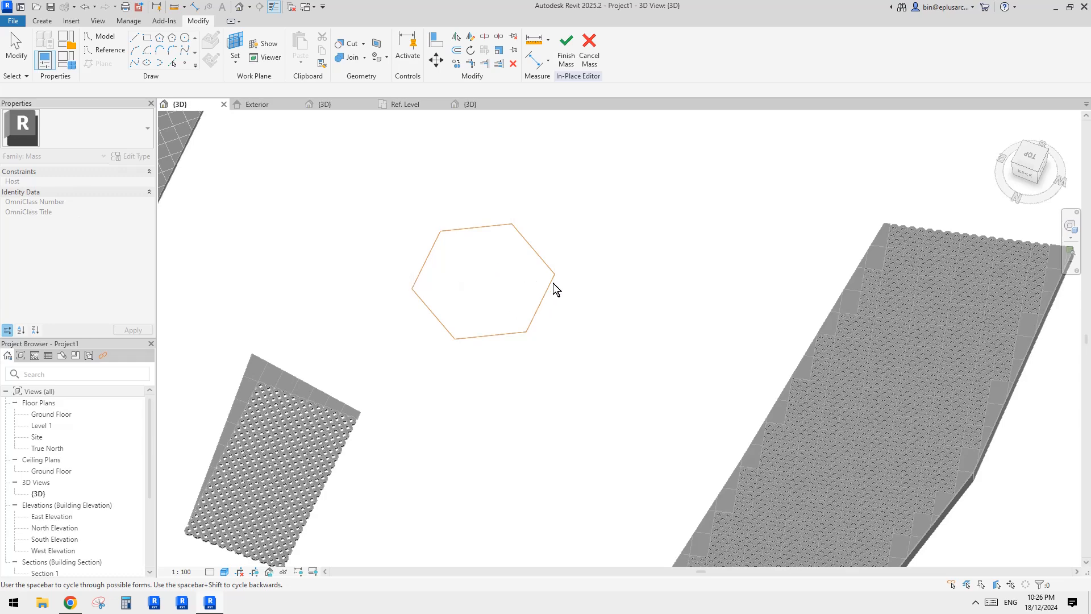
click(672, 263)
Divide the hexagonal surface and set its U grid layout to Fixed Distance.
shift+middle_drag(672, 263, 519, 274)
click(513, 274)
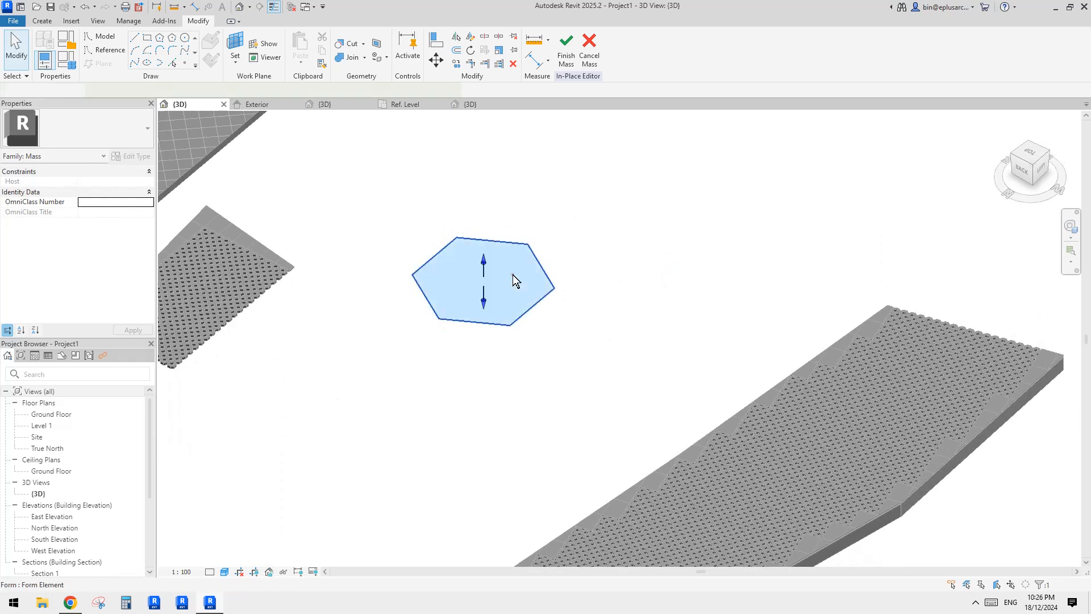
scroll(534, 313, up, 1)
middle_drag(534, 312, 540, 271)
click(628, 56)
middle_drag(334, 271, 299, 280)
scroll(299, 279, up, 1)
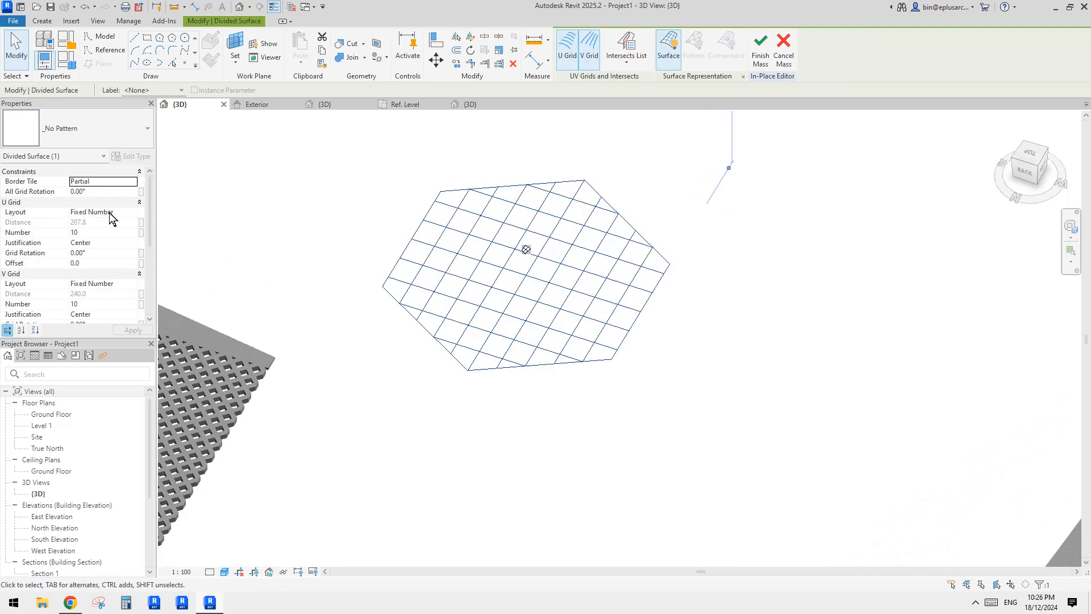
click(126, 215)
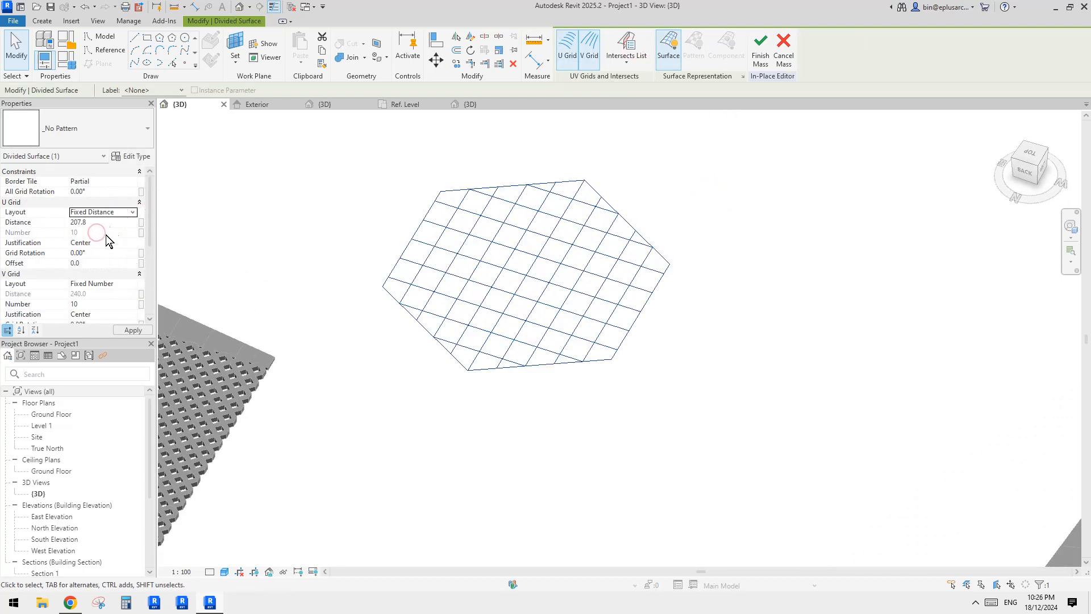
Set the V grid layout to Fixed Distance, with a U grid distance of 300 and a V grid distance of 450.
click(124, 282)
click(133, 283)
click(95, 304)
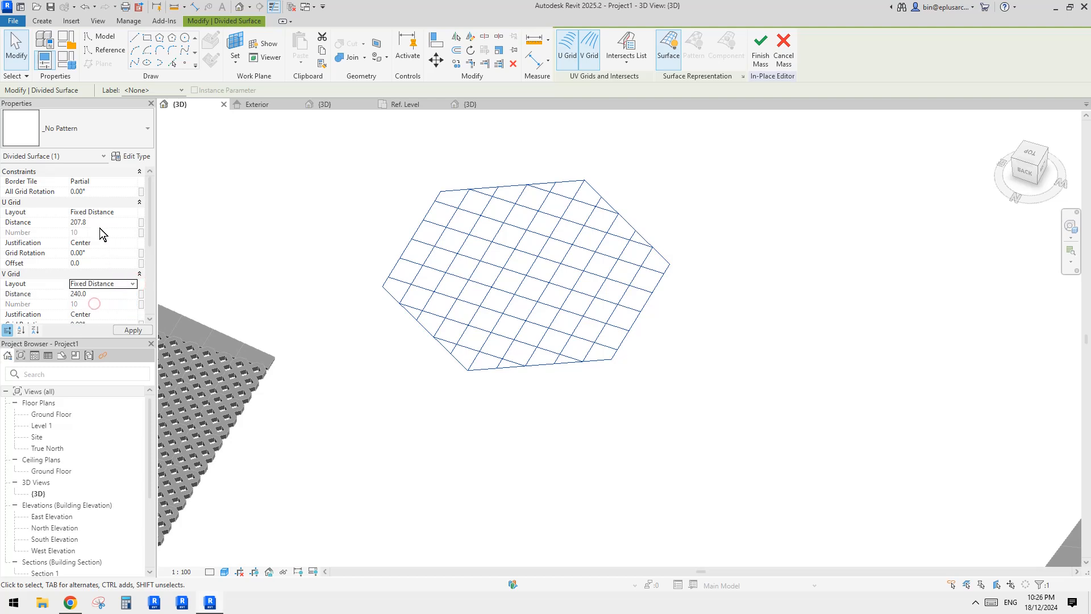
click(99, 223)
text(300)
click(107, 293)
text(450)
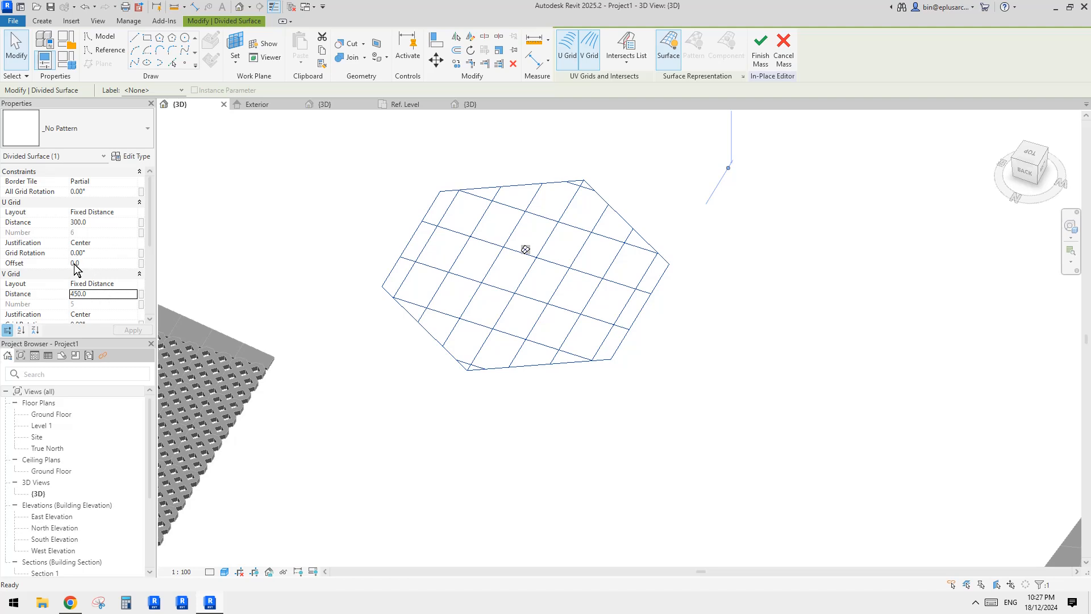
Apply the Family2 panel type under the Rectangle pattern to the divided hexagonal surface.
middle_drag(312, 216, 370, 208)
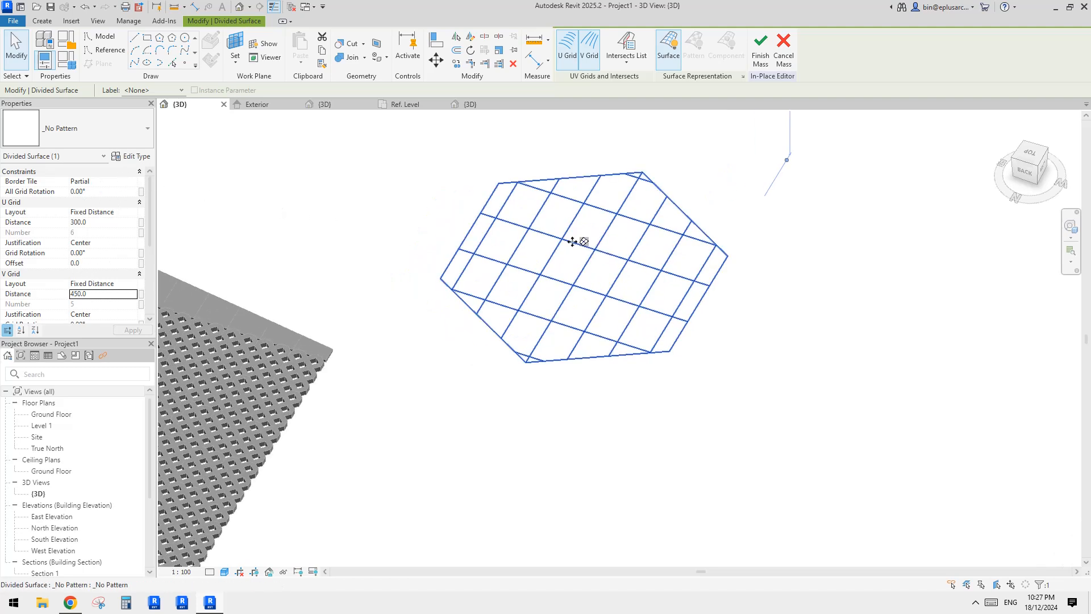
click(91, 132)
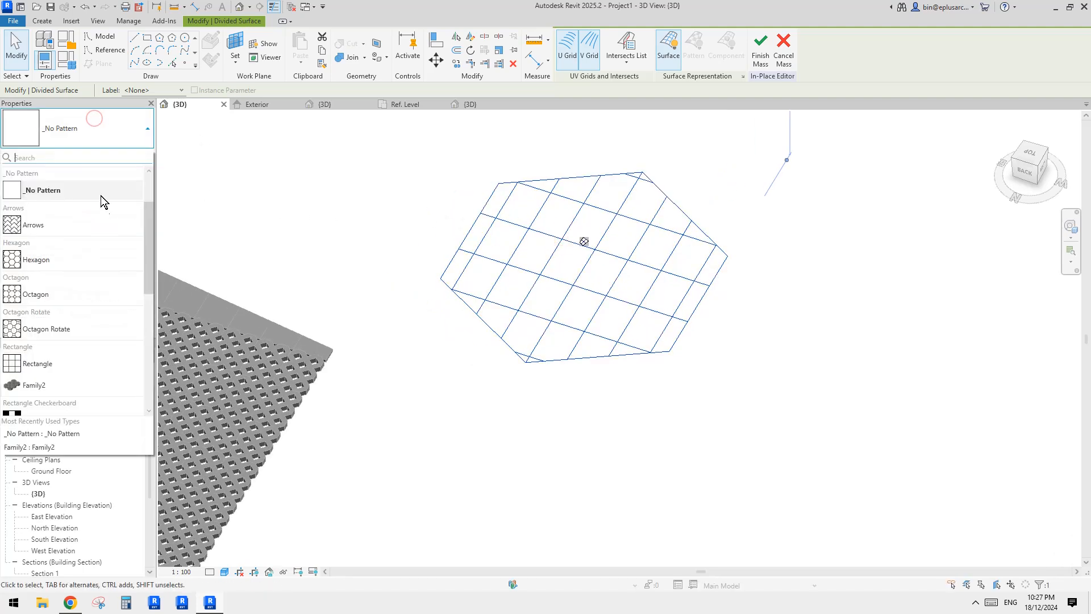
scroll(34, 362, down, 1)
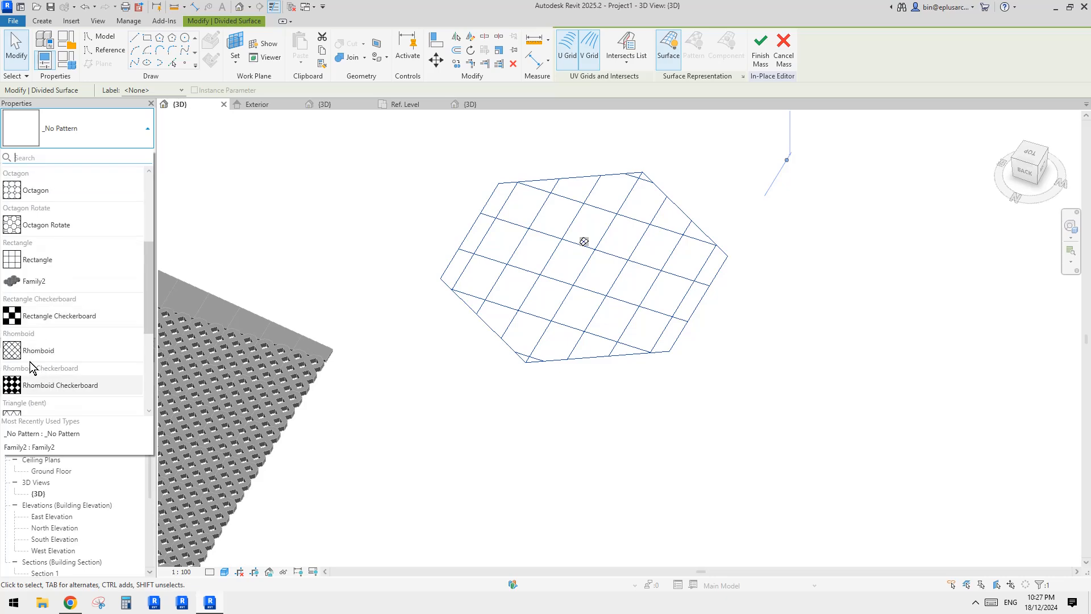
click(26, 282)
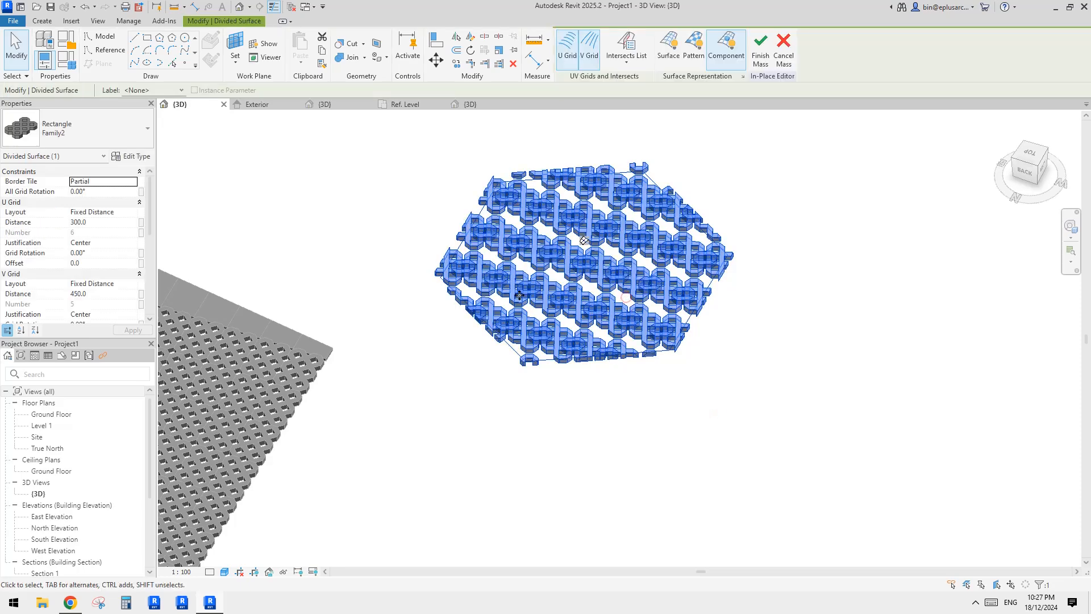
Swap the surface's grid spacing, setting the U grid distance to 450 and the V grid distance to 300.
click(112, 221)
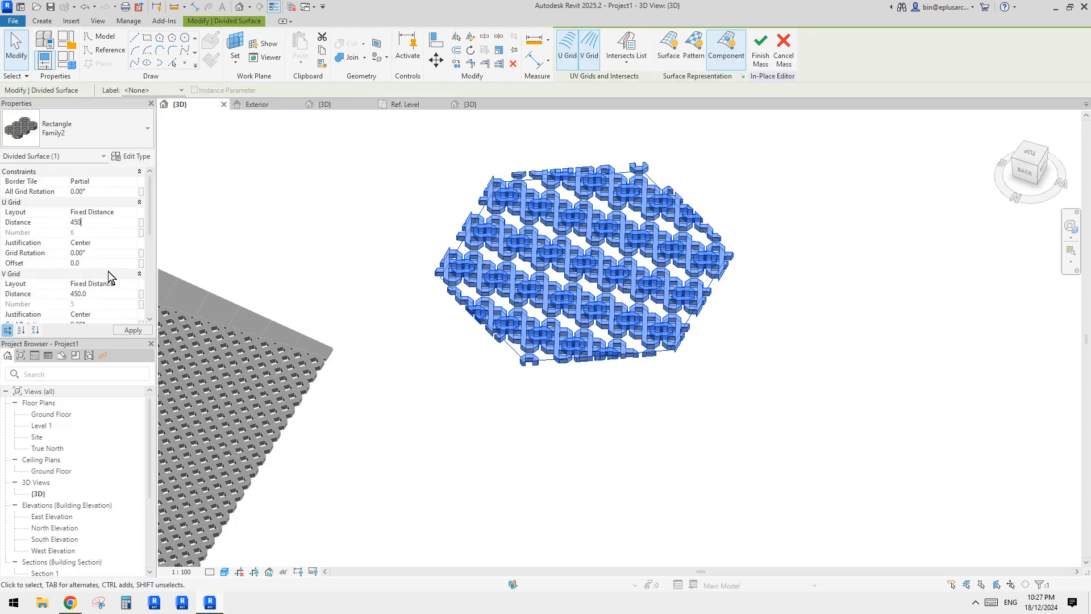
text(300)
click(443, 357)
Examine the panel pattern and its cut edges across the hexagonal surface, obliquely and from above.
shift+middle_drag(736, 439, 643, 394)
scroll(634, 311, up, 1)
middle_drag(625, 264, 658, 307)
mouse_move(657, 306)
shift+middle_down()
mouse_move(647, 312)
mouse_move(719, 305)
shift+middle_up()
click(720, 304)
scroll(774, 255, up, 4)
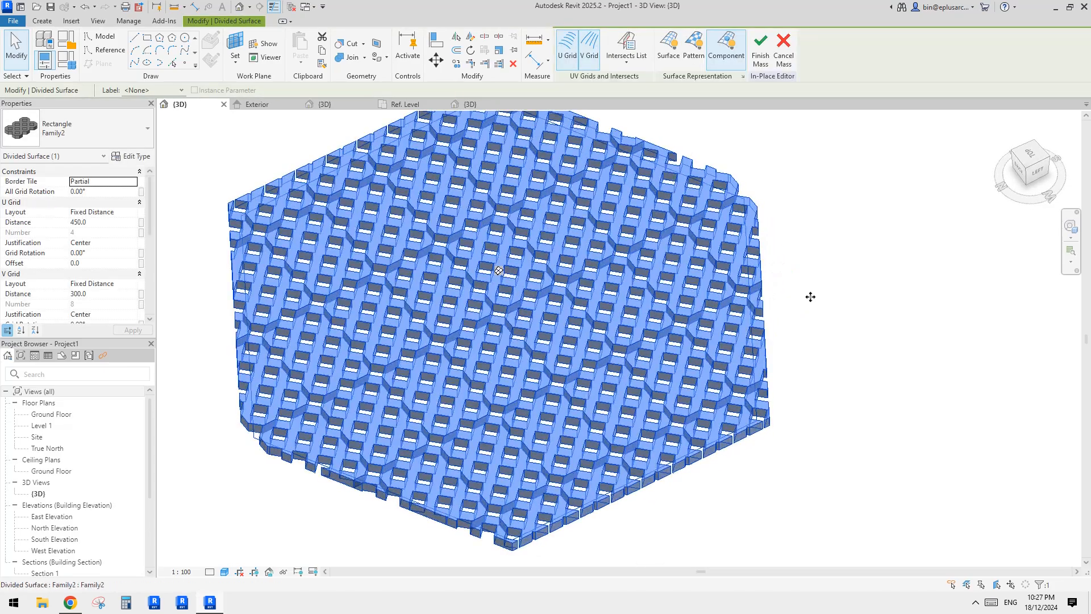
scroll(769, 406, down, 3)
shift+middle_drag(769, 412, 711, 393)
shift+middle_drag(773, 302, 758, 332)
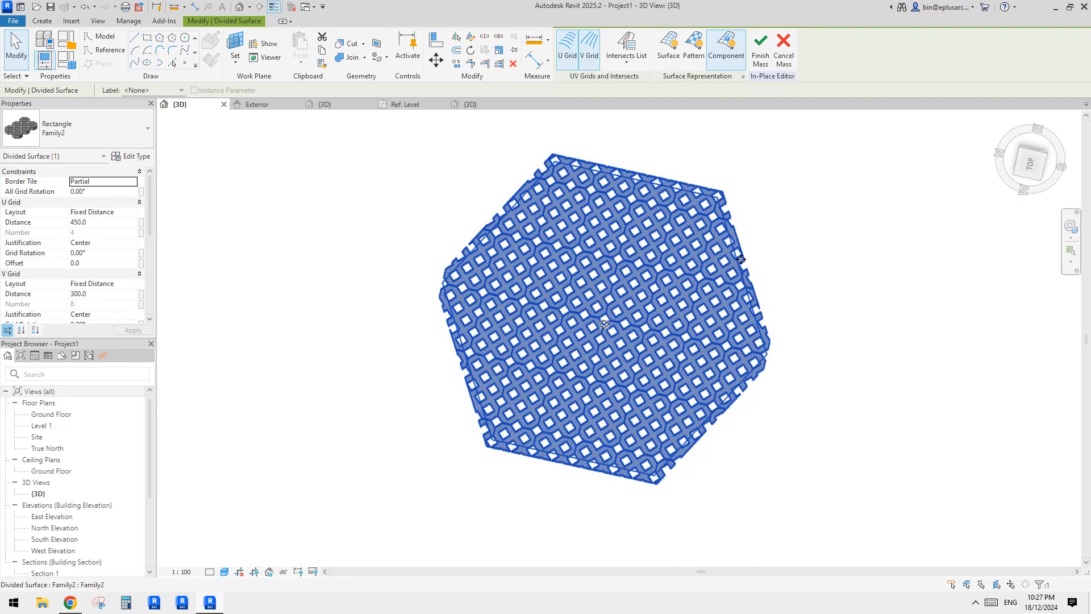
scroll(739, 267, up, 2)
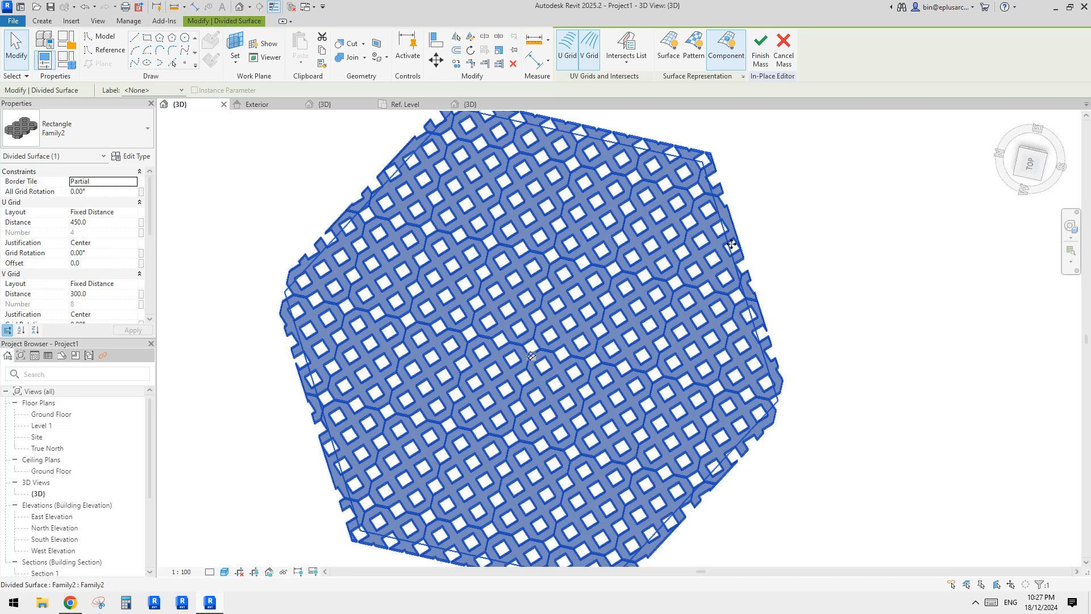
shift+middle_drag(752, 303, 770, 331)
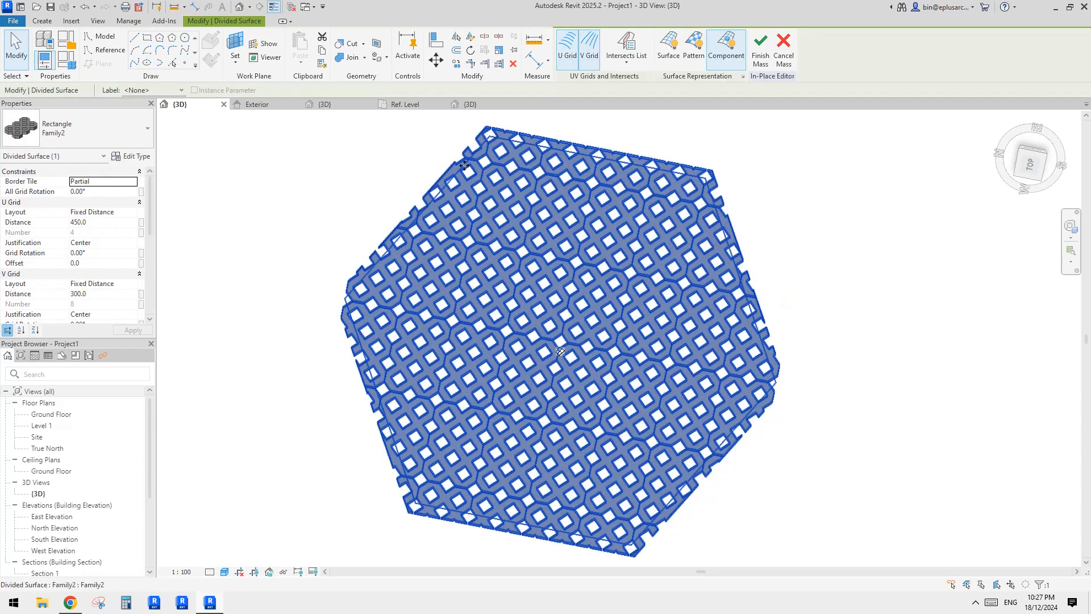
mouse_move(760, 306)
shift+middle_down()
mouse_move(784, 404)
mouse_move(865, 250)
mouse_move(819, 346)
mouse_move(788, 329)
shift+middle_up()
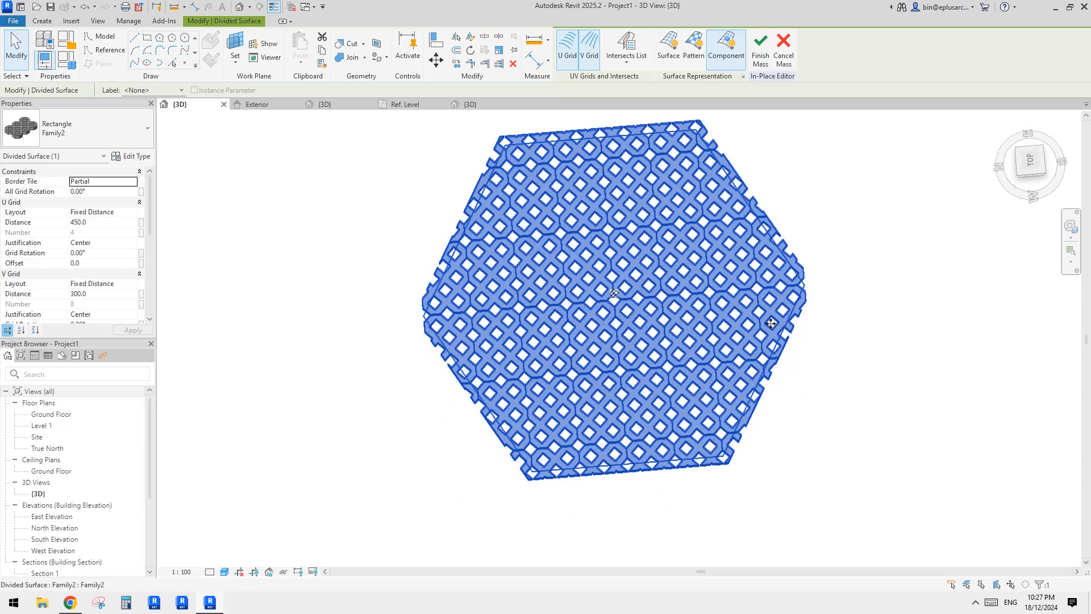
shift+middle_drag(787, 215, 726, 213)
click(725, 213)
scroll(639, 209, up, 5)
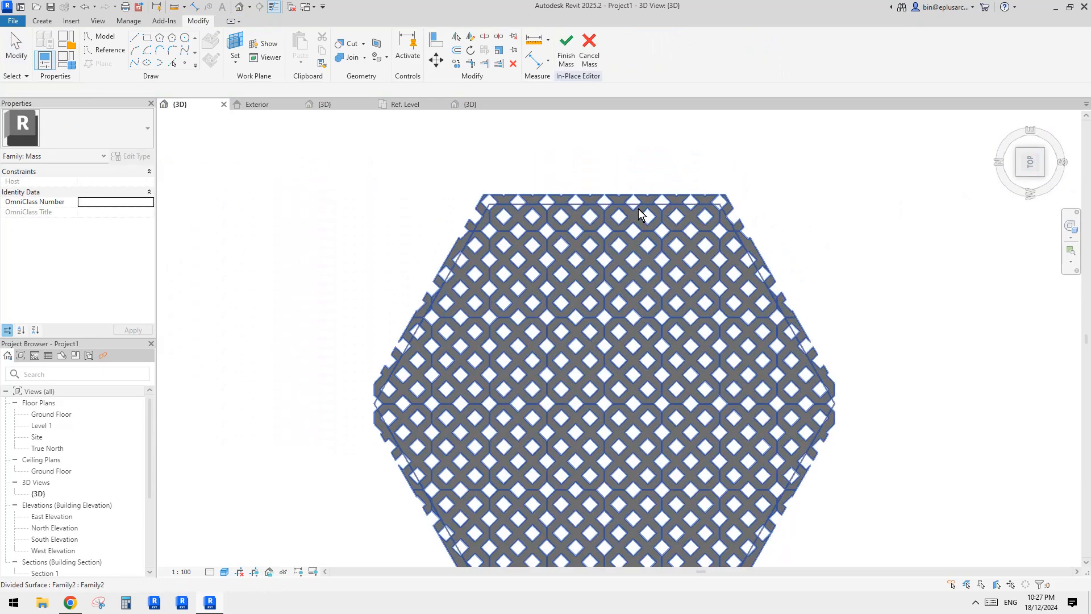
click(583, 205)
scroll(666, 226, up, 3)
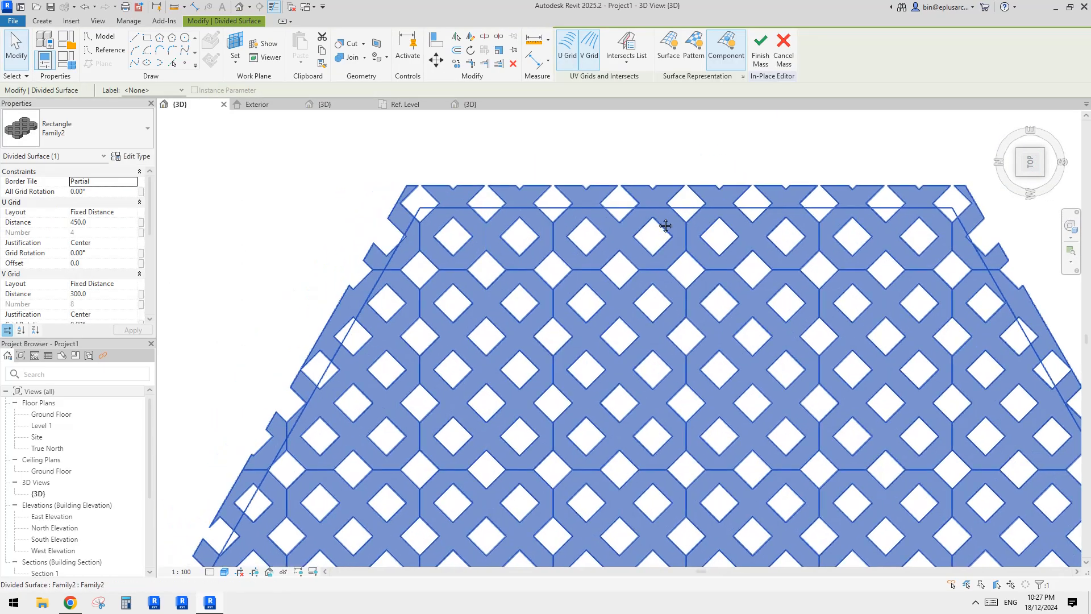
scroll(659, 210, up, 2)
key(c)
key(o)
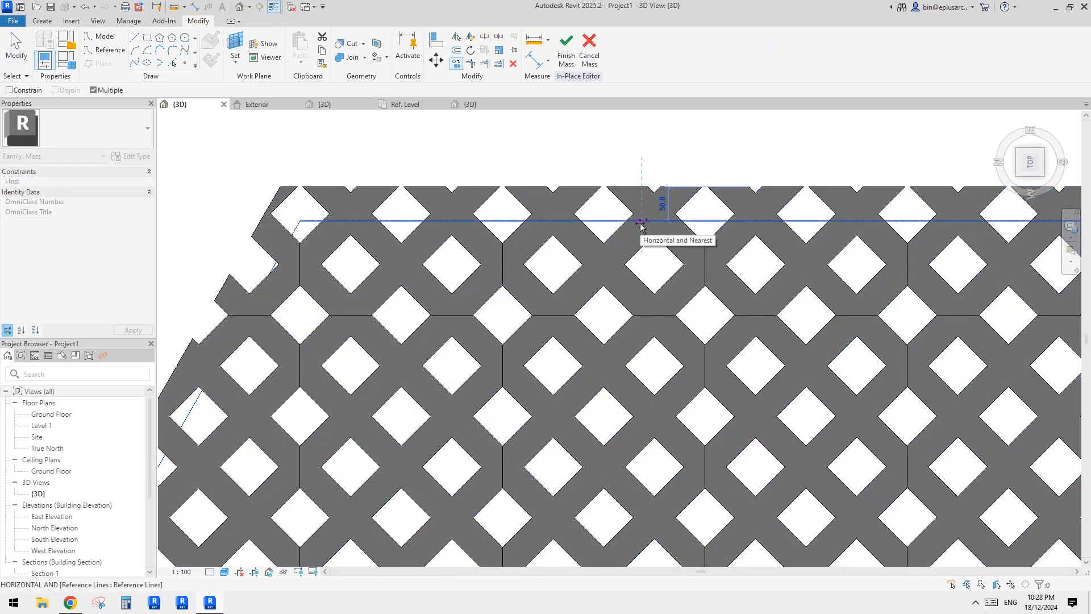
key(Escape)
middle_drag(855, 265, 420, 220)
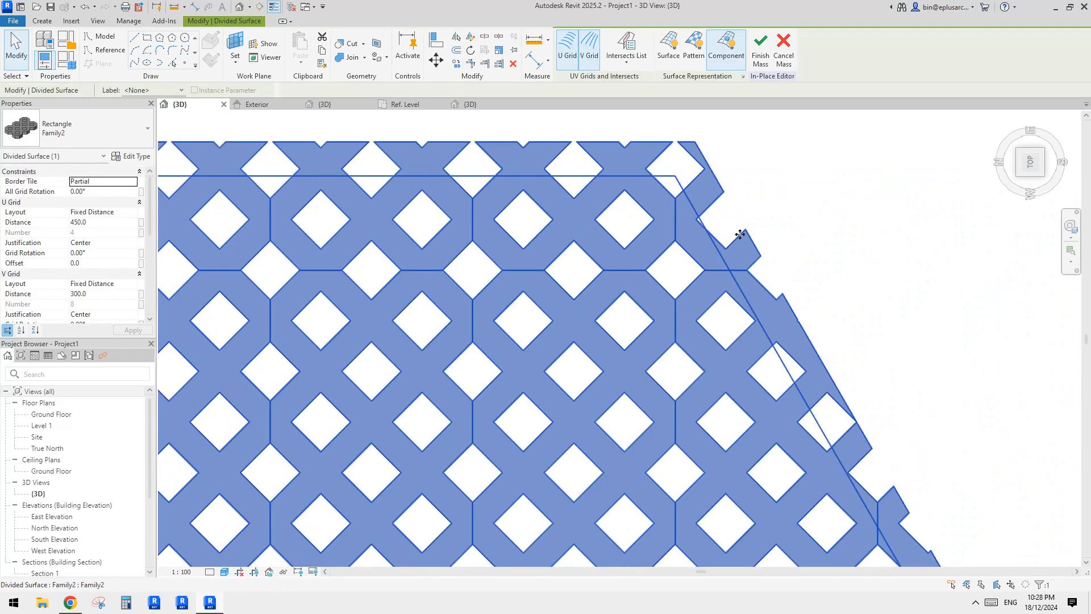
key(c)
key(o)
click(755, 242)
key(Escape)
scroll(721, 258, down, 3)
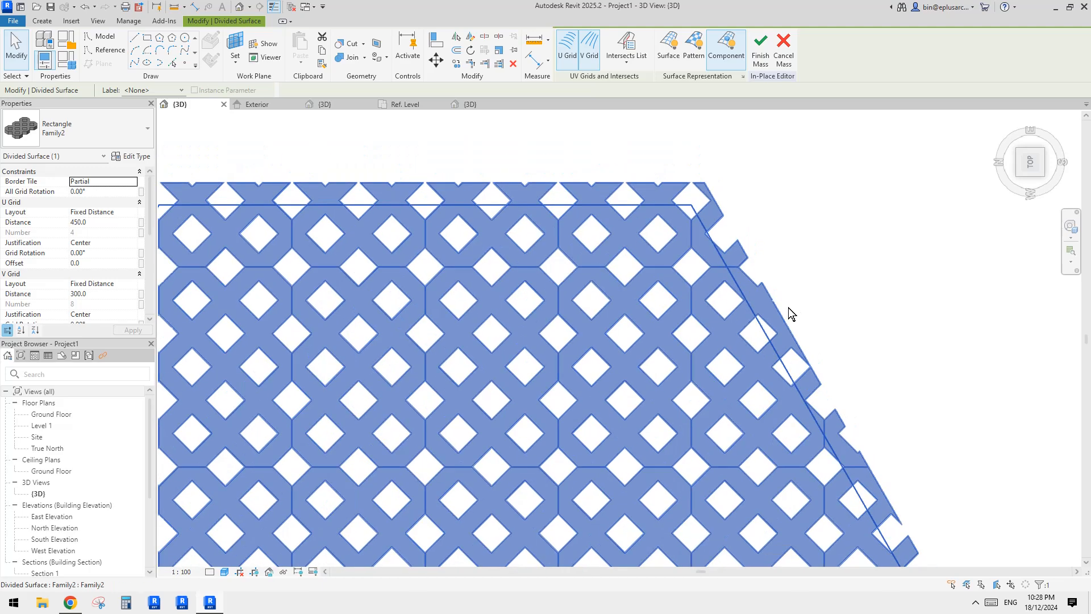
Review the divided surface's grid and pattern application properties.
scroll(713, 280, down, 1)
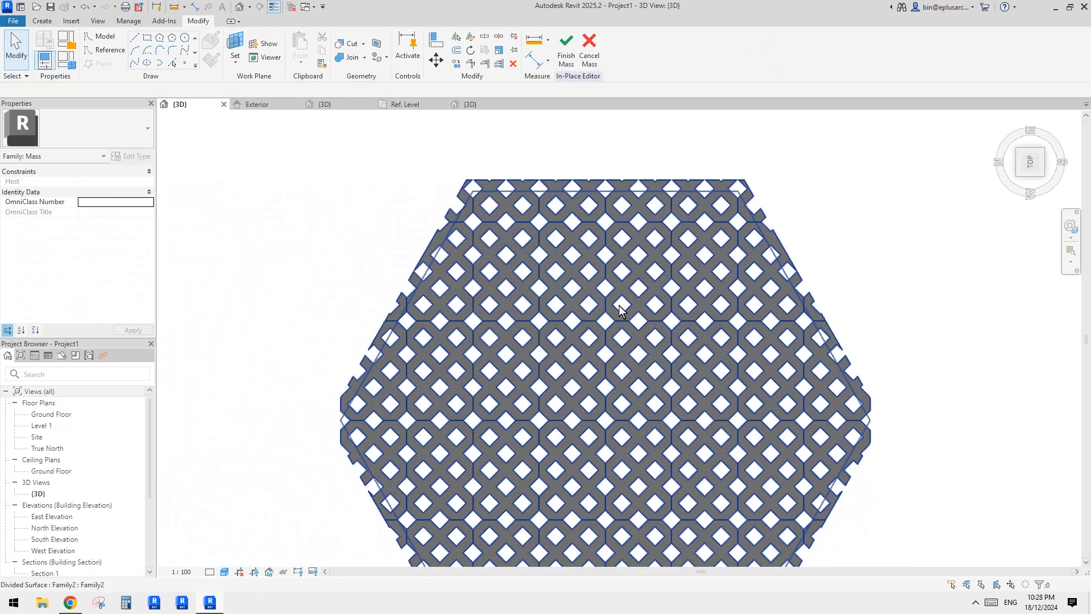
scroll(74, 262, down, 3)
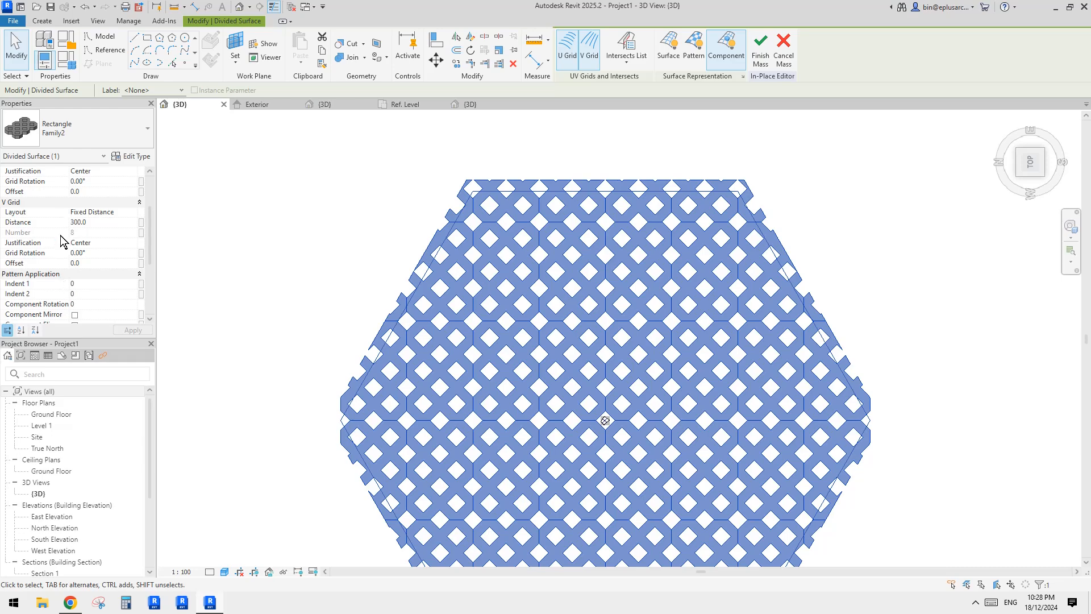
scroll(67, 227, down, 3)
scroll(77, 233, up, 6)
middle_drag(274, 266, 285, 250)
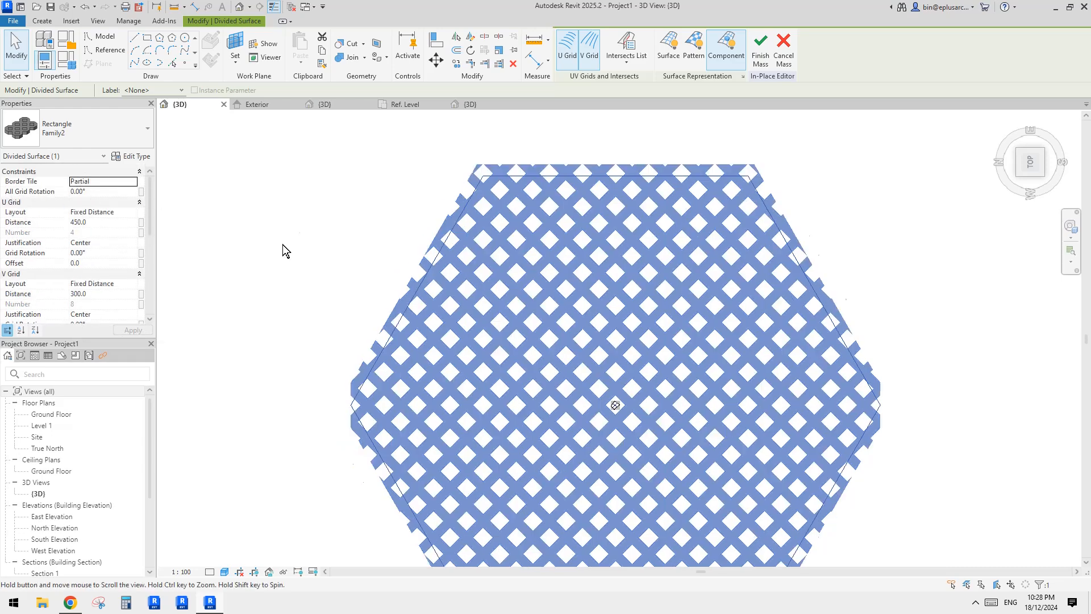
scroll(339, 236, down, 3)
Try the Empty and Overhanging Border Tile options on the divided surface, and return the setting to Partial.
click(729, 256)
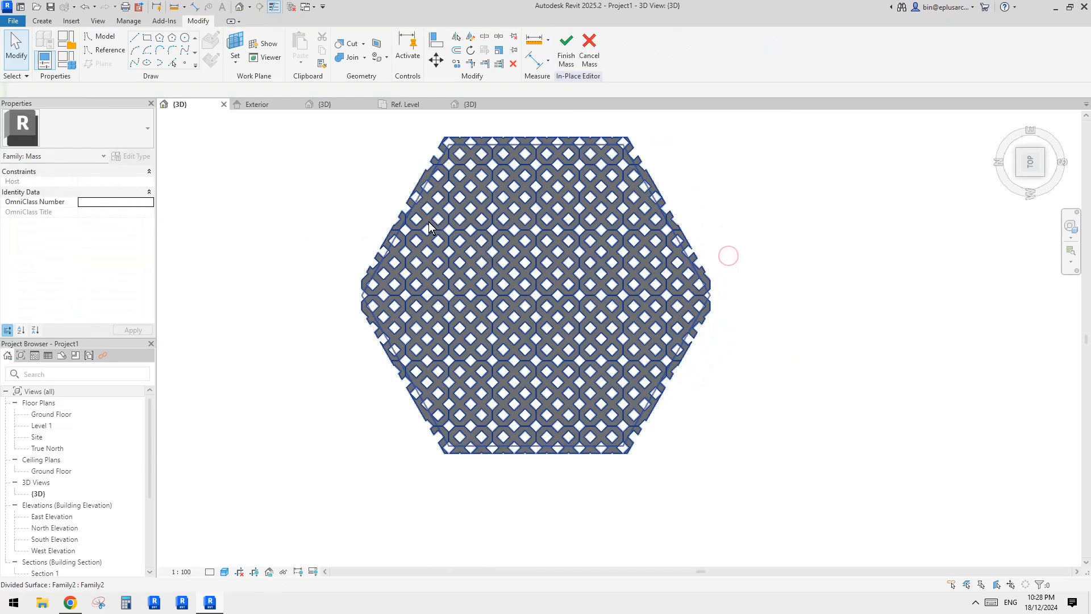
click(429, 222)
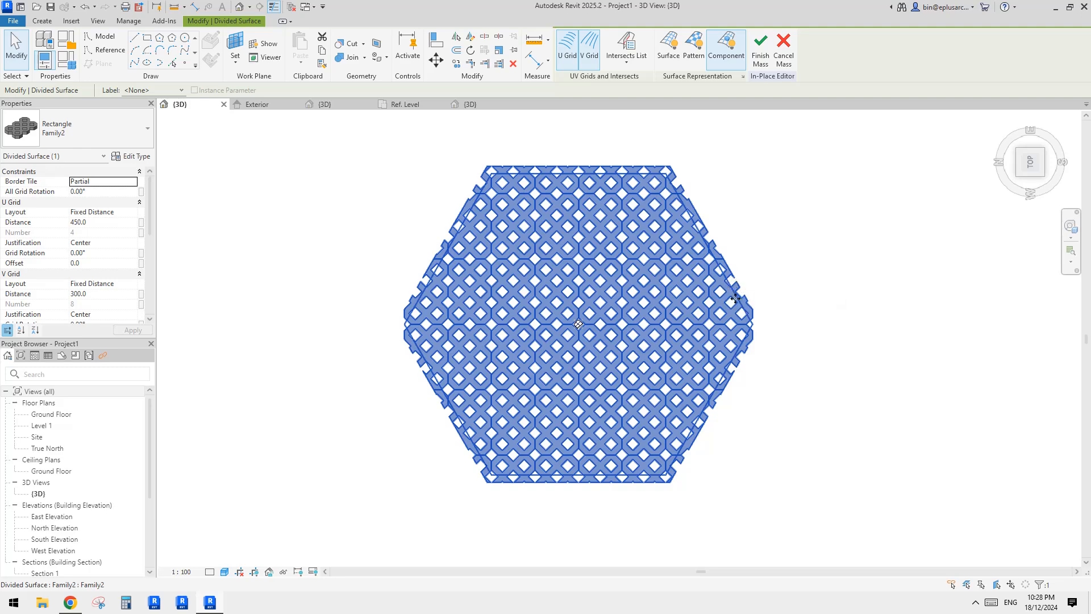
click(134, 181)
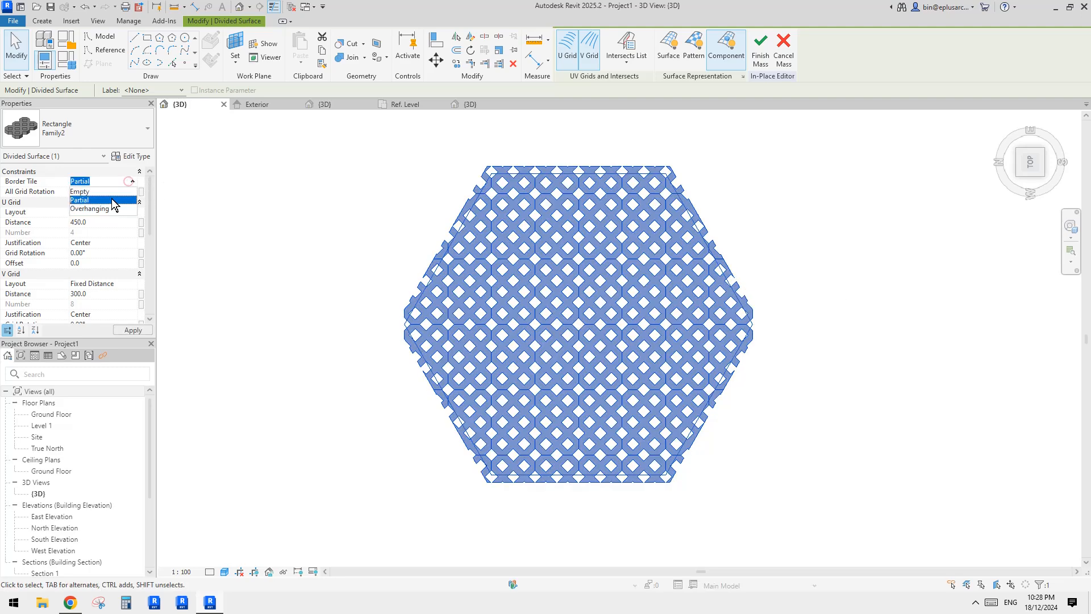
click(86, 191)
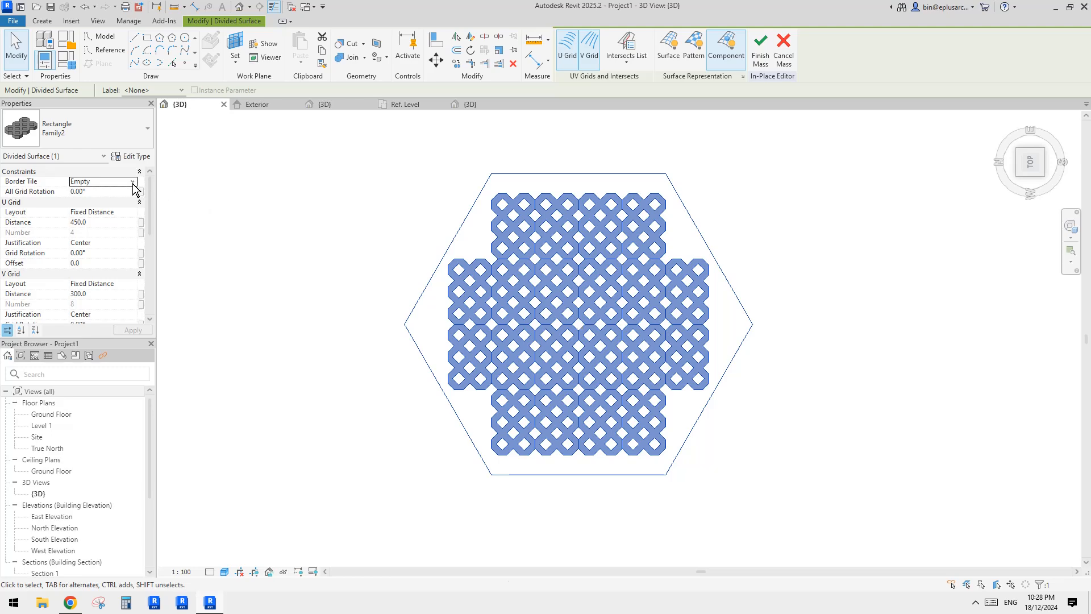
click(133, 182)
click(86, 208)
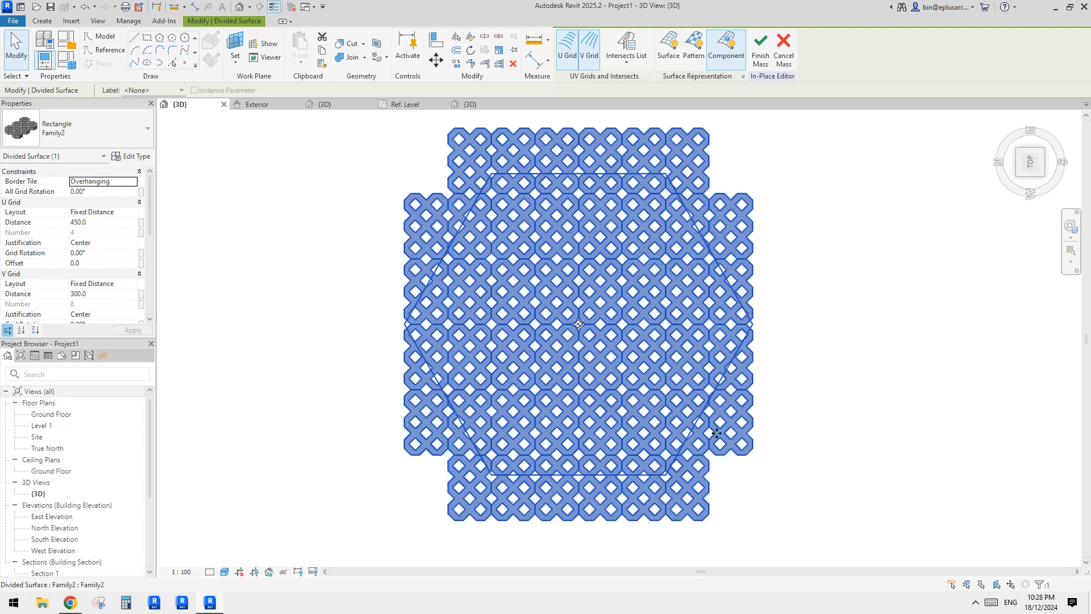
click(130, 186)
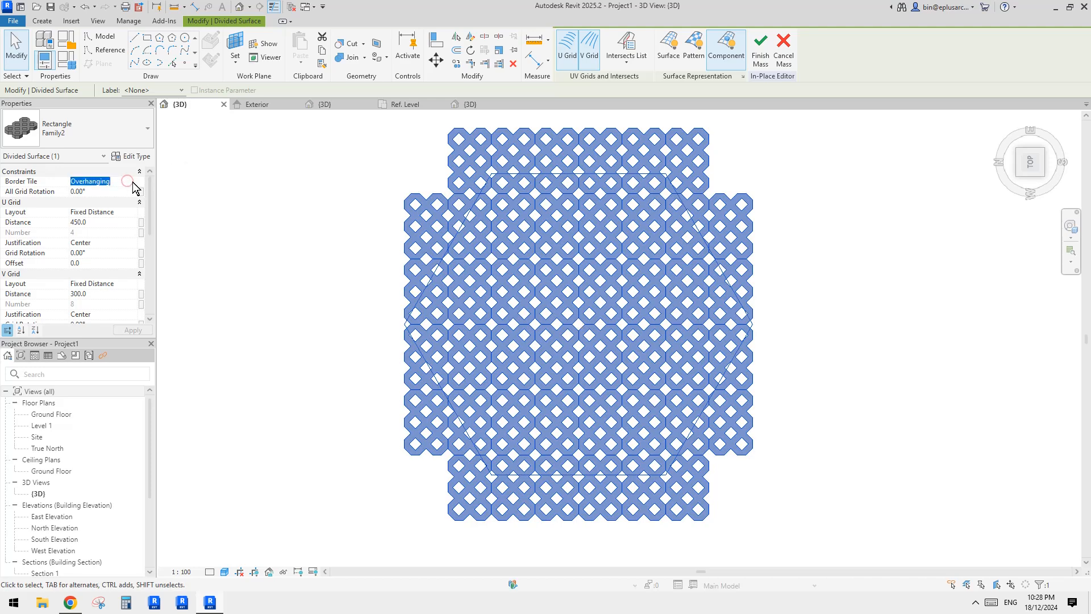
click(132, 182)
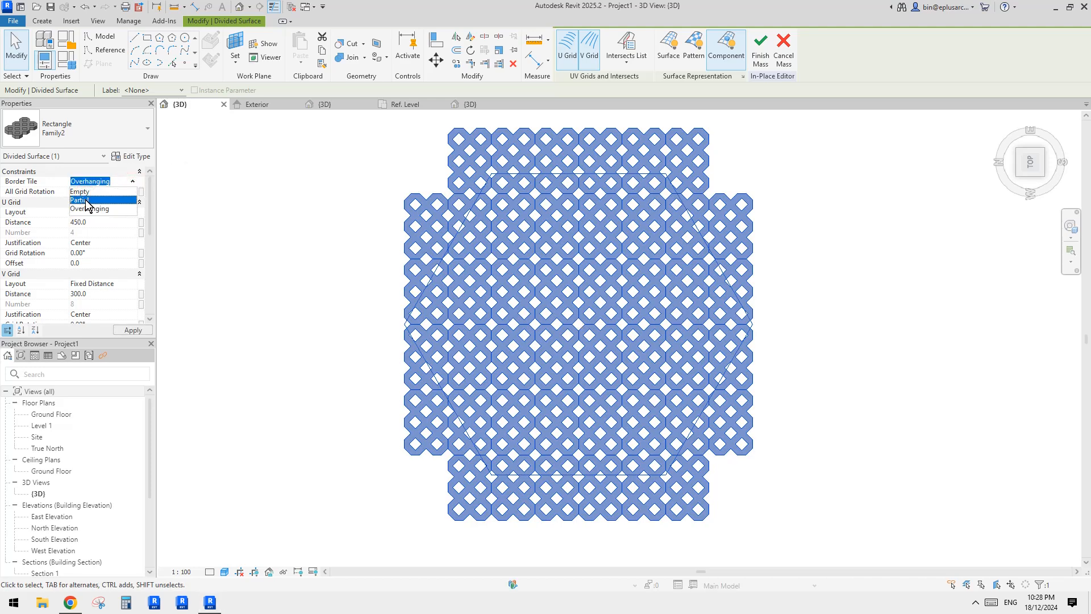
click(86, 200)
Finish the in-place hexagonal mass and inspect it beside the existing floors.
click(645, 117)
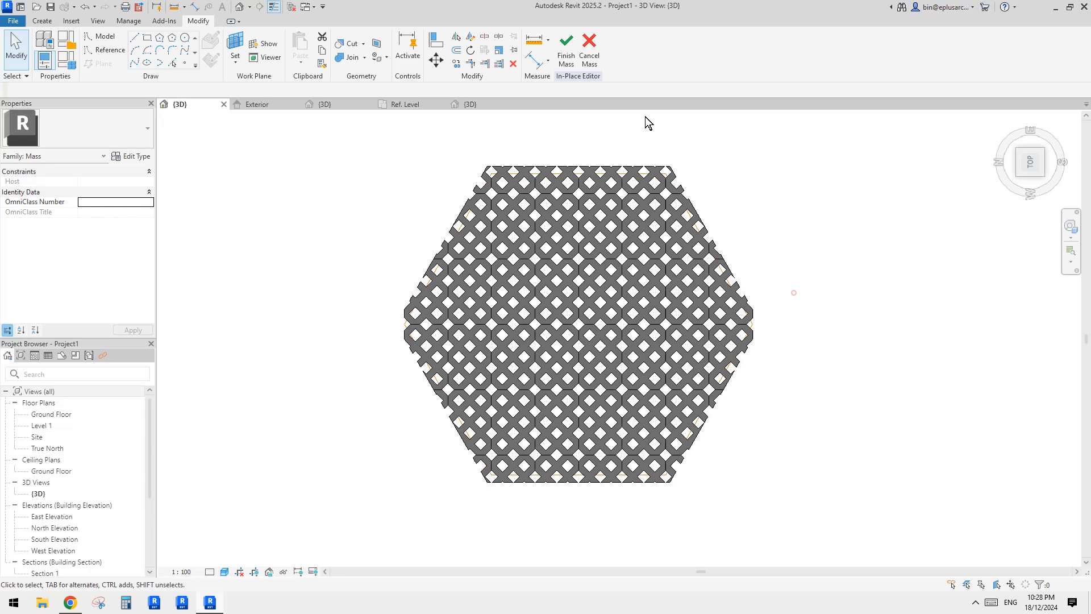
click(564, 50)
scroll(725, 266, down, 2)
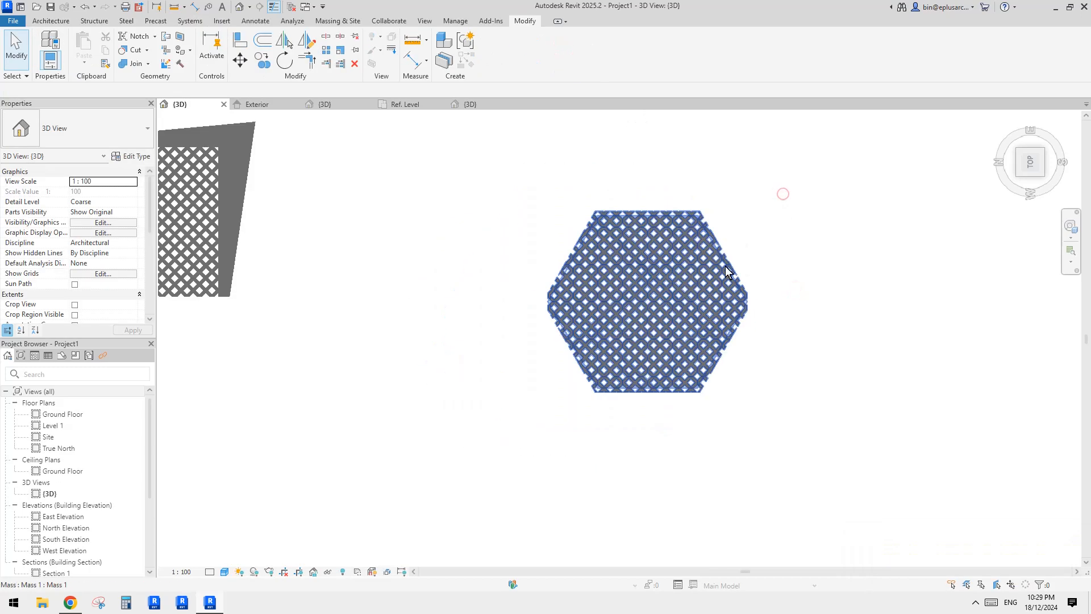
shift+middle_drag(725, 266, 763, 335)
click(643, 288)
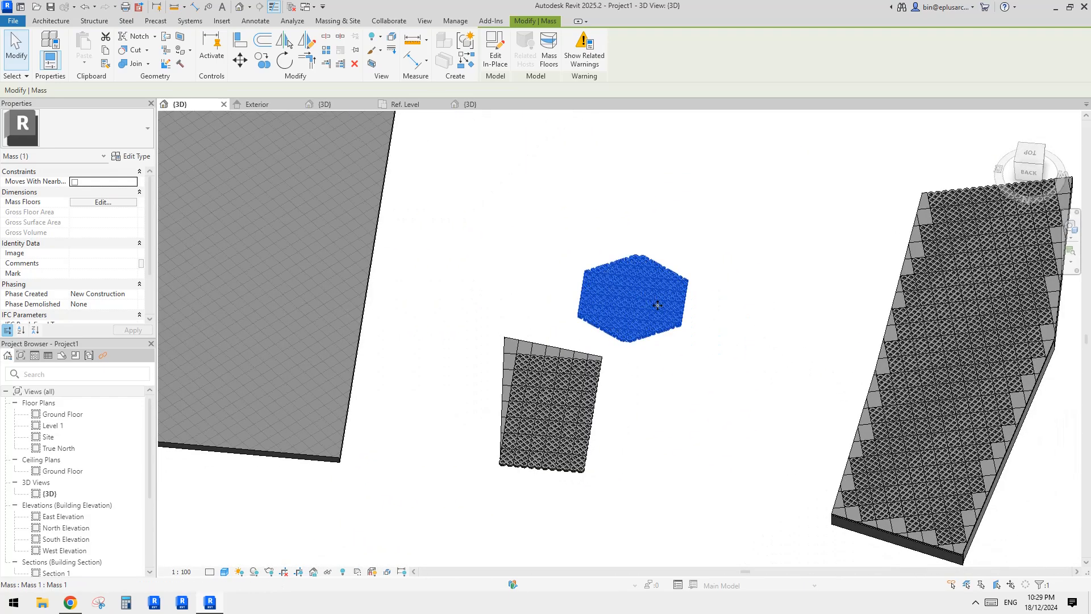
shift+middle_drag(642, 307, 652, 317)
shift+middle_drag(676, 268, 585, 245)
scroll(667, 288, up, 1)
click(665, 247)
Start another in-place model in the Mass category, accepting the suggested name.
click(50, 20)
click(134, 62)
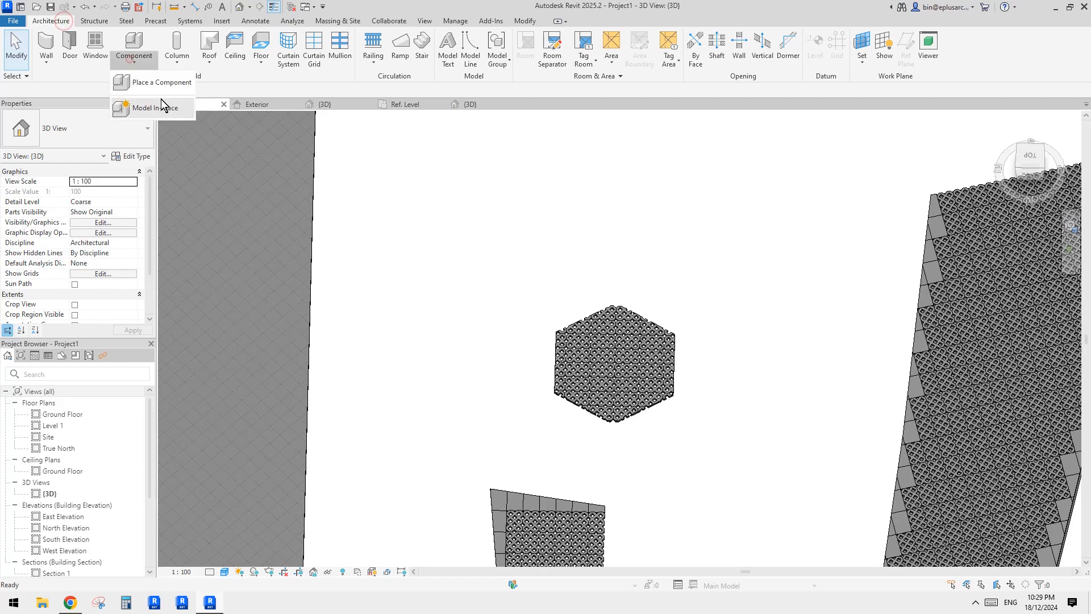
click(154, 112)
click(590, 279)
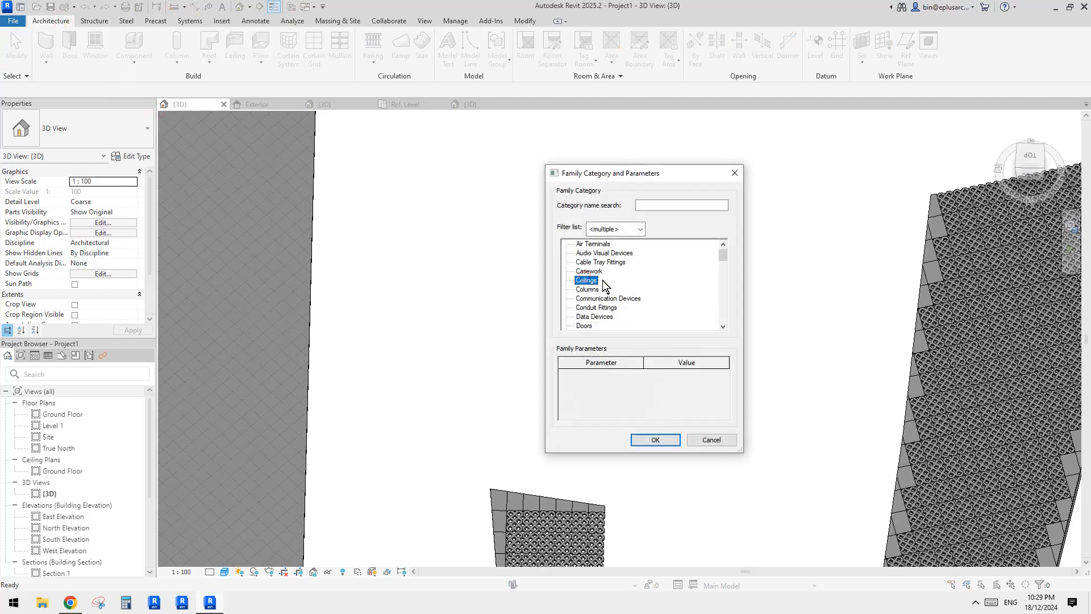
scroll(605, 287, down, 5)
click(656, 439)
click(565, 319)
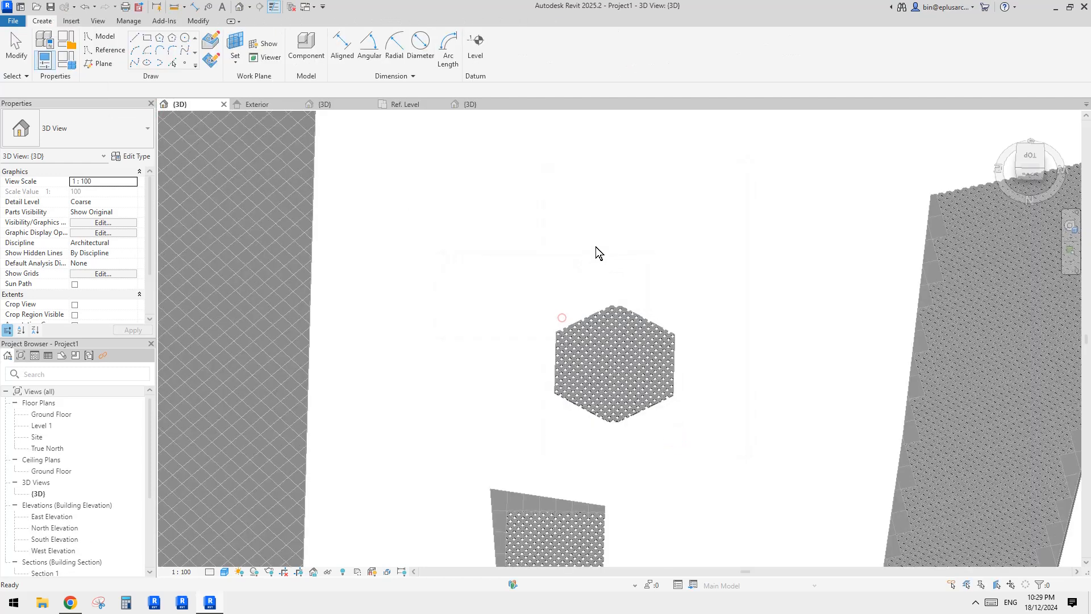
click(184, 50)
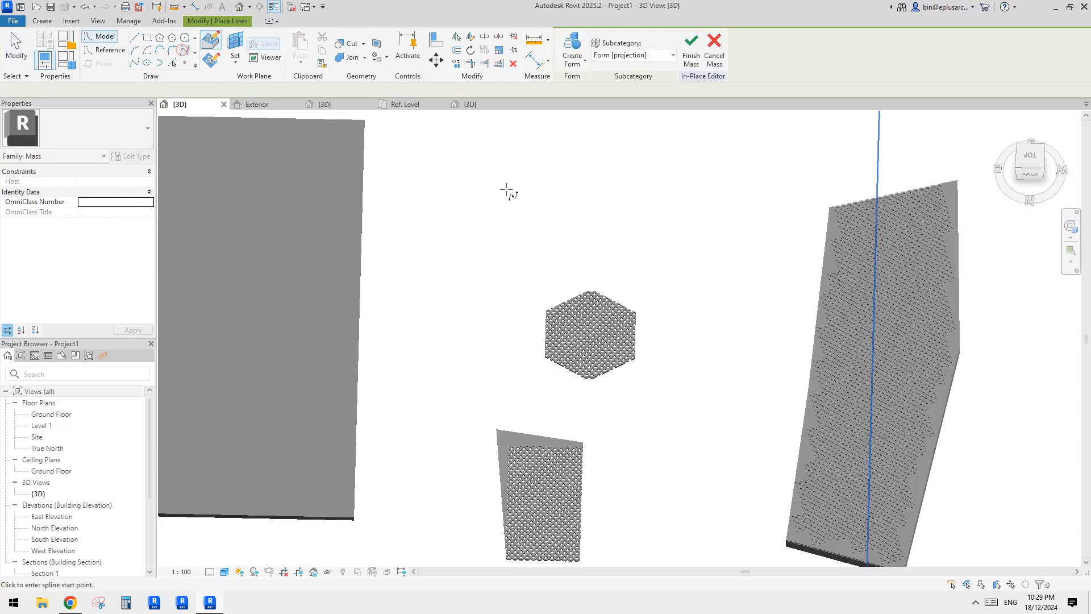
click(527, 312)
click(492, 264)
click(554, 154)
click(618, 148)
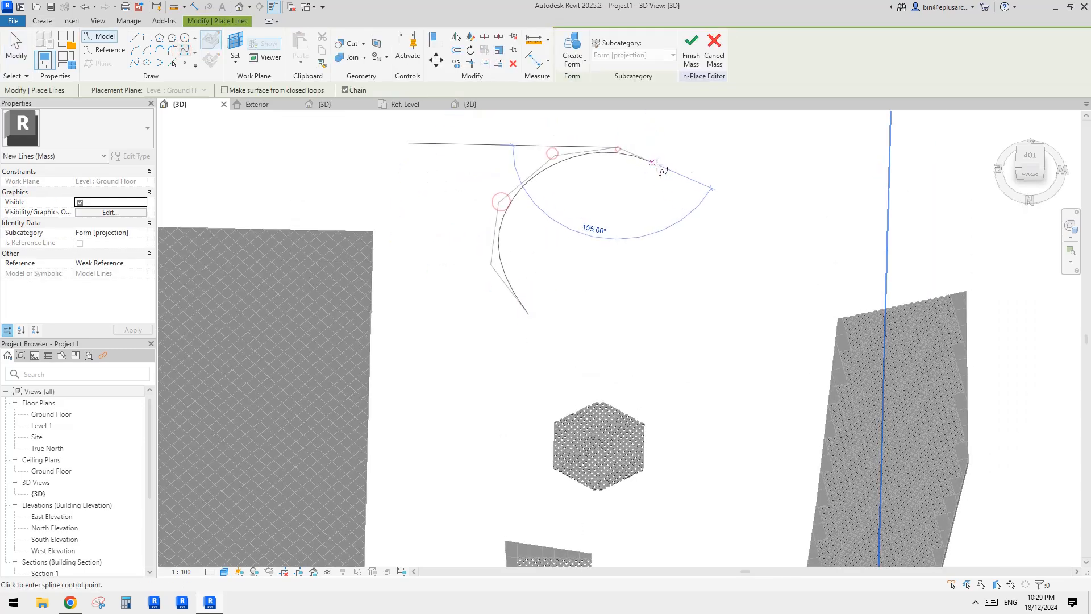
click(676, 178)
click(678, 272)
click(640, 318)
click(669, 366)
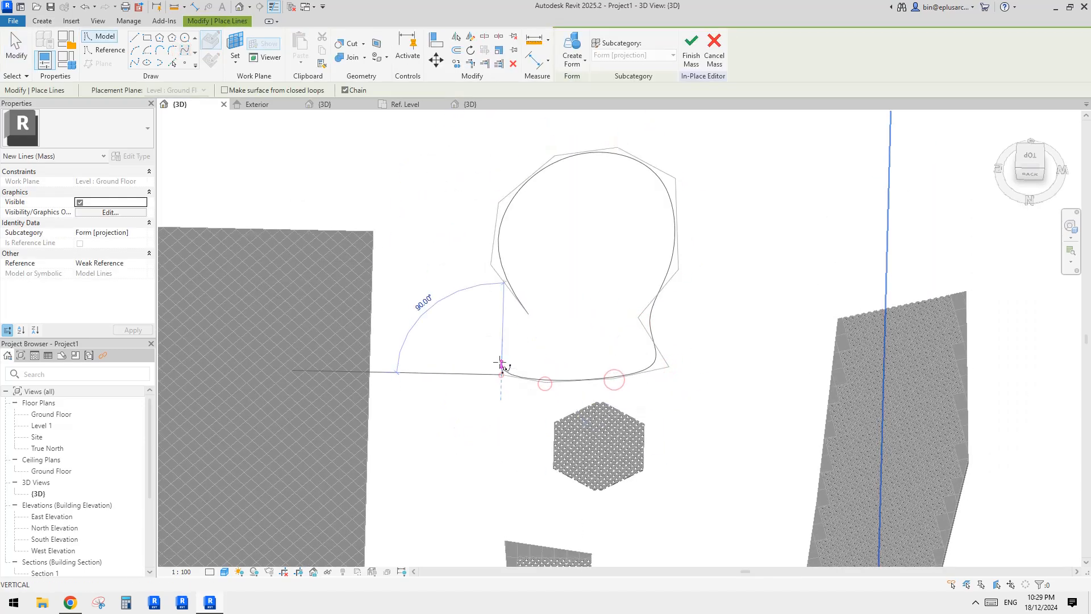
click(501, 374)
click(582, 251)
click(558, 212)
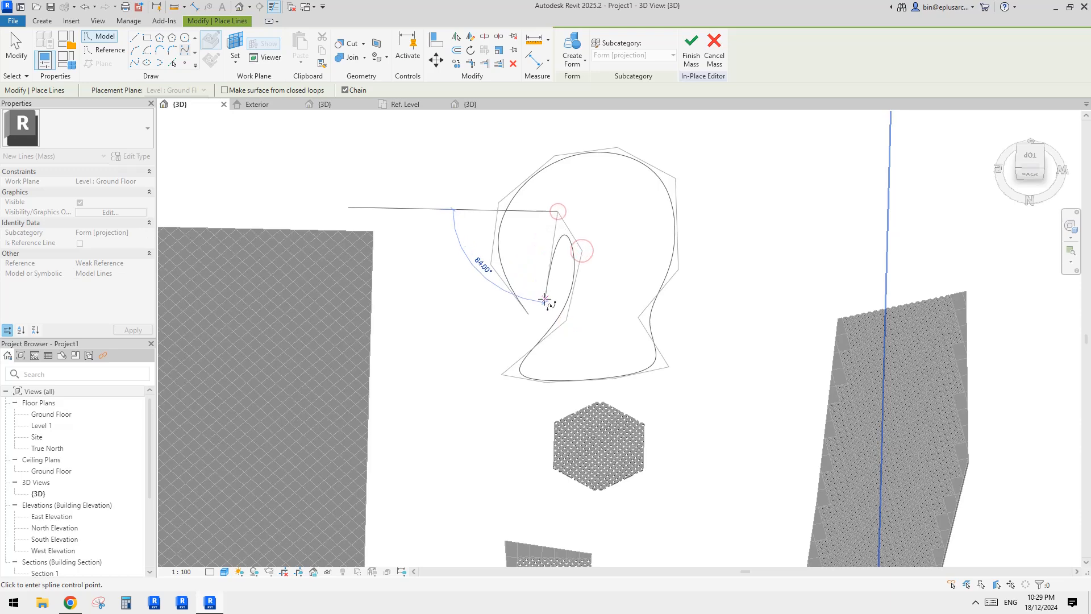
scroll(540, 316, up, 3)
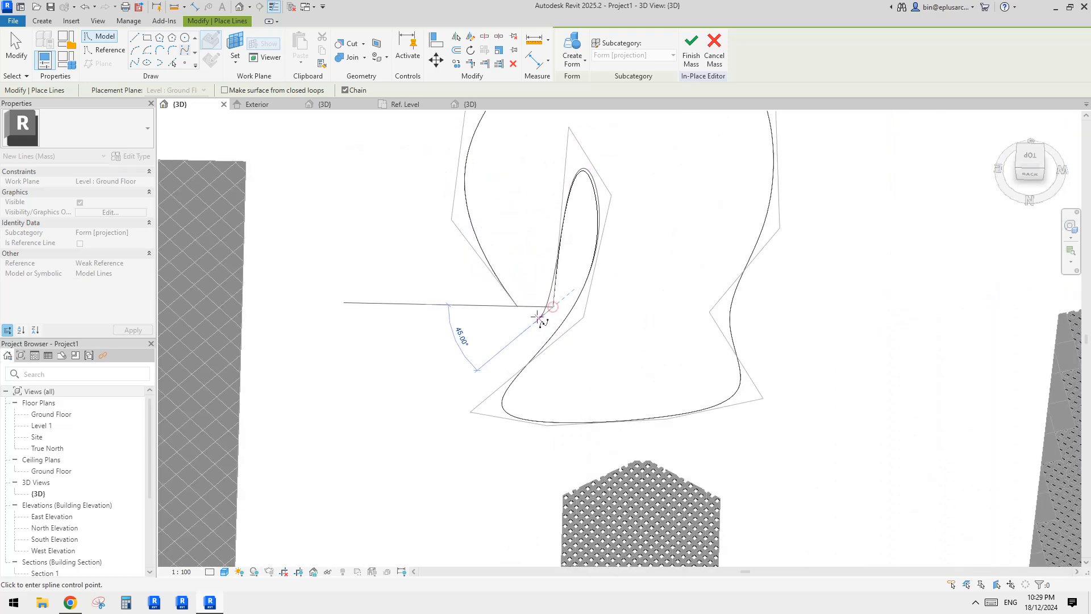
key(Escape)
key(Escape)
scroll(600, 227, down, 2)
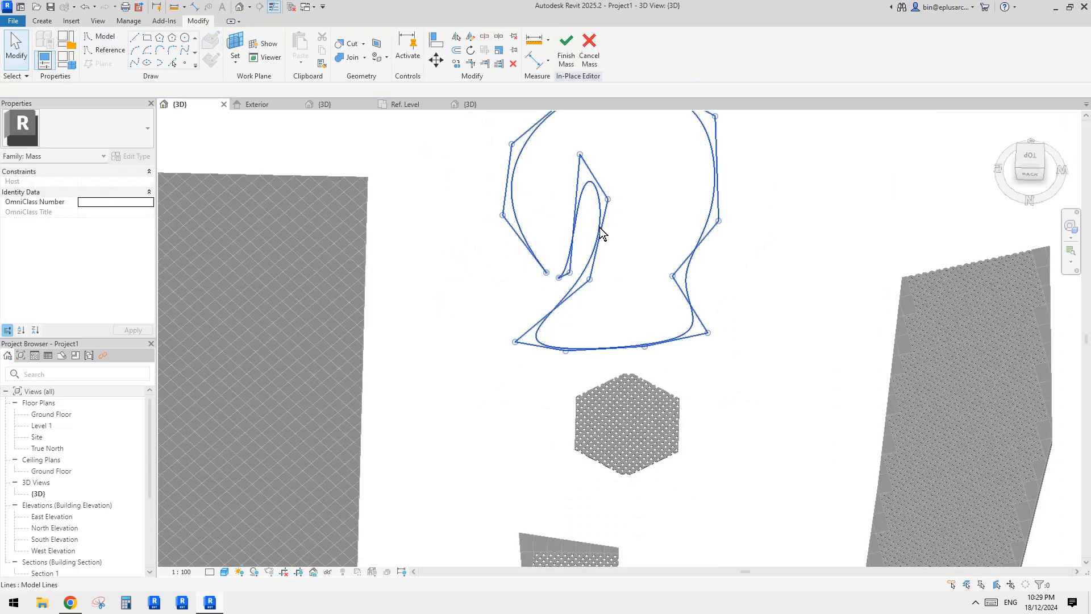
key(ctrl+z)
Sketch a rounded, nearly closed reference-line spline on the Ground Floor work plane beyond the hexagon, using about eight or more control points.
click(105, 50)
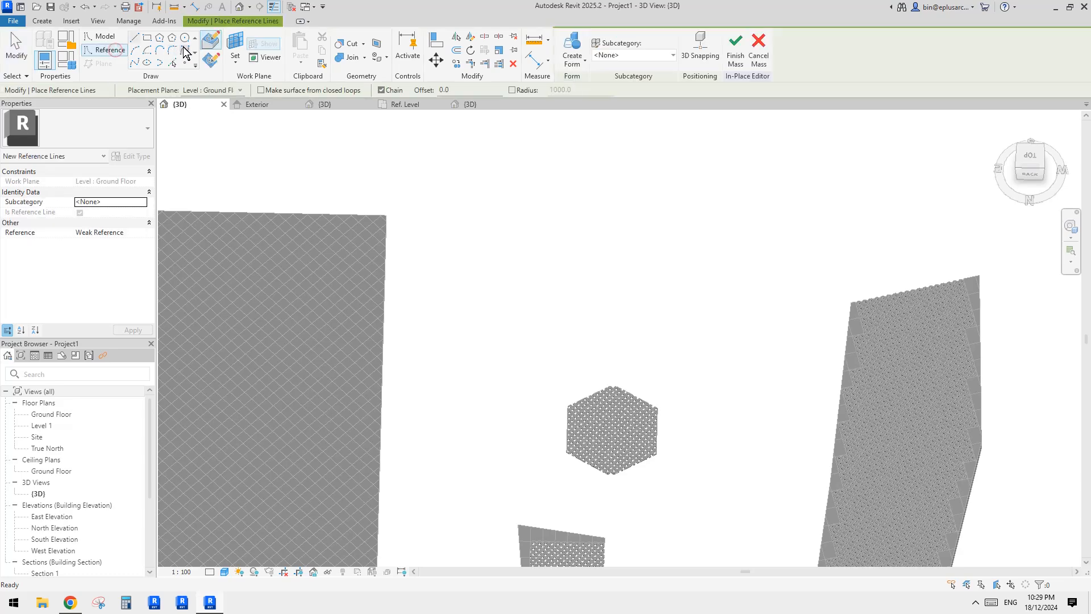
click(184, 51)
click(496, 172)
click(574, 150)
click(672, 166)
click(755, 228)
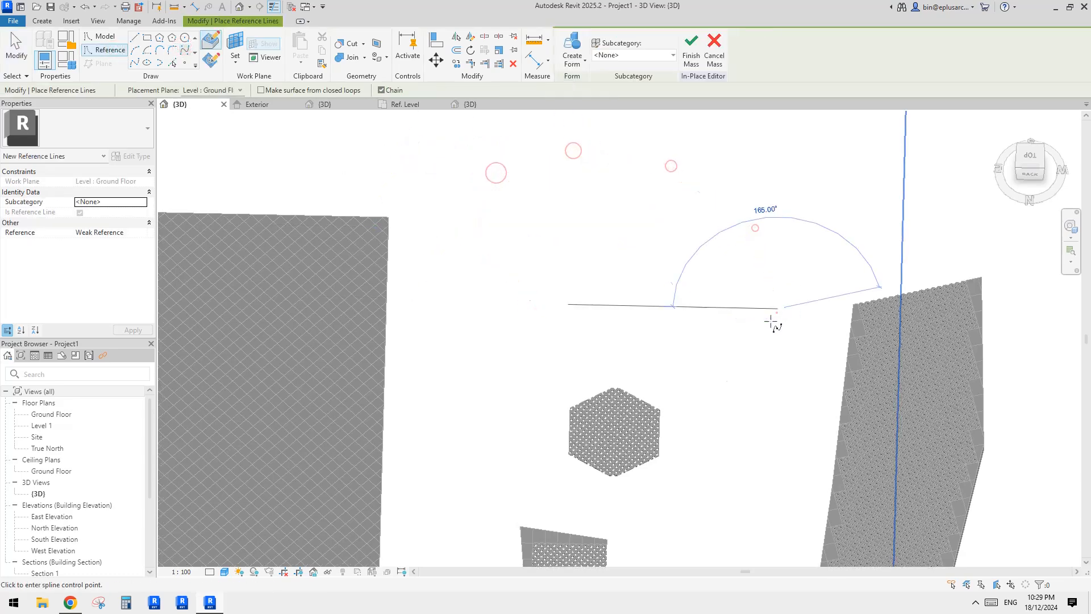
click(779, 310)
click(724, 365)
click(636, 371)
click(543, 352)
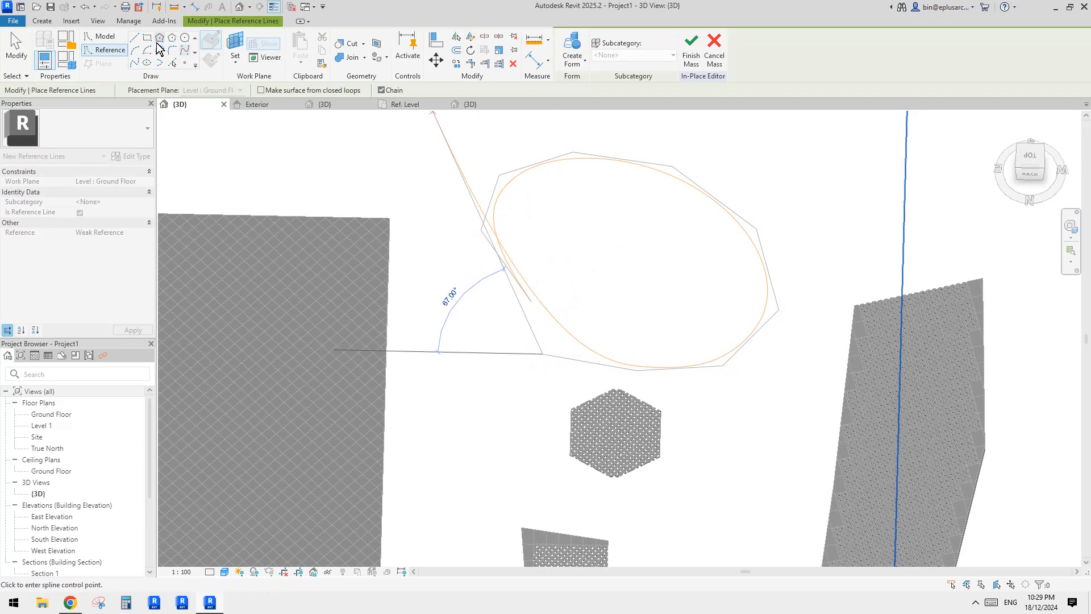
Close the gap between the spline's two ends with a straight reference line.
click(134, 38)
scroll(521, 321, up, 2)
click(532, 304)
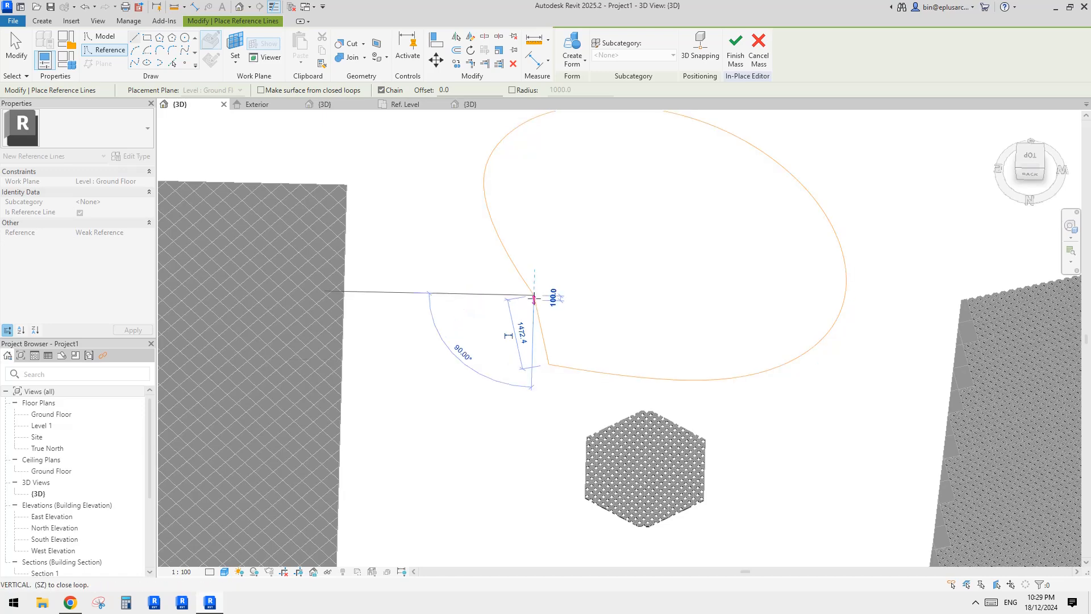
key(Escape)
key(Escape)
Create a flat surface form from the closed chain of spline and straight reference line.
key(Tab)
click(578, 370)
scroll(598, 413, down, 1)
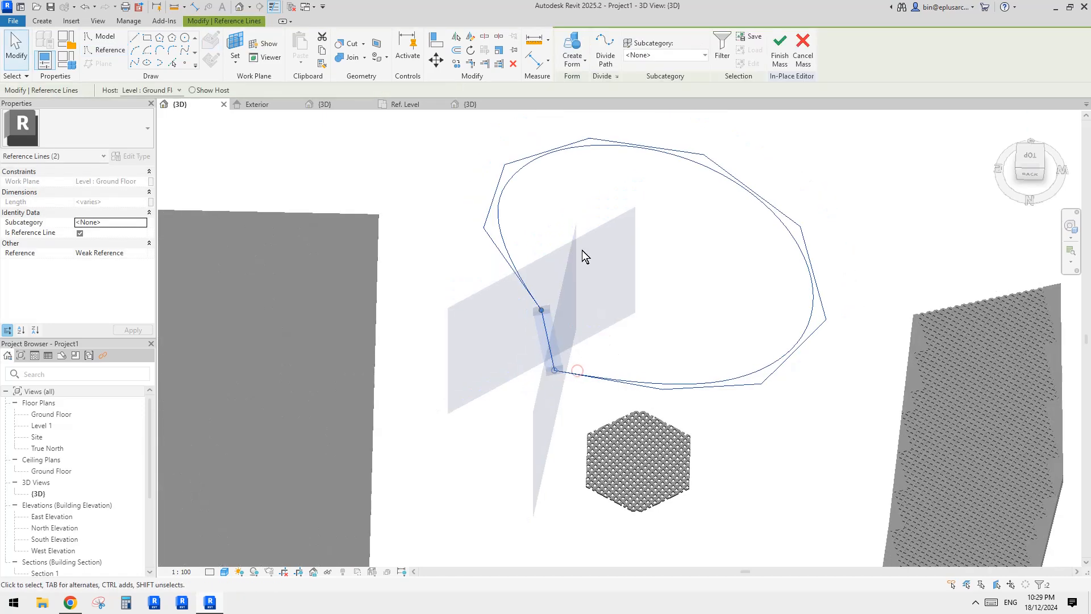
click(571, 48)
shift+middle_drag(560, 321, 750, 280)
click(759, 316)
key(ctrl+z)
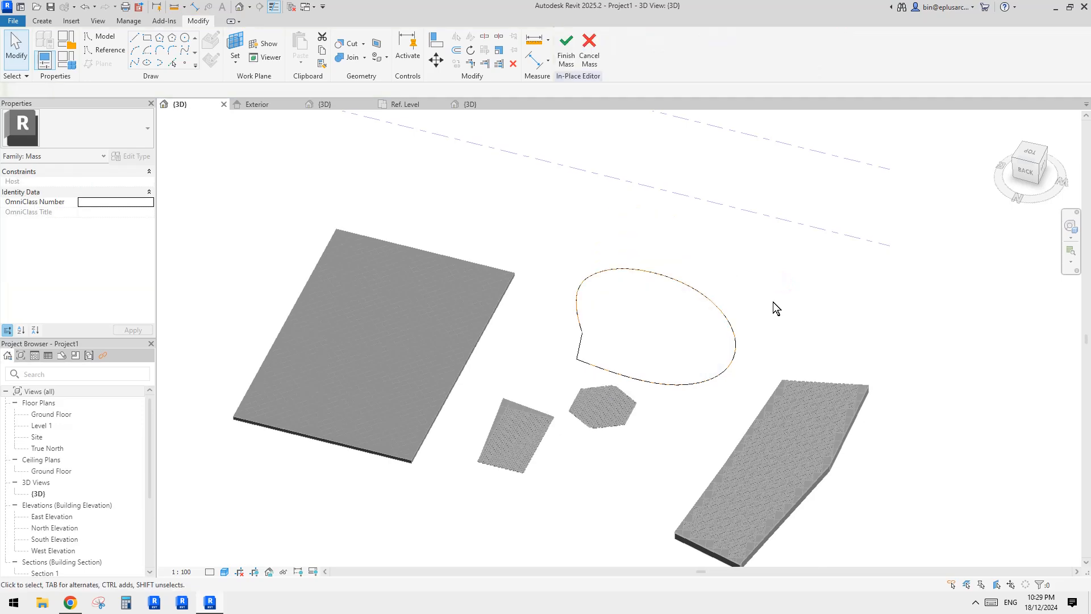
Divide the free-form surface into a UV grid.
scroll(738, 296, up, 2)
click(681, 358)
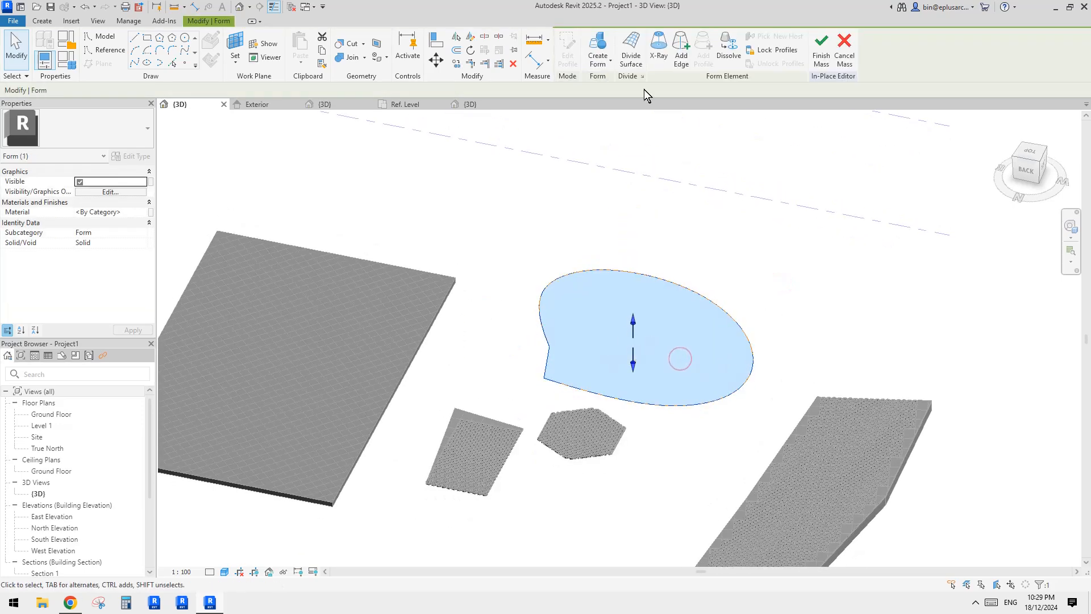
click(631, 50)
scroll(662, 290, up, 1)
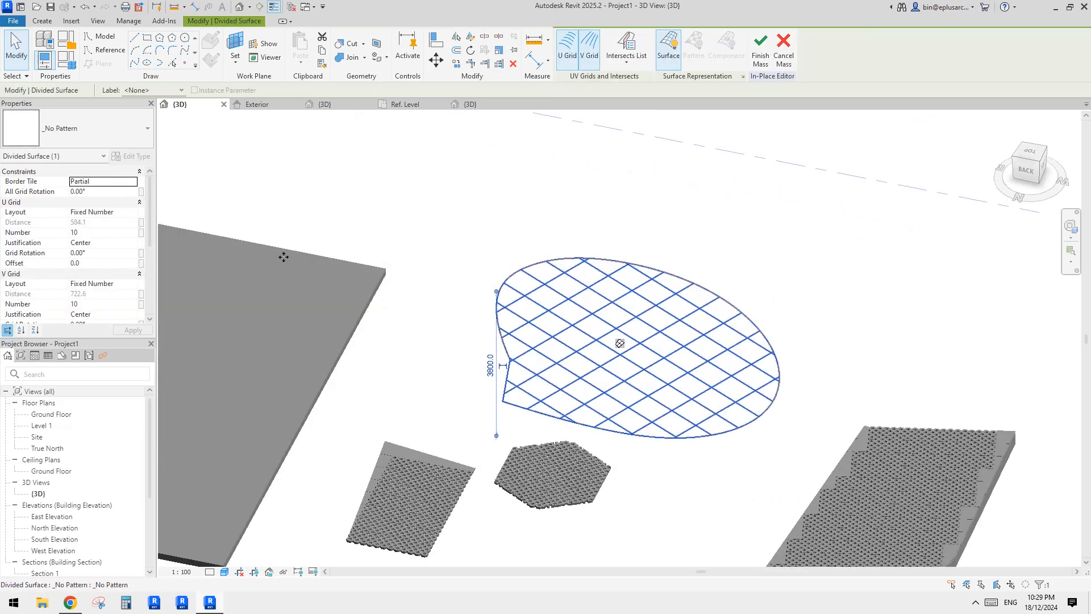
Set the divided surface's U grid to a Fixed Distance of 450 and its V grid to a Fixed Distance of 300.
click(120, 213)
click(132, 212)
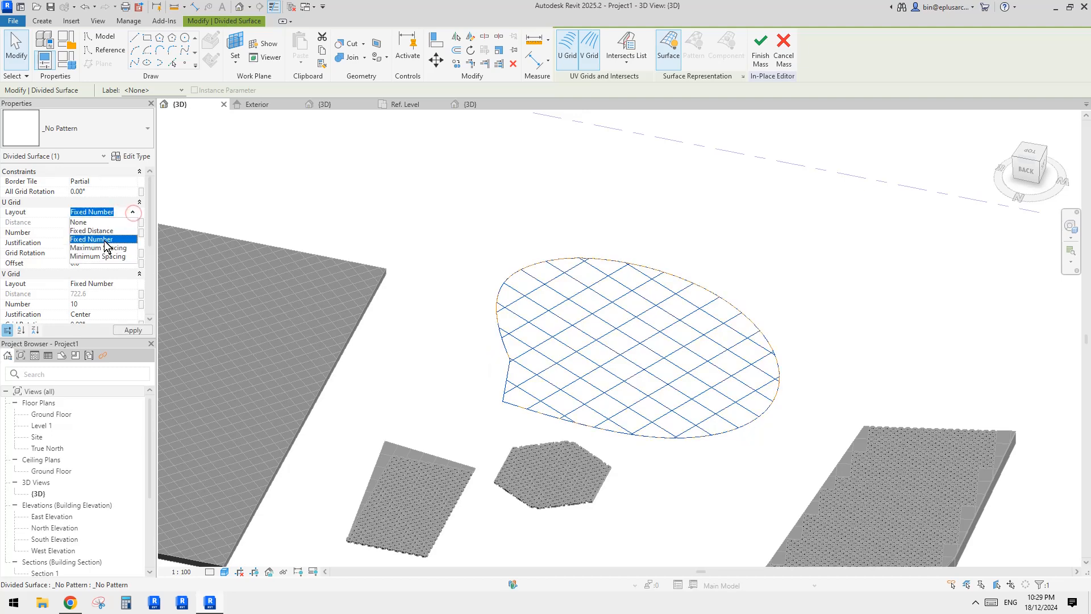
click(93, 231)
click(98, 225)
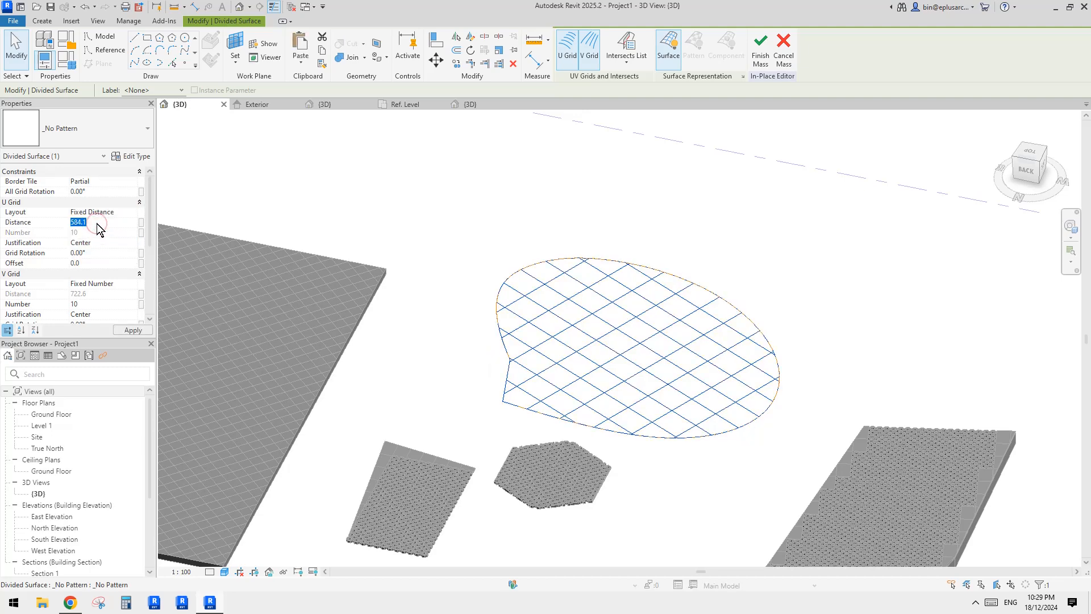
text(450)
click(133, 283)
click(86, 301)
click(87, 296)
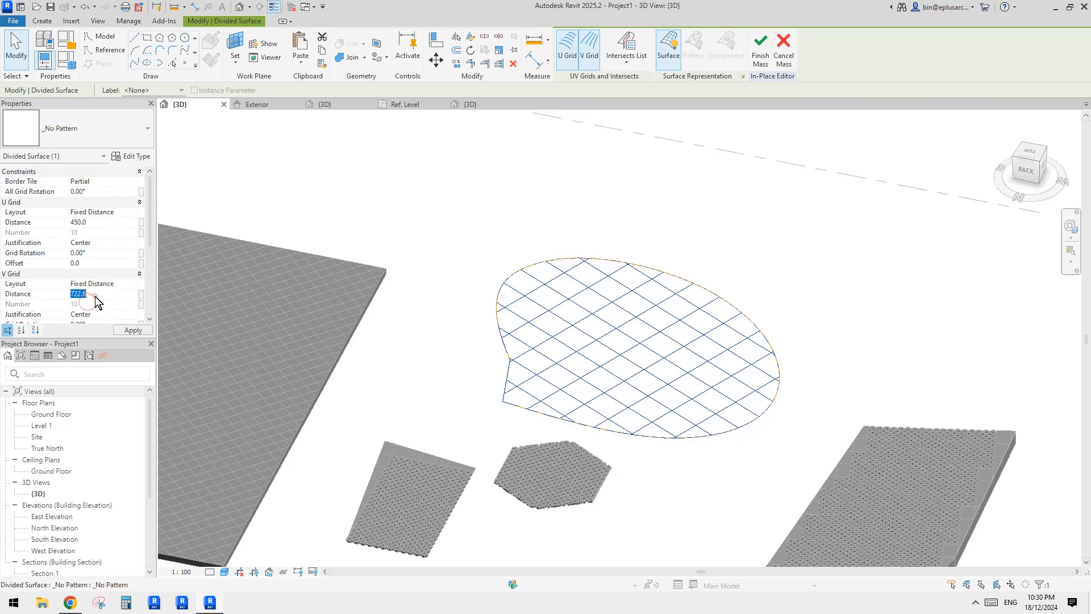
text(300)
click(672, 296)
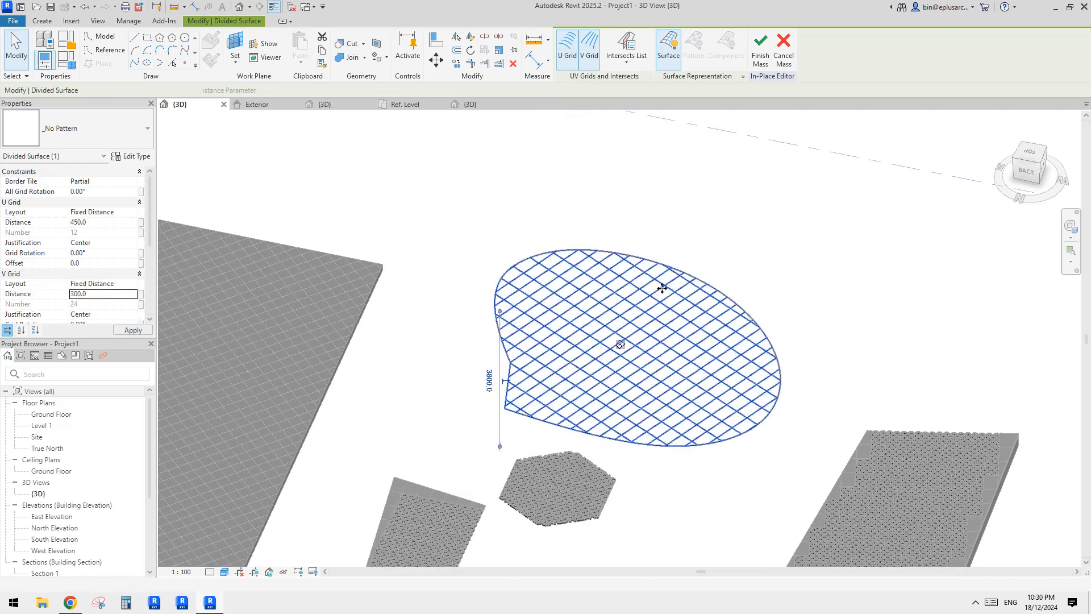
Apply the Rectangle pattern's Family2 panel to the divided free-form surface.
shift+middle_drag(673, 295, 664, 347)
click(100, 132)
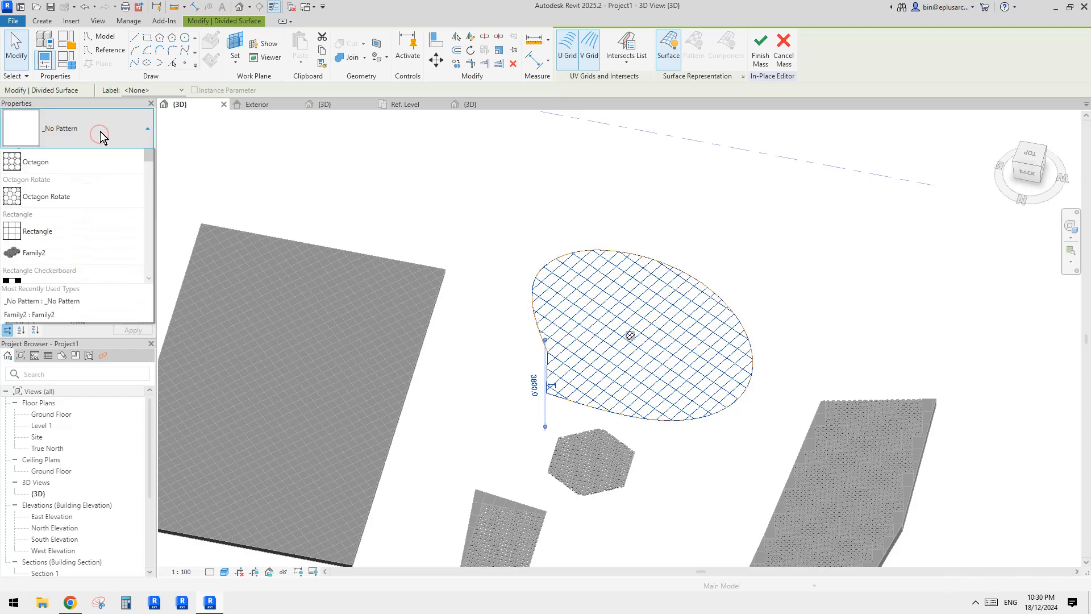
click(46, 381)
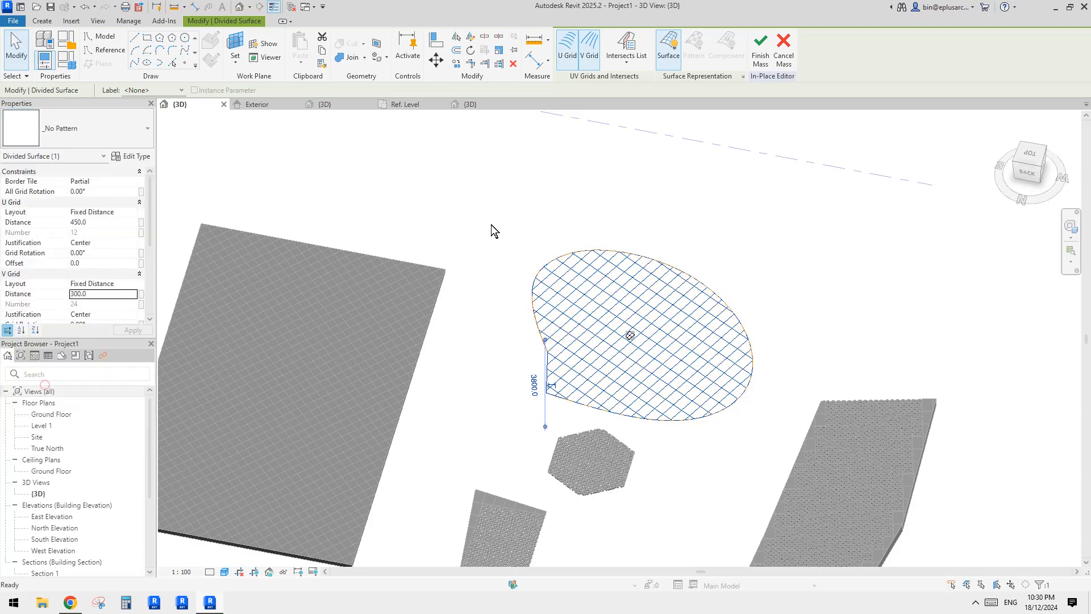
click(491, 224)
Inspect how the panels follow the free-form surface's curved border.
shift+middle_drag(826, 256, 802, 312)
scroll(324, 244, up, 2)
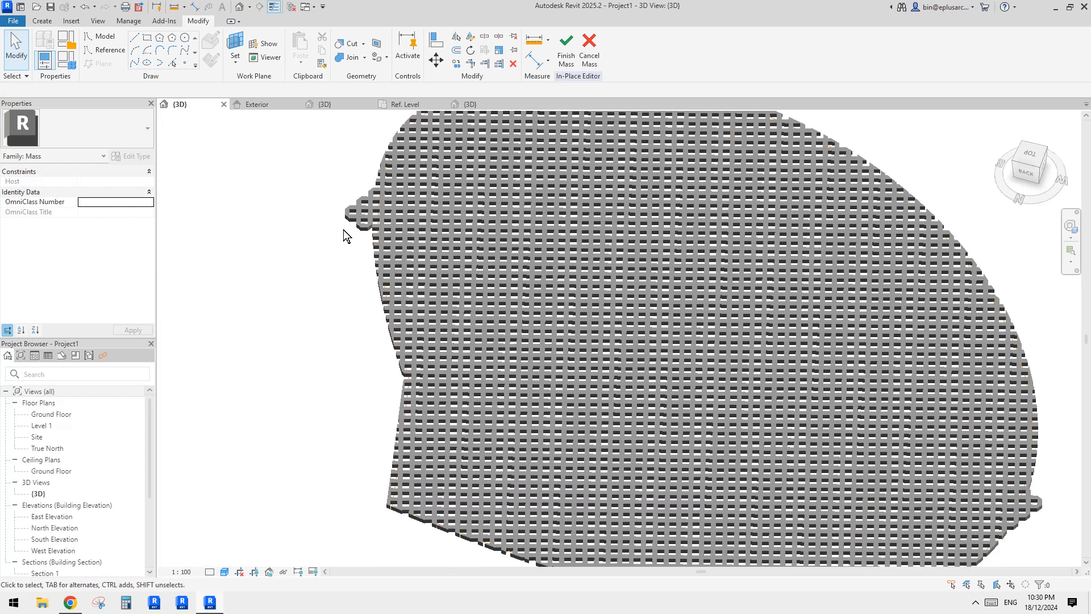
scroll(762, 400, down, 1)
scroll(762, 401, down, 1)
shift+middle_drag(762, 400, 615, 333)
click(616, 333)
scroll(800, 401, up, 2)
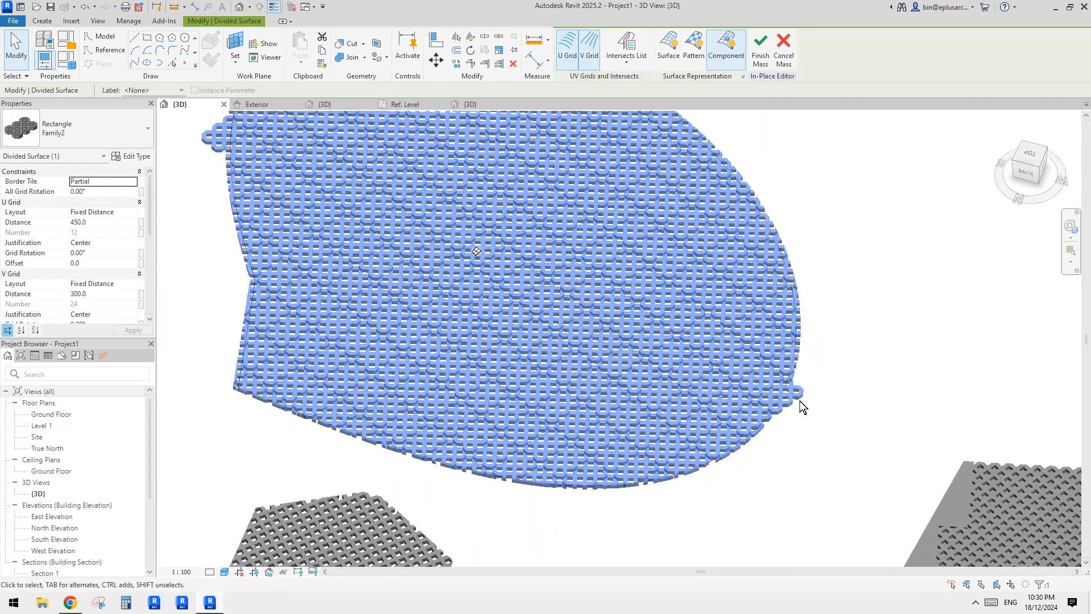
Examine the panel protruding beyond the surface's curved edge up close and compare it with the overall outline.
scroll(797, 392, up, 4)
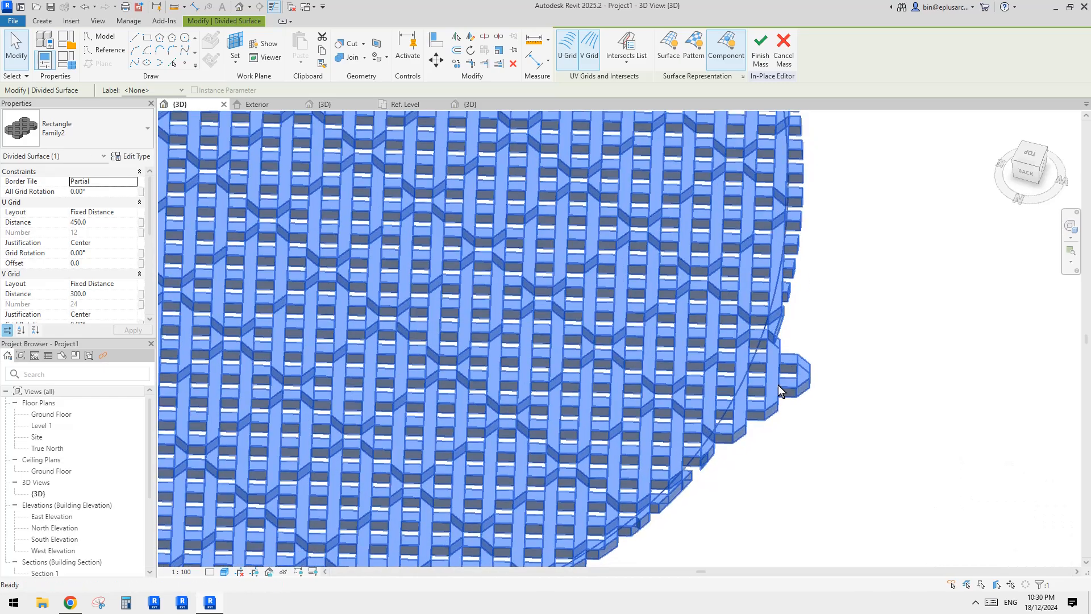
middle_drag(778, 384, 770, 381)
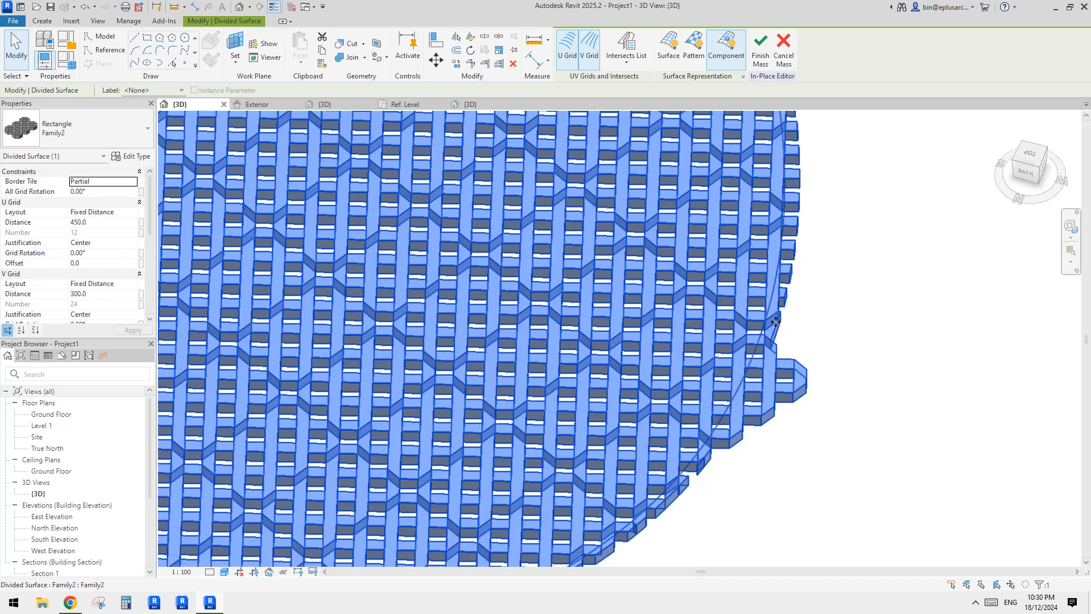
scroll(774, 338, up, 4)
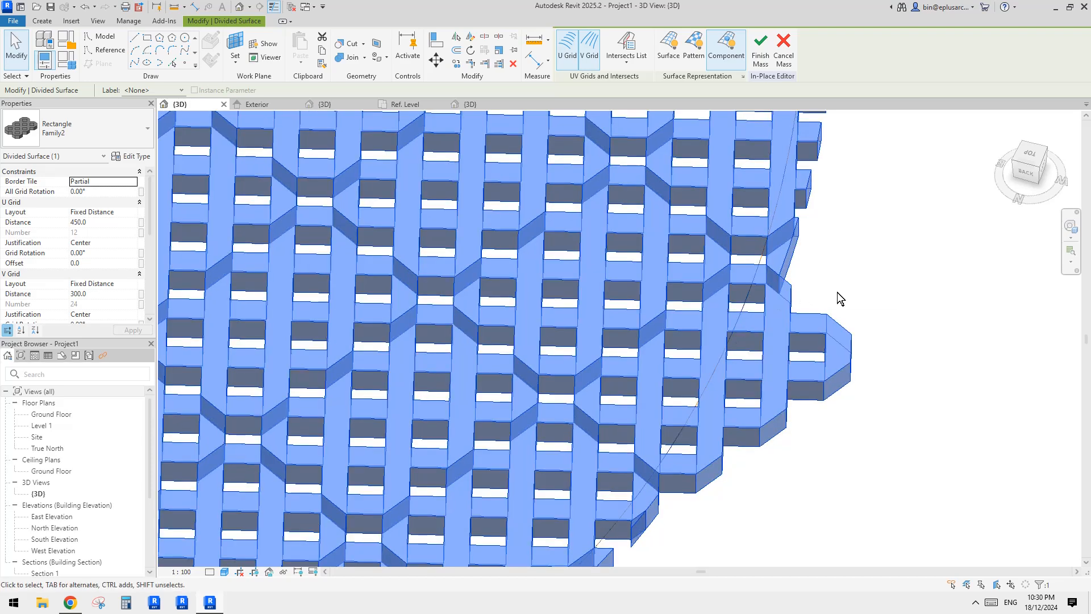
click(837, 293)
click(820, 317)
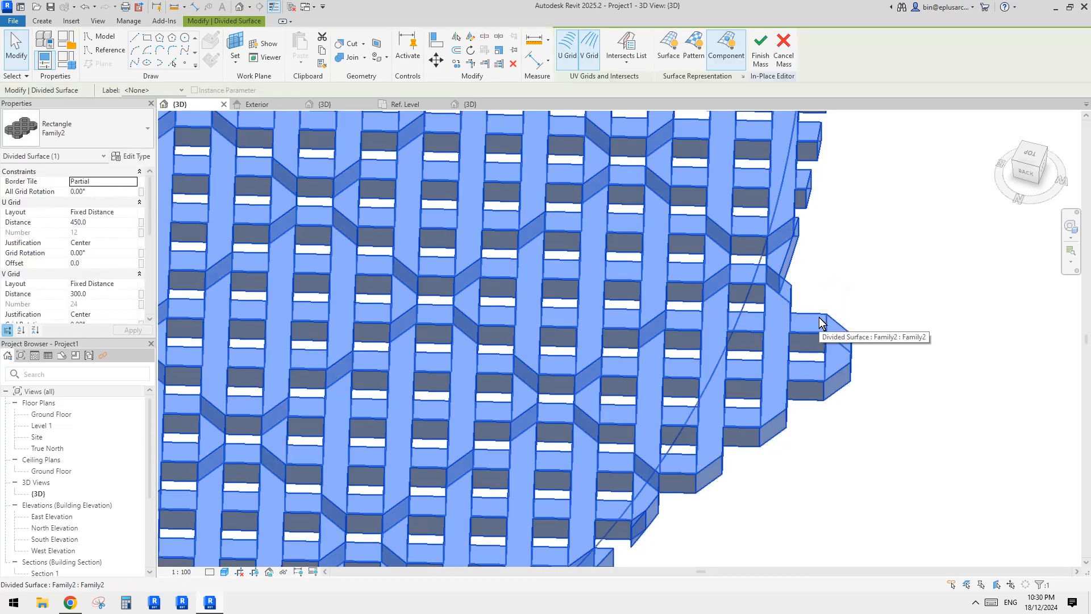
scroll(820, 321, down, 3)
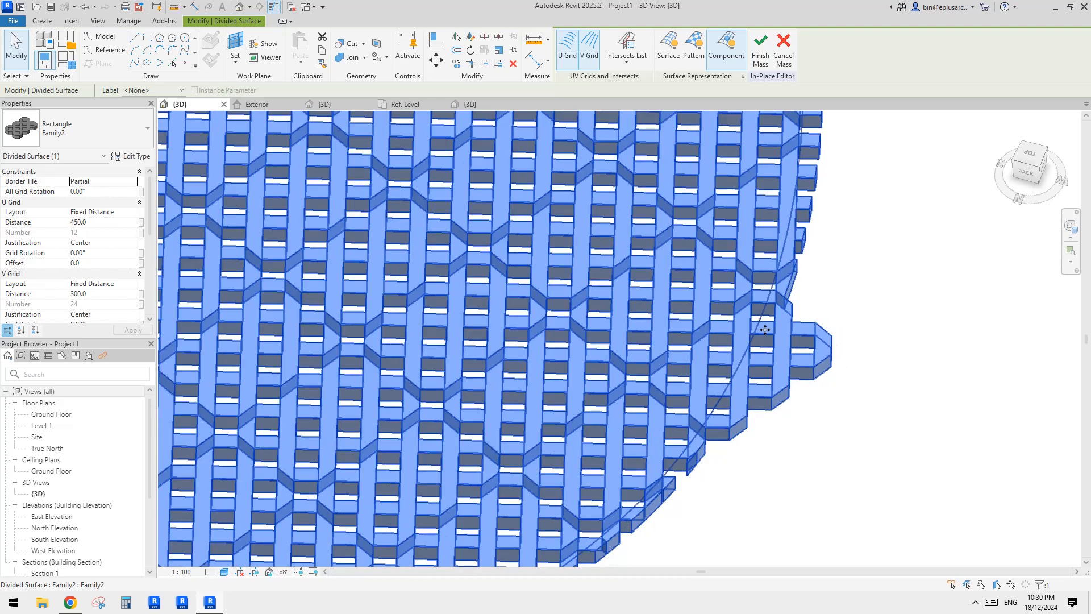
click(772, 287)
click(772, 286)
scroll(772, 286, down, 3)
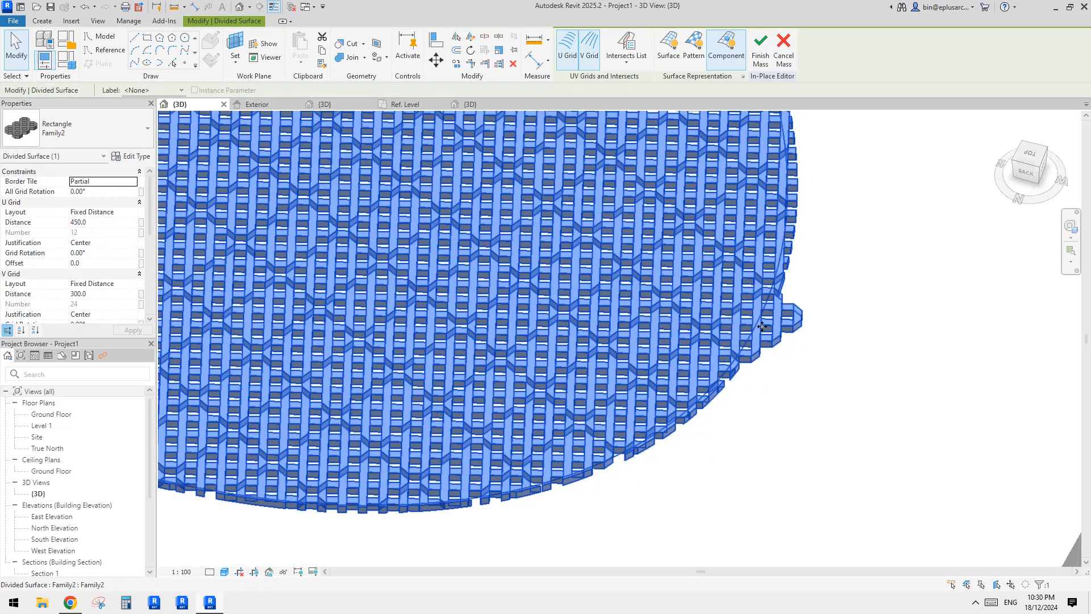
scroll(761, 320, down, 4)
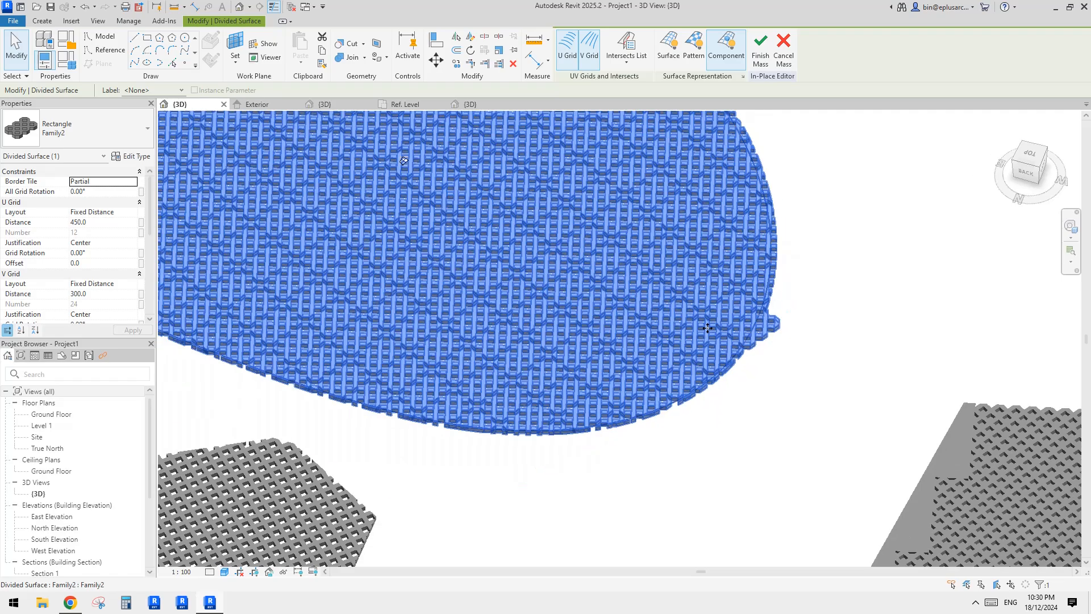
scroll(802, 435, down, 2)
mouse_move(821, 444)
middle_down()
mouse_move(929, 540)
mouse_move(802, 447)
middle_up()
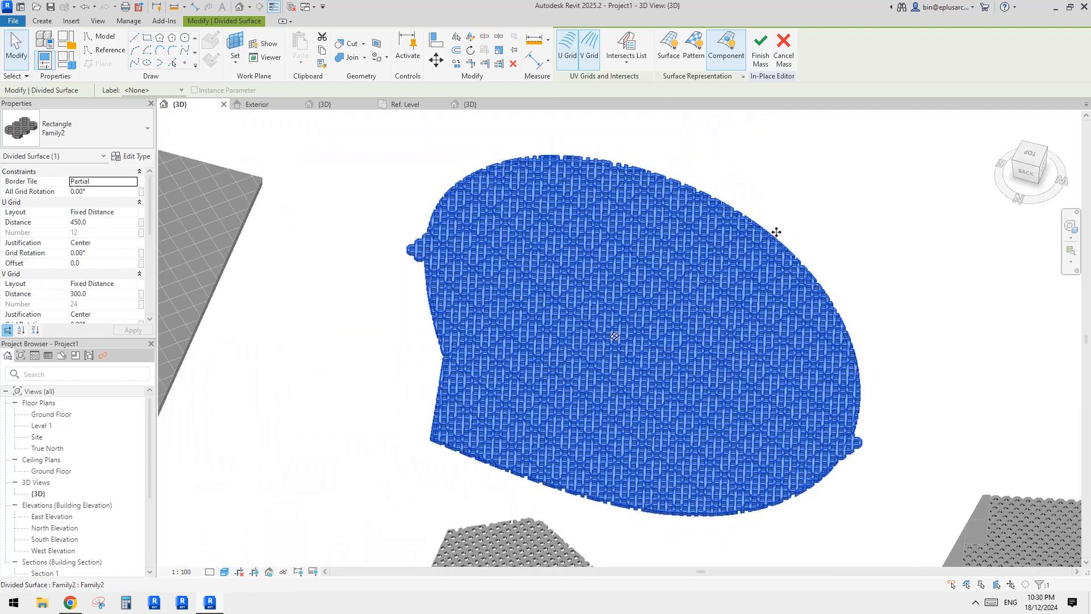
middle_drag(877, 411, 828, 392)
Reshape the boundary reference spline slightly beside the protruding panel, and check the border of the whole panelled surface.
click(829, 392)
scroll(802, 412, up, 5)
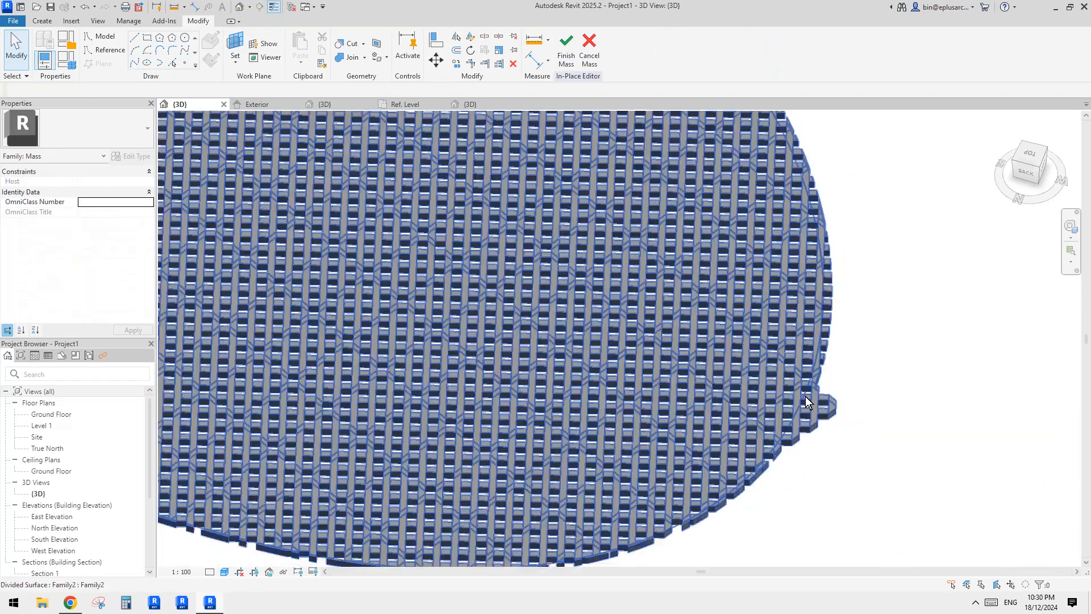
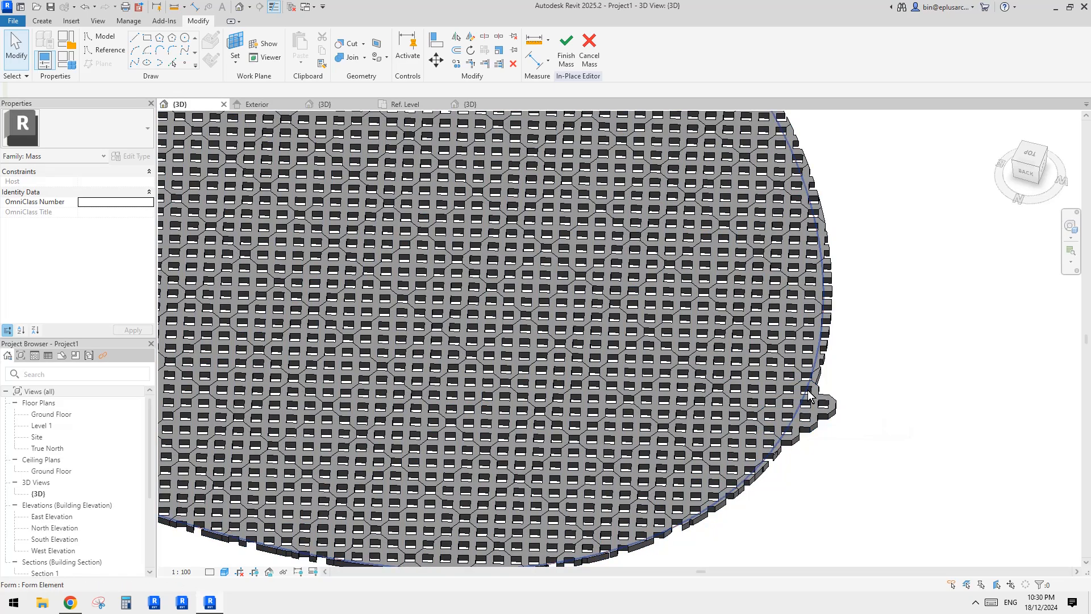
click(807, 399)
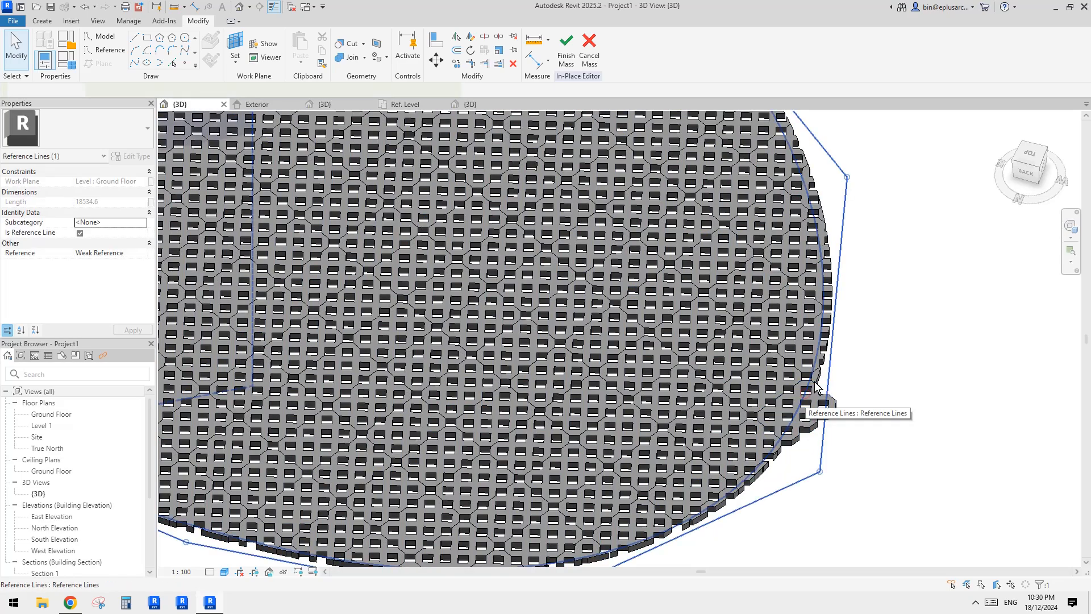
mouse_move(807, 399)
mouse_down()
mouse_move(843, 388)
mouse_move(827, 400)
mouse_up()
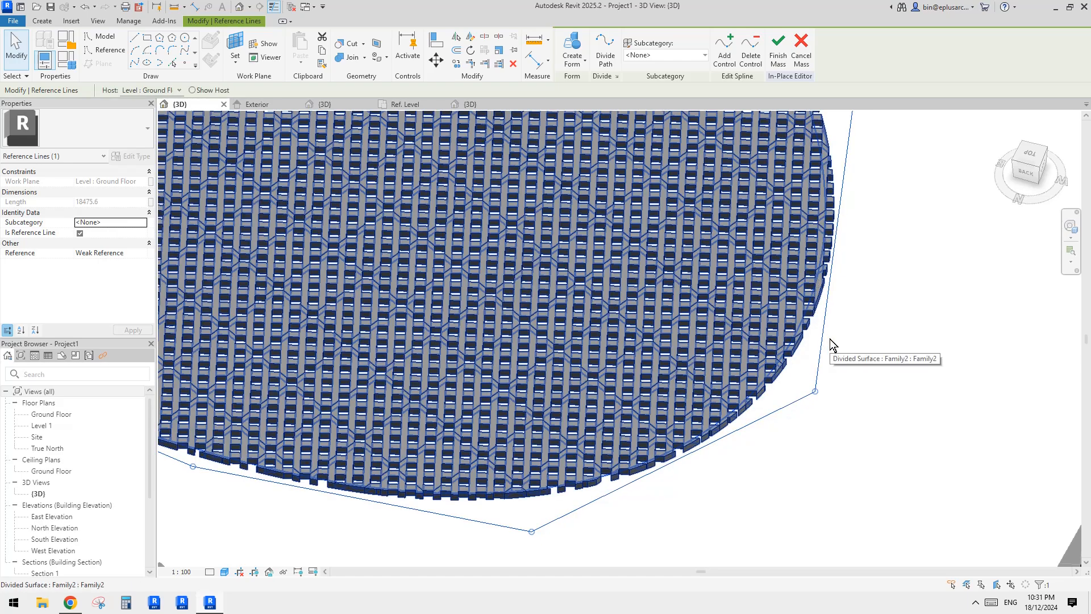
scroll(847, 349, down, 5)
middle_drag(847, 349, 789, 400)
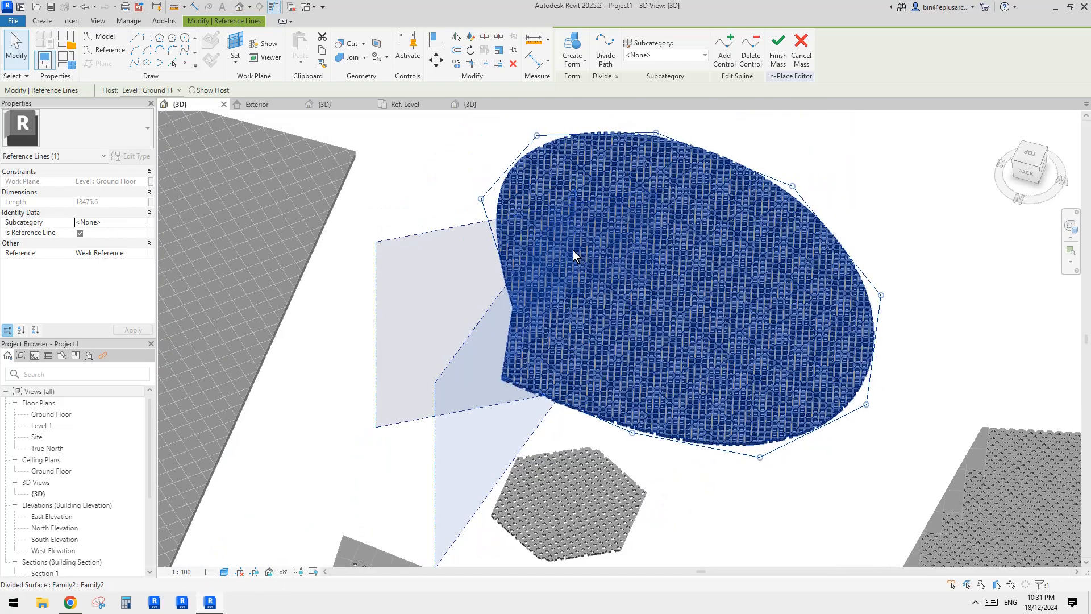
Pull the boundary spline's control point on the side opposite the straight edge inward, giving the free-form surface a concave side.
middle_drag(712, 272, 697, 285)
scroll(882, 344, up, 2)
scroll(768, 318, down, 2)
middle_drag(593, 298, 649, 375)
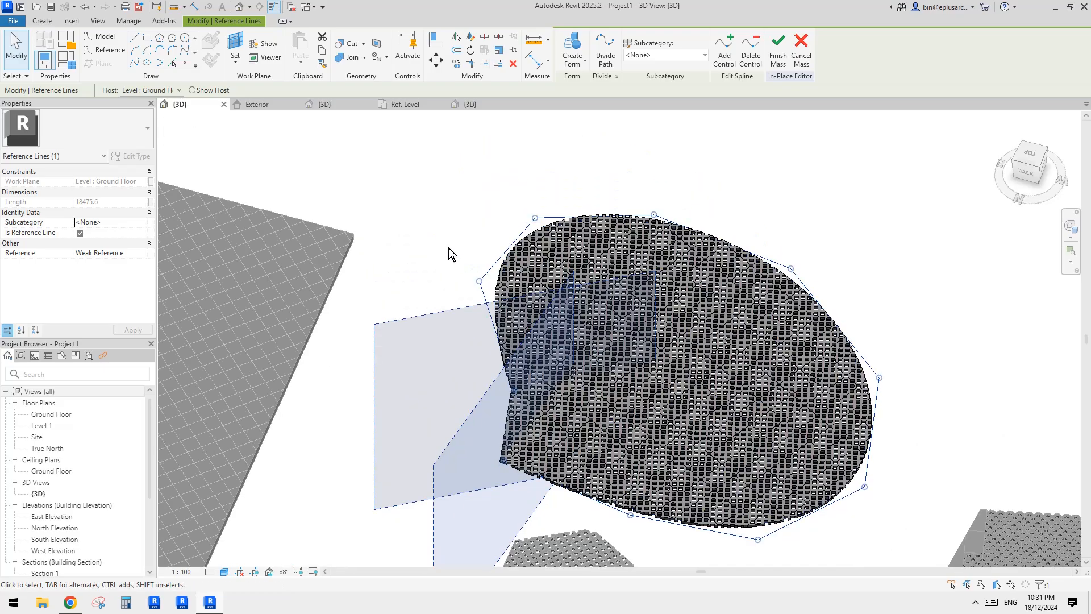
shift+middle_drag(482, 282, 801, 449)
drag(750, 459, 870, 340)
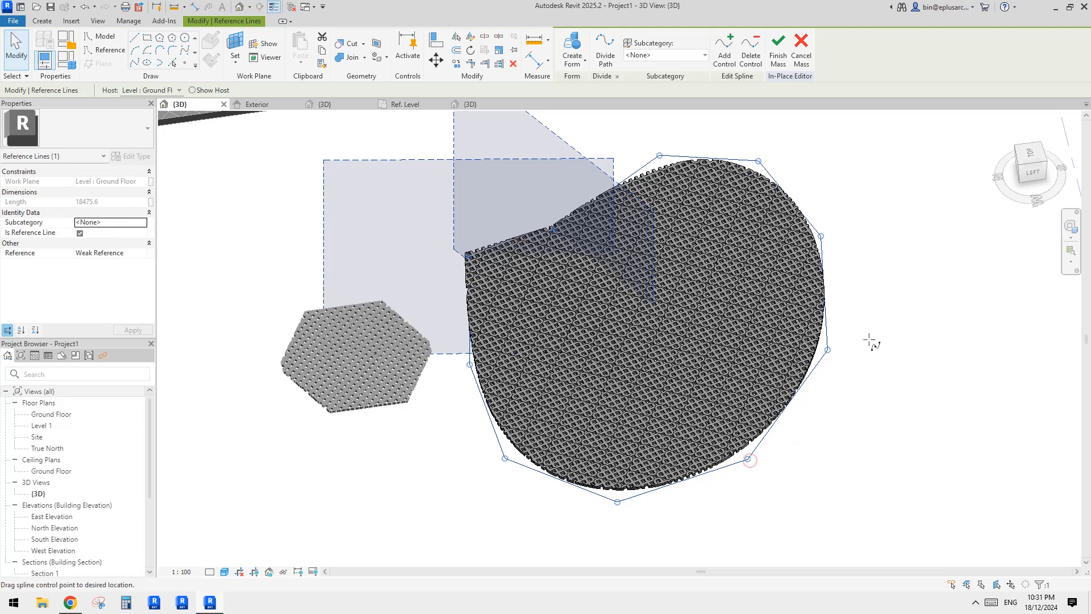
drag(746, 377, 717, 350)
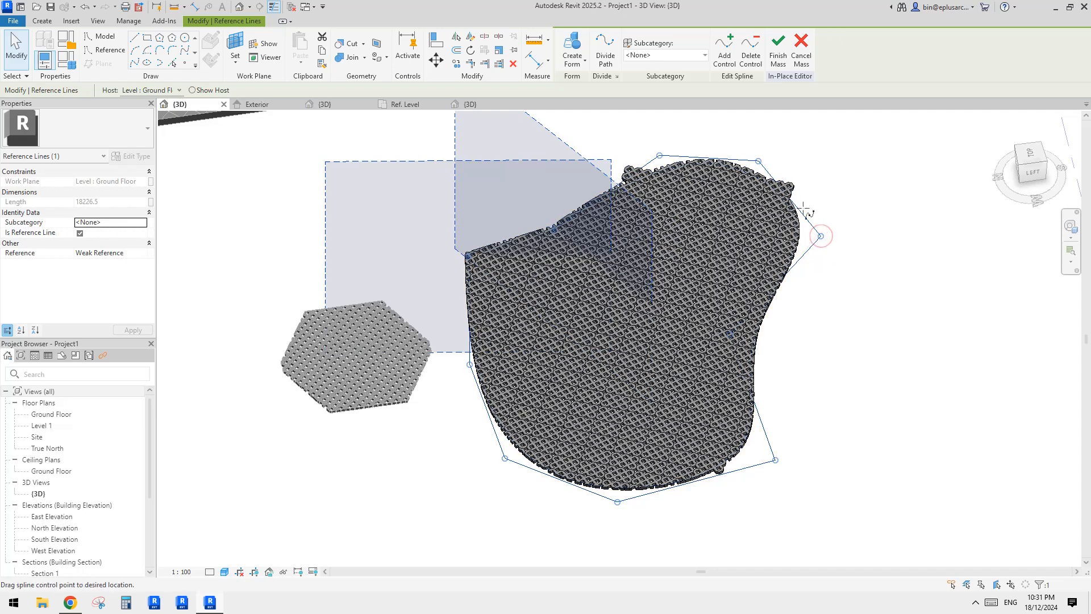
Deepen the surface's concave side and shift the neighbouring spline control points outward to widen the upper lobe.
drag(821, 236, 837, 278)
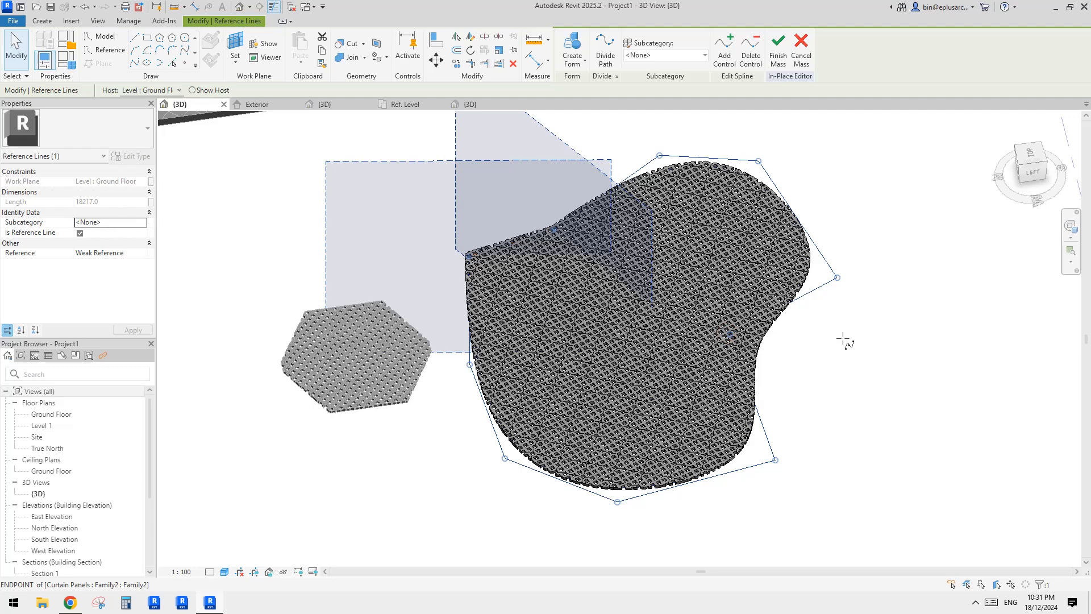
drag(759, 161, 772, 163)
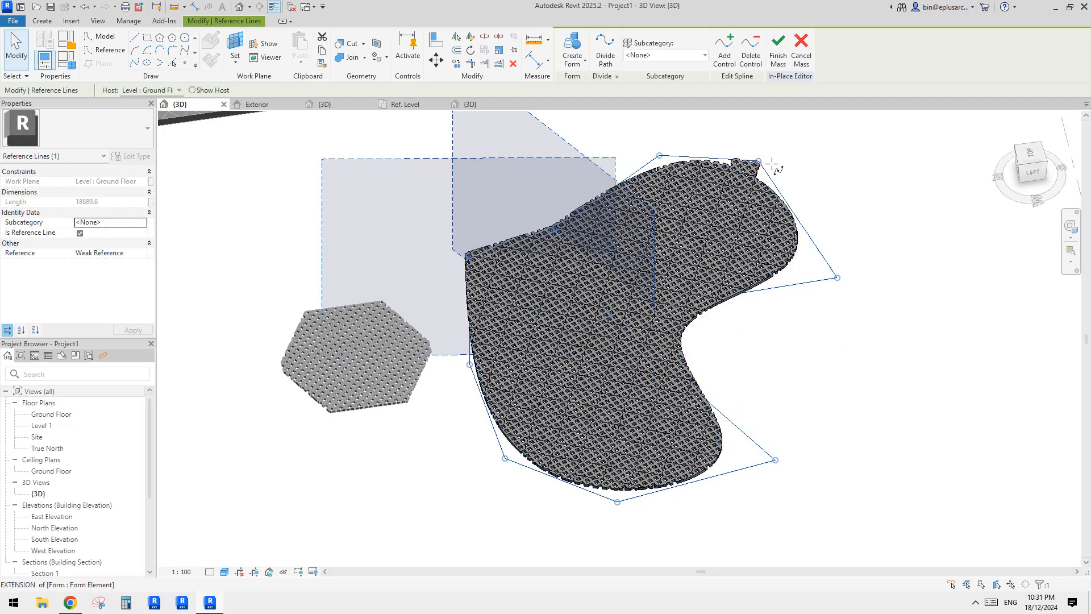
drag(841, 249, 840, 249)
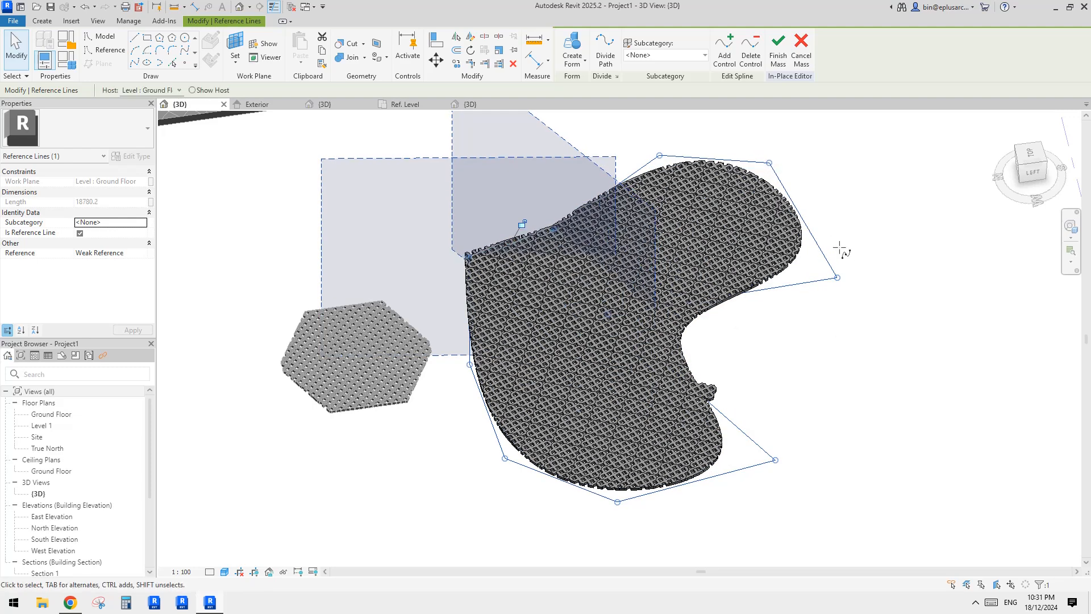
Reselect the boundary spline and reposition the control point at the lower lobe's tip, beside the protruding panel.
key(Escape)
click(711, 401)
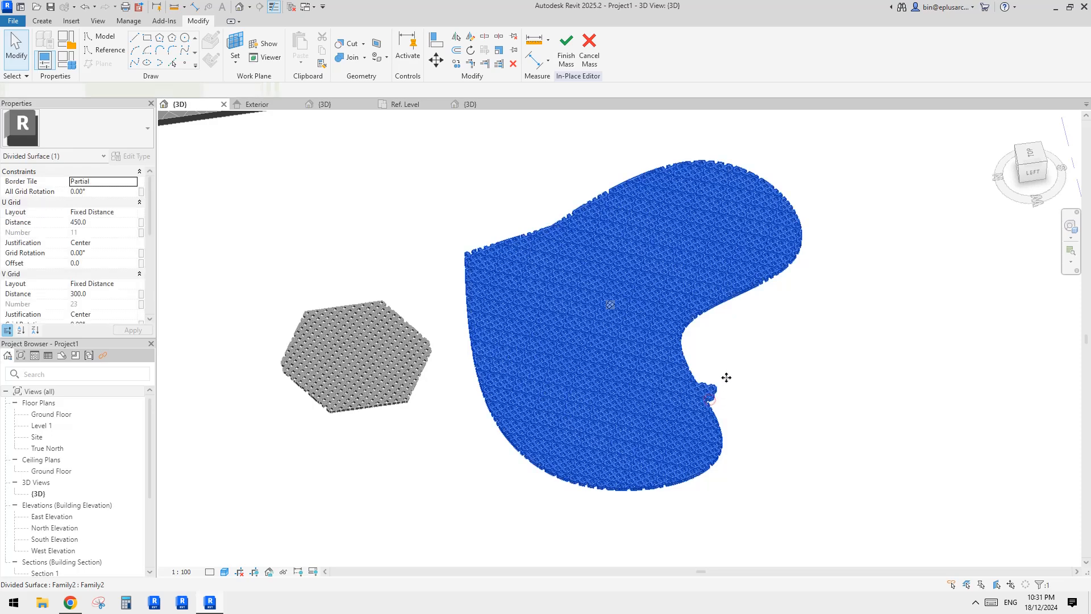
key(Escape)
key(Tab)
key(Tab)
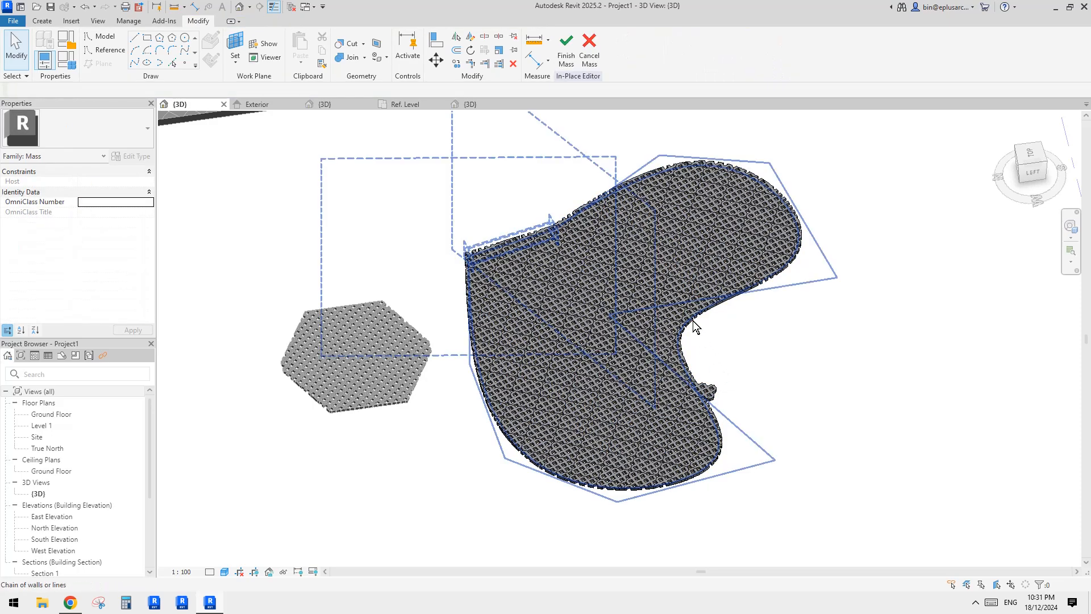
click(693, 320)
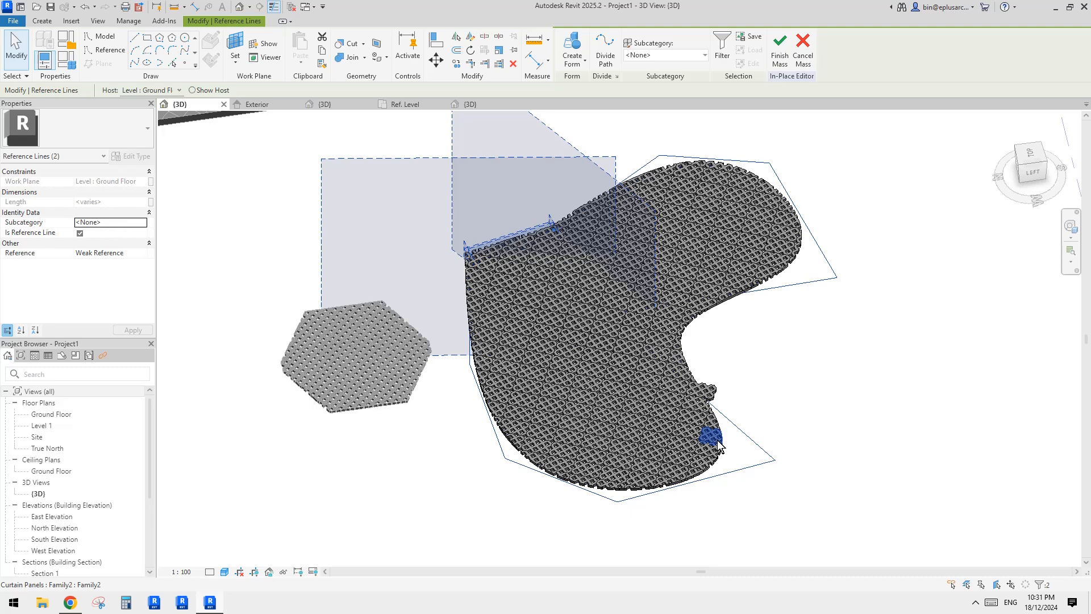
drag(279, 177, 585, 291)
click(764, 463)
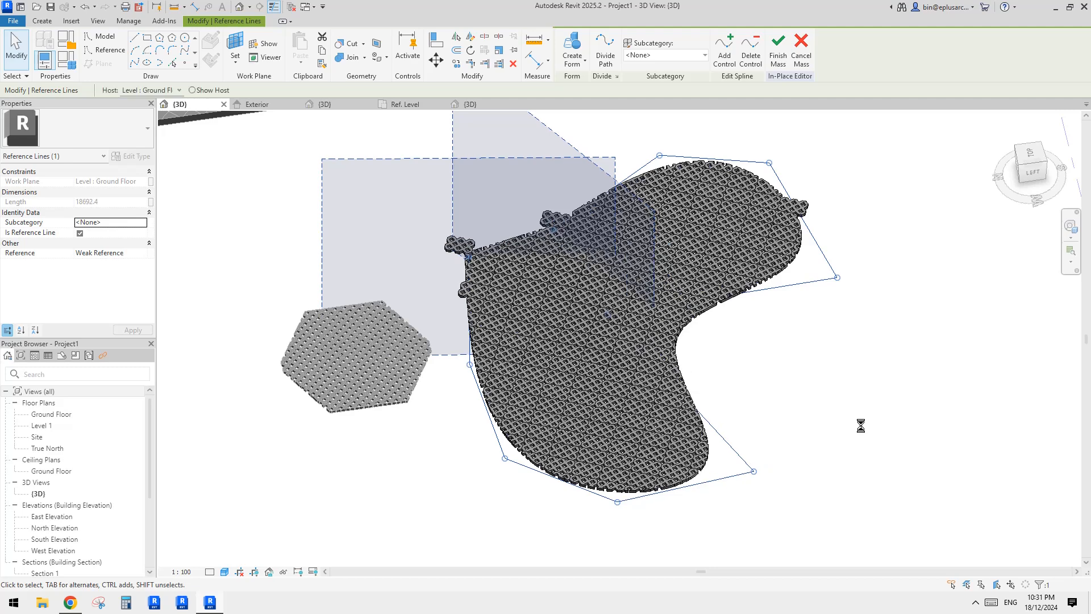
drag(755, 471, 788, 469)
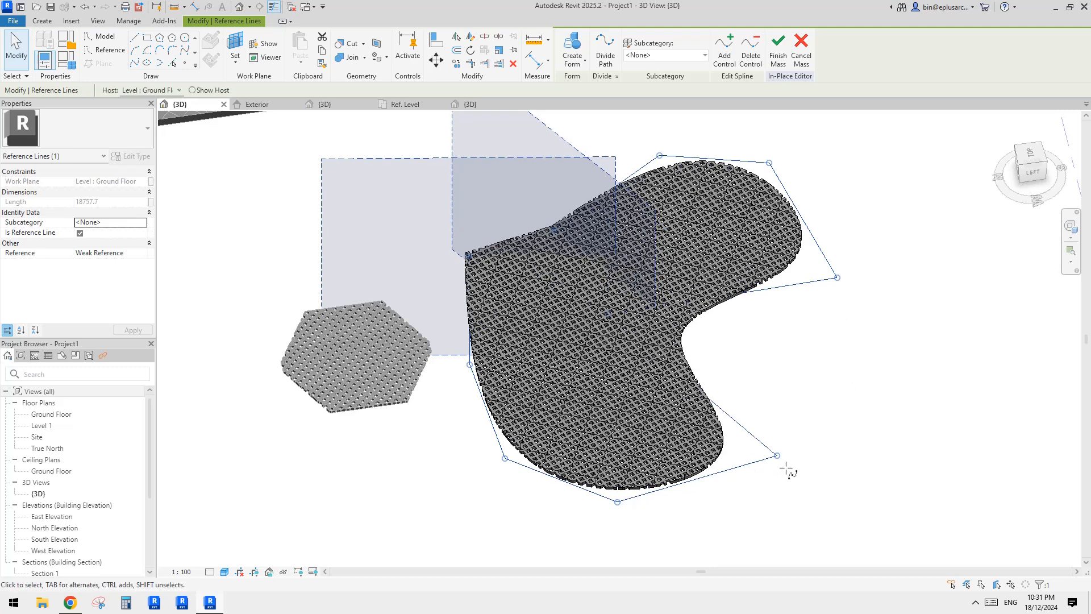
Check the reshaped panelled border and finish the in-place mass.
click(817, 394)
shift+middle_drag(817, 388, 840, 375)
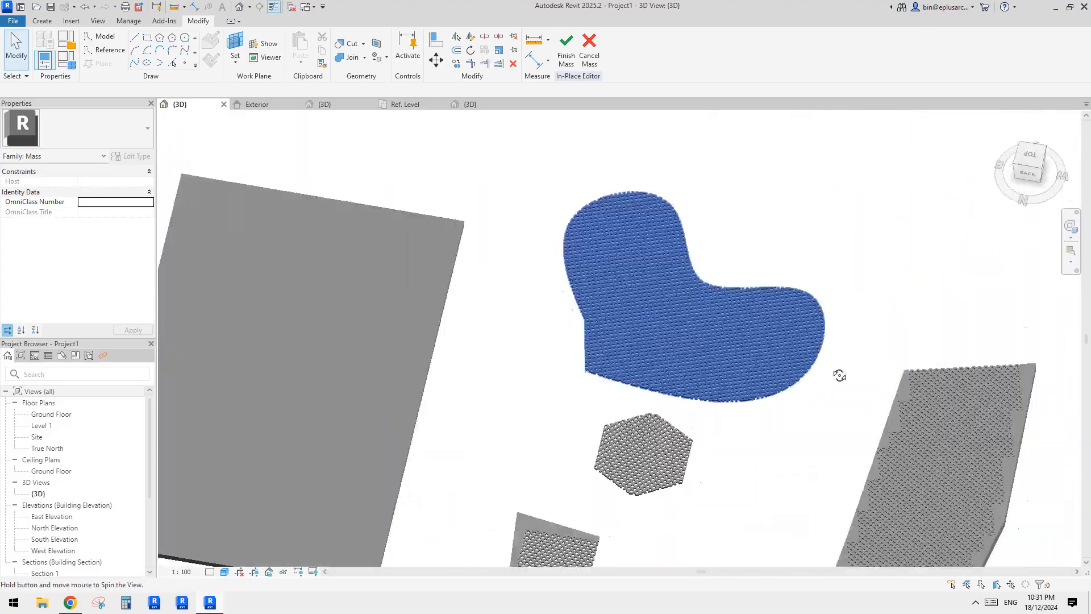
scroll(839, 375, up, 5)
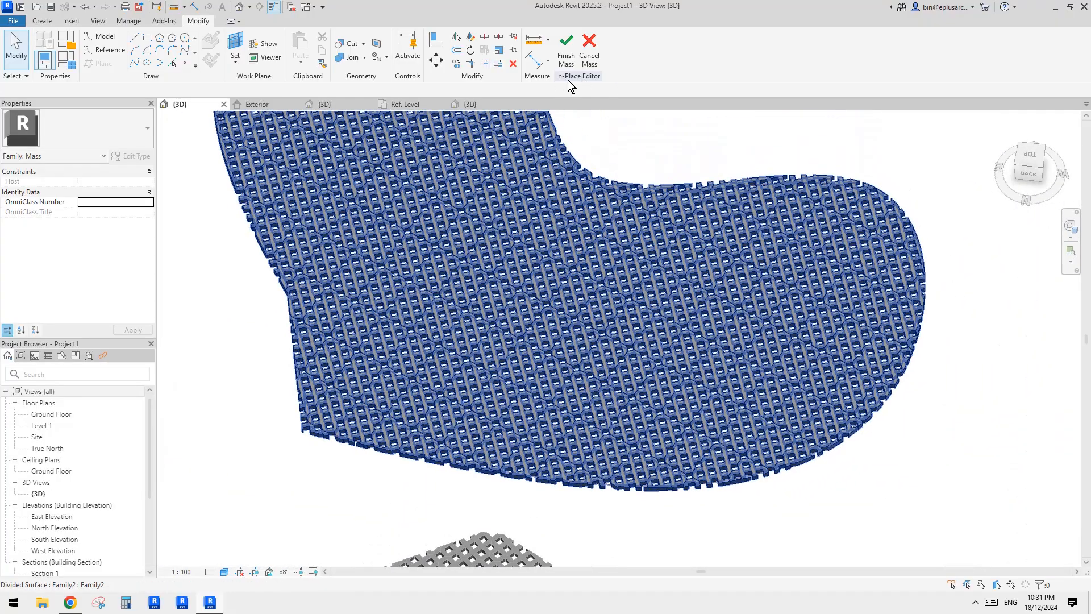
click(566, 52)
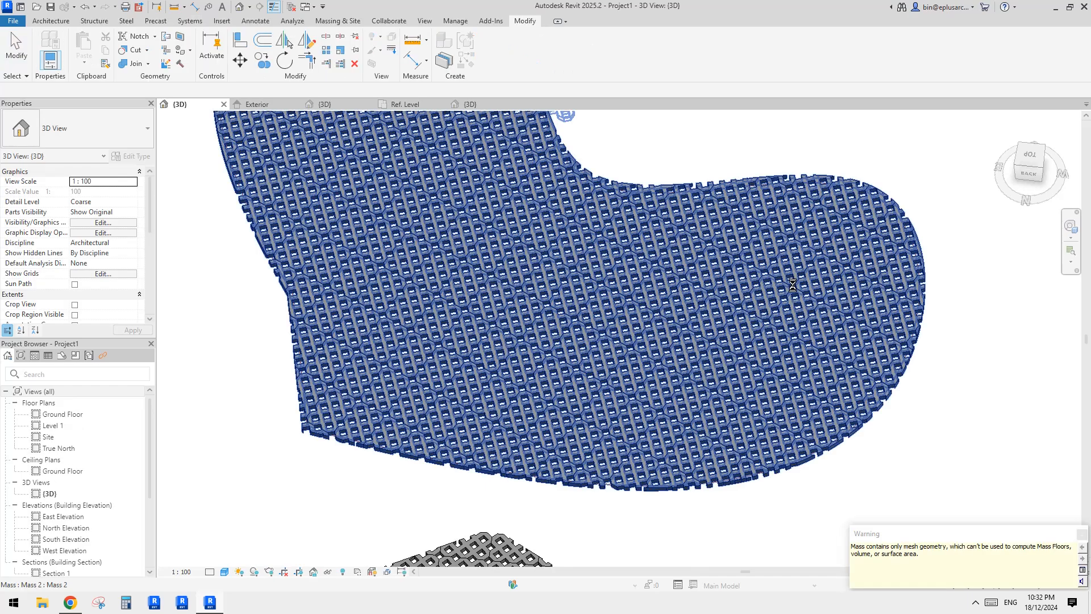
Compare the finished free-form mass with the other panelled surfaces and check the sloped glazing roof's base level options.
scroll(777, 311, down, 3)
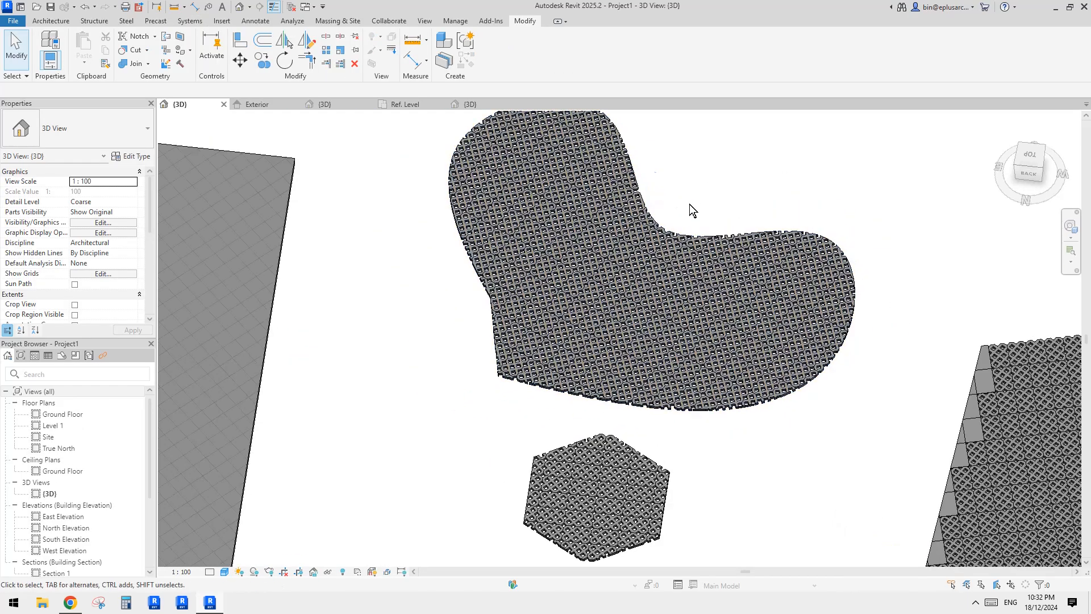
scroll(886, 335, down, 3)
shift+middle_drag(886, 335, 724, 336)
scroll(608, 295, up, 2)
shift+middle_drag(608, 295, 393, 223)
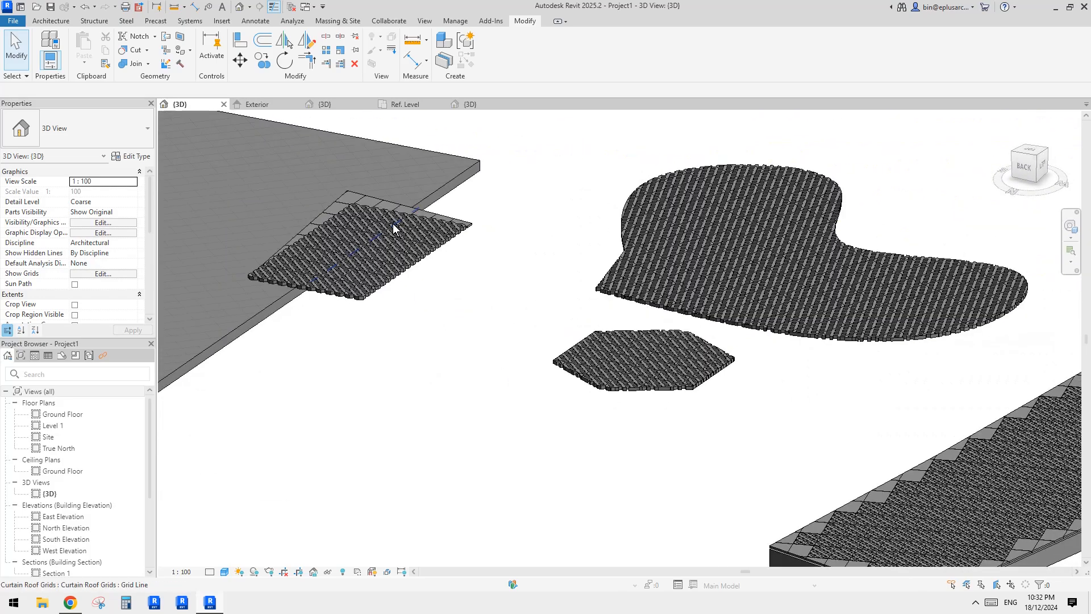
click(373, 202)
click(131, 182)
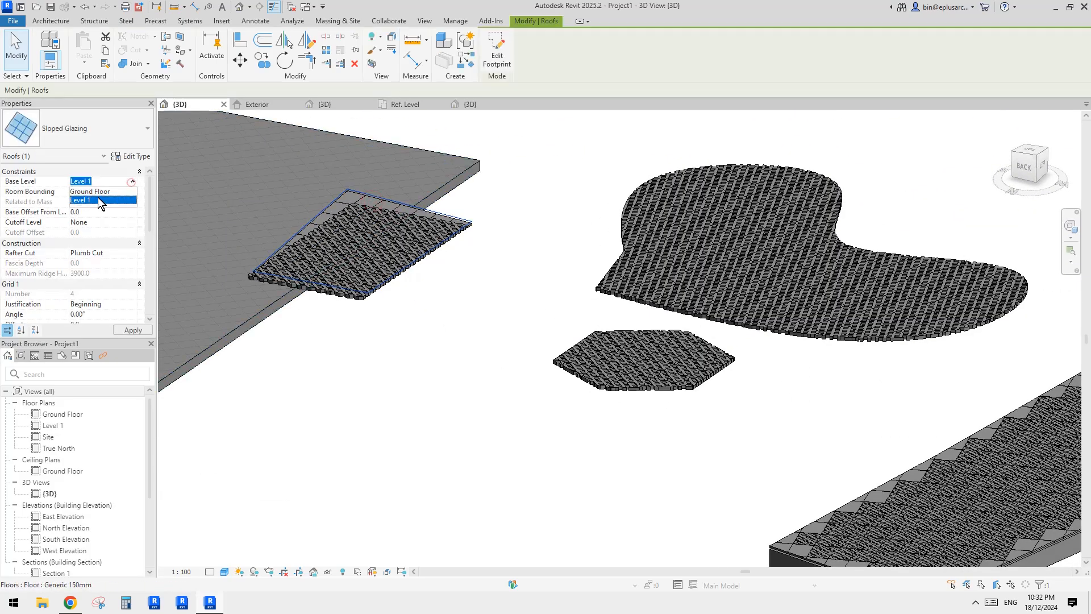
key(Escape)
shift+middle_drag(605, 200, 758, 336)
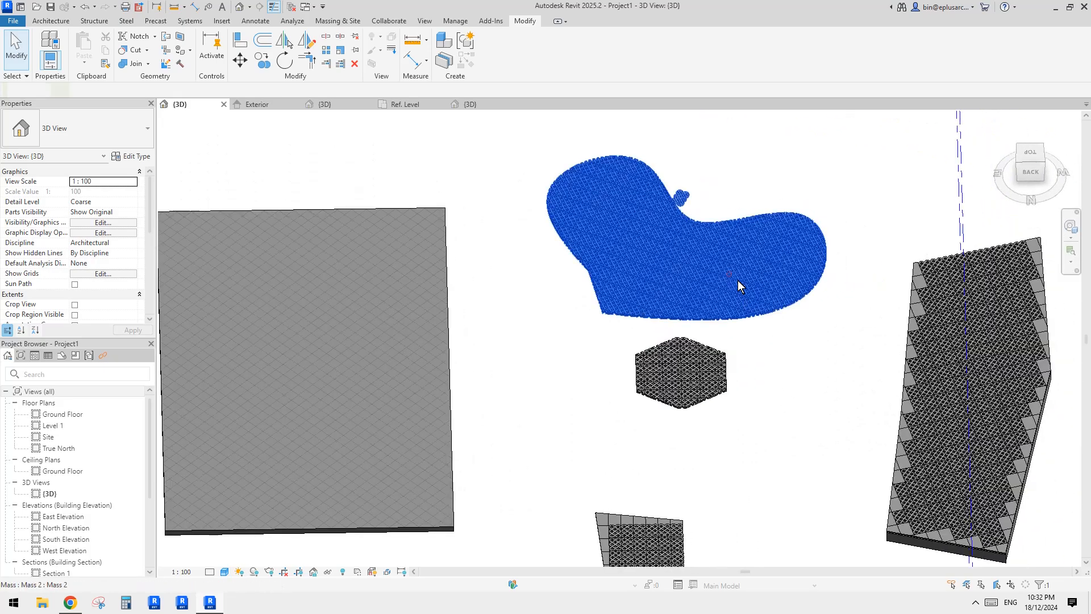
Select the free-form mass to inspect its full extent, including the stray panel beside the concave edge.
click(729, 274)
middle_drag(707, 278, 688, 315)
scroll(750, 341, up, 3)
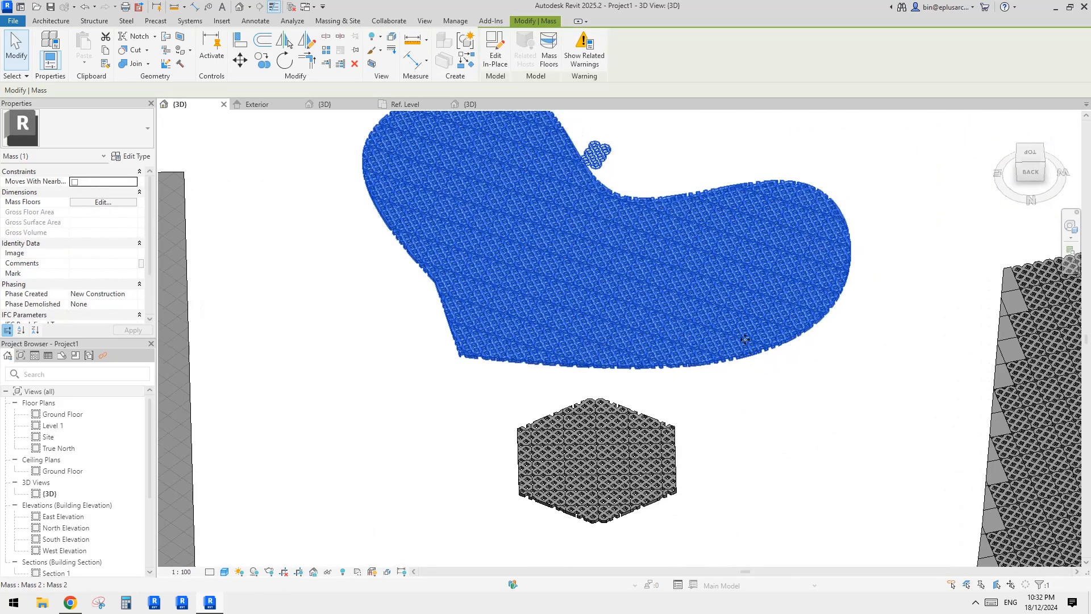
middle_drag(746, 339, 750, 343)
click(395, 346)
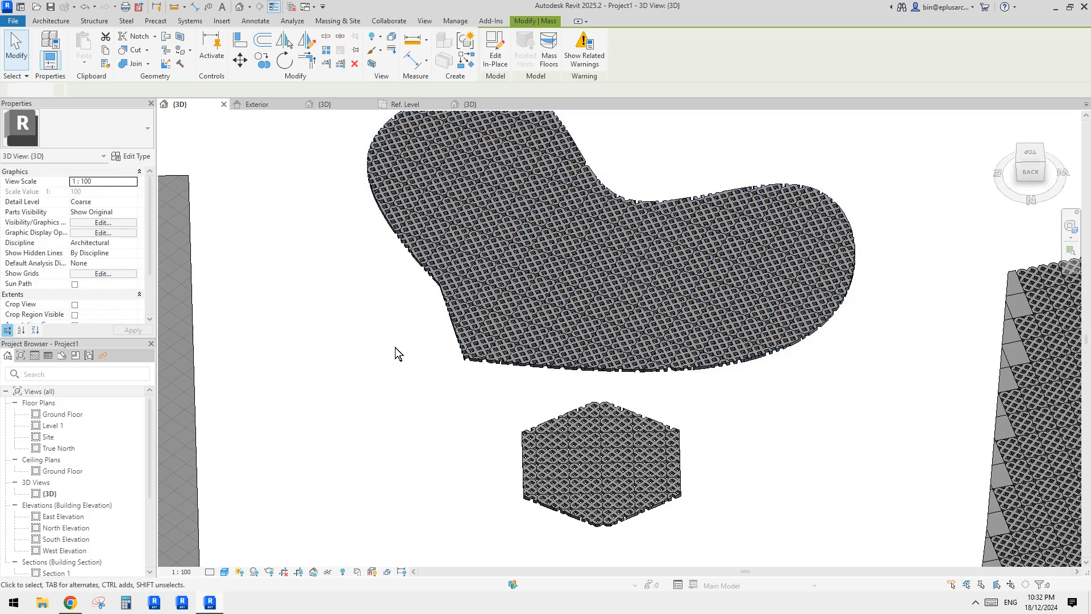
click(484, 304)
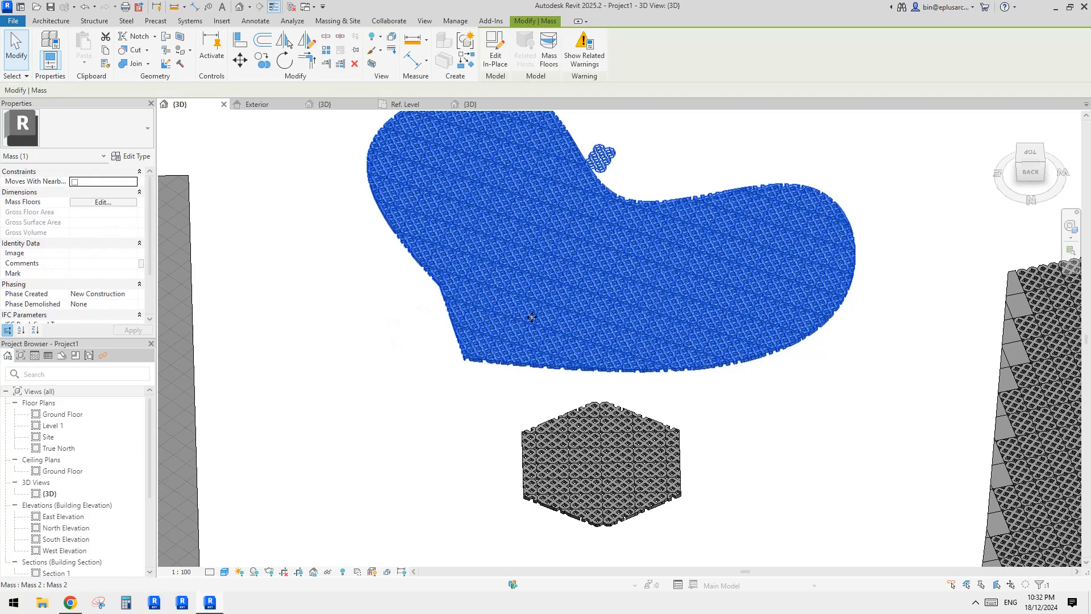
middle_drag(609, 340, 607, 329)
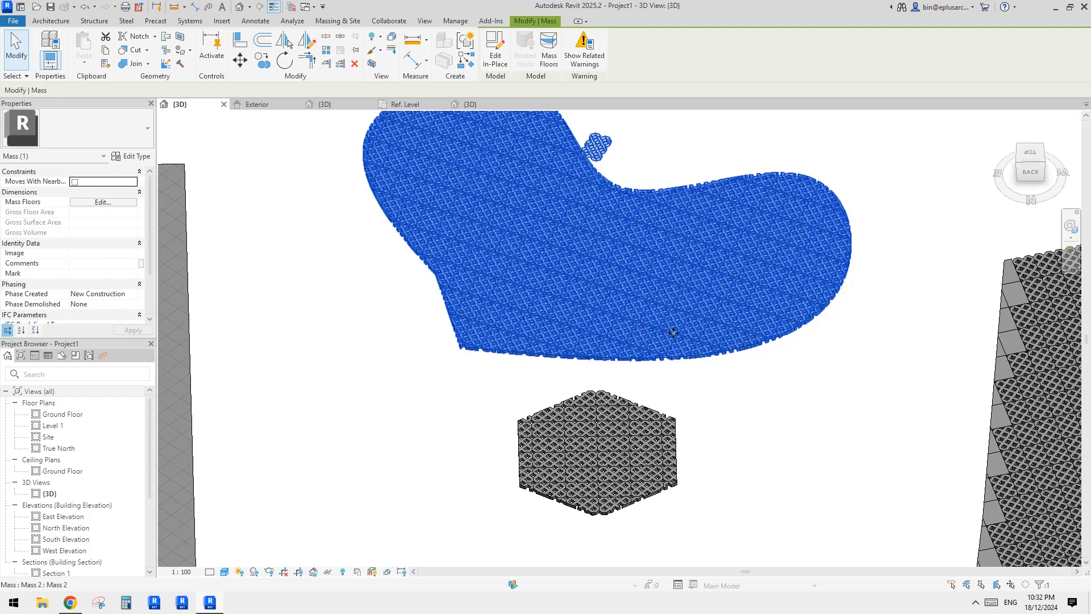
click(755, 421)
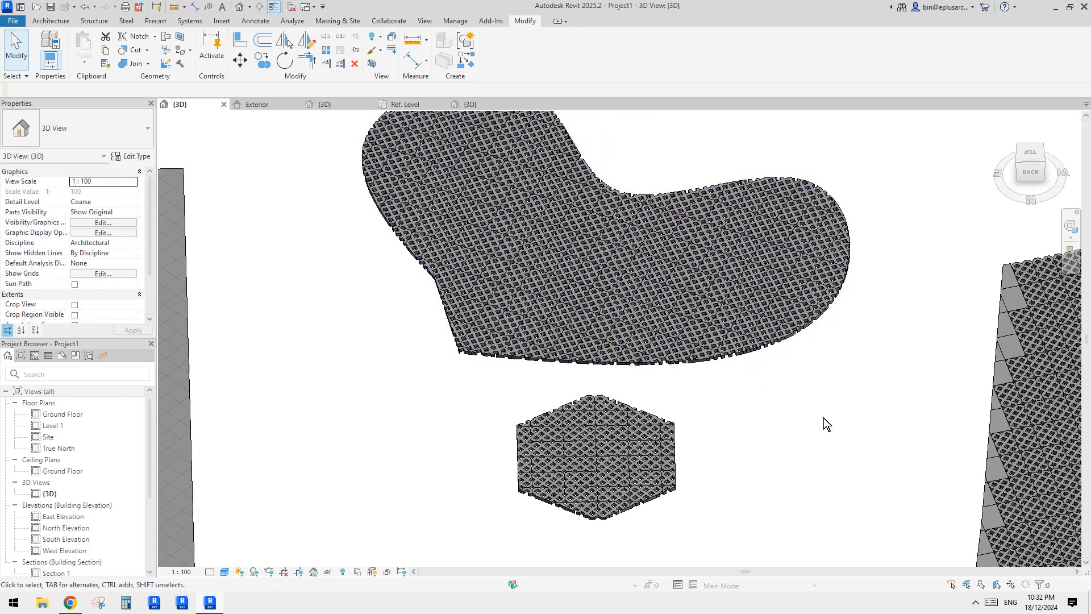
Review the free-form, hexagonal, roof and floor panel surfaces together from an overall 3D view.
shift+middle_drag(755, 421, 813, 360)
scroll(721, 370, up, 3)
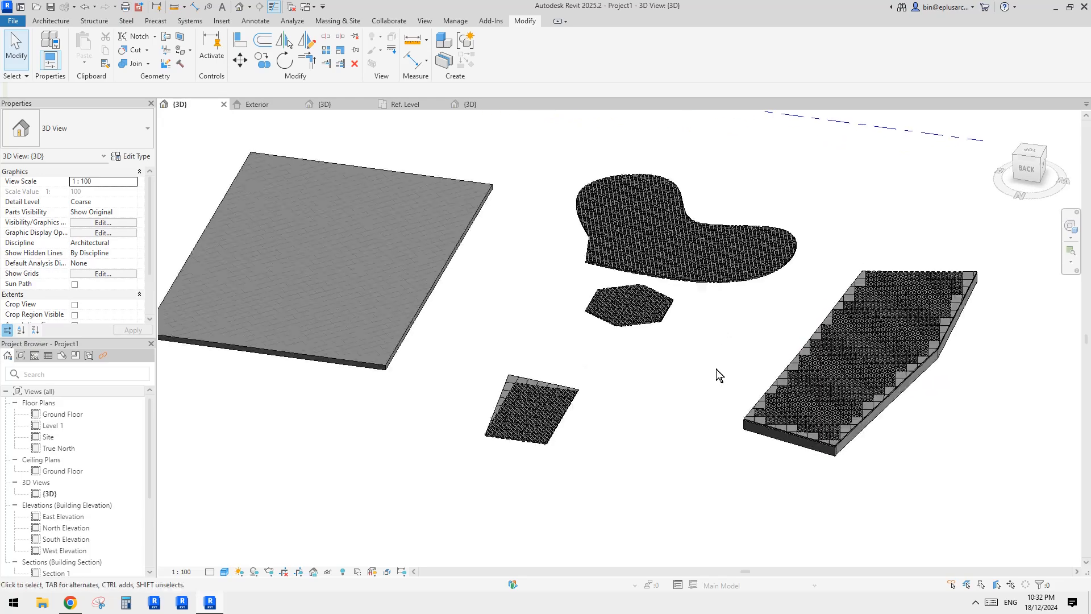
mouse_move(742, 371)
shift+middle_down()
mouse_move(767, 360)
mouse_move(742, 358)
shift+middle_up()
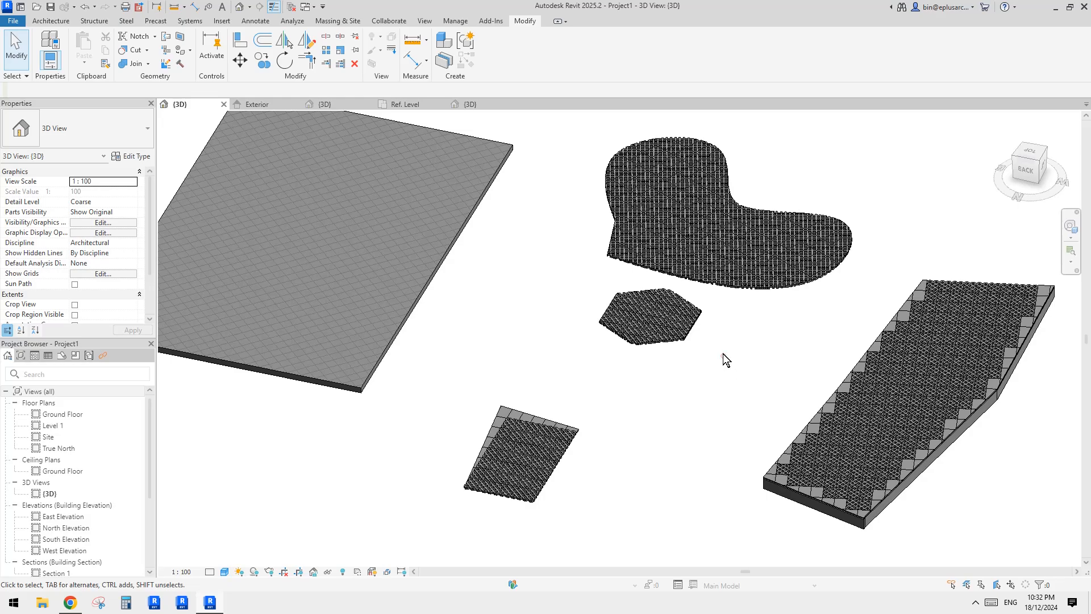
scroll(674, 283, up, 4)
scroll(722, 382, up, 6)
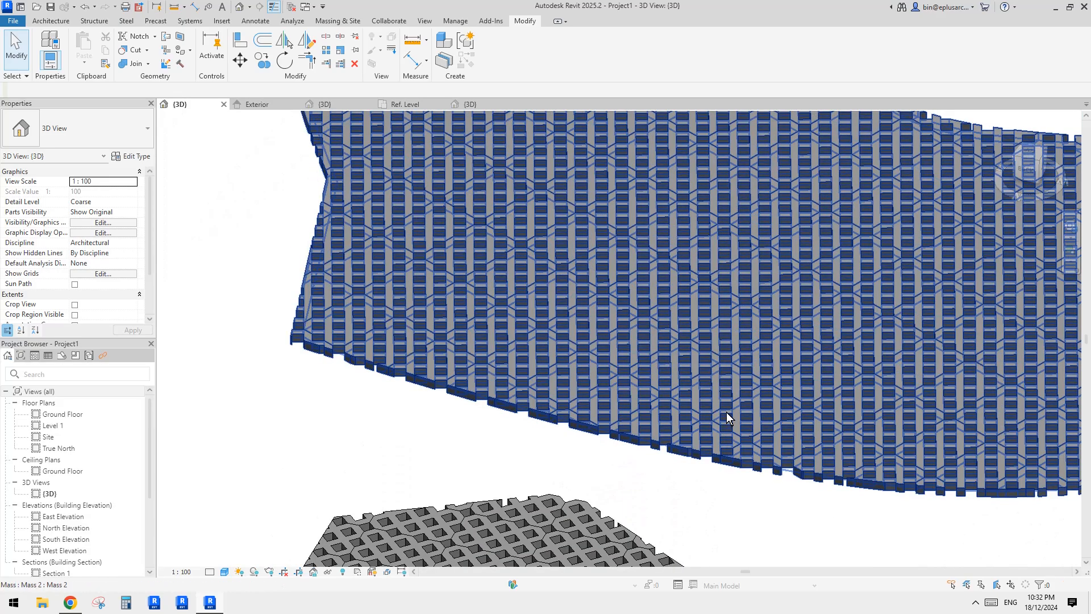
scroll(732, 416, down, 6)
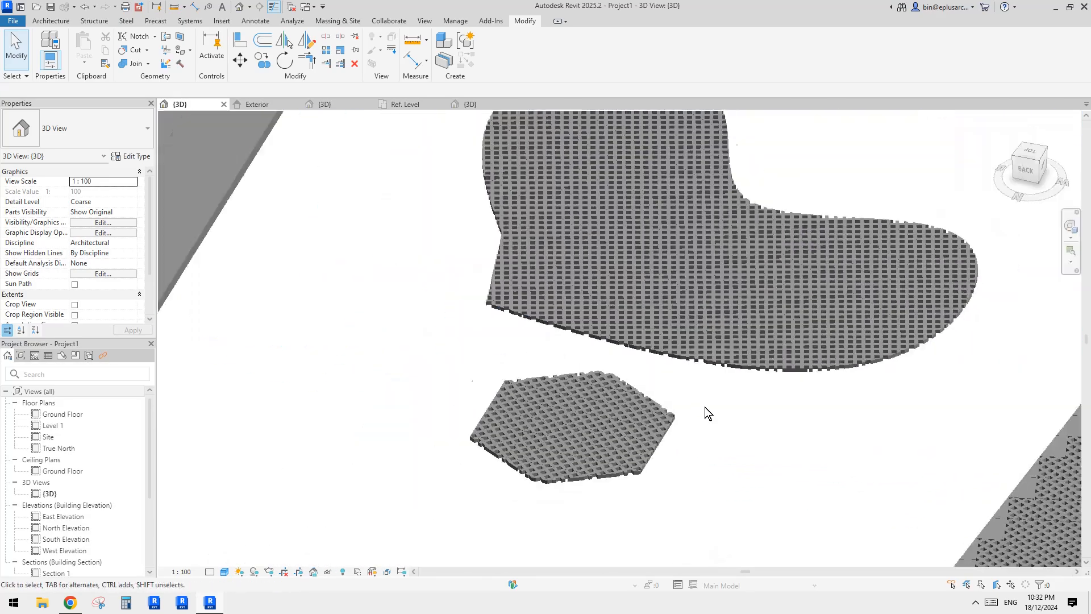
scroll(802, 392, down, 3)
Examine the diamond voids, panel joints and cut border panels of the free-form mass up close.
scroll(812, 360, up, 7)
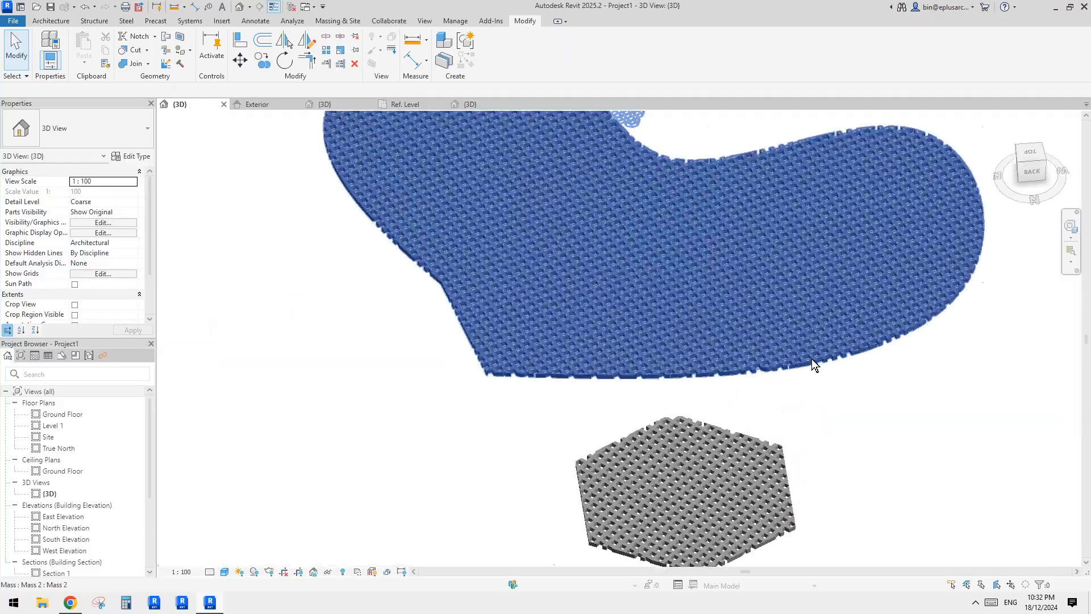
shift+middle_drag(812, 360, 898, 433)
scroll(807, 438, down, 3)
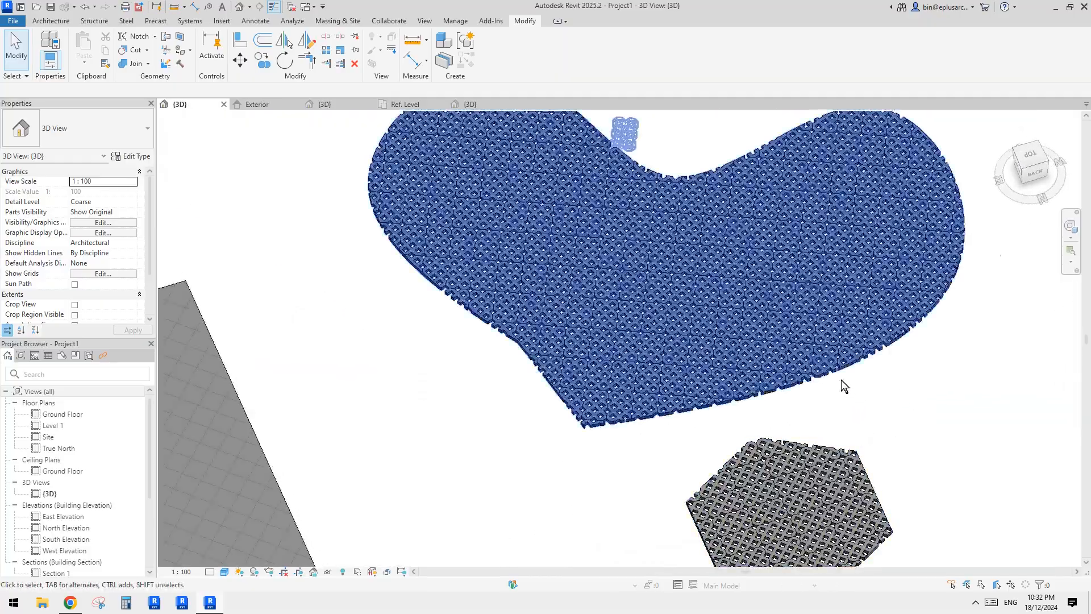
scroll(841, 382, up, 7)
scroll(795, 364, down, 6)
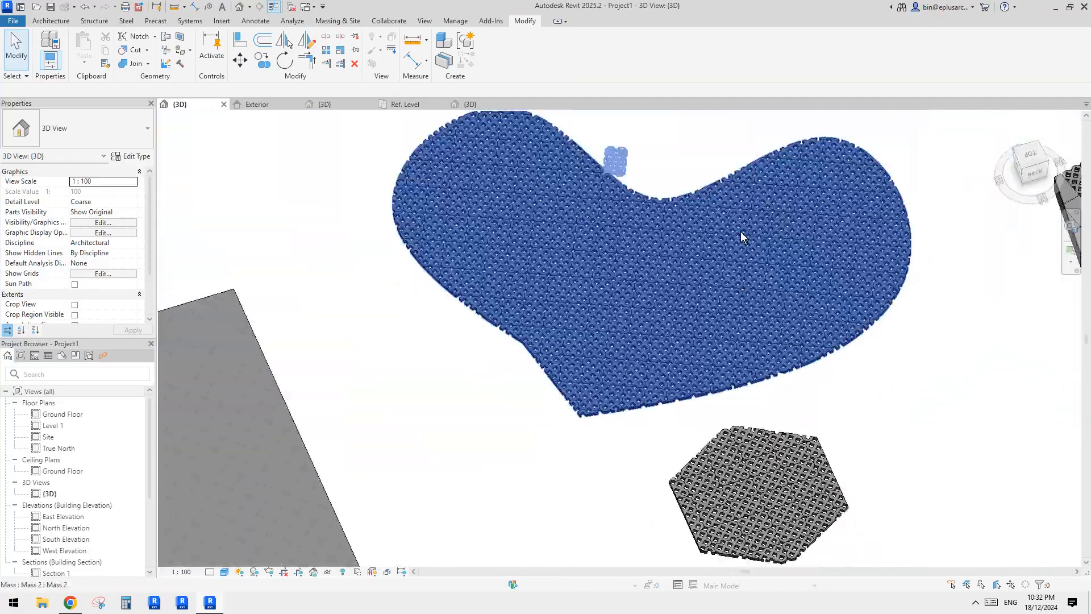
scroll(926, 273, up, 1)
shift+middle_drag(945, 392, 867, 366)
scroll(704, 351, up, 4)
scroll(704, 352, up, 6)
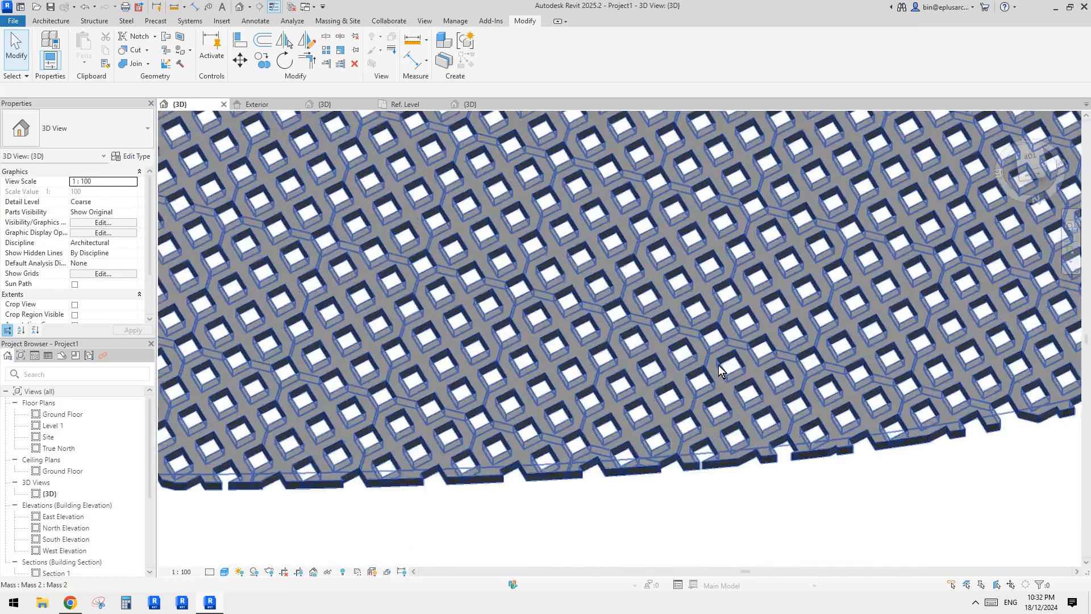
scroll(735, 338, down, 2)
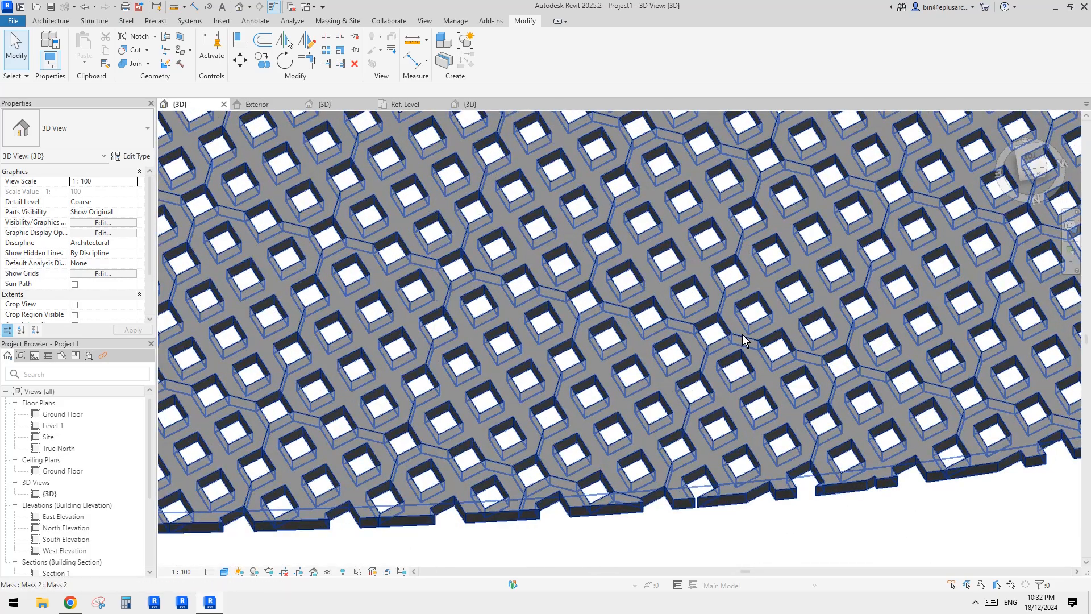
scroll(741, 284, up, 5)
scroll(744, 289, down, 2)
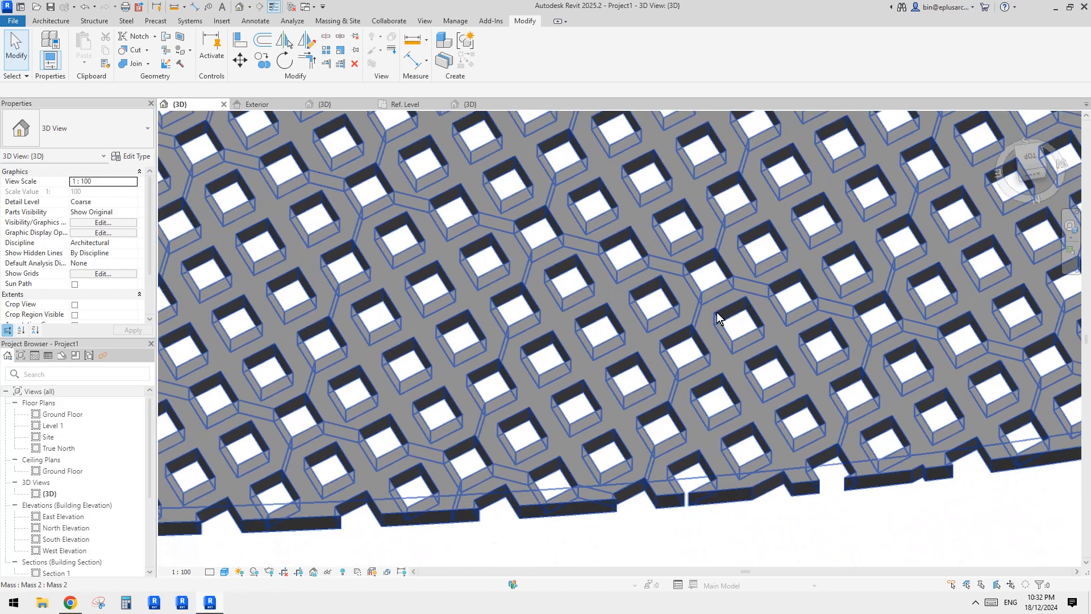
Turn off edge display for the shaded 3D view in the graphic display options.
key(g)
key(d)
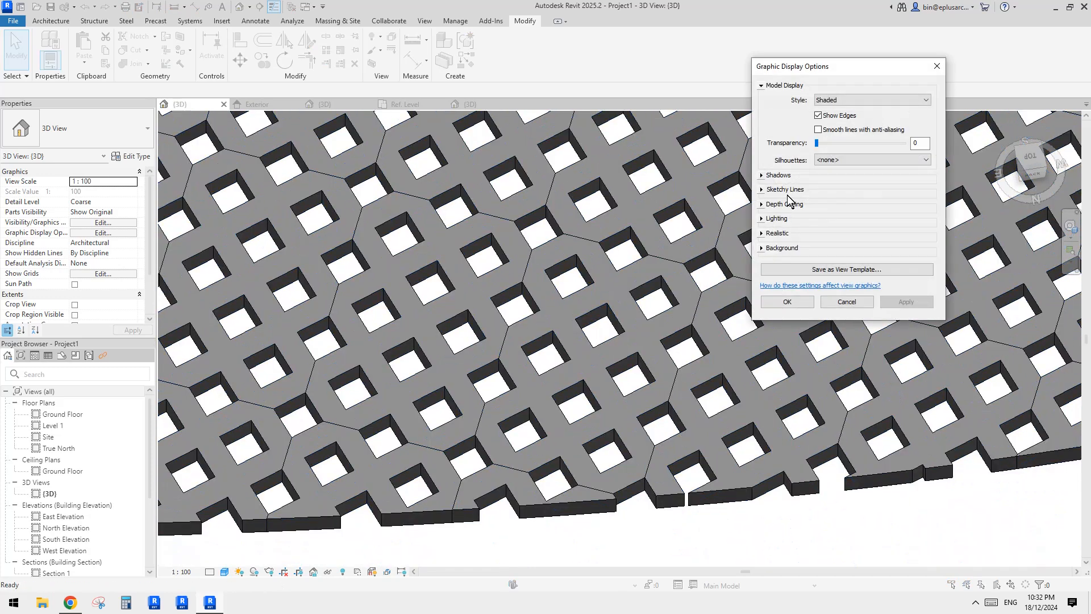
click(818, 116)
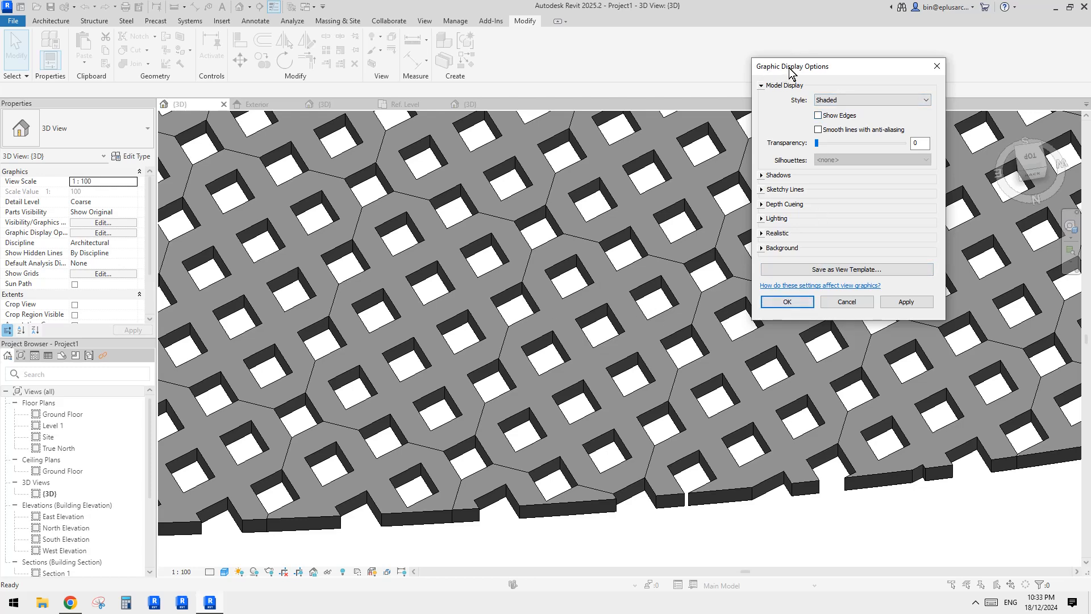
click(795, 301)
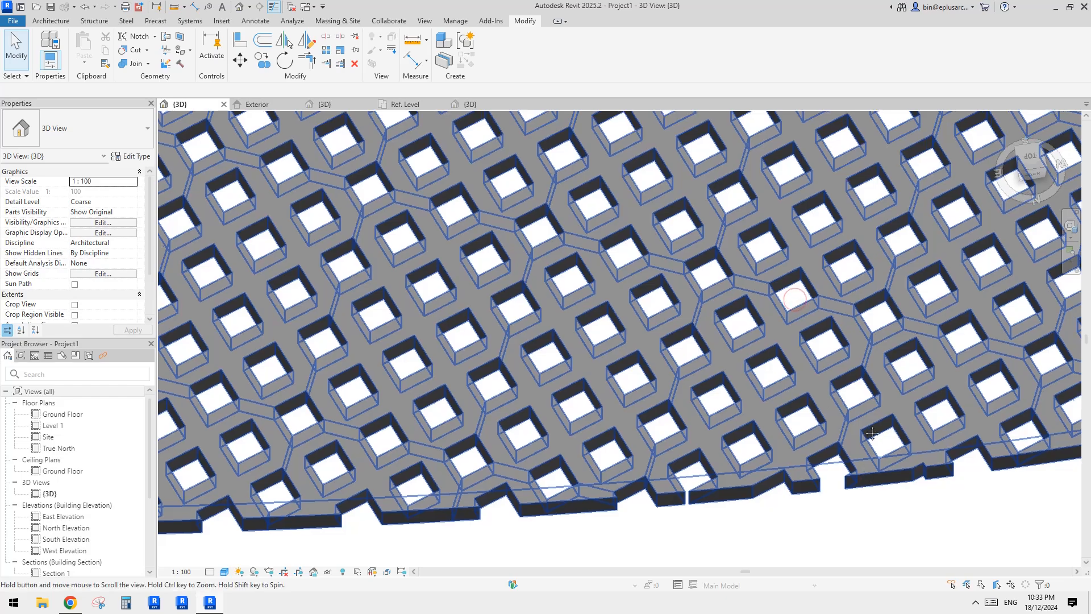
Examine the border panels and joints of the free-form mass with edges hidden.
scroll(937, 534, down, 5)
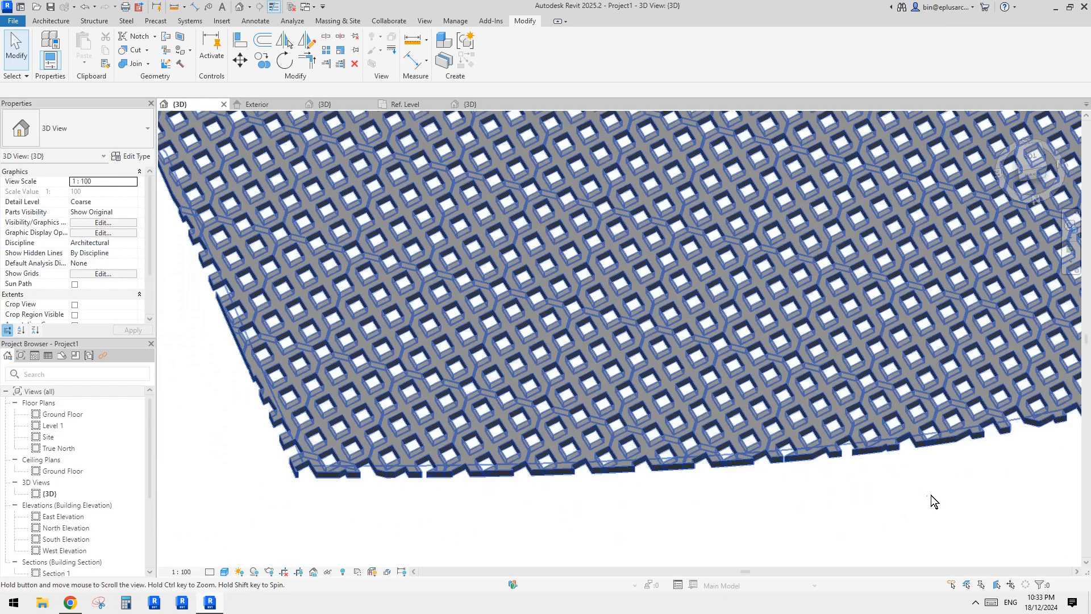
middle_drag(931, 495, 915, 469)
scroll(895, 449, up, 4)
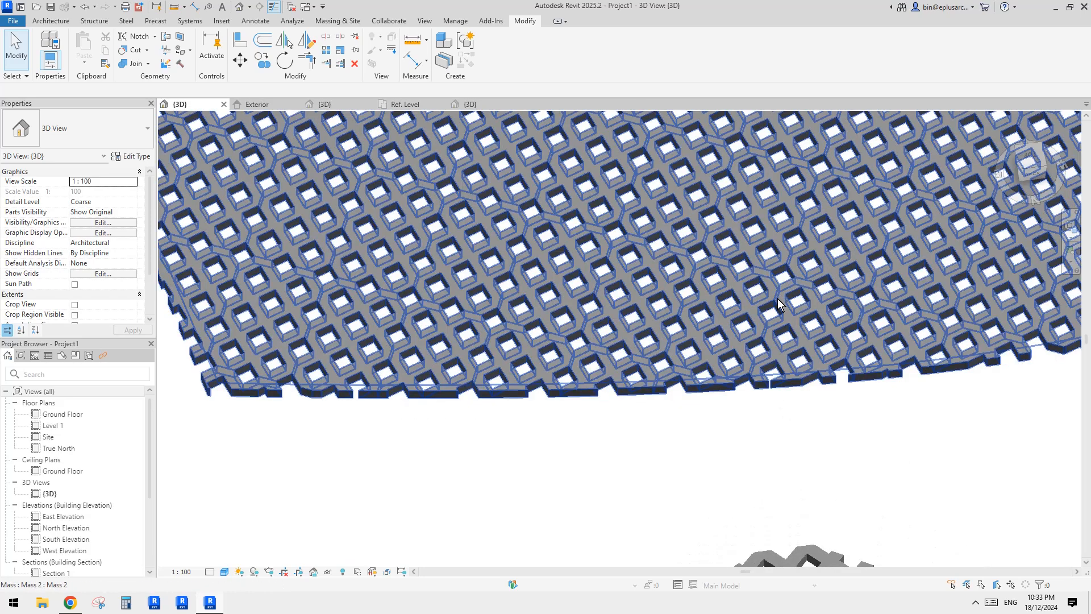
scroll(778, 292, down, 5)
scroll(837, 461, up, 4)
scroll(1014, 465, up, 3)
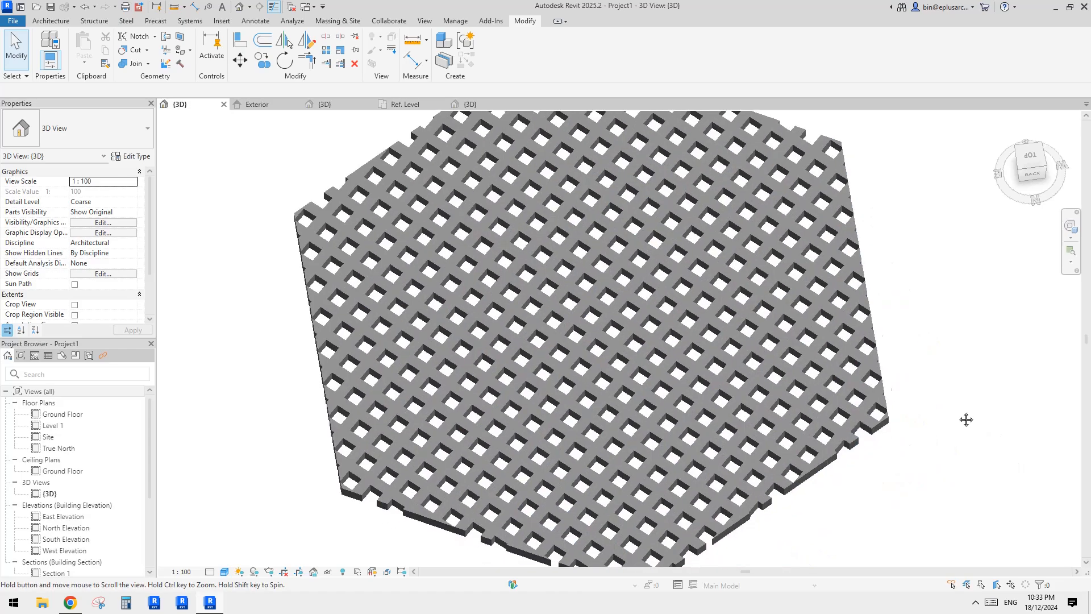
Review the hexagonal mass and the other panelled surfaces with edges hidden, ending at the free-form mass.
scroll(964, 407, down, 6)
middle_drag(616, 449, 930, 369)
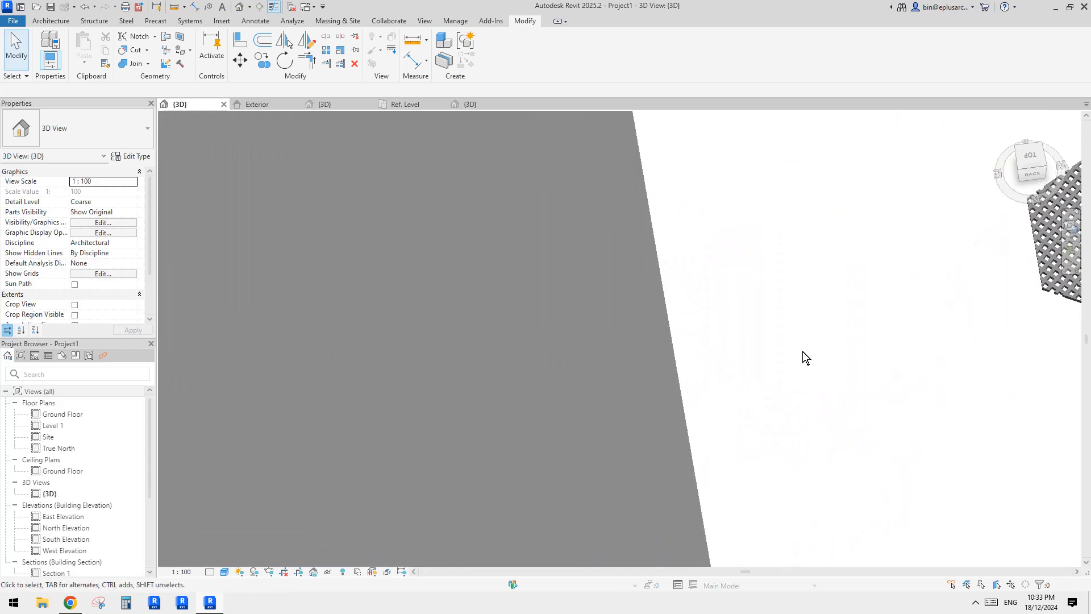
scroll(830, 370, down, 2)
middle_drag(875, 427, 581, 248)
scroll(794, 381, up, 3)
scroll(654, 310, up, 3)
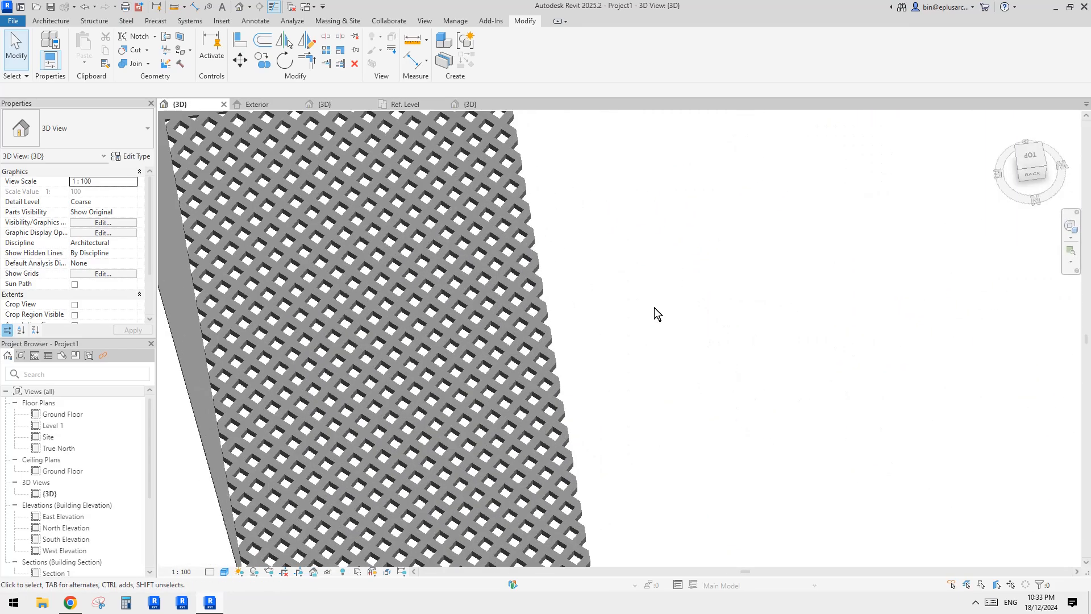
scroll(631, 315, down, 6)
shift+middle_drag(693, 312, 697, 356)
scroll(694, 361, up, 4)
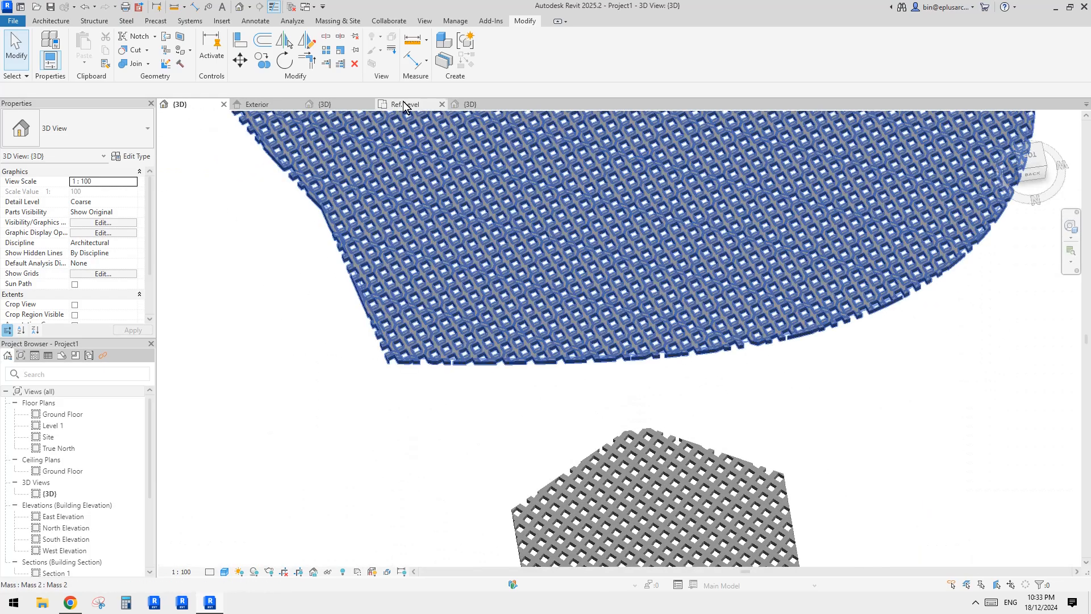
Look over the pattern-based panel family and the curtain panel family's Ref. Level plan, and return to the project's 3D view.
click(471, 104)
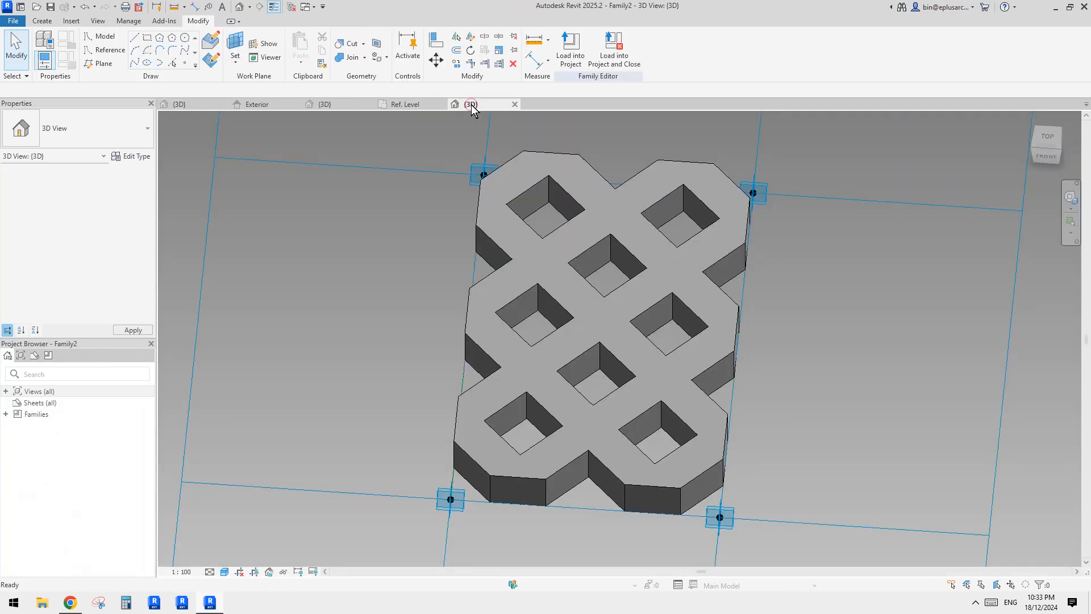
click(284, 104)
click(405, 105)
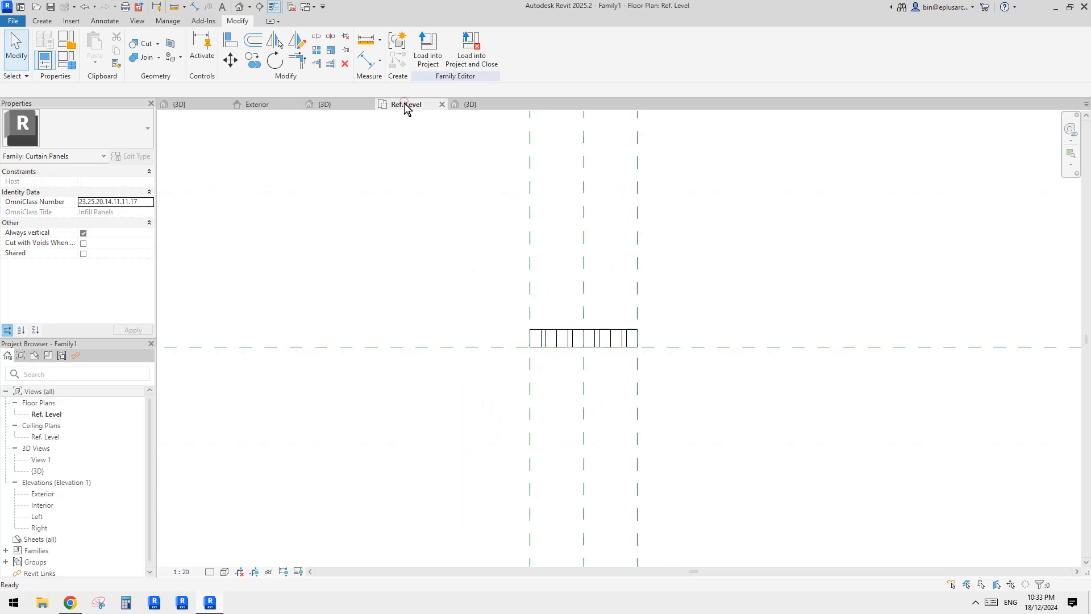
click(346, 102)
click(194, 102)
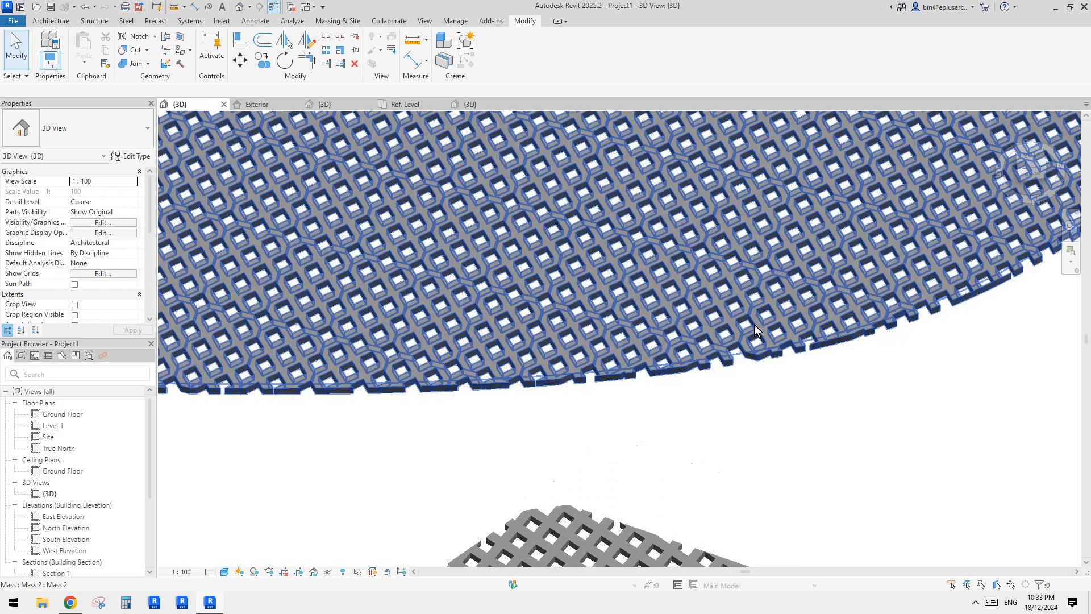
Open the free-form mass for in-place editing and show the 3D view in hidden line style.
click(694, 314)
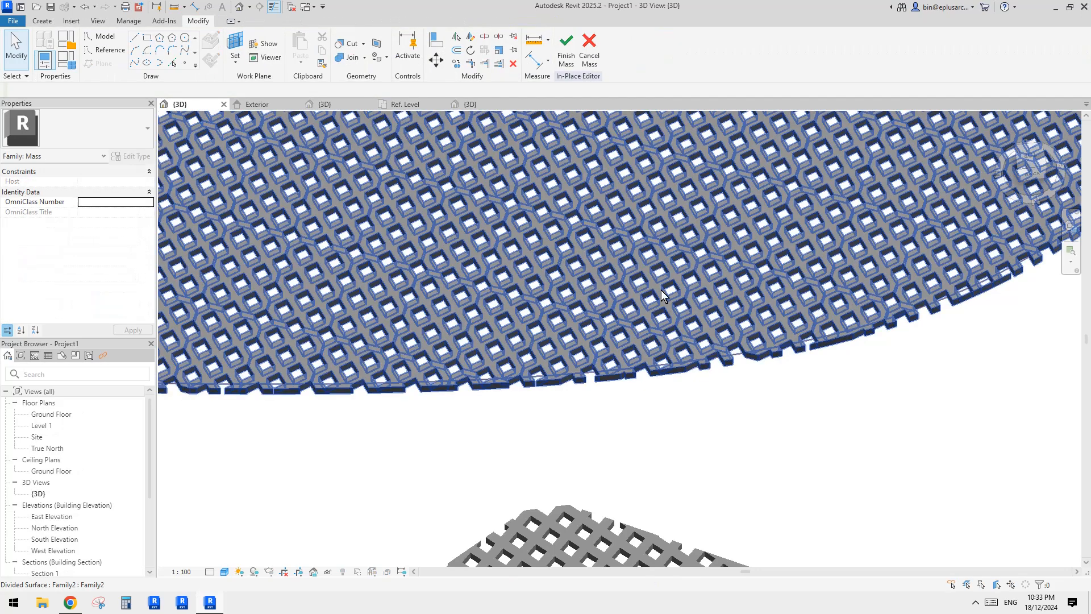
scroll(660, 318, down, 4)
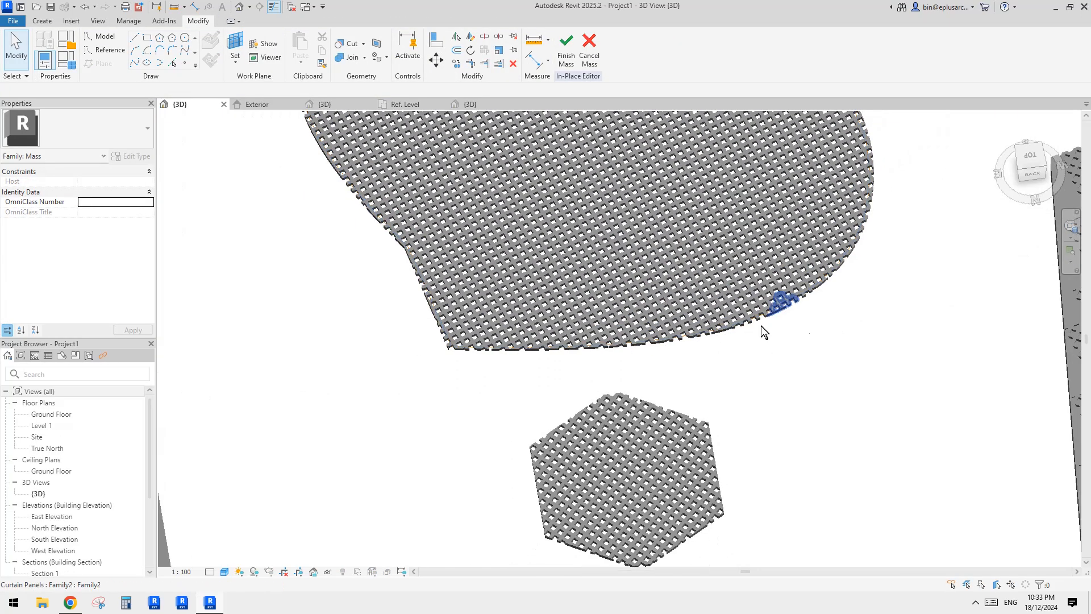
key(Tab)
click(845, 261)
middle_drag(882, 262, 791, 255)
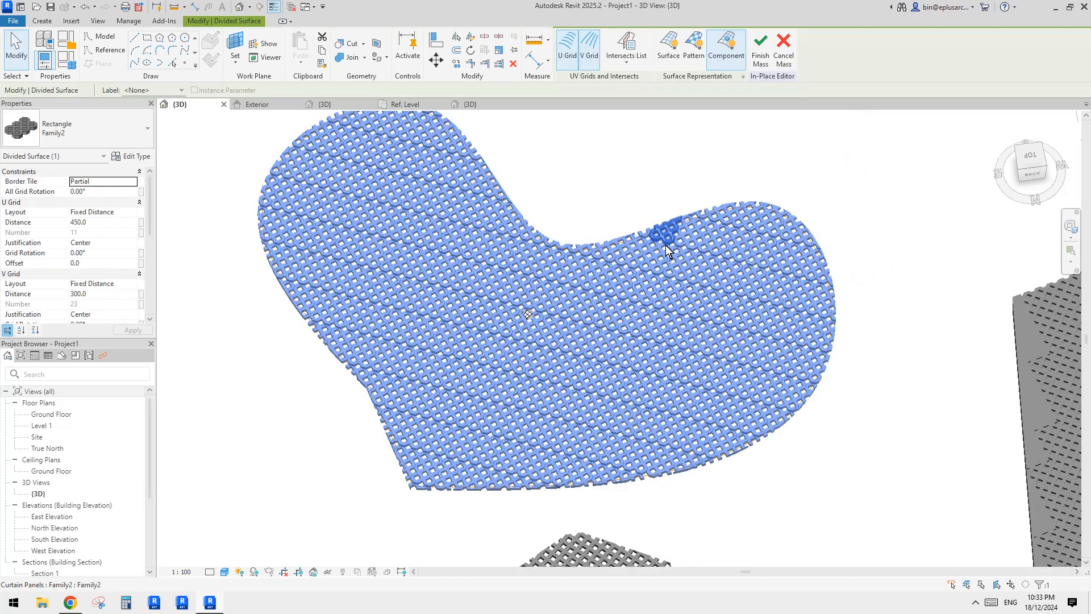
key(Escape)
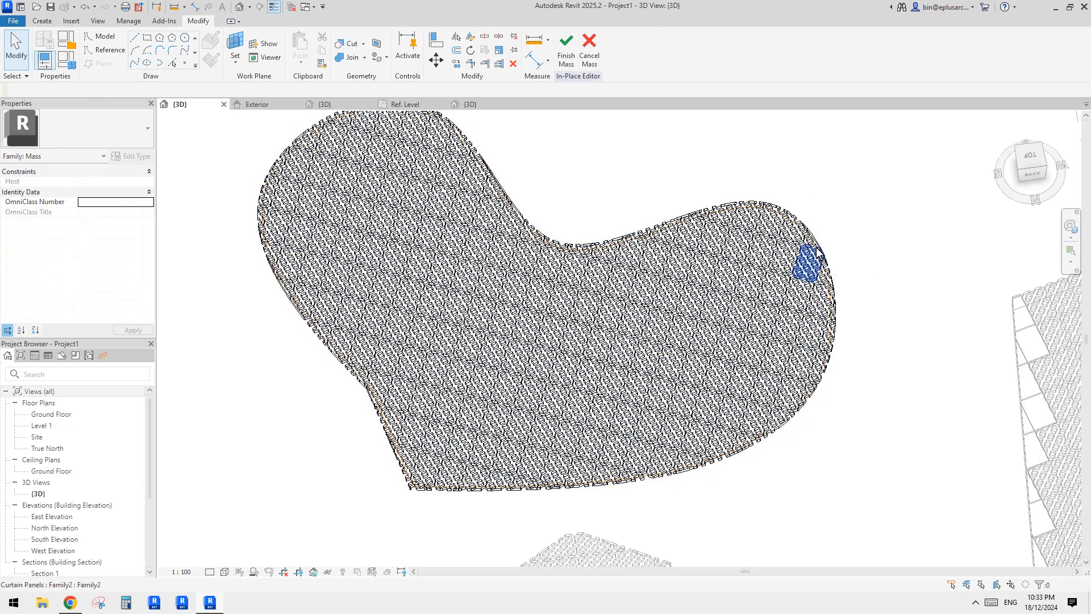
Select the free-form mass's divided surface and increase its grid distance to open gaps between the panels.
key(Tab)
key(Tab)
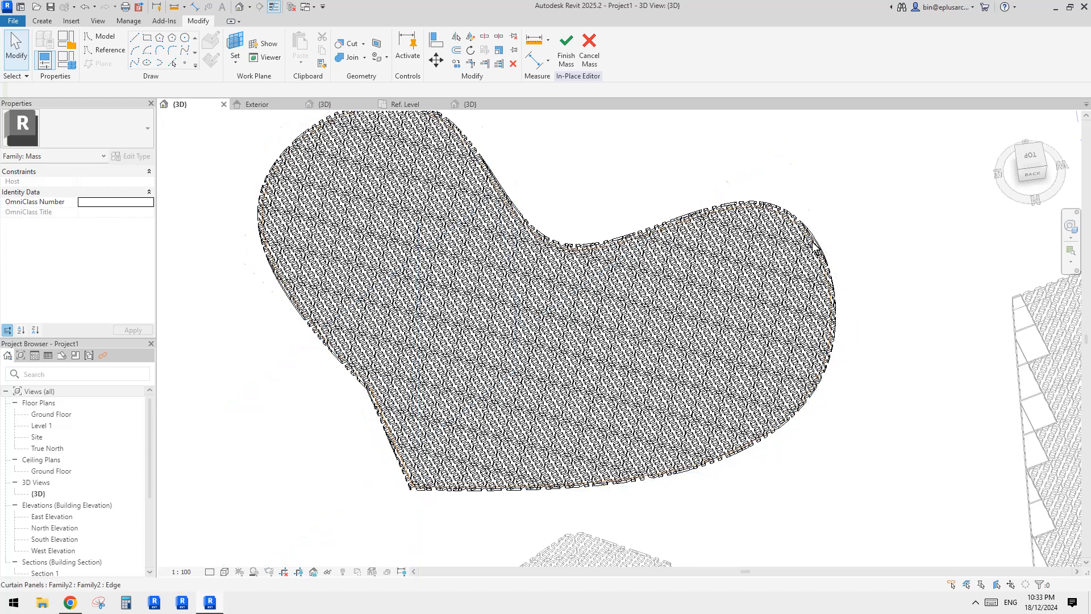
click(813, 243)
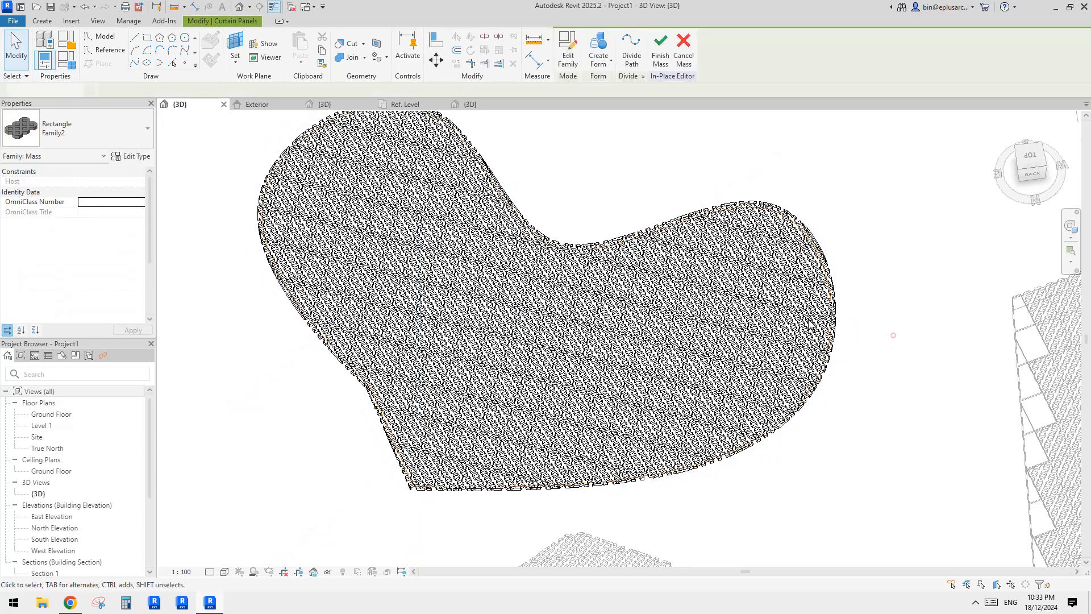
click(741, 307)
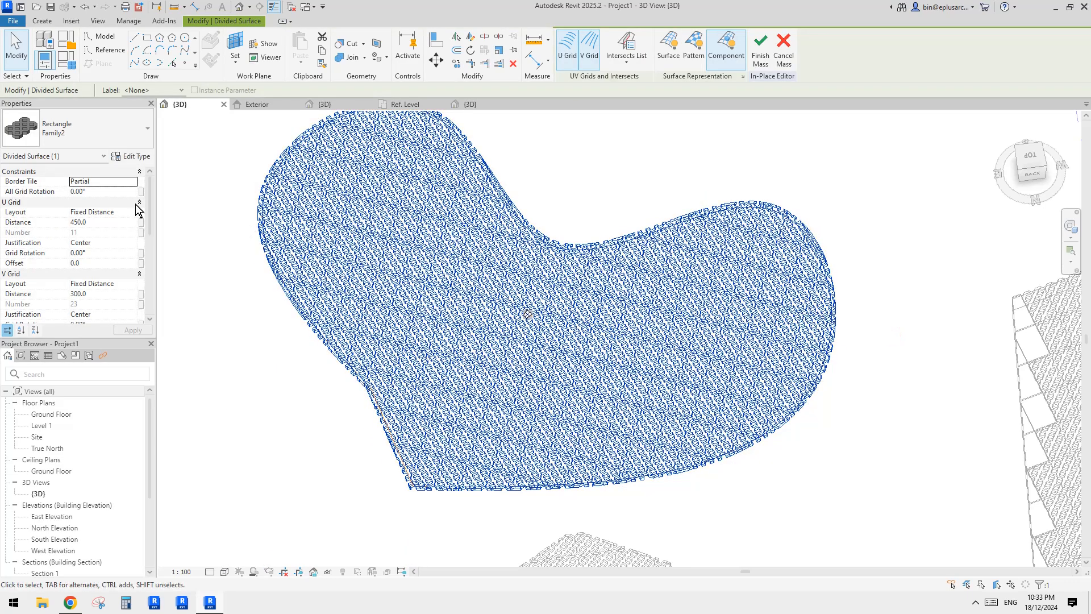
click(76, 223)
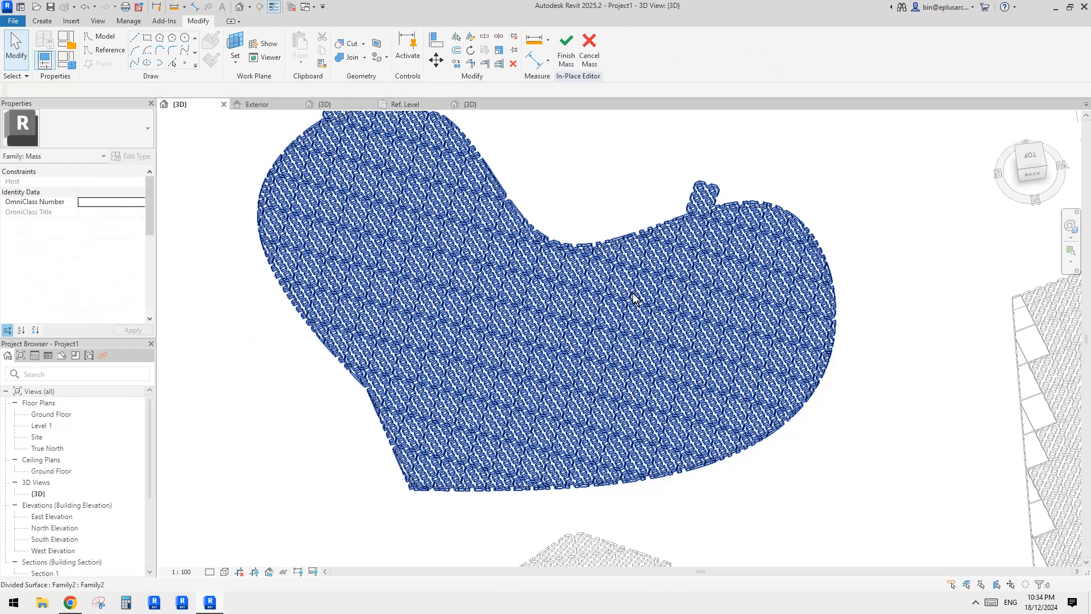
Inspect the gaps between the free-form panels in shaded display and finish the in-place mass edit.
middle_drag(904, 320, 910, 314)
scroll(886, 321, up, 6)
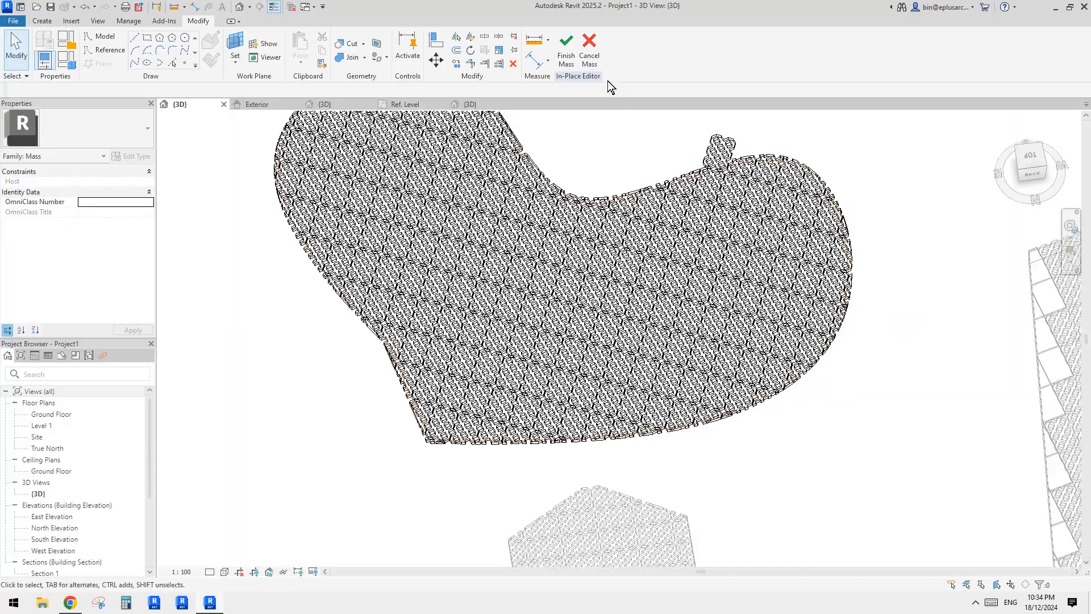
scroll(862, 371, down, 2)
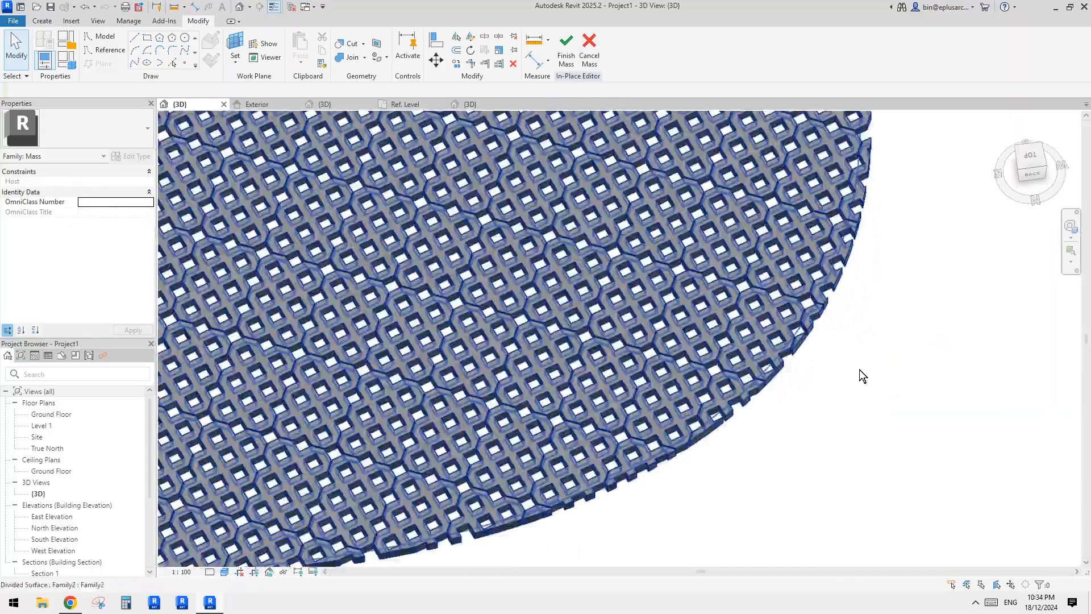
mouse_move(858, 375)
shift+middle_down()
mouse_move(916, 356)
mouse_move(886, 346)
mouse_move(921, 244)
mouse_move(897, 205)
mouse_move(874, 193)
mouse_move(956, 223)
mouse_move(846, 302)
mouse_move(818, 281)
mouse_move(853, 384)
mouse_move(874, 295)
mouse_move(923, 285)
mouse_move(872, 378)
shift+middle_up()
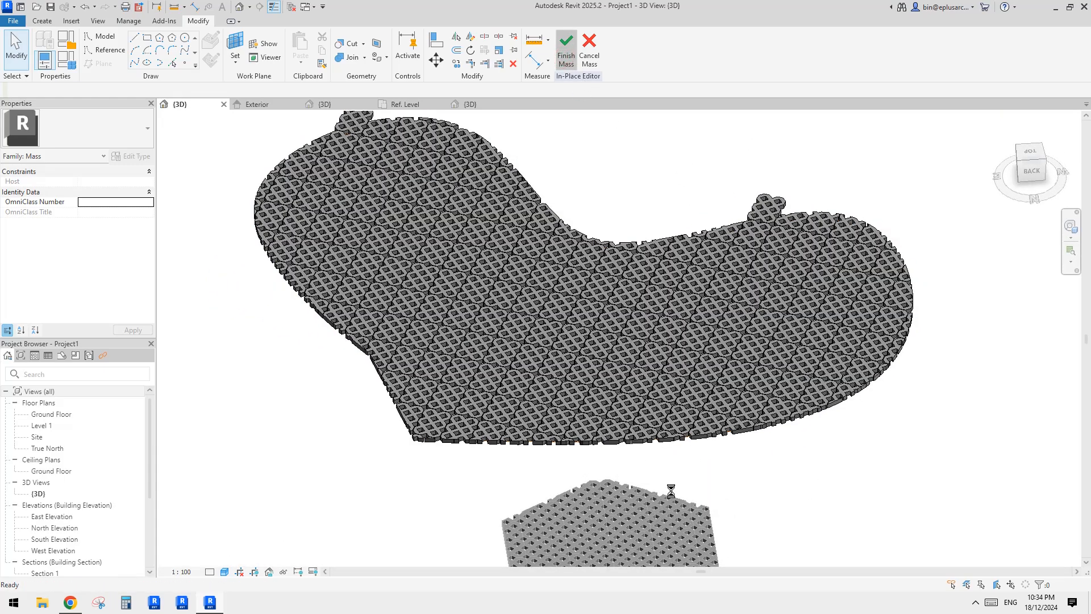
scroll(756, 470, down, 3)
shift+middle_drag(756, 470, 670, 400)
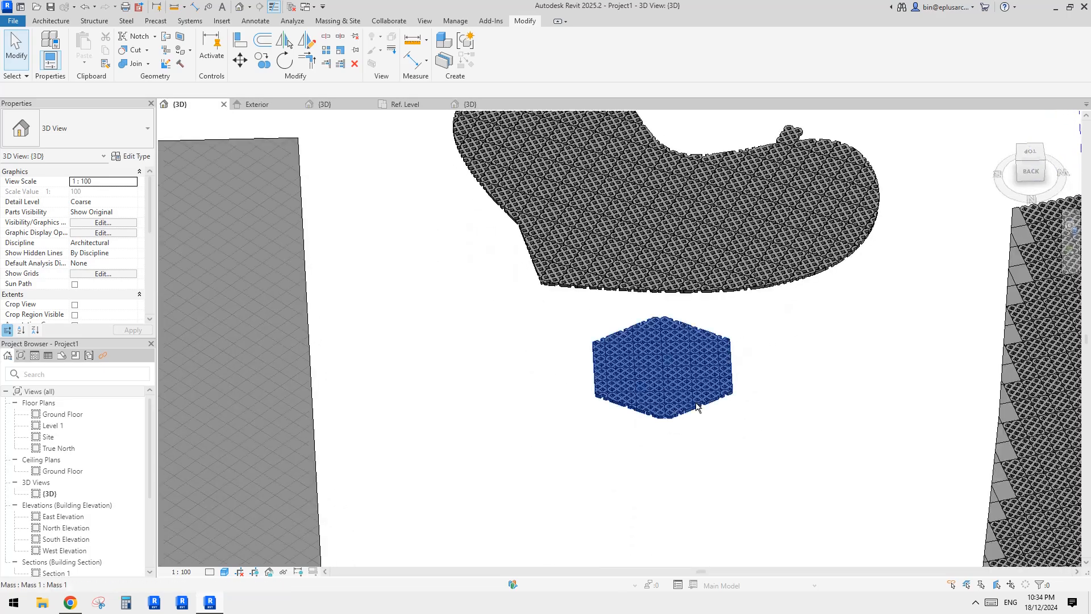
Examine the hexagonal mass up close, selecting a single panel near its lower edge to check its joints.
scroll(670, 400, up, 3)
scroll(670, 400, up, 4)
scroll(636, 377, up, 3)
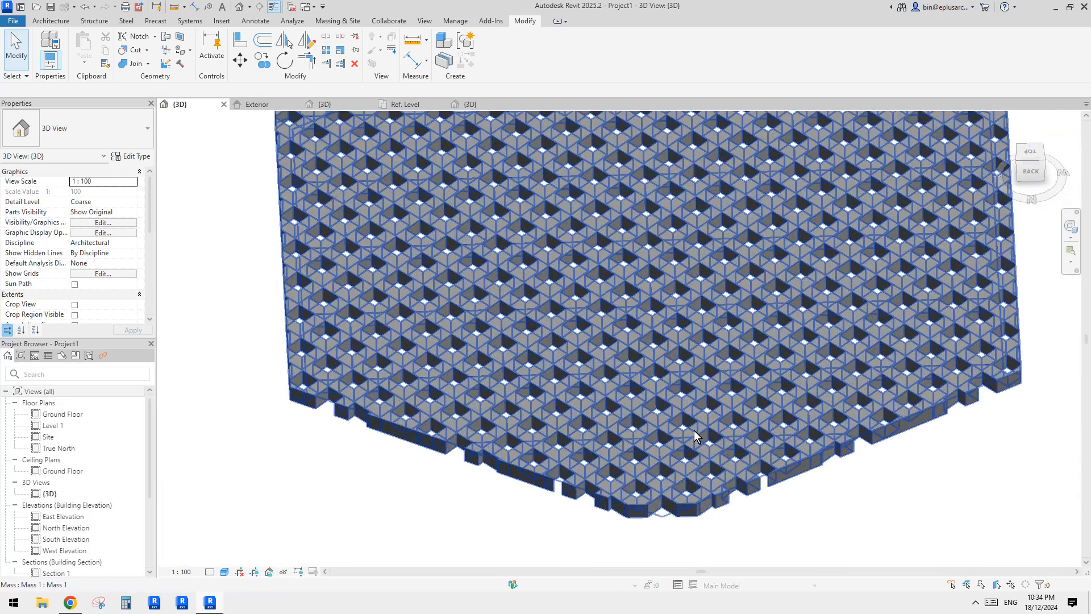
click(682, 420)
scroll(682, 420, down, 4)
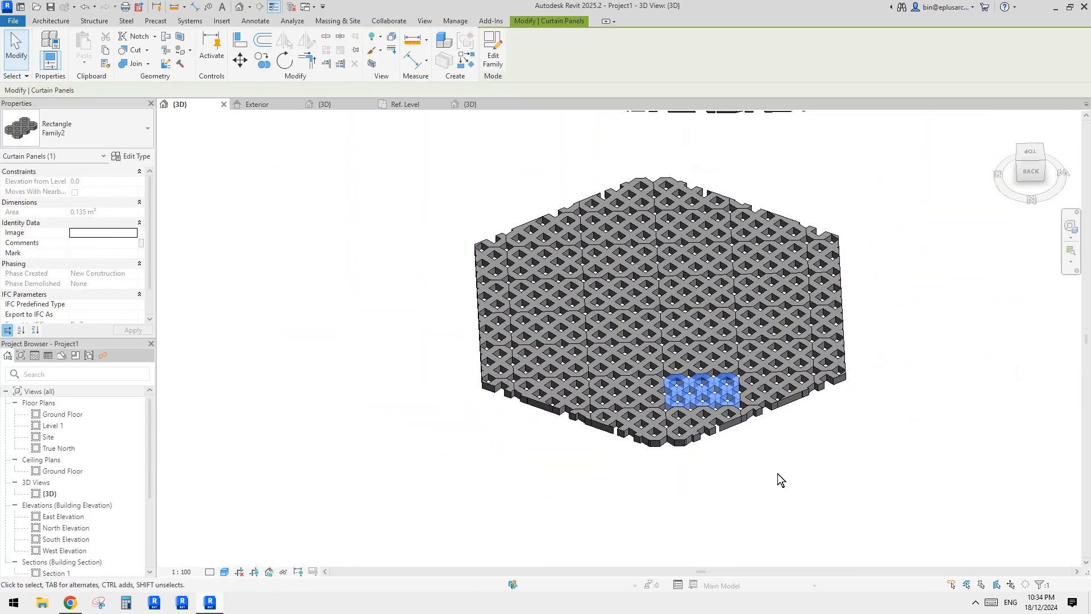
click(780, 475)
scroll(705, 355, down, 3)
scroll(653, 336, up, 1)
scroll(654, 334, up, 2)
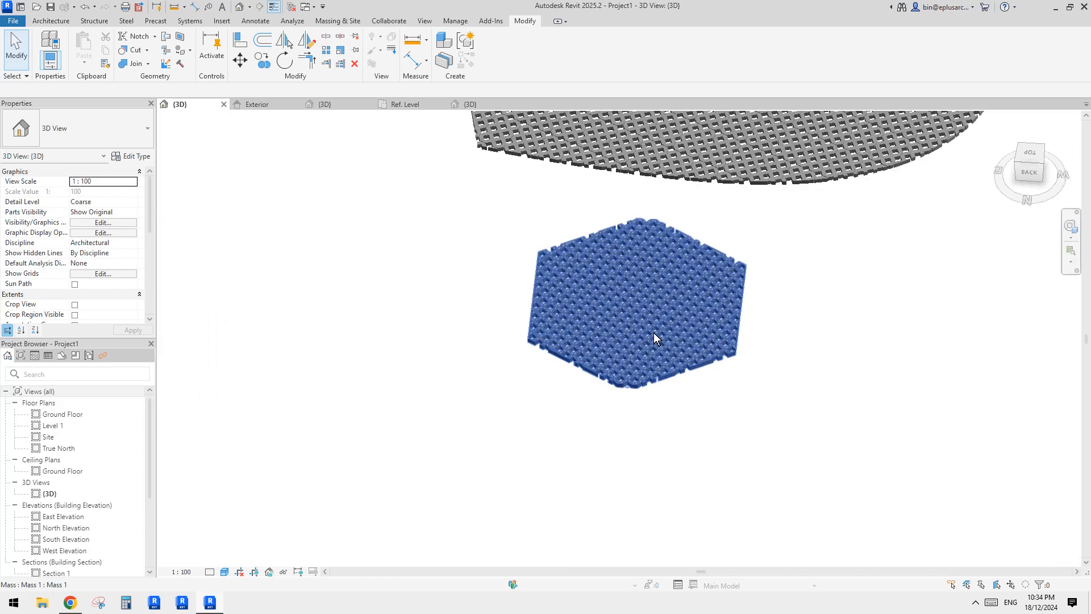
Compare the hexagonal mass's panel joints with those of the free-form mass and view all the panelled surfaces together.
scroll(681, 363, up, 2)
middle_drag(681, 363, 656, 375)
click(631, 359)
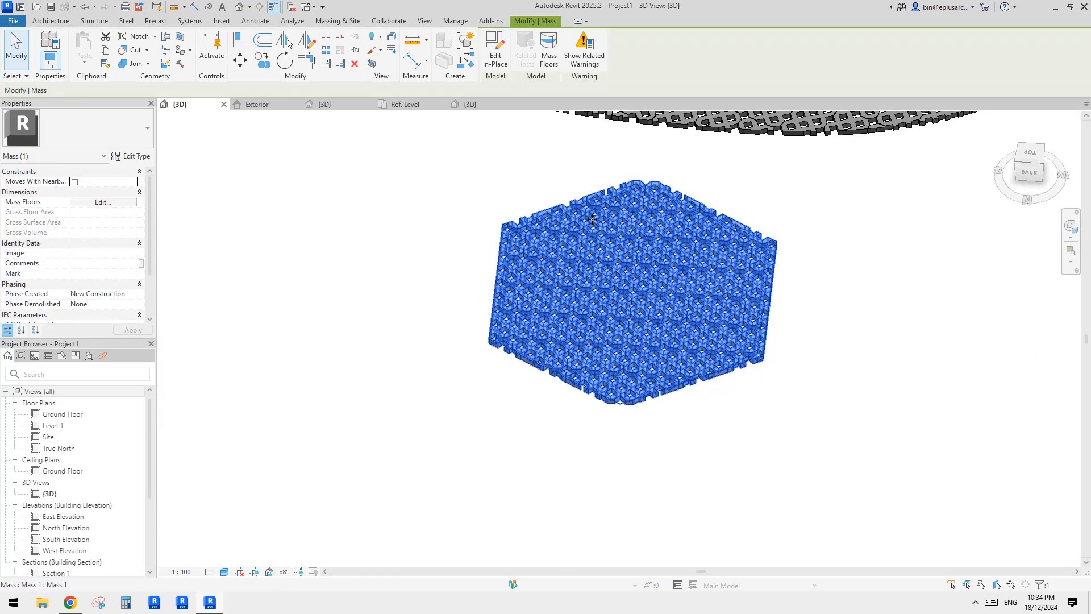
scroll(544, 298, down, 3)
middle_drag(592, 336, 614, 367)
scroll(606, 287, up, 2)
key(Escape)
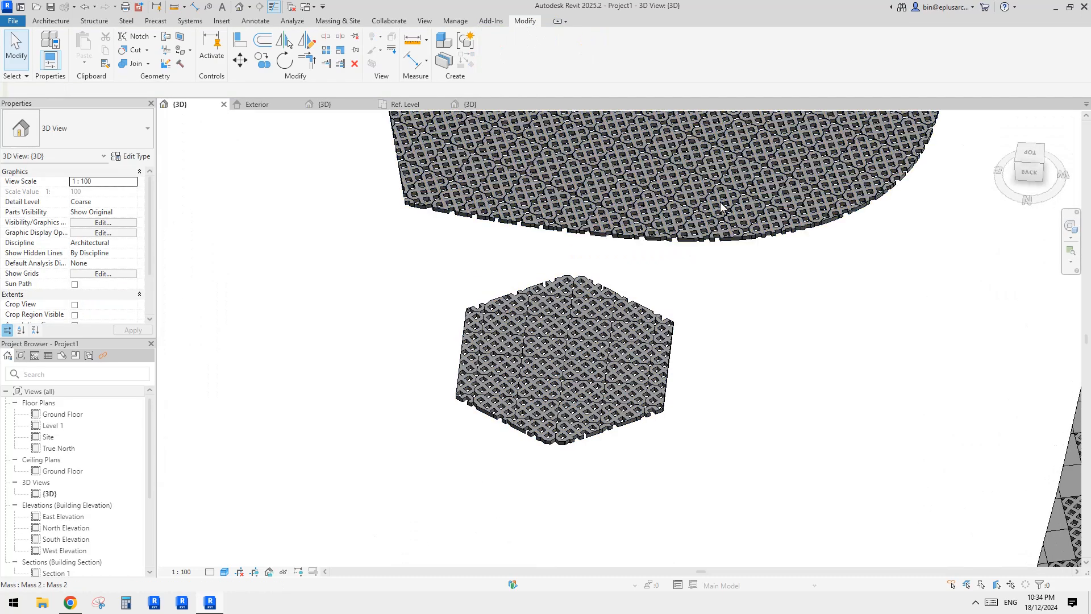
key(Escape)
click(728, 198)
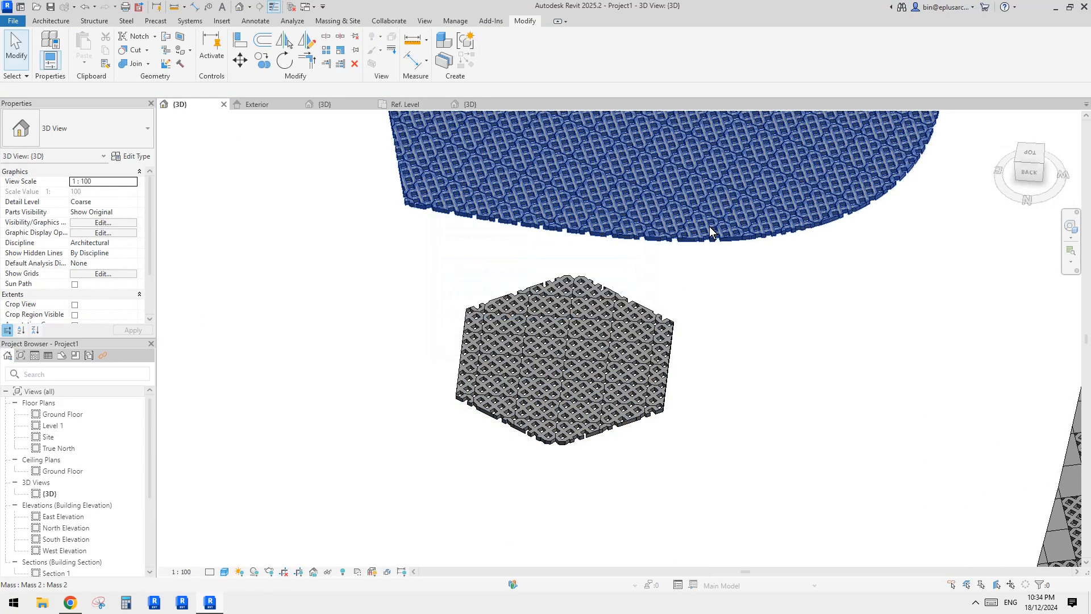
click(593, 377)
scroll(593, 378, up, 5)
key(Escape)
scroll(815, 451, down, 8)
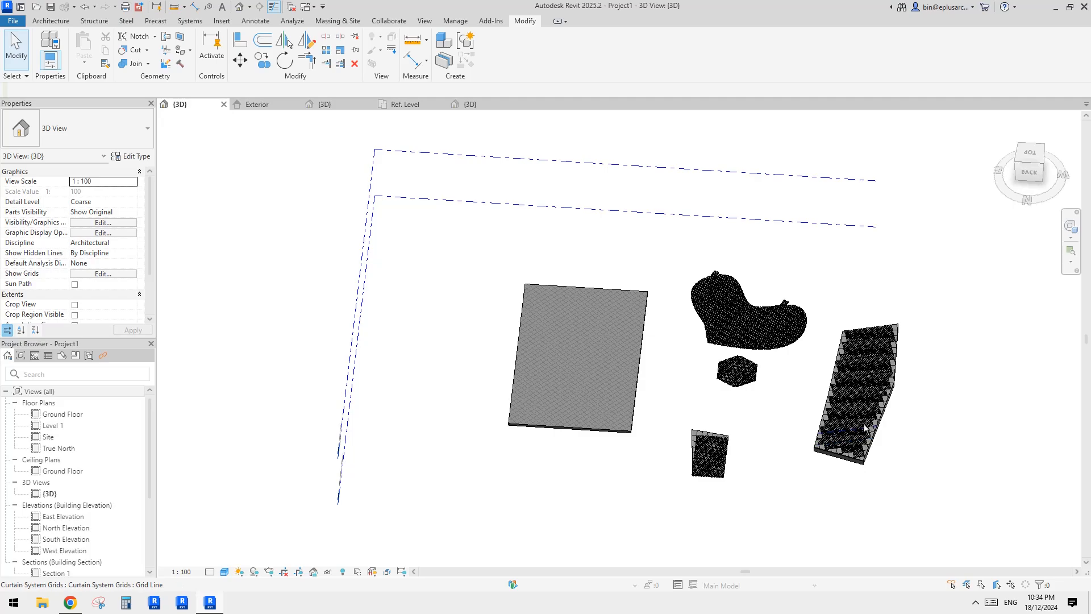
Edit the hexagonal mass in place, setting its divided surface's U grid distance to 455 and V grid distance to 305.
scroll(748, 378, up, 8)
shift+middle_drag(731, 319, 748, 447)
click(606, 200)
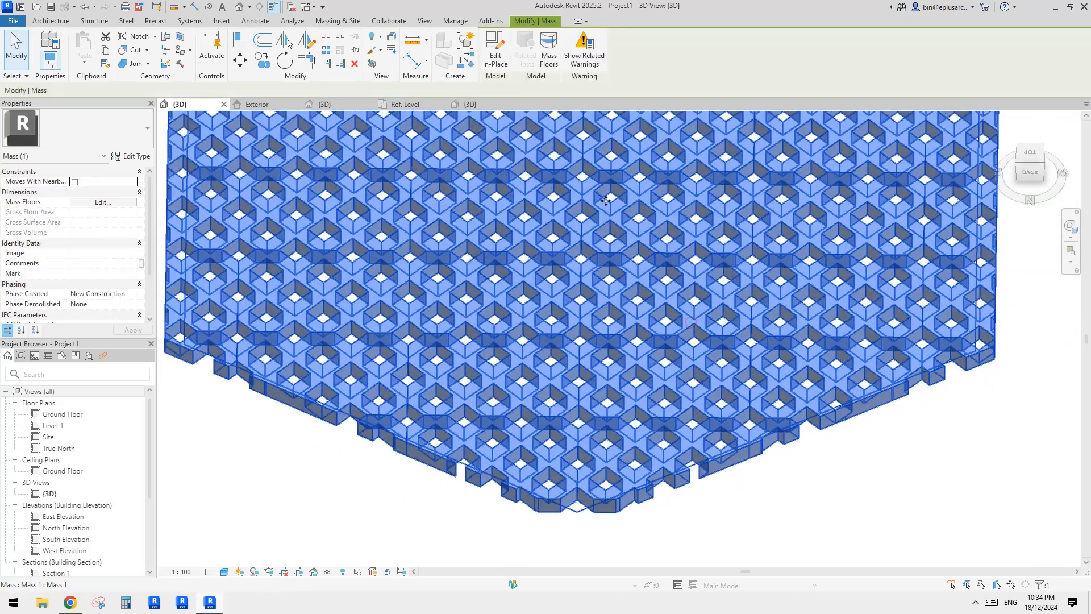
click(496, 51)
click(332, 301)
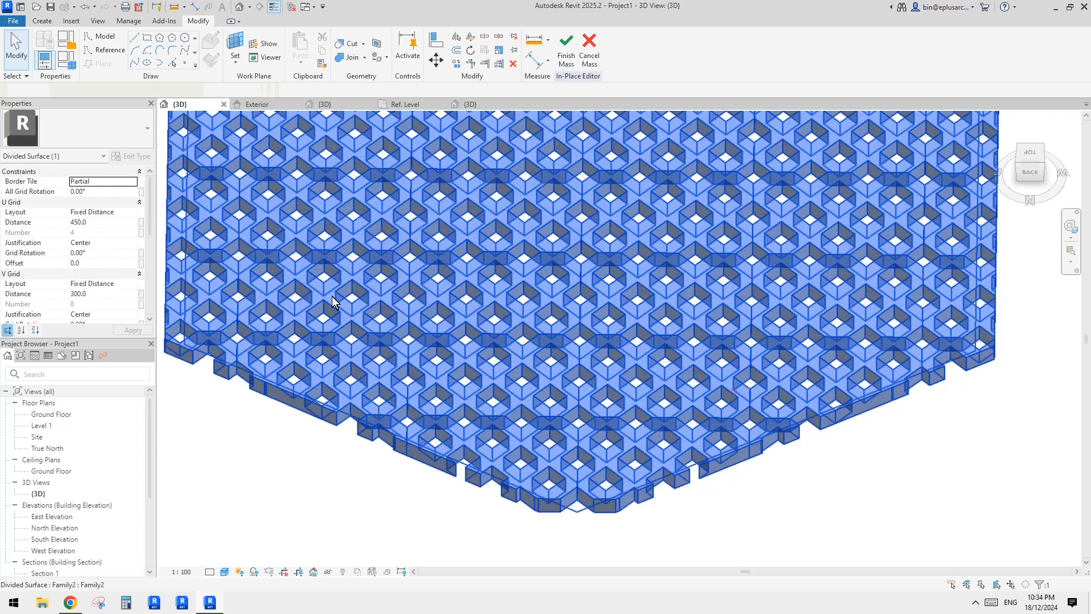
click(96, 224)
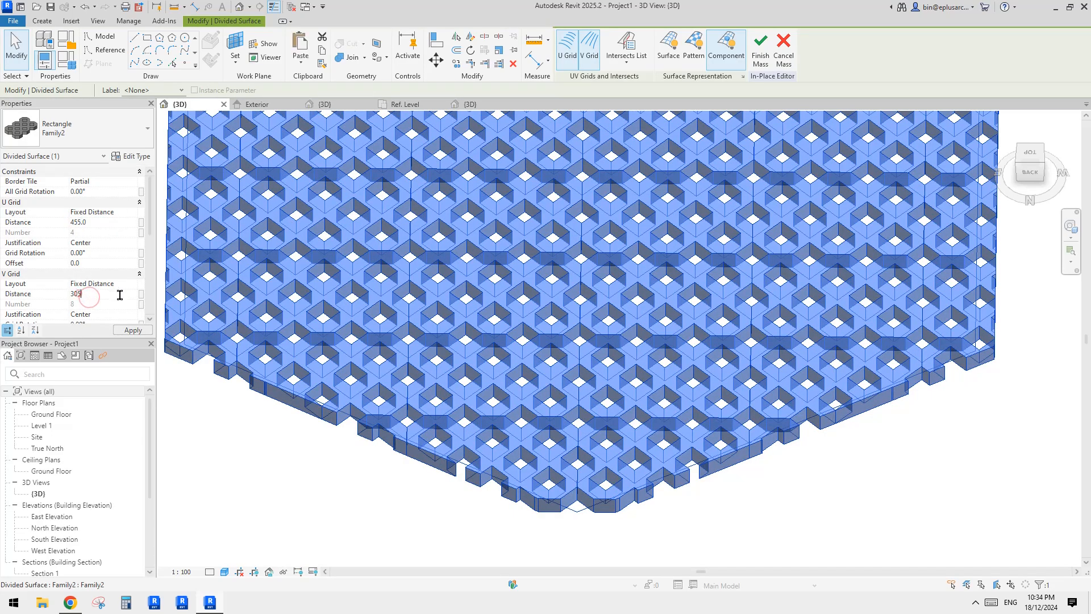
click(212, 413)
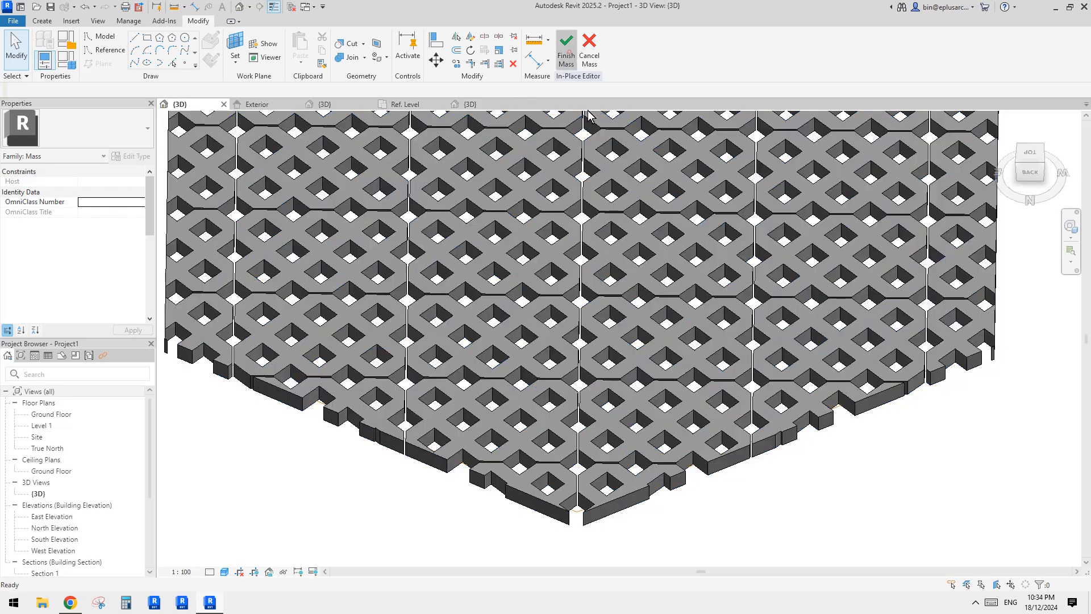
Edit the Sloped Glazing roof's type to a Grid 1 spacing of 305 and Grid 2 spacing of 455, deleting types that cannot be made.
scroll(876, 424, down, 5)
scroll(879, 436, up, 10)
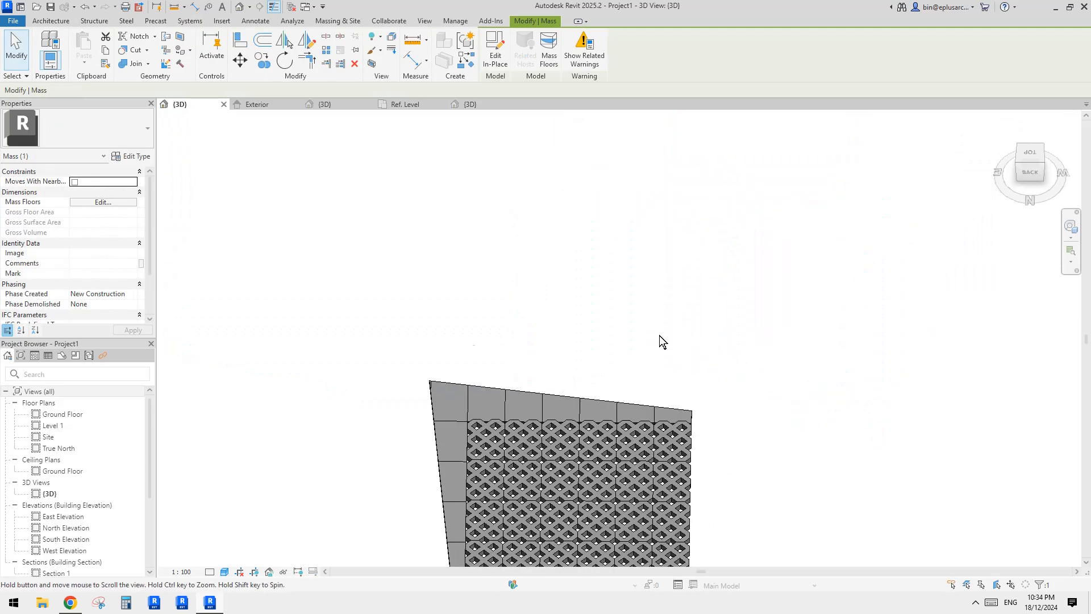
scroll(631, 354, up, 3)
click(603, 315)
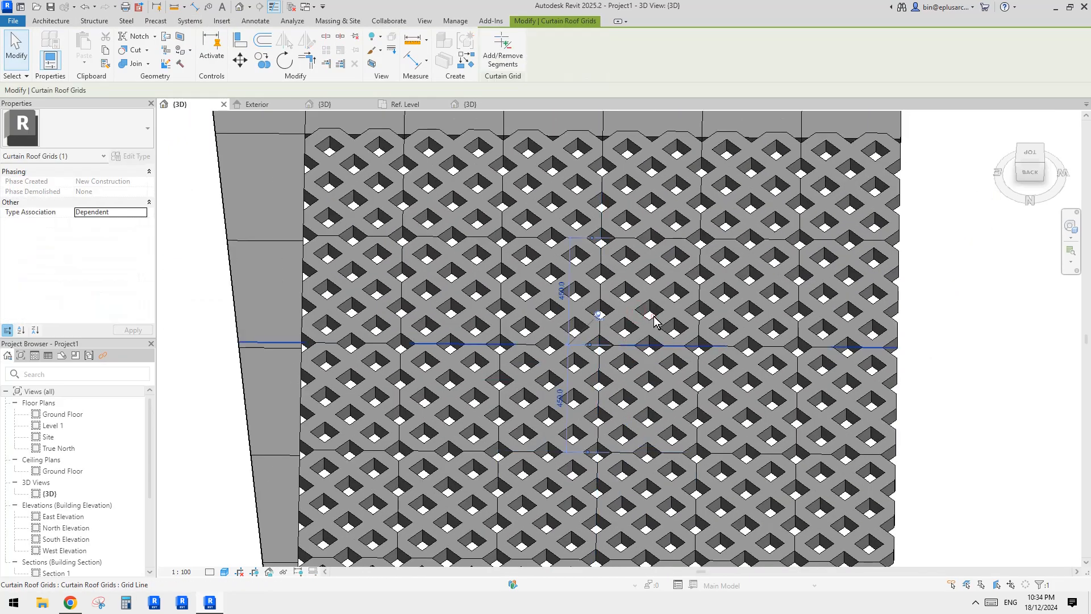
click(654, 316)
click(654, 311)
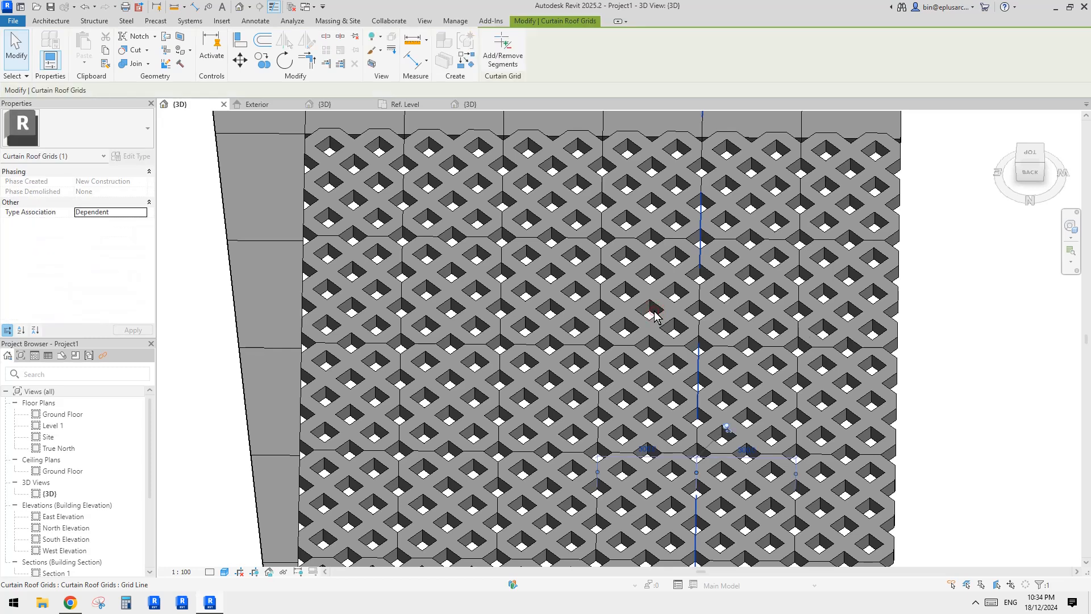
key(Tab)
click(655, 311)
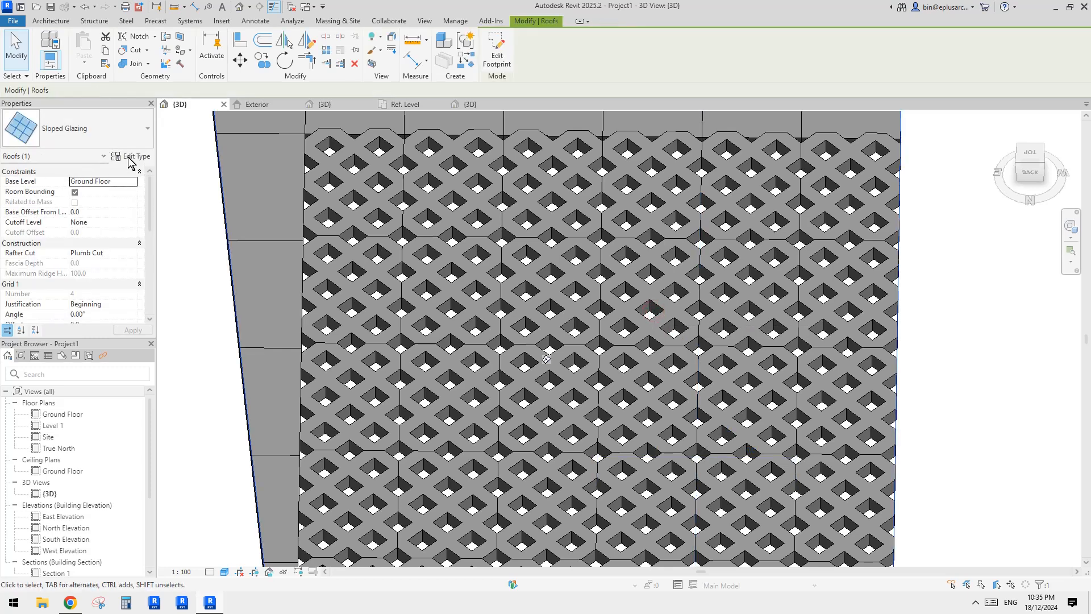
click(132, 155)
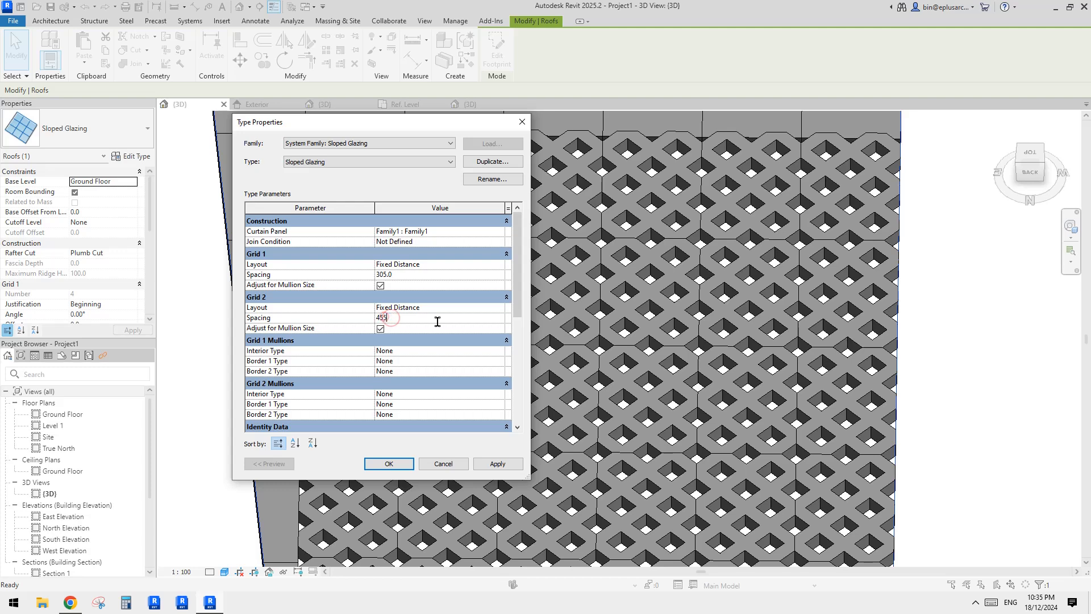
click(399, 469)
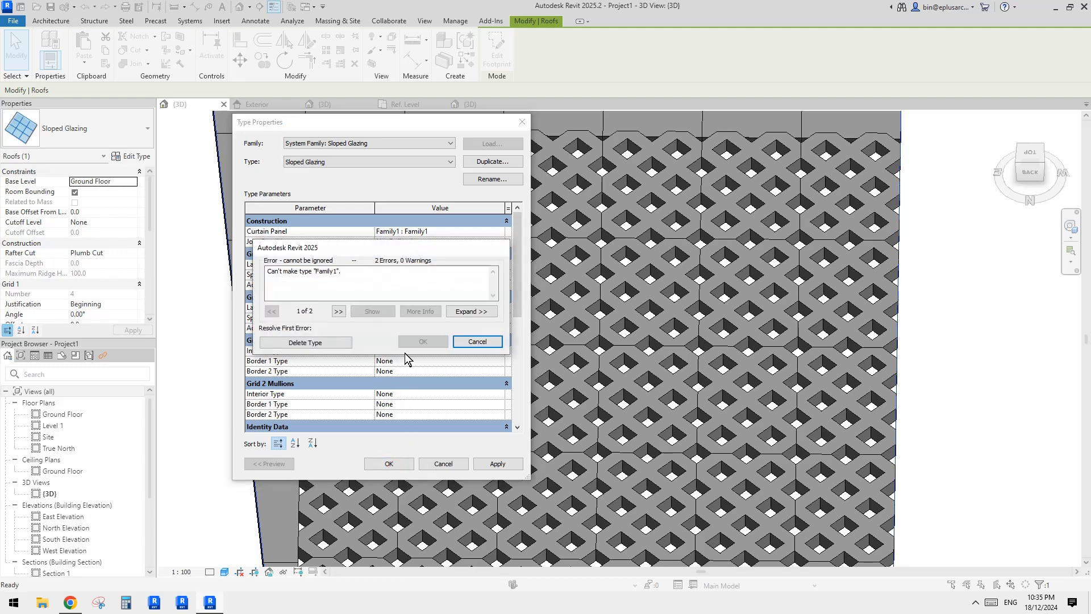
click(334, 348)
click(316, 340)
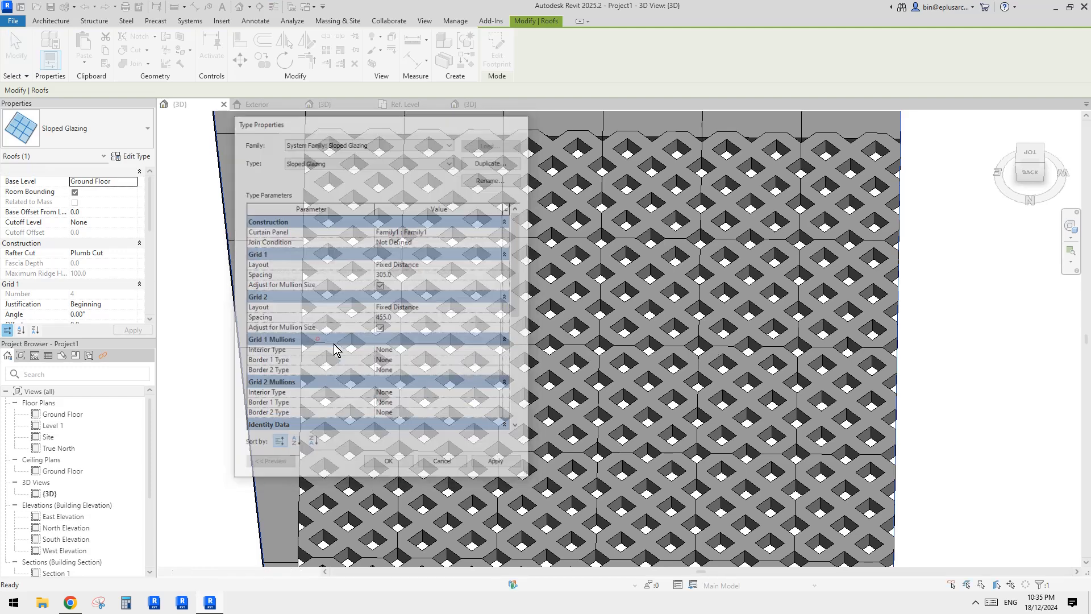
Turn off edge display in the shaded 3D view and inspect the joints between the sloped glazing's panels.
shift+middle_drag(335, 348, 653, 415)
scroll(698, 414, up, 5)
shift+middle_drag(816, 415, 824, 419)
middle_drag(577, 309, 629, 326)
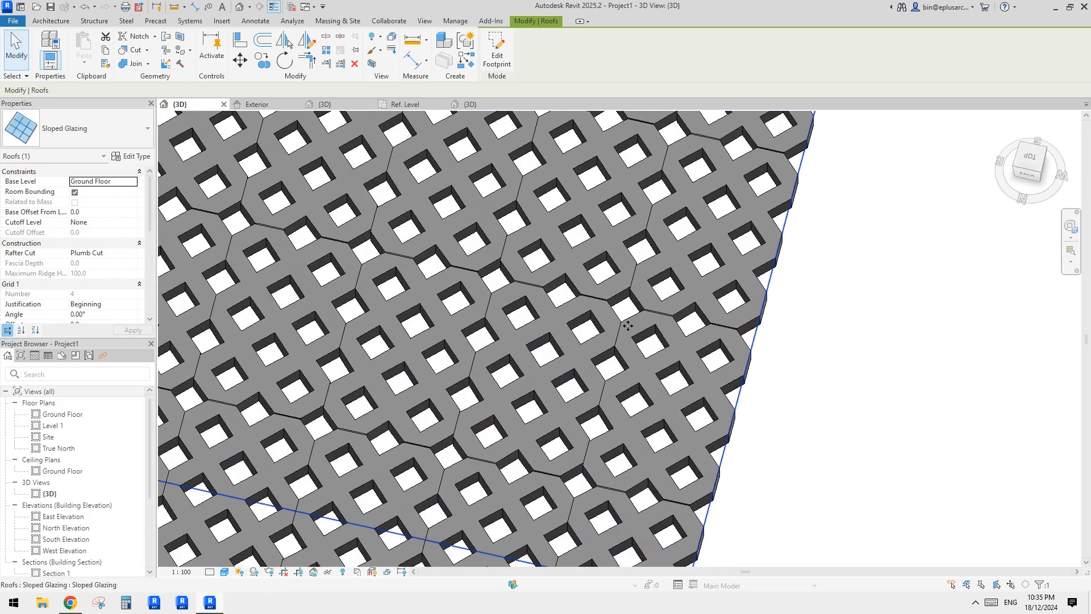
middle_drag(867, 364, 912, 391)
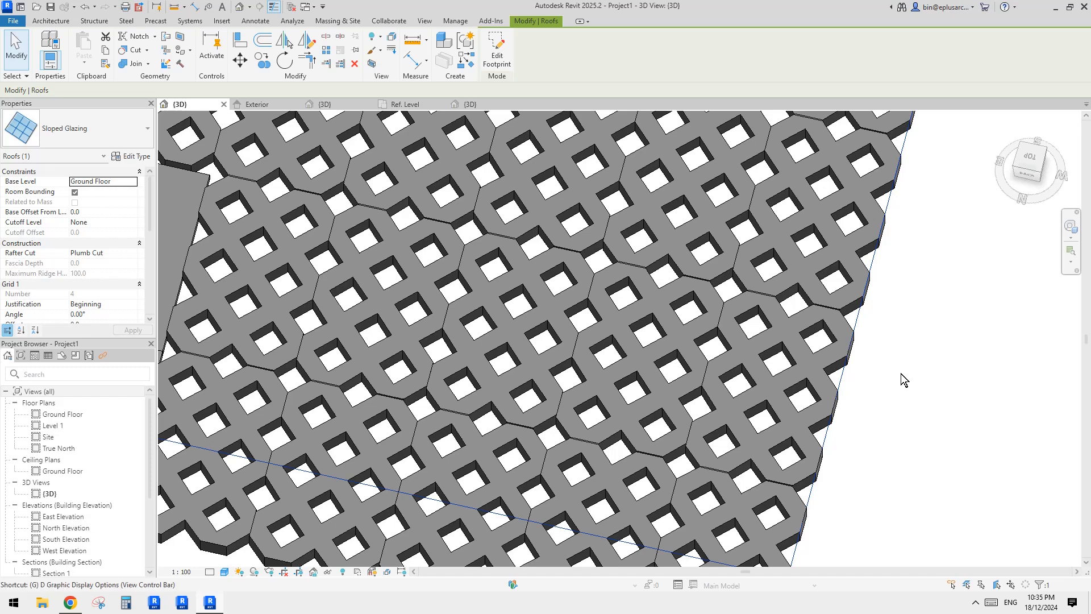
key(d)
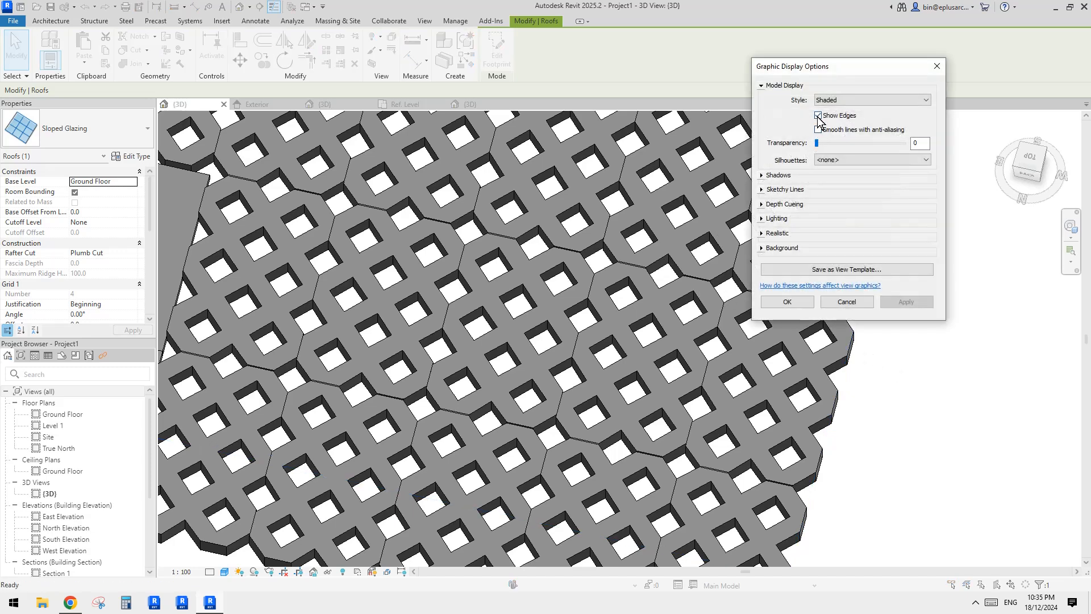
click(809, 302)
click(913, 371)
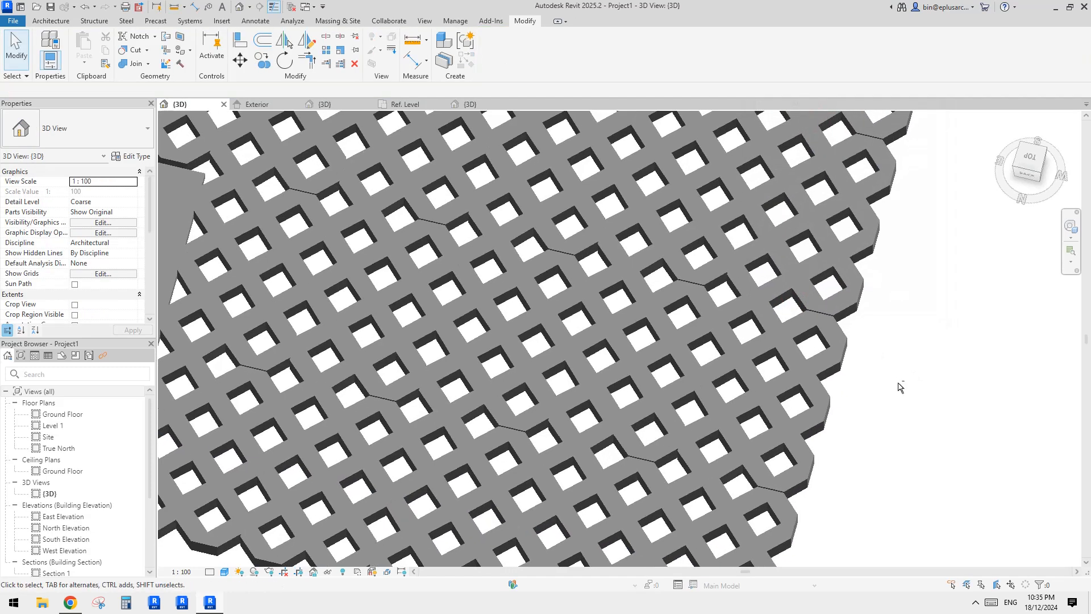
shift+middle_drag(777, 360, 828, 353)
scroll(905, 390, down, 2)
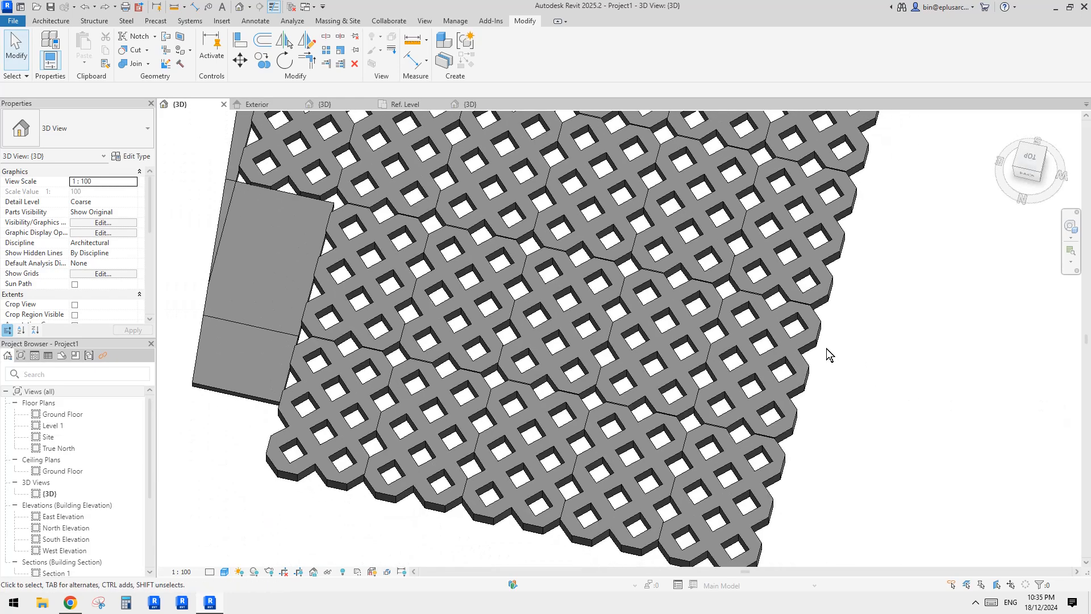
scroll(671, 377, up, 5)
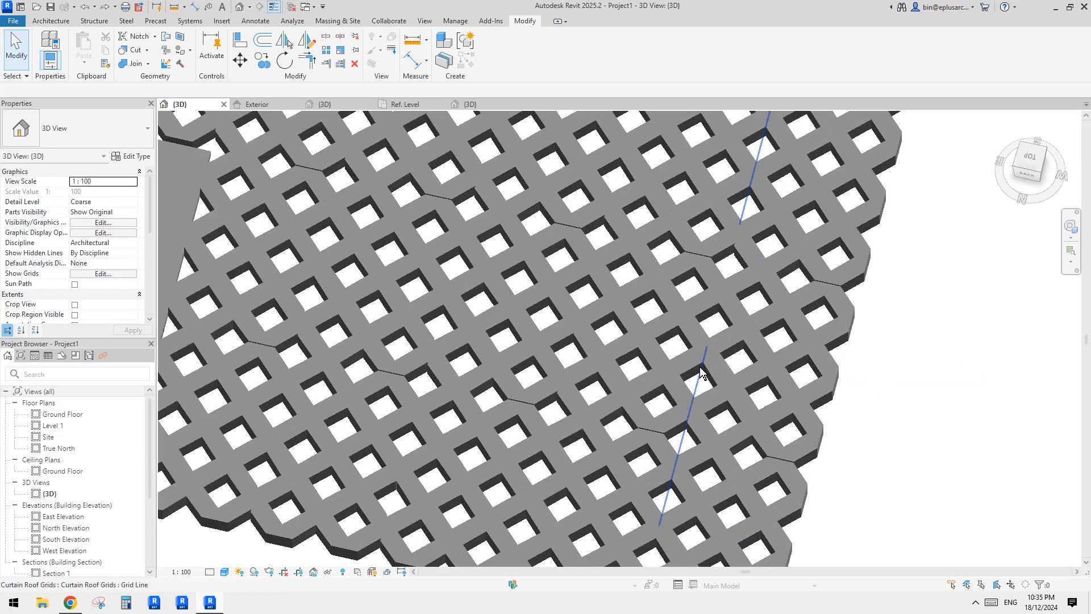
scroll(648, 381, down, 5)
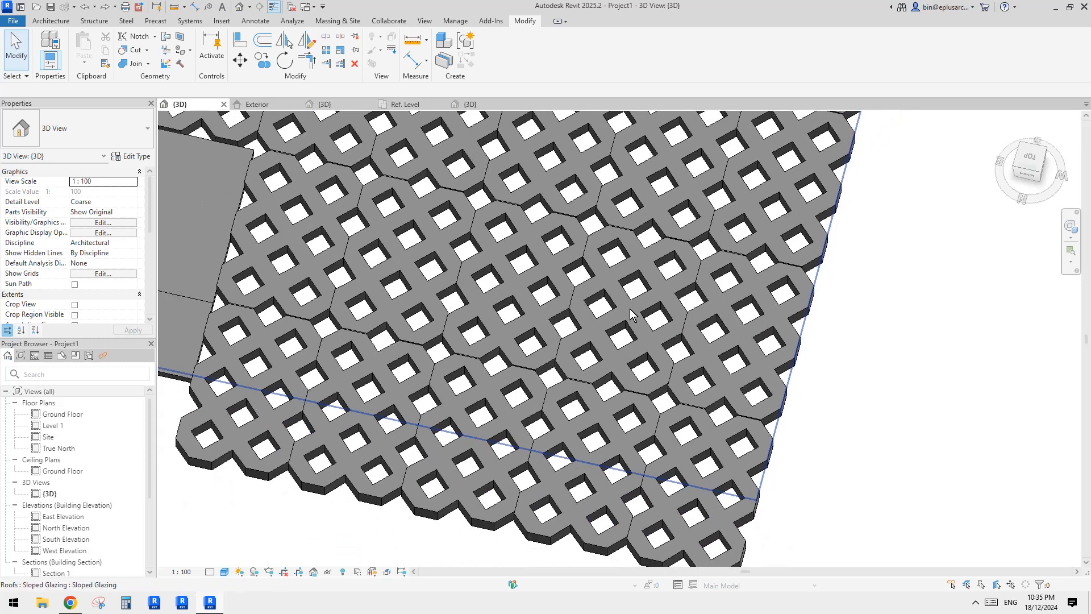
middle_drag(630, 308, 654, 341)
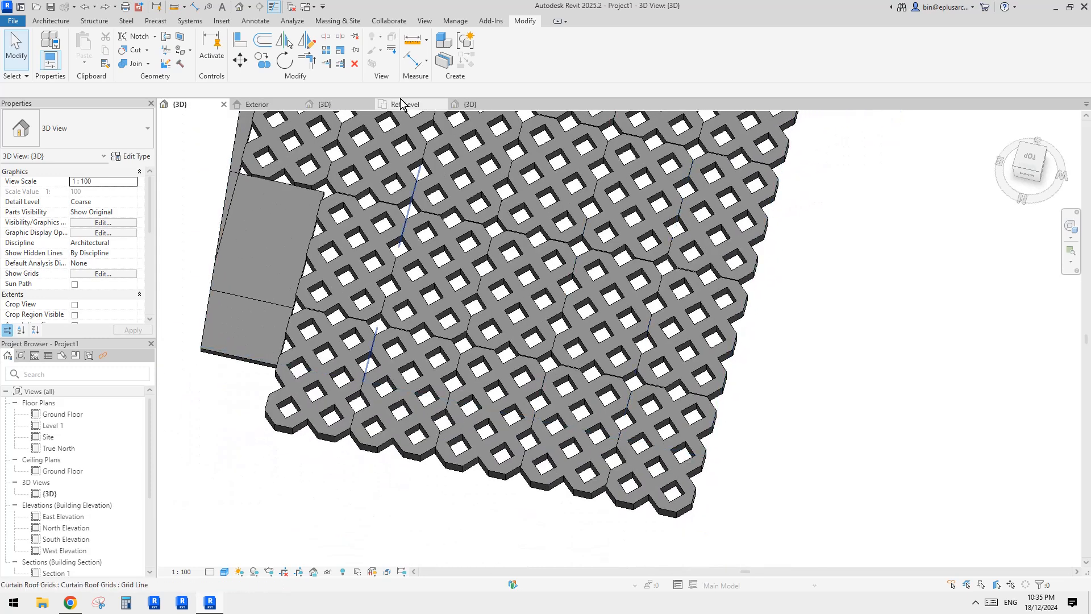
Switch to the curtain panel family's Exterior elevation and select the reference plane along the panel's upper edge.
click(405, 105)
click(342, 105)
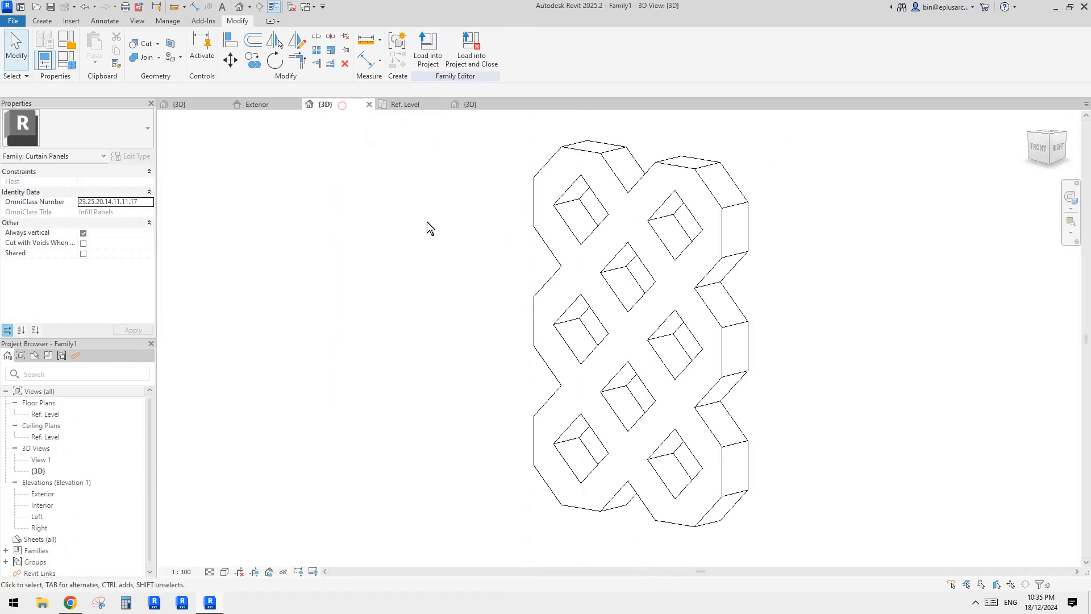
click(259, 105)
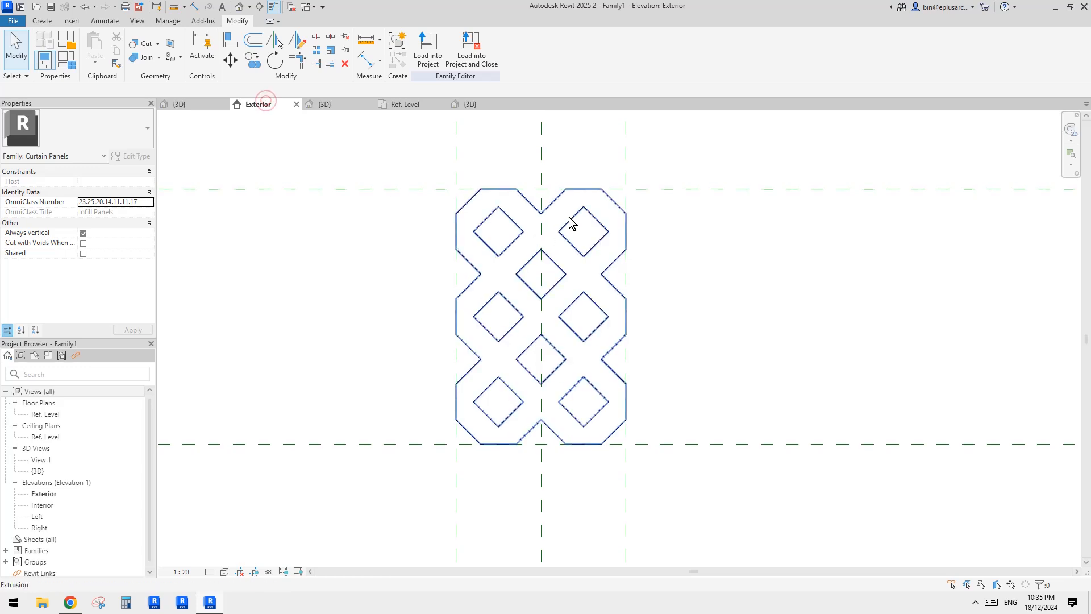
scroll(694, 229, down, 2)
click(690, 207)
scroll(690, 247, down, 2)
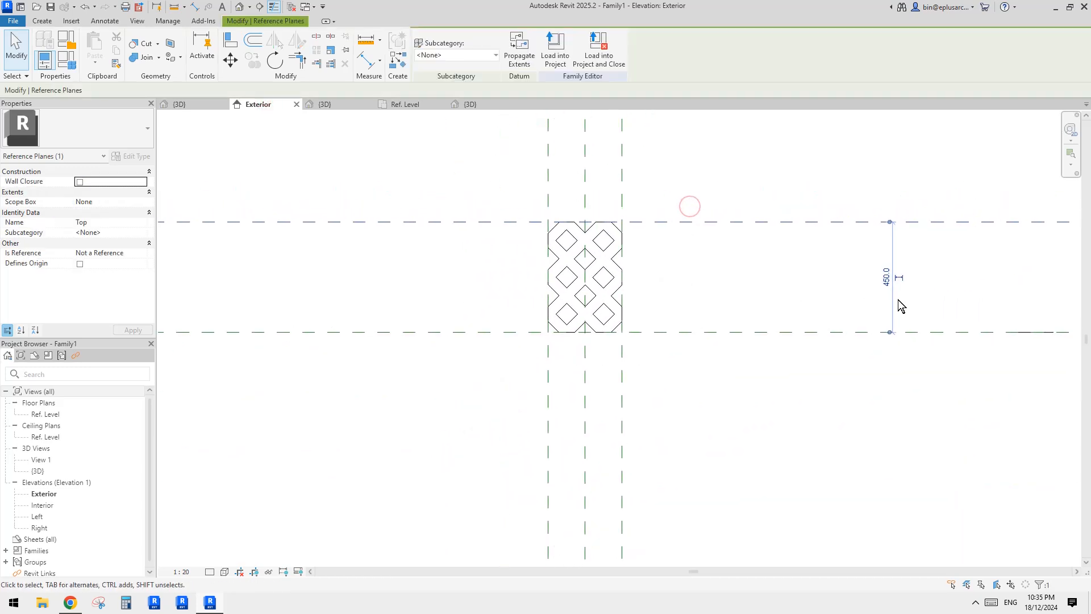
Examine the extent of the Top reference plane and how it meets the panel's outline and vertical reference planes.
scroll(890, 288, down, 2)
middle_drag(560, 261, 765, 296)
scroll(792, 248, up, 1)
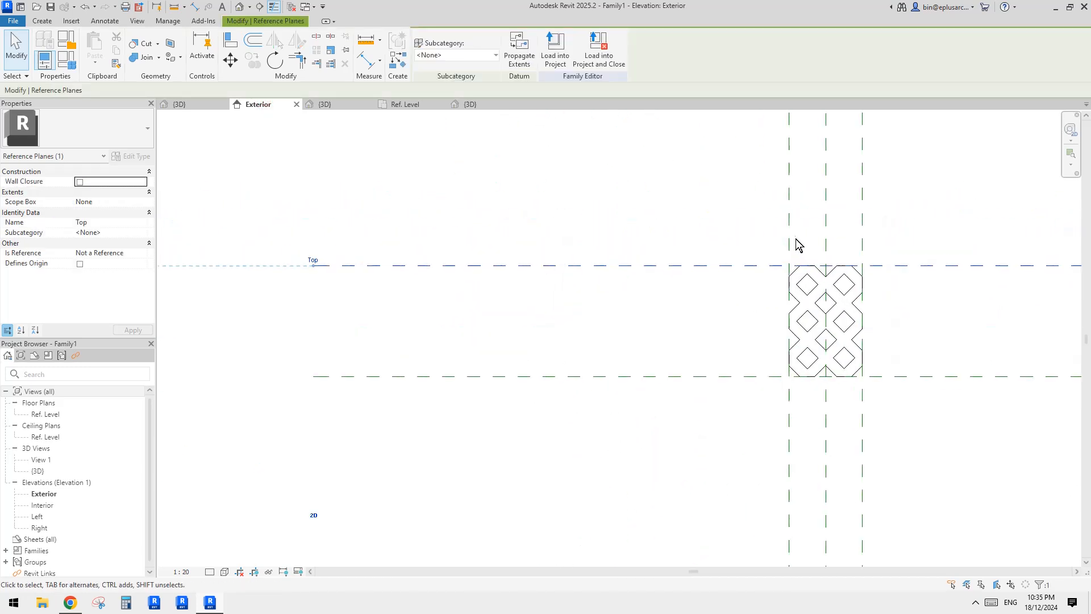
click(791, 231)
middle_drag(834, 259, 629, 250)
scroll(731, 275, up, 1)
click(731, 275)
click(529, 236)
scroll(508, 239, up, 2)
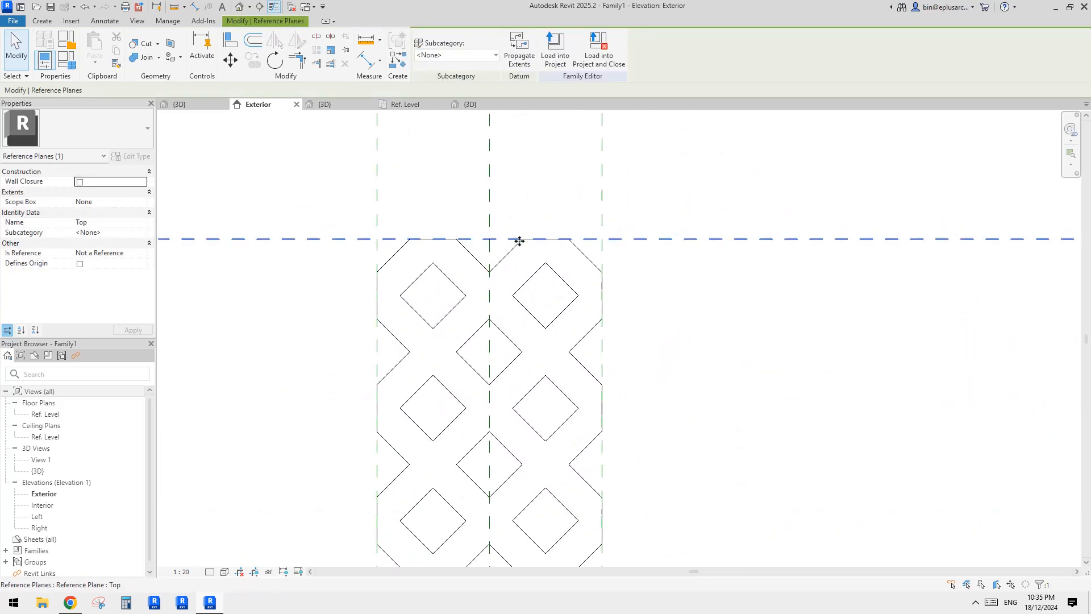
Try to move the Top reference plane slightly above the panel's upper edge.
scroll(528, 240, down, 2)
middle_drag(708, 289, 591, 278)
middle_drag(759, 298, 878, 291)
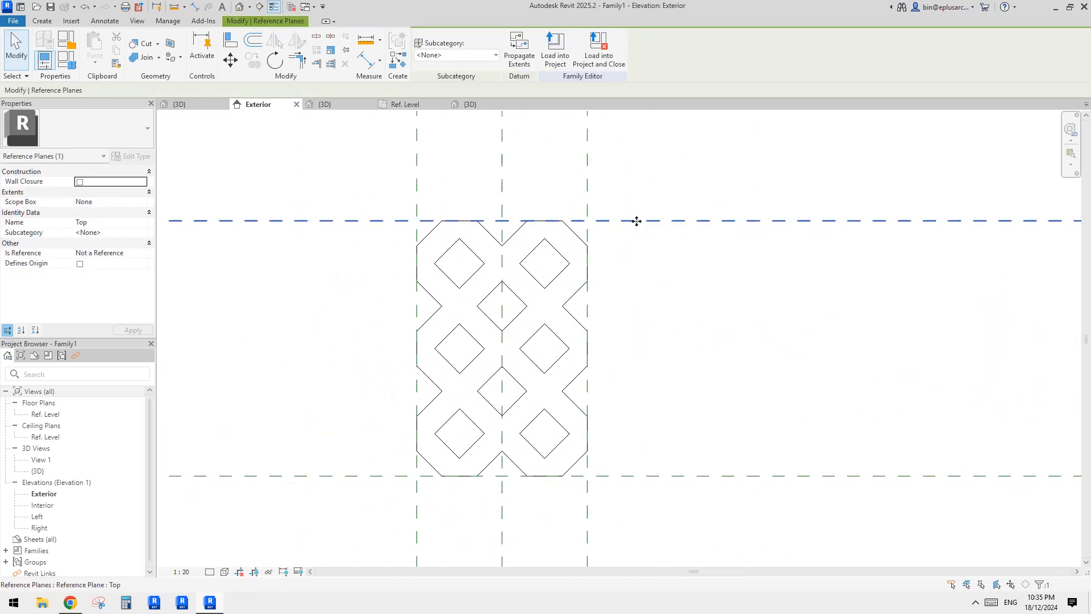
middle_drag(636, 221, 684, 236)
key(m)
key(v)
click(728, 198)
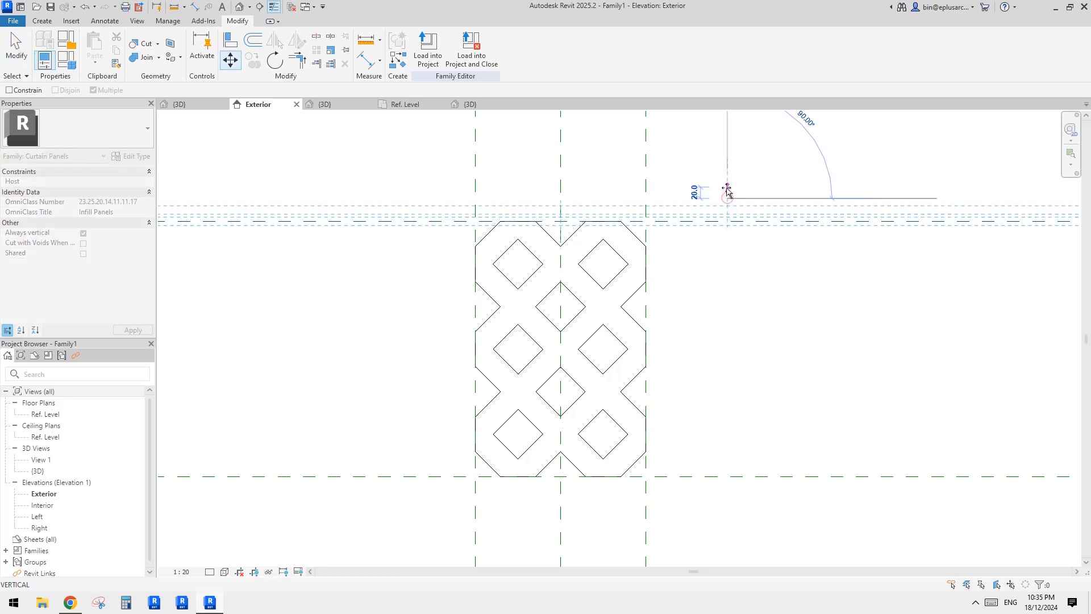
key(Return)
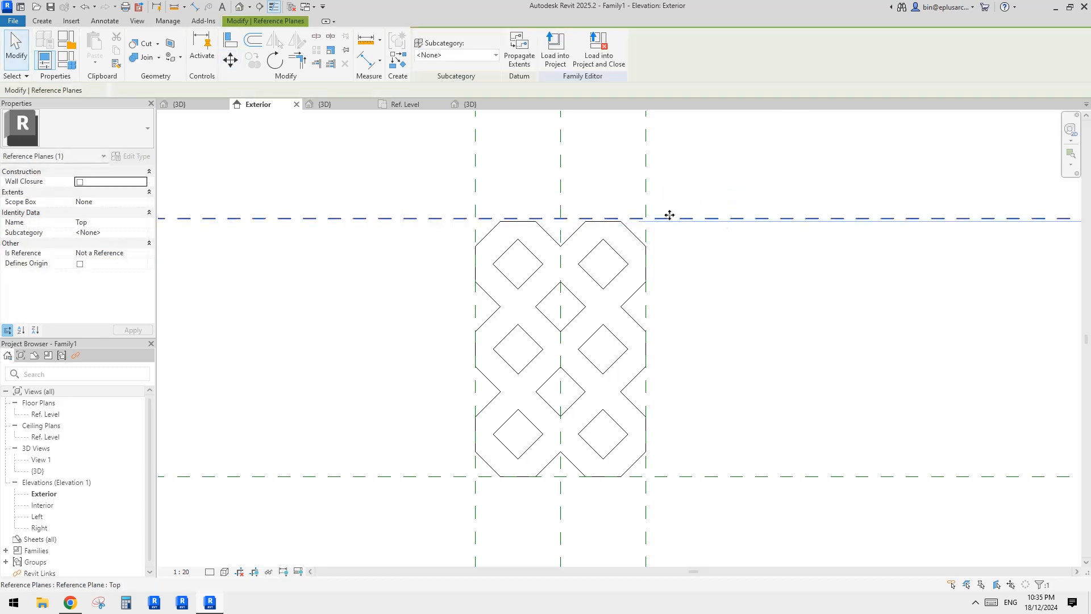
key(Escape)
Try to move the Left reference plane outward from the panel by 5.
click(645, 199)
middle_drag(648, 205, 653, 212)
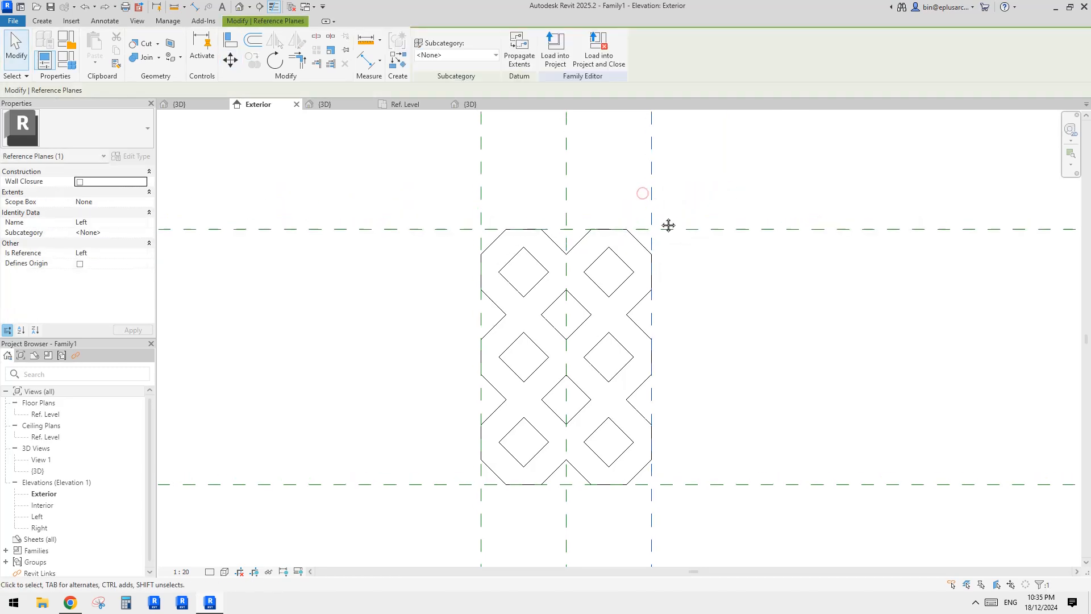
key(m)
key(v)
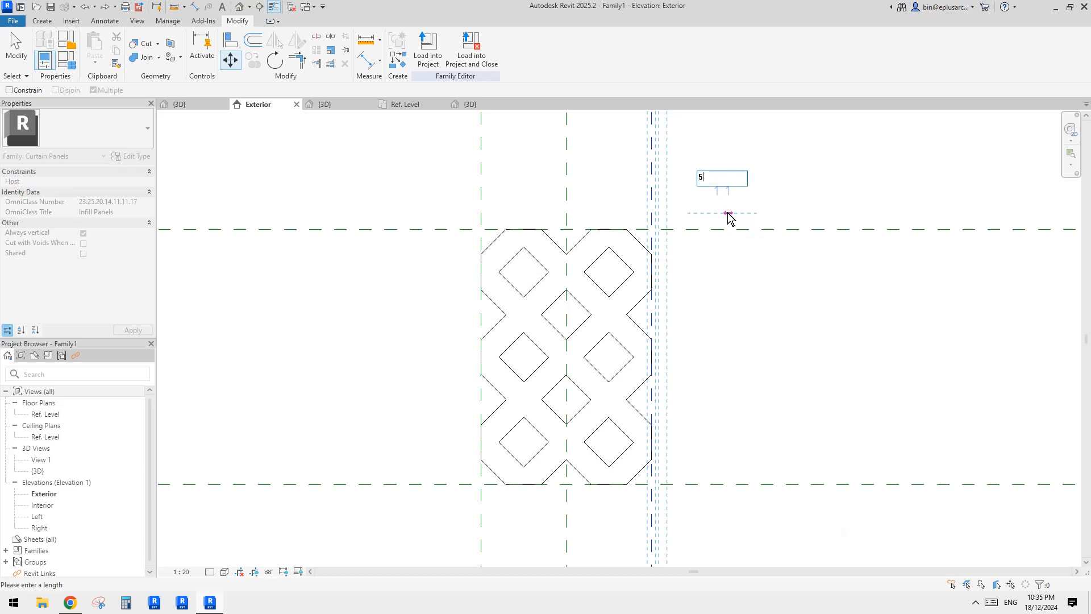
text(5)
key(Return)
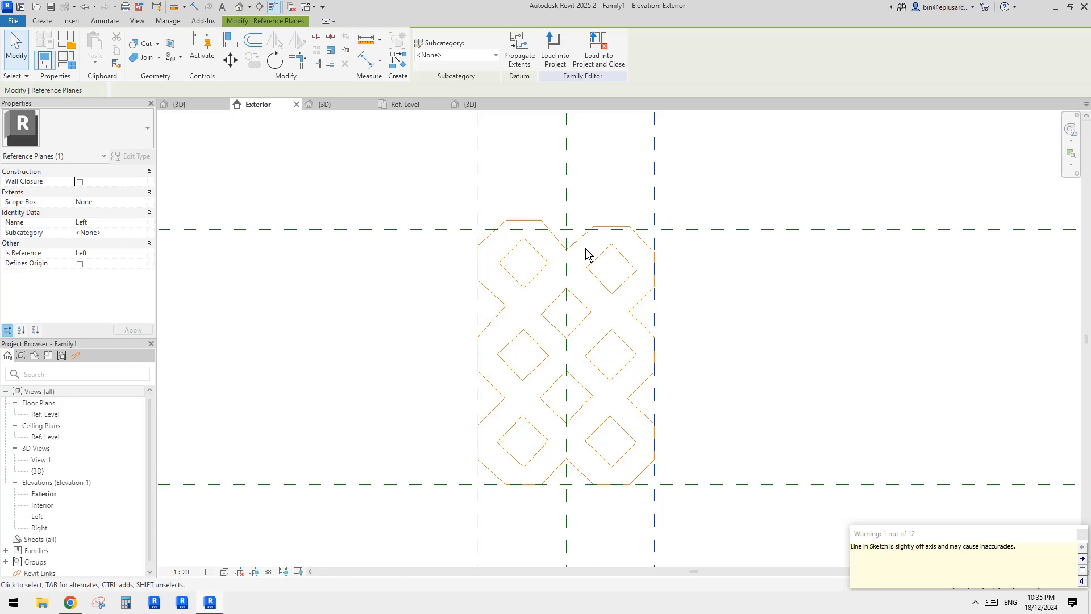
key(Escape)
middle_drag(592, 253, 657, 236)
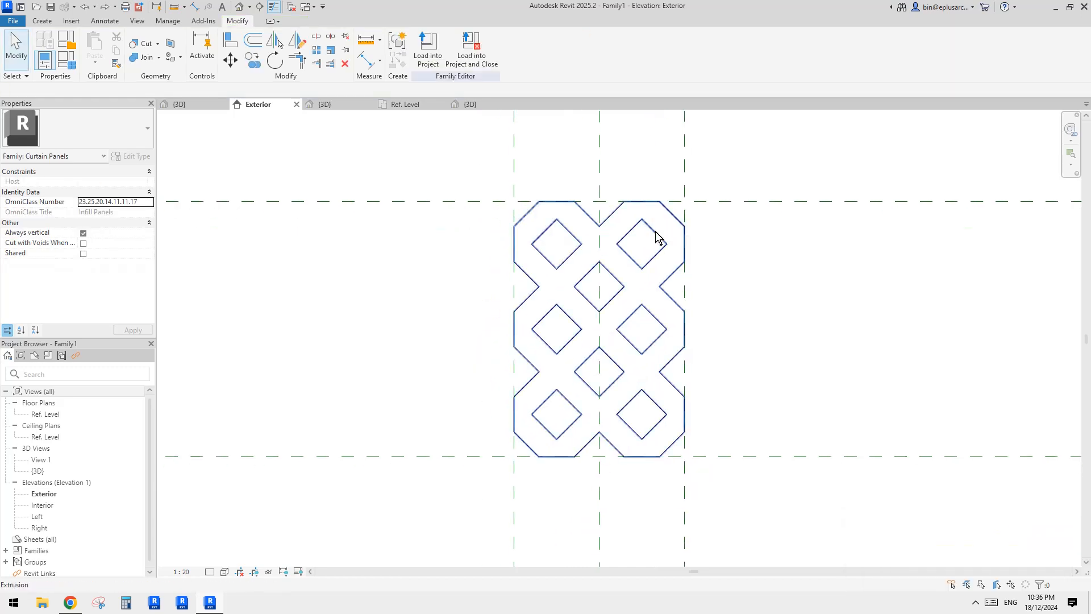
Delete the diamond-void panel extrusion, leaving only the family's reference planes.
click(675, 222)
scroll(767, 230, down, 1)
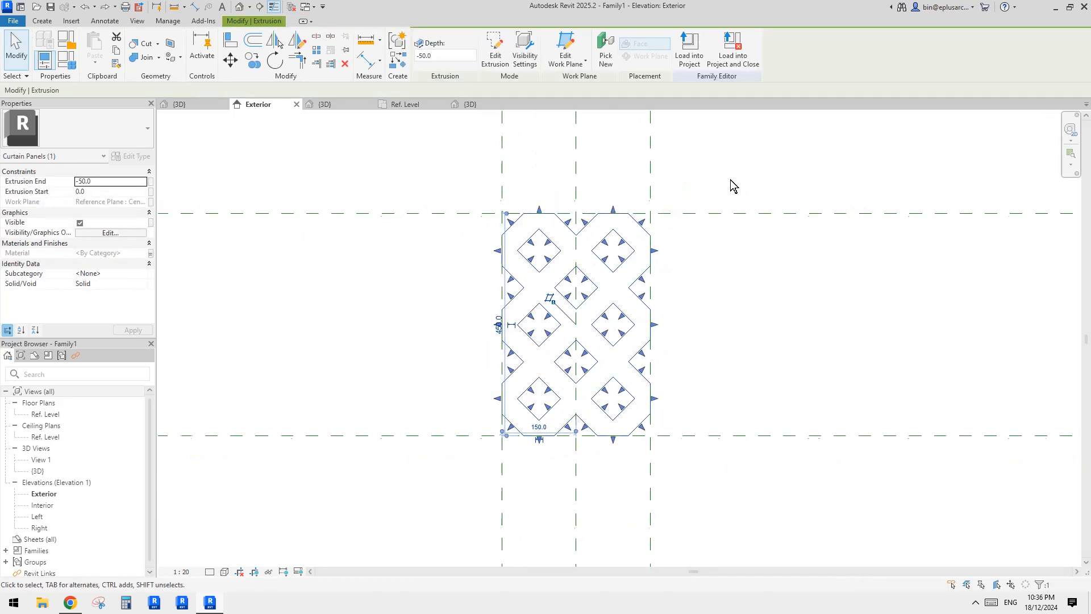
middle_drag(733, 186, 726, 205)
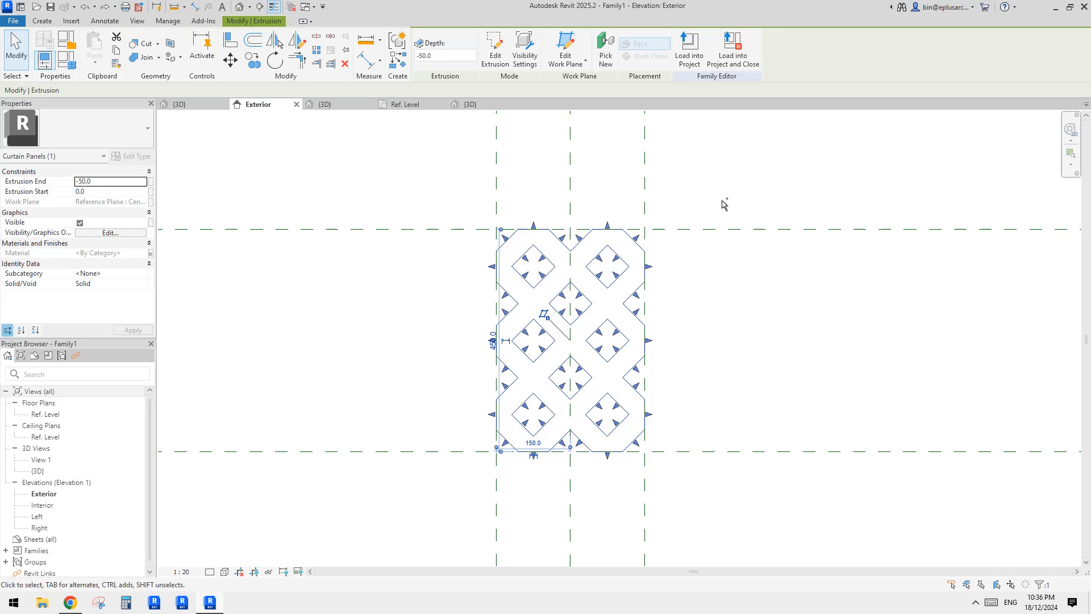
key(Delete)
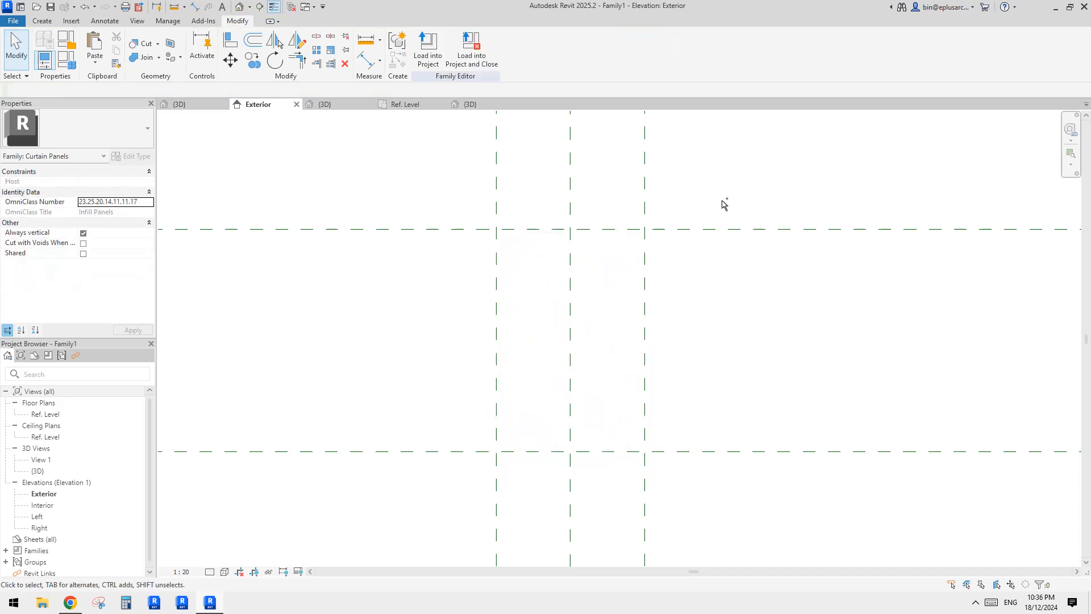
Set the distance between the Top reference plane and the horizontal plane below it to 455.
click(703, 231)
scroll(796, 267, down, 2)
click(904, 305)
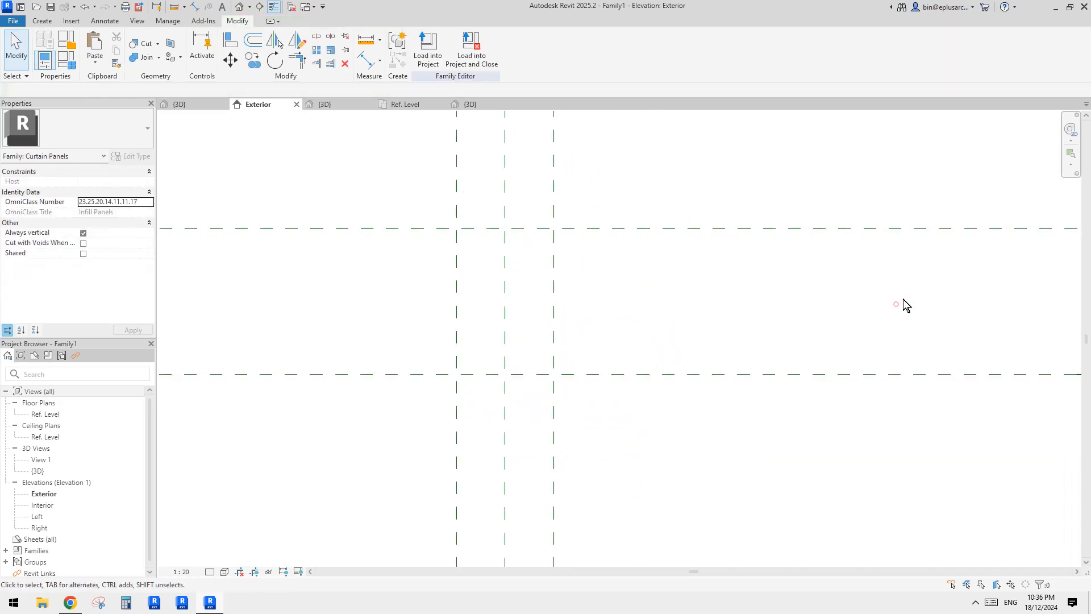
click(906, 228)
click(906, 302)
text(450.)
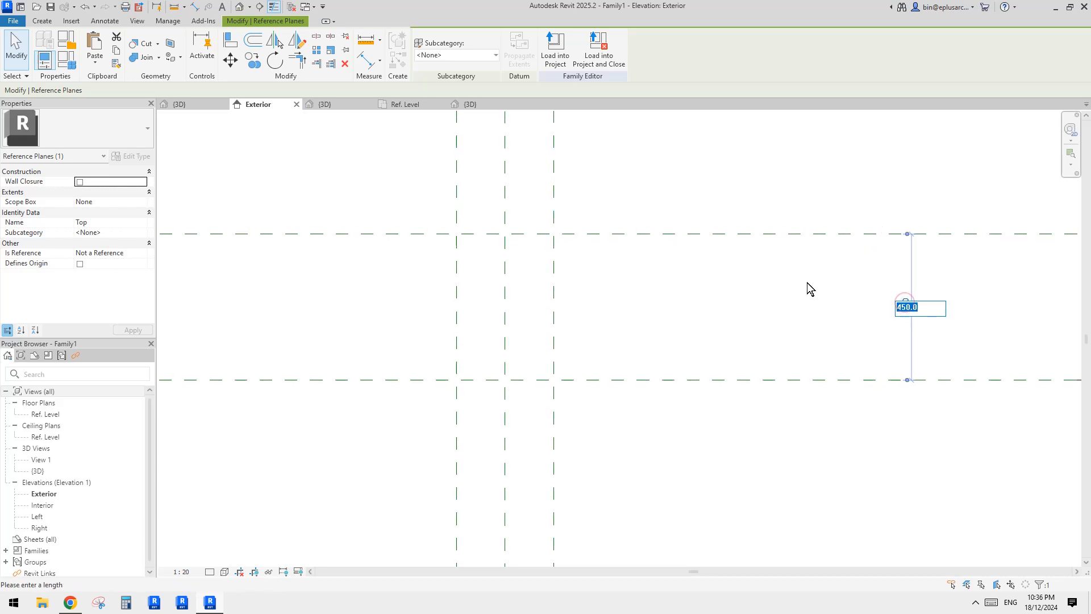
text(00)
click(763, 300)
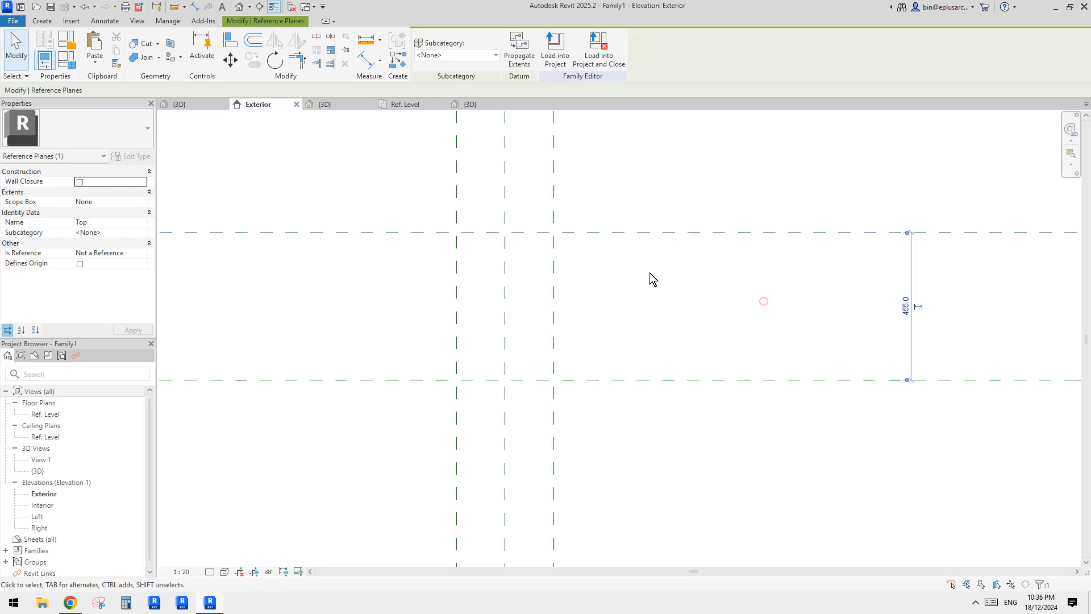
Set the distance between the Left reference plane and the Center (Left/Right) reference plane to 152.5.
click(554, 259)
scroll(624, 295, down, 1)
scroll(688, 394, down, 4)
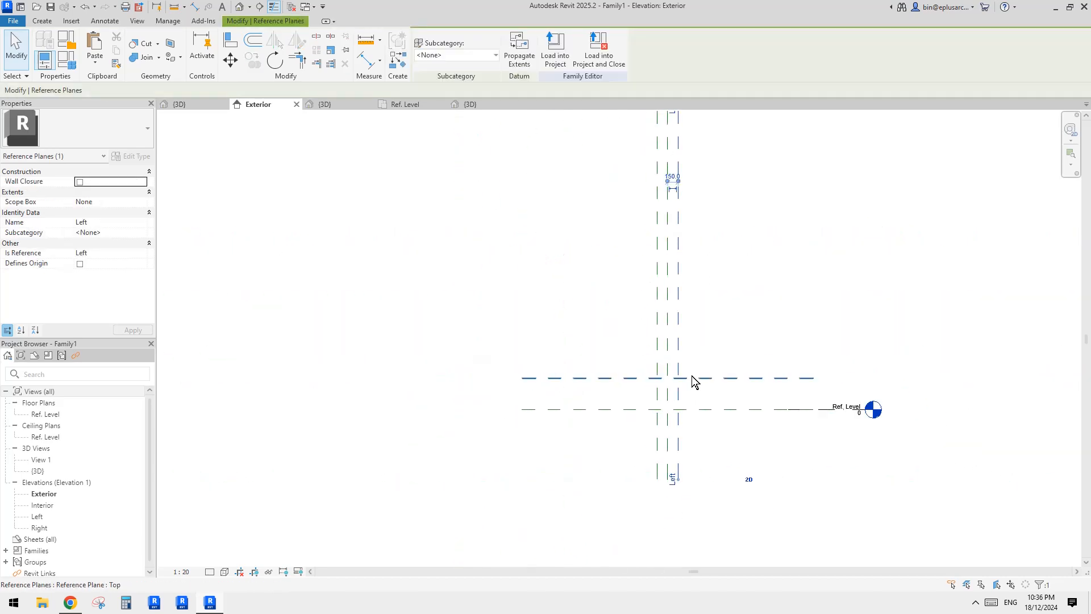
scroll(678, 173, up, 3)
click(671, 186)
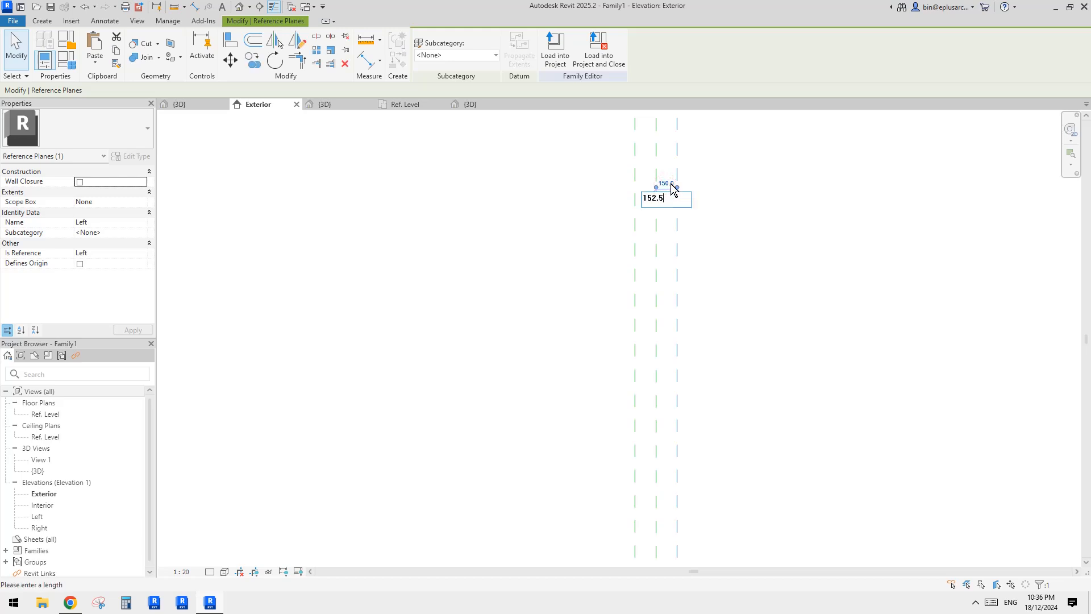
text(152.5)
key(Return)
scroll(704, 322, down, 1)
key(Escape)
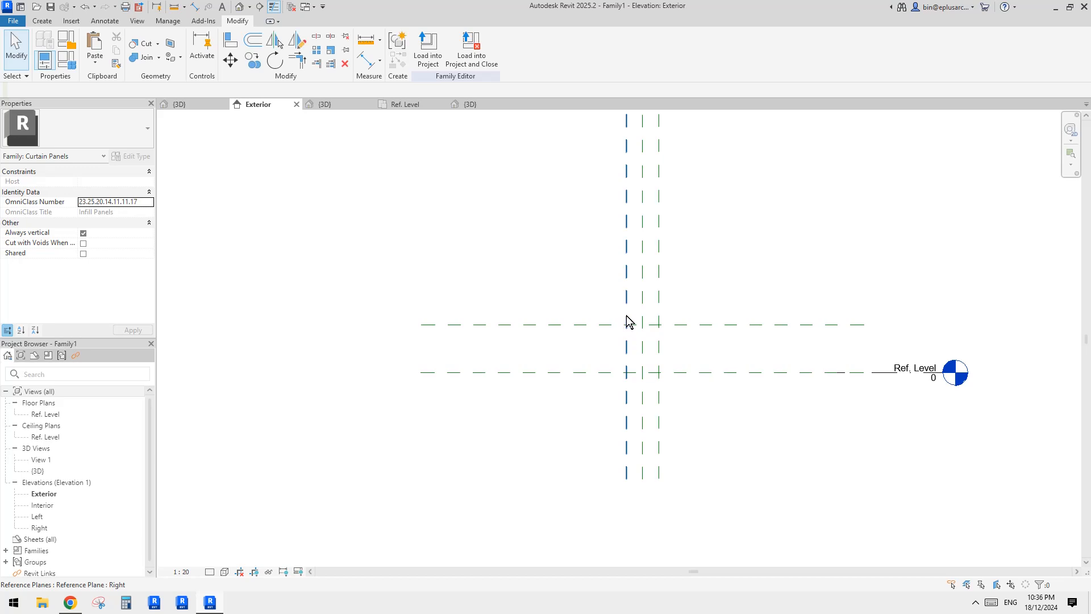
Paste the diamond-void panel extrusion back into the family, aligned to the same place.
scroll(660, 329, up, 3)
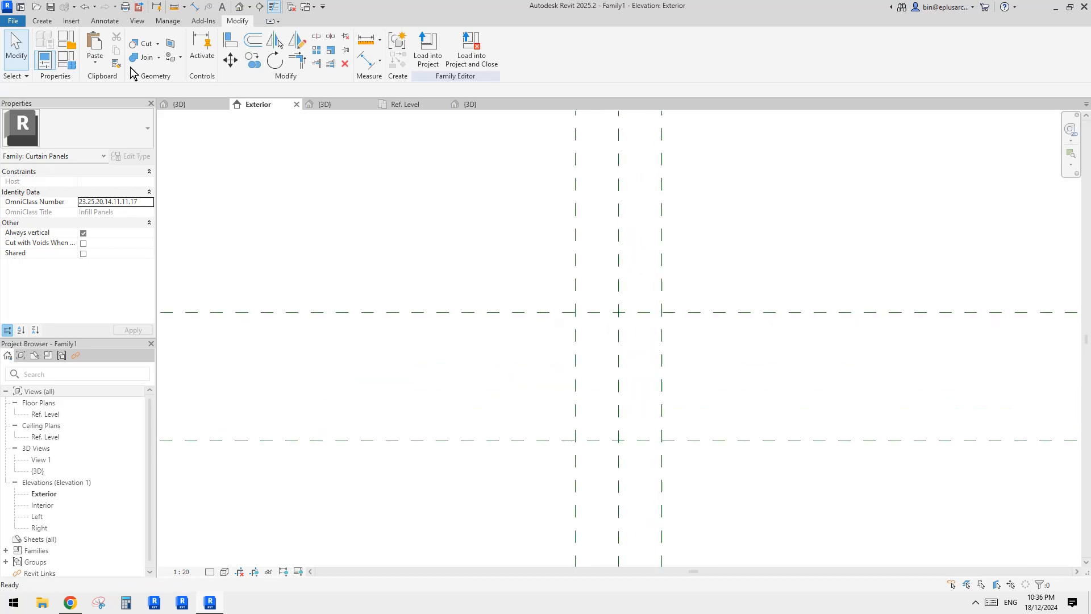
click(95, 60)
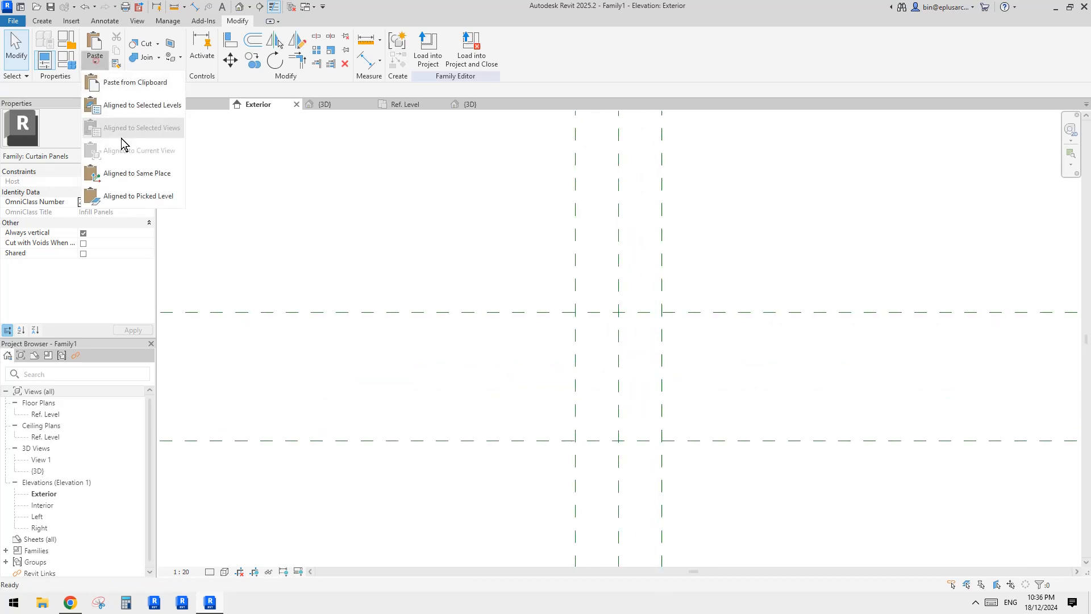
click(125, 174)
scroll(620, 369, up, 3)
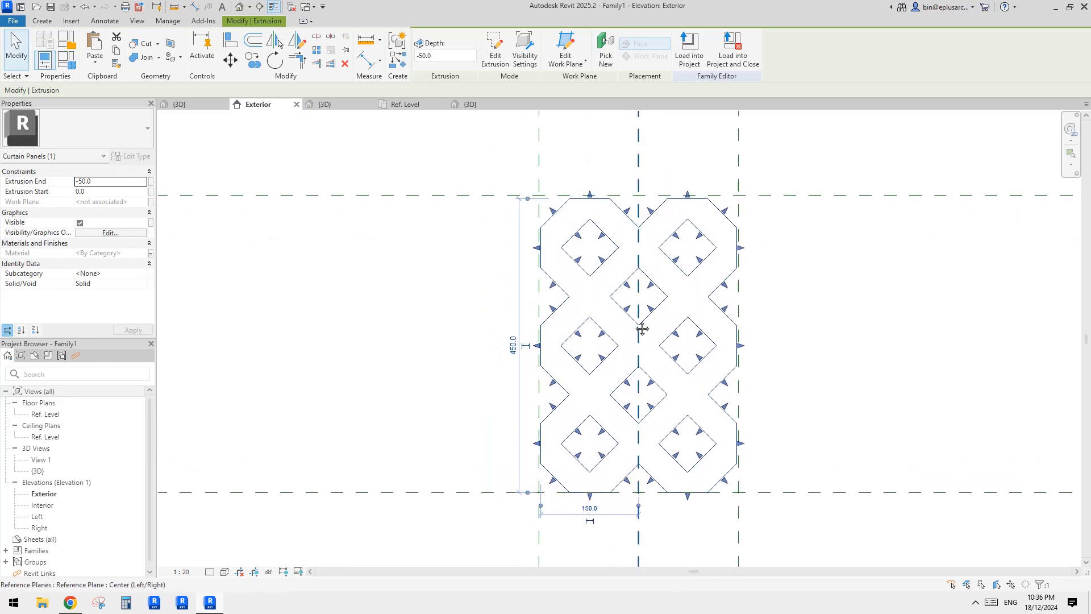
Move the pasted panel extrusion up by 2.5 so it is inset from the horizontal reference planes.
key(m)
key(v)
scroll(706, 271, up, 1)
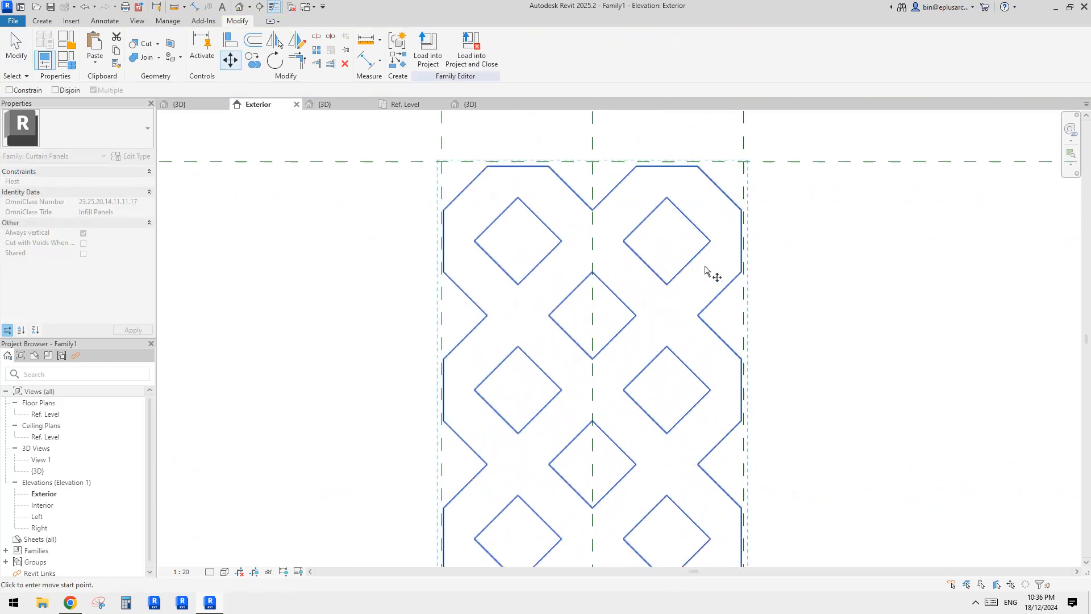
middle_drag(706, 270, 723, 317)
scroll(709, 511, down, 1)
middle_drag(708, 512, 694, 268)
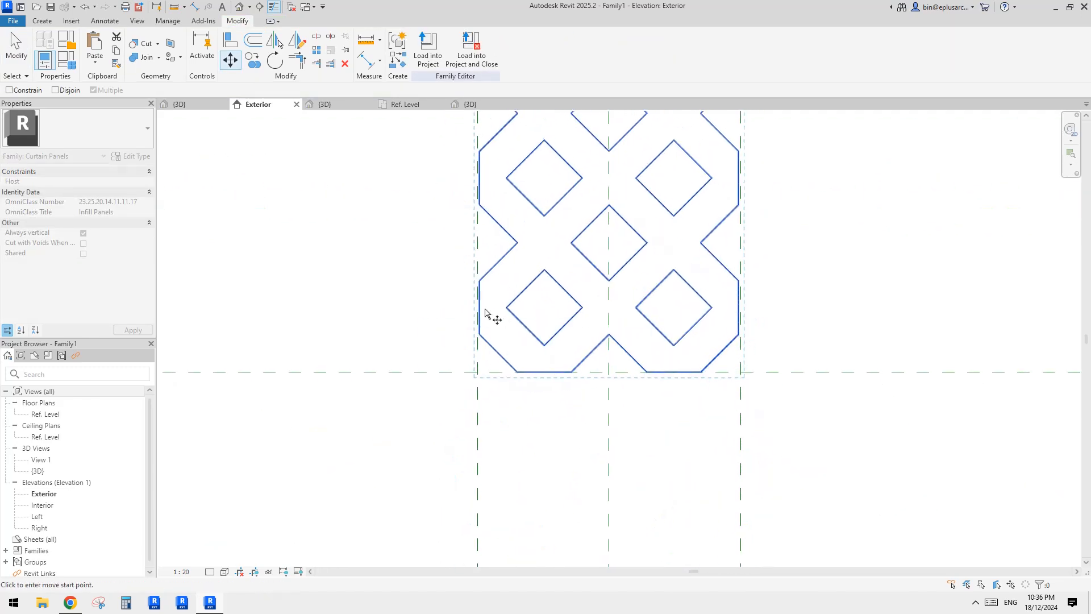
middle_drag(638, 190, 654, 401)
middle_drag(725, 445, 706, 274)
middle_drag(814, 335, 799, 351)
click(798, 344)
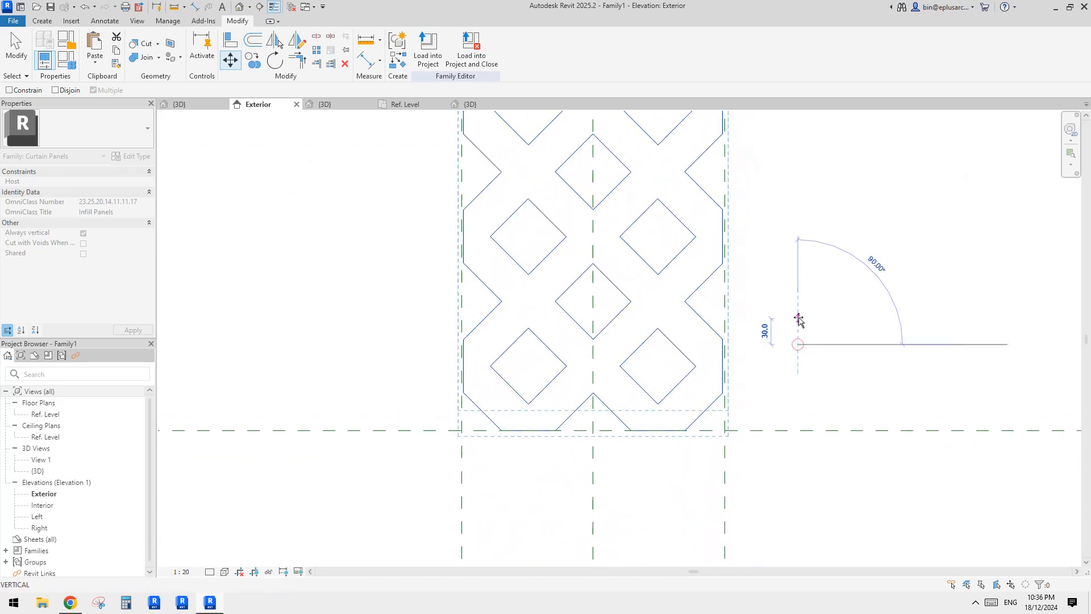
text(2.)
key(Return)
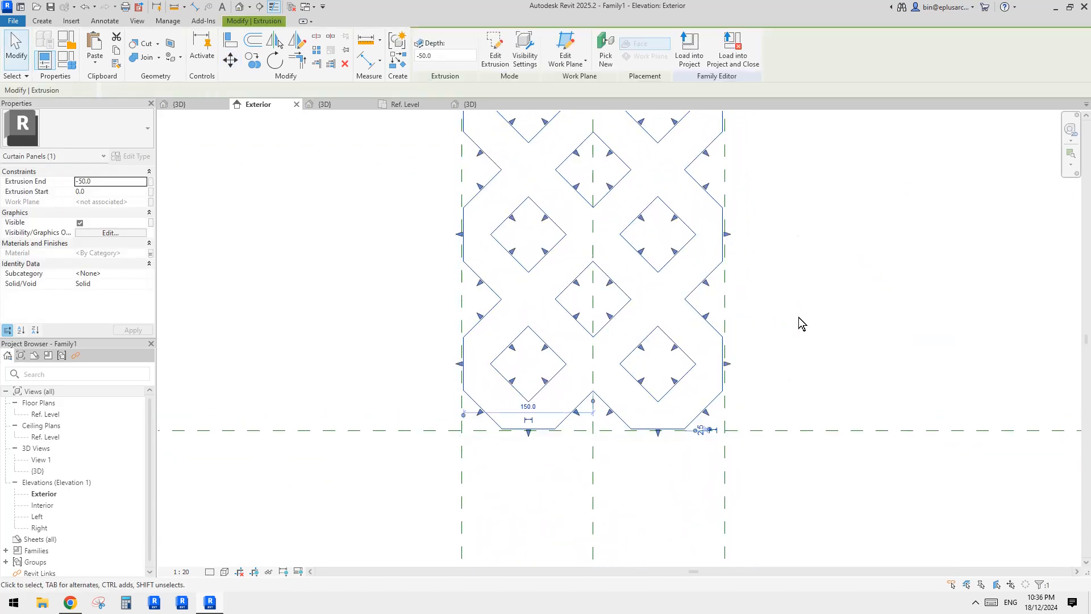
key(Escape)
scroll(800, 324, down, 2)
scroll(702, 353, up, 1)
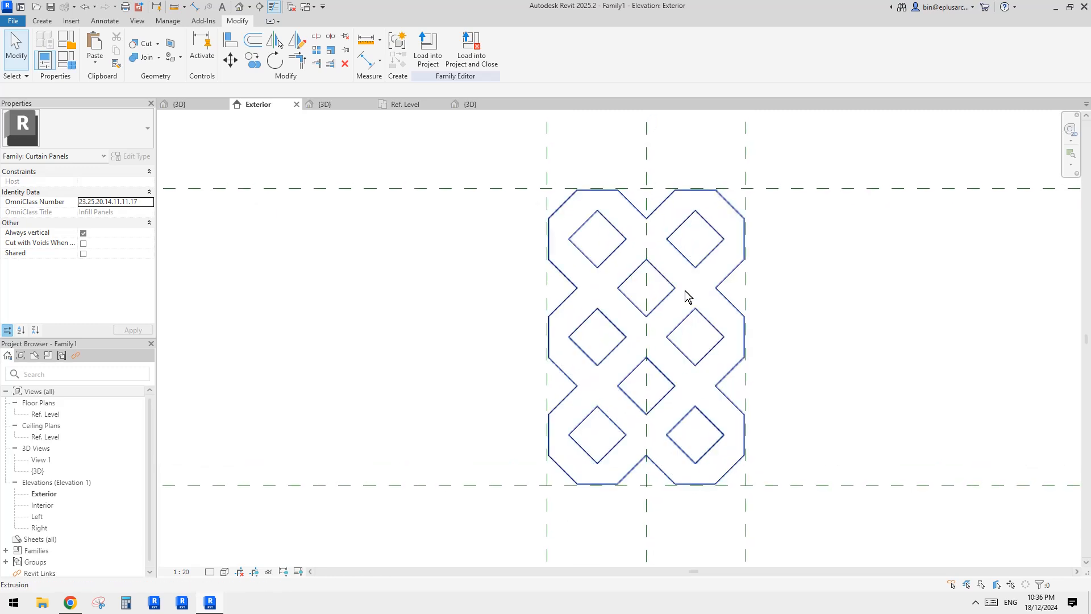
middle_drag(684, 295, 697, 322)
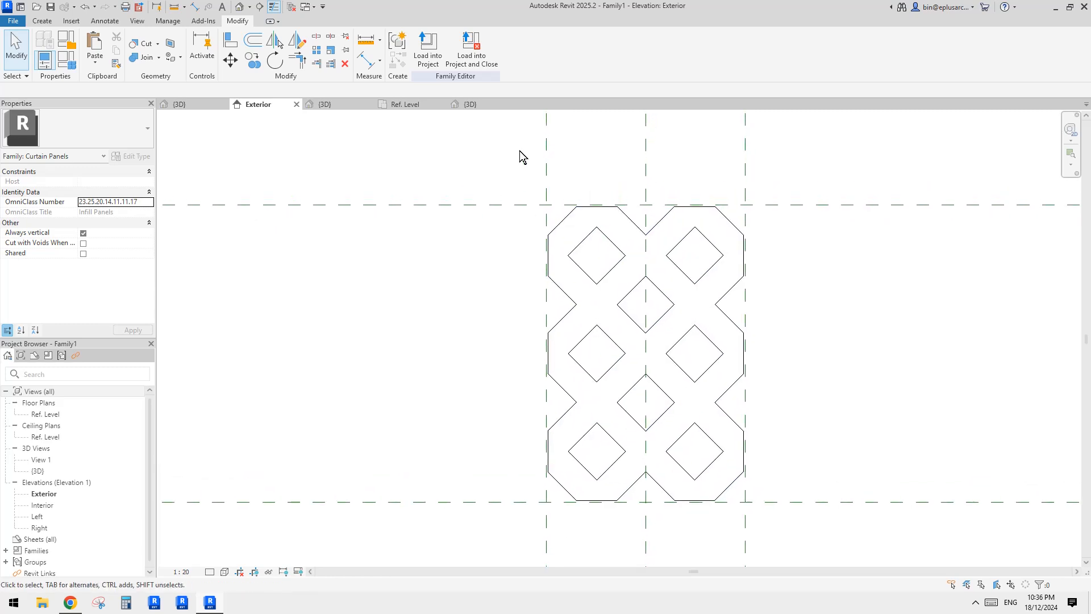
Load the revised panel family into the project, overwrite the existing version, and resolve the reported errors, deleting the types that cannot be made.
click(428, 48)
click(625, 397)
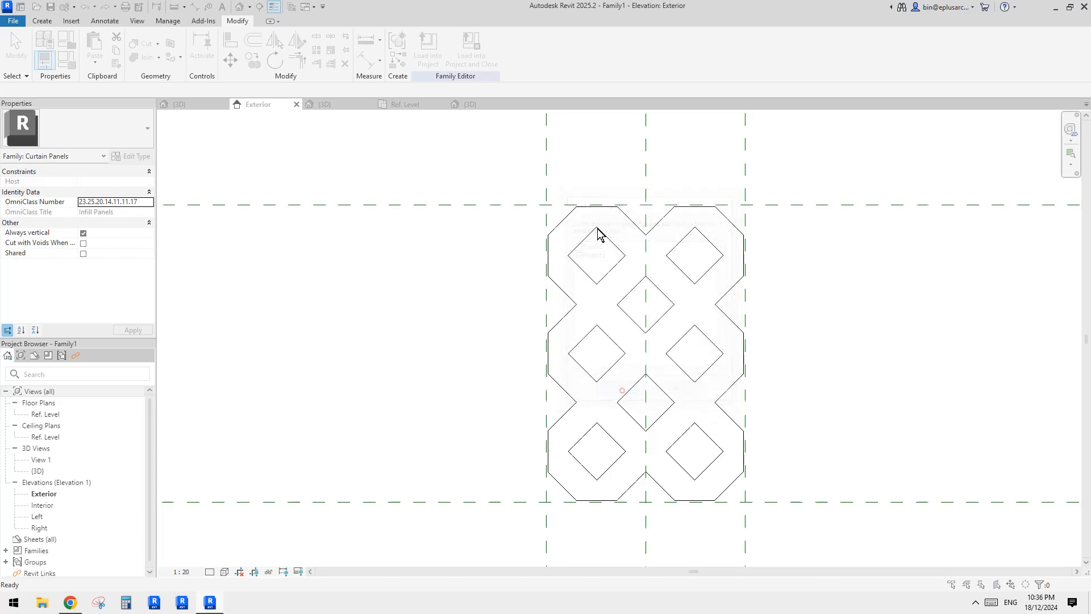
click(556, 266)
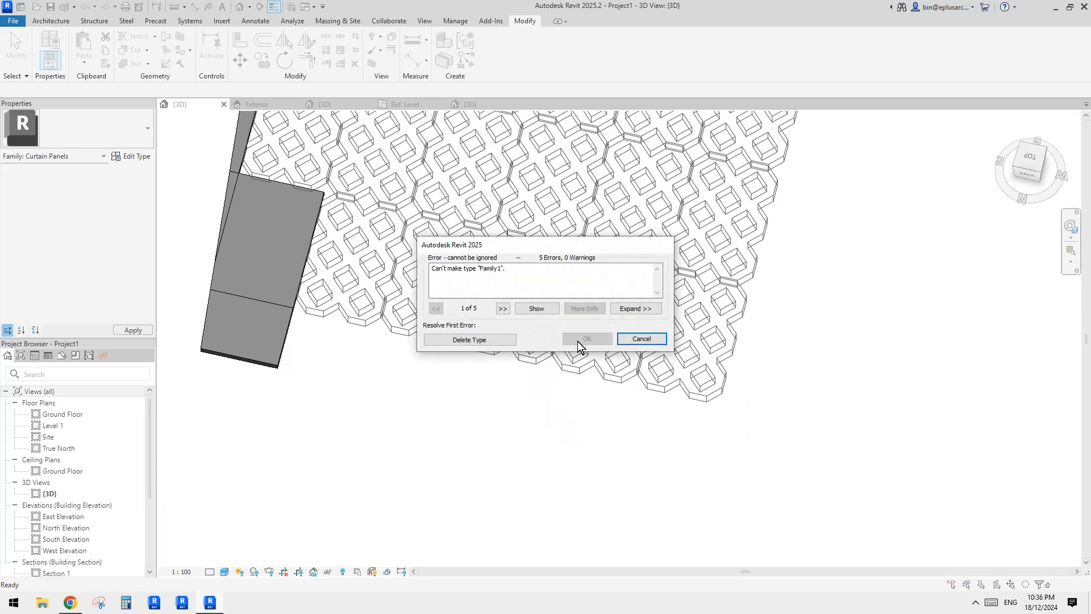
click(490, 339)
click(462, 340)
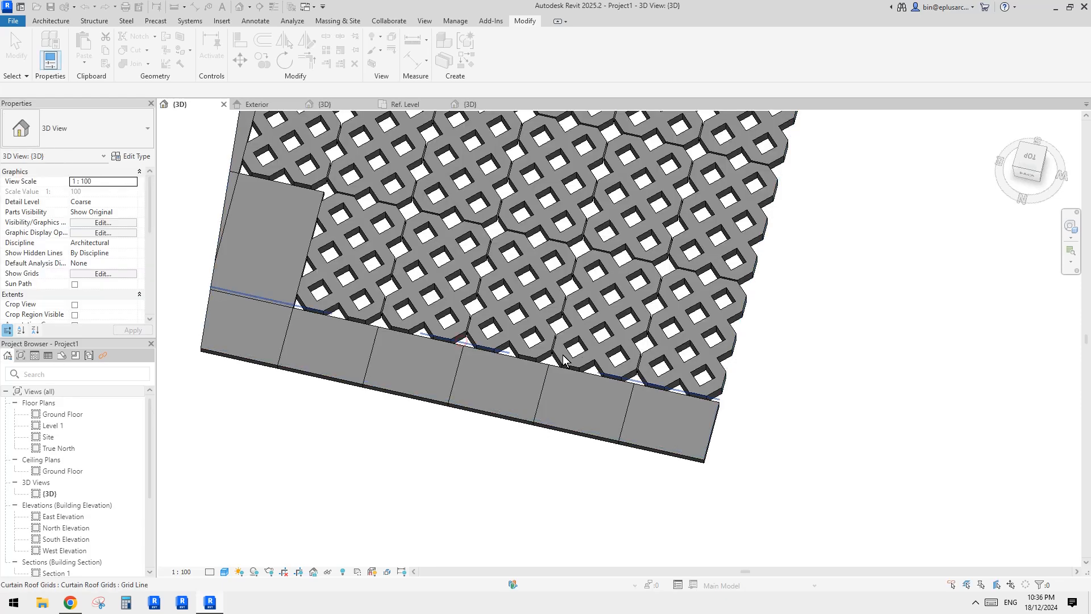
Examine the gaps between the diamond-void panels on the sloped glazing and on the curtain system.
scroll(748, 389, up, 6)
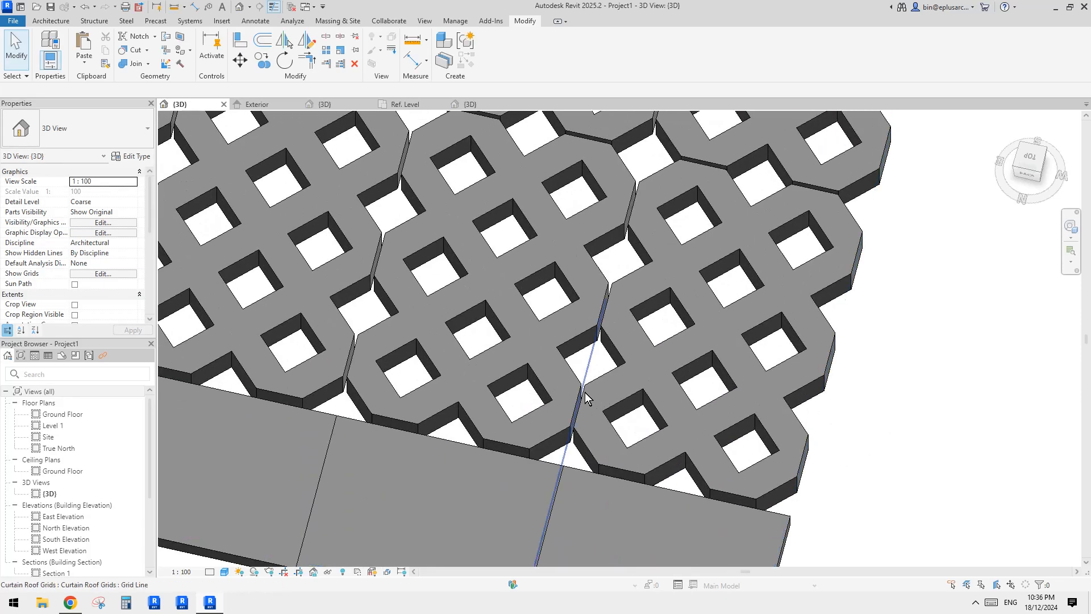
scroll(703, 339, down, 3)
scroll(671, 297, up, 3)
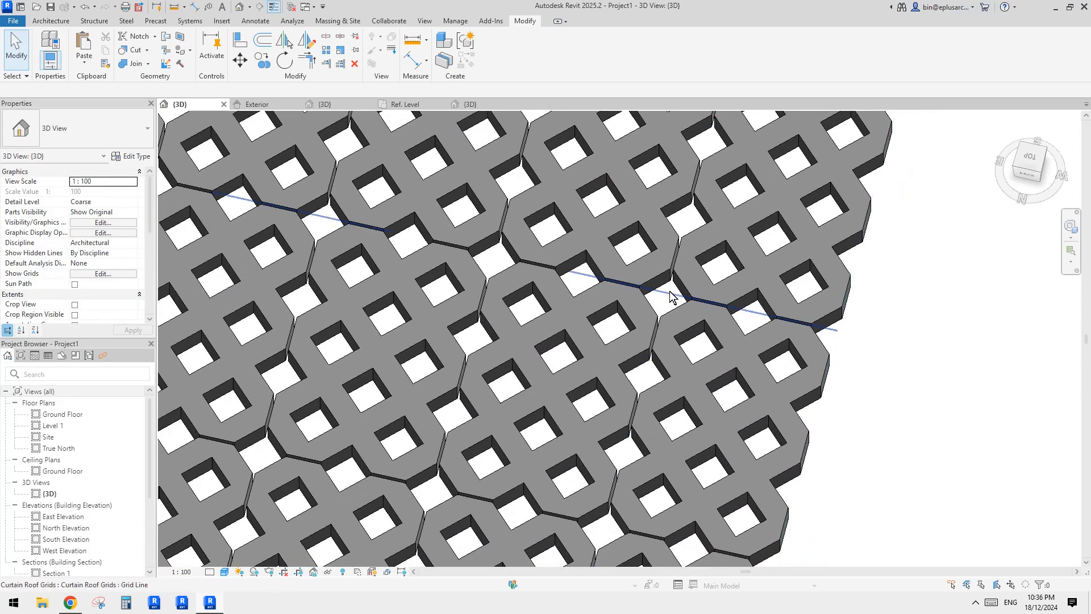
scroll(477, 341, down, 8)
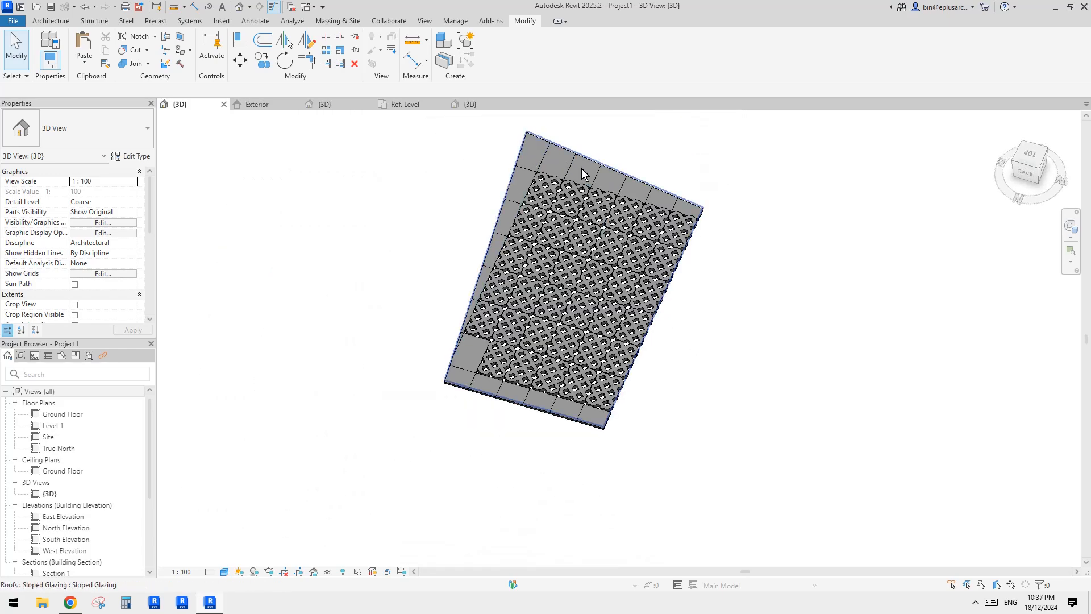
shift+middle_drag(606, 182, 755, 281)
scroll(450, 179, up, 3)
scroll(600, 344, up, 6)
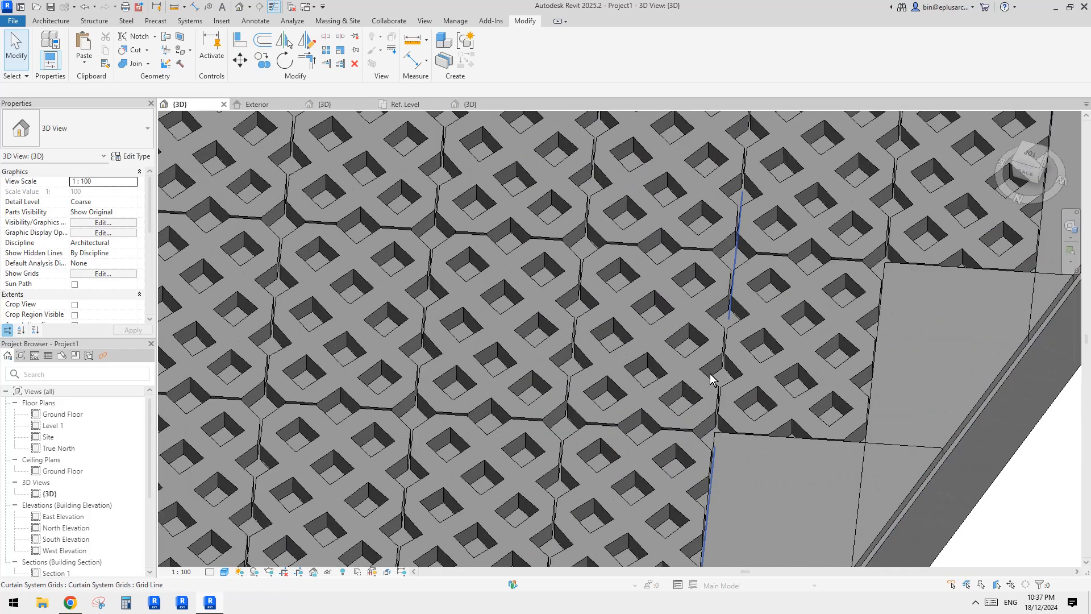
scroll(676, 372, down, 4)
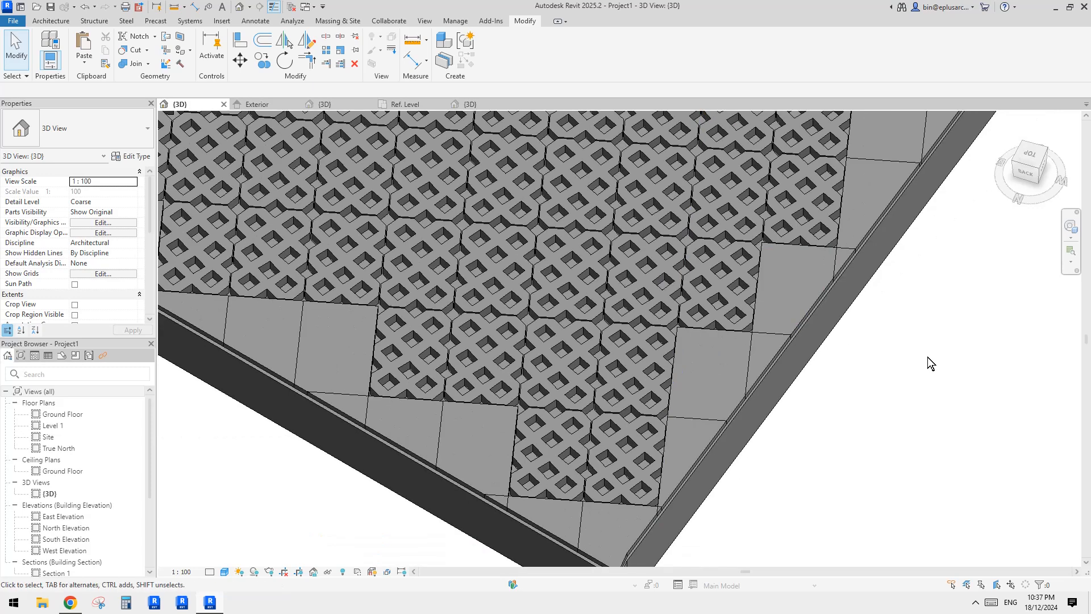
Set the 1500 x 3000mm 2 curtain system type's Grid 2 spacing to 455 and Grid 1 spacing to 305, replacing missing panels with system panels.
scroll(786, 309, up, 2)
click(790, 283)
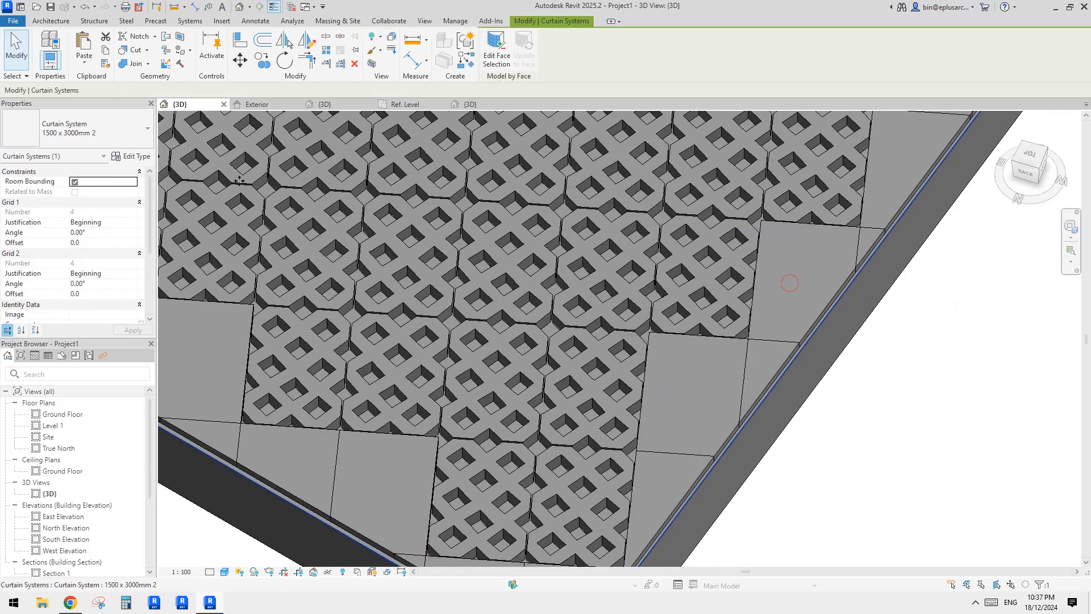
click(131, 156)
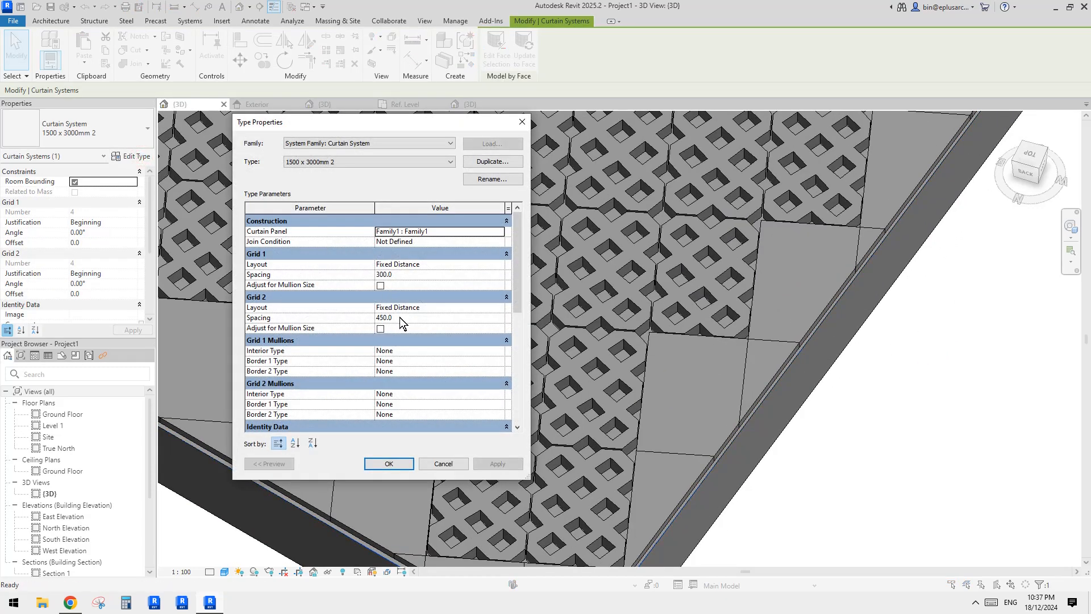
click(402, 319)
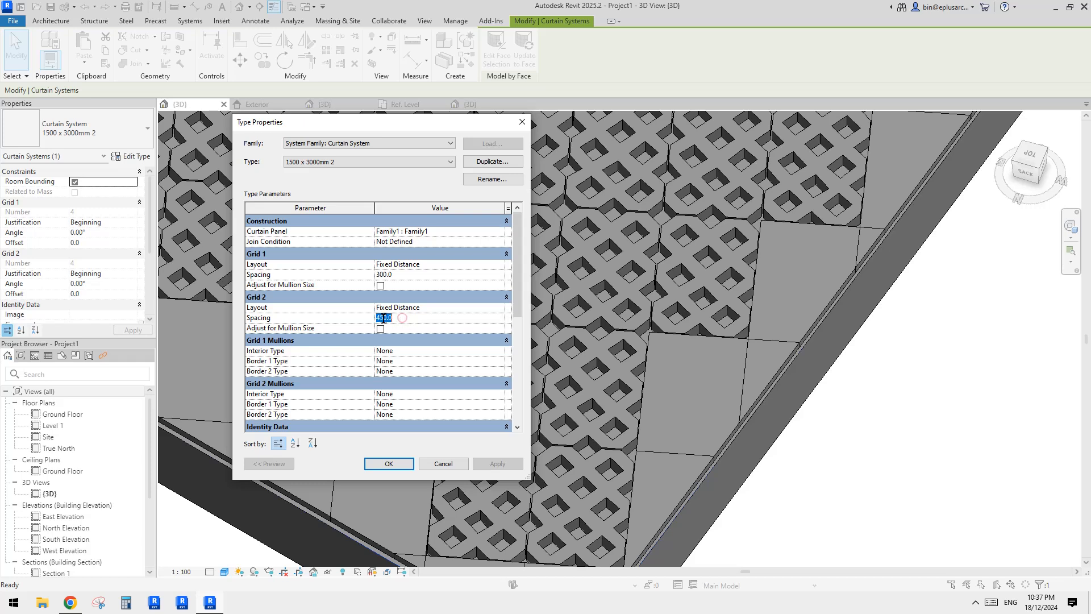
text(455)
key(Return)
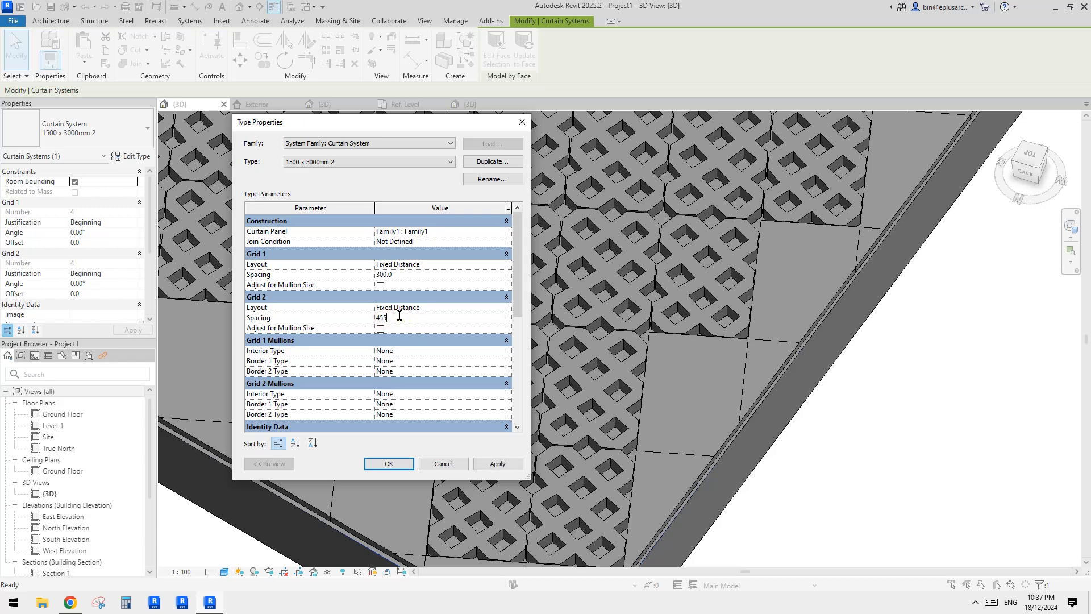
text(305)
key(Return)
click(394, 464)
click(339, 341)
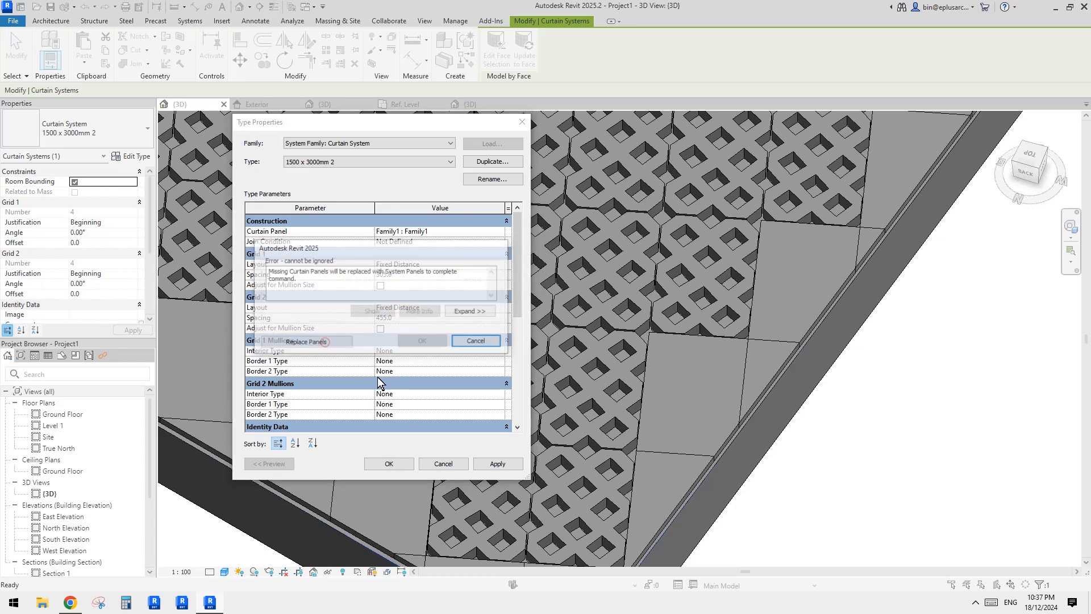
click(341, 342)
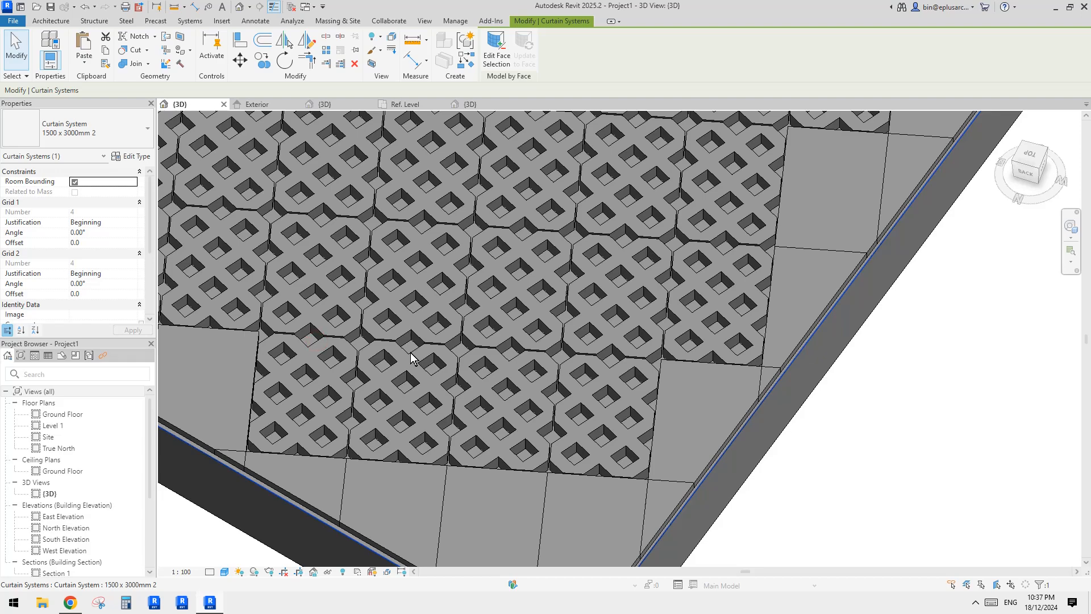
Examine the updated curtain system's panel layout and compare it with the other panelled surfaces in the 3D view.
scroll(745, 380, down, 1)
click(785, 426)
scroll(790, 427, down, 1)
shift+middle_drag(690, 403, 667, 397)
scroll(633, 373, up, 2)
scroll(758, 382, down, 3)
scroll(715, 388, down, 3)
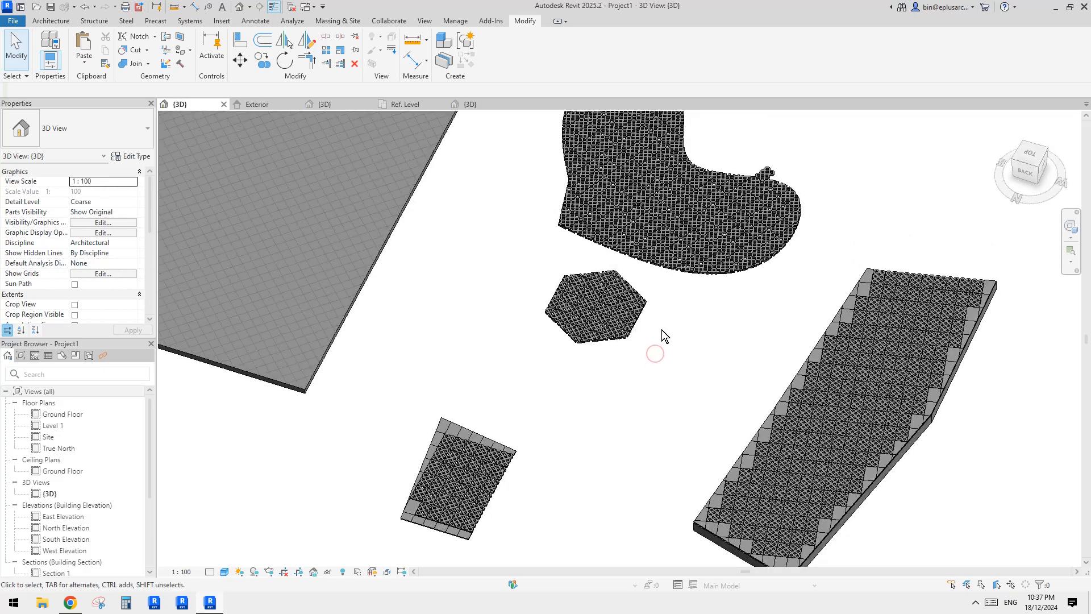
shift+middle_drag(662, 330, 729, 424)
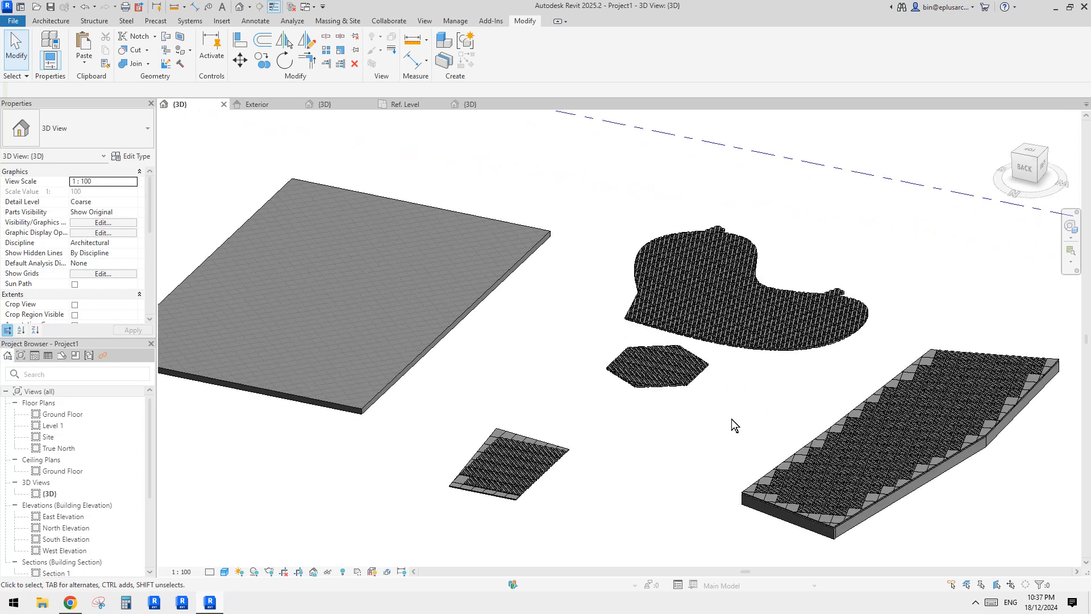